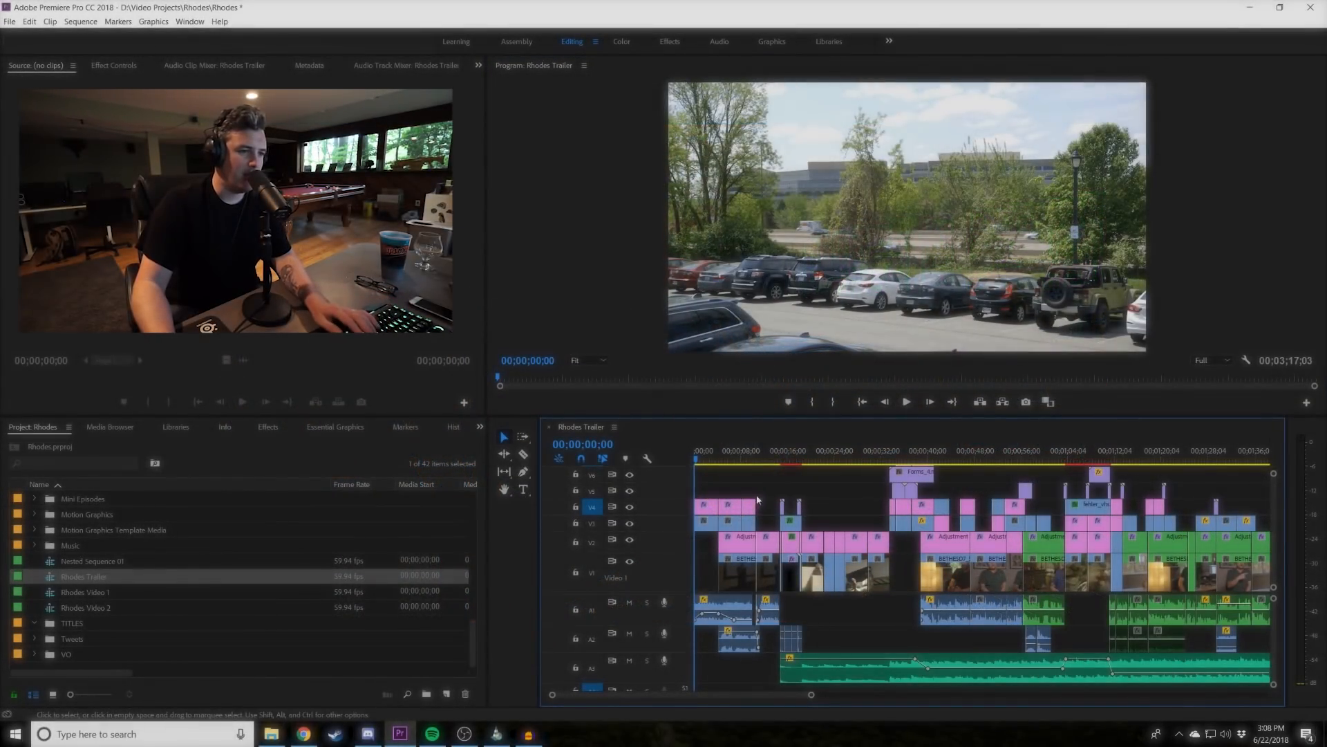
# Enlarge the project and timeline area slightly and point out the empty gap before the first clip on track V6.
pyautogui.moveTo(741, 415); pyautogui.dragTo(740, 400)
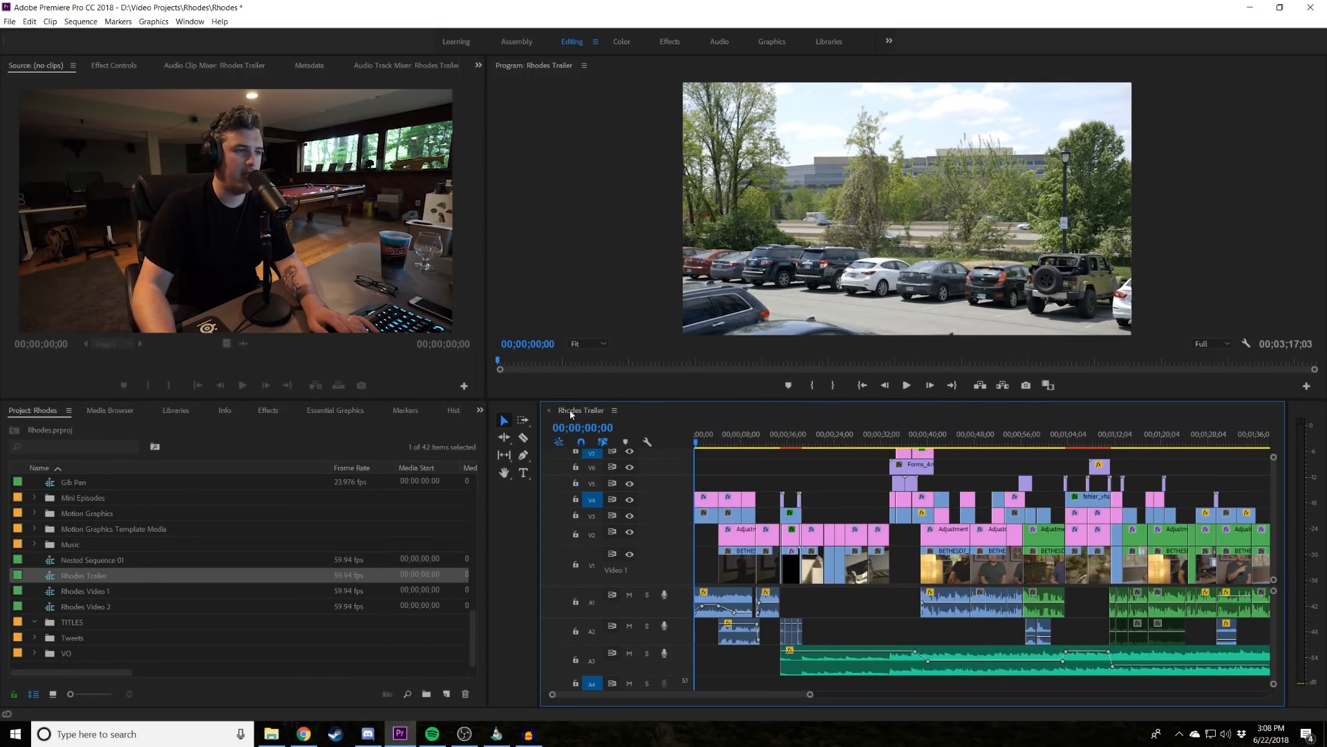
pyautogui.click(734, 462)
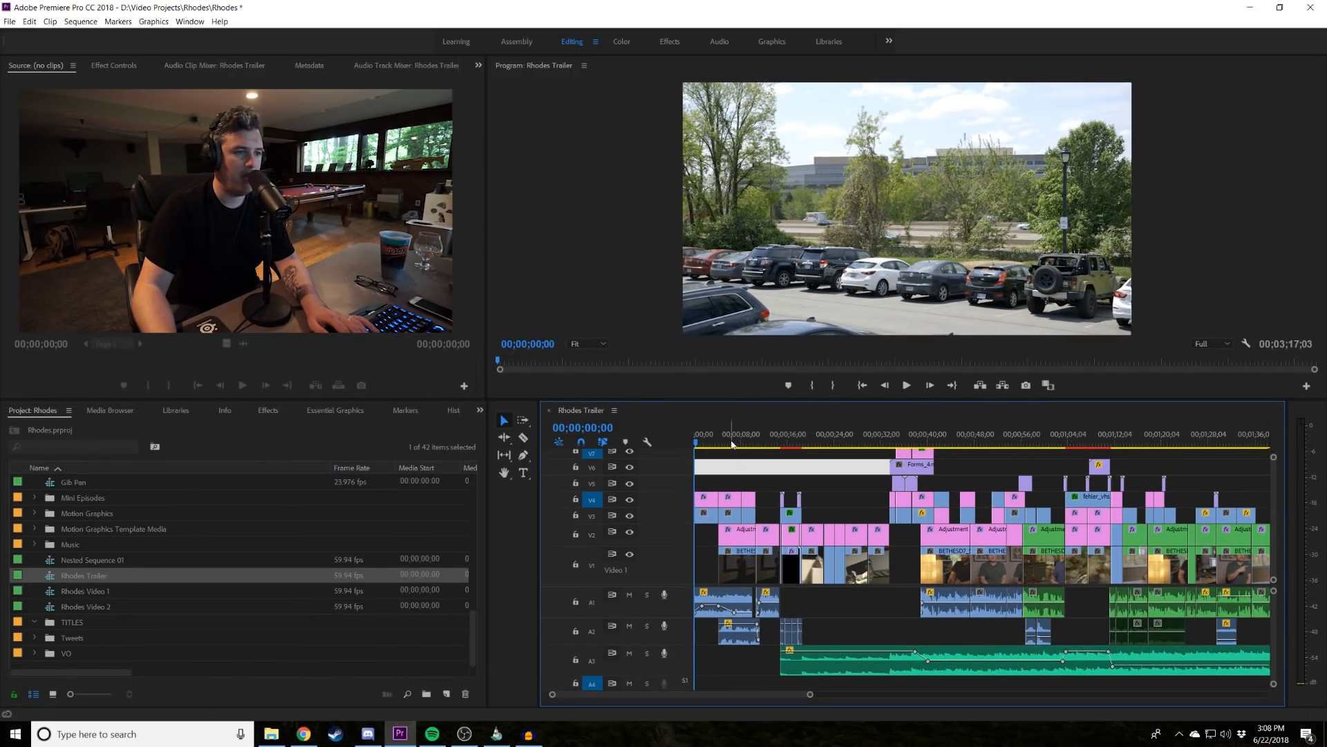
pyautogui.click(701, 457)
pyautogui.click(801, 465)
pyautogui.click(814, 485)
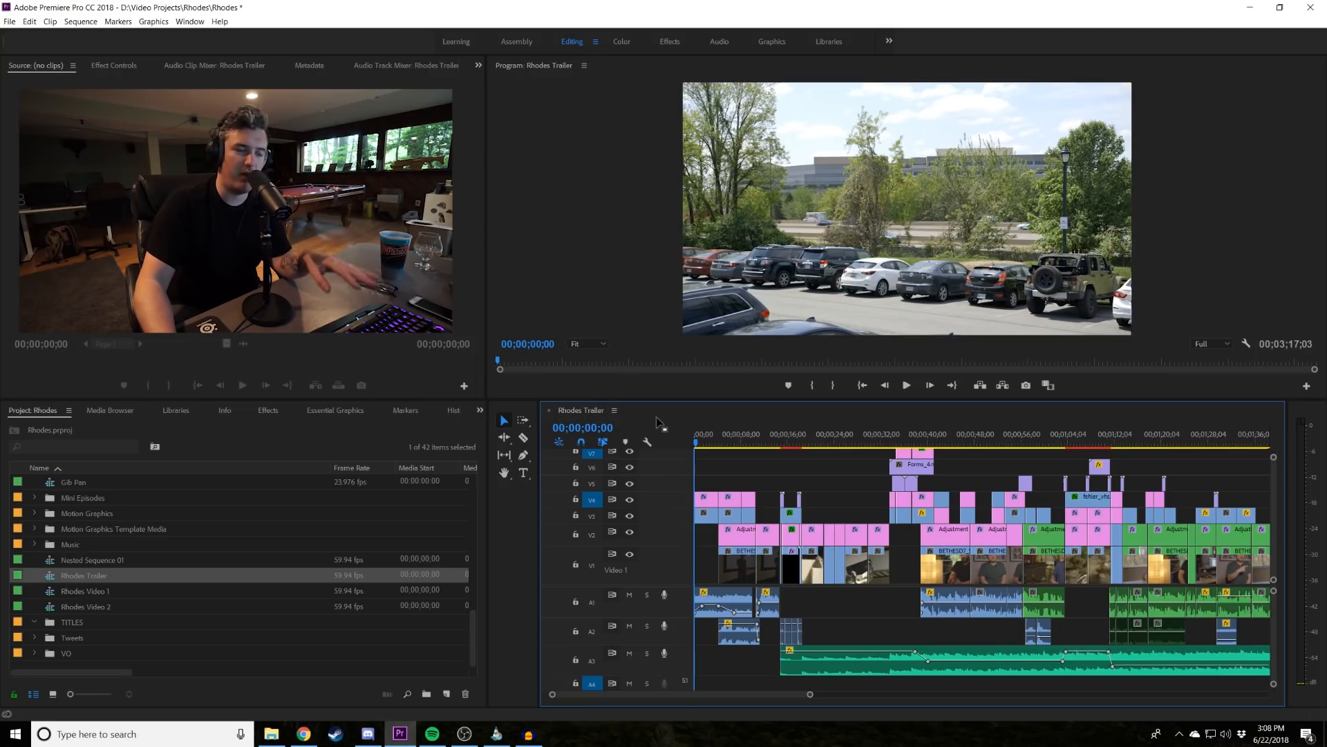
# Move the playhead to about 00;00;19;24 and fit nearly the whole Rhodes Trailer sequence in the timeline.
pyautogui.click(808, 446)
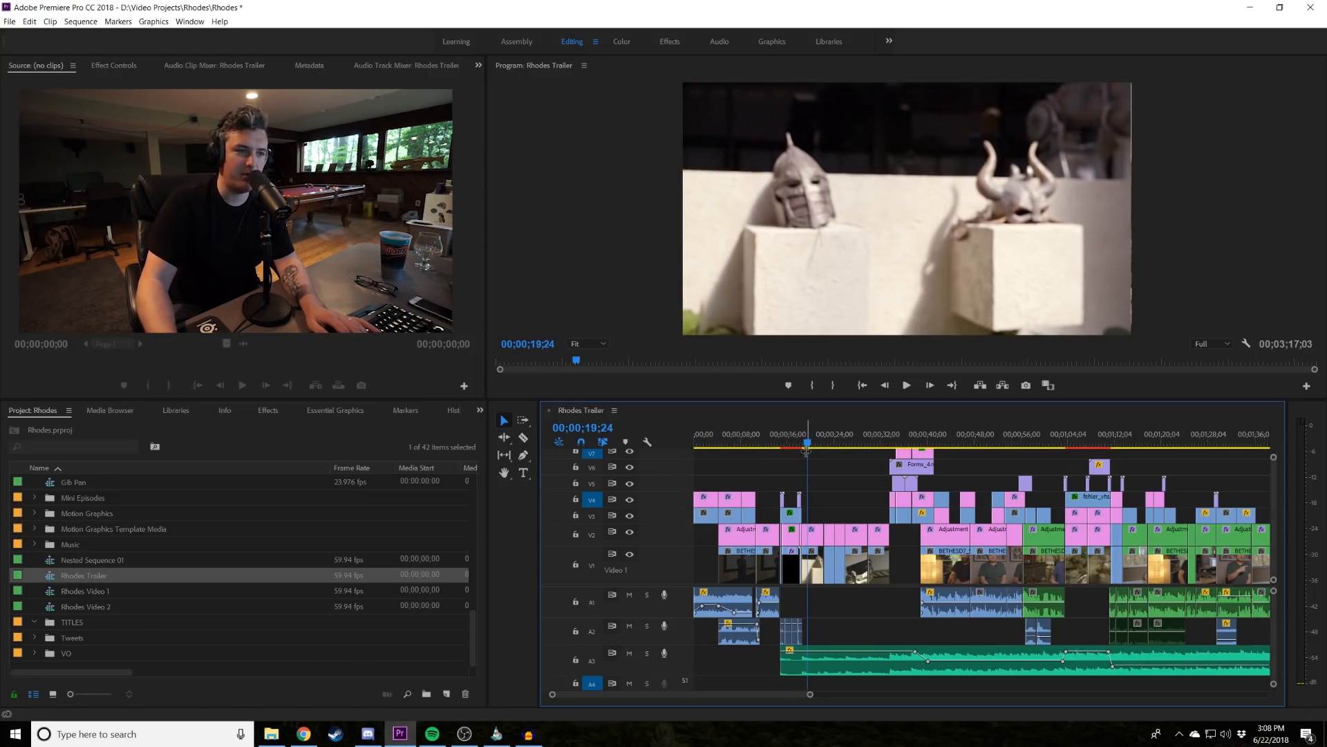
pyautogui.press('-')
pyautogui.press('-')
pyautogui.press('=')
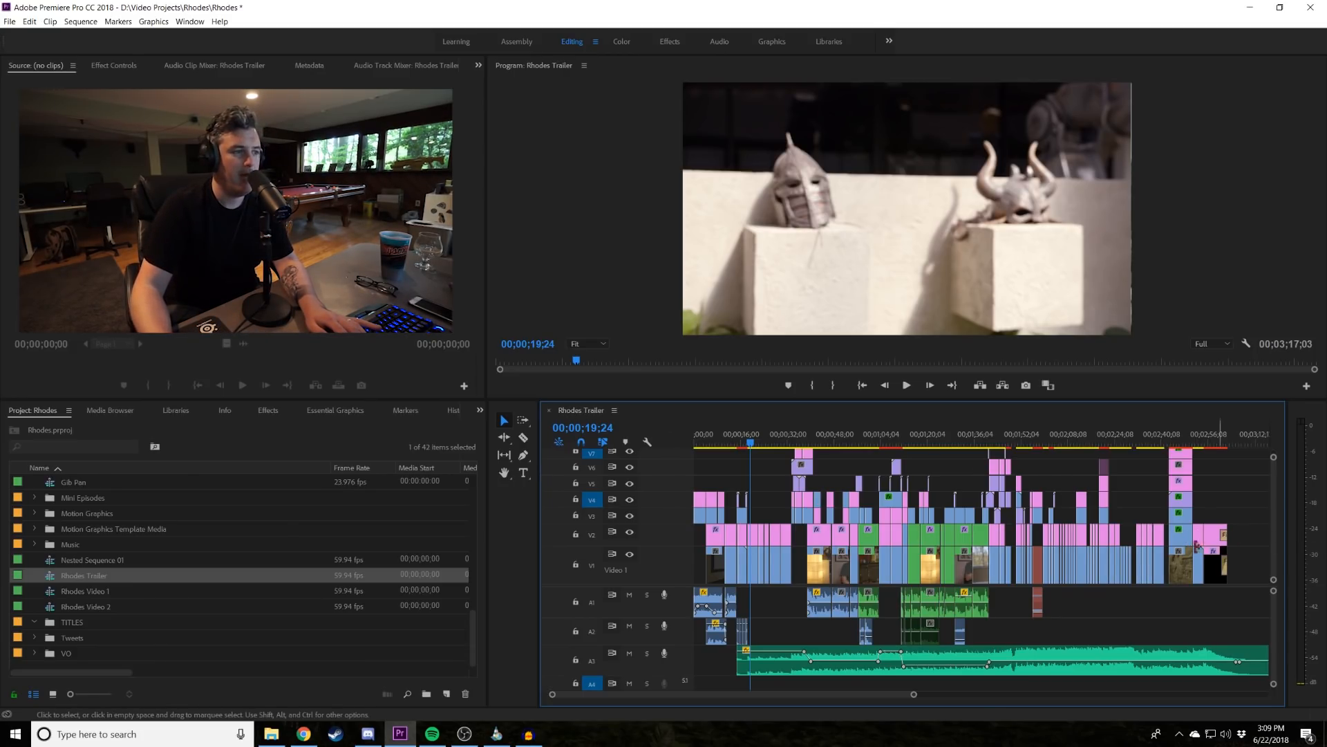
# Look over the project's bins and sequences, and keep the program monitor's playback resolution at Full.
pyautogui.scroll(4, 118, 532)
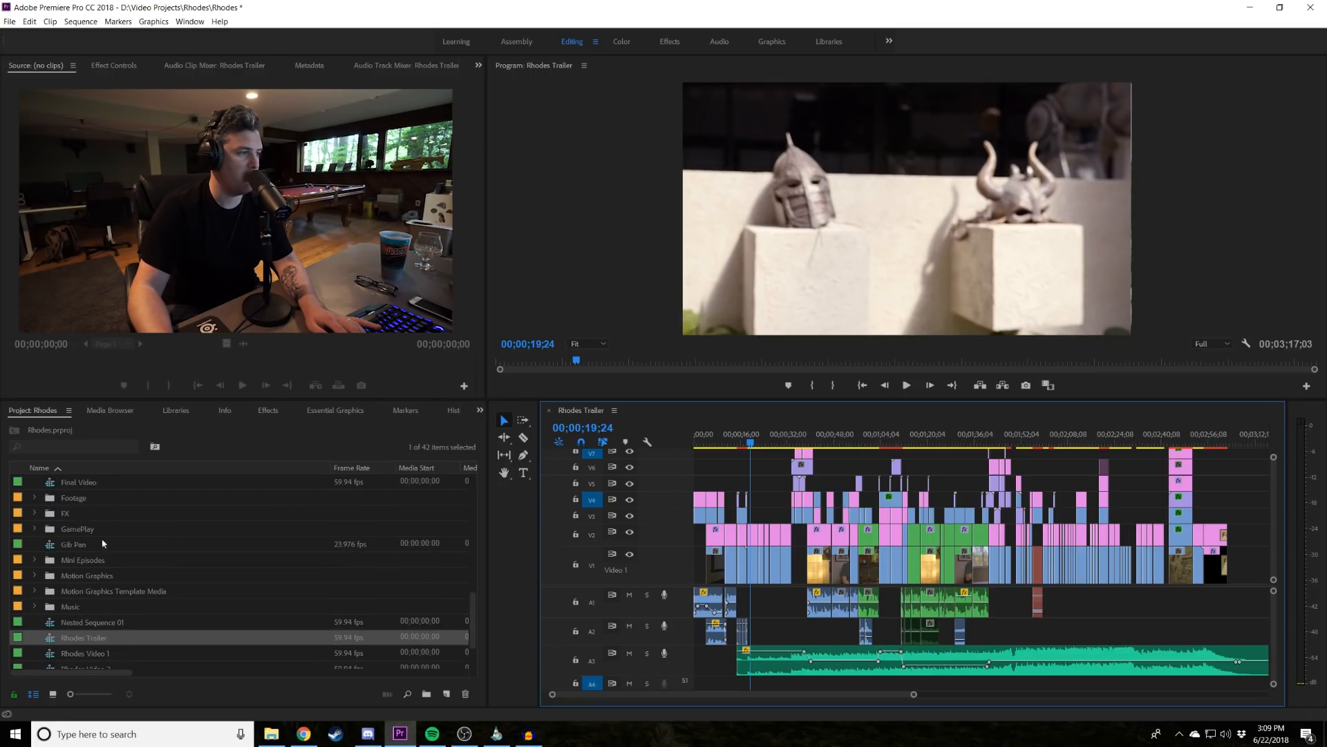
pyautogui.scroll(-4, 115, 591)
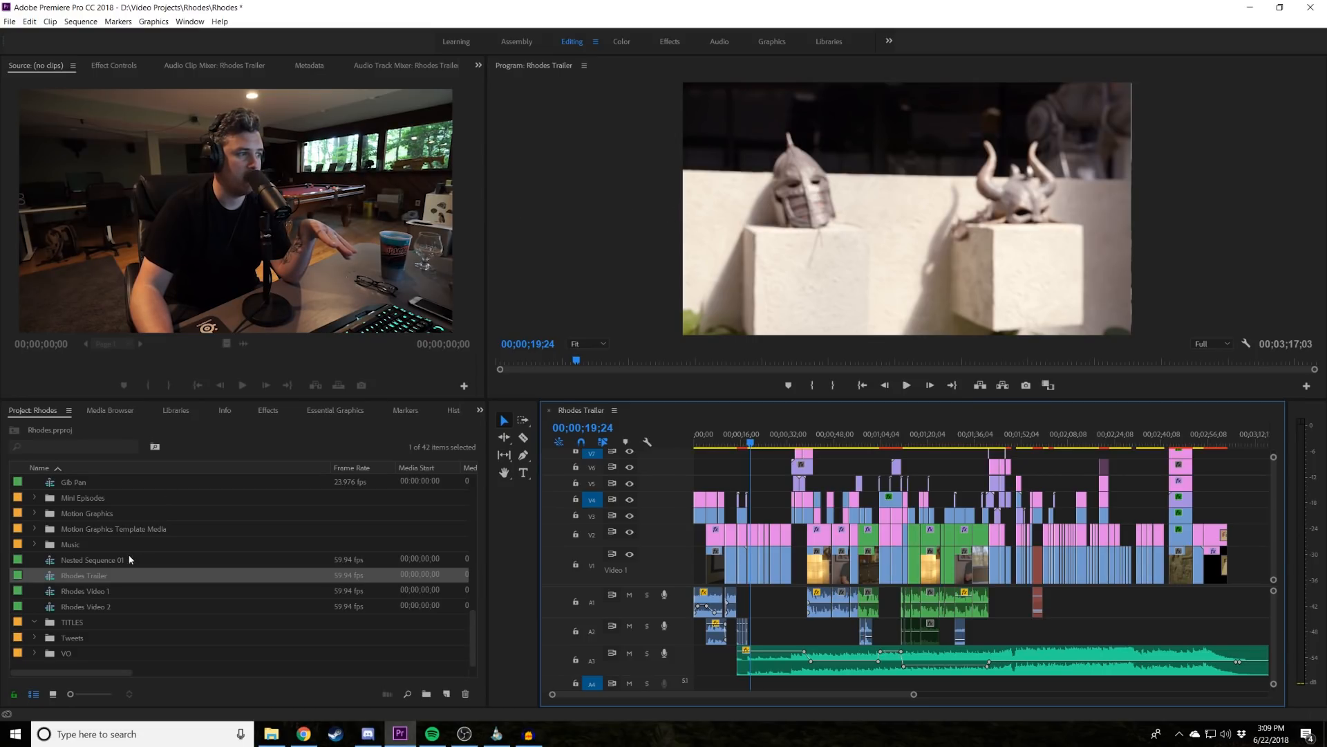
pyautogui.click(68, 509)
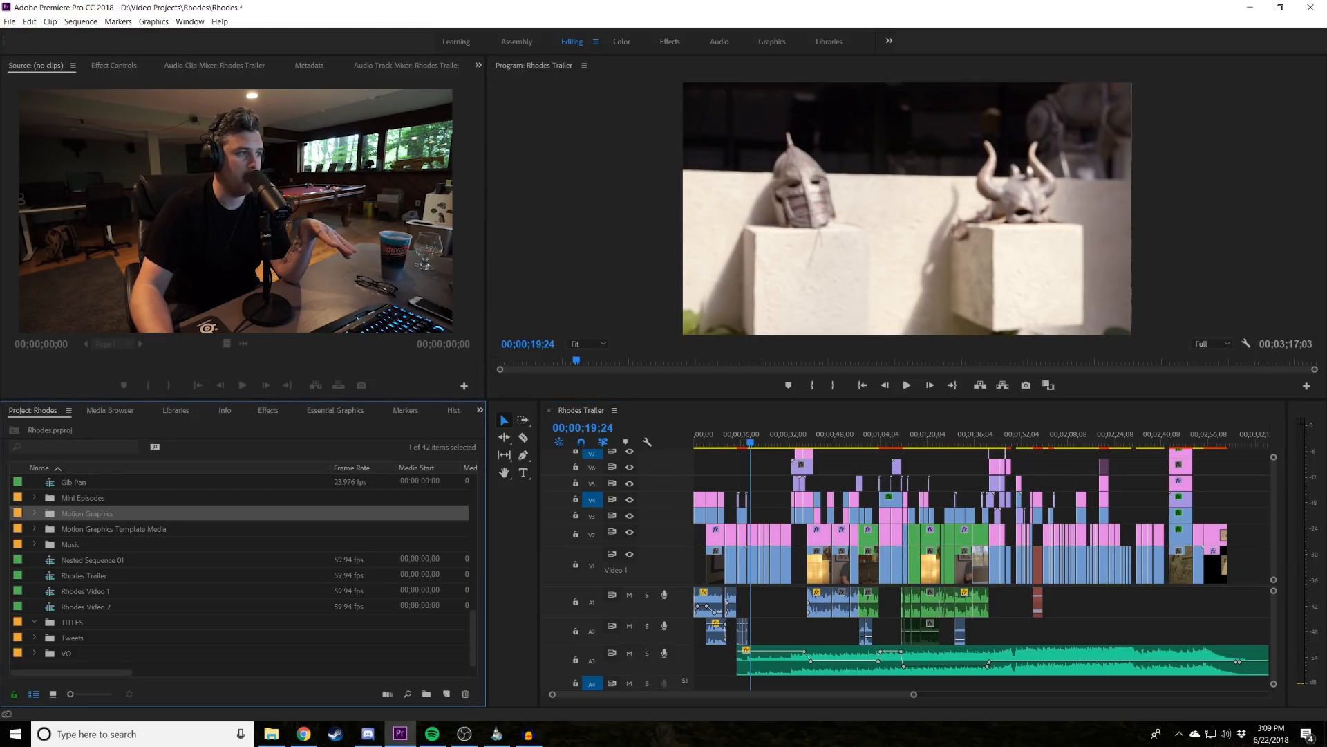
pyautogui.click(1207, 344)
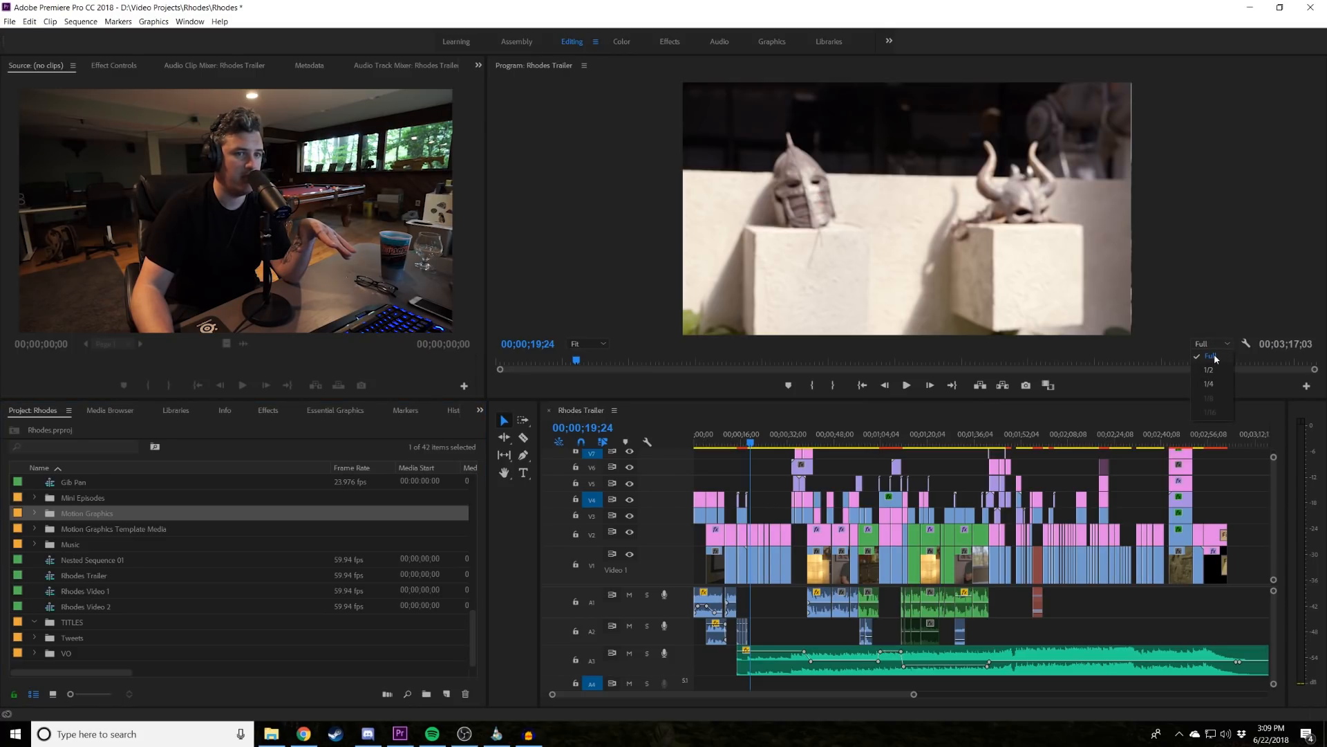
pyautogui.click(1215, 355)
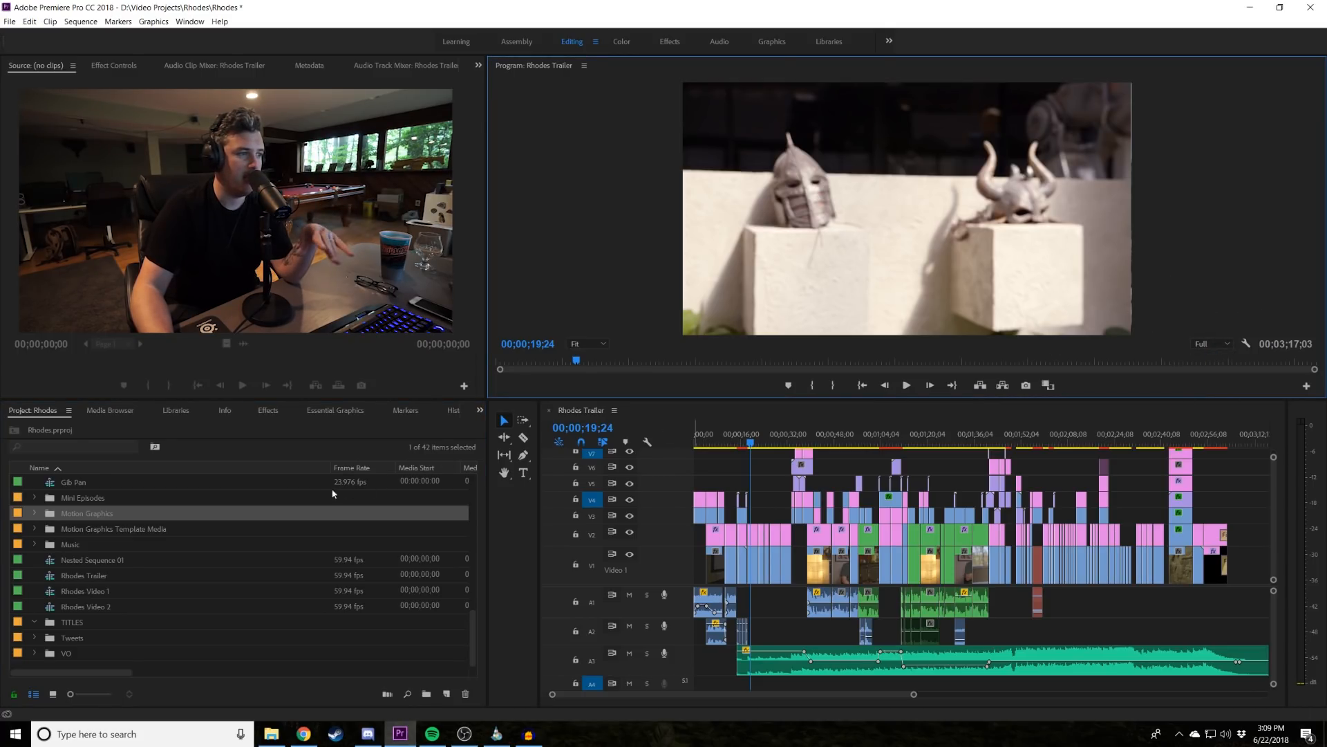
pyautogui.click(69, 589)
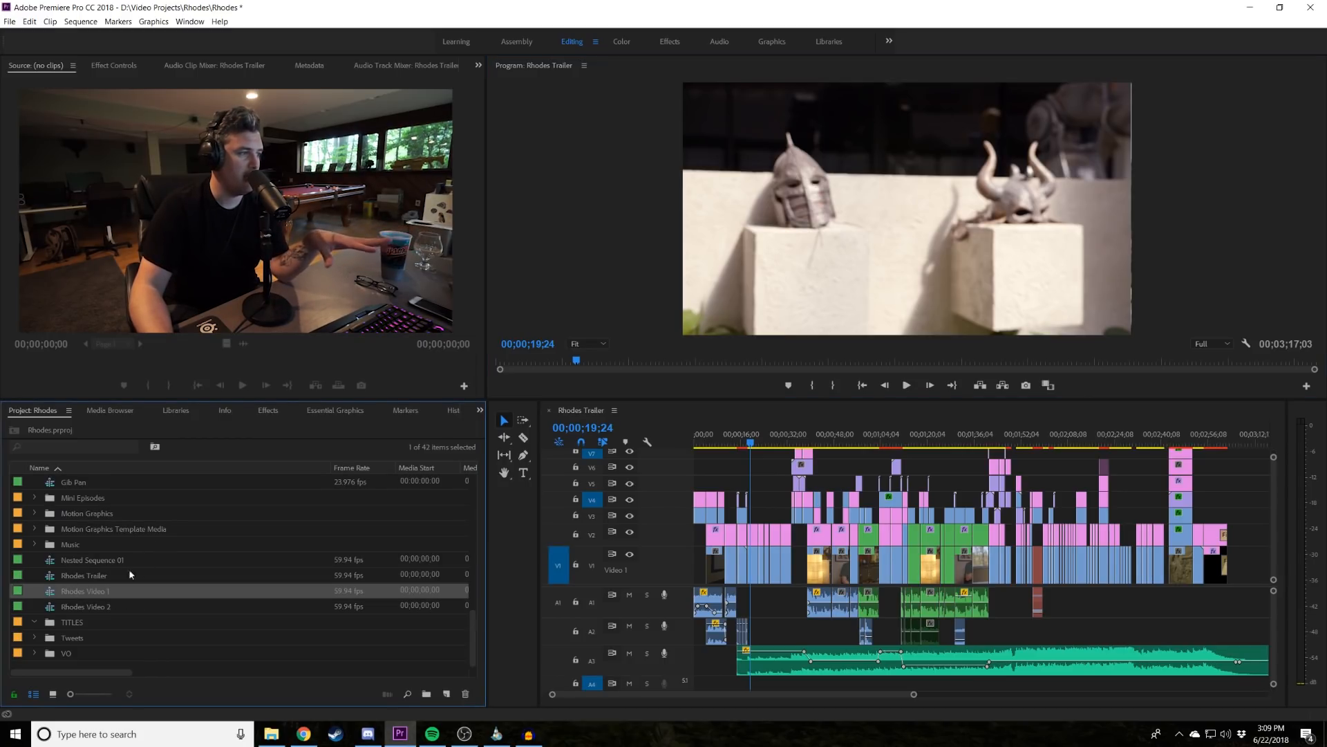
# Look inside several of the project's bins and collapse the BTS bin.
pyautogui.scroll(3, 92, 584)
pyautogui.scroll(5, 91, 577)
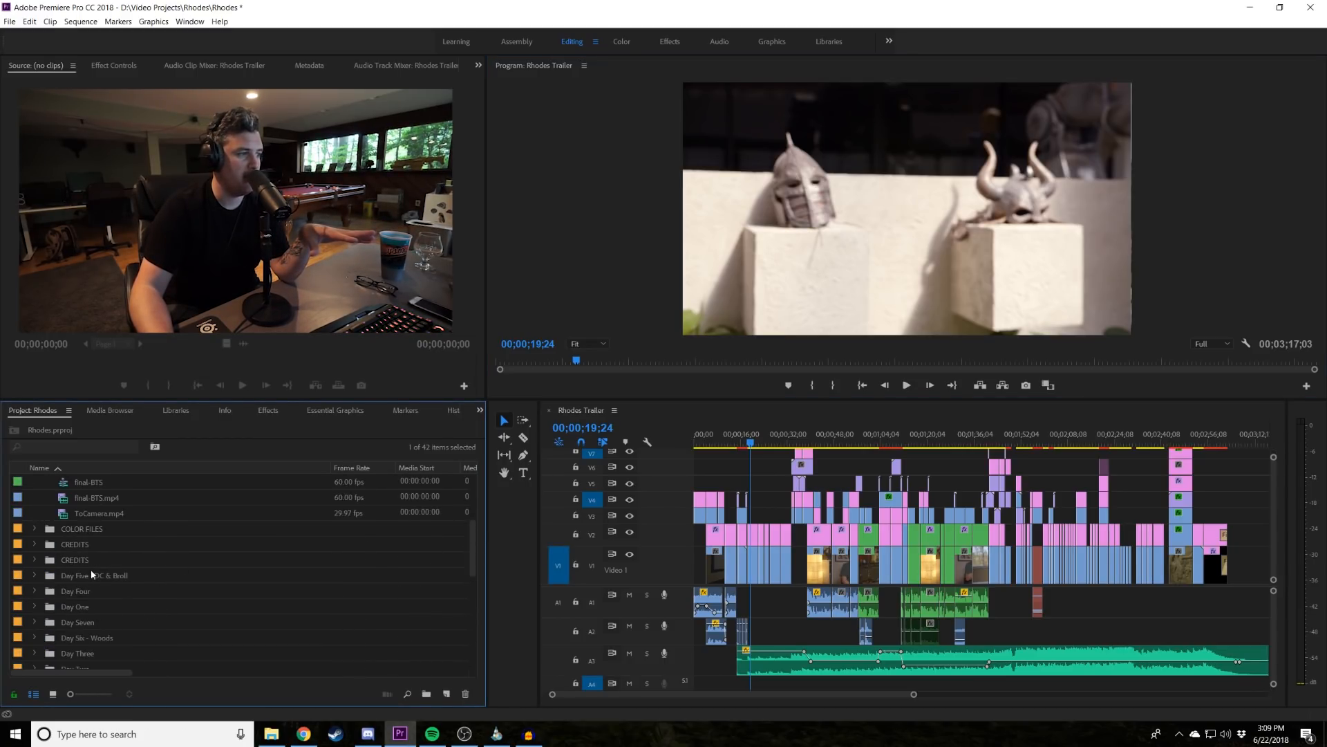
pyautogui.scroll(-1, 92, 572)
pyautogui.click(33, 560)
pyautogui.click(33, 560)
pyautogui.click(33, 545)
pyautogui.click(34, 545)
pyautogui.scroll(2, 32, 545)
pyautogui.scroll(1, 35, 561)
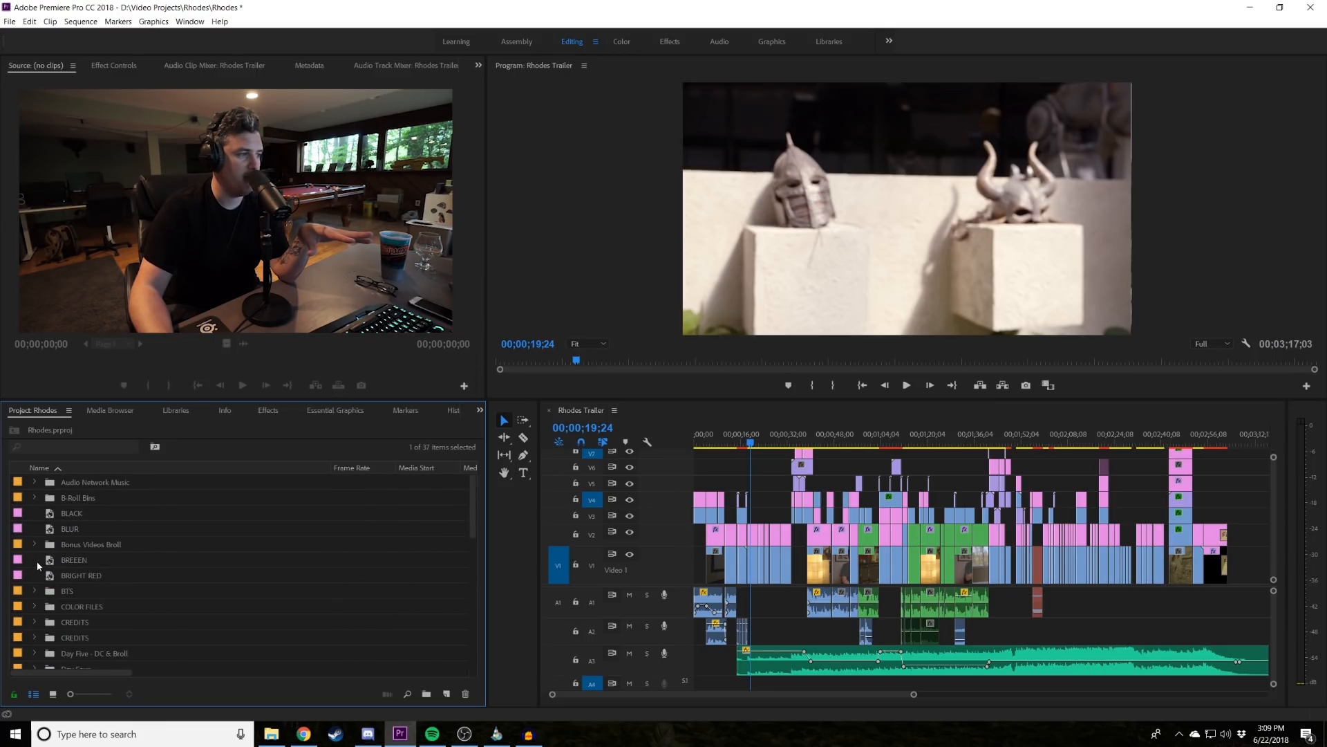
# Expand the B-Roll Bins bin and look through its sequences, including Ghost 3, Ghost 4 and Ghost West.
pyautogui.click(35, 498)
pyautogui.scroll(-3, 43, 513)
pyautogui.scroll(-2, 111, 560)
pyautogui.click(87, 531)
pyautogui.click(89, 546)
pyautogui.click(89, 561)
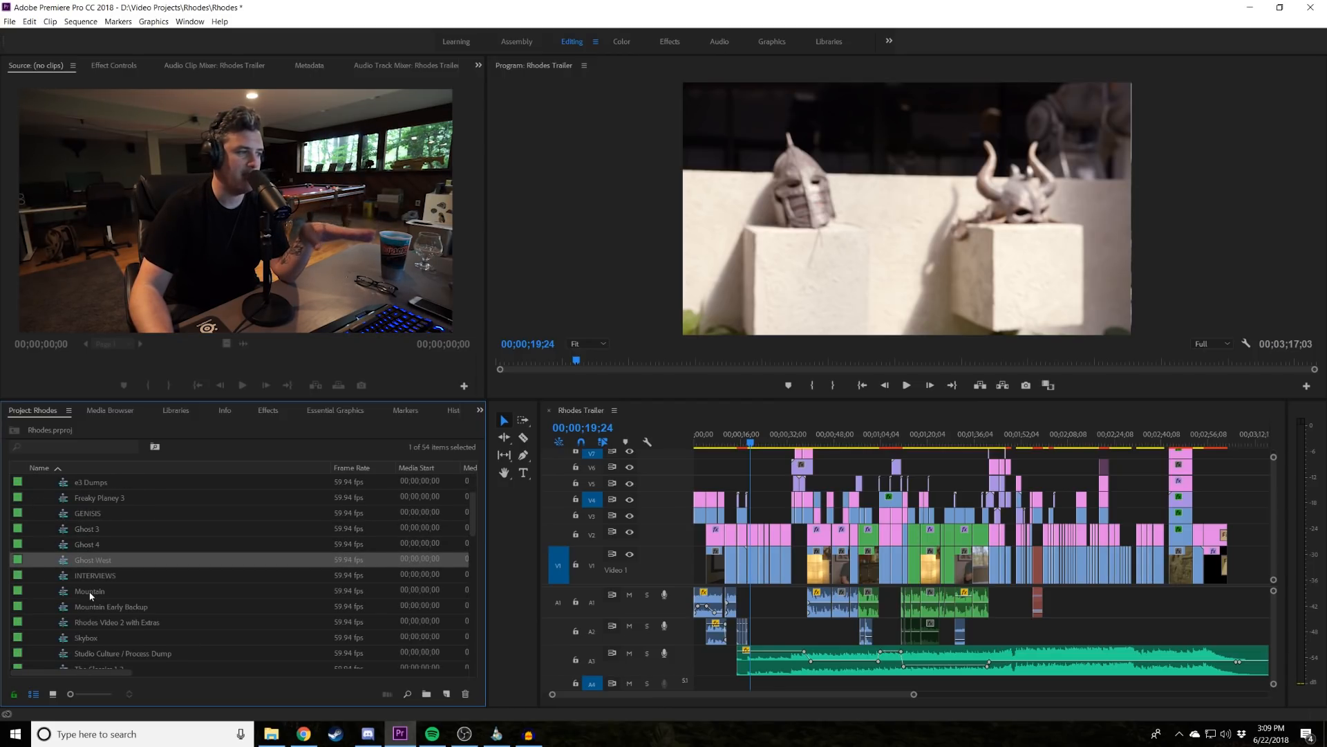
pyautogui.click(91, 593)
pyautogui.click(95, 623)
pyautogui.click(84, 531)
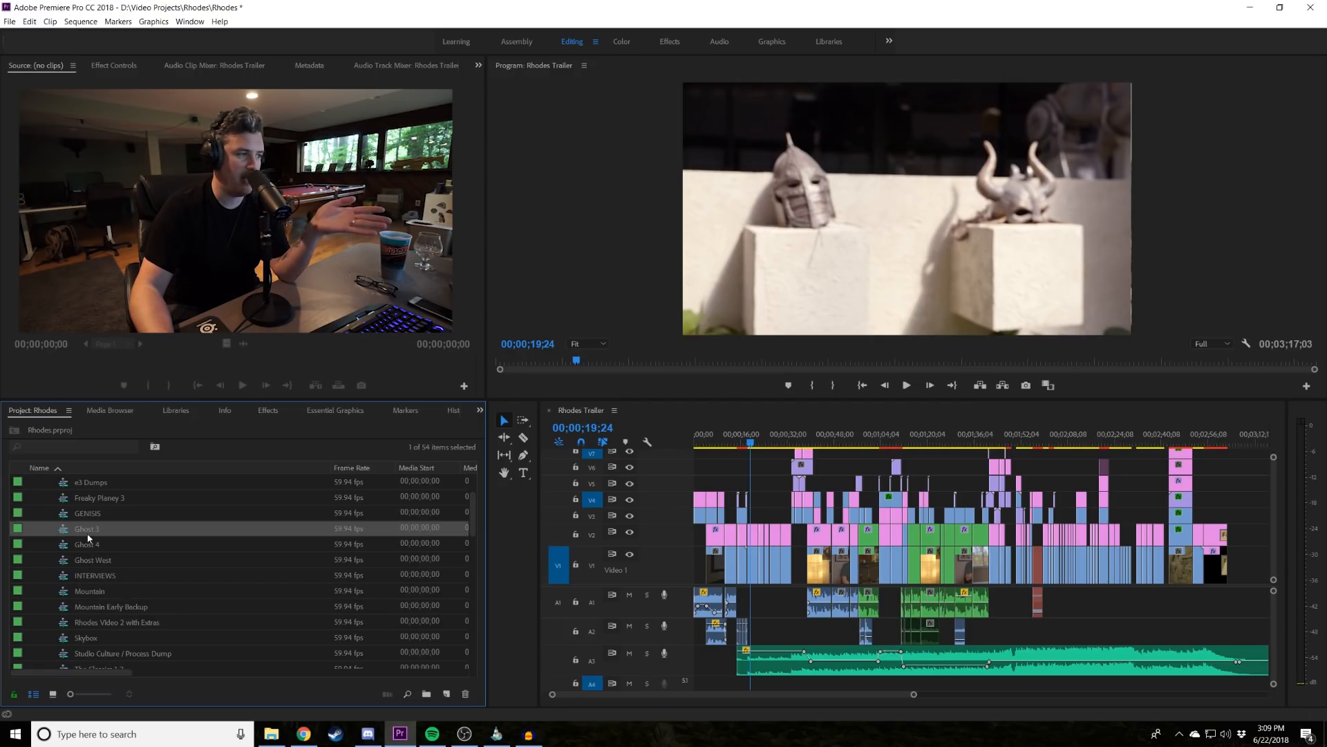
# Review the other B-roll sequences, including Mountain, and collapse the B-Roll Bins bin.
pyautogui.click(69, 589)
pyautogui.scroll(-5, 75, 587)
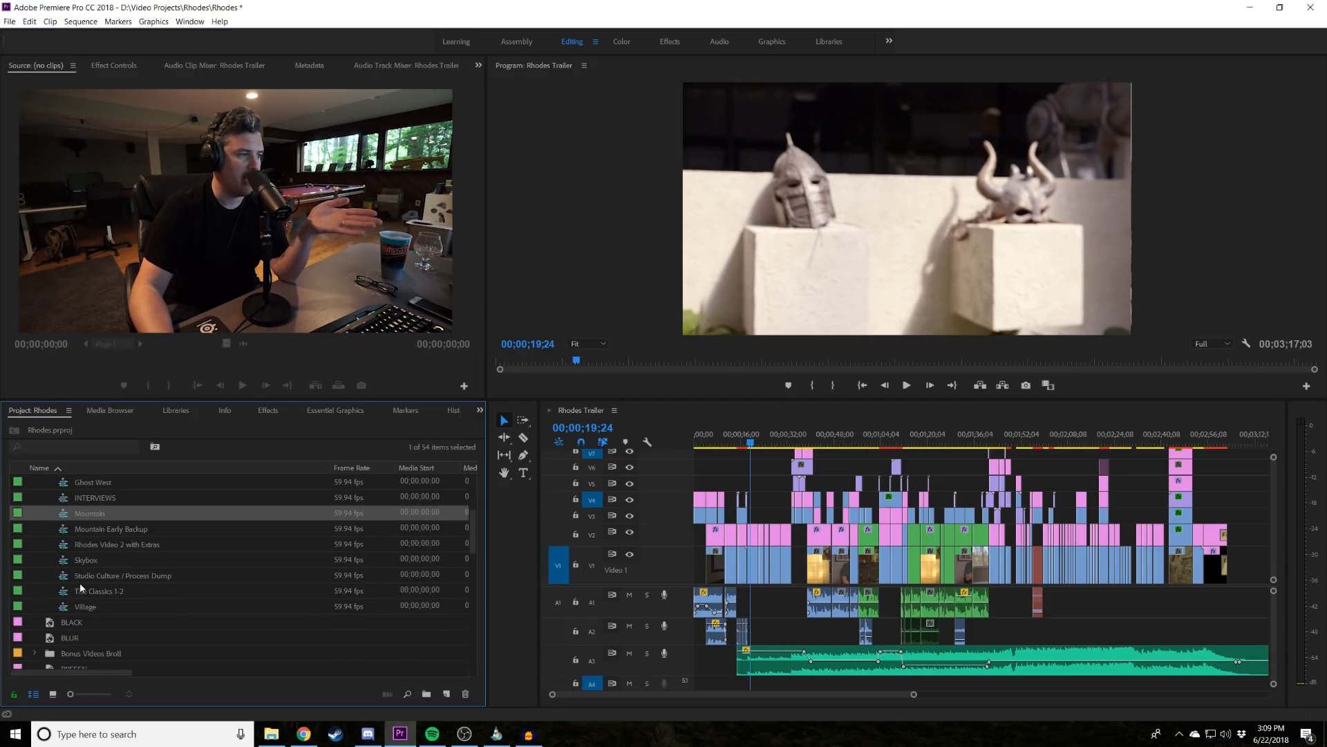
pyautogui.click(76, 566)
pyautogui.scroll(5, 83, 553)
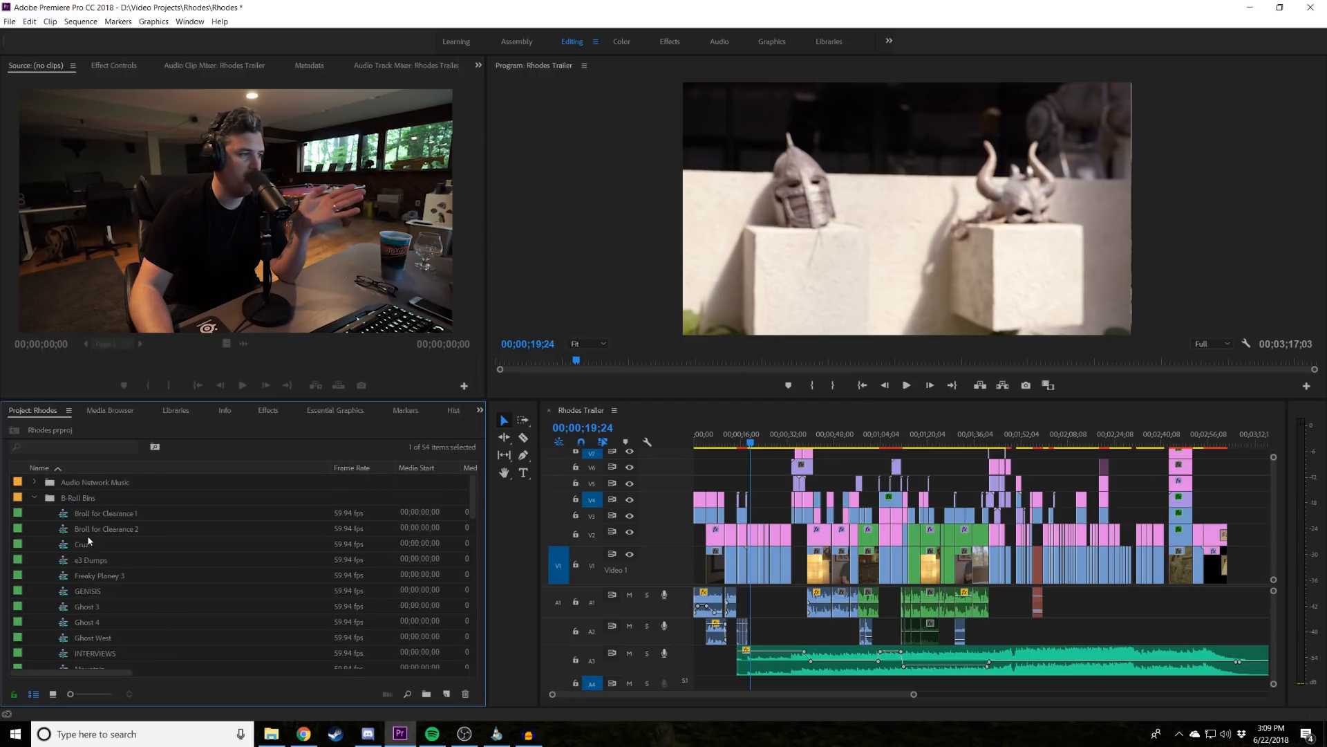
pyautogui.click(71, 541)
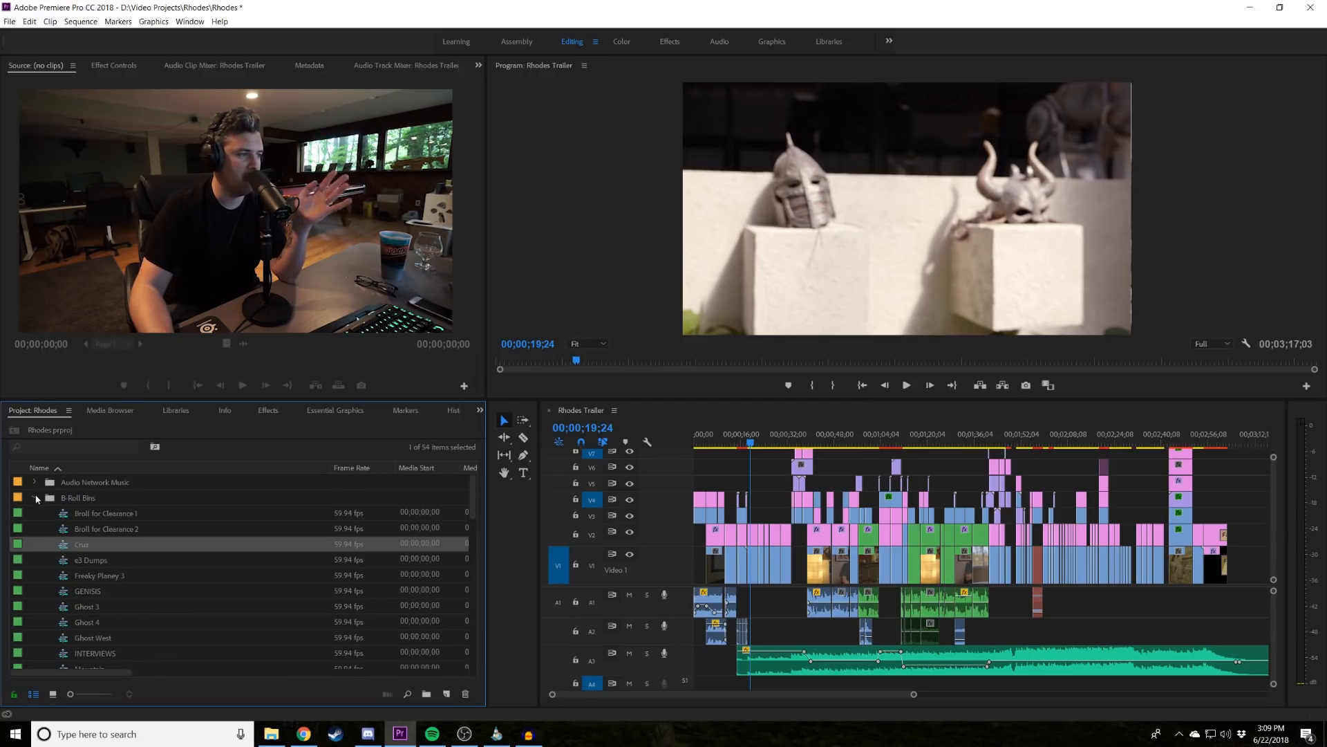
pyautogui.click(36, 497)
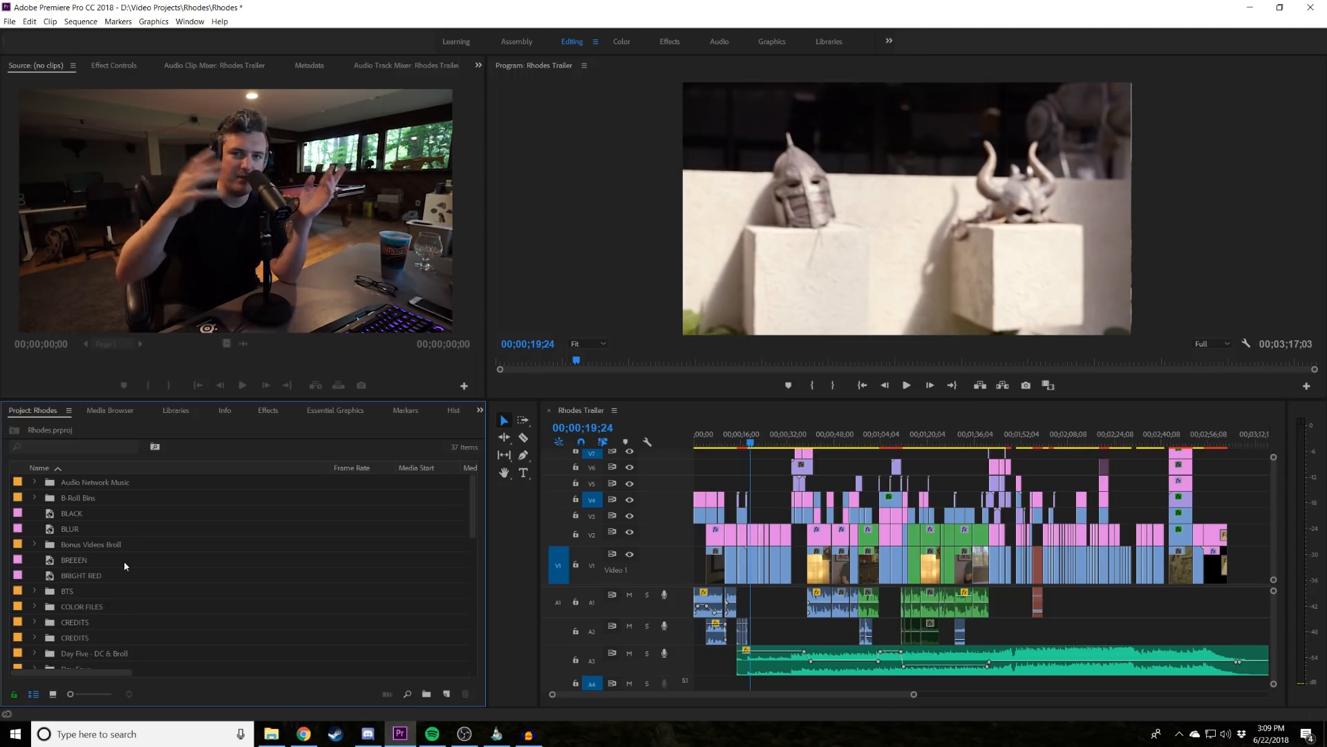
pyautogui.scroll(-5, 108, 563)
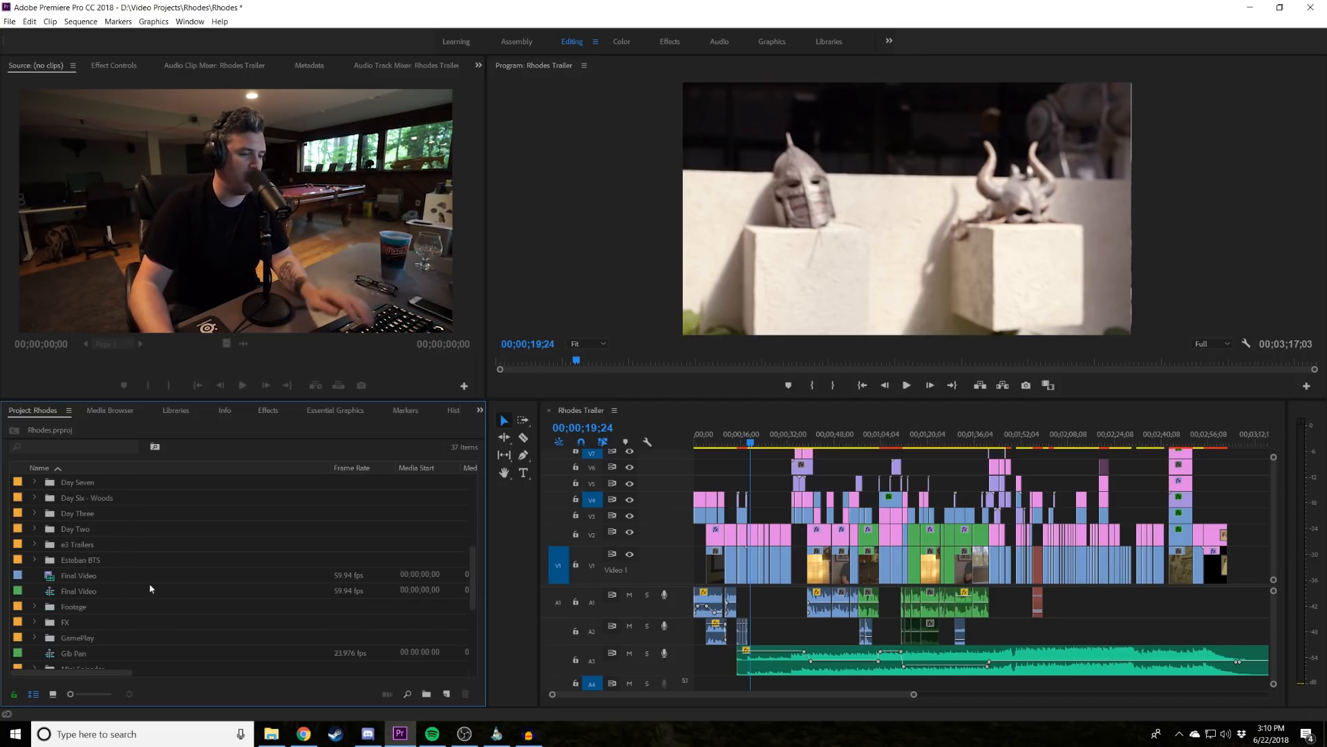
# Scrub to the Patreon end card at about 00;02;58;22 and examine the end of the trailer sequence.
pyautogui.click(750, 444)
pyautogui.press('-')
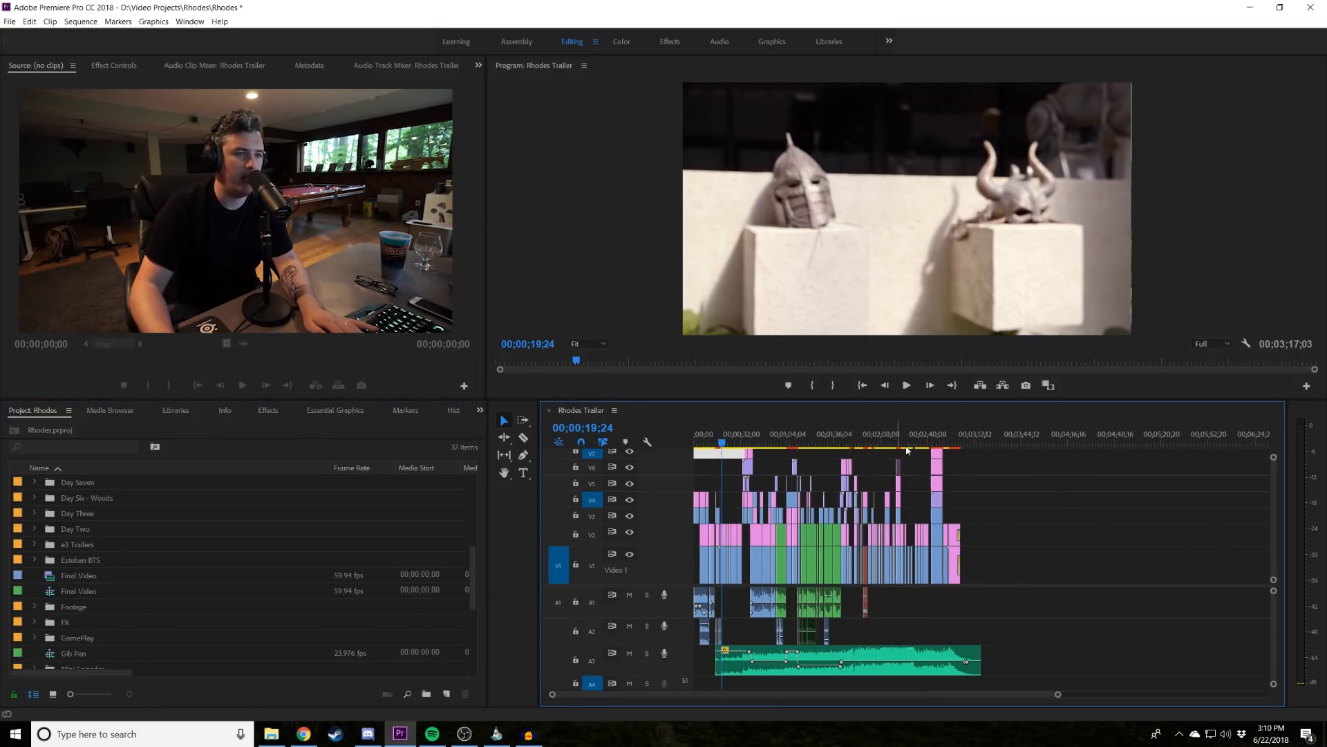
pyautogui.moveTo(948, 444)
pyautogui.mouseDown()
pyautogui.moveTo(972, 441)
pyautogui.moveTo(958, 437)
pyautogui.mouseUp()
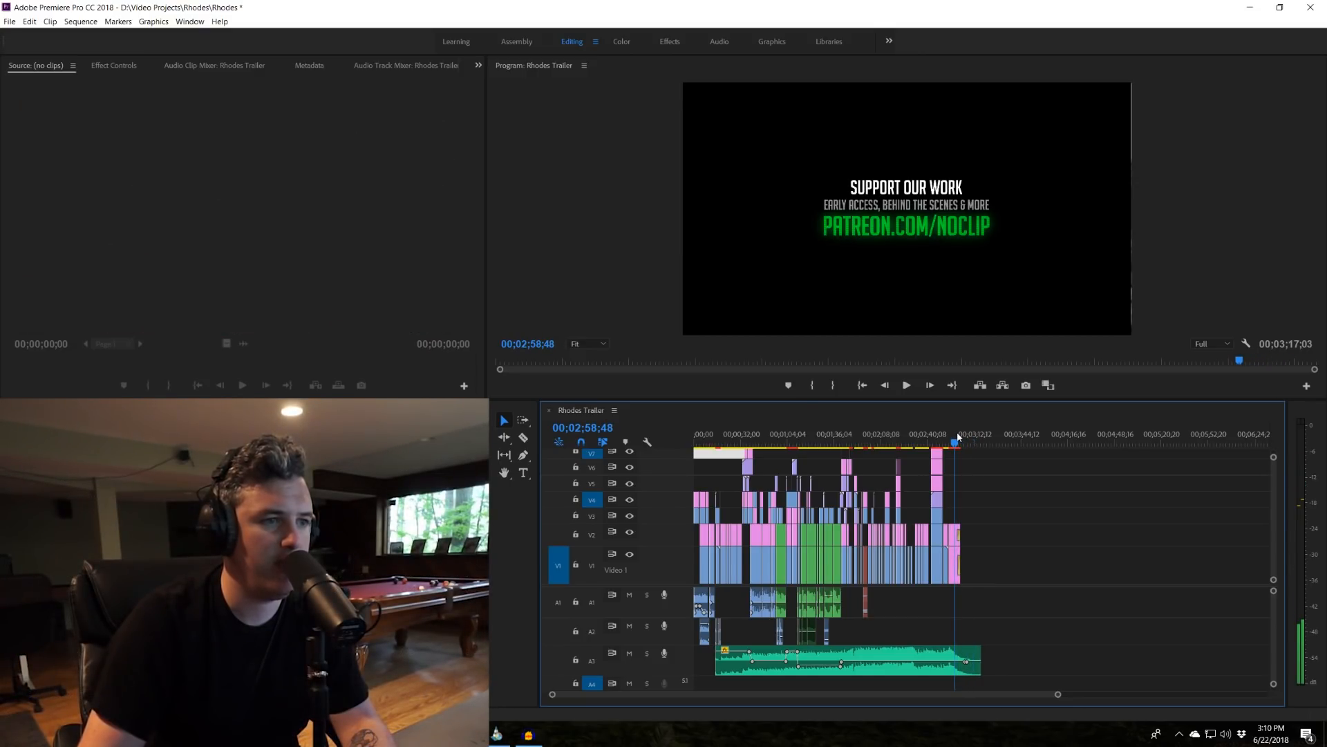
pyautogui.press('=')
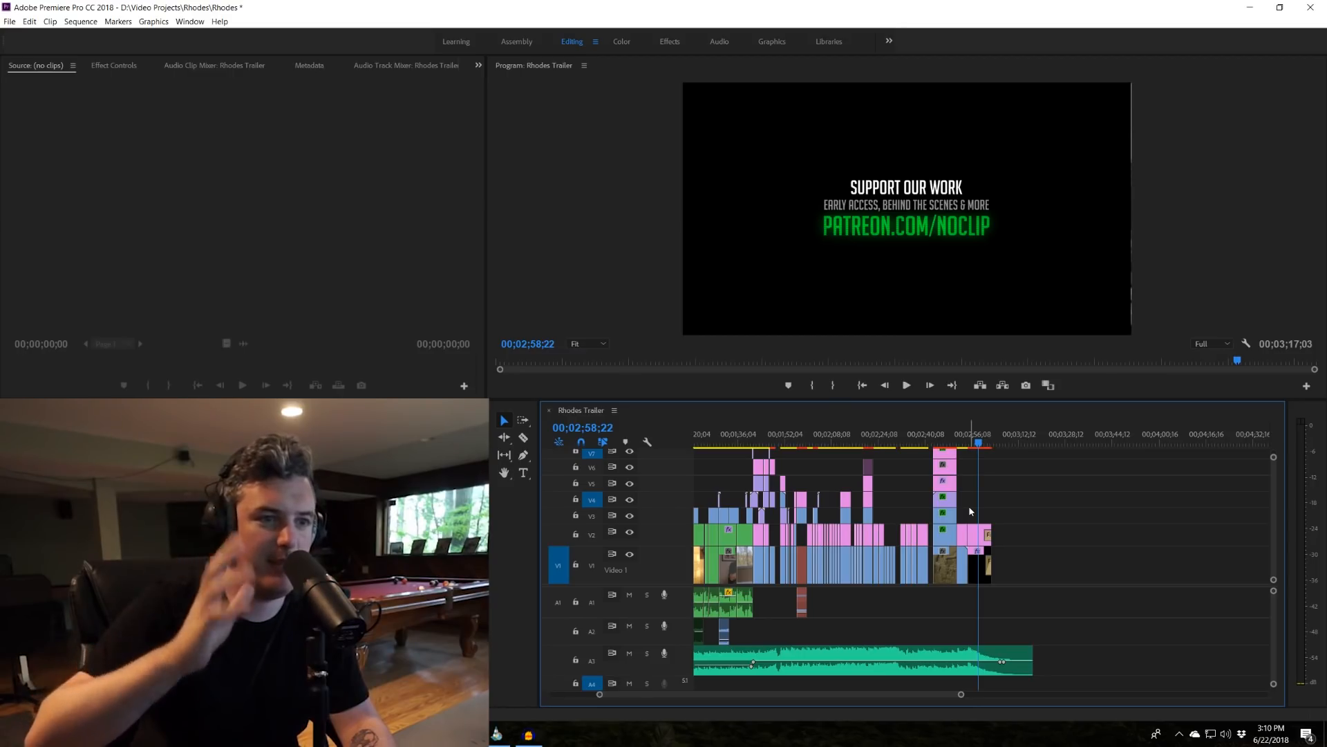
pyautogui.scroll(1, 999, 486)
pyautogui.moveTo(1044, 445); pyautogui.dragTo(1006, 450)
# Return the playhead to 00;00;00;00 and play the trailer's opening up to the noclip logo.
pyautogui.scroll(3, 951, 507)
pyautogui.scroll(2, 951, 507)
pyautogui.moveTo(745, 437); pyautogui.dragTo(693, 441)
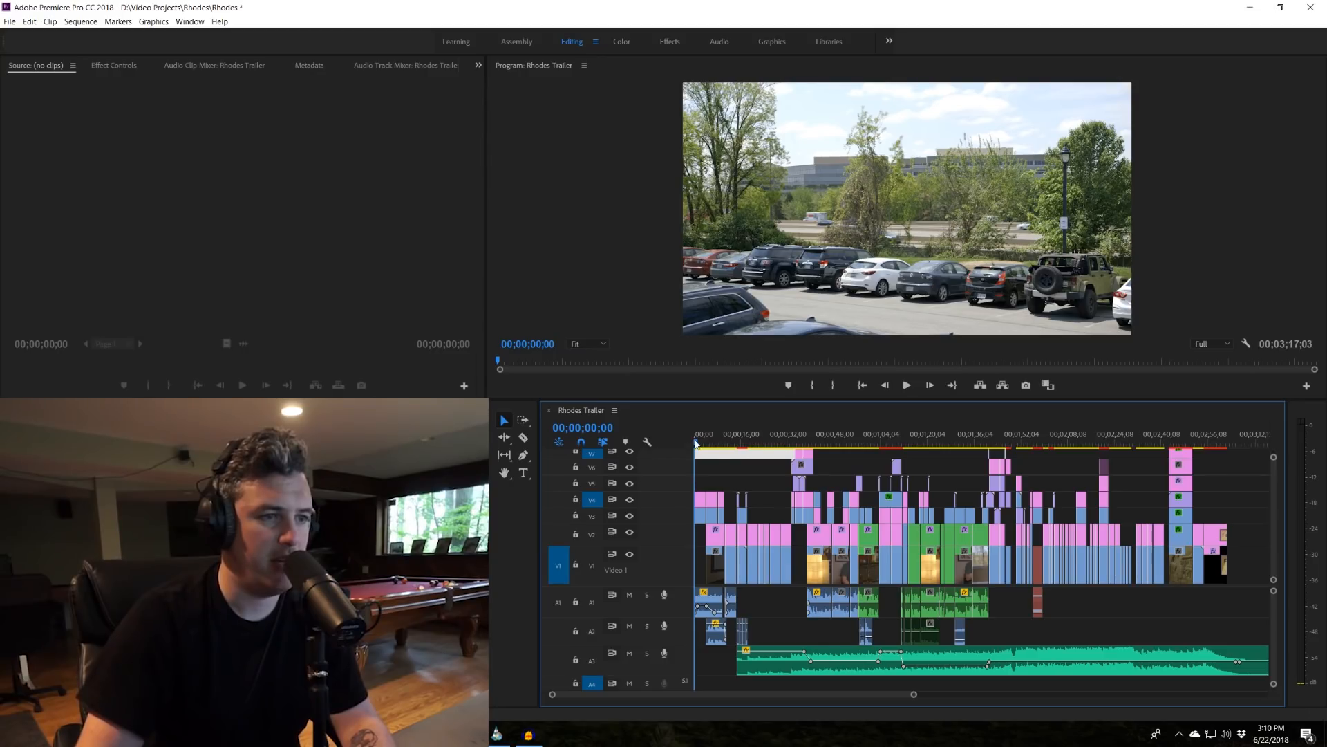
pyautogui.press('=')
pyautogui.press('=')
pyautogui.press('space')
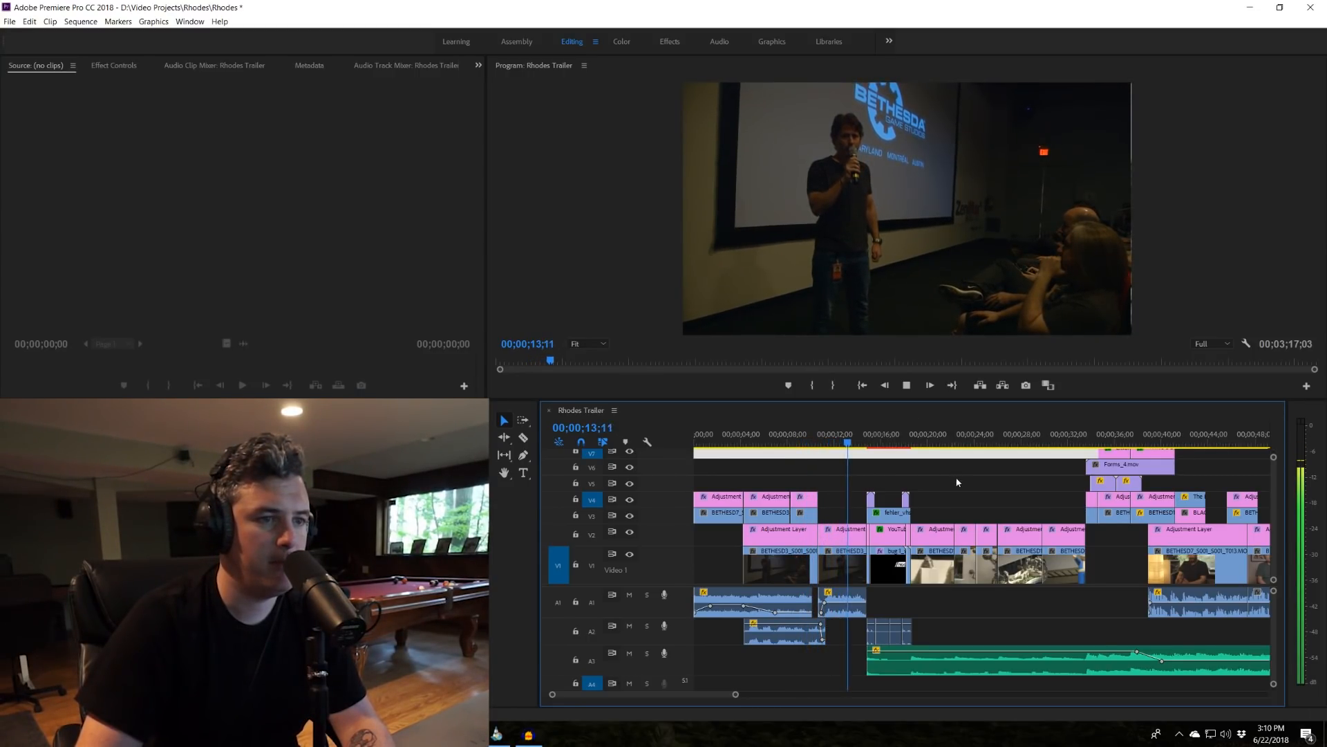
pyautogui.press('space')
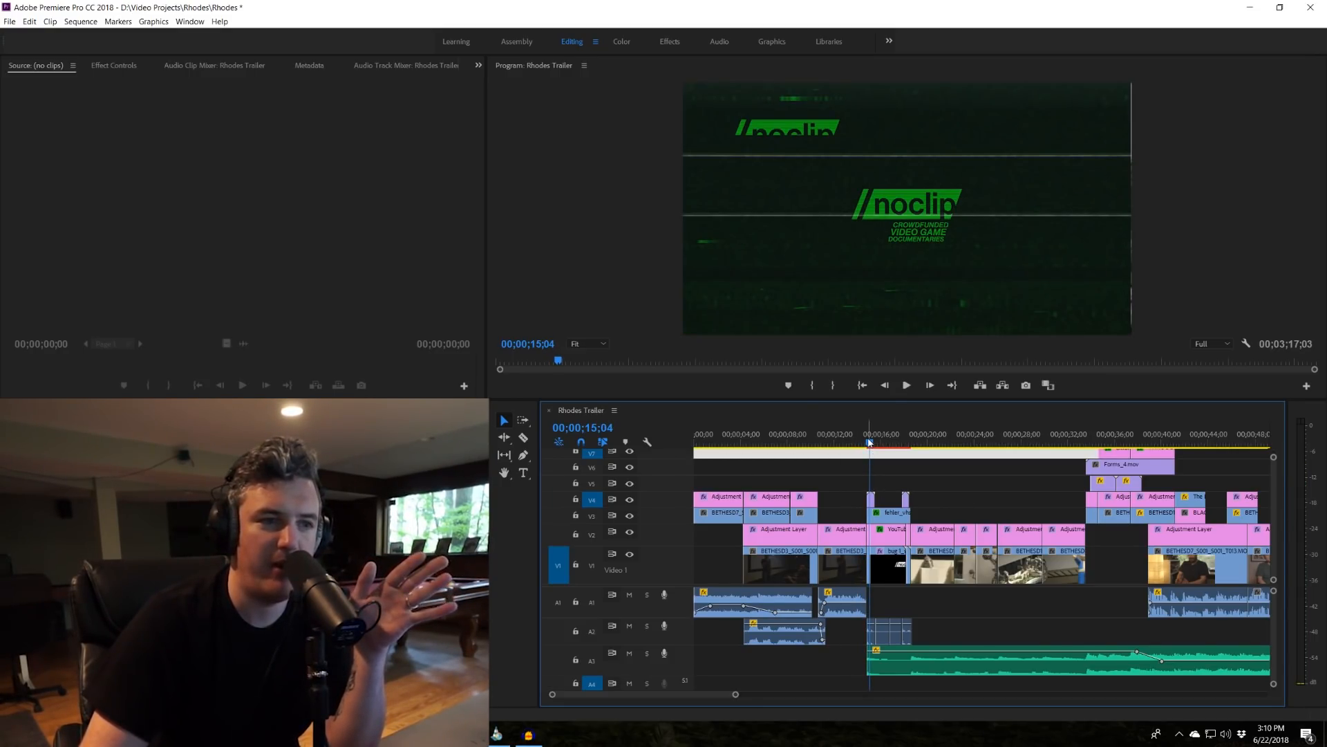
# Review the opening by scrubbing from just before the logo back to the parking lot shot and on to about 00;00;05;06.
pyautogui.moveTo(869, 442); pyautogui.dragTo(865, 442)
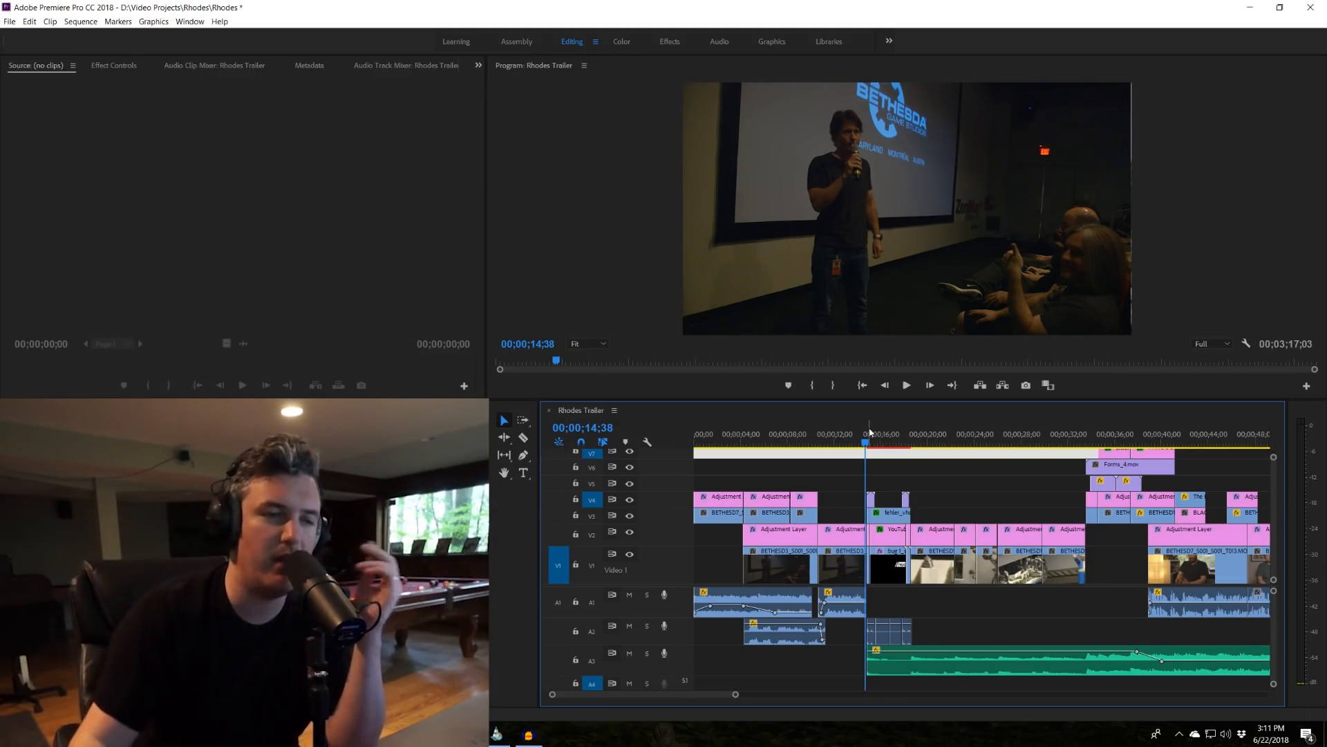
pyautogui.click(841, 443)
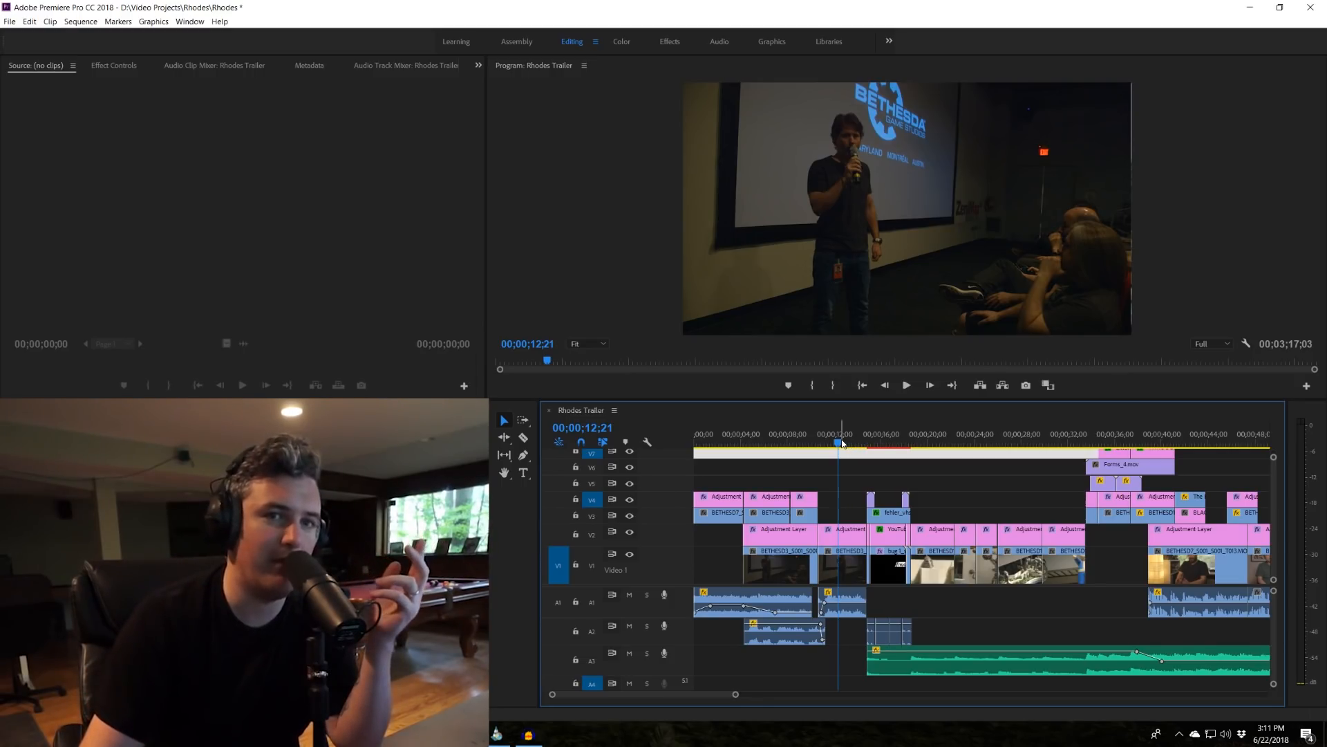
pyautogui.click(698, 434)
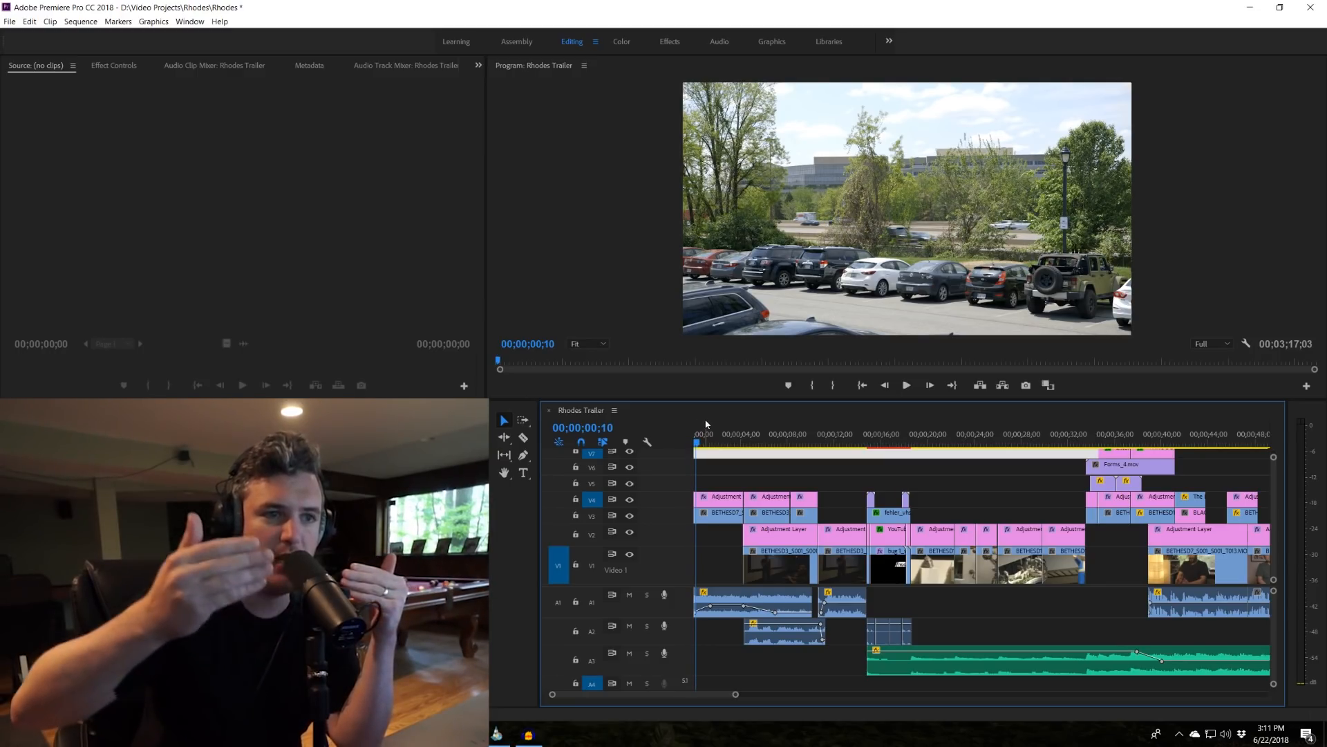
pyautogui.moveTo(700, 436); pyautogui.dragTo(756, 449)
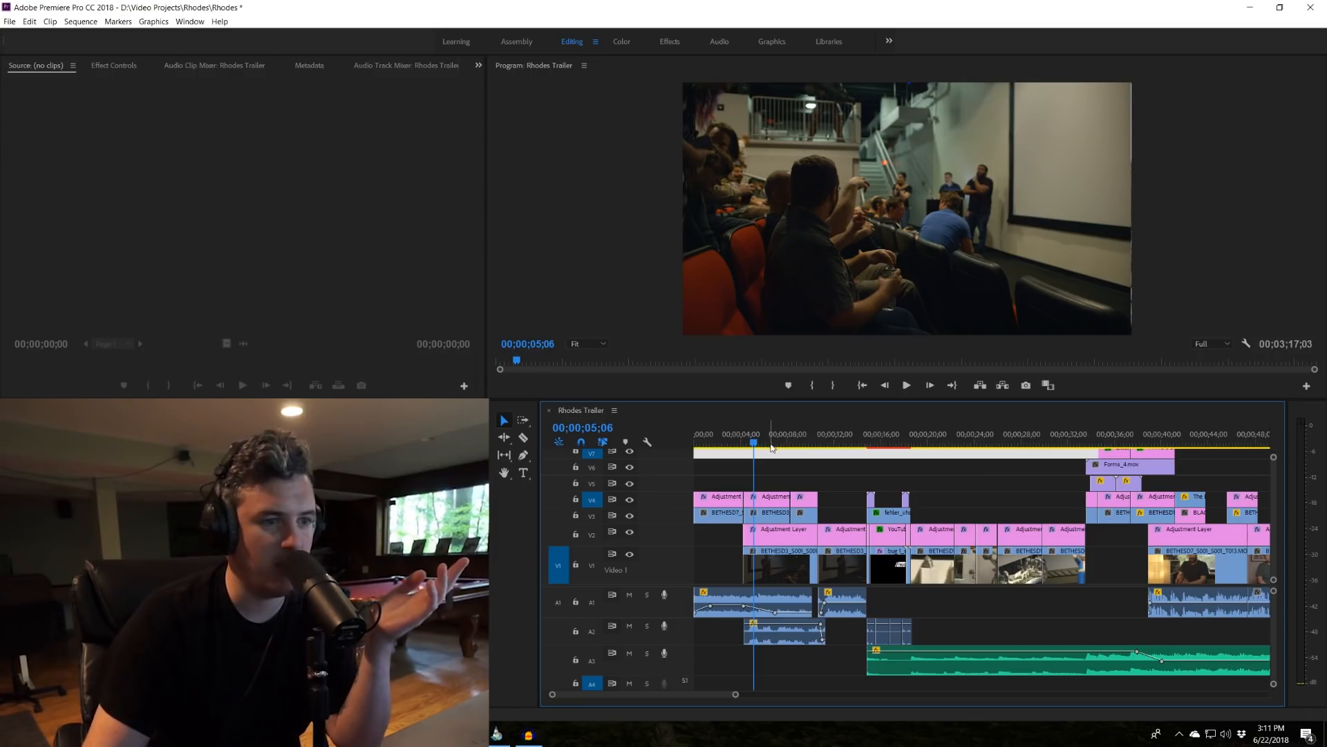
# Examine the opening's A2 audio clip and second V4 adjustment layer, and compare frames of the audience and speaker shots.
pyautogui.click(771, 640)
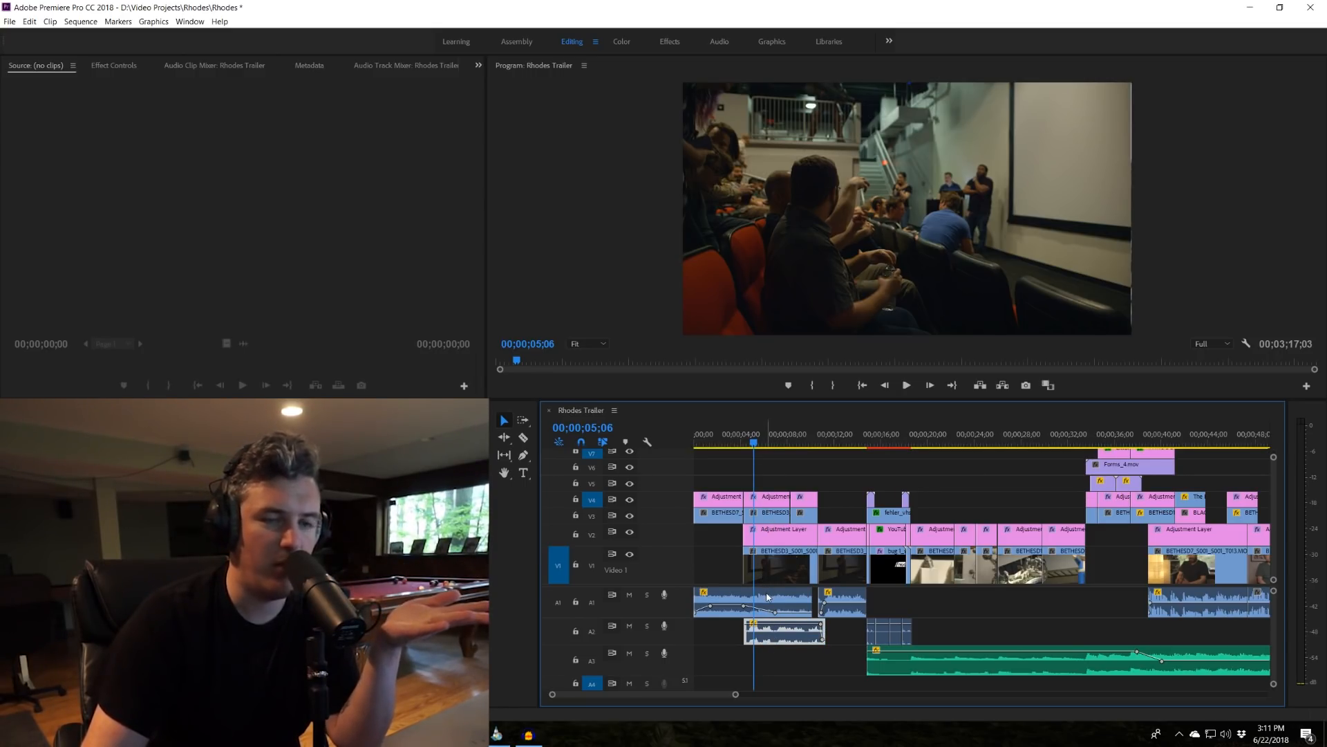
pyautogui.click(766, 503)
pyautogui.click(806, 441)
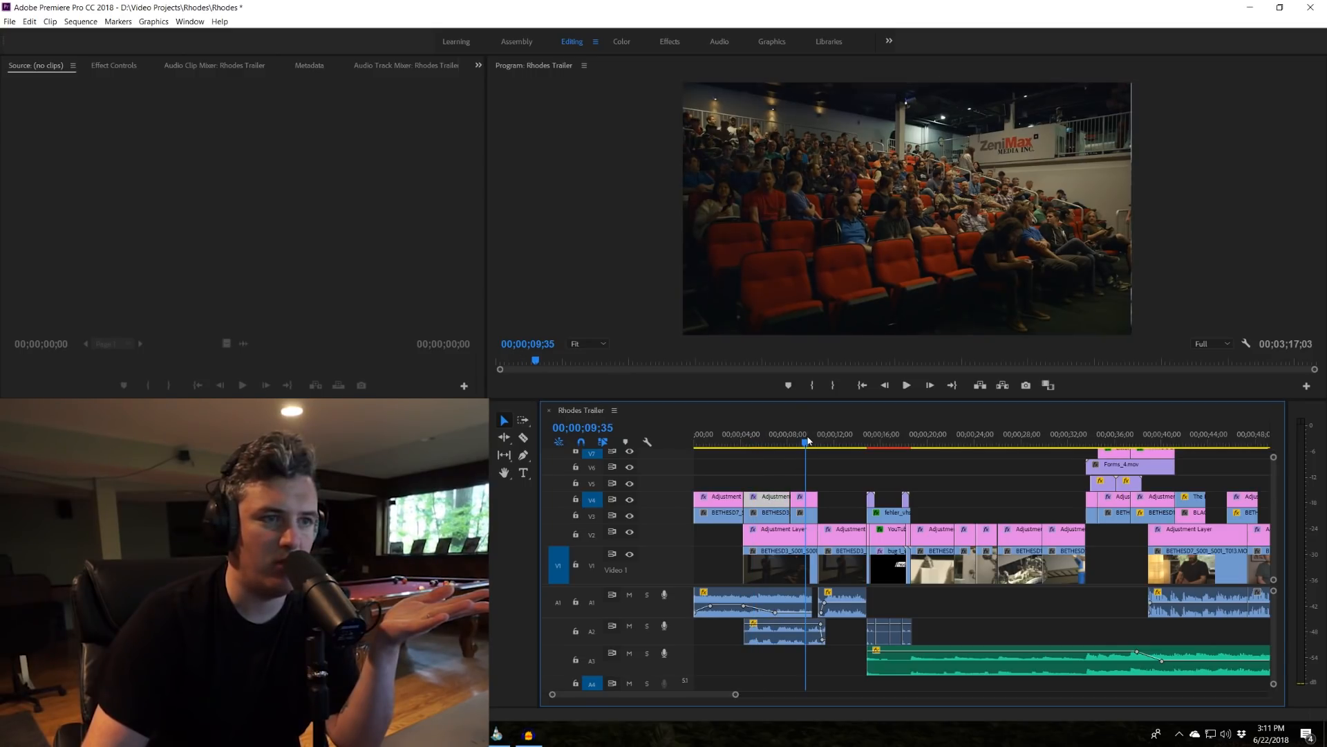
pyautogui.click(775, 443)
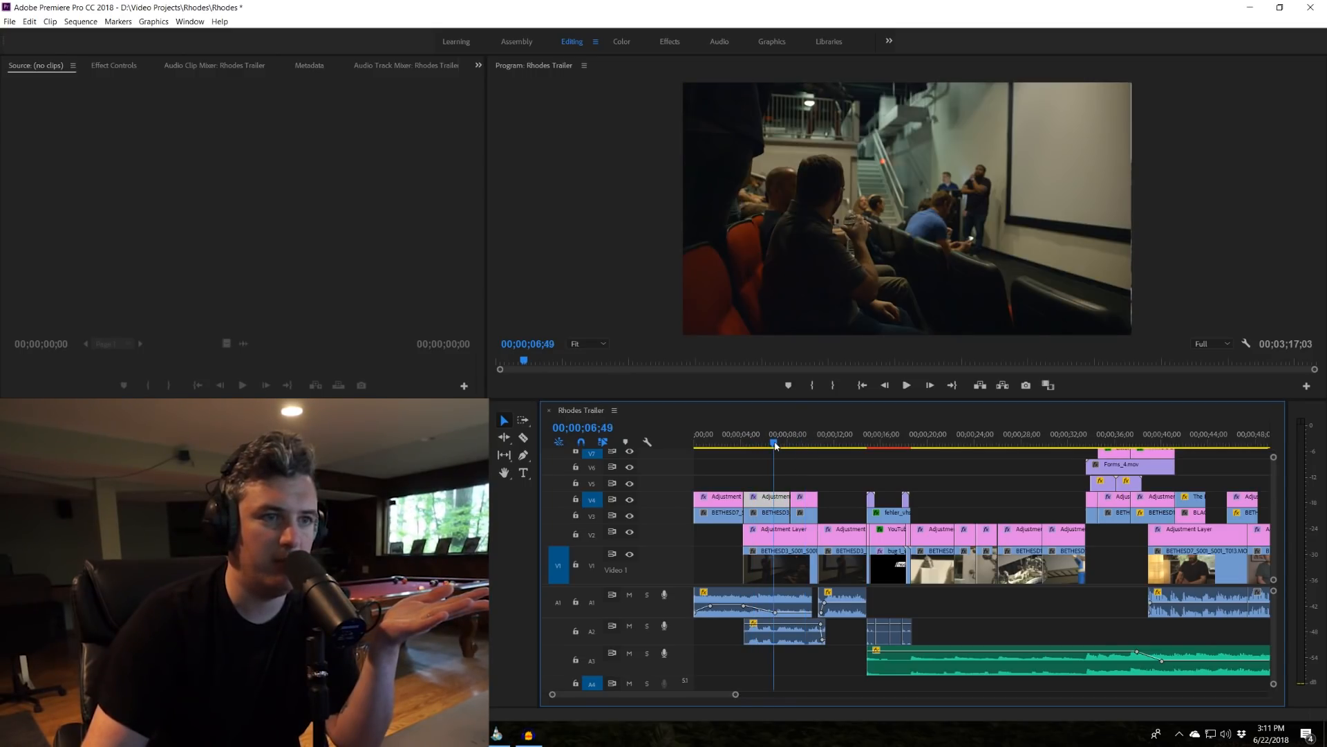
pyautogui.click(831, 446)
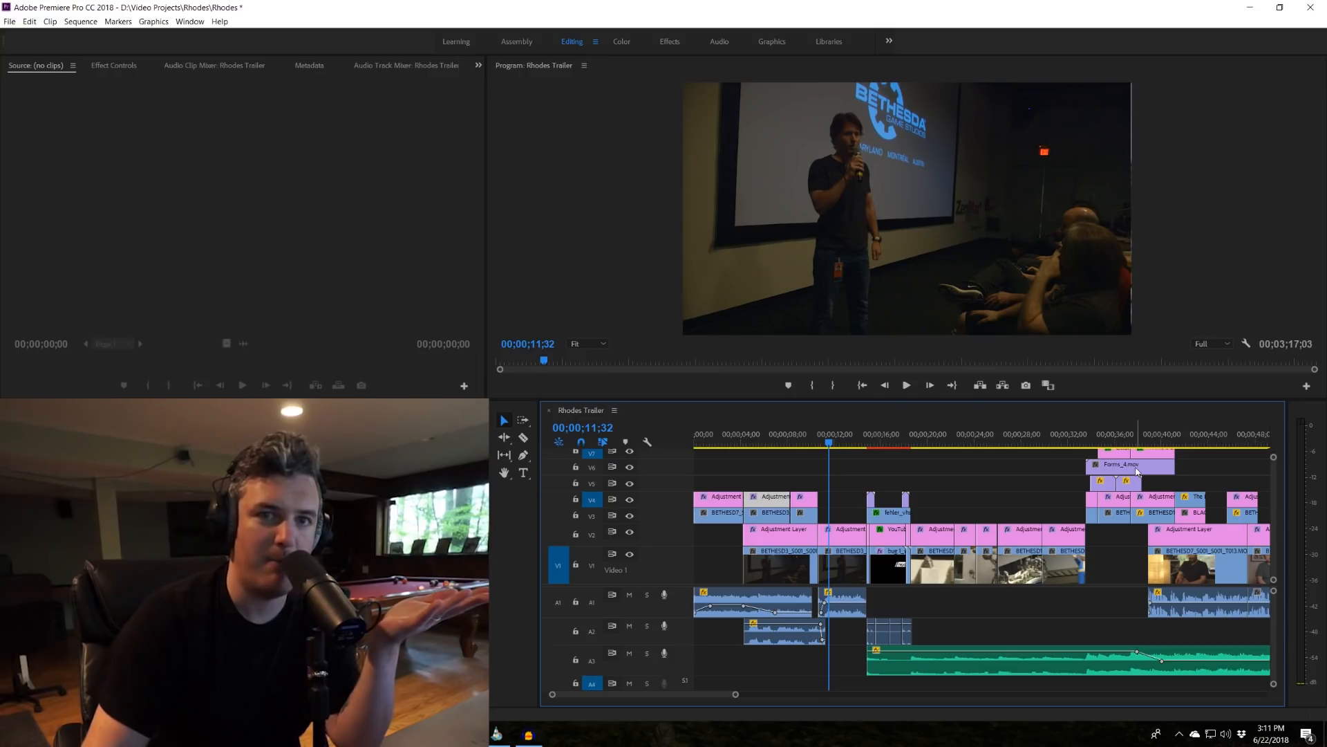
pyautogui.click(770, 444)
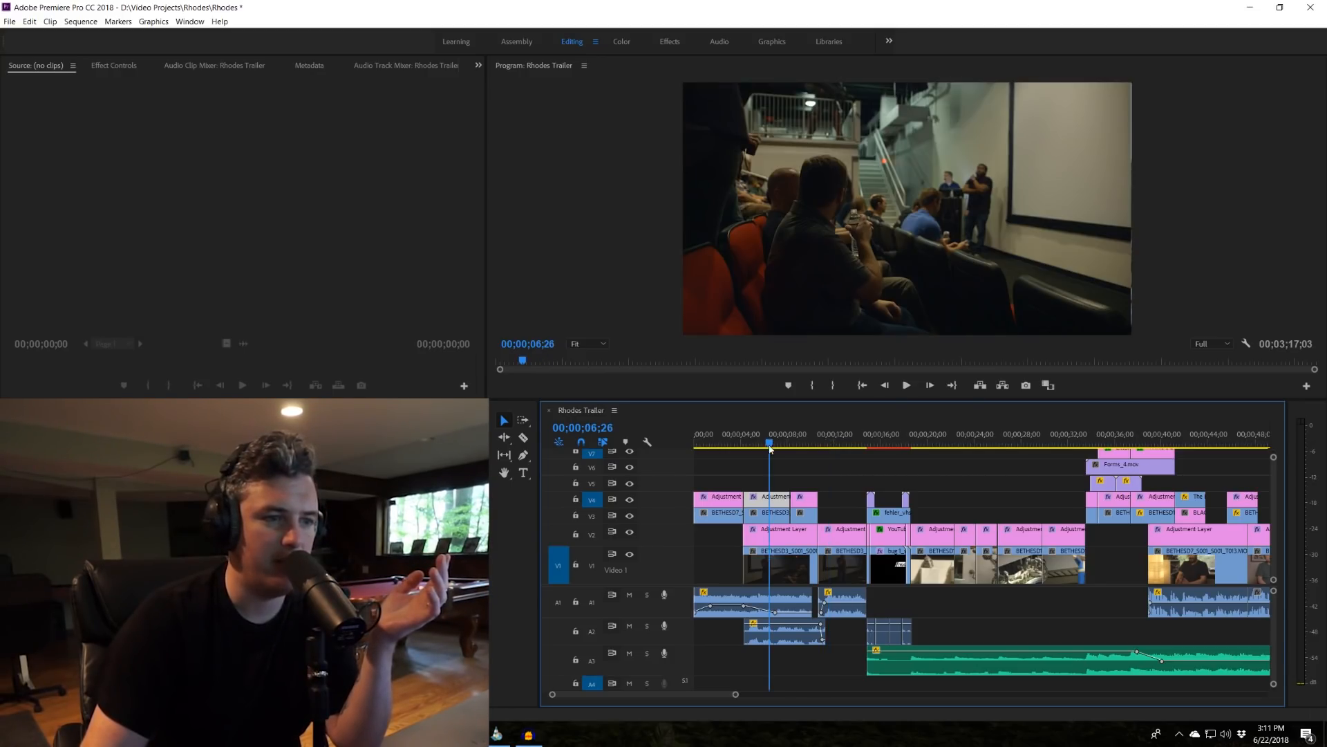
# Solo audio track A1 and play the opening from the start of the sequence to hear that track alone.
pyautogui.click(759, 601)
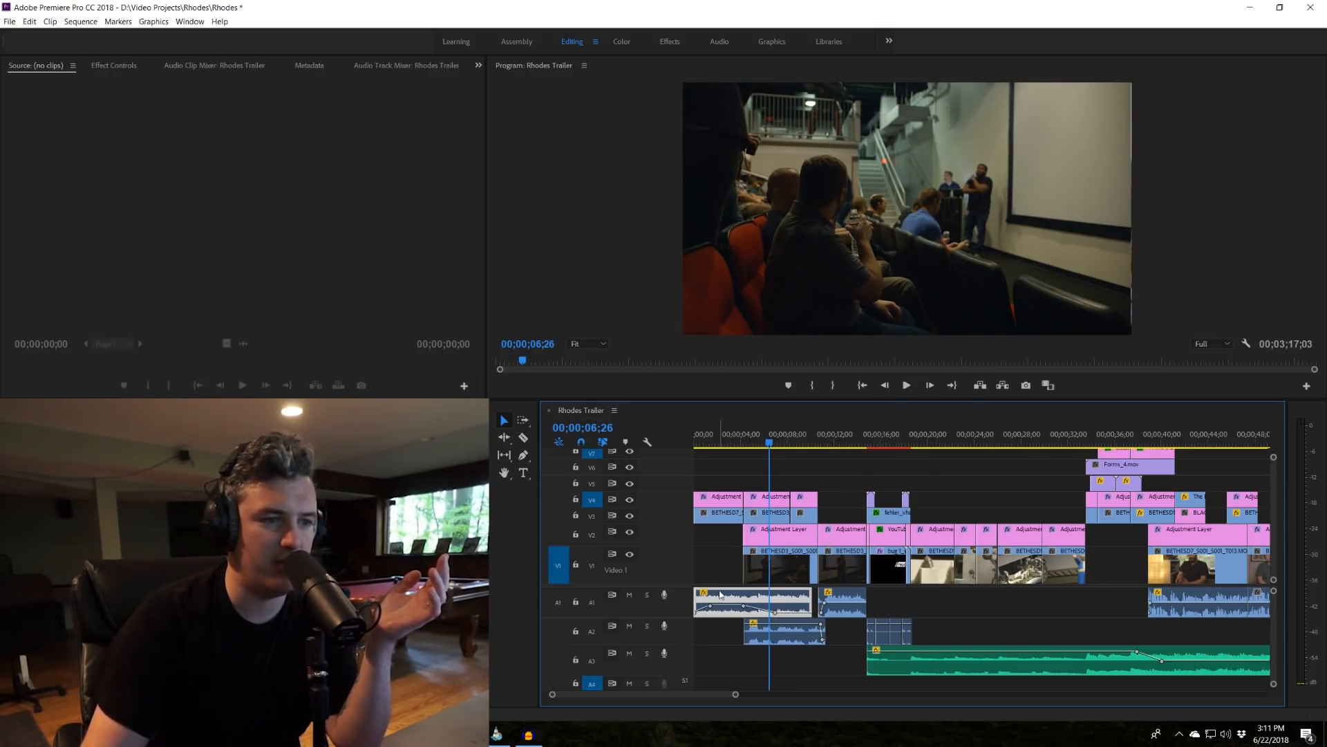
pyautogui.click(646, 596)
pyautogui.hotkey('ctrl', 's')
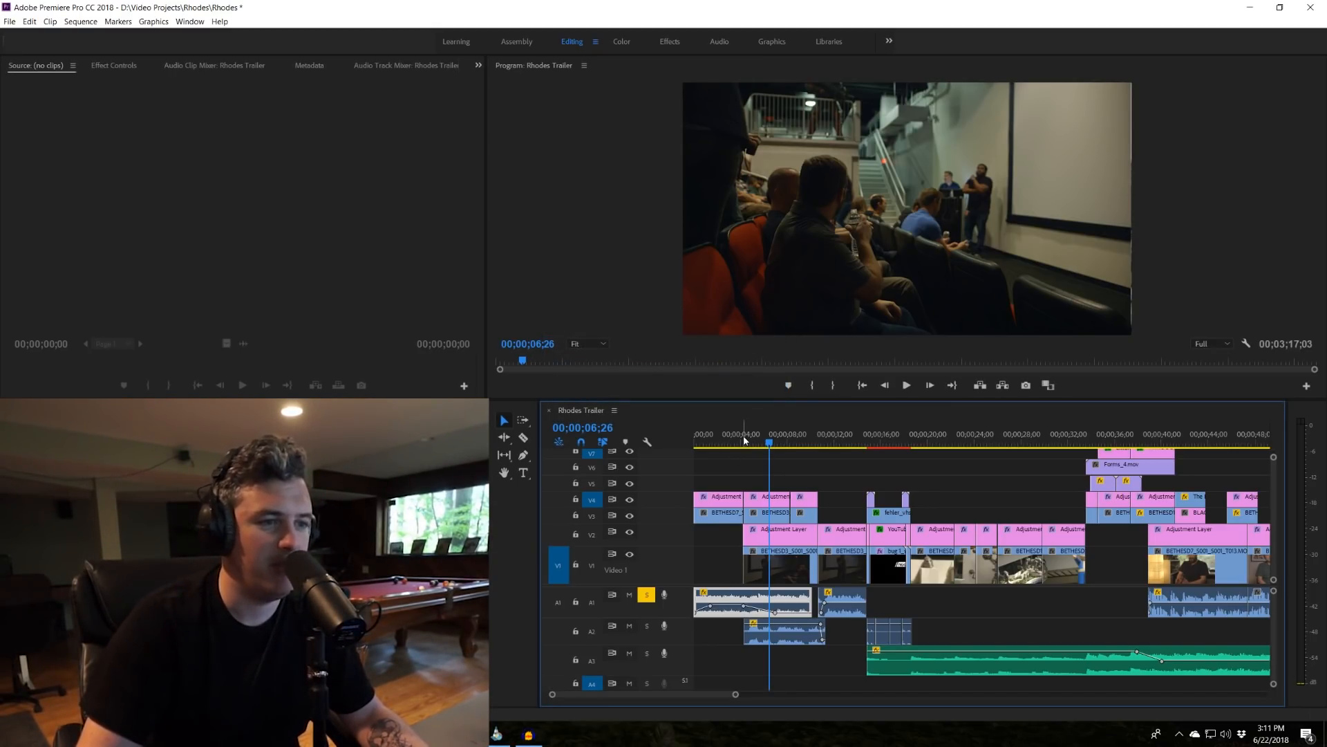
pyautogui.press('space')
pyautogui.click(741, 440)
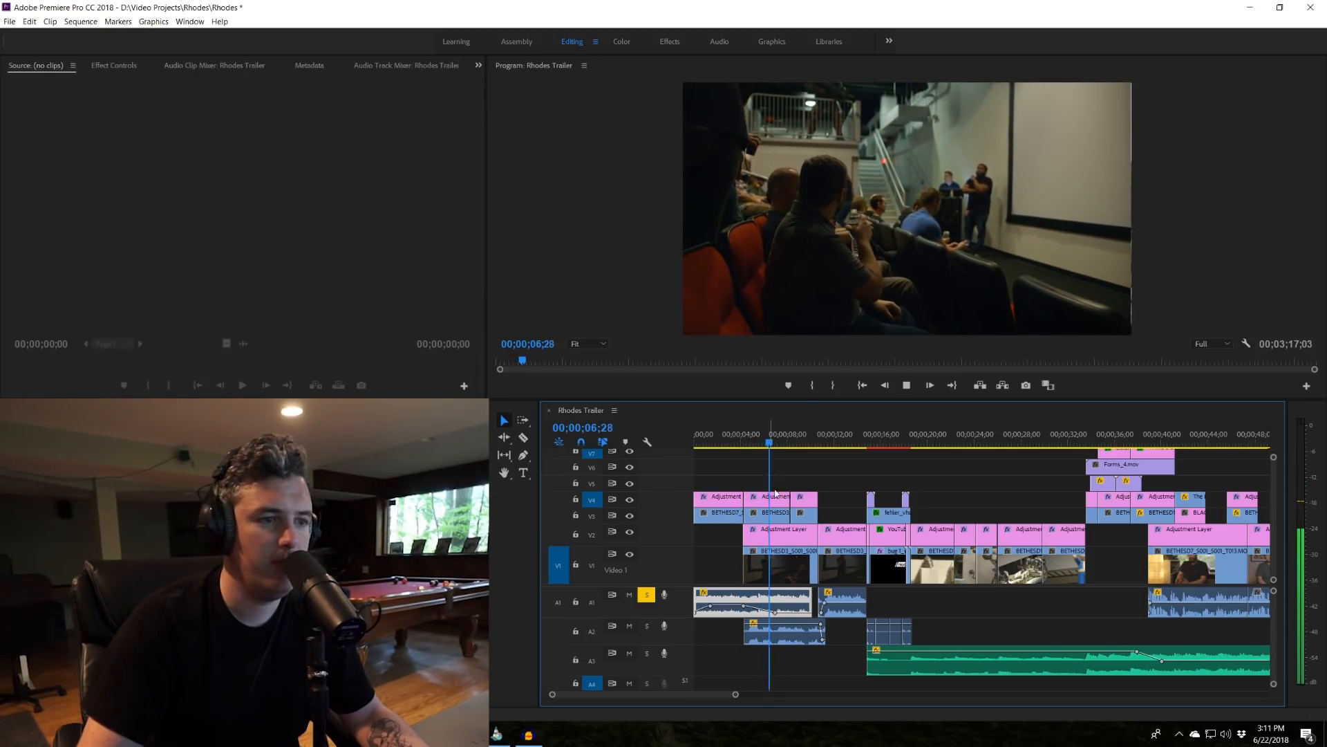
pyautogui.press('space')
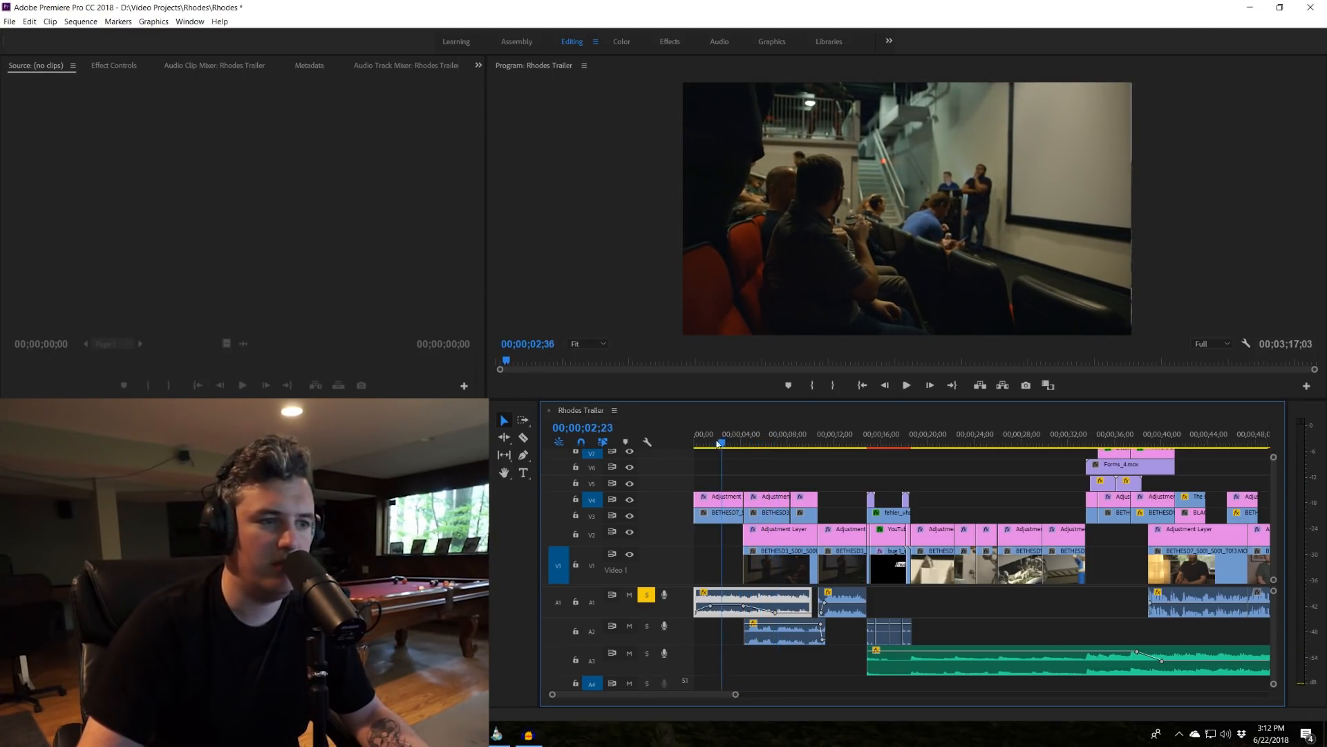
pyautogui.press('Home')
pyautogui.press('space')
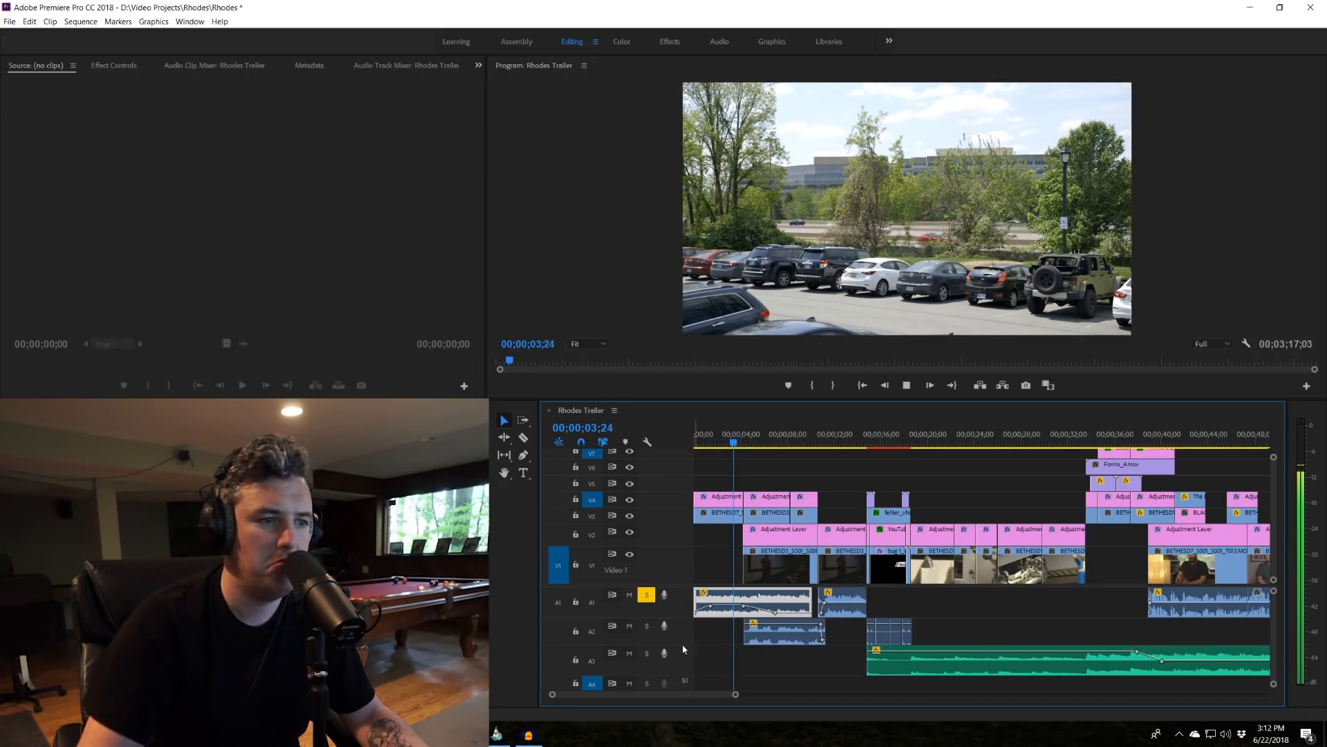
# Move the solo from A1 to audio track A2 and play the opening on to about 00;00;10;59.
pyautogui.press('space')
pyautogui.click(647, 595)
pyautogui.press('space')
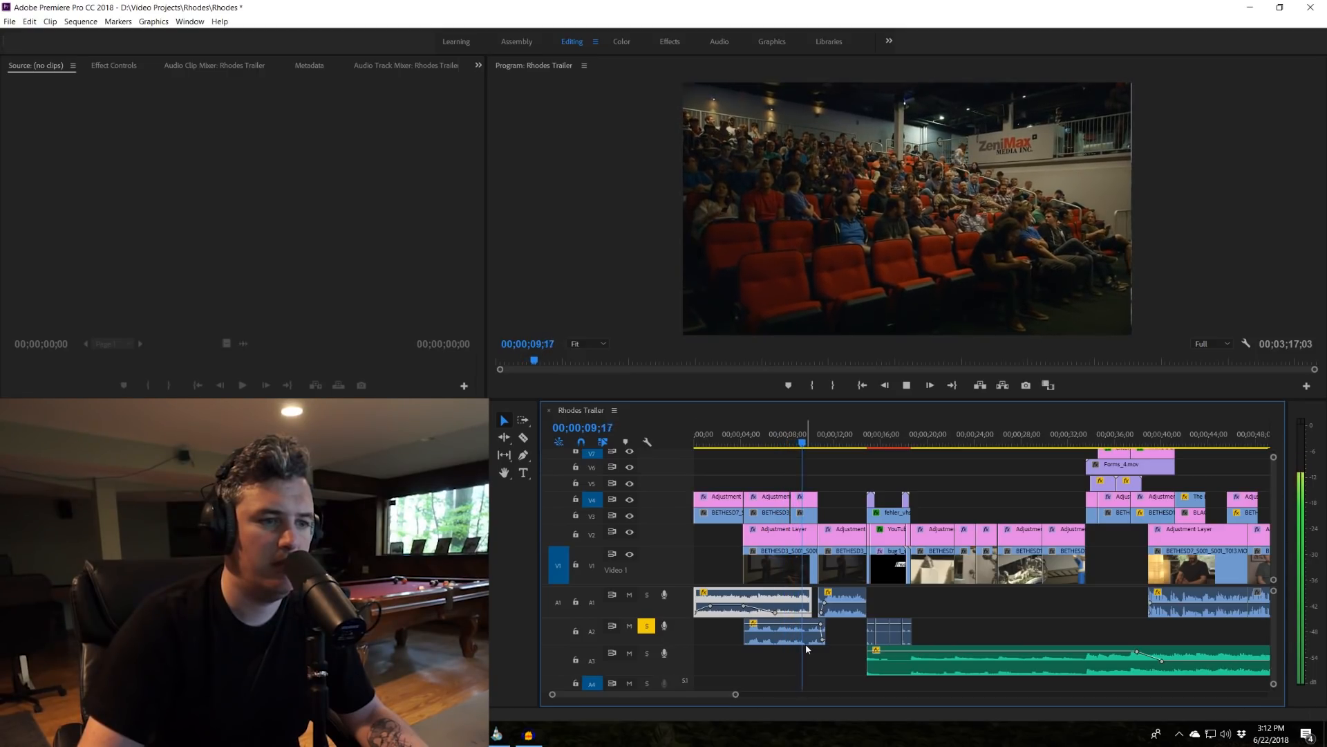
pyautogui.press('space')
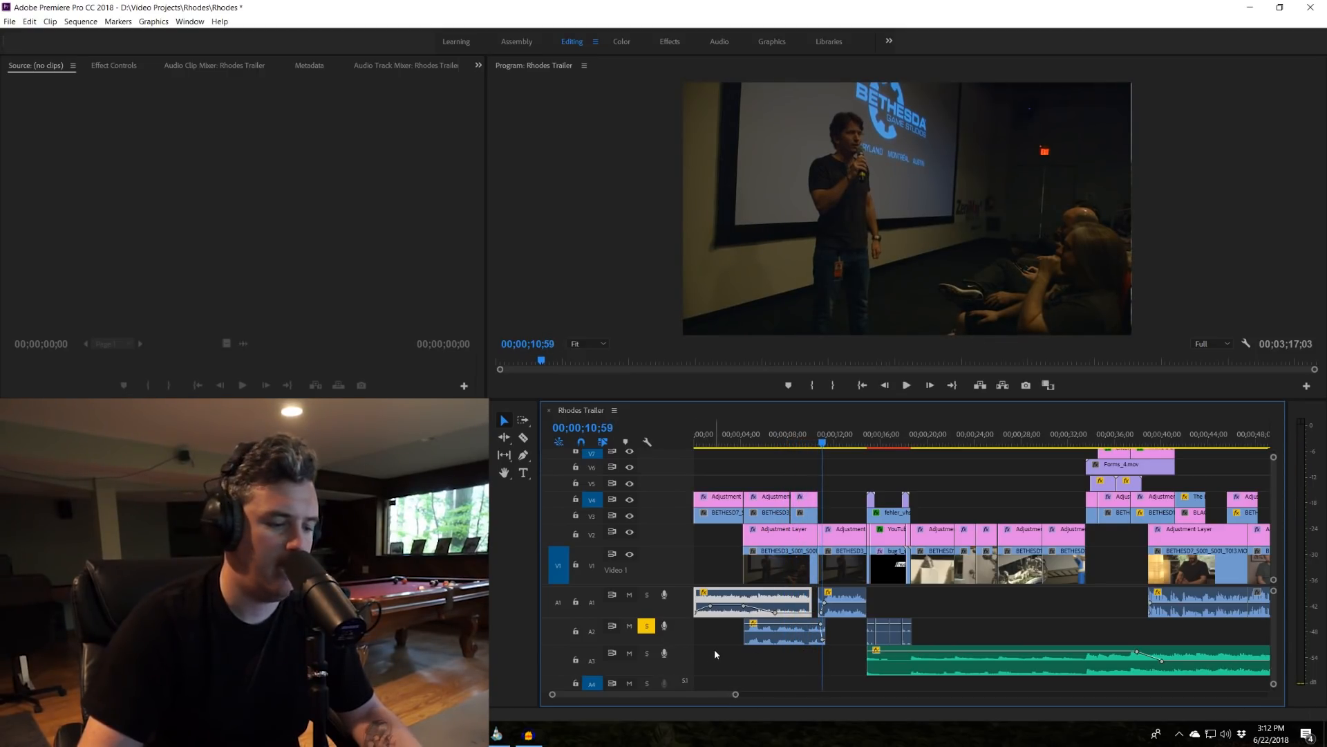
# Inspect the audio overlap around 00;00;10;41, selecting the A1 clip after the cut and the A2 clip beneath it.
pyautogui.press('=')
pyautogui.press('=')
pyautogui.press('=')
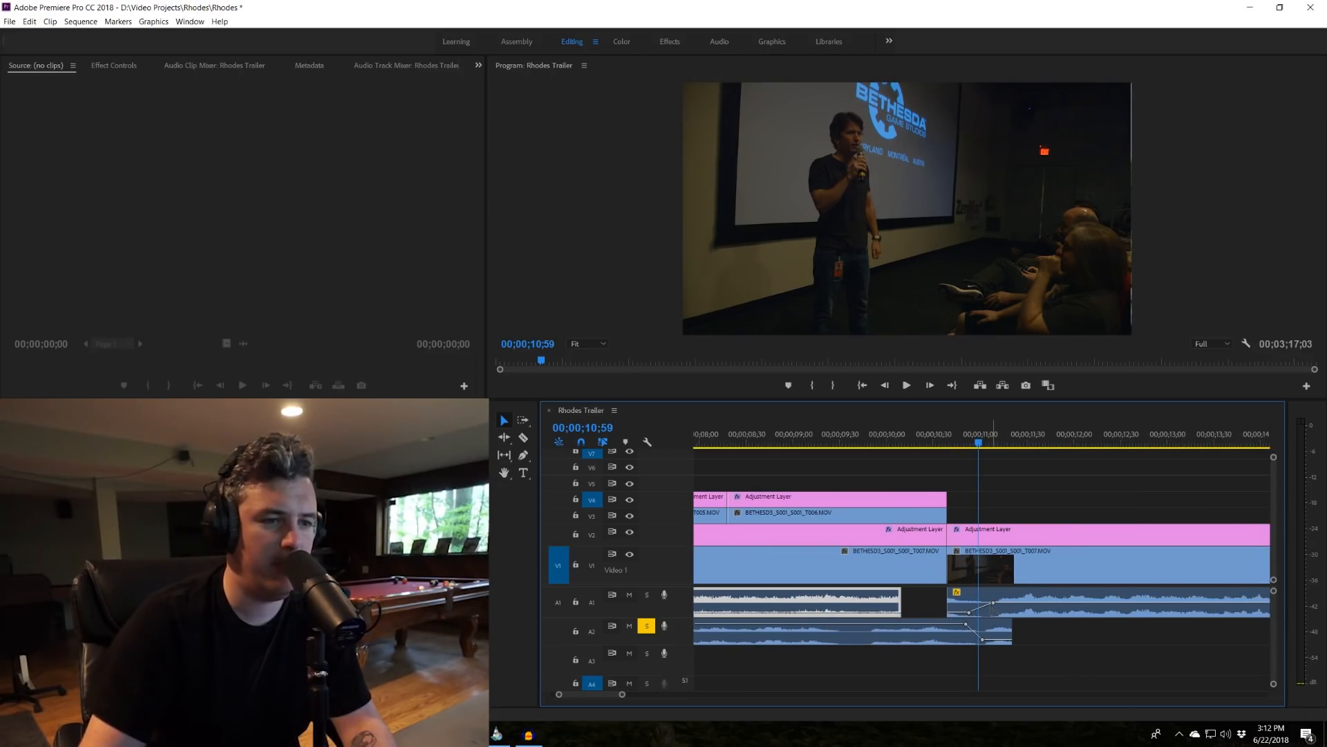
pyautogui.moveTo(959, 443); pyautogui.dragTo(951, 444)
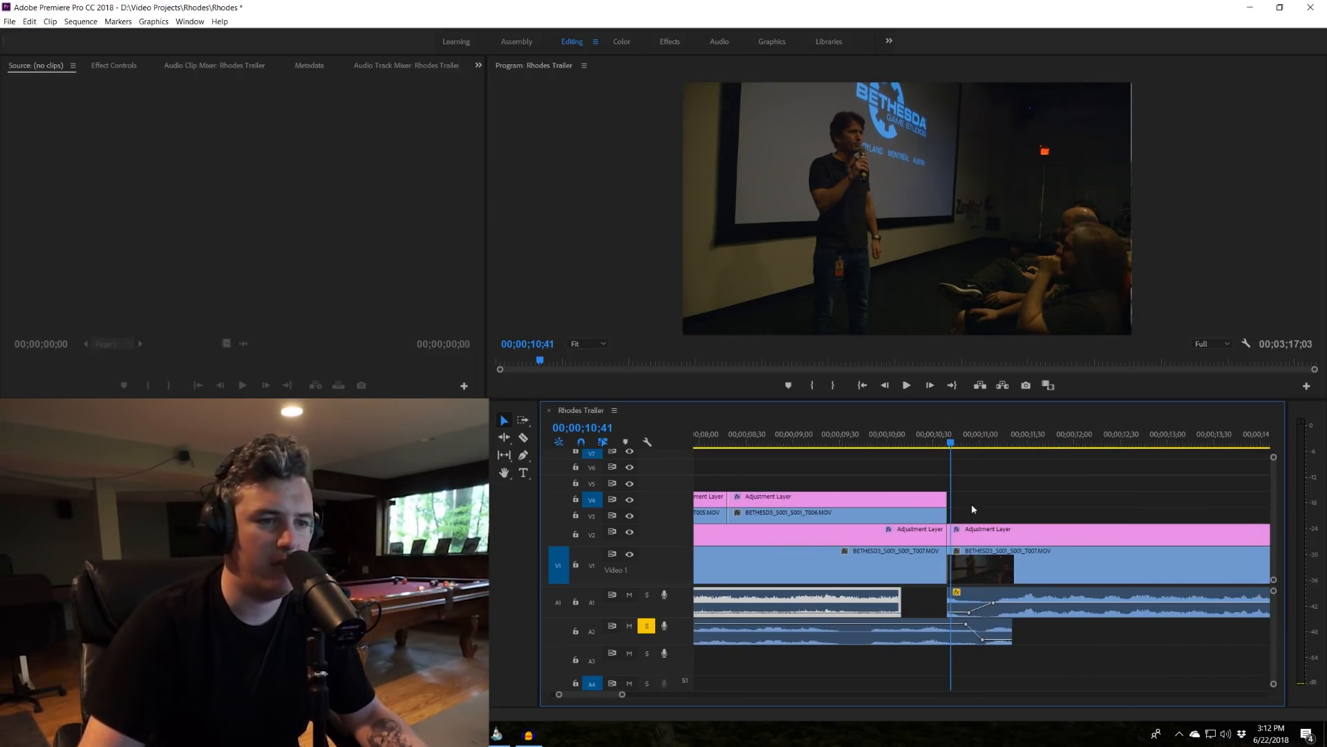
pyautogui.click(1014, 602)
pyautogui.click(961, 639)
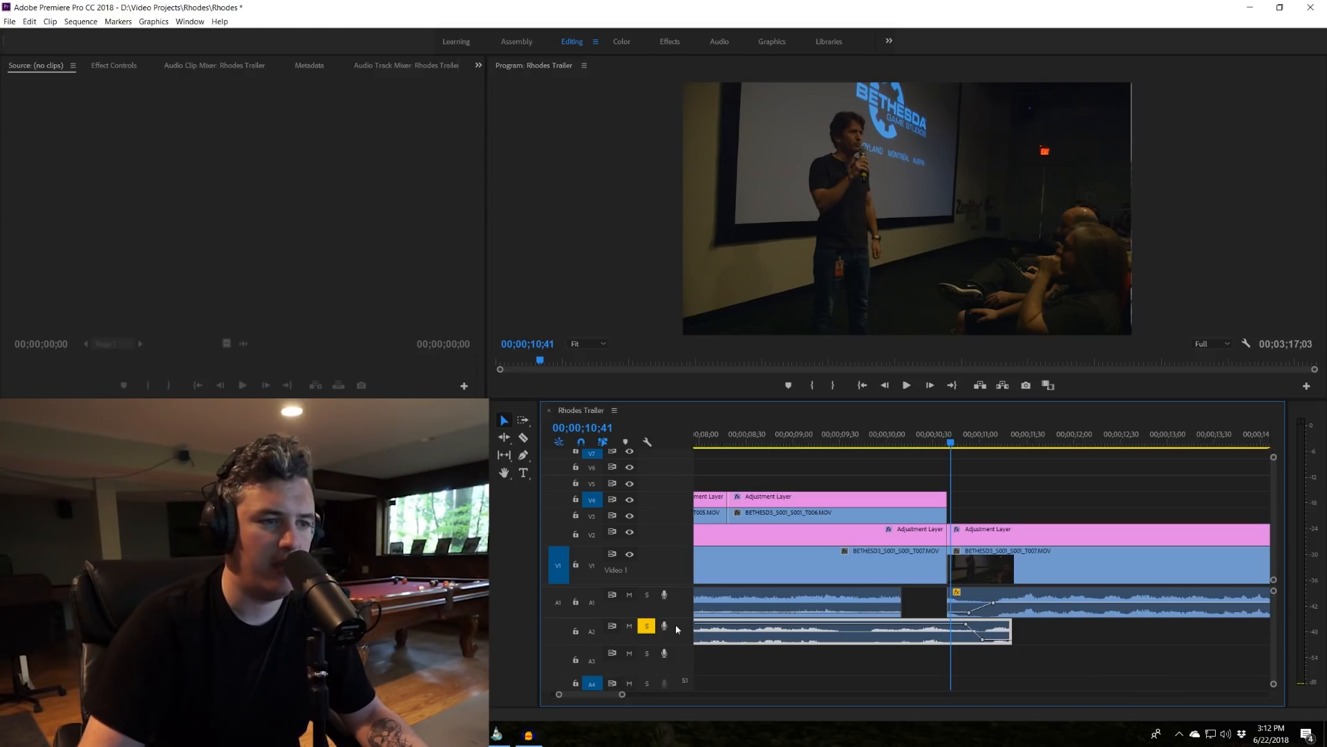
# Solo A1, try extending its second clip back to the first clip's end with the fade-in keyframes moved earlier, and play the cut.
pyautogui.click(648, 626)
pyautogui.click(646, 596)
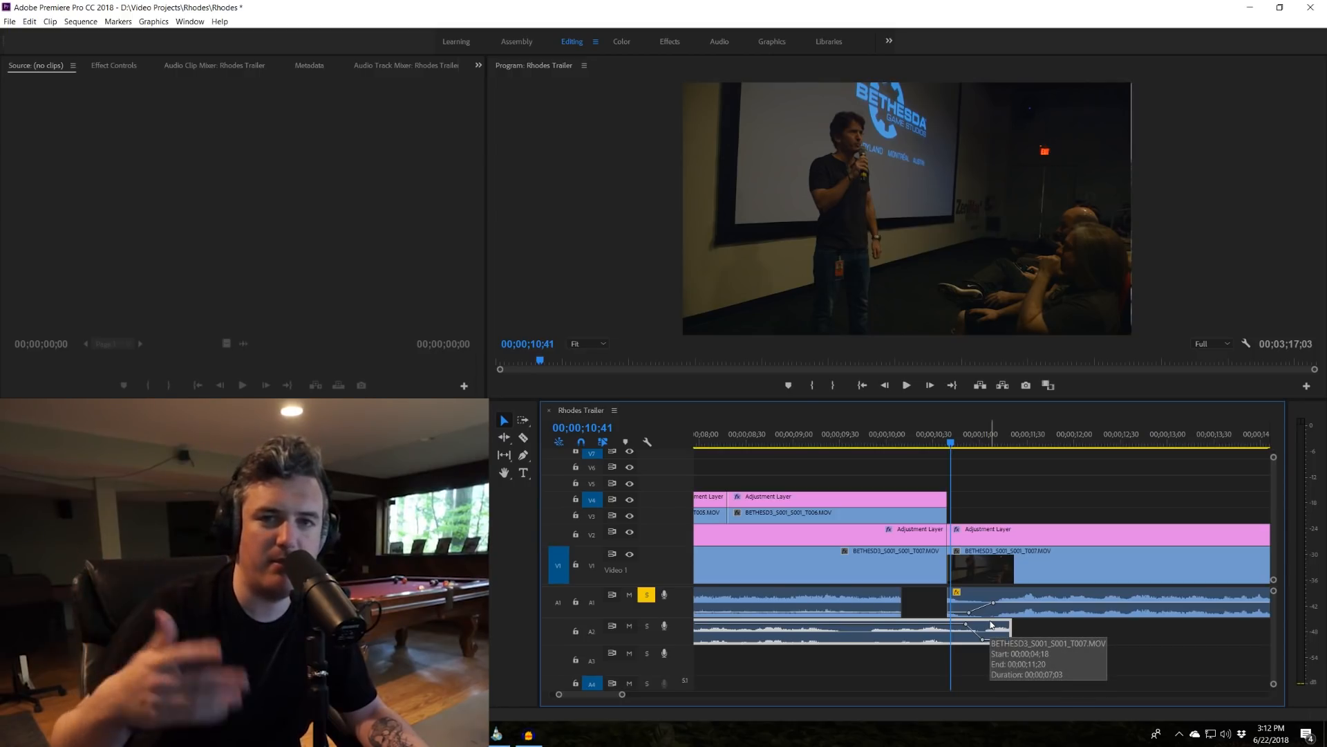
pyautogui.moveTo(952, 601); pyautogui.dragTo(906, 602)
pyautogui.click(970, 613)
pyautogui.keyDown('shift'); pyautogui.click(994, 603); pyautogui.keyUp('shift')
pyautogui.moveTo(994, 603); pyautogui.dragTo(926, 603)
pyautogui.click(895, 436)
pyautogui.press('space')
pyautogui.press('space')
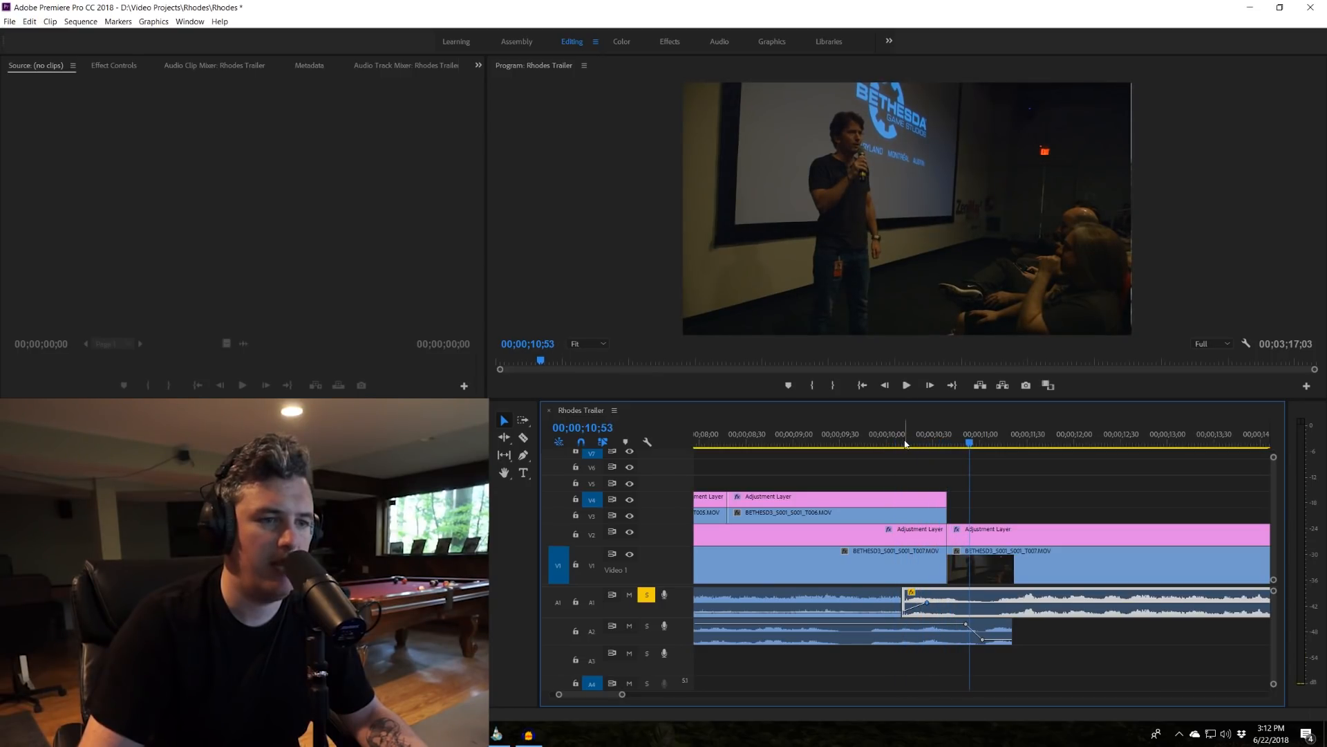
# Undo the extension and keyframe move on the second A1 clip.
pyautogui.hotkey('ctrl', 'z')
pyautogui.hotkey('ctrl', 'z')
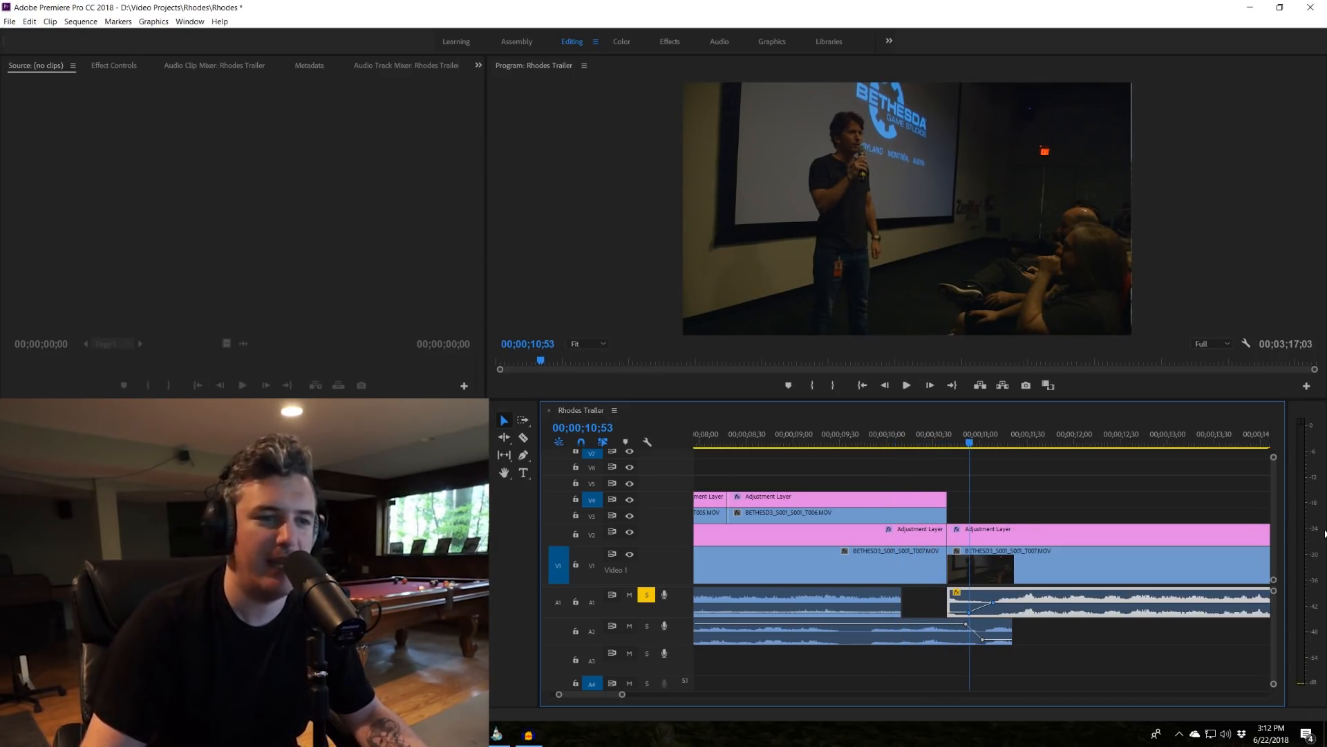
pyautogui.click(1099, 482)
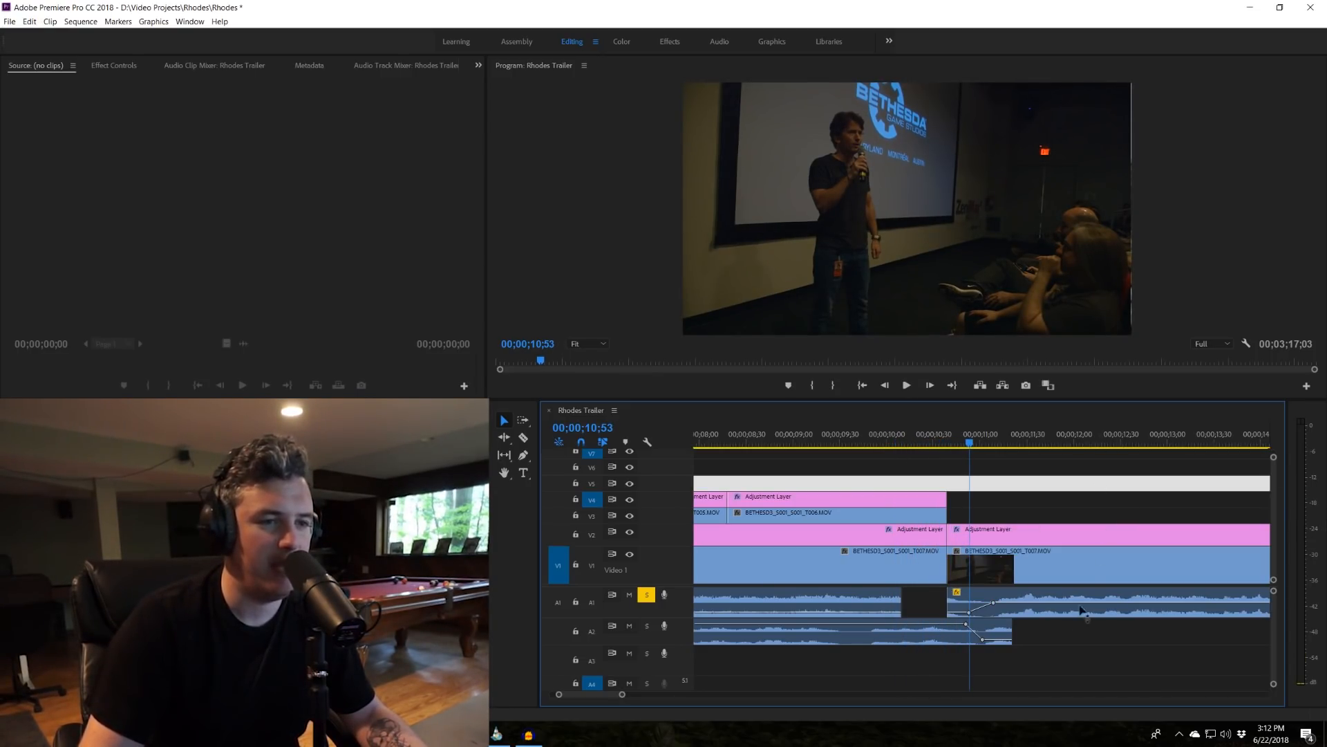
# Open the second A1 clip's effect controls and scrub over its volume keyframes to 00;00;11;26 and back to 00;00;10;49.
pyautogui.click(993, 603)
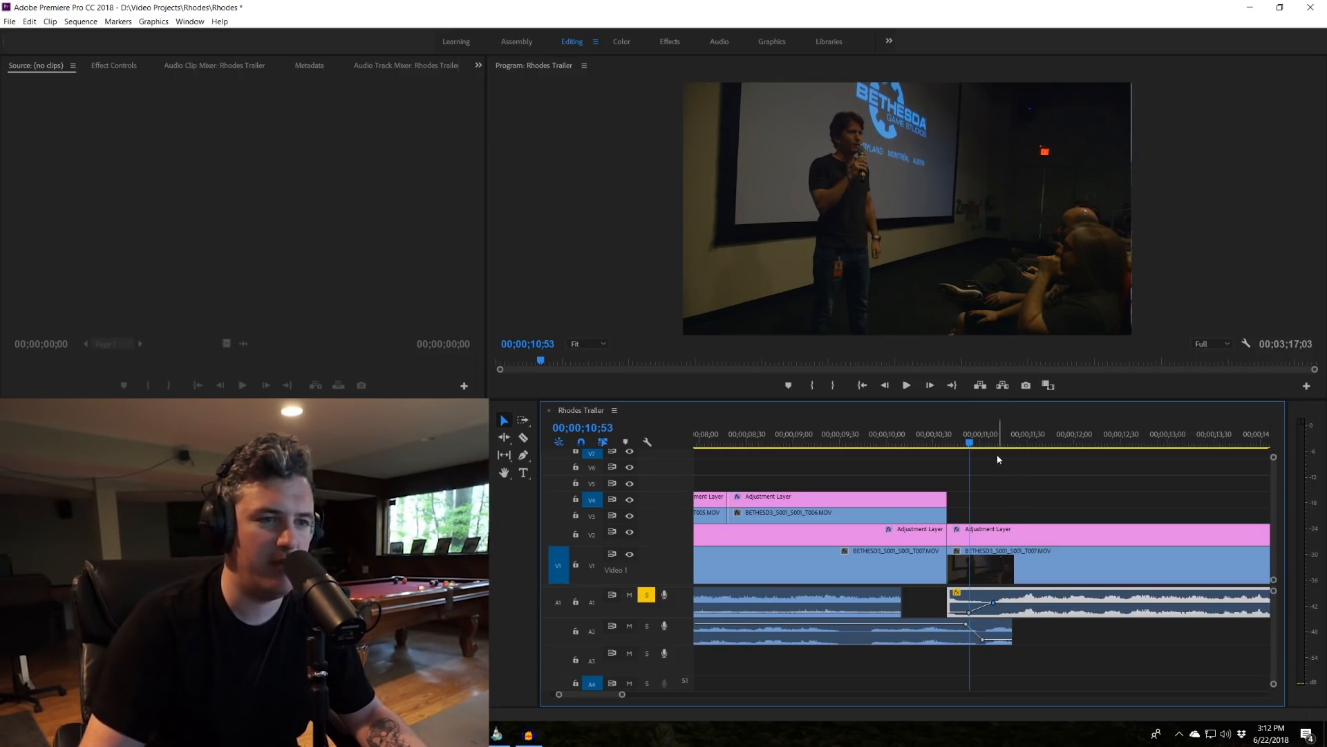
pyautogui.click(111, 65)
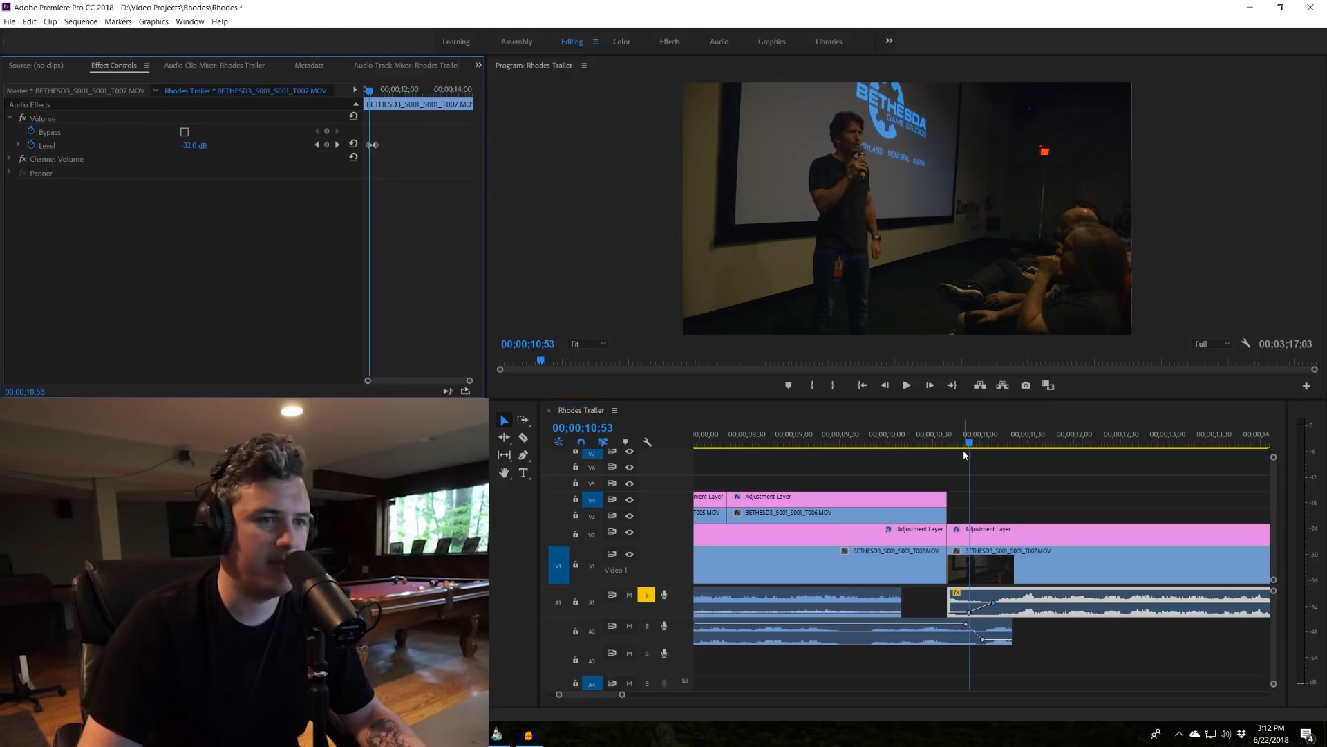
pyautogui.moveTo(971, 438); pyautogui.dragTo(1021, 439)
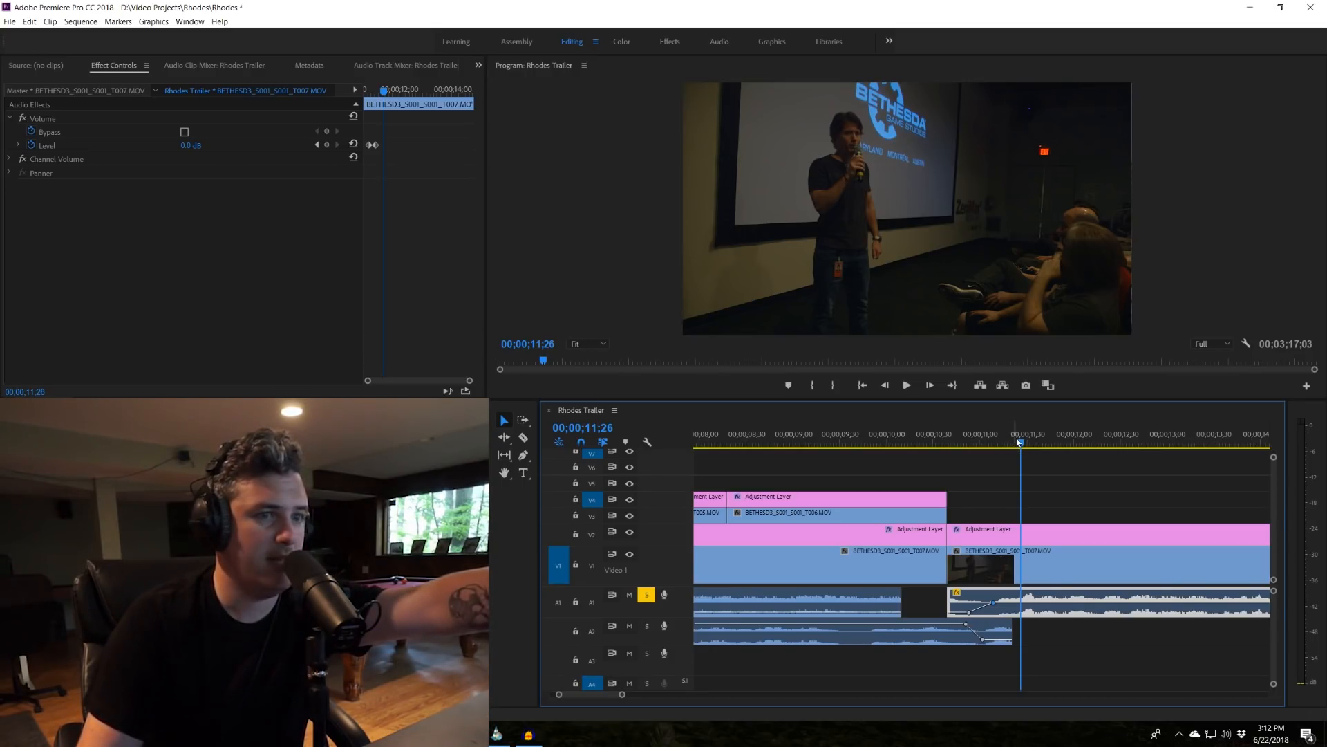
pyautogui.moveTo(1018, 441); pyautogui.dragTo(967, 453)
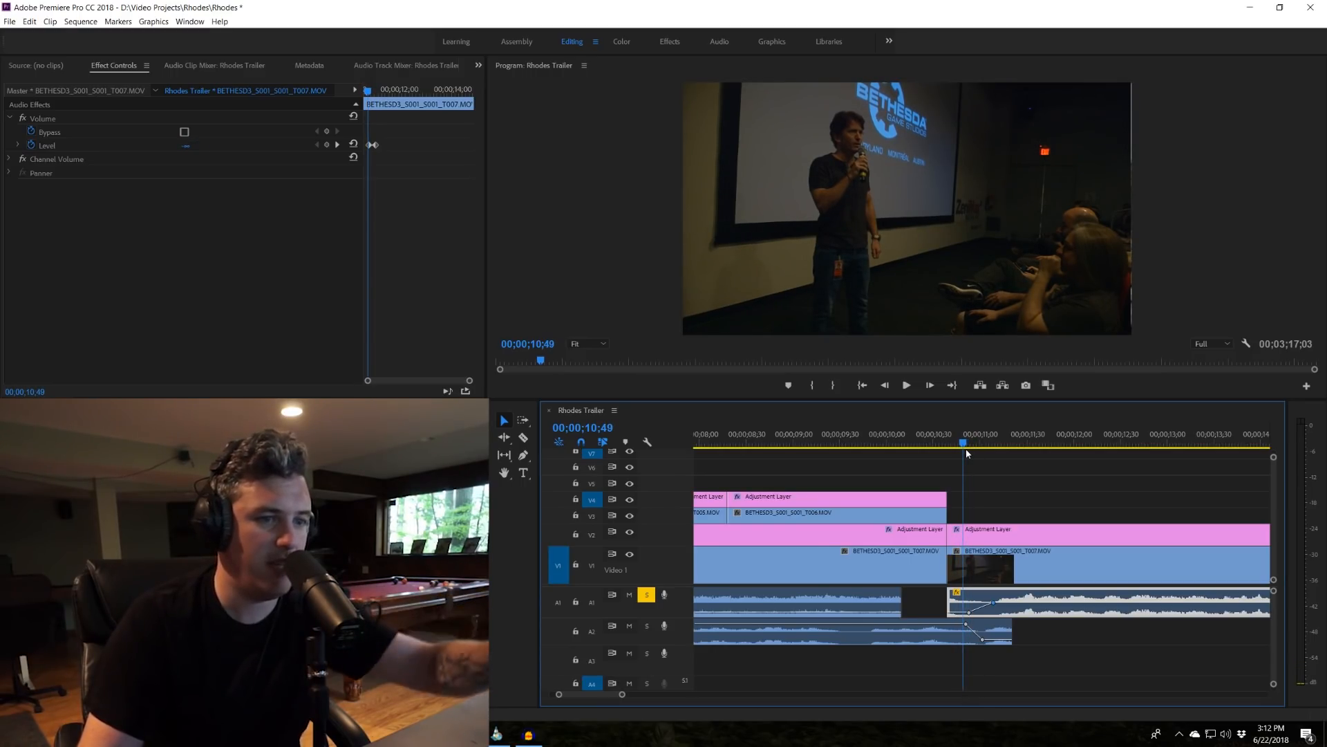
# Deselect the A1 clip and examine the handover between the A2 and A1 audio by scrubbing to 00;00;11;00.
pyautogui.click(1082, 484)
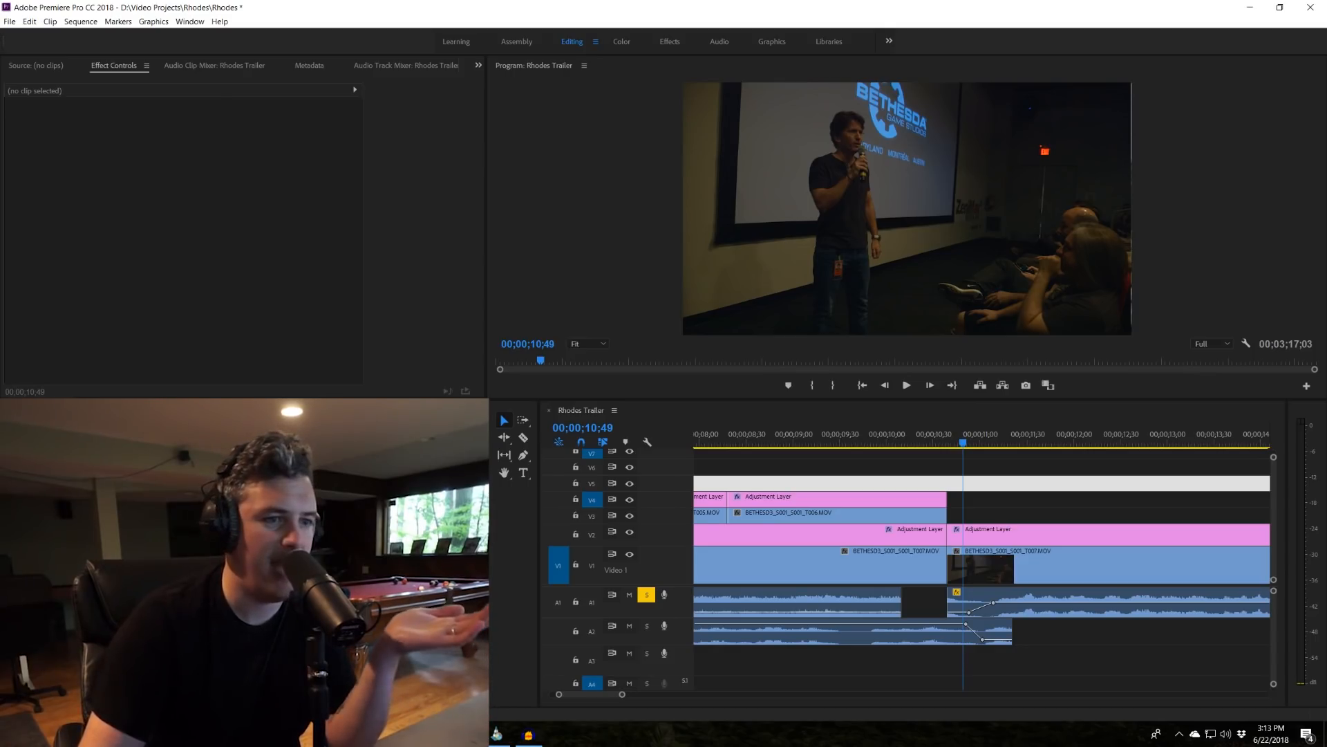
pyautogui.moveTo(970, 599); pyautogui.dragTo(952, 599)
pyautogui.click(944, 440)
pyautogui.moveTo(945, 440); pyautogui.dragTo(981, 442)
pyautogui.hotkey('ctrl', 'z')
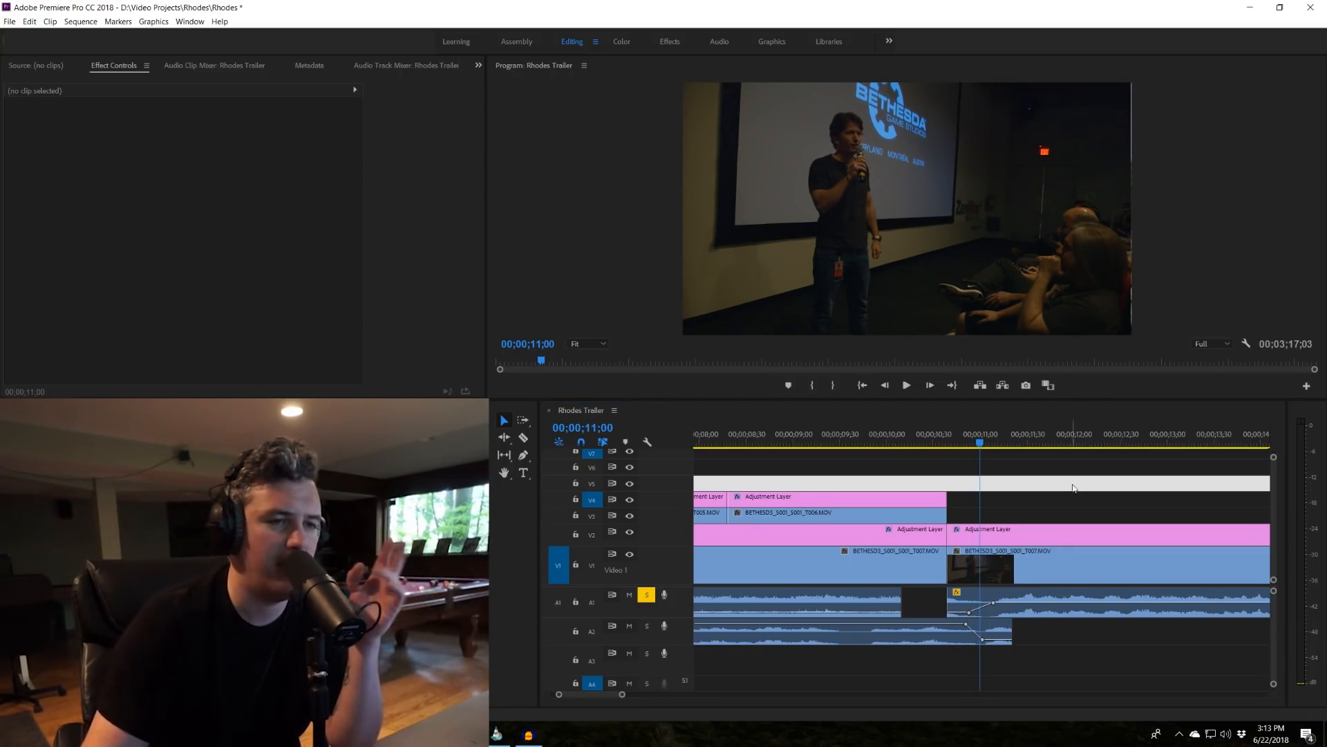
# Play the transition from the parking lot to the audience shot, from about 00;00;03;39 to 00;00;07;17.
pyautogui.moveTo(1008, 436); pyautogui.dragTo(781, 446)
pyautogui.press('-')
pyautogui.press('-')
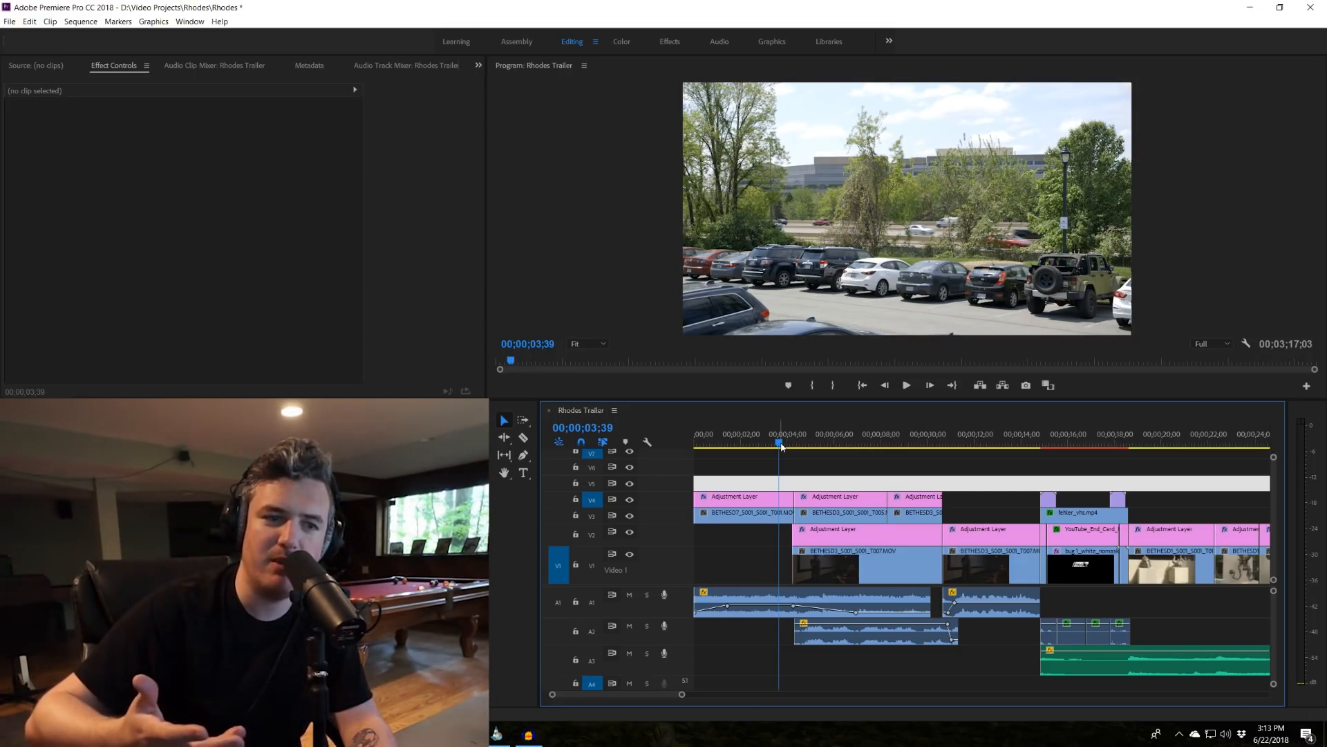
pyautogui.press('space')
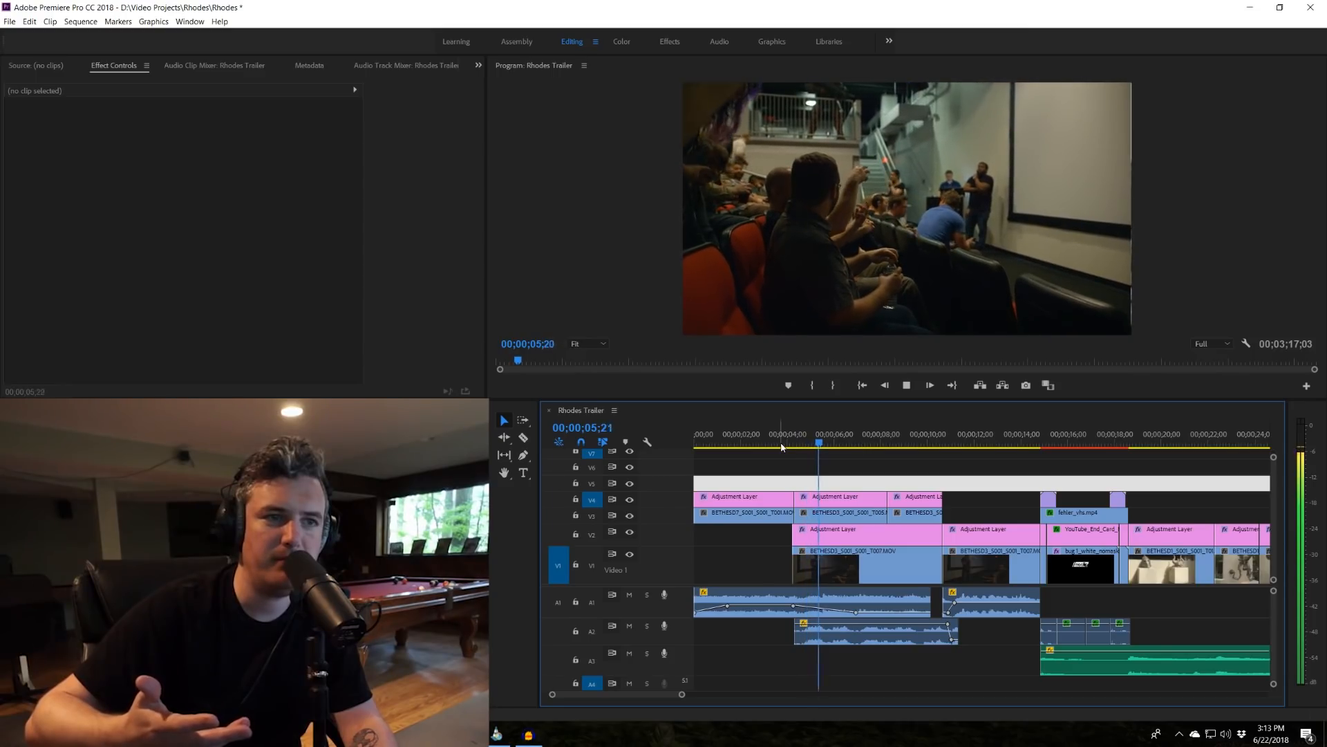
pyautogui.press('space')
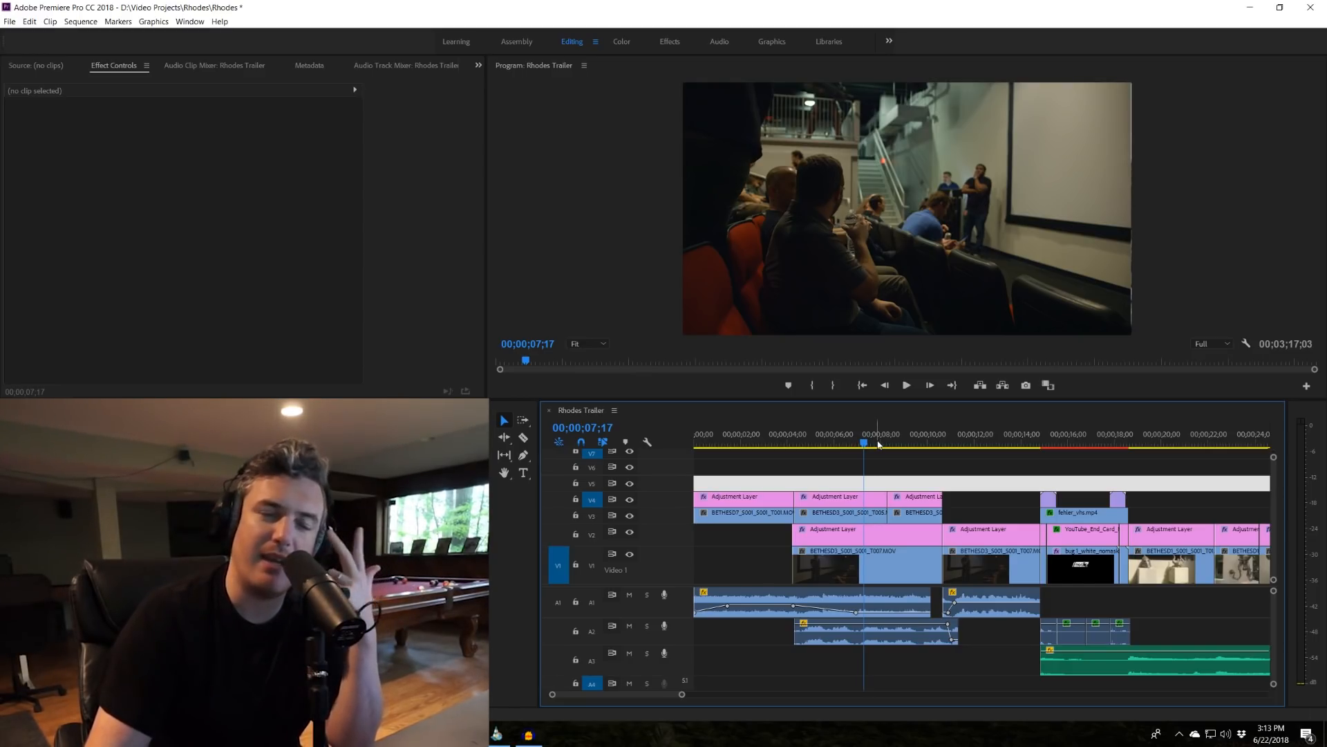
# Review the audience shot and the cut to the speaker between 00;00;10;47 and 00;00;10;58, and clear the V5 gap selection.
pyautogui.moveTo(879, 444); pyautogui.dragTo(834, 446)
pyautogui.click(948, 441)
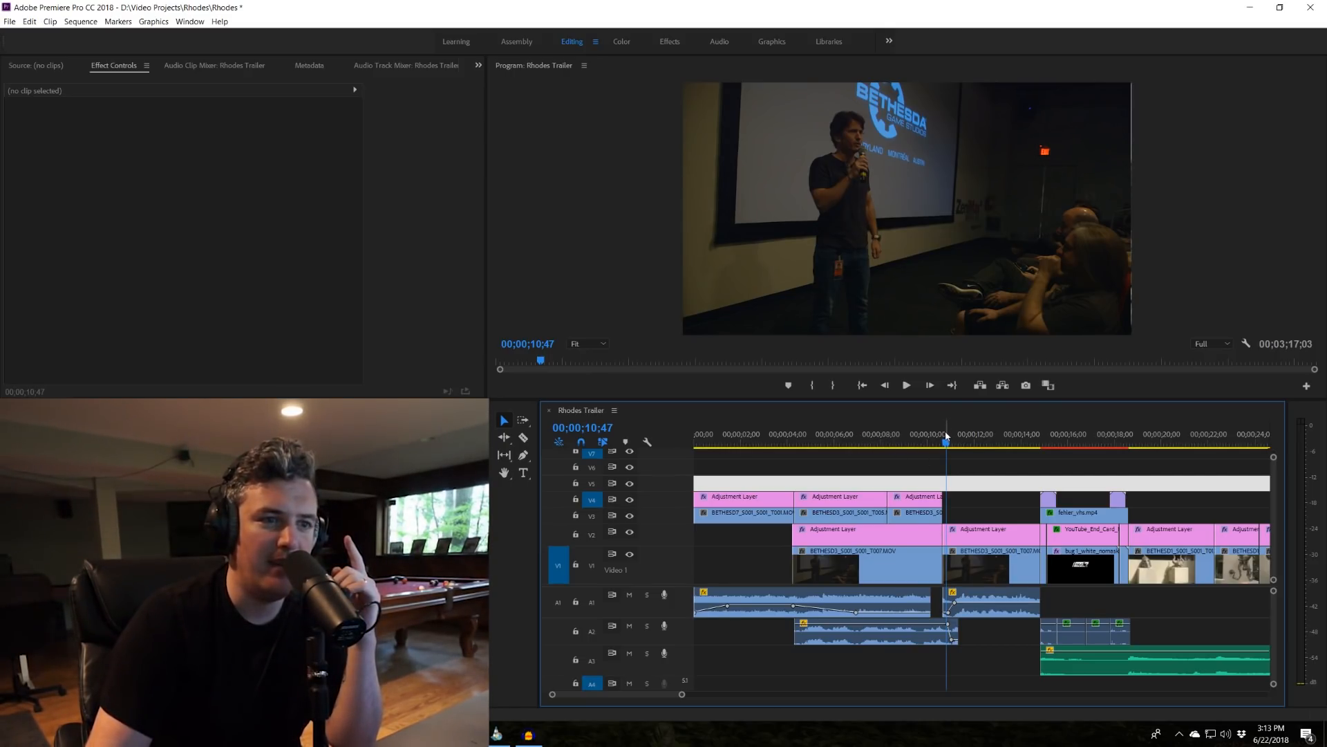
pyautogui.moveTo(947, 441); pyautogui.dragTo(954, 440)
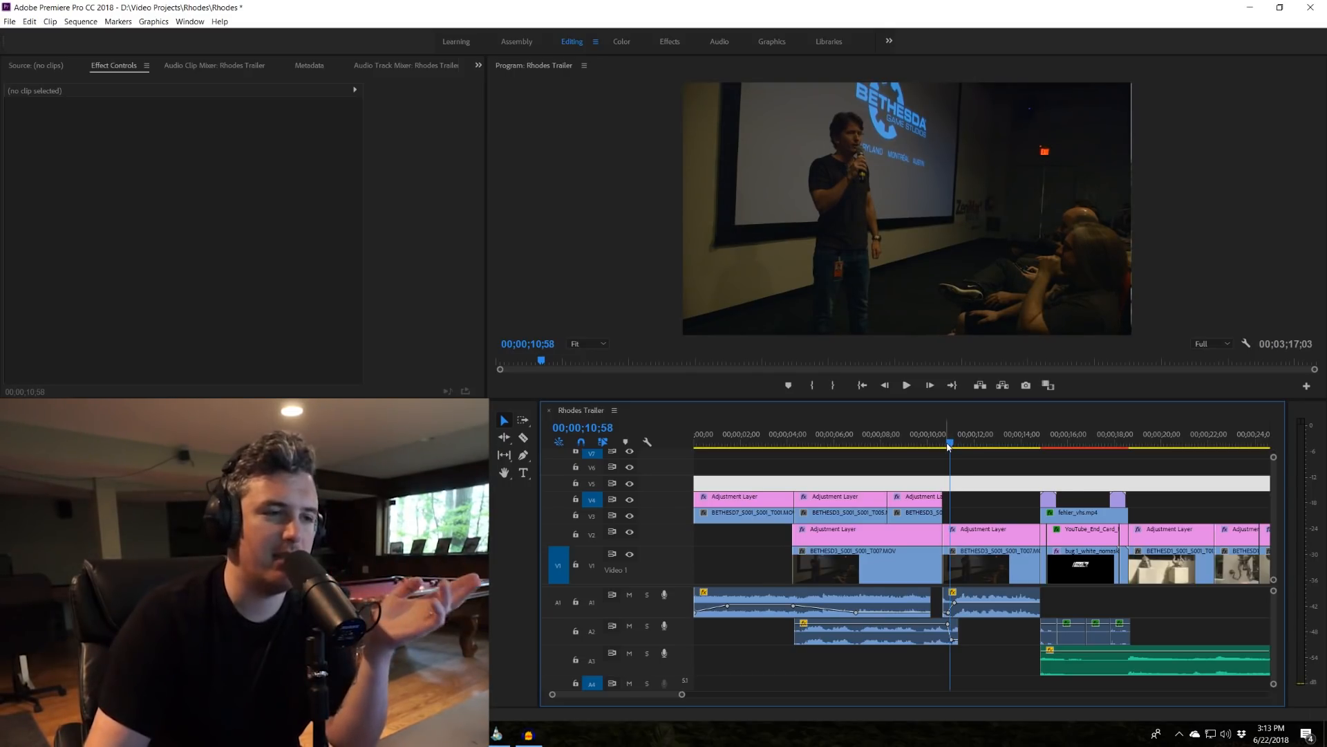
pyautogui.click(966, 467)
pyautogui.click(967, 468)
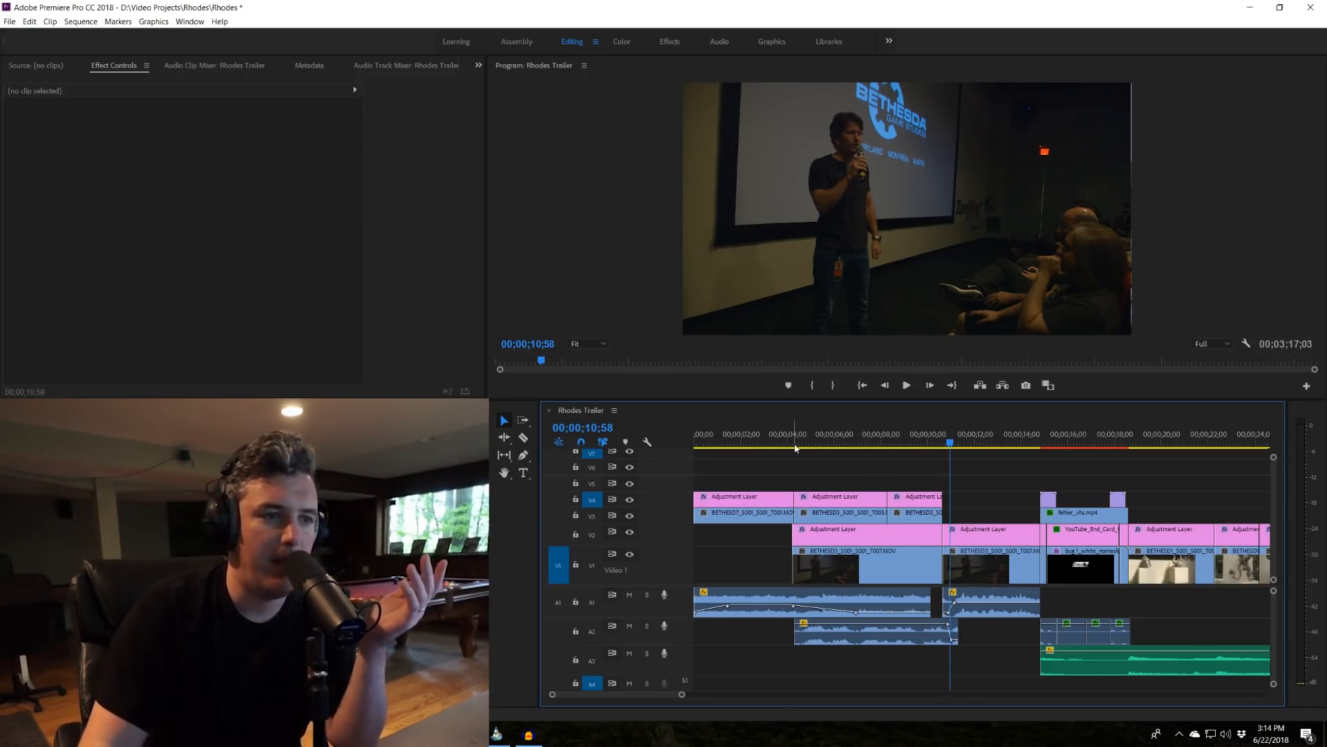
# Compare the opening's shots in order, from the parking lot at 00;00;00;30 to the wide audience shot at 00;00;10;27.
pyautogui.click(706, 438)
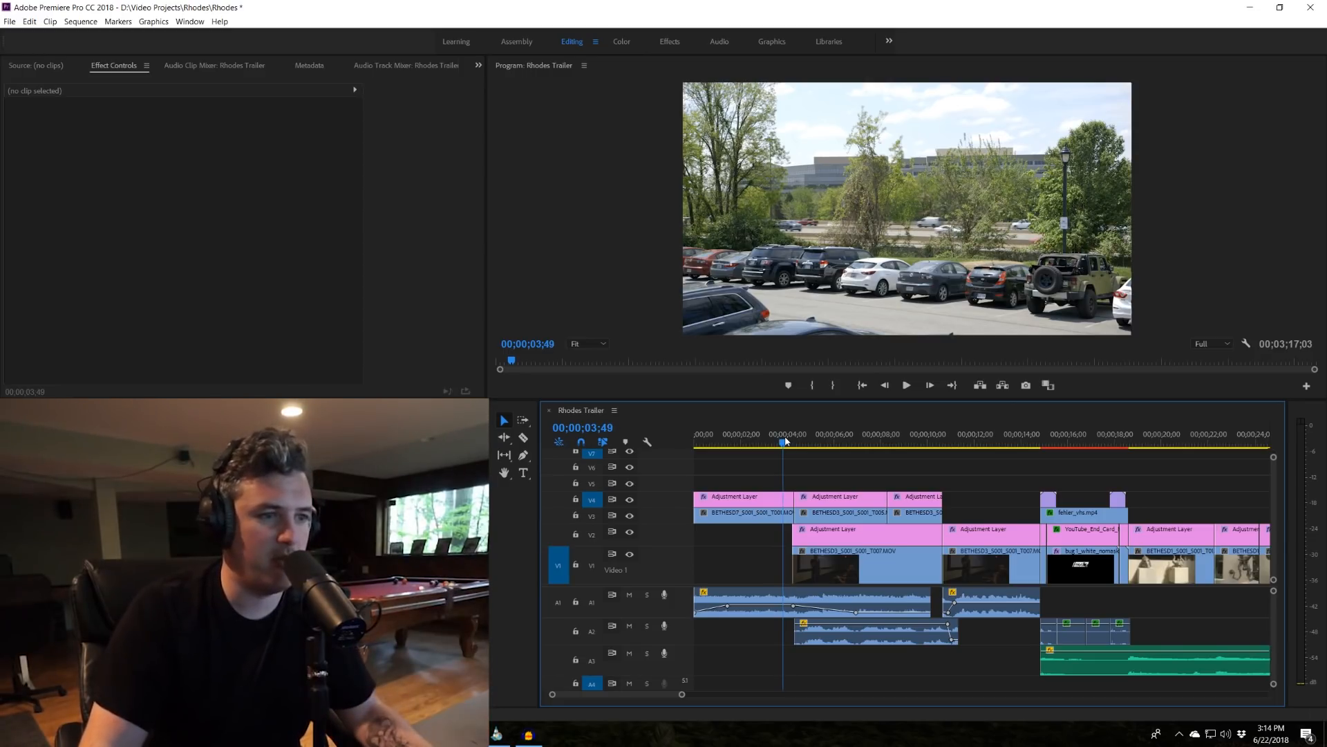
pyautogui.moveTo(706, 437); pyautogui.dragTo(706, 438)
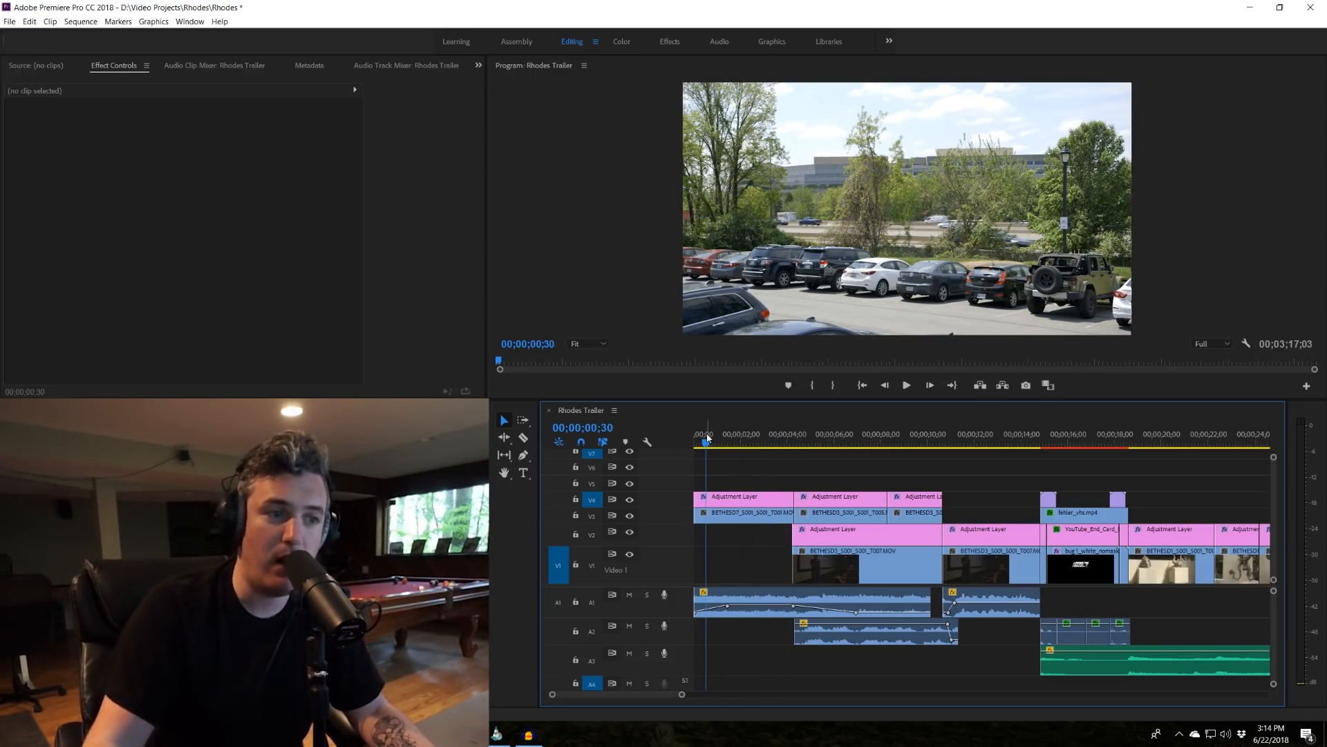
pyautogui.click(802, 443)
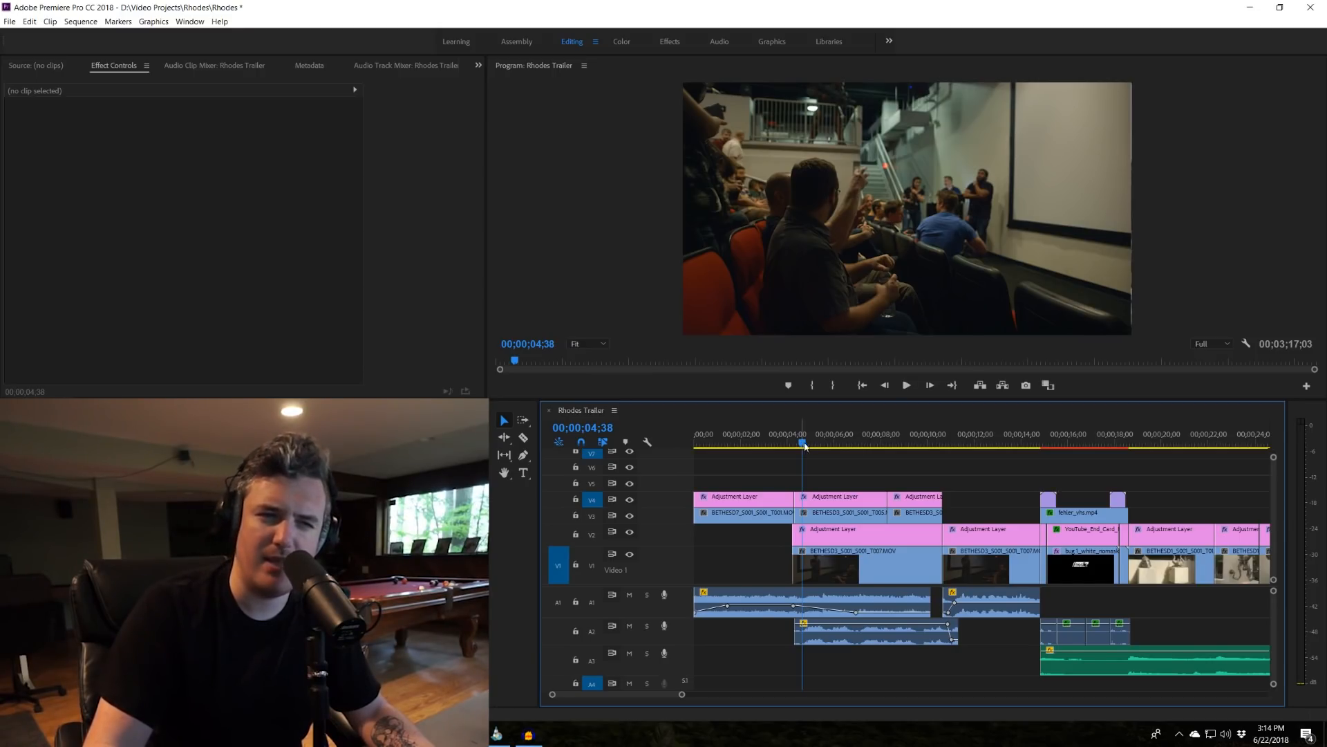
pyautogui.click(871, 443)
pyautogui.click(919, 442)
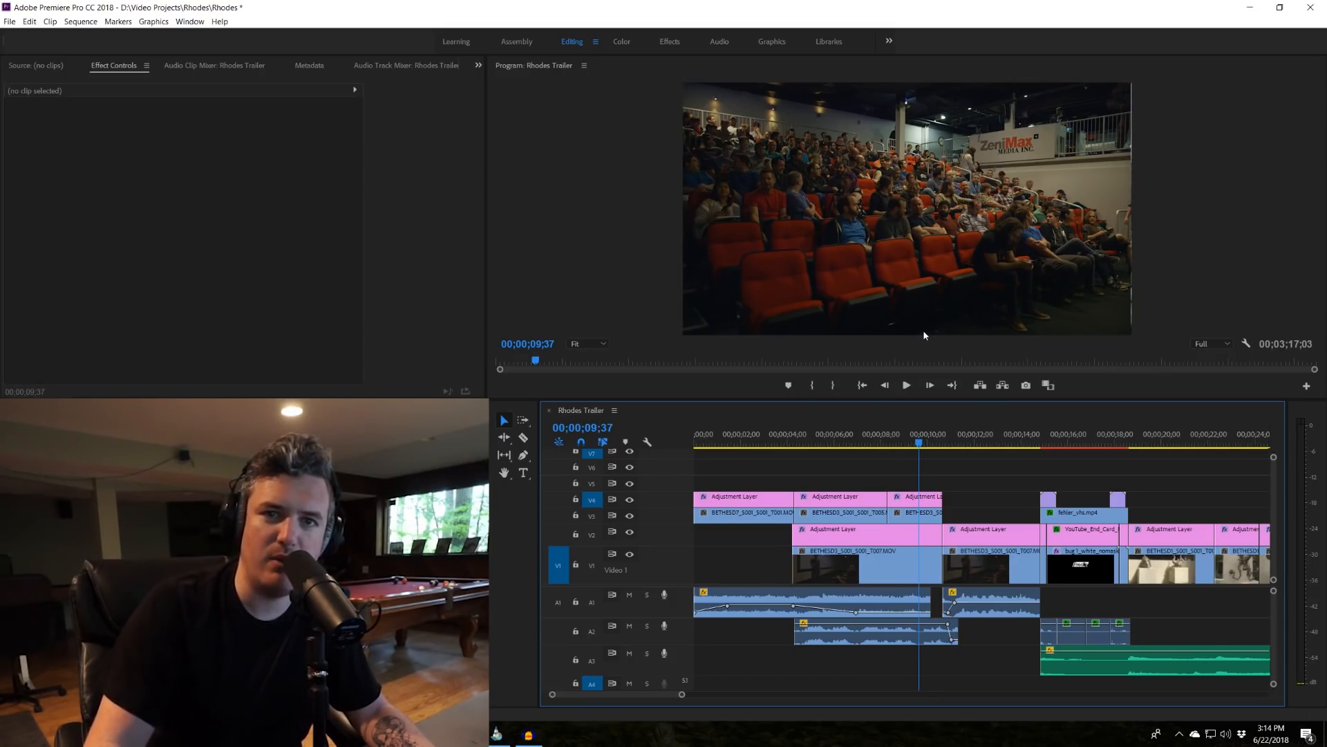
pyautogui.click(939, 443)
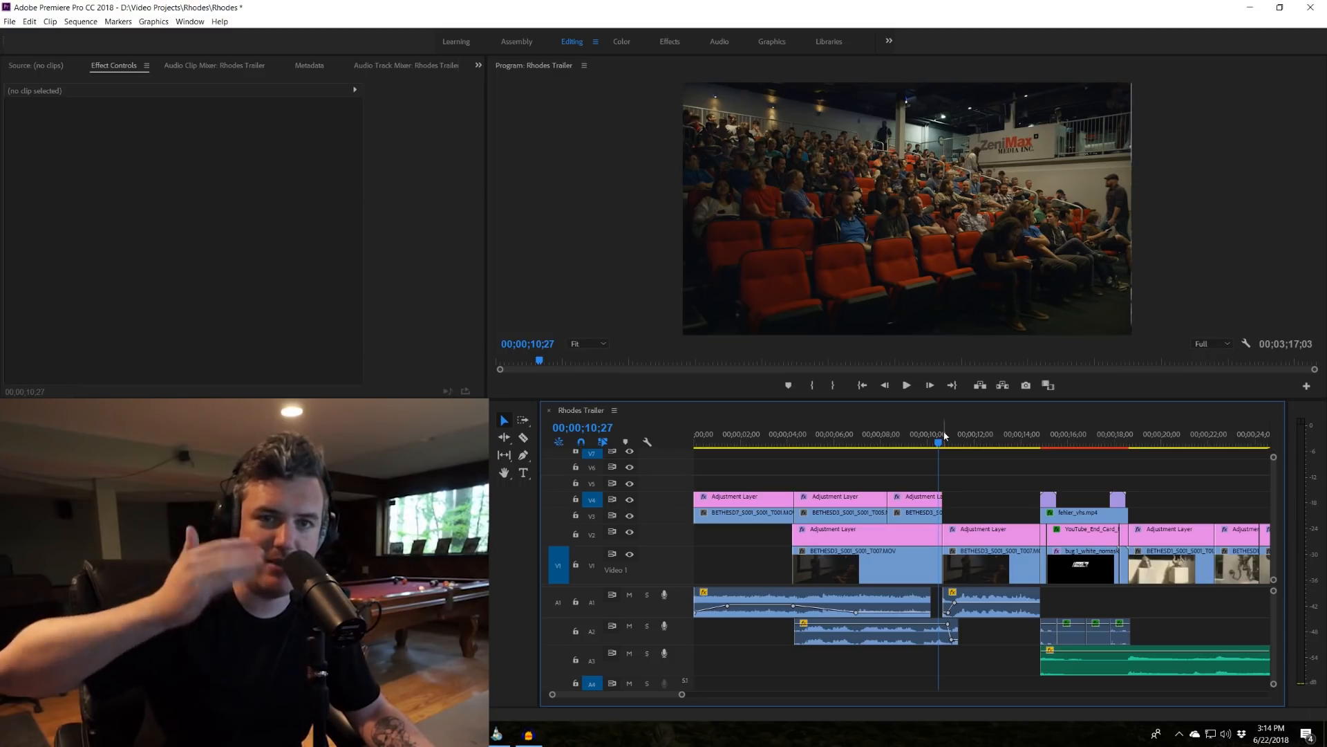
# Play from the wide audience shot through the speaker shot to the noclip logo at about 00;00;15;26.
pyautogui.press('space')
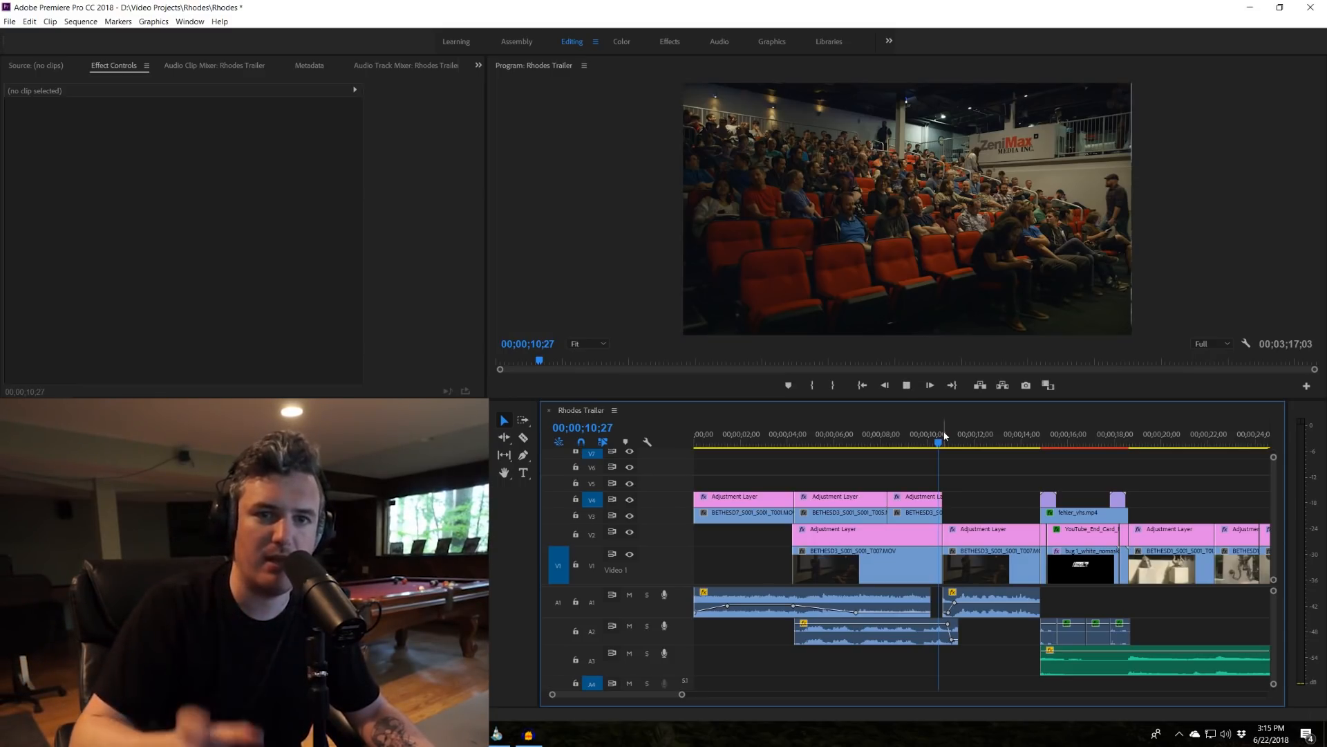
pyautogui.scroll(-2, 1169, 504)
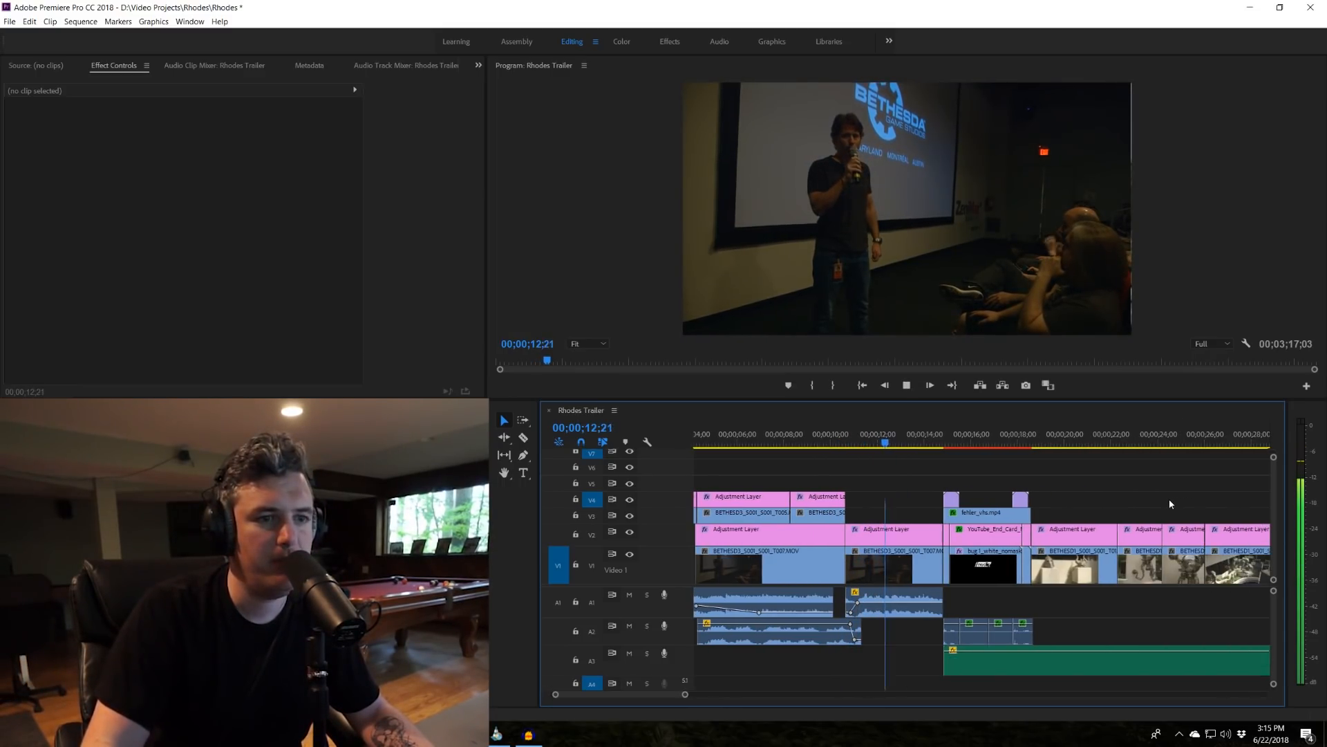
pyautogui.scroll(-2, 1169, 499)
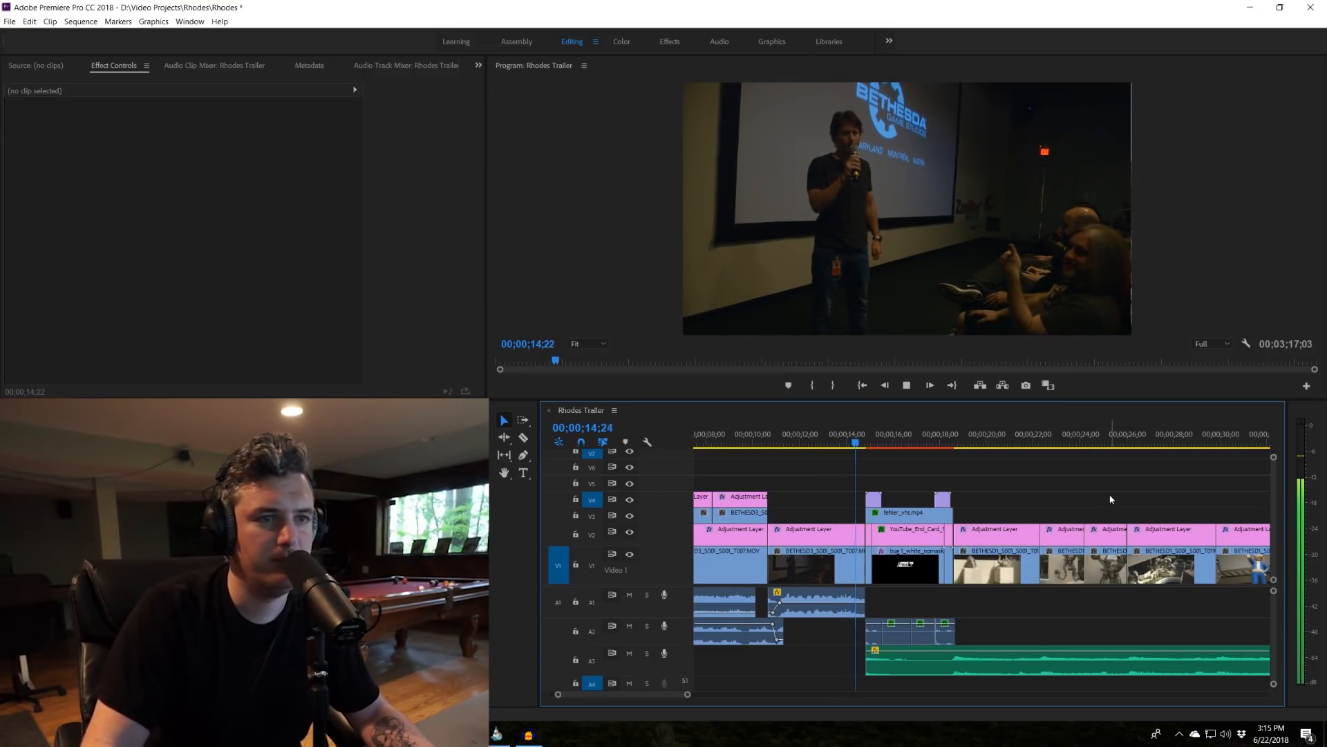
pyautogui.press('space')
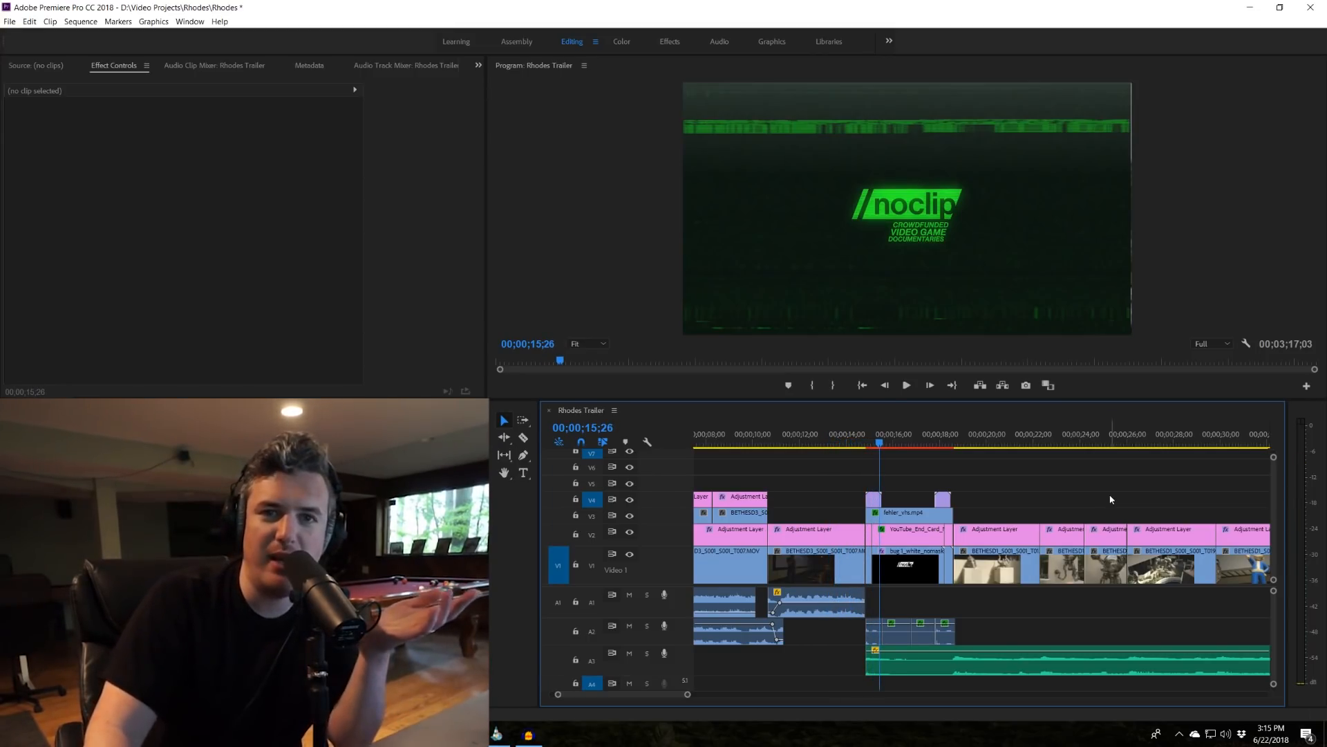
# Increase the V3 track's height at the noclip logo section and move the playhead to 00;00;16;00.
pyautogui.scroll(-1, 1111, 499)
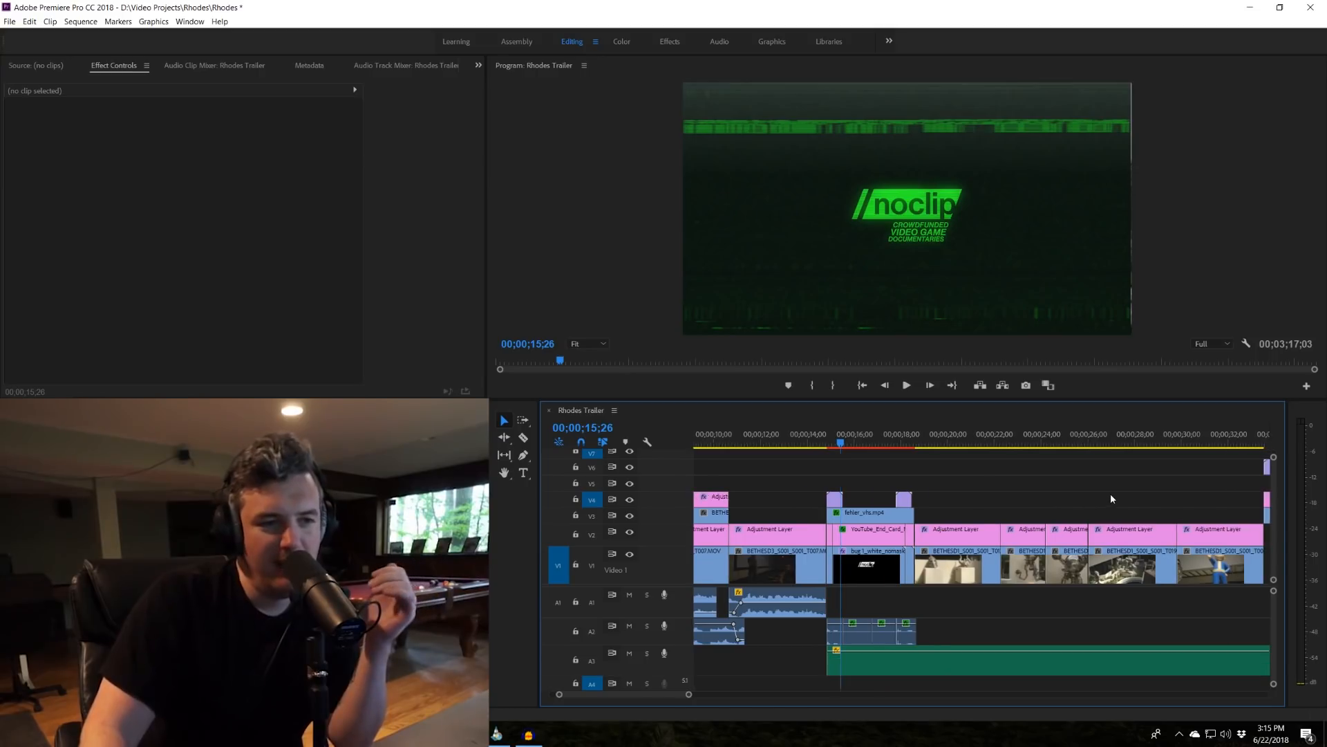
pyautogui.scroll(-1, 1111, 493)
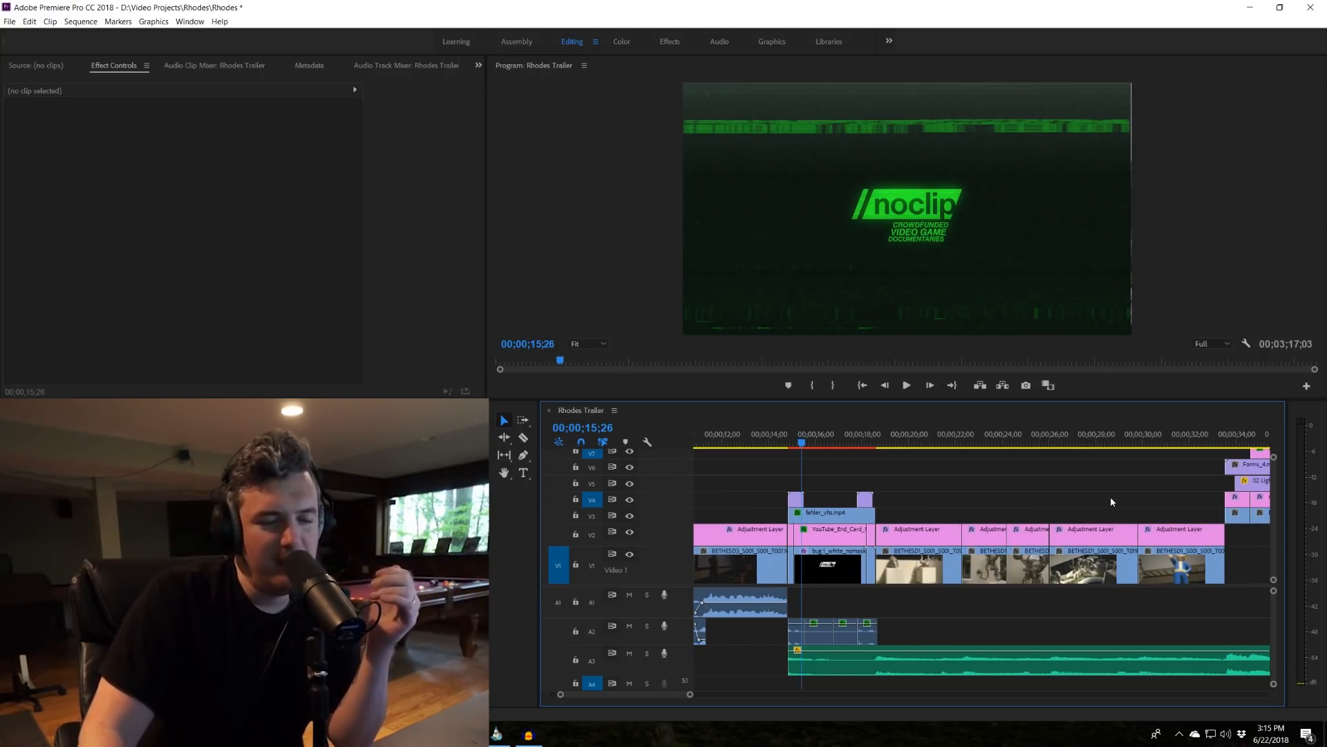
pyautogui.click(786, 443)
pyautogui.press('=')
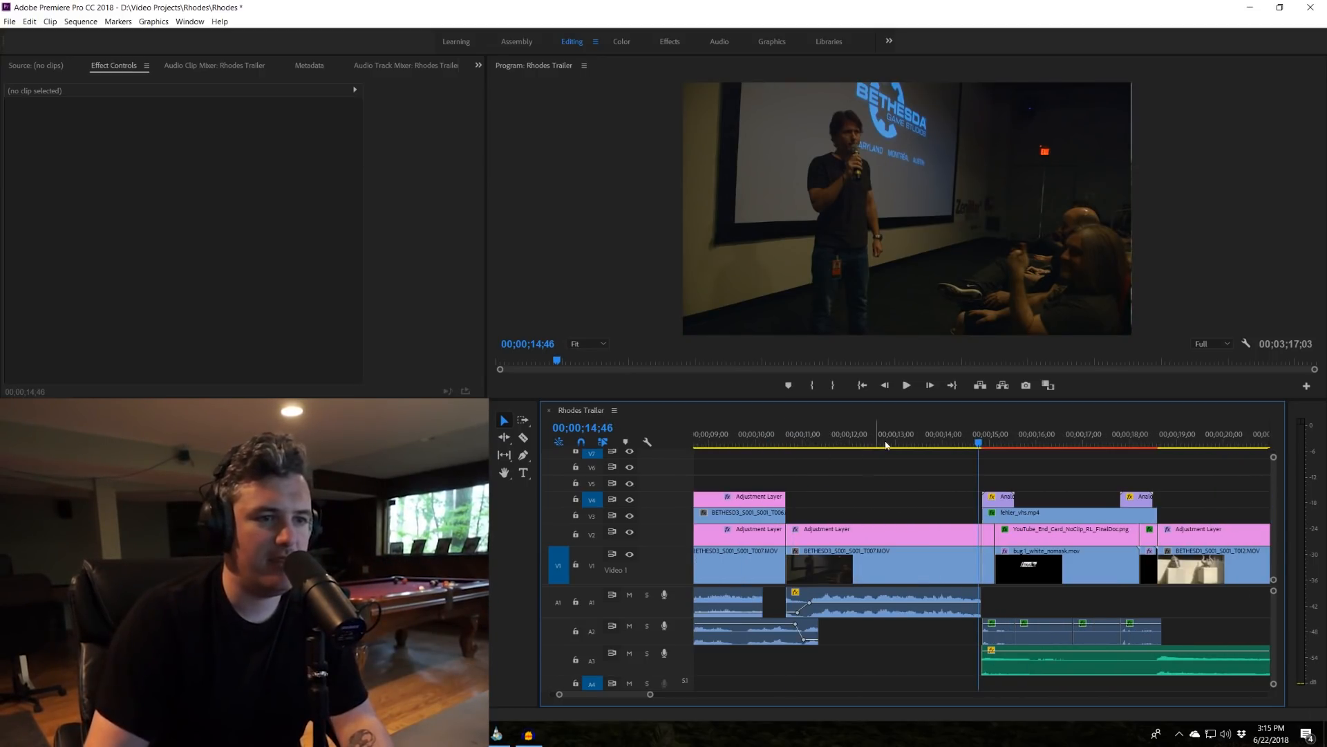
pyautogui.scroll(-5, 1012, 449)
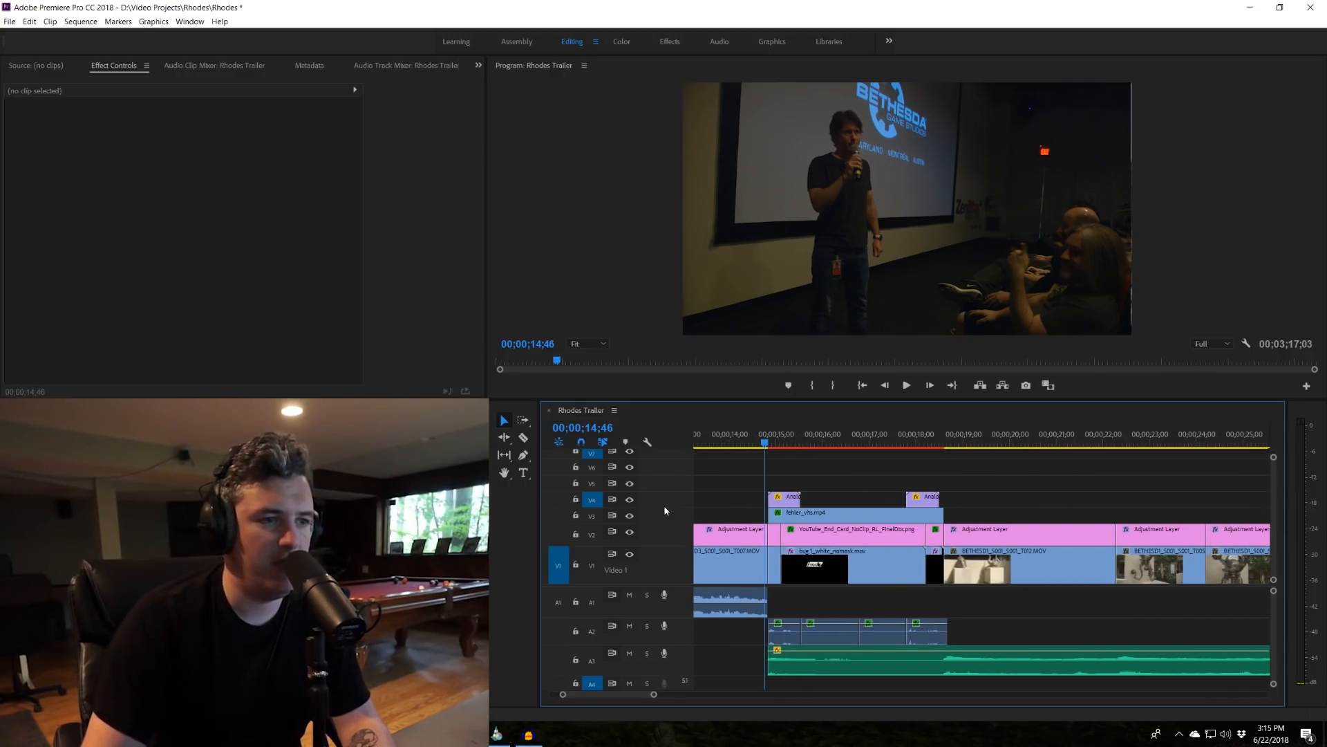
pyautogui.moveTo(664, 509); pyautogui.dragTo(665, 494)
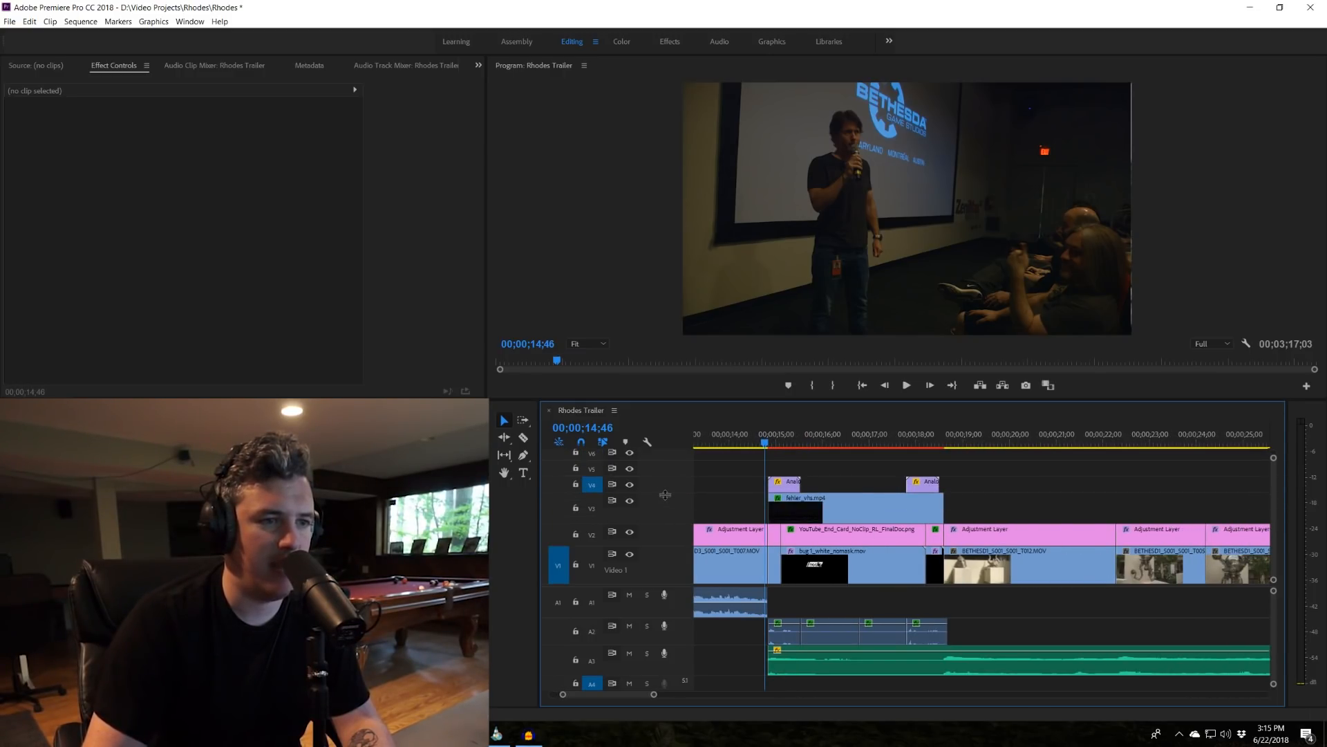
pyautogui.click(825, 436)
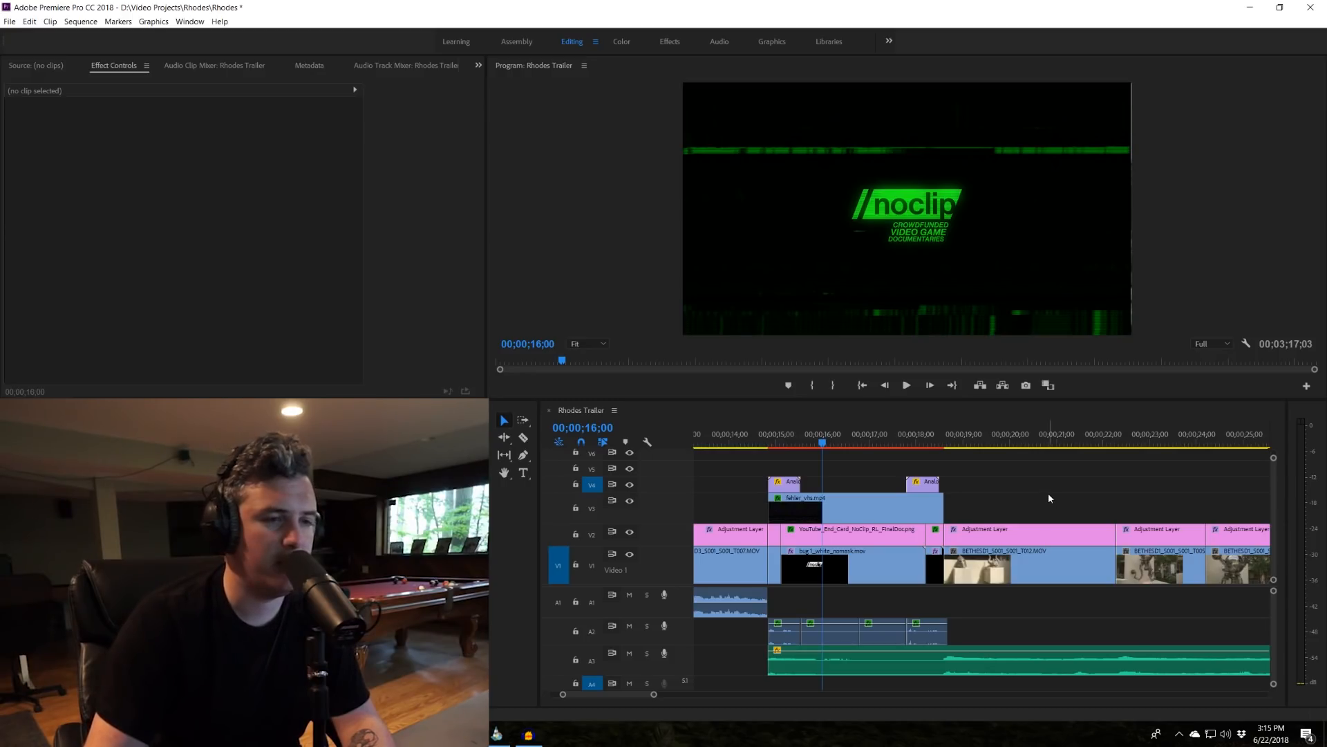
# Preview the source clips behind the logo sequence: fehler_vhs.mp4 and both pieces of bug 1_white_nomask.mov.
pyautogui.click(806, 515)
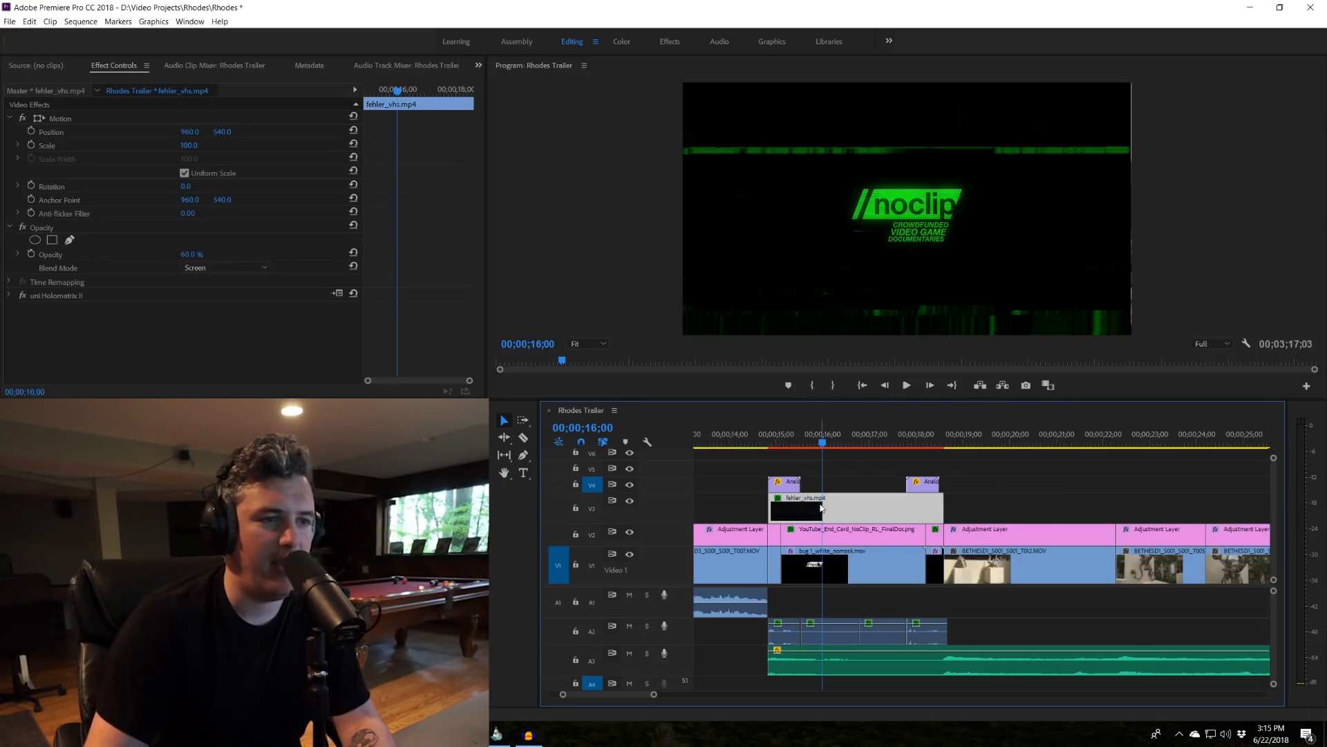
pyautogui.doubleClick(806, 516)
pyautogui.doubleClick(880, 556)
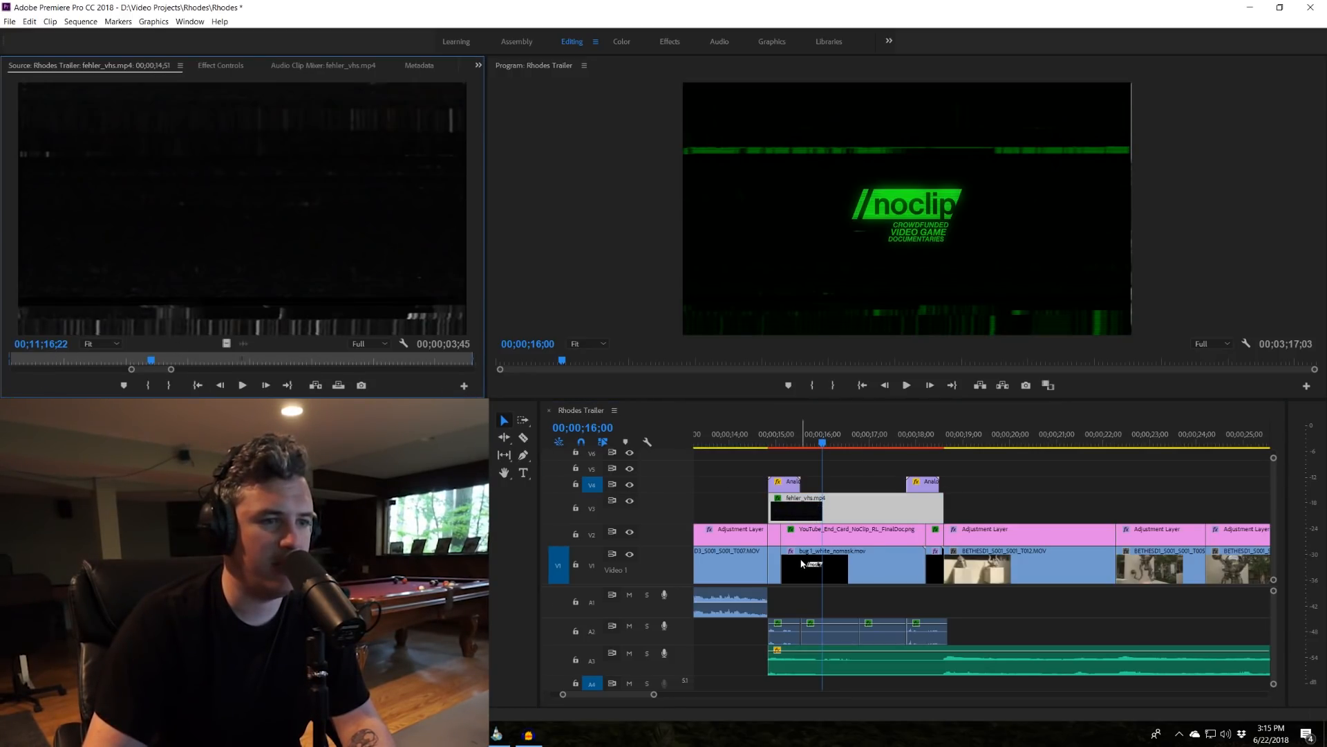
pyautogui.moveTo(25, 363); pyautogui.dragTo(98, 367)
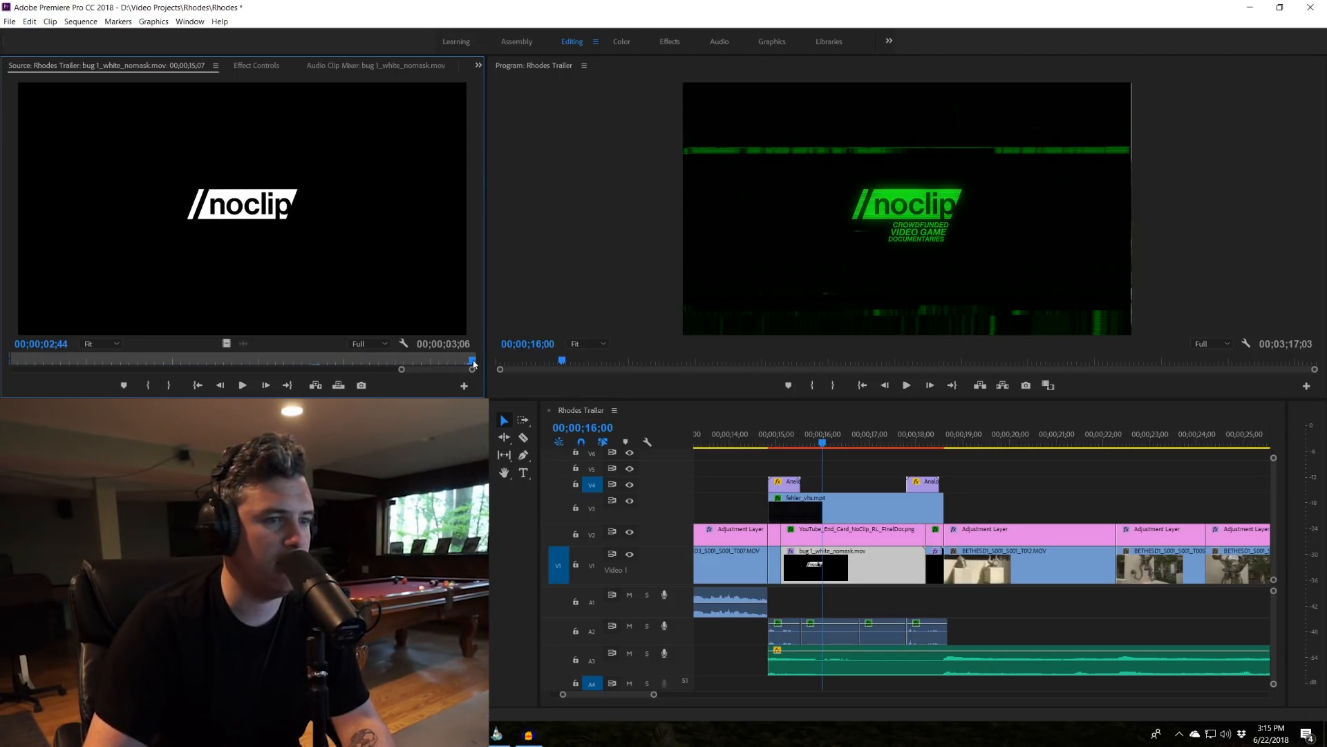
pyautogui.doubleClick(776, 563)
pyautogui.moveTo(34, 362); pyautogui.dragTo(413, 374)
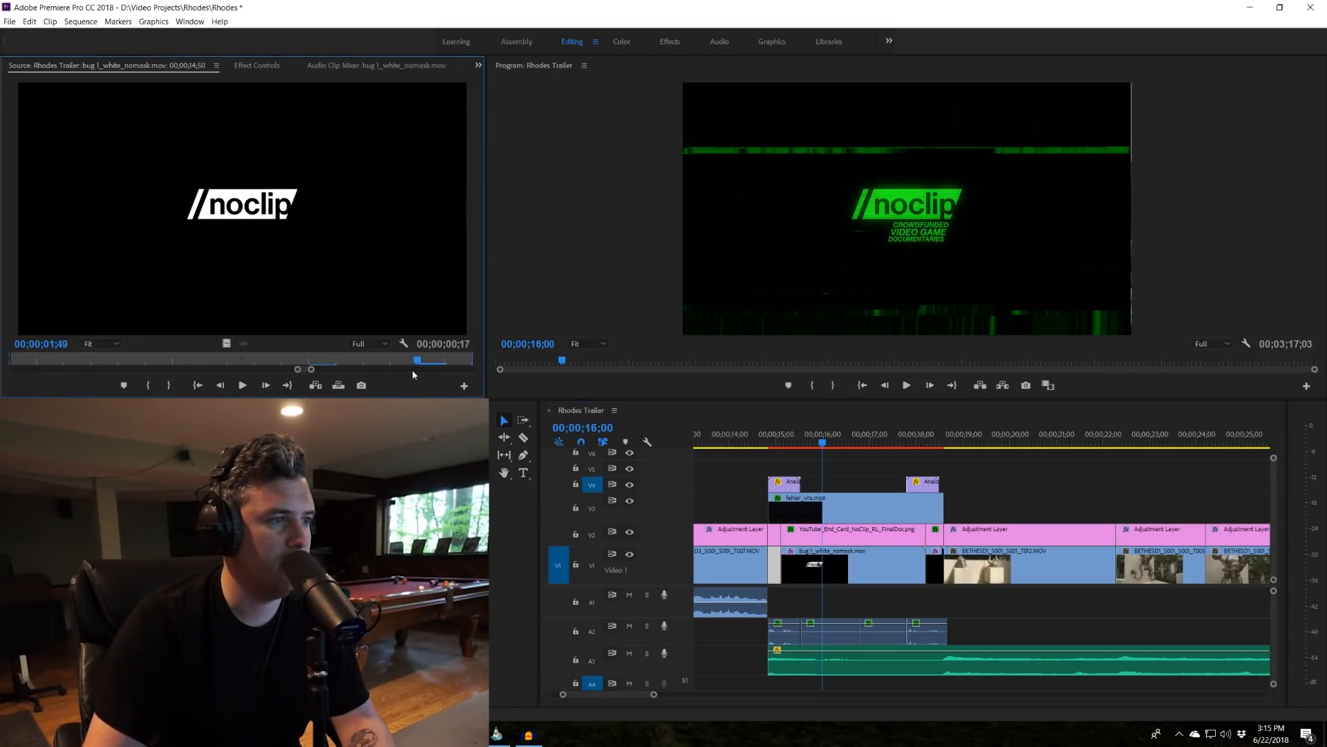
# Scrub the logo sequence up to its glitch at 00;00;18;15, return to 00;00;15;45, and clear the track gap selection.
pyautogui.click(912, 467)
pyautogui.moveTo(833, 442); pyautogui.dragTo(928, 447)
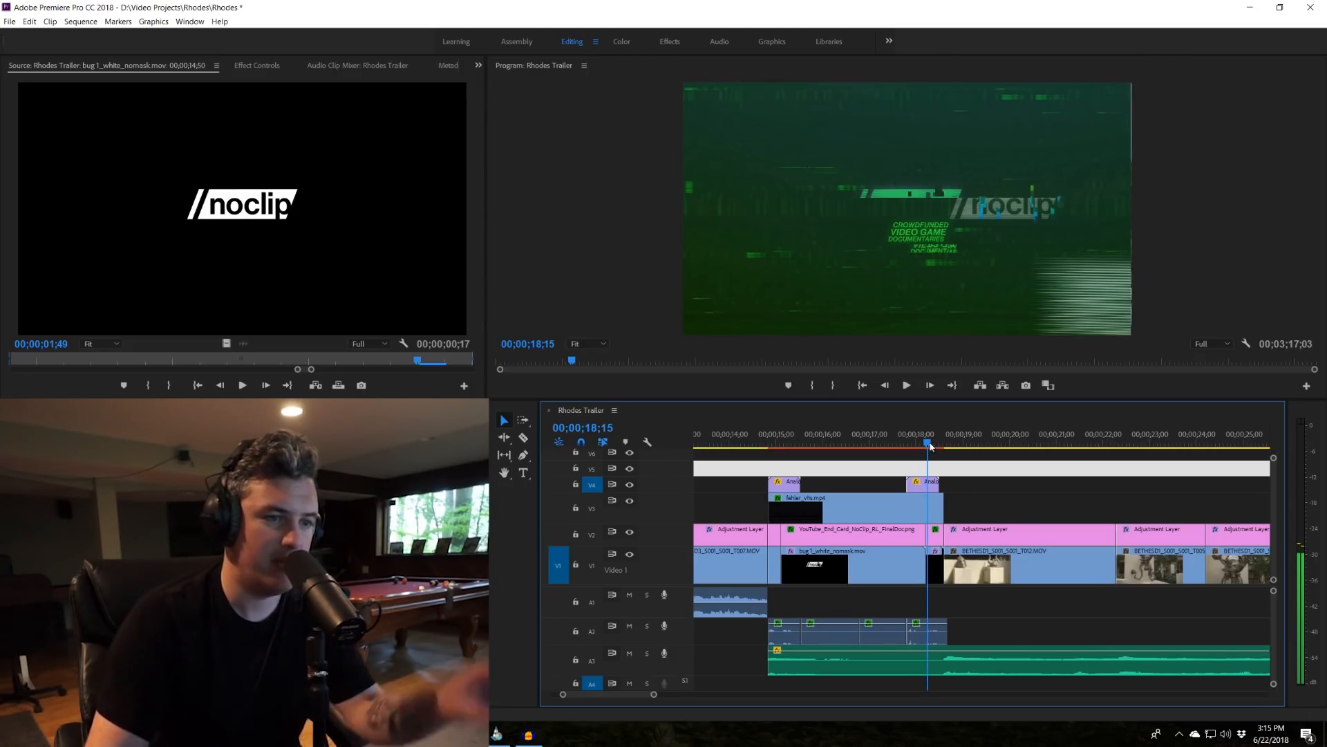
pyautogui.click(810, 443)
pyautogui.click(853, 488)
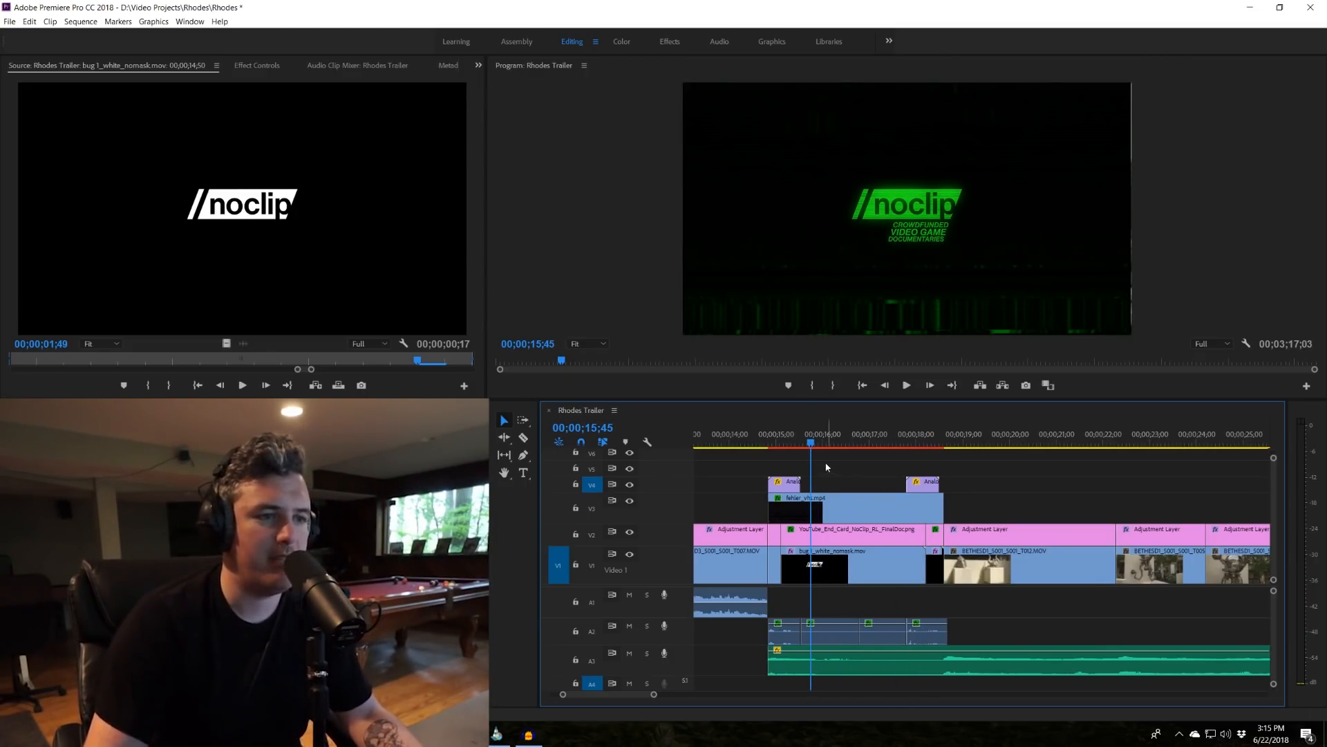
# Select the YouTube_End_Card_NoClip clip and turn V2's visibility off and on to compare the logo without its tagline.
pyautogui.click(817, 543)
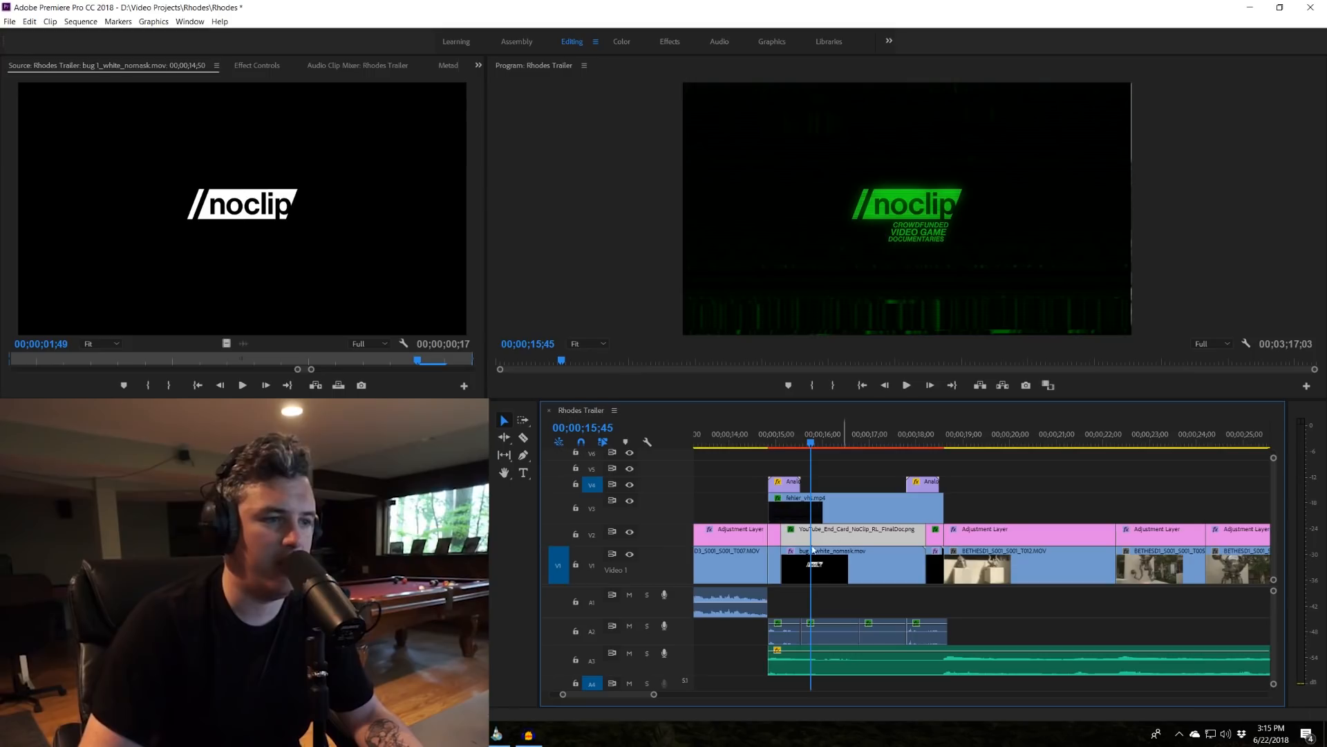
pyautogui.click(629, 531)
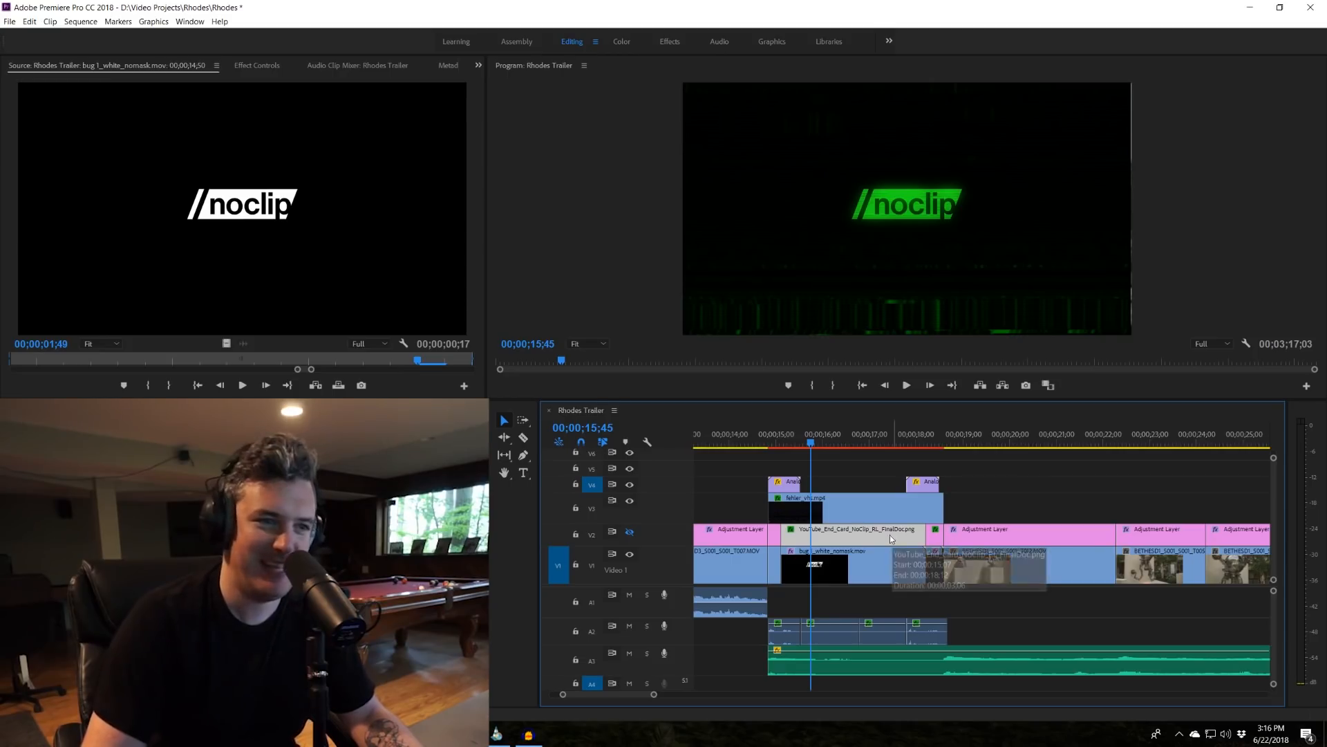
pyautogui.click(632, 533)
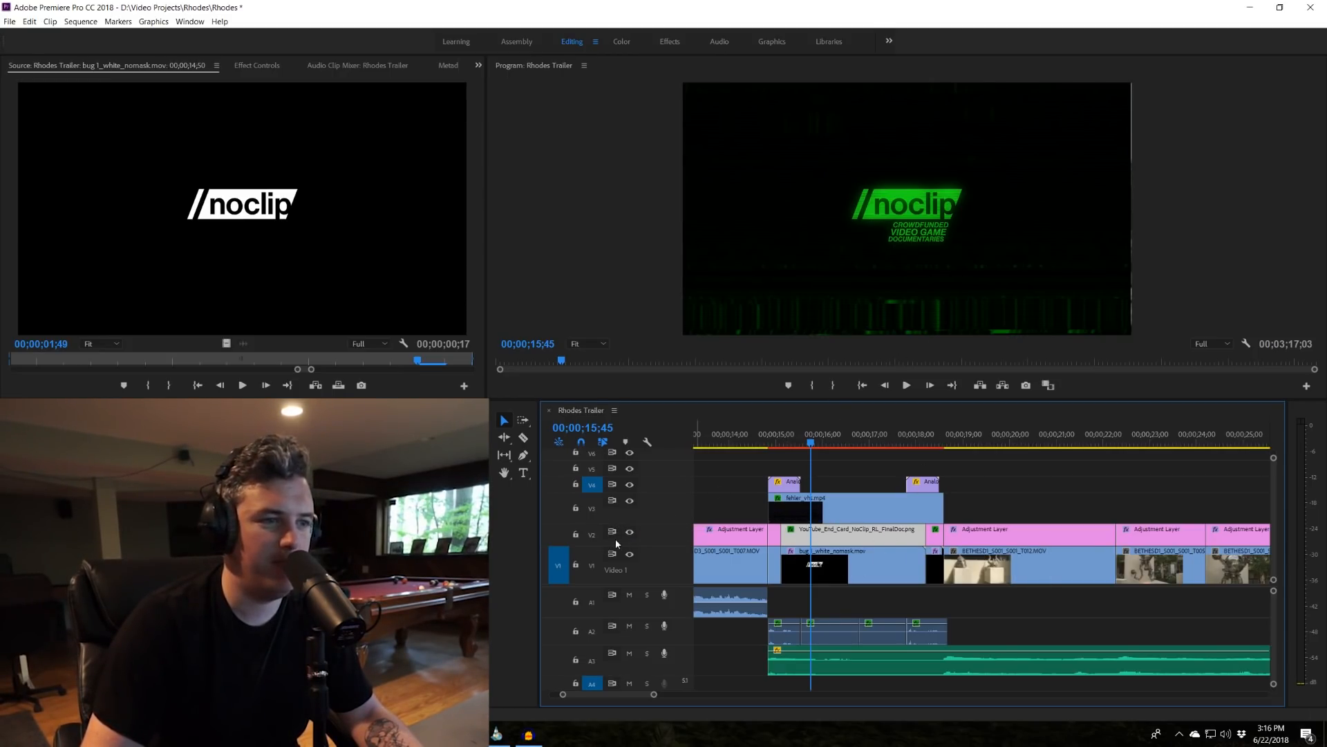
# Show the end card clip's effect settings, try shifting its vertical position, and undo the shift.
pyautogui.click(257, 65)
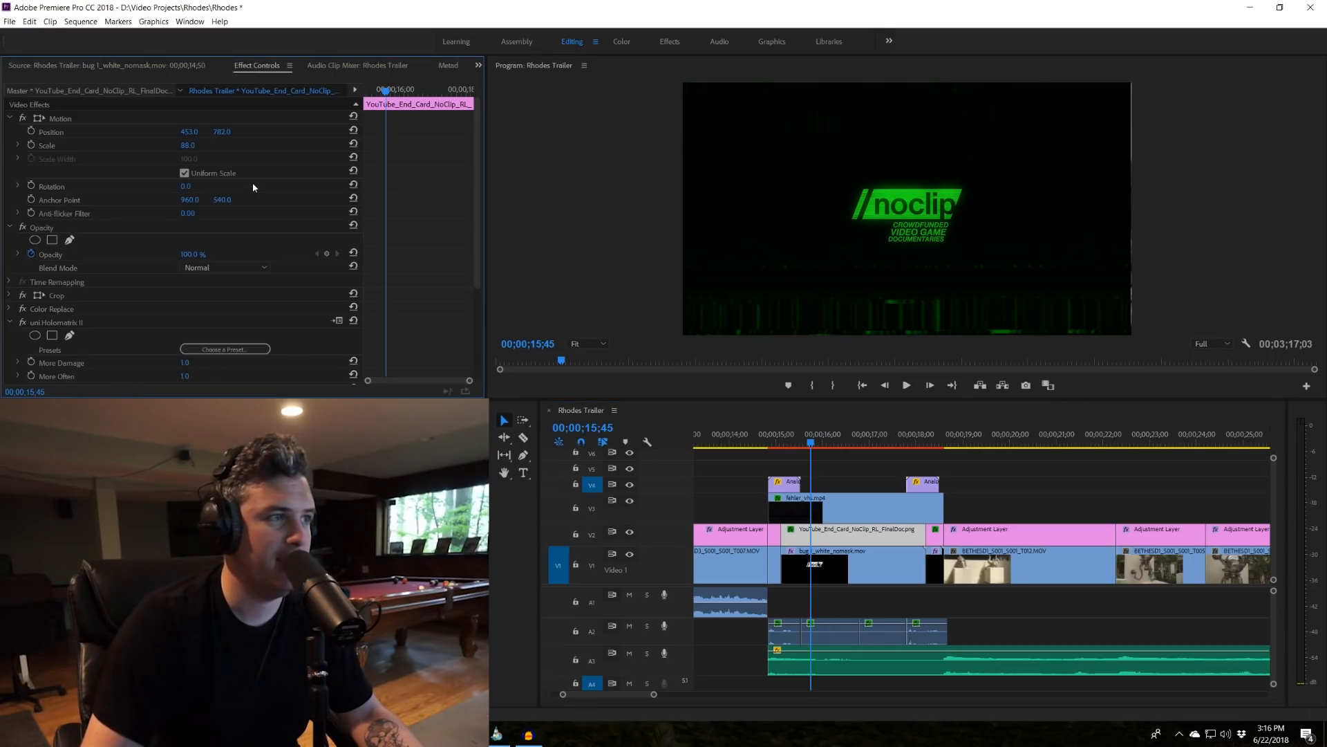
pyautogui.moveTo(222, 131)
pyautogui.mouseDown()
pyautogui.moveTo(201, 131)
pyautogui.moveTo(222, 135)
pyautogui.mouseUp()
pyautogui.hotkey('ctrl', 'z')
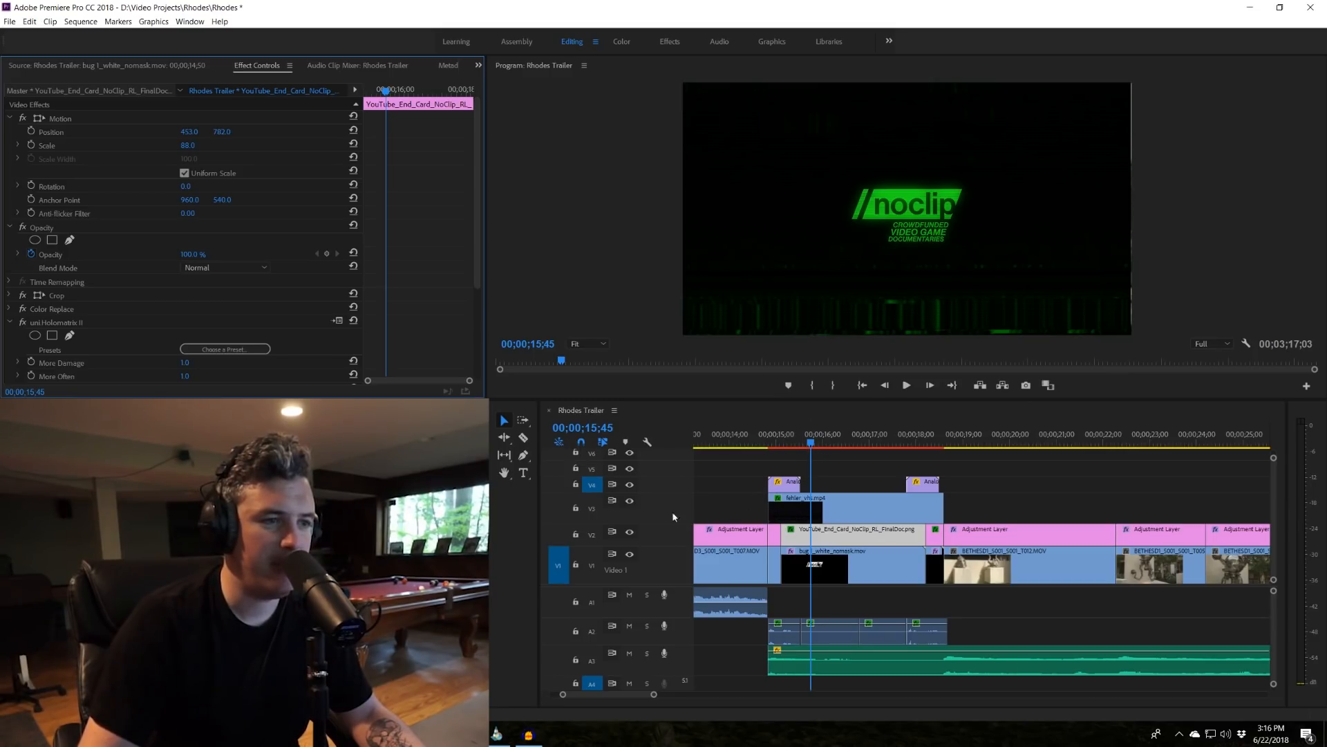
# Turn V3's visibility off and on to compare the logo with and without the VHS overlay.
pyautogui.click(629, 500)
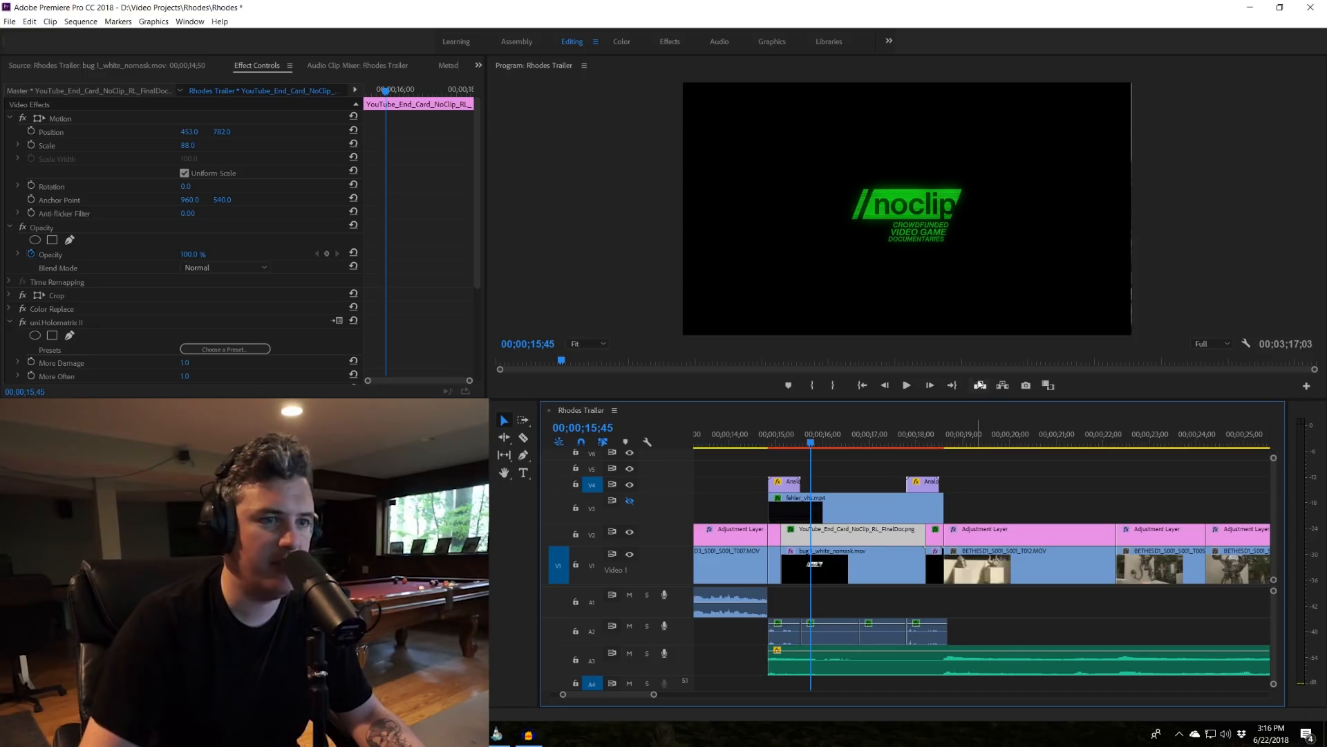
pyautogui.moveTo(975, 400); pyautogui.dragTo(975, 399)
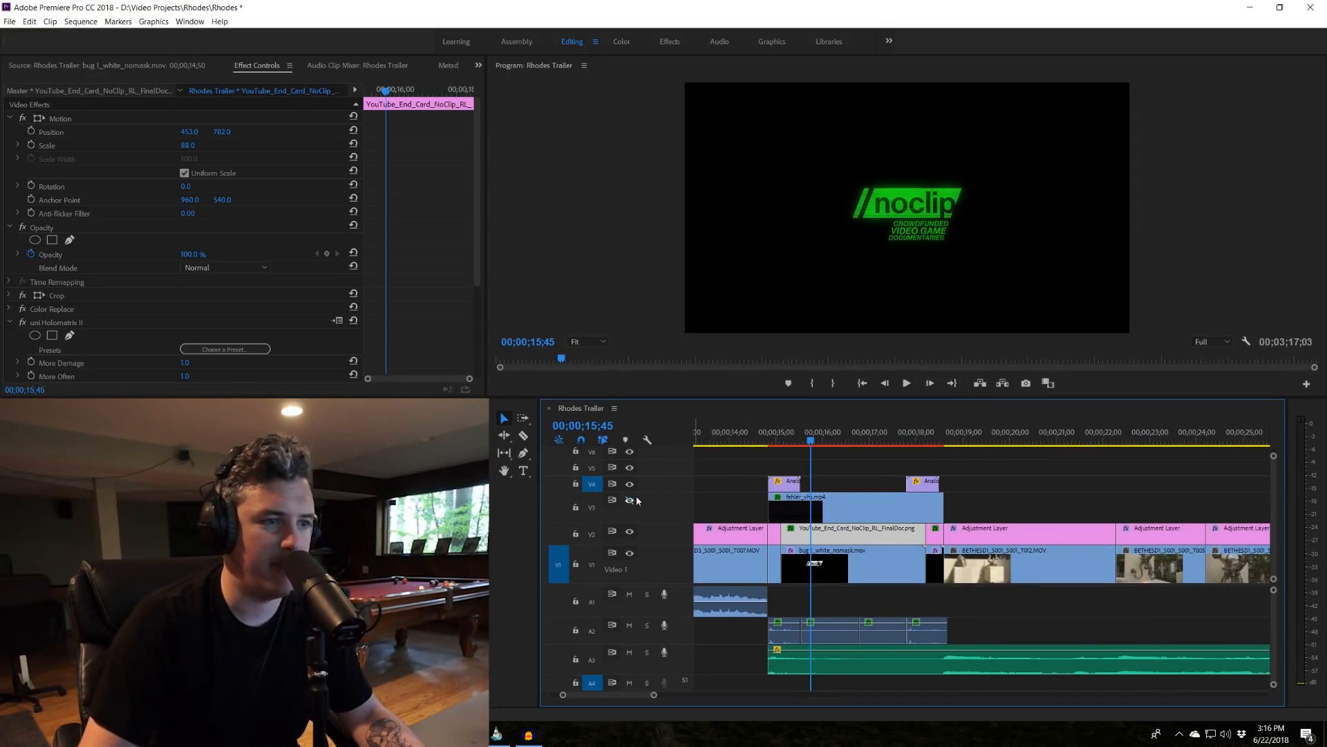
pyautogui.click(630, 501)
# Open the V3 fehler_vhs.mp4 clip in the source monitor and scrub its distortion to 00:11:16:06.
pyautogui.doubleClick(835, 508)
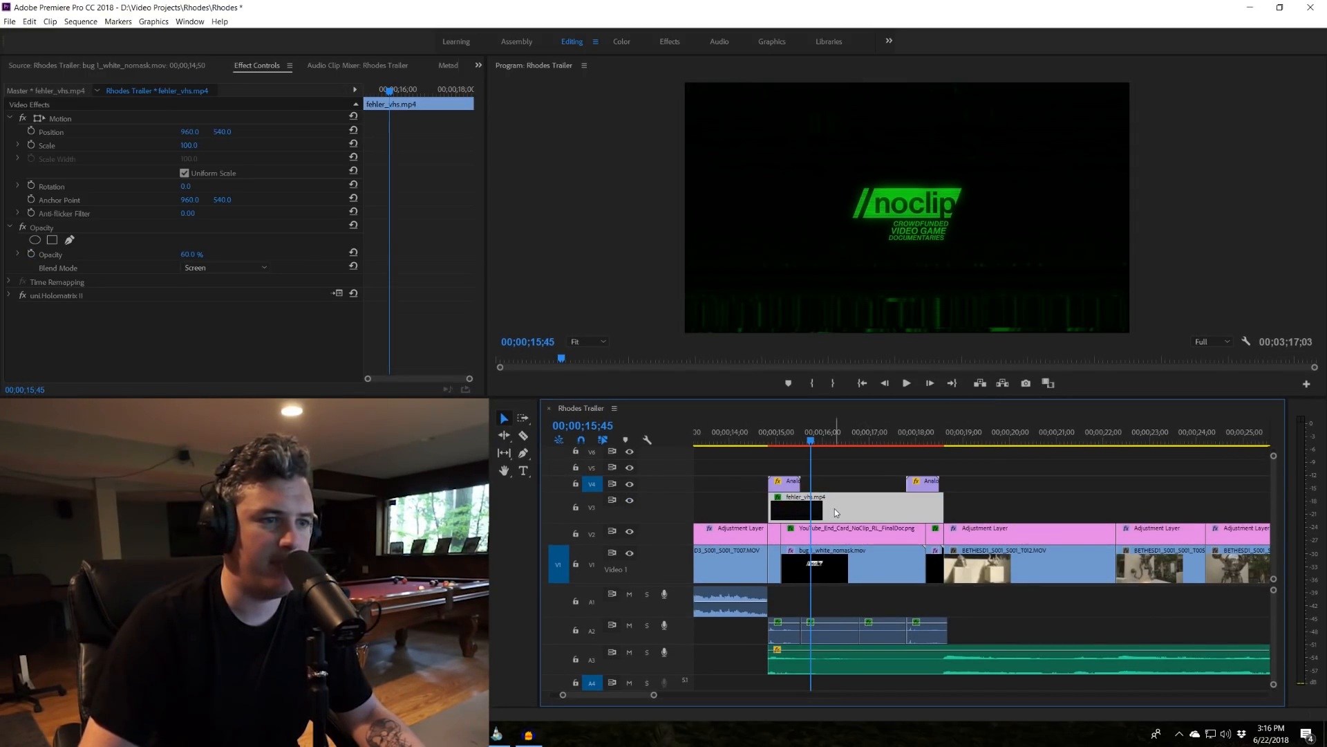
pyautogui.click(106, 358)
pyautogui.moveTo(102, 356)
pyautogui.mouseDown()
pyautogui.moveTo(48, 353)
pyautogui.moveTo(95, 368)
pyautogui.moveTo(305, 347)
pyautogui.moveTo(395, 362)
pyautogui.moveTo(118, 358)
pyautogui.mouseUp()
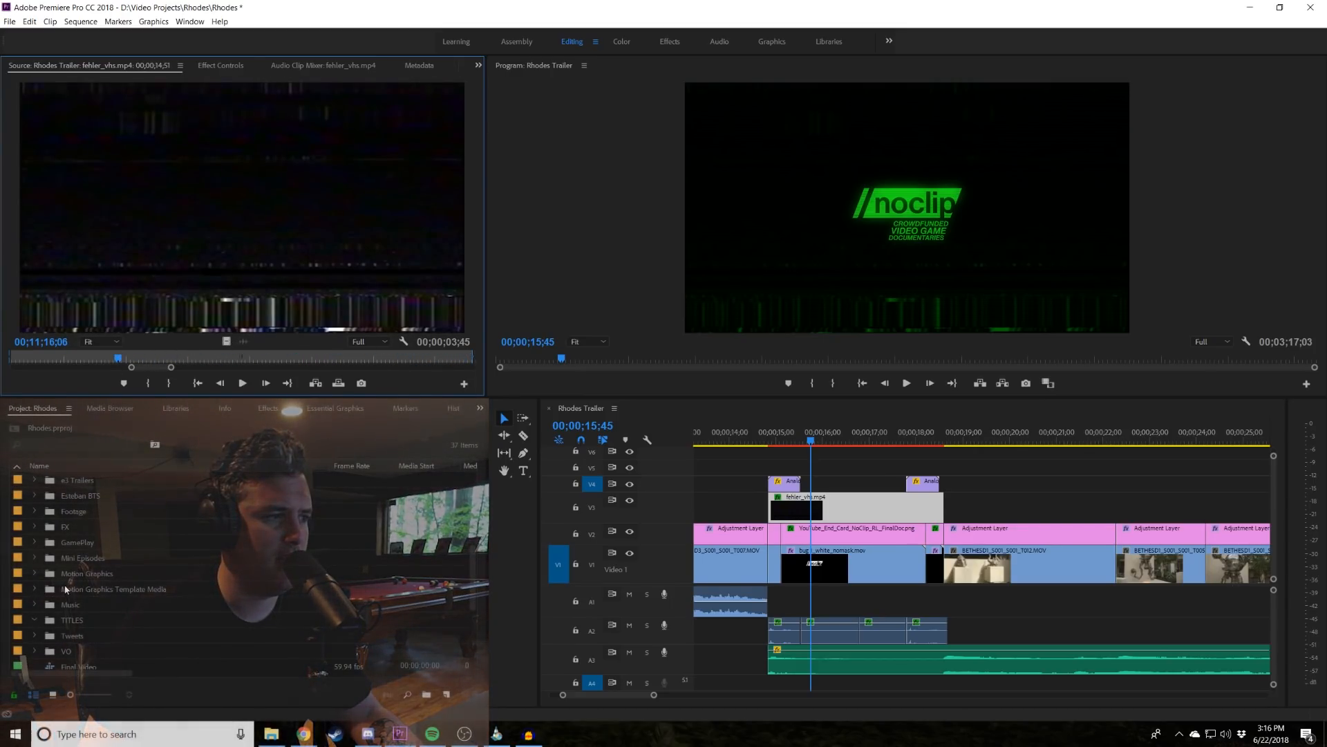
# Find the FX bin in the project and expand its contents.
pyautogui.scroll(-4, 34, 574)
pyautogui.scroll(5, 40, 602)
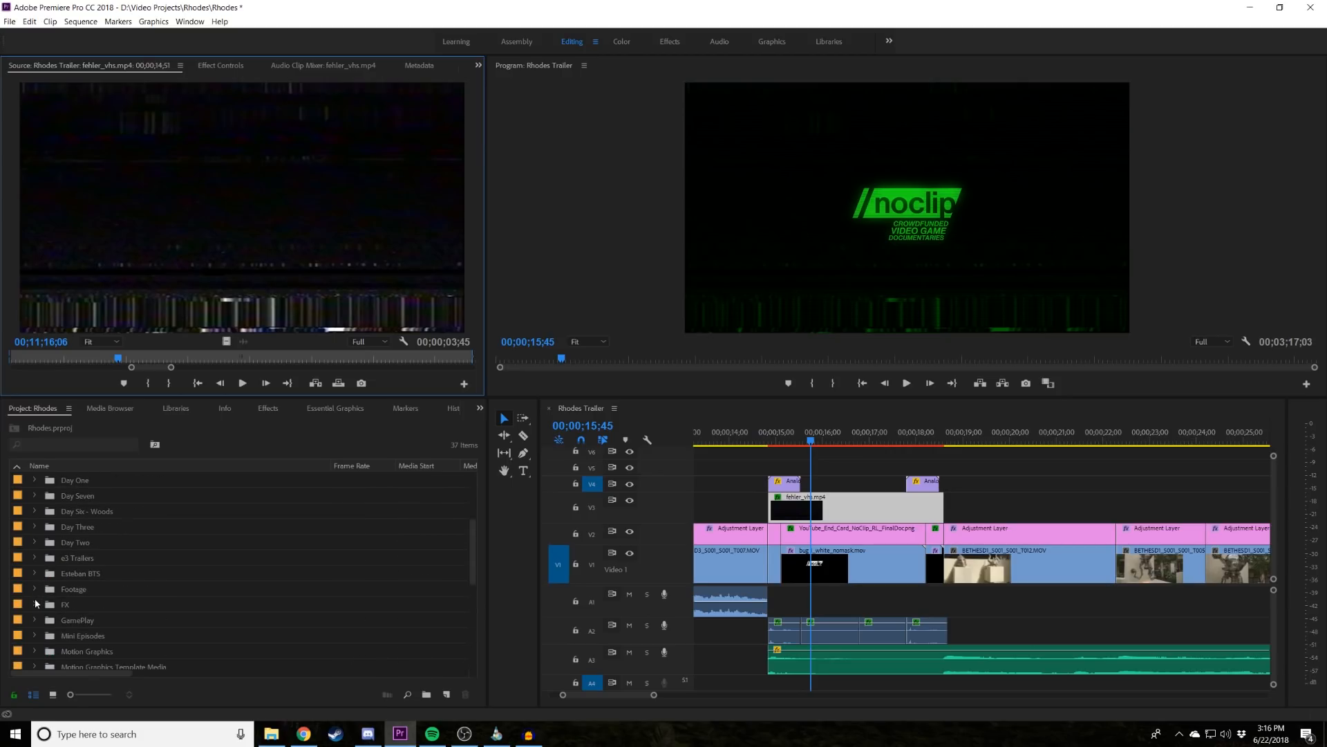
pyautogui.click(34, 602)
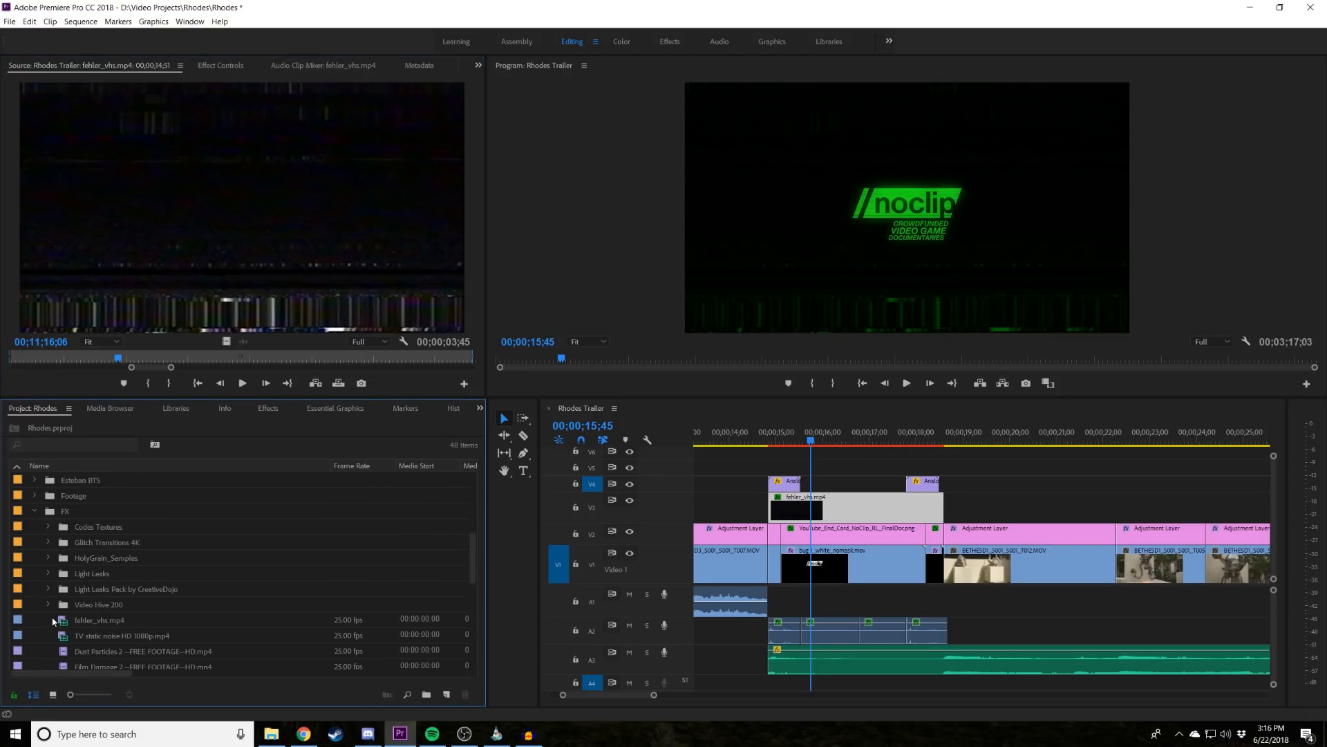
# Preview the full fehler_vhs.mp4 from the FX bin up to 00:20:36:11 and peek into the Glitch Transitions 4K bin.
pyautogui.doubleClick(64, 622)
pyautogui.moveTo(51, 356); pyautogui.dragTo(240, 361)
pyautogui.moveTo(159, 361); pyautogui.dragTo(94, 368)
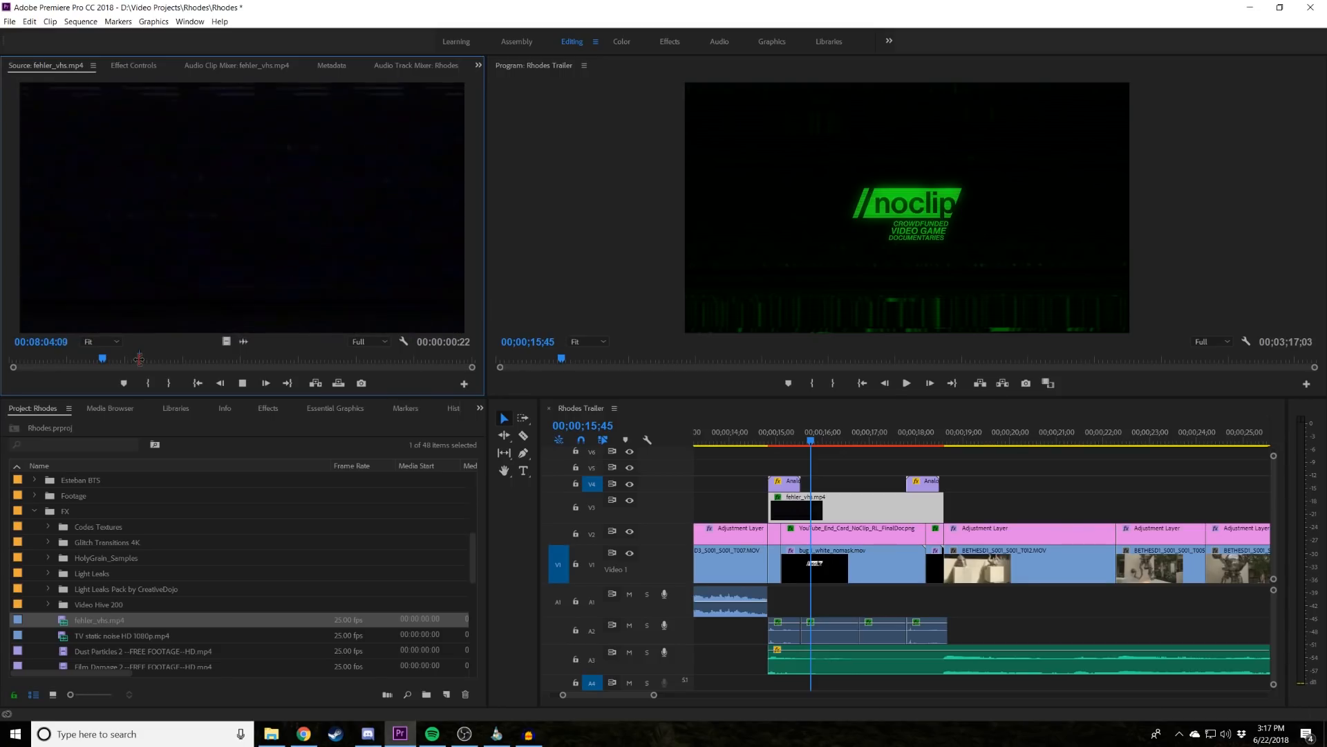
pyautogui.click(250, 358)
pyautogui.press('space')
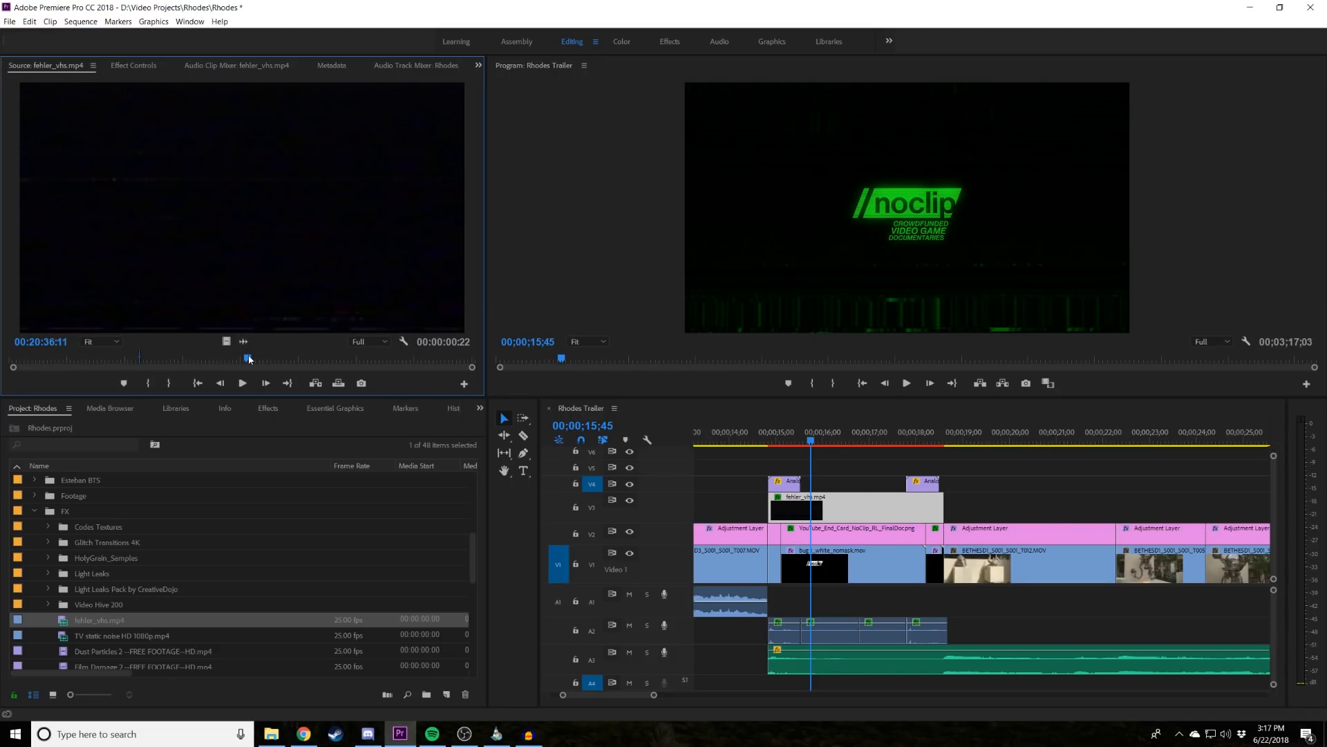
pyautogui.click(48, 541)
pyautogui.click(48, 541)
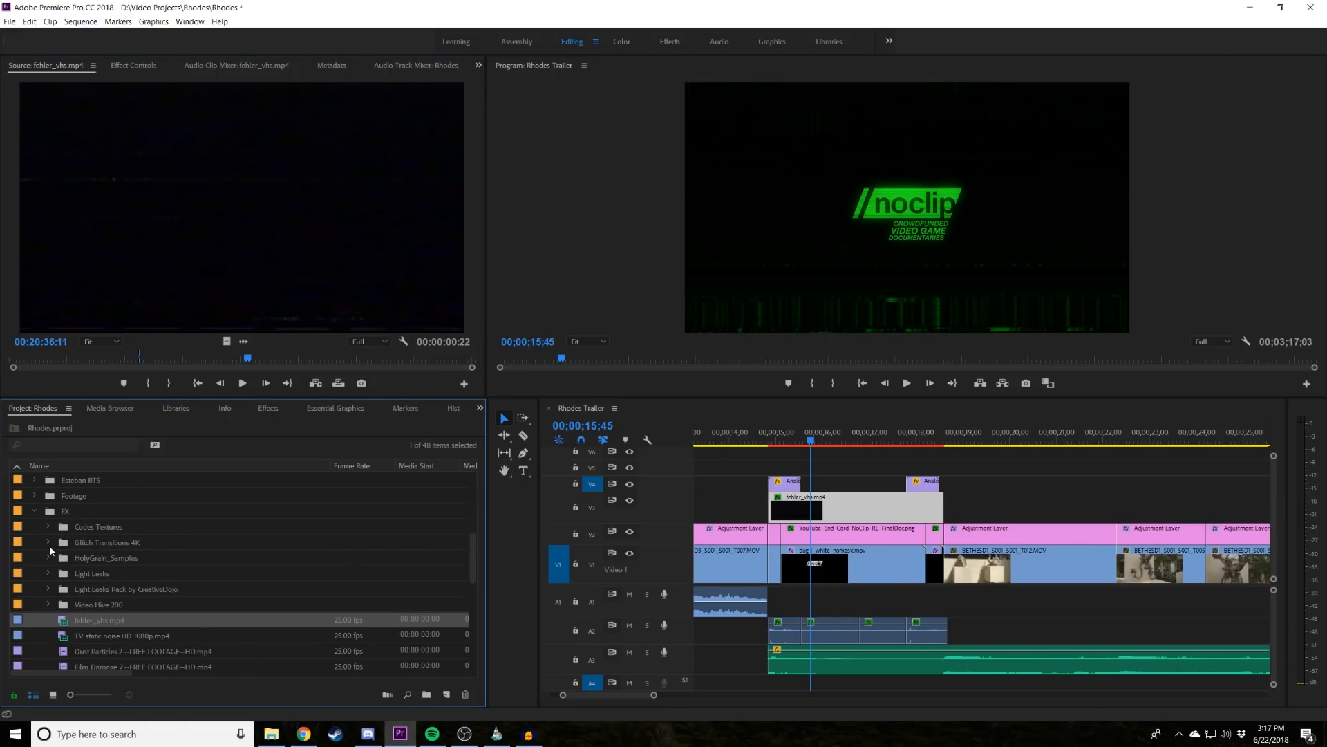
# Move the playhead to 00;00;16;09 and expand the uni.Holomatrix II settings of the fehler_vhs.mp4 clip.
pyautogui.click(831, 463)
pyautogui.press('space')
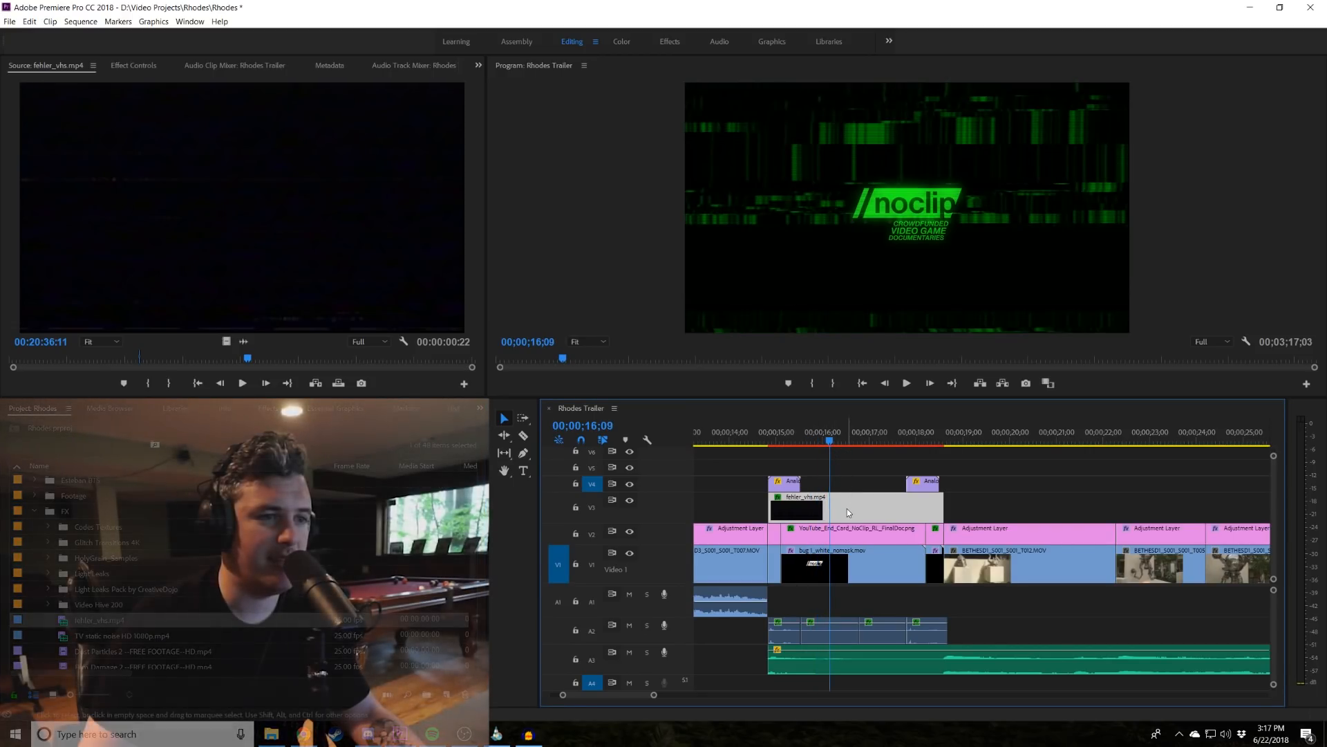
pyautogui.click(157, 65)
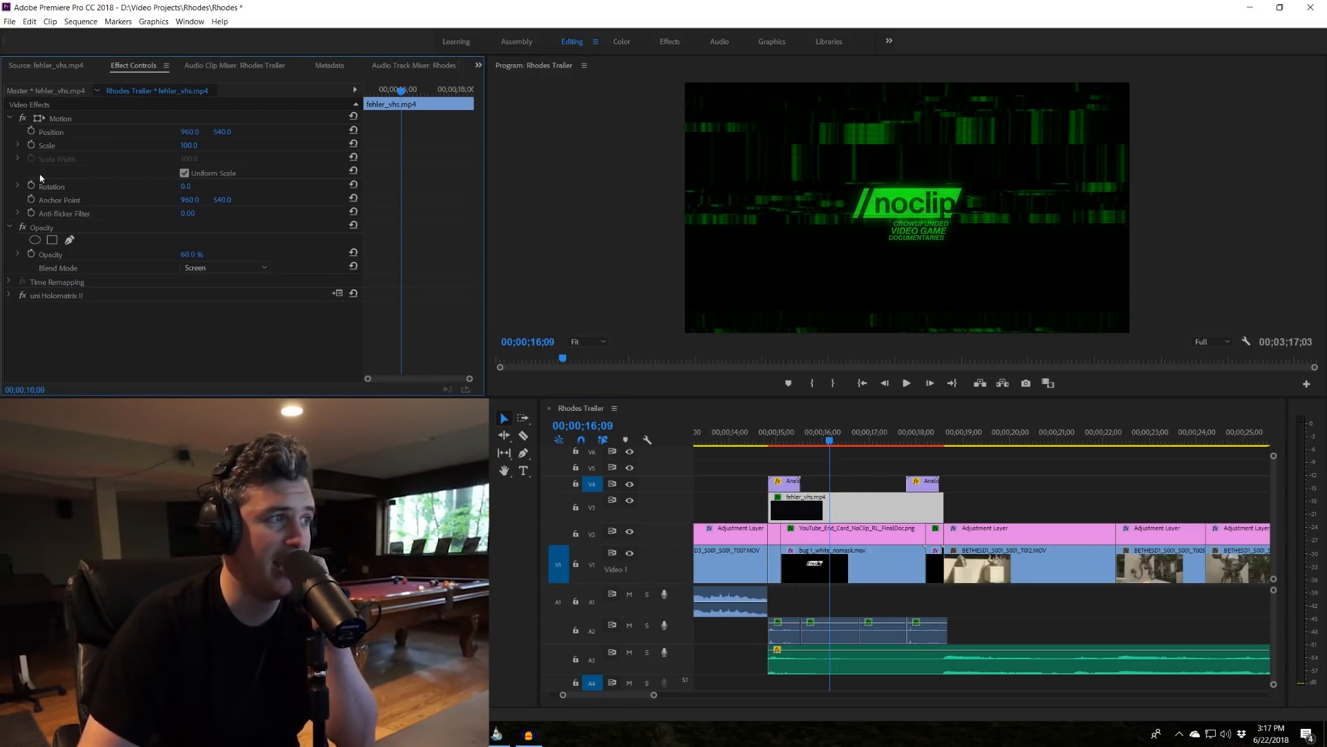
pyautogui.click(10, 297)
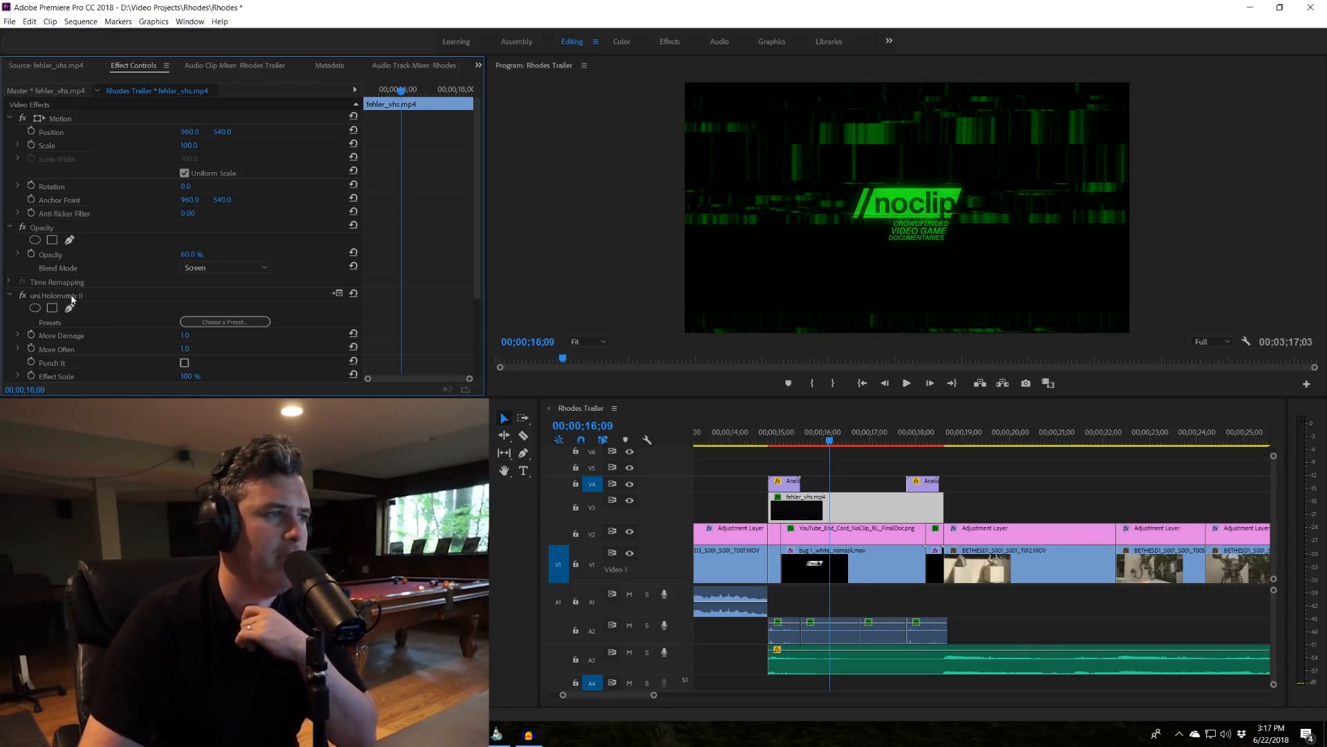
# Browse the Holomatrix II presets, including the Hologram and Screens groups, and close the chooser without applying one.
pyautogui.click(251, 325)
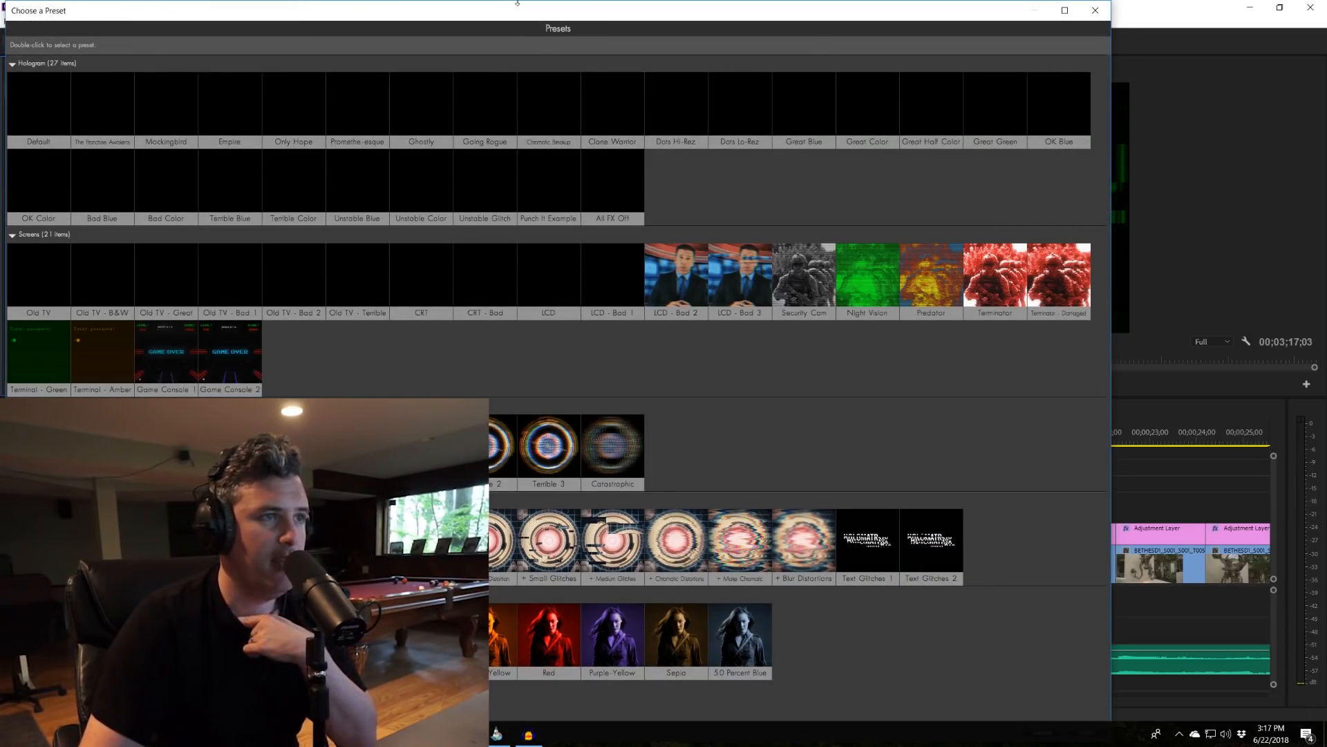
pyautogui.moveTo(497, 12); pyautogui.dragTo(542, 37)
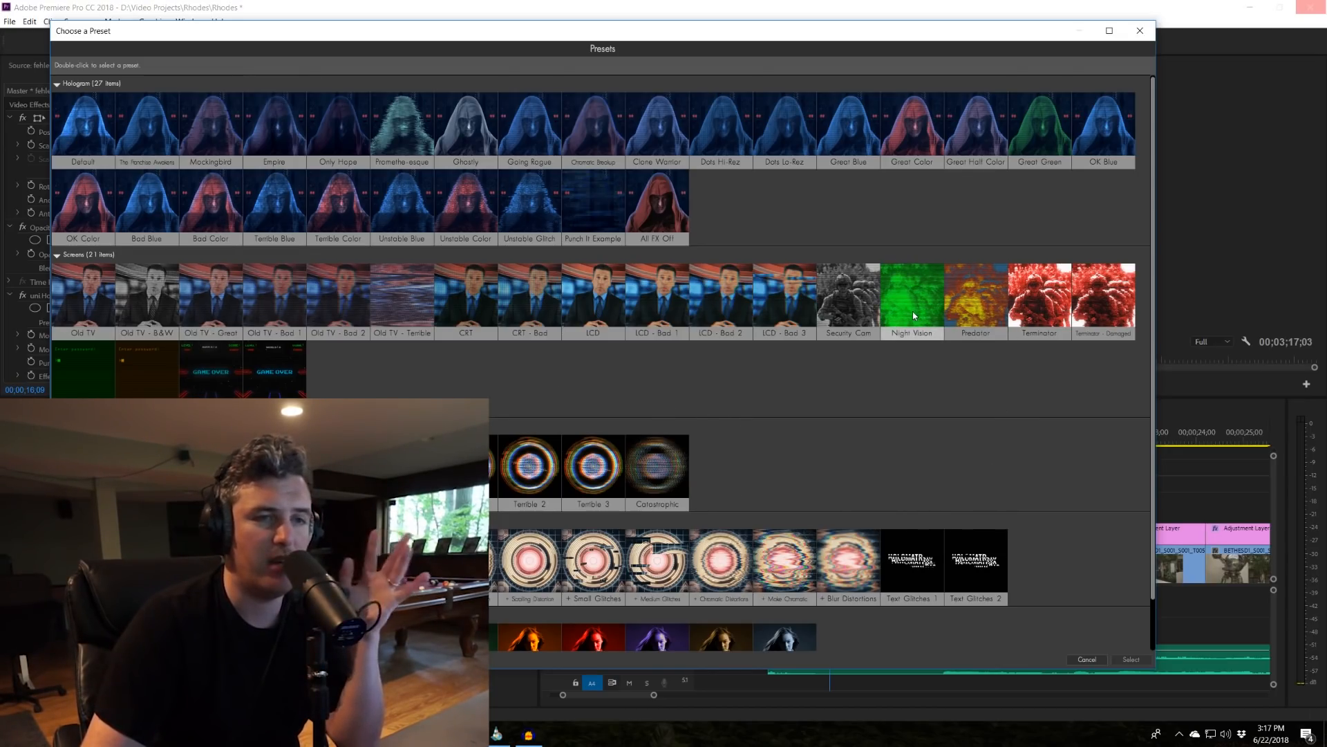
pyautogui.click(1140, 31)
# Review the remaining uni.Holomatrix II parameters on fehler_vhs.mp4 and collapse the effect.
pyautogui.scroll(-3, 45, 300)
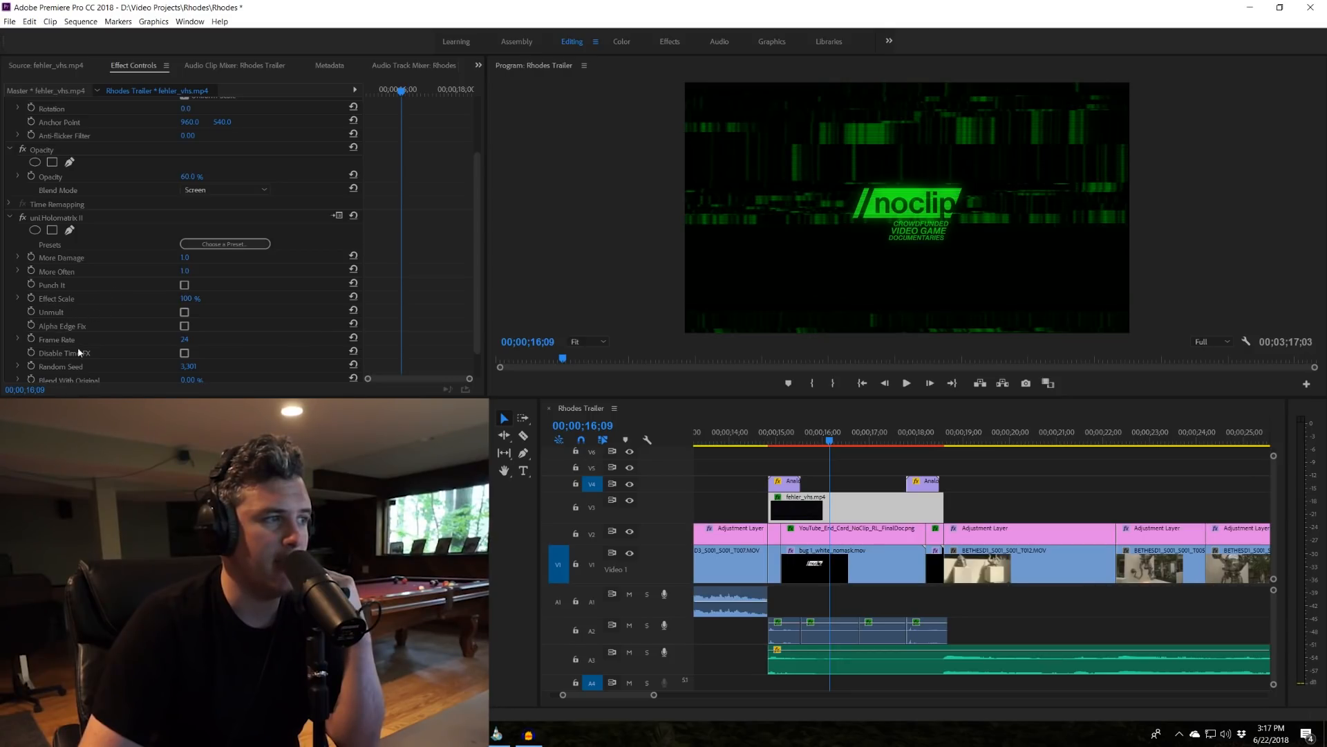
pyautogui.scroll(-2, 83, 332)
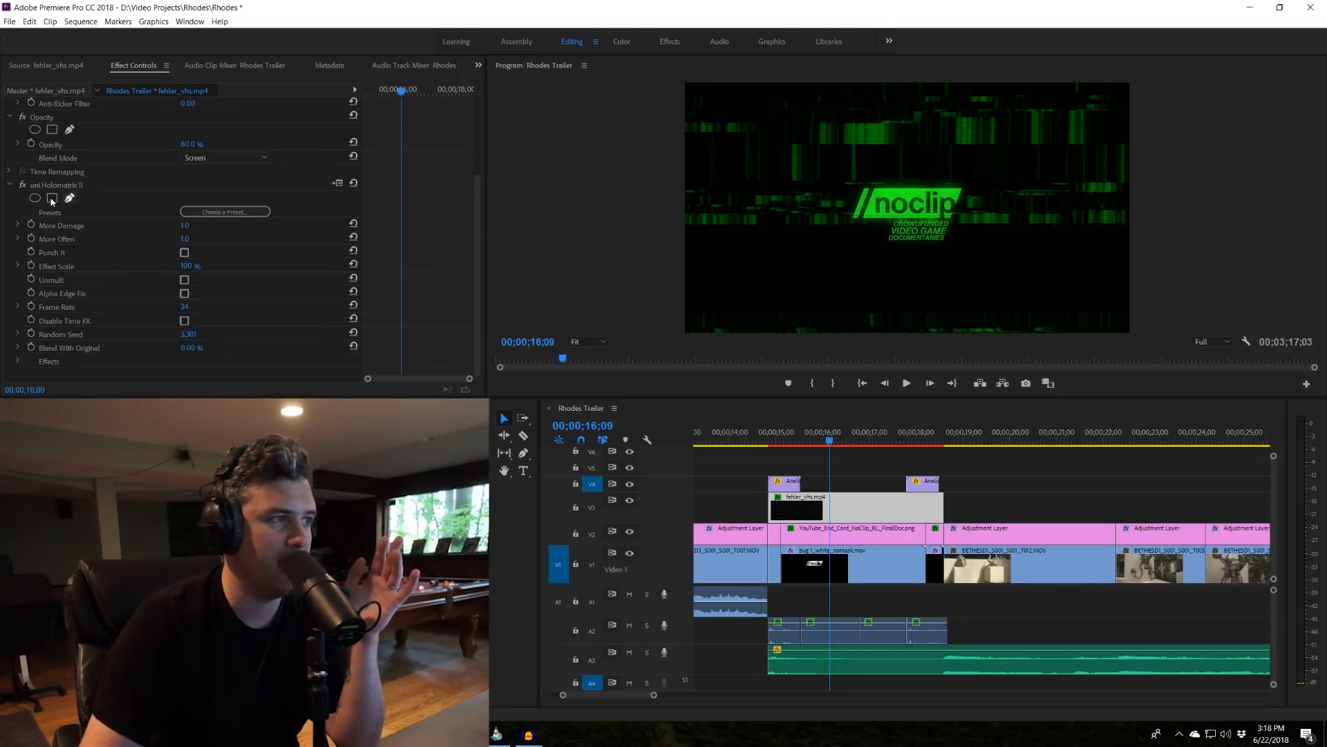
pyautogui.click(11, 185)
# Move the playhead to 00;00;16;32 and show the effect settings of the bug 1_white_nomask.mov clip on V1.
pyautogui.moveTo(828, 436); pyautogui.dragTo(850, 441)
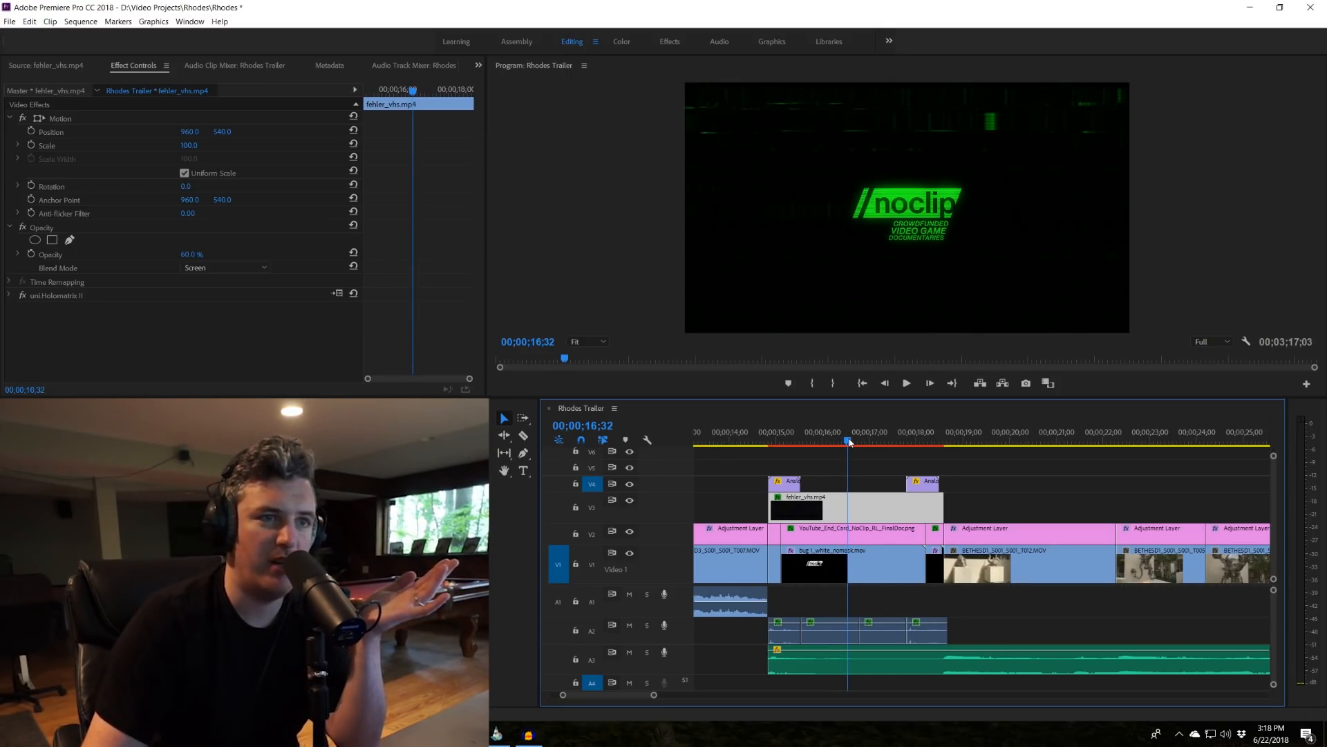
pyautogui.click(842, 568)
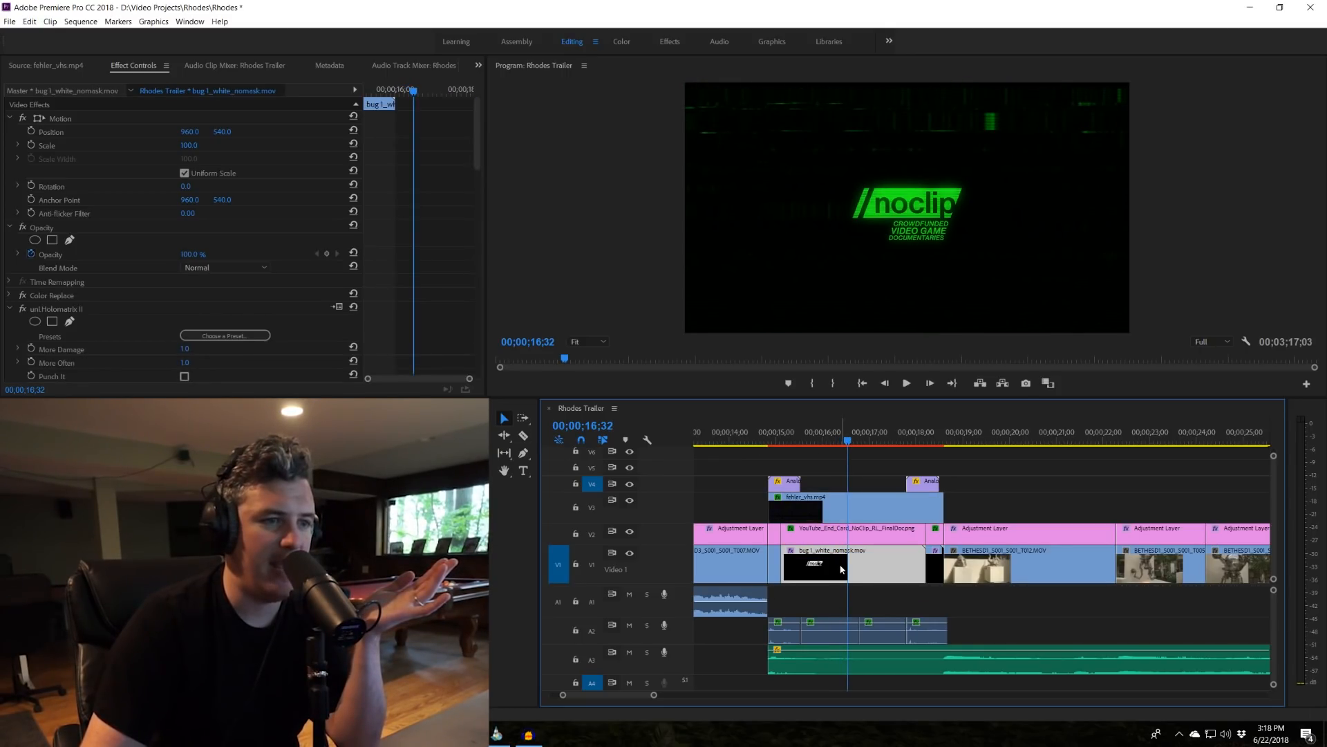
# Open fehler_vhs.mp4 from V3 as source footage and compare its raw frames with the composited logo, ending at 00;00;17;10.
pyautogui.doubleClick(840, 509)
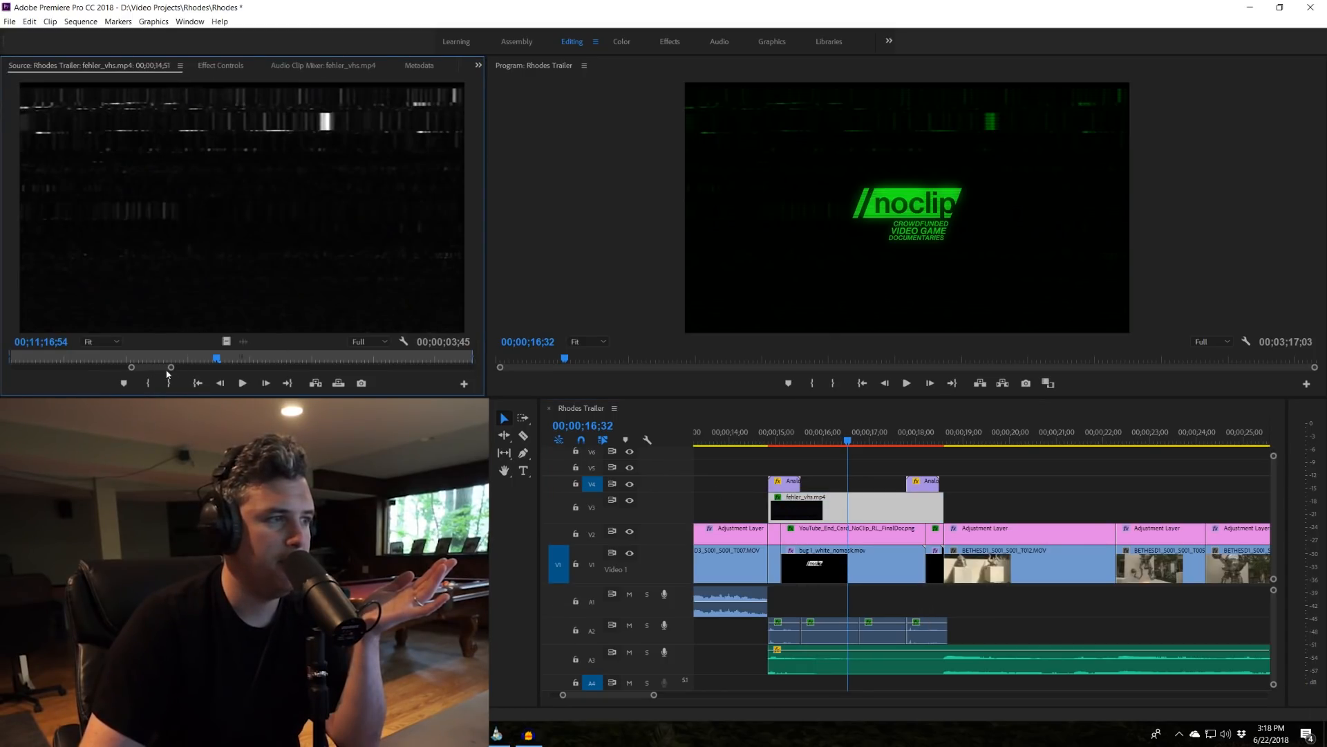
pyautogui.moveTo(222, 359); pyautogui.dragTo(233, 358)
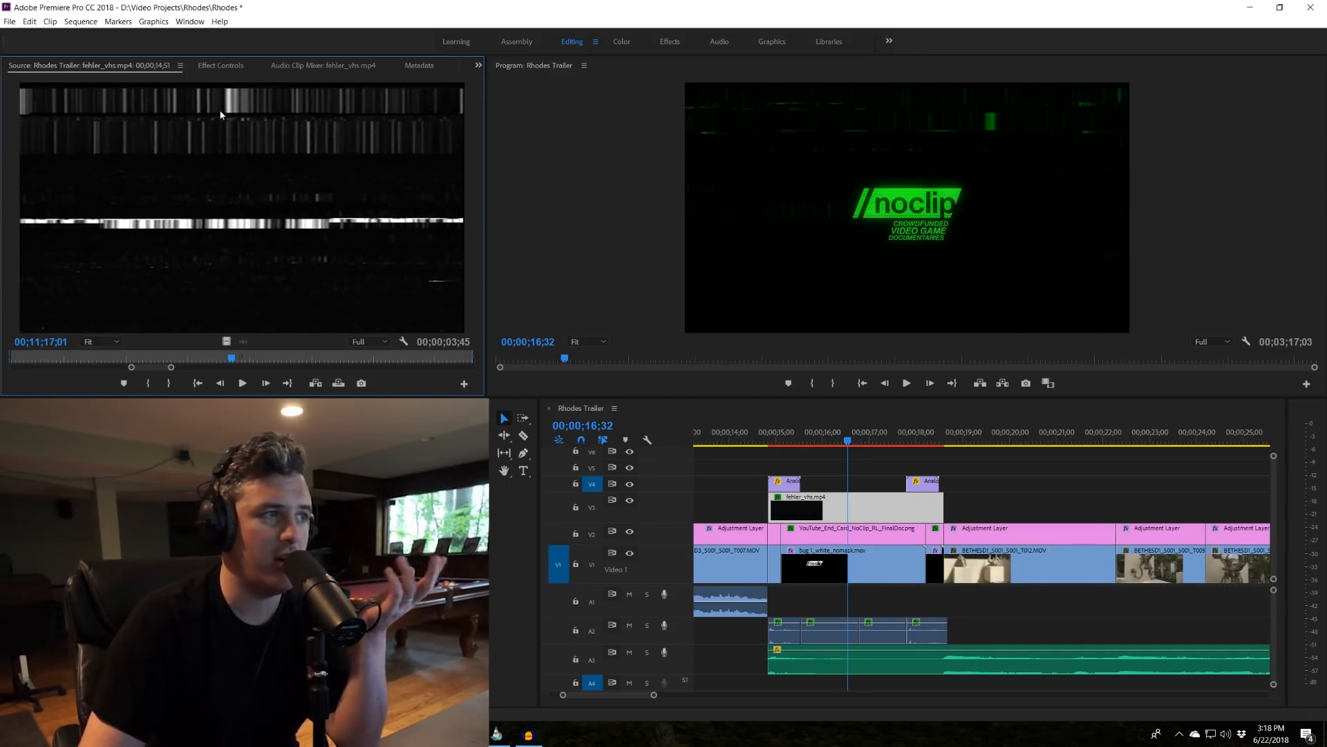
pyautogui.click(855, 446)
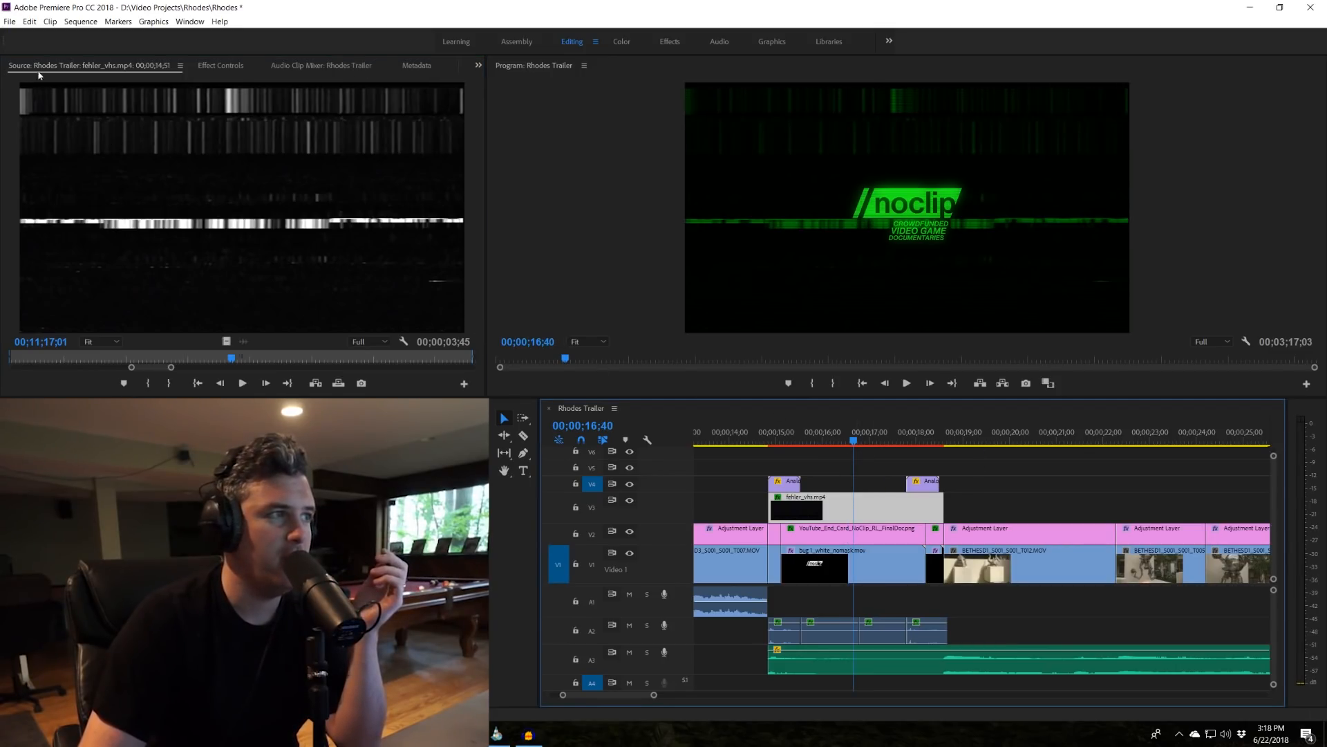
pyautogui.moveTo(857, 441); pyautogui.dragTo(880, 443)
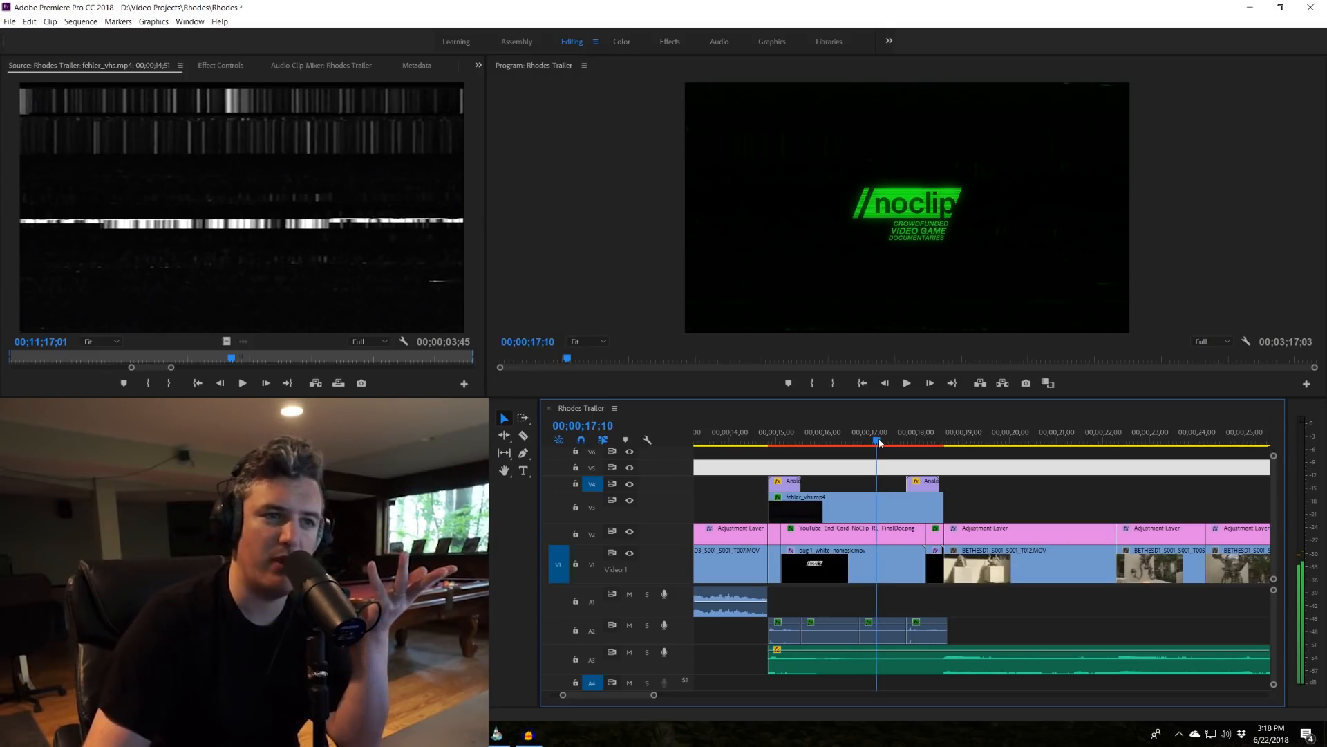
# Examine the opening glitch on V4 over the logo by scrubbing through it and stopping at 00;00;15;17.
pyautogui.moveTo(879, 443); pyautogui.dragTo(782, 448)
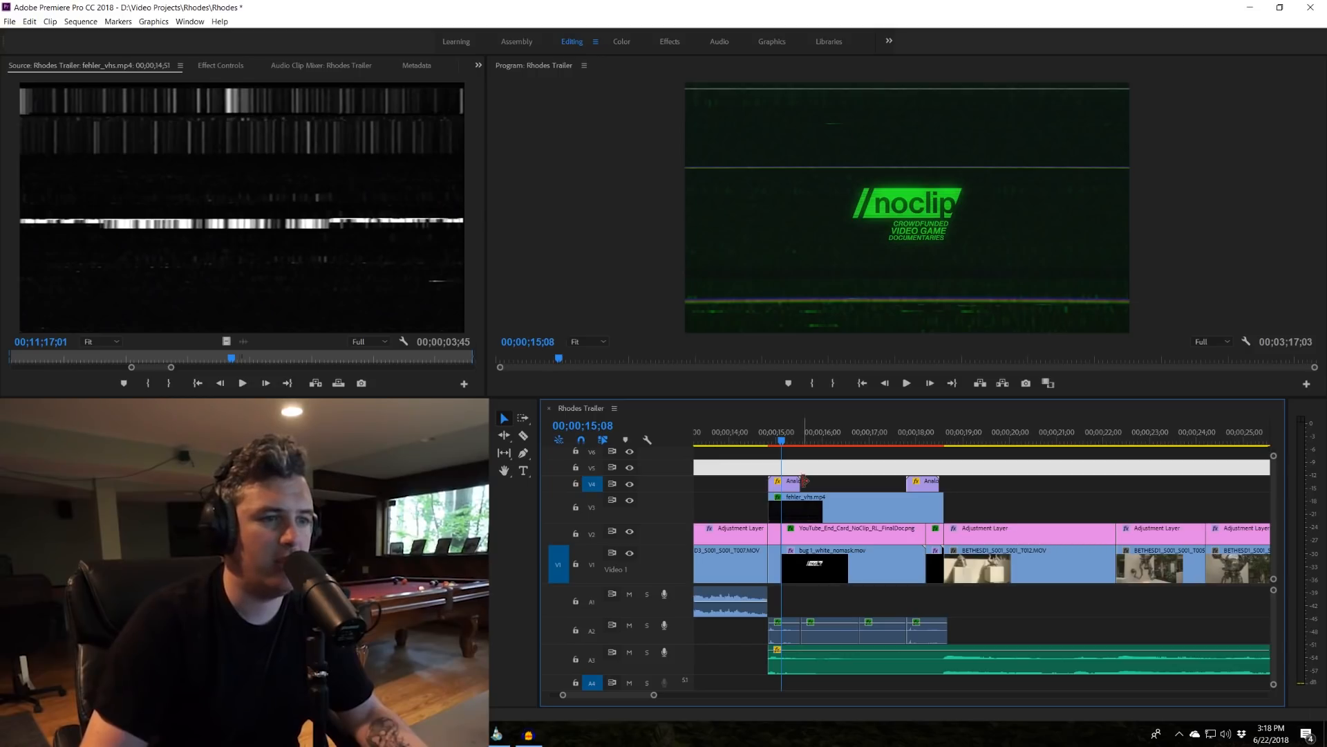
pyautogui.moveTo(834, 475); pyautogui.dragTo(794, 470)
pyautogui.moveTo(792, 444); pyautogui.dragTo(798, 446)
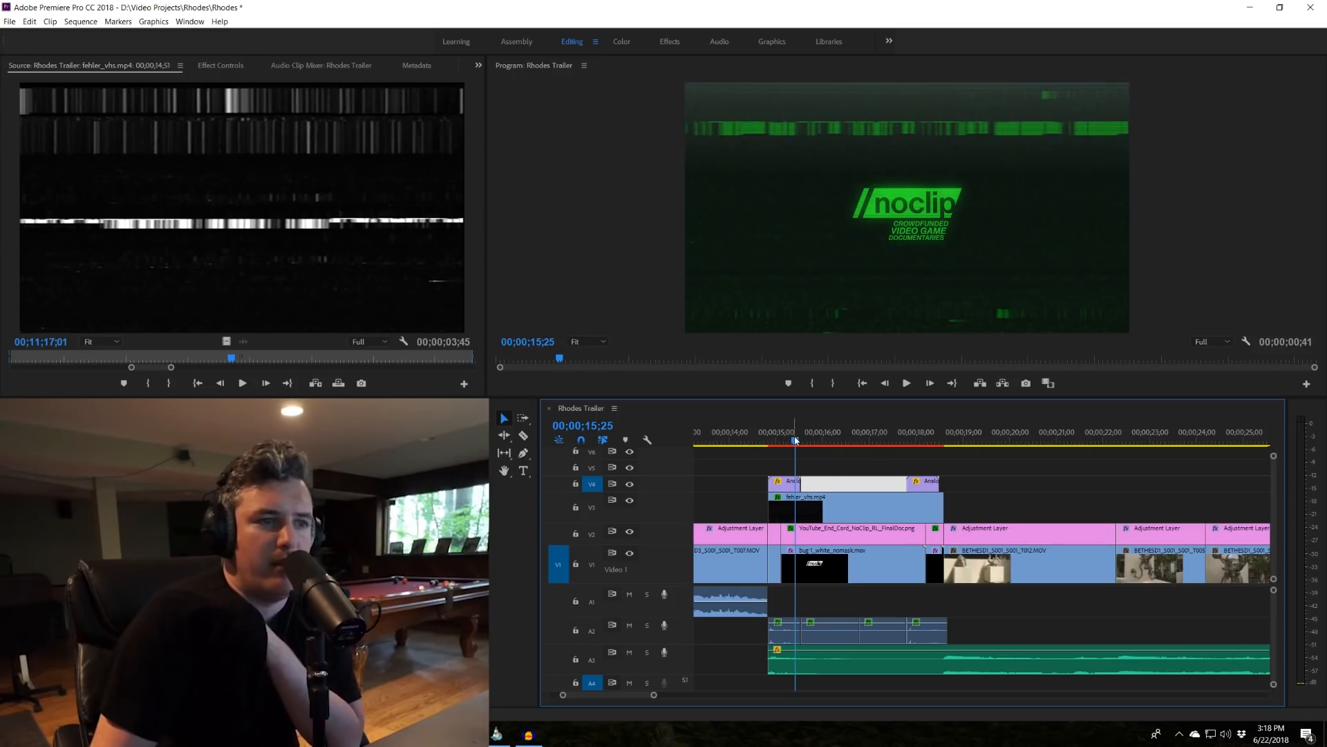
pyautogui.click(790, 440)
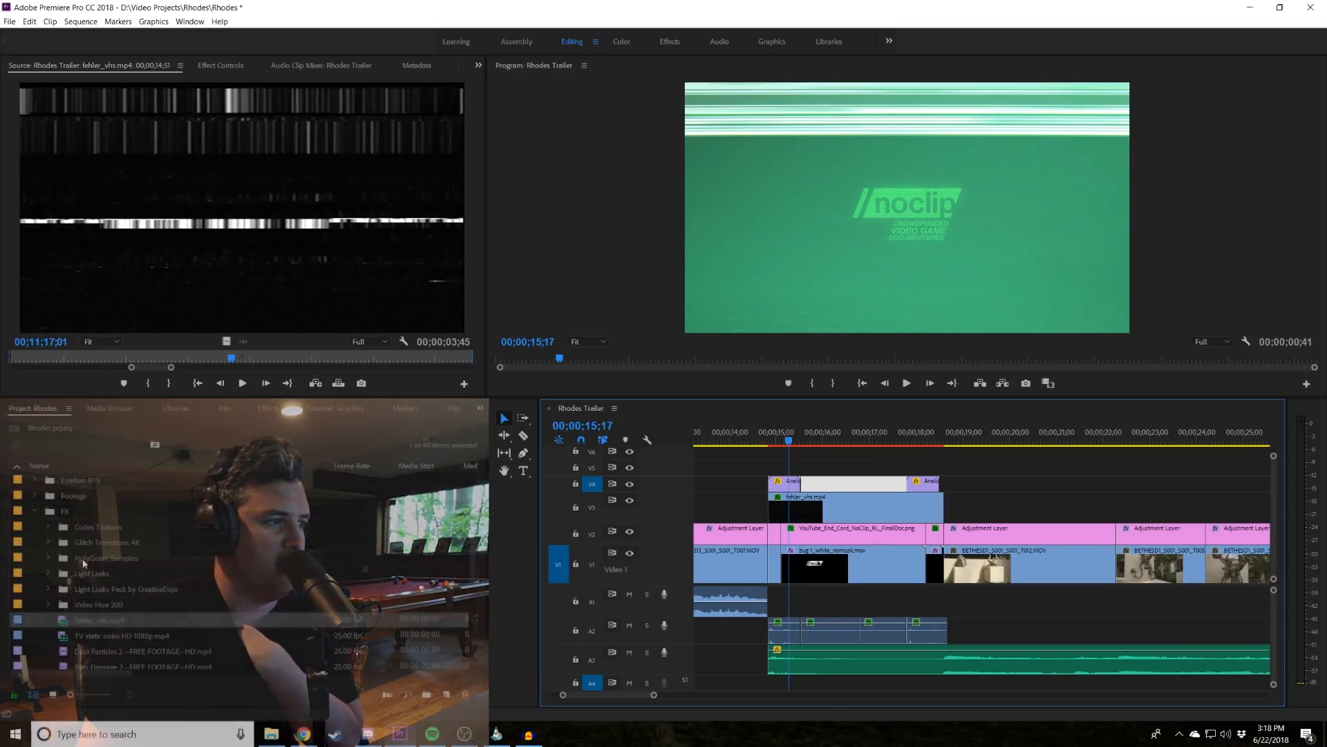
# Expand the Glitch Transitions 4K bin and preview Analogue Glitch 01.mov through Analogue Glitch 05.mov.
pyautogui.click(49, 543)
pyautogui.scroll(-2, 47, 544)
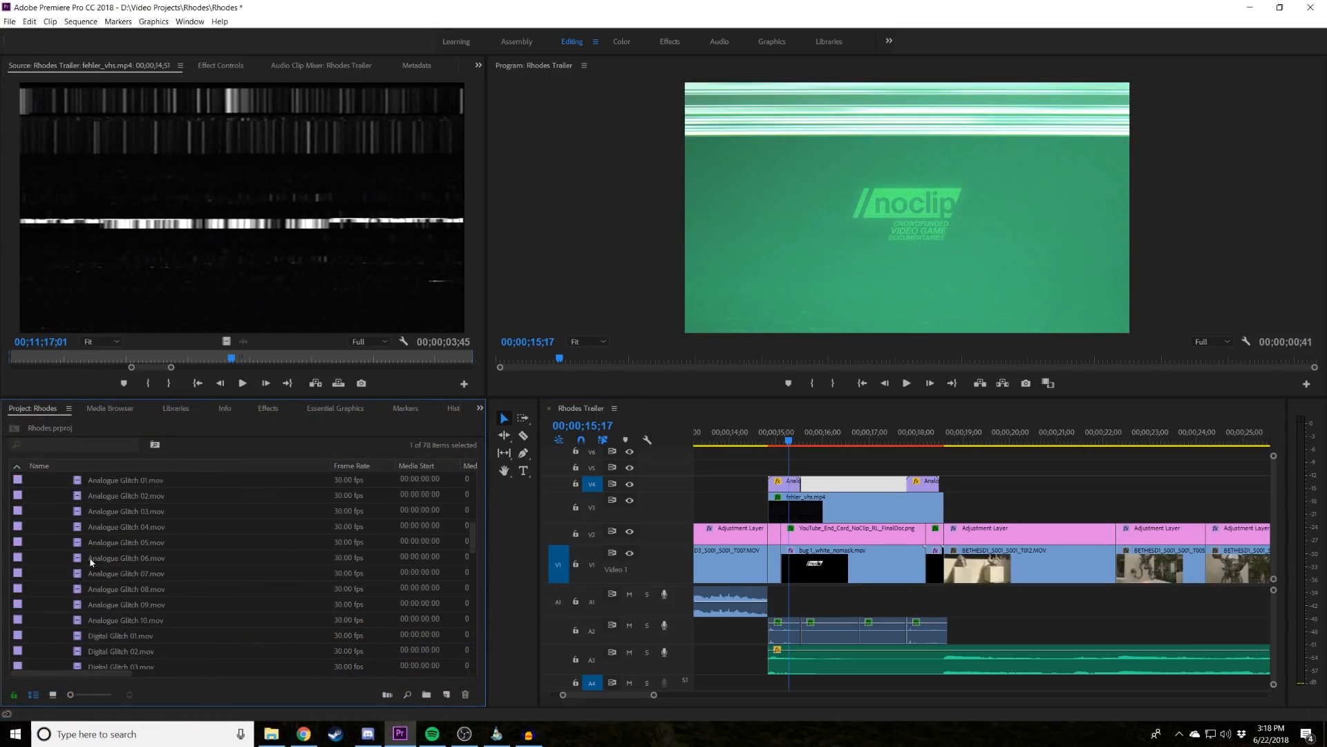
pyautogui.doubleClick(81, 531)
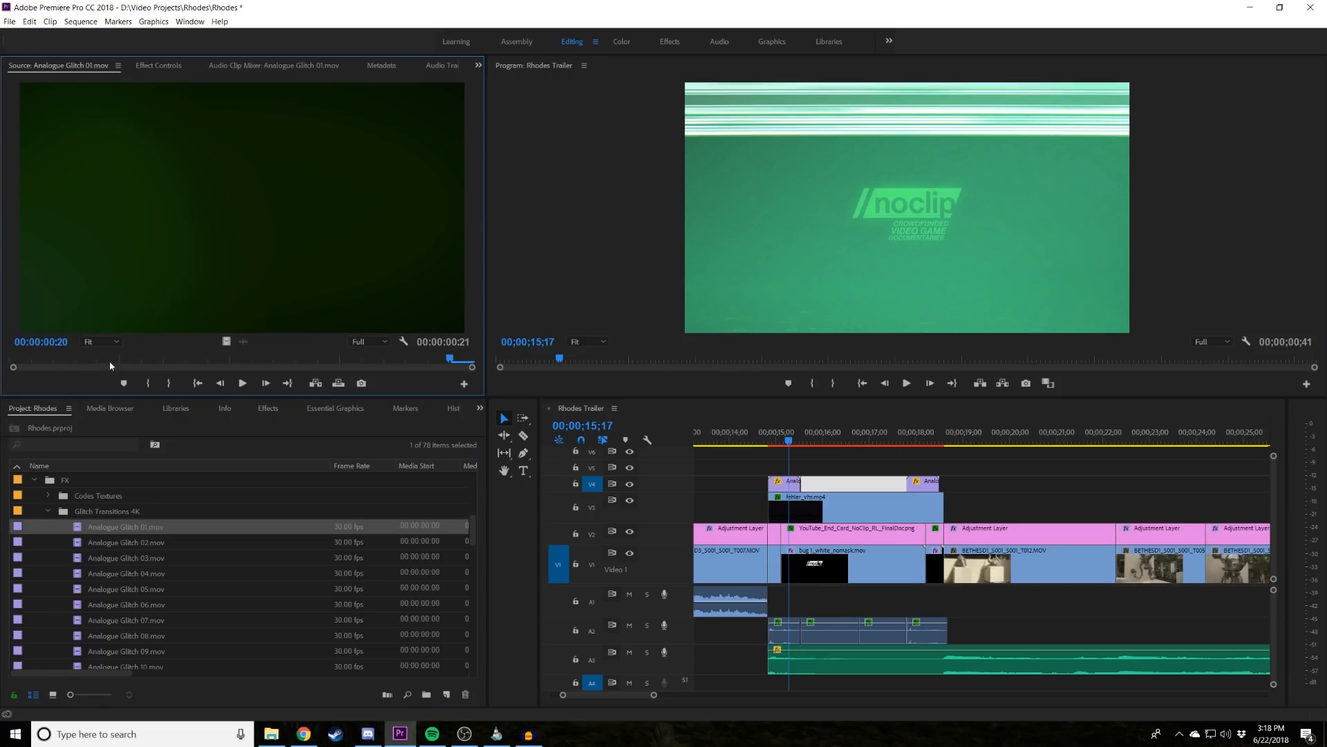
pyautogui.press('space')
pyautogui.doubleClick(82, 541)
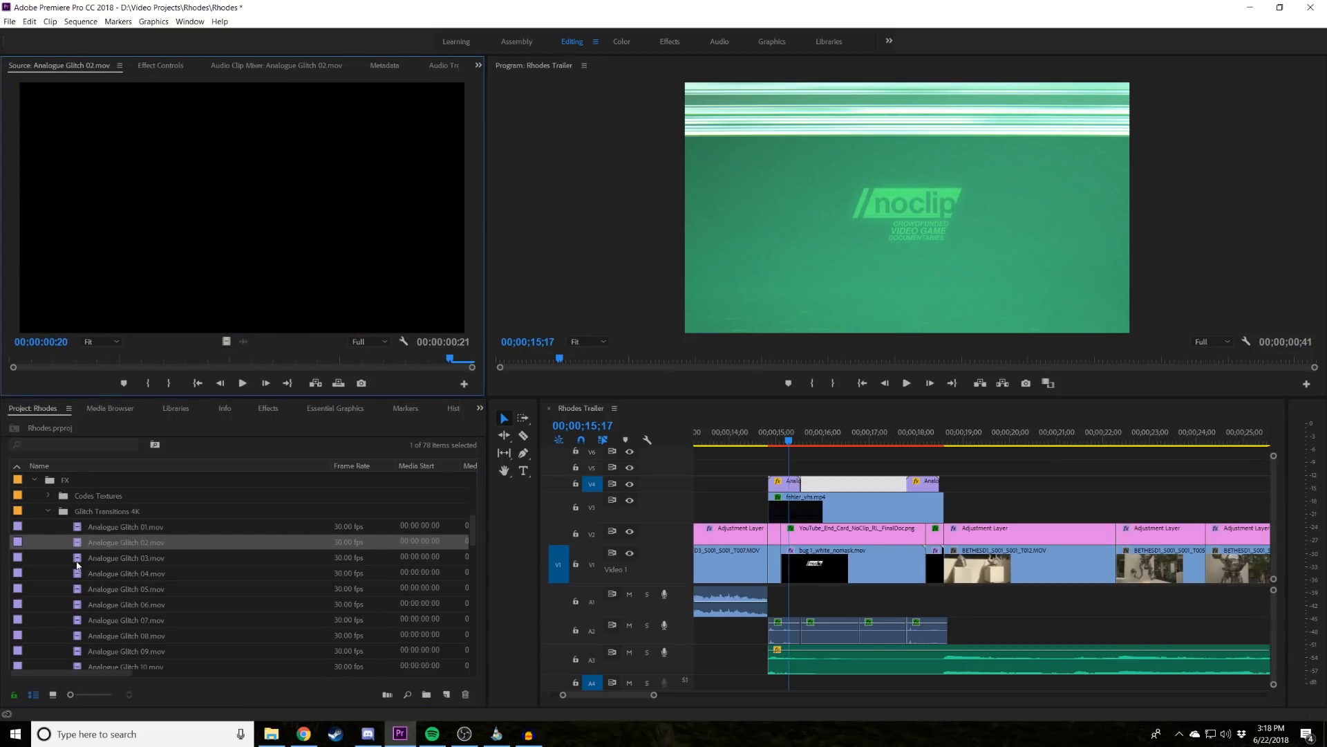
pyautogui.doubleClick(78, 561)
pyautogui.press('space')
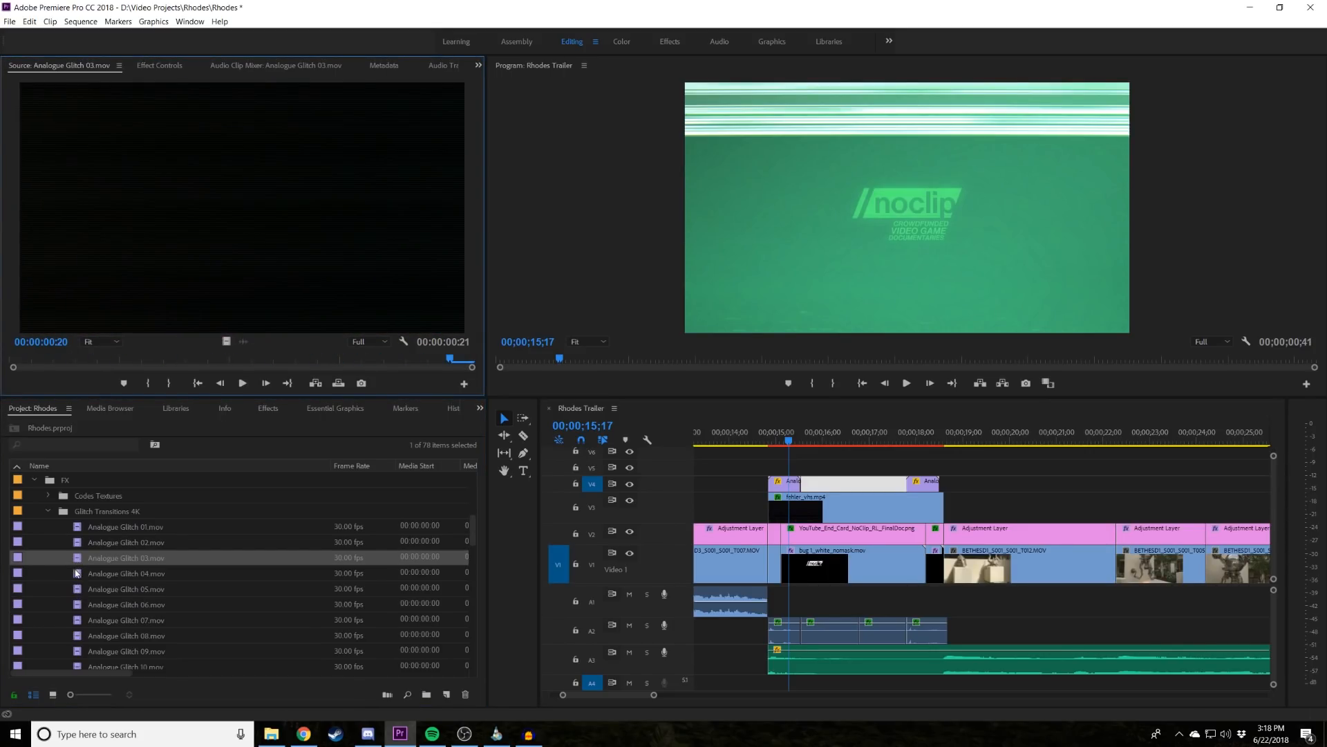
pyautogui.doubleClick(78, 573)
pyautogui.press('space')
pyautogui.doubleClick(78, 590)
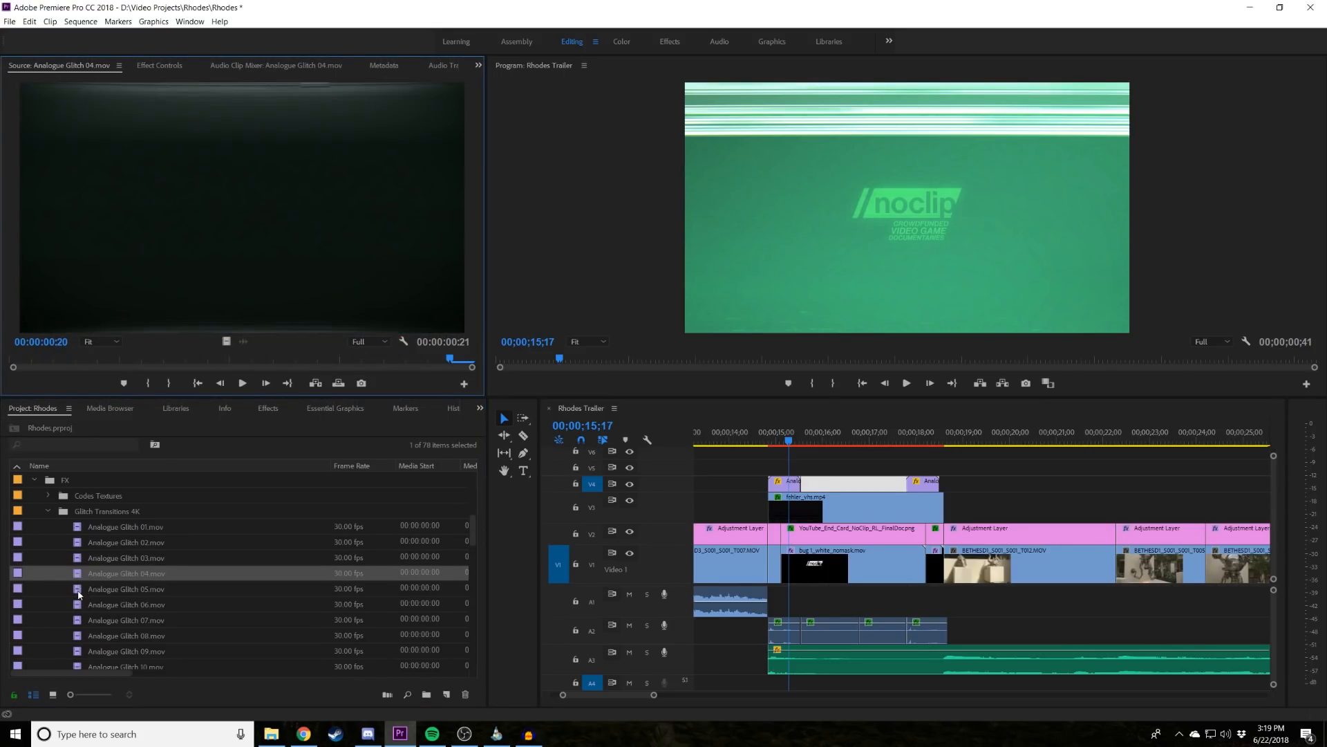
pyautogui.press('space')
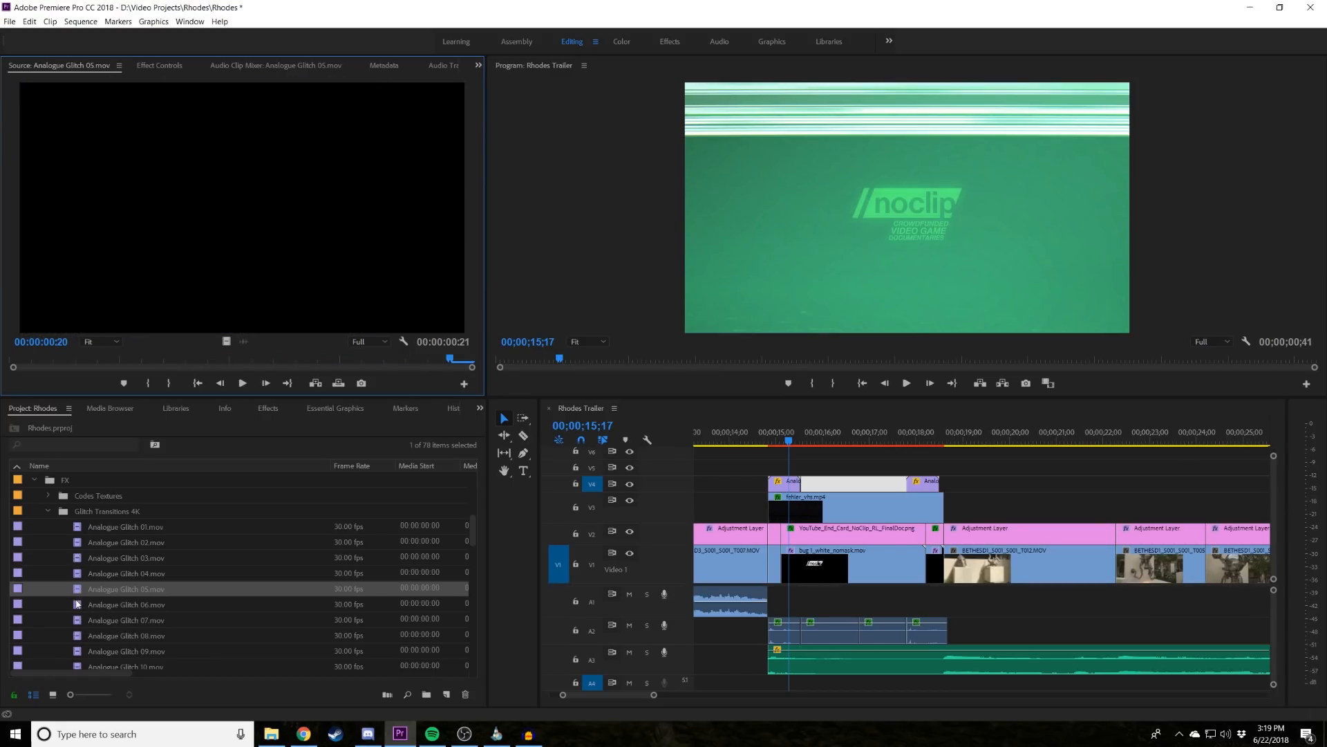
# Preview Analogue Glitch 06.mov through Analogue Glitch 09.mov from the Glitch Transitions 4K bin.
pyautogui.doubleClick(77, 604)
pyautogui.press('space')
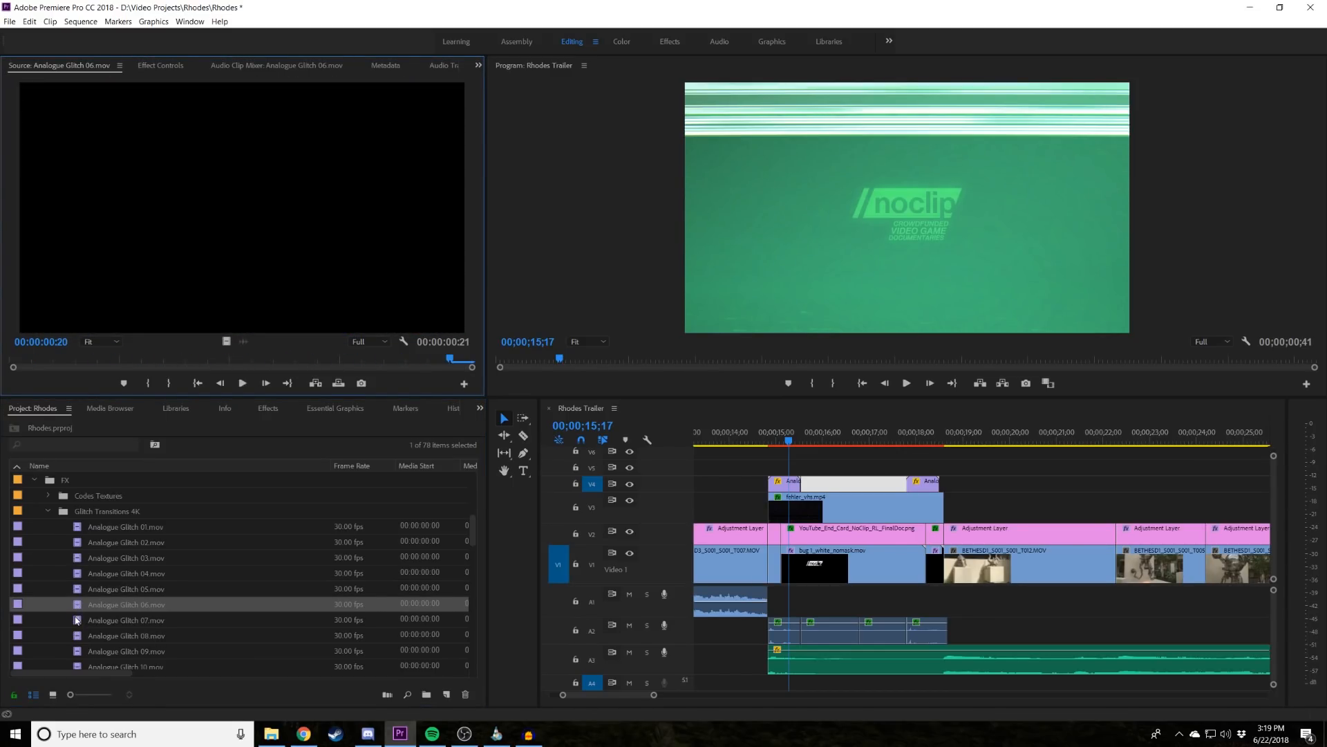
pyautogui.doubleClick(78, 619)
pyautogui.press('space')
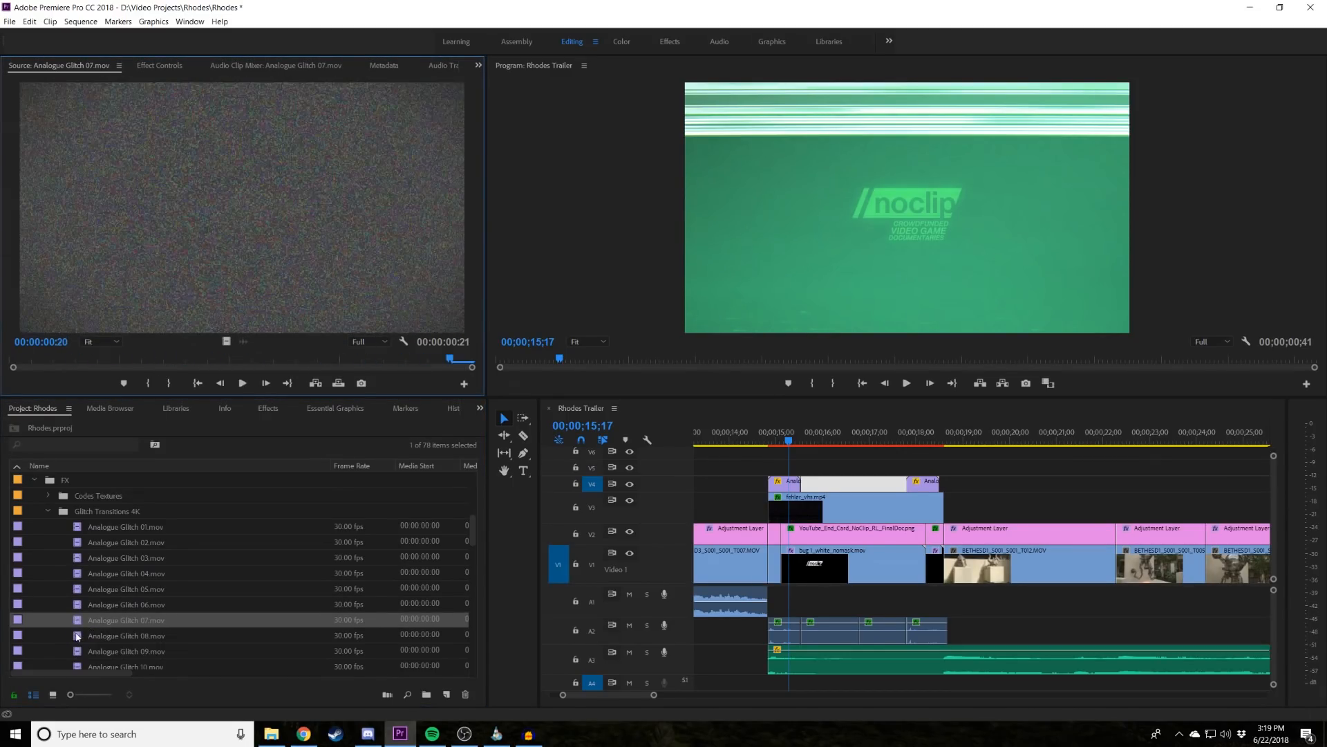
pyautogui.doubleClick(77, 636)
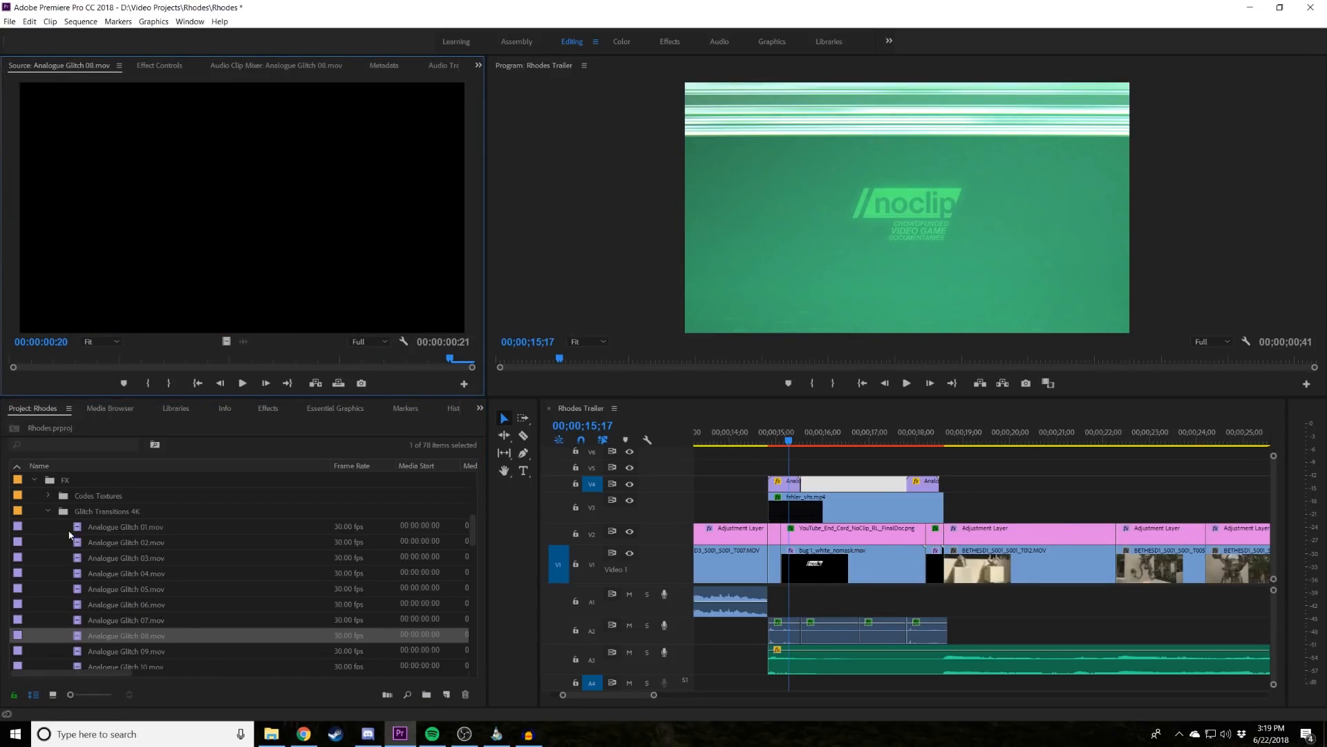
pyautogui.click(78, 557)
pyautogui.doubleClick(77, 650)
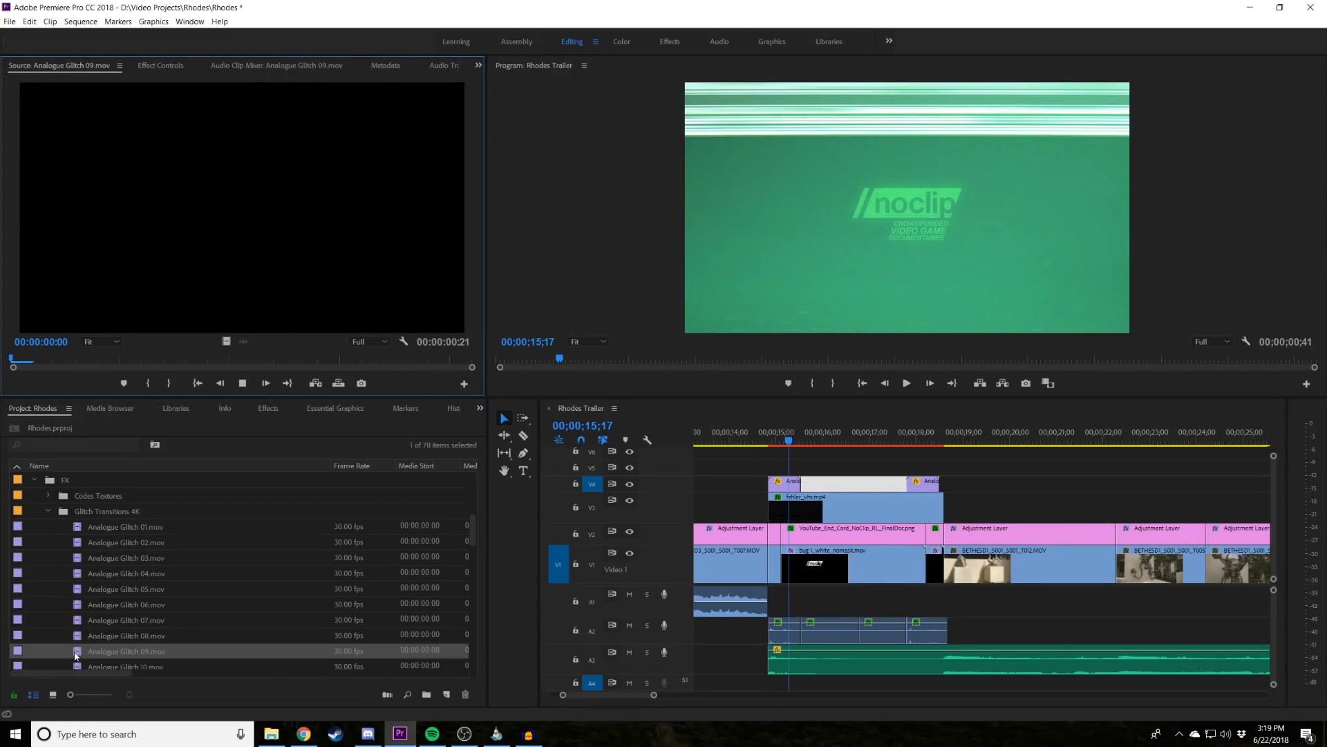
pyautogui.scroll(-2, 82, 626)
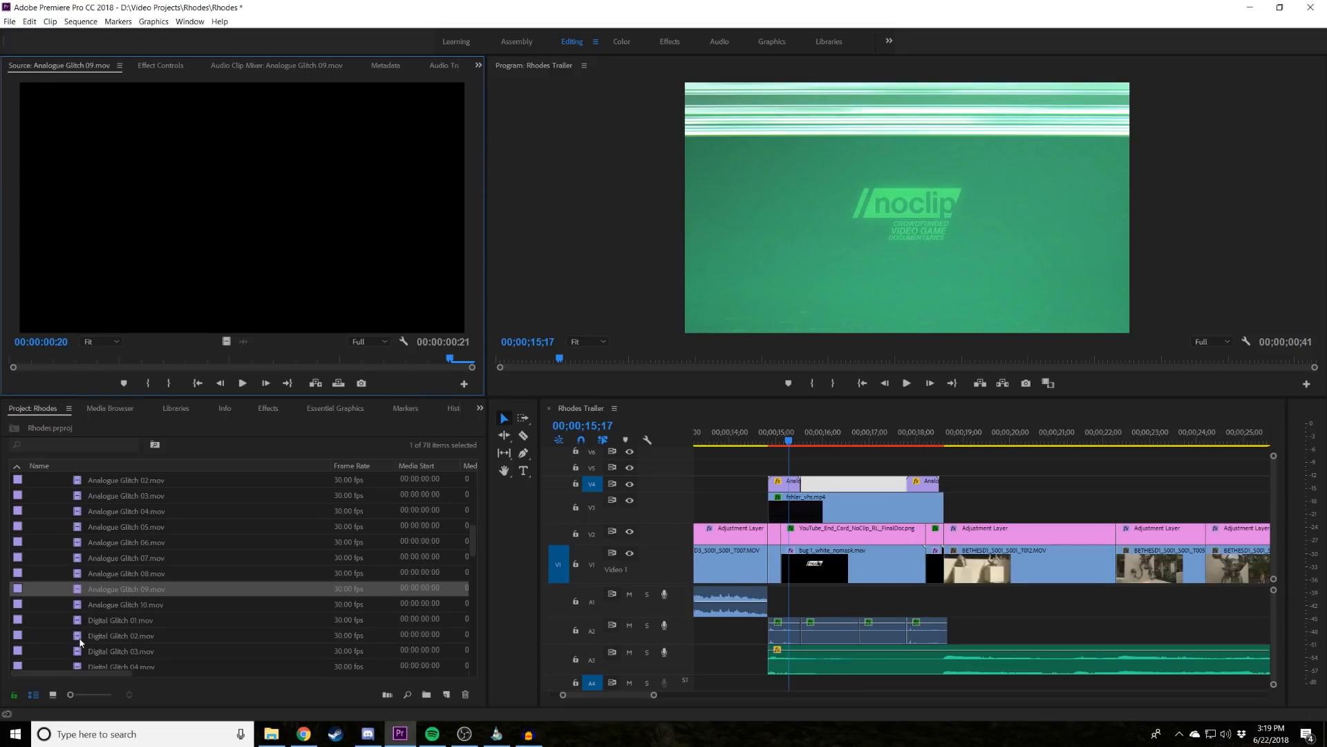
# Preview several Digital Glitch clips from the same bin, including Digital Glitch 05.mov and Digital Glitch 04.mov.
pyautogui.doubleClick(80, 641)
pyautogui.scroll(-2, 81, 642)
pyautogui.doubleClick(81, 641)
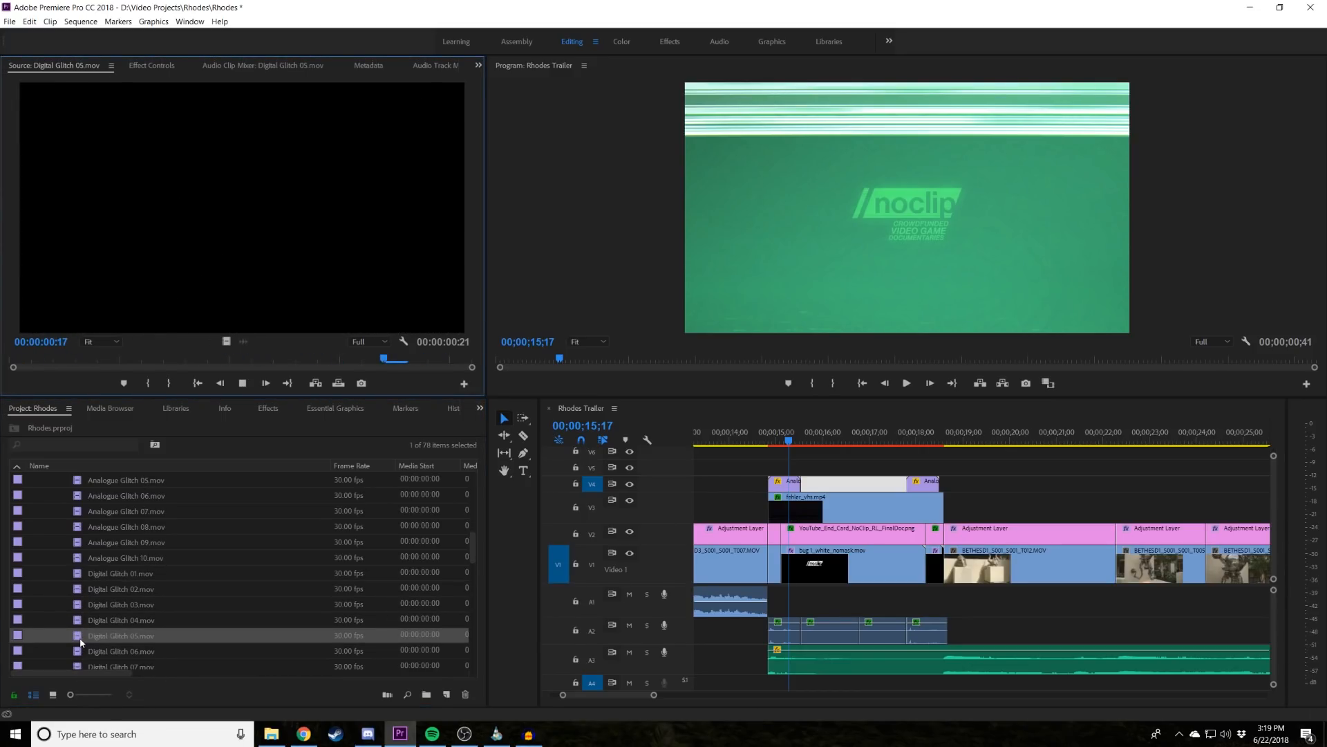
pyautogui.doubleClick(77, 620)
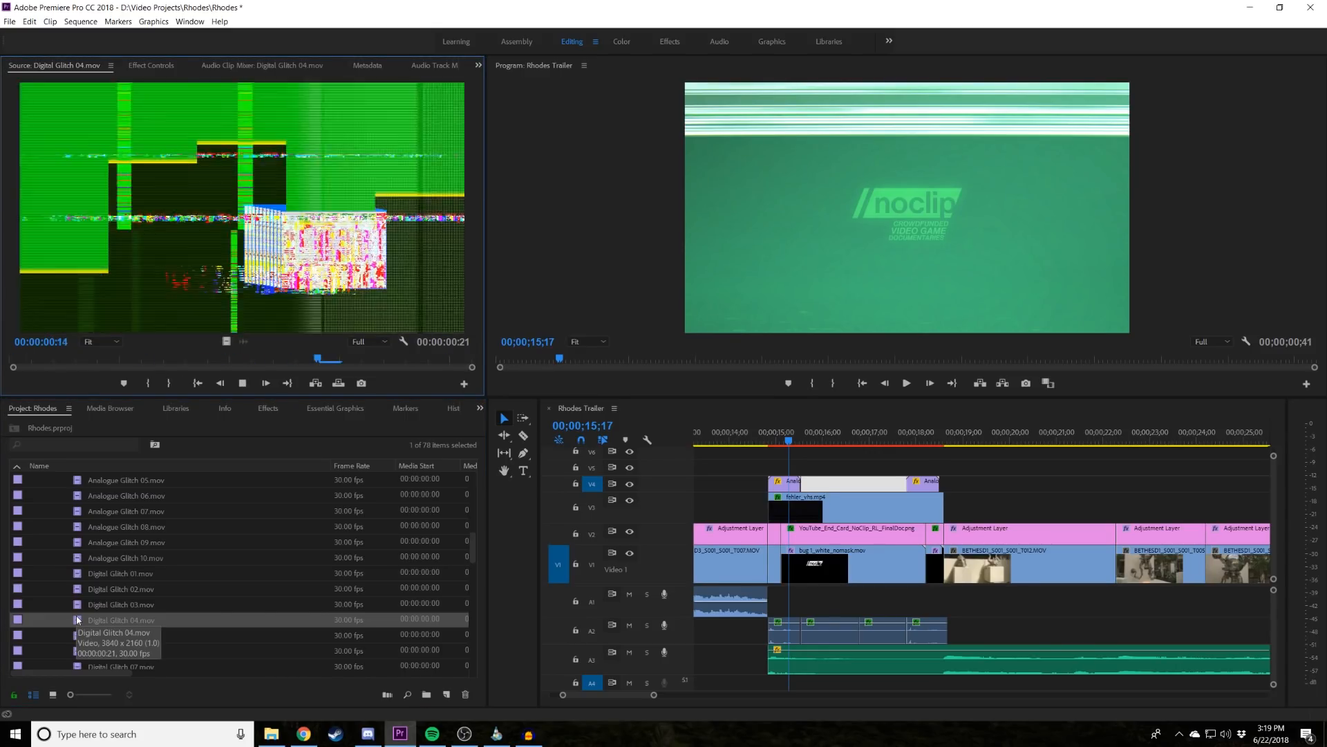
# Place Digital Glitch 04.mov on V4 between the two analogue glitches and set its blend mode to Screen.
pyautogui.moveTo(77, 620); pyautogui.dragTo(828, 482)
pyautogui.moveTo(827, 433); pyautogui.dragTo(836, 442)
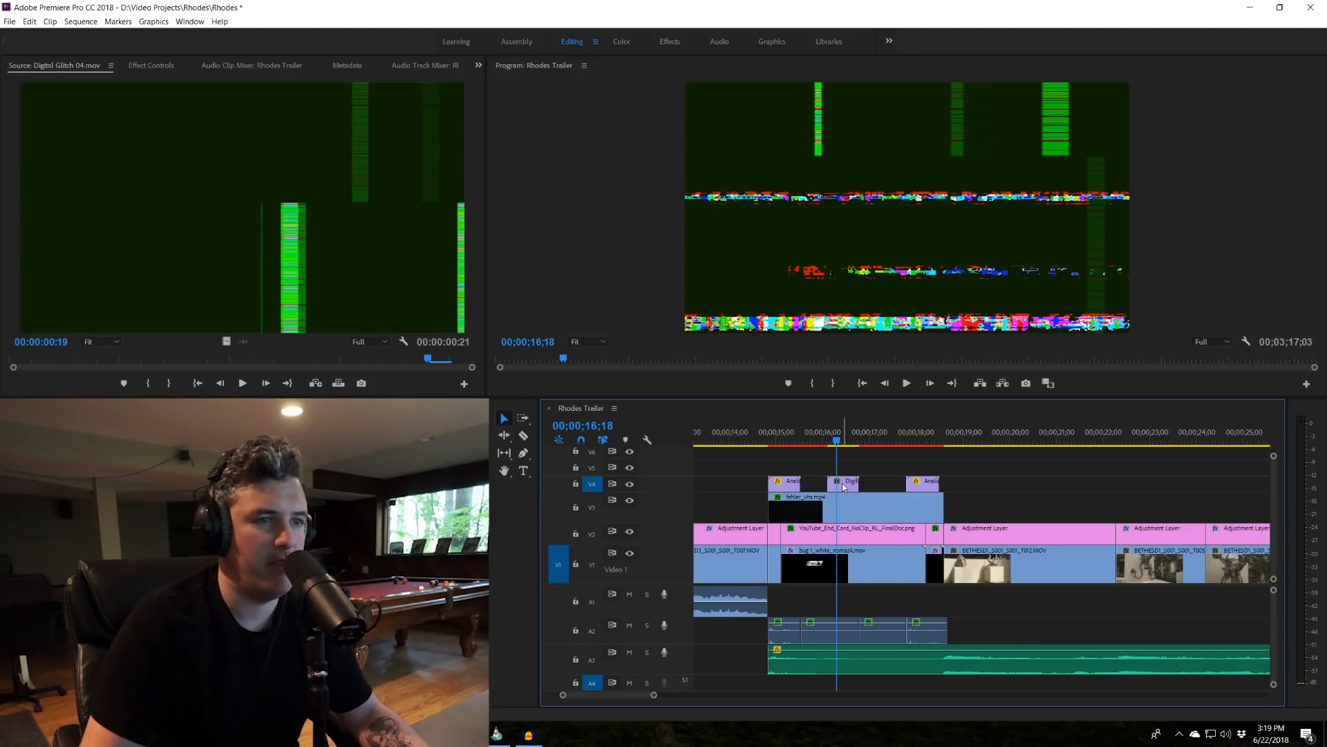
pyautogui.click(151, 65)
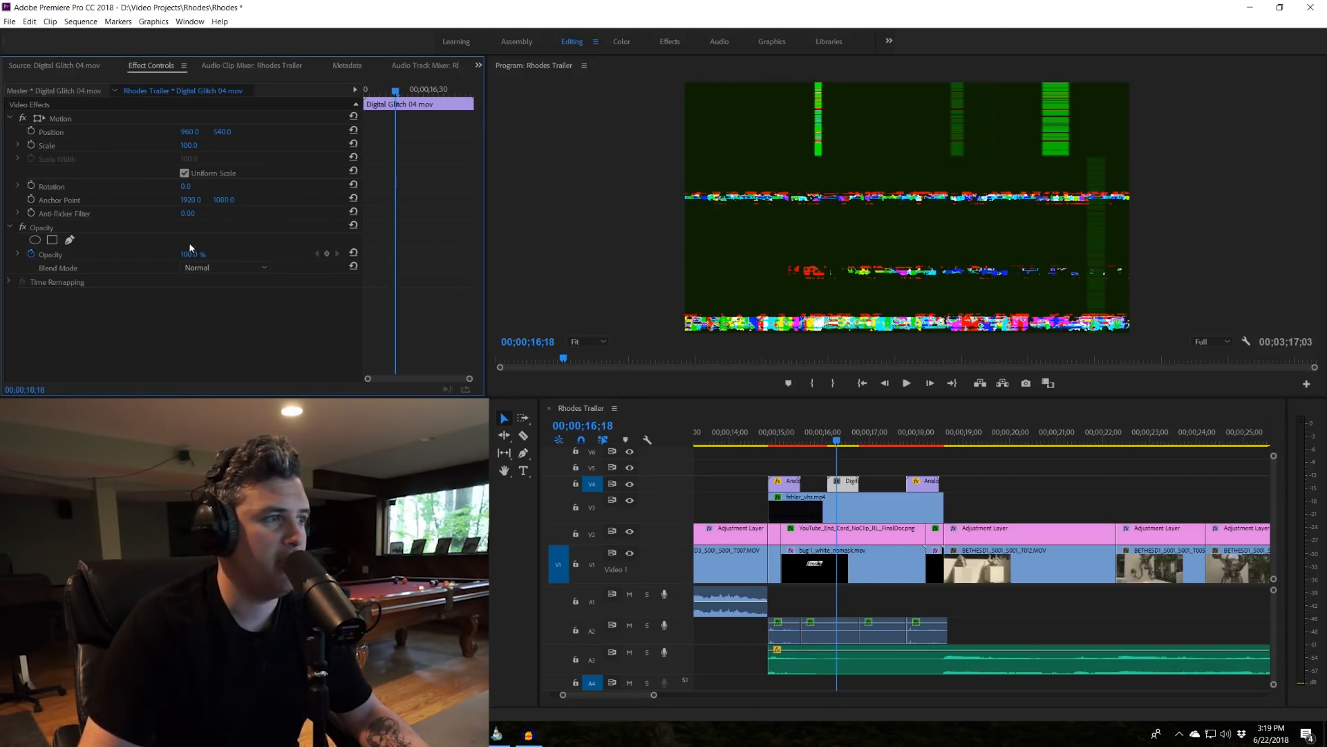
pyautogui.click(203, 268)
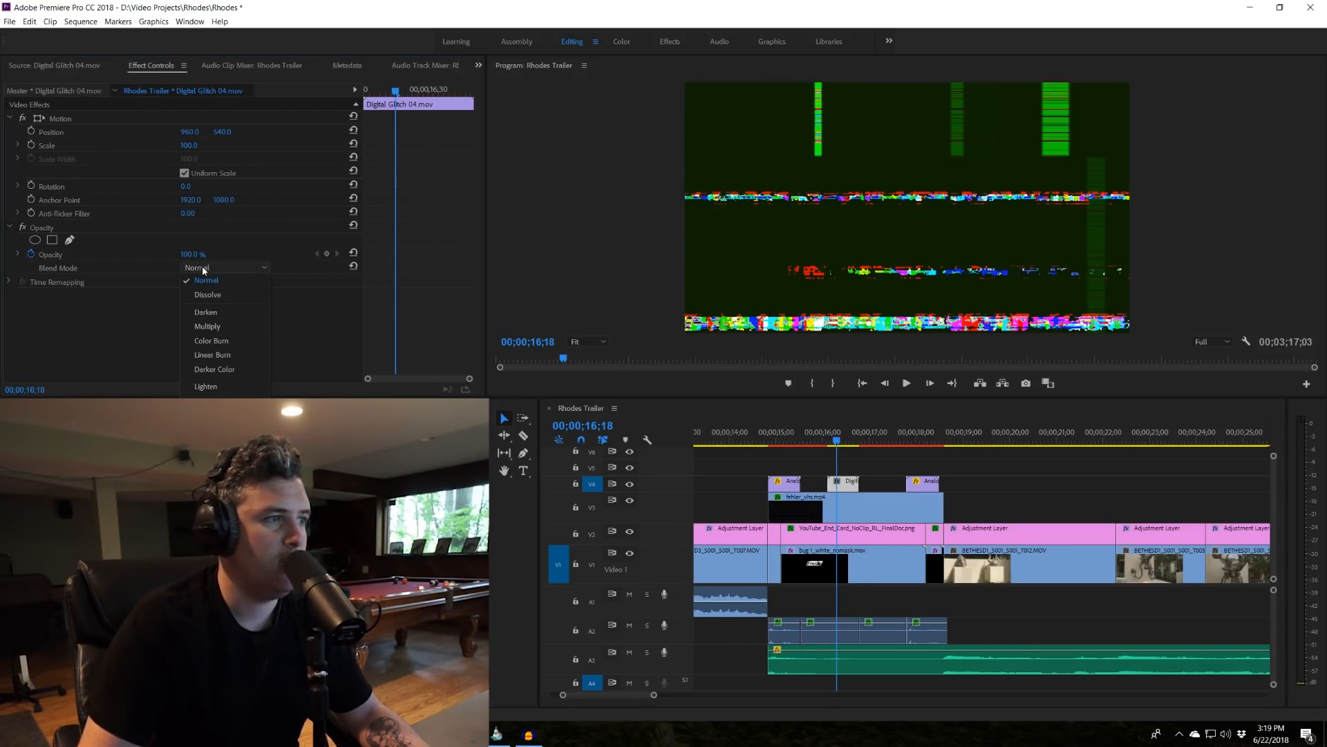
pyautogui.click(207, 401)
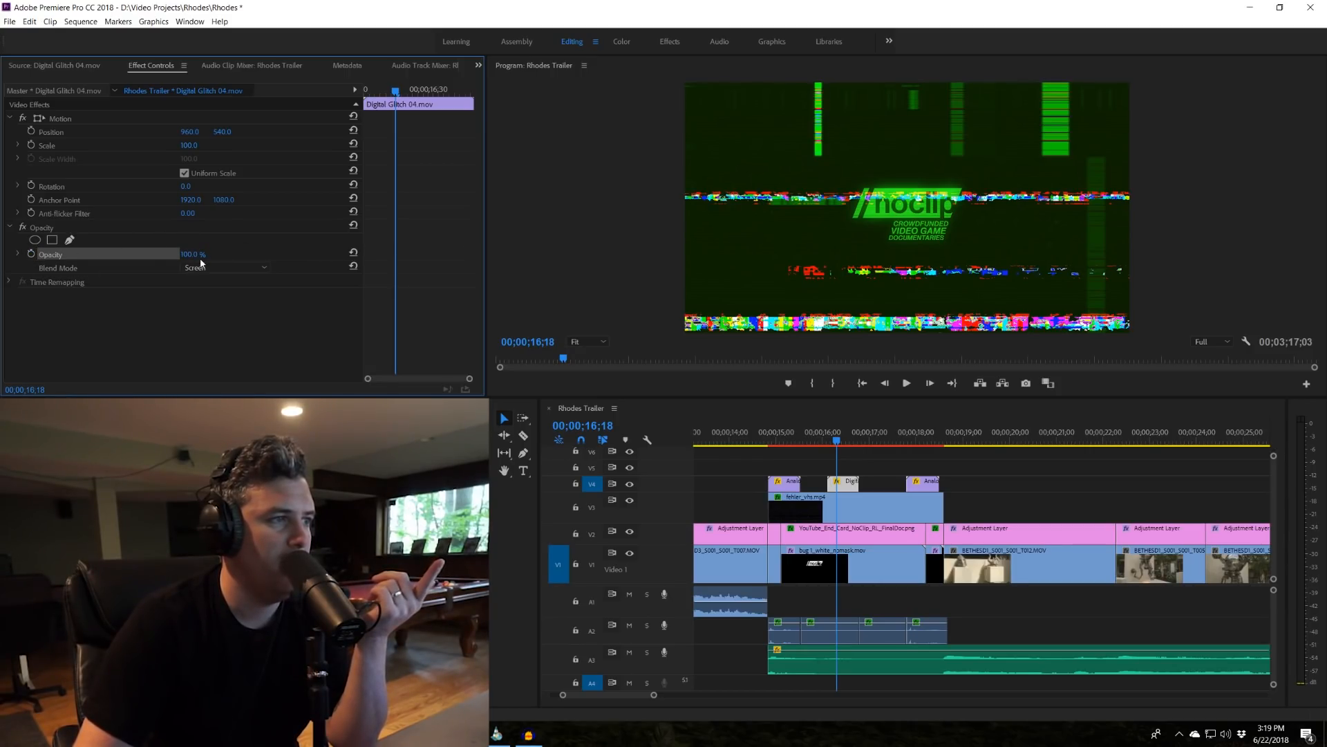
# Lower the Digital Glitch 04.mov clip's opacity to 20% and play the logo section from just before it.
pyautogui.moveTo(192, 254); pyautogui.dragTo(140, 254)
pyautogui.click(825, 442)
pyautogui.moveTo(825, 443); pyautogui.dragTo(820, 443)
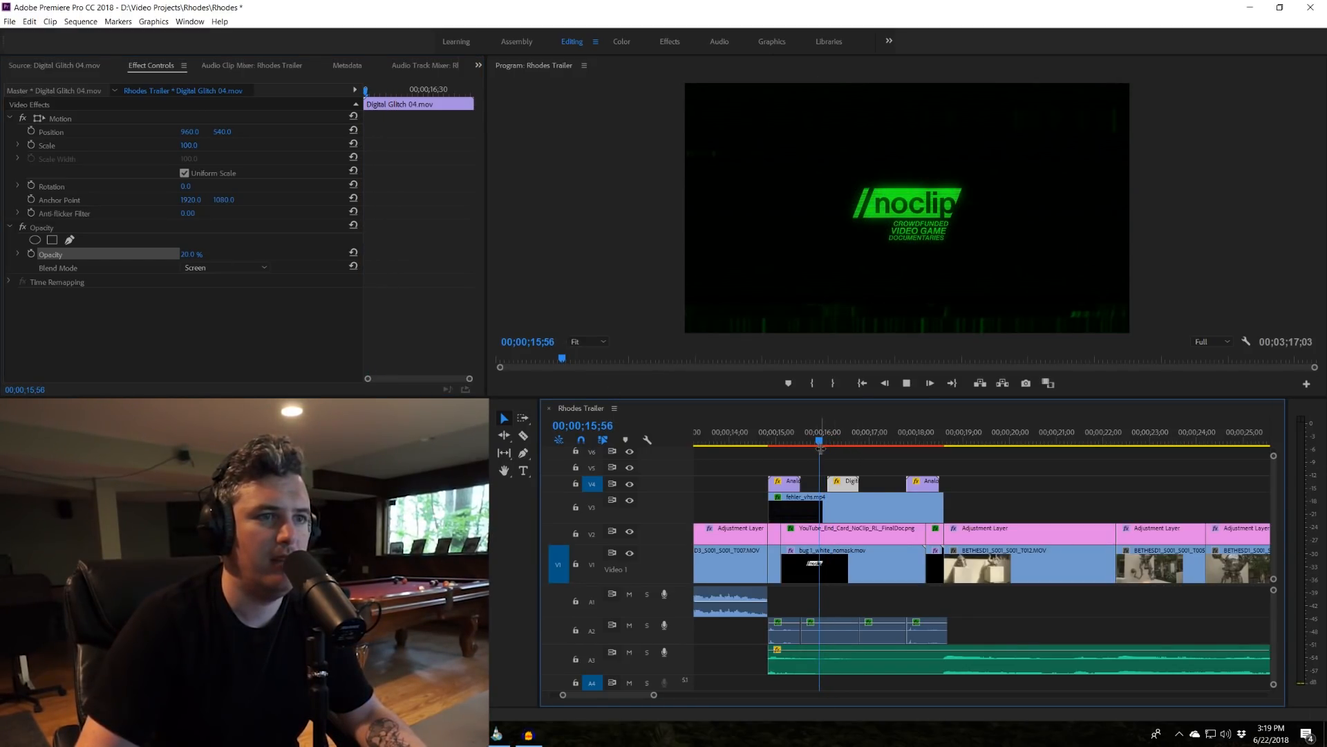
pyautogui.press('space')
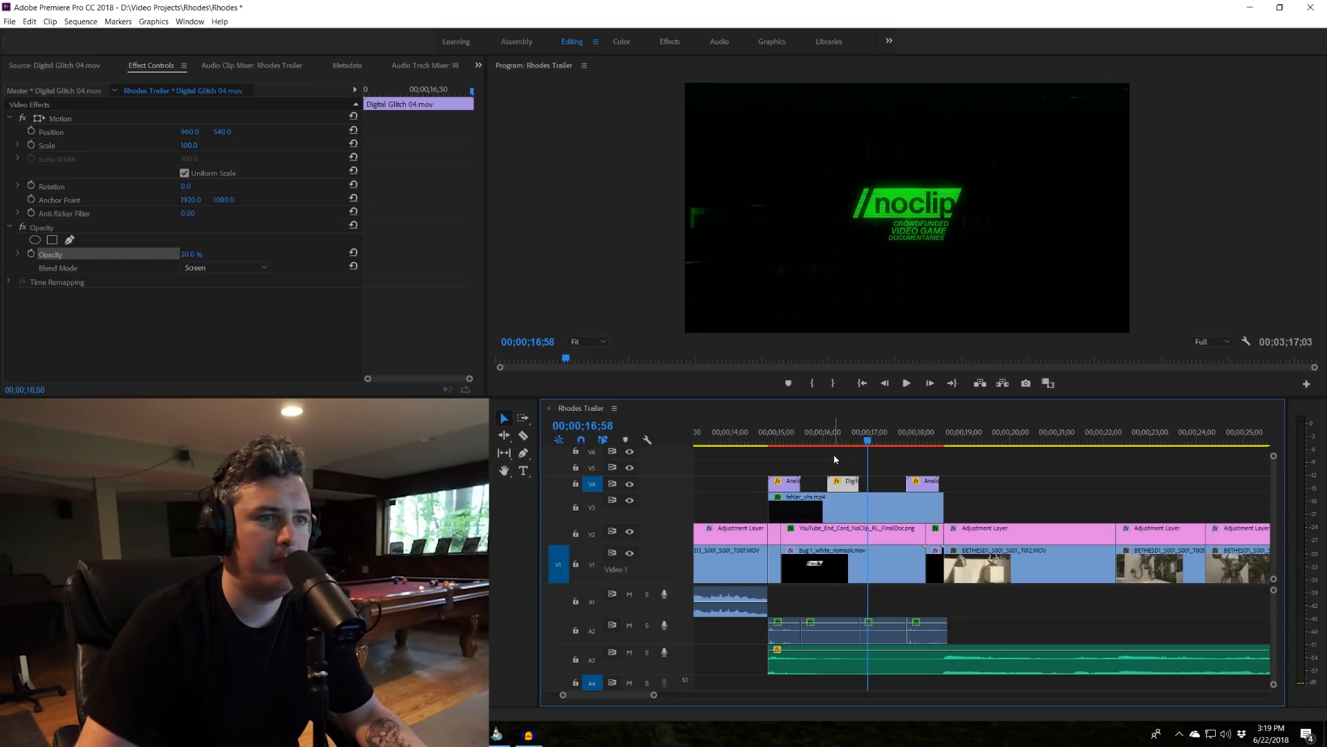
# Set the Digital Glitch 04.mov clip's opacity back to 100% and play the section from 00;00;15;57.
pyautogui.click(839, 443)
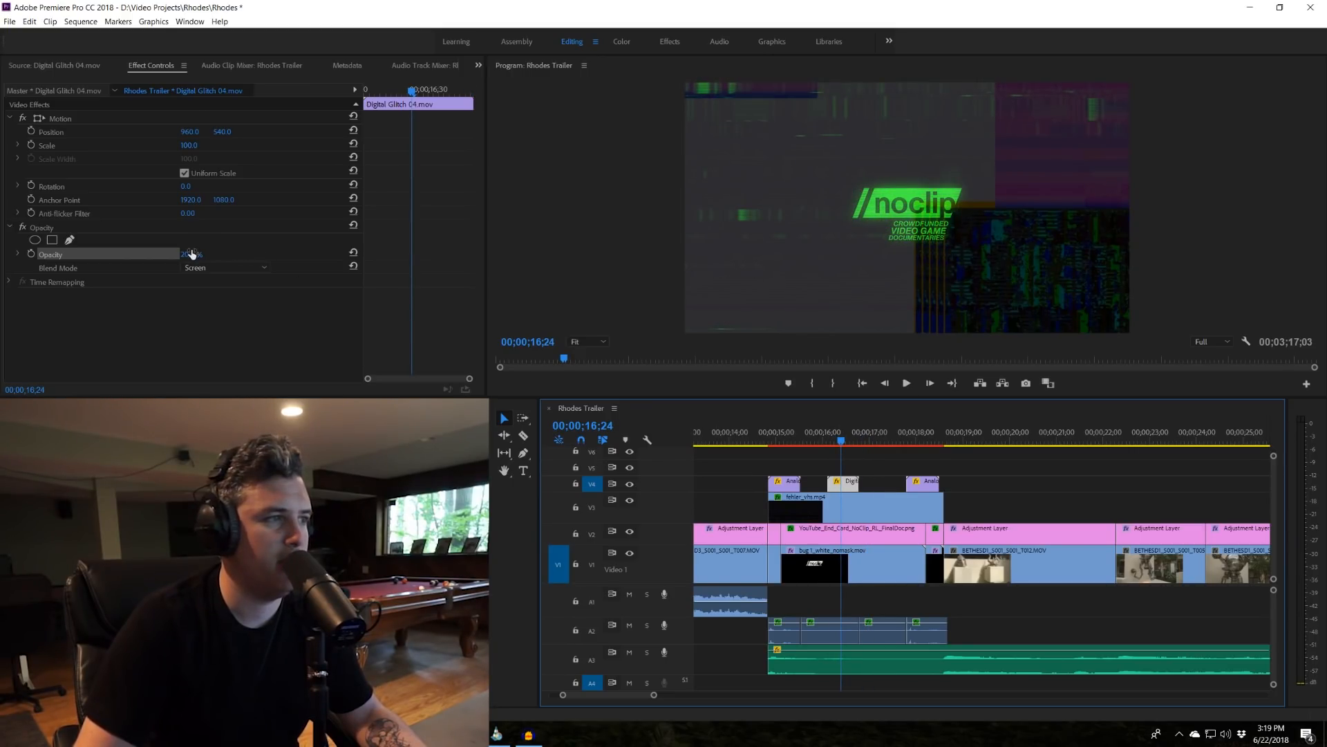
pyautogui.moveTo(192, 253); pyautogui.dragTo(248, 253)
pyautogui.click(823, 439)
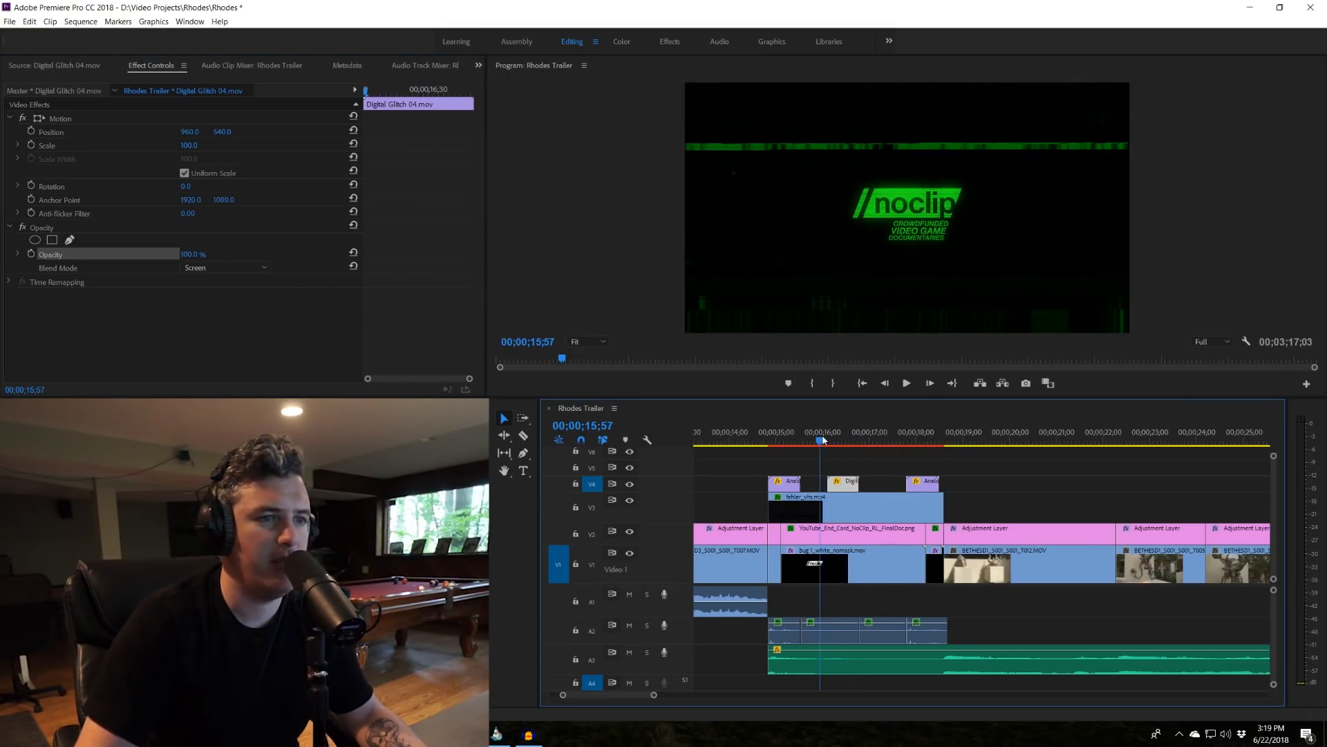
pyautogui.press('space')
pyautogui.press('space')
# Delete the Digital Glitch 04.mov clip from V4.
pyautogui.click(836, 458)
pyautogui.click(838, 481)
pyautogui.press('Delete')
# Inspect the closing and opening V4 glitches, opening Analogue Glitch 01.mov and Analogue Glitch 04.mov as source footage.
pyautogui.click(790, 434)
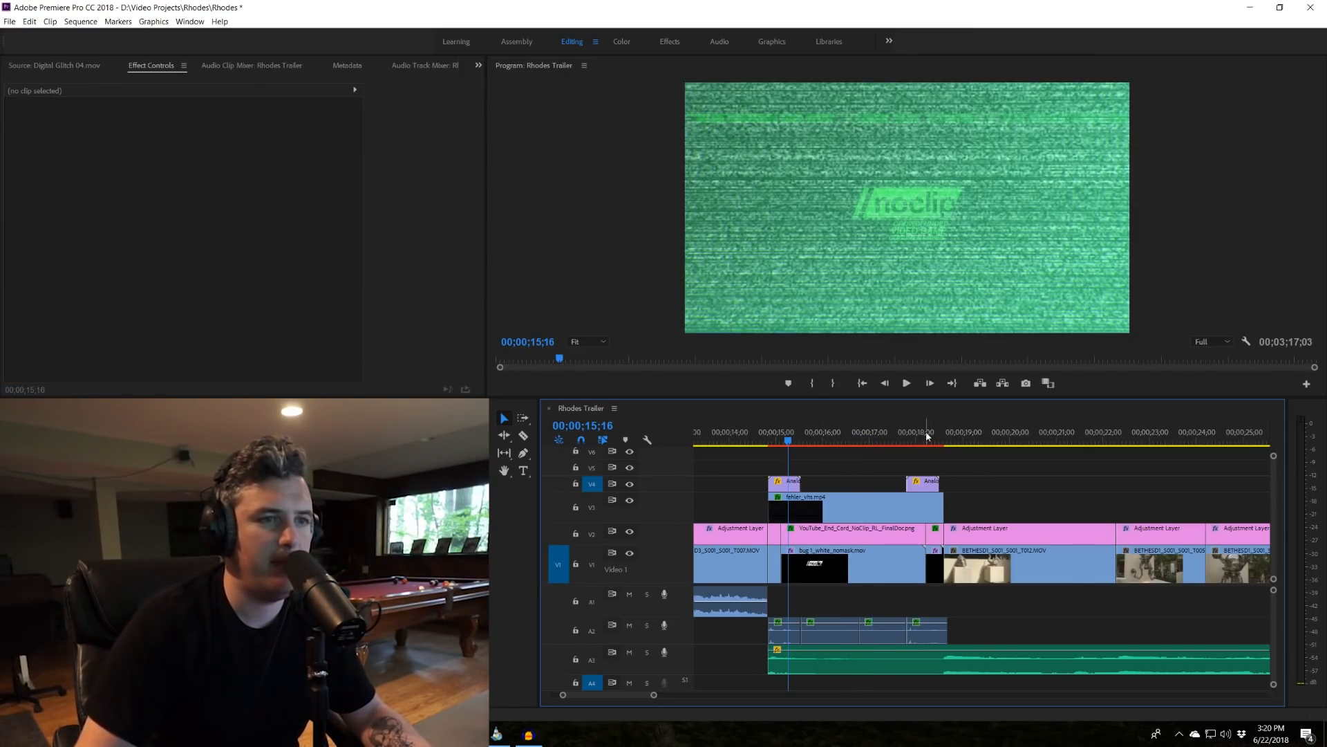
pyautogui.click(927, 435)
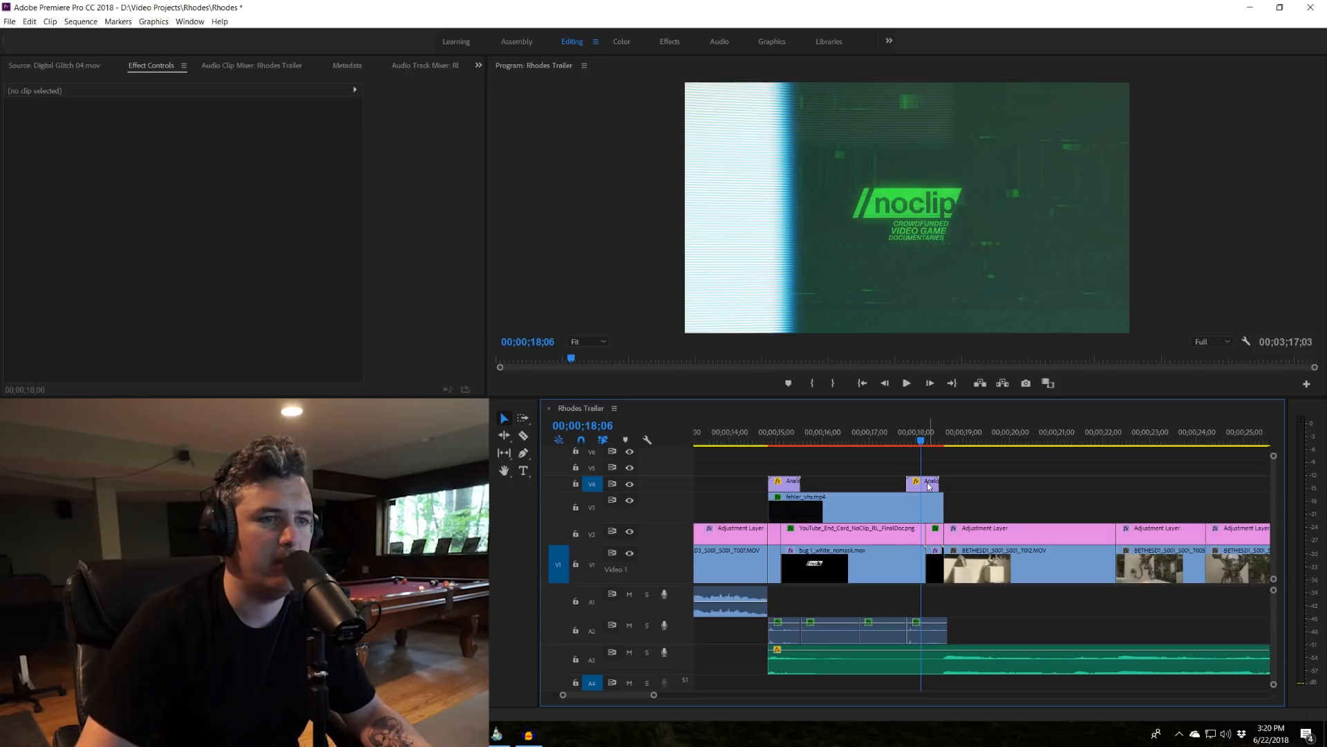
pyautogui.doubleClick(925, 483)
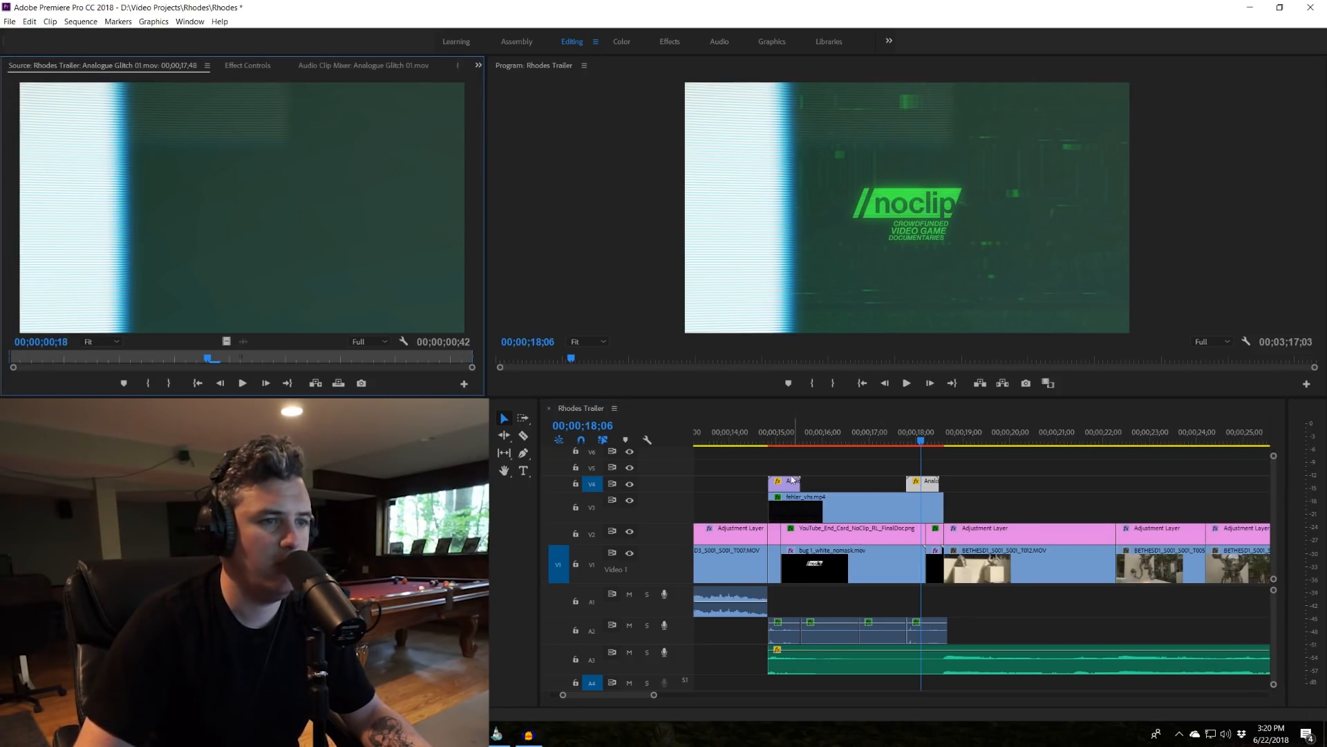
pyautogui.doubleClick(793, 480)
# Play the logo section through to the closing glitch, then return the playhead to 00;00;15;55.
pyautogui.moveTo(930, 437); pyautogui.dragTo(765, 456)
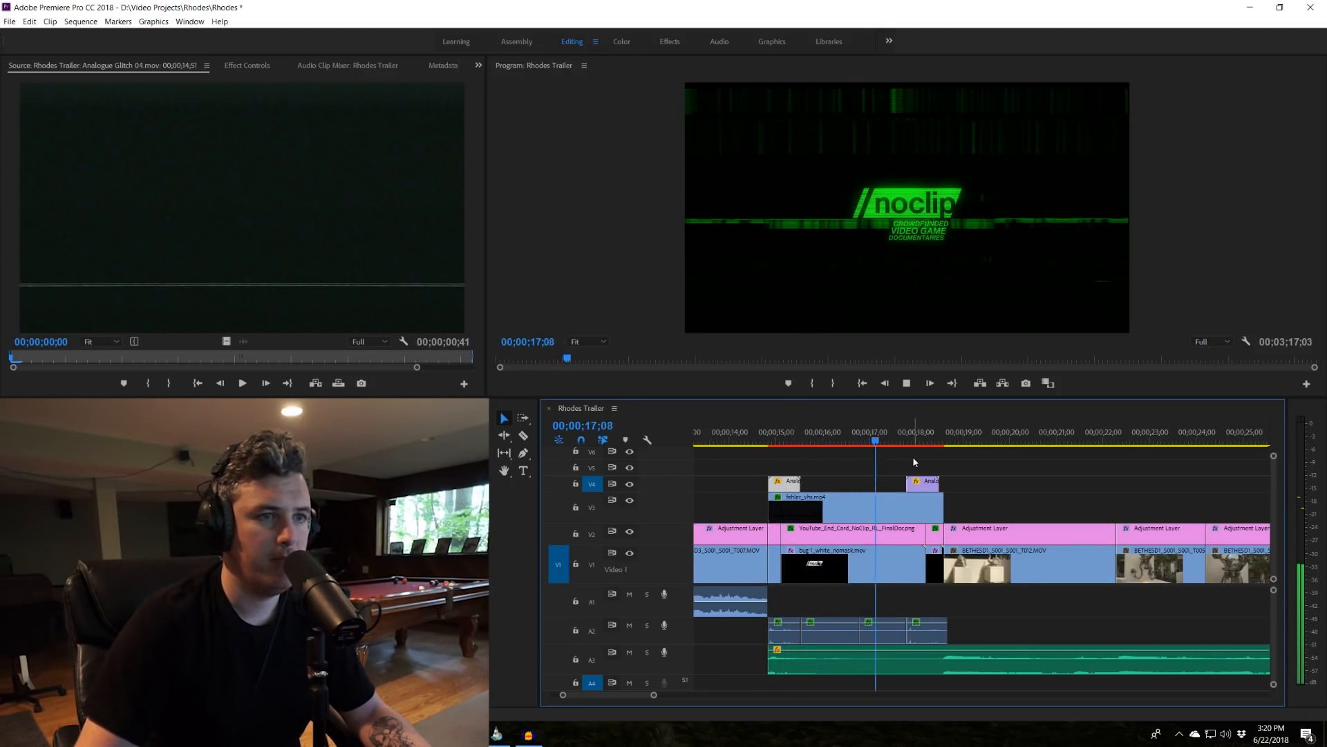
pyautogui.press('space')
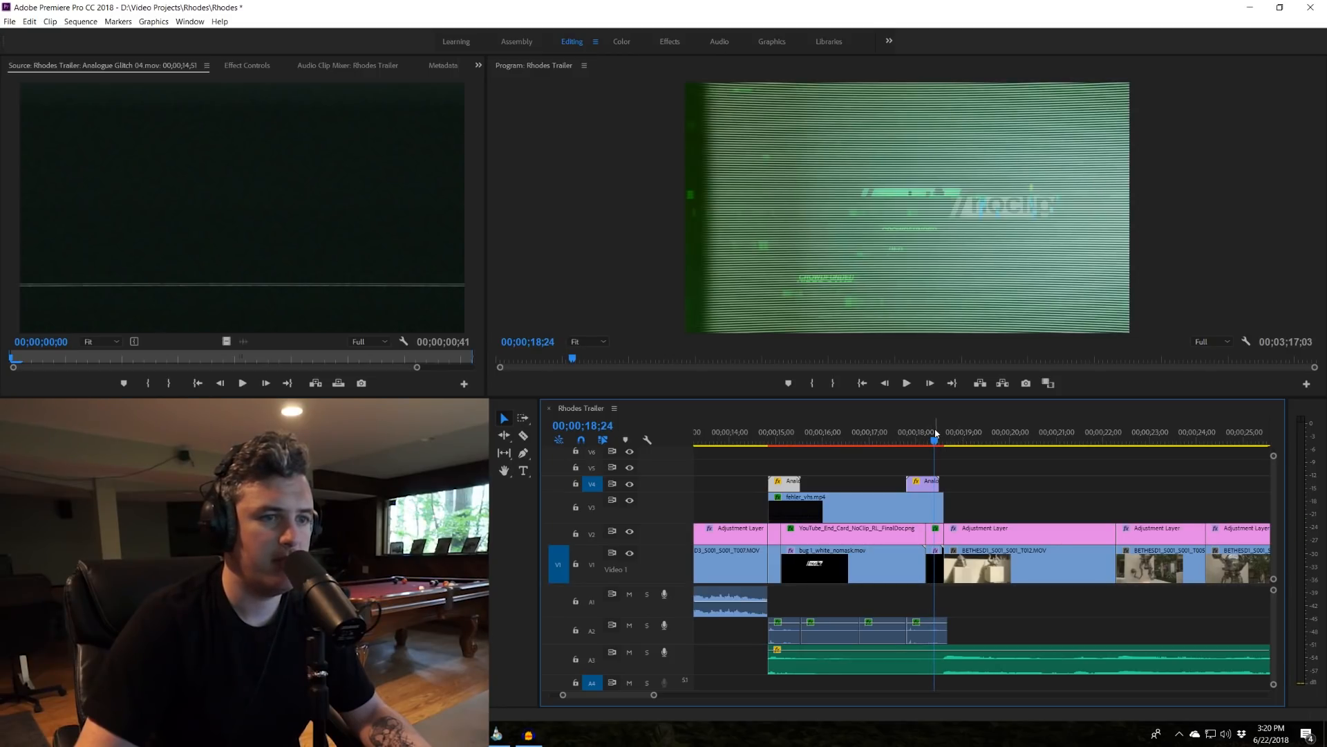
pyautogui.moveTo(934, 440); pyautogui.dragTo(871, 440)
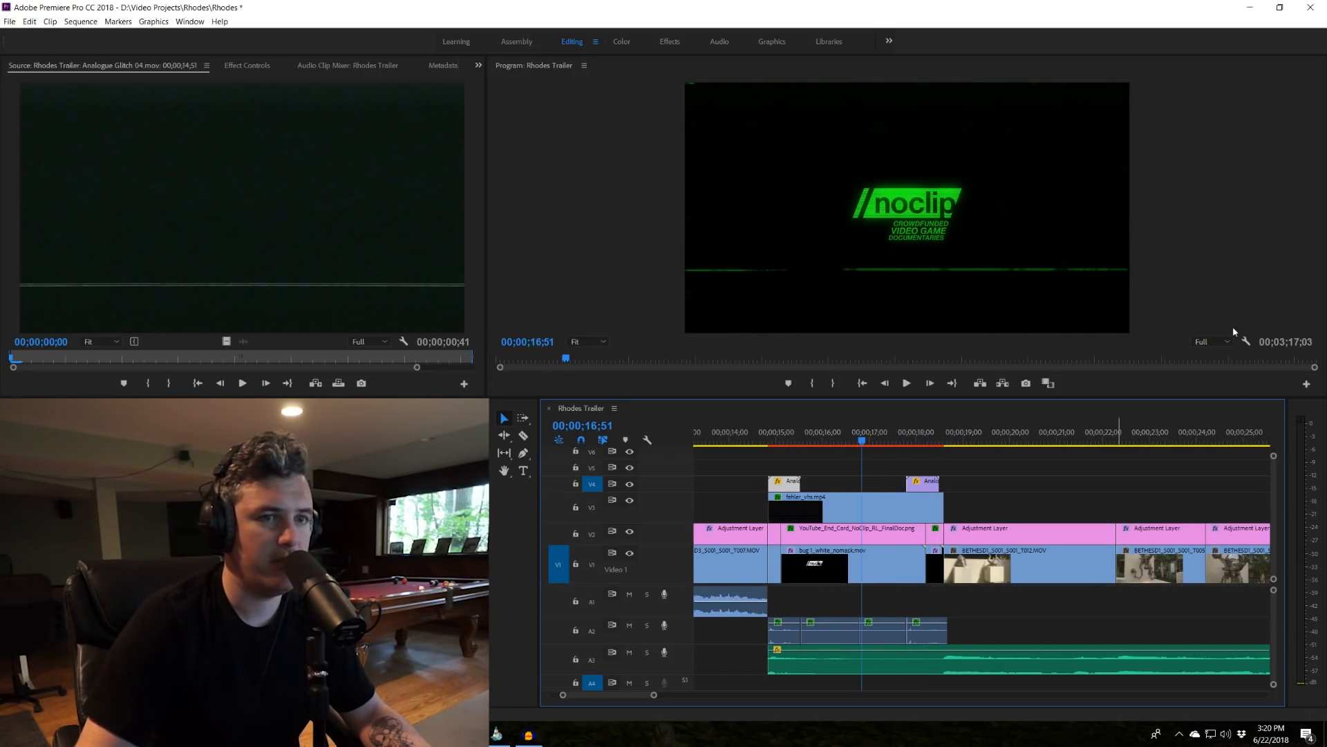
pyautogui.click(1209, 343)
pyautogui.moveTo(851, 437); pyautogui.dragTo(820, 445)
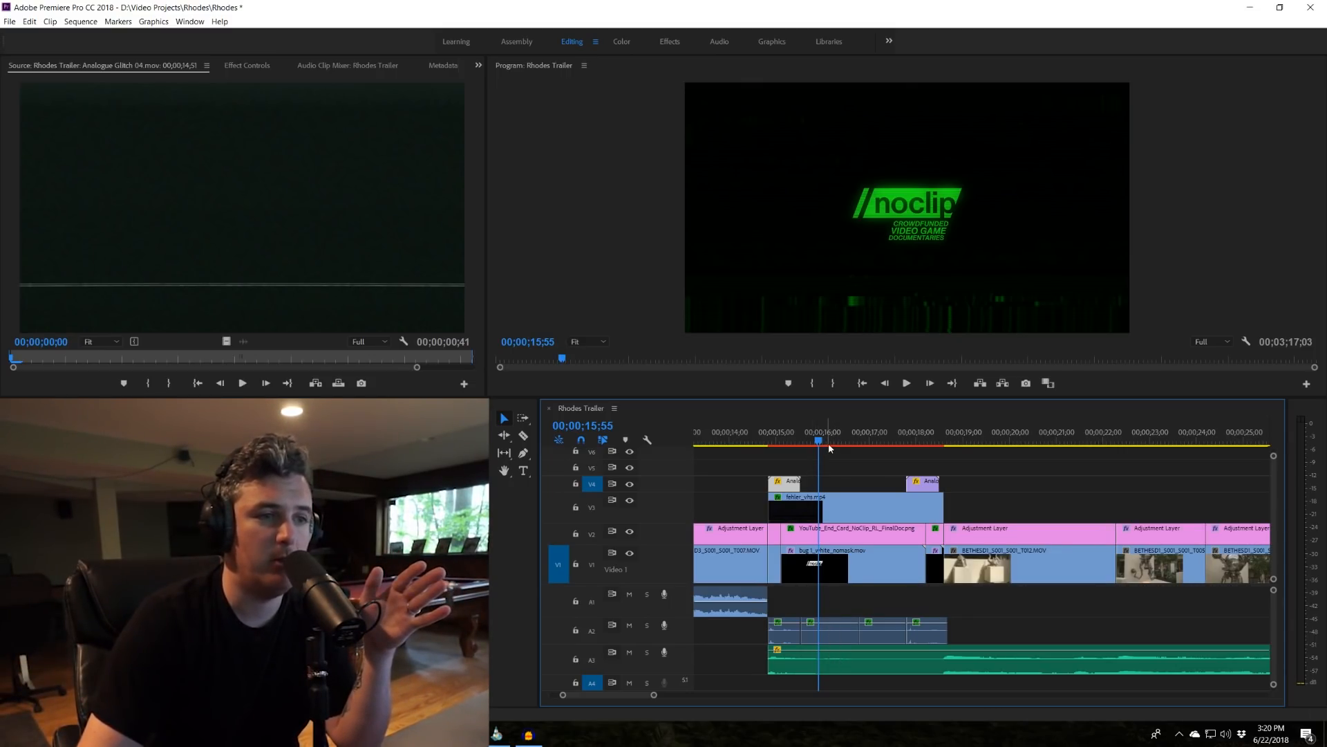
# Open the ghost4-sounds1.mp4 clip from A2 as source footage and audition its sound around 00;02;01;26.
pyautogui.doubleClick(827, 631)
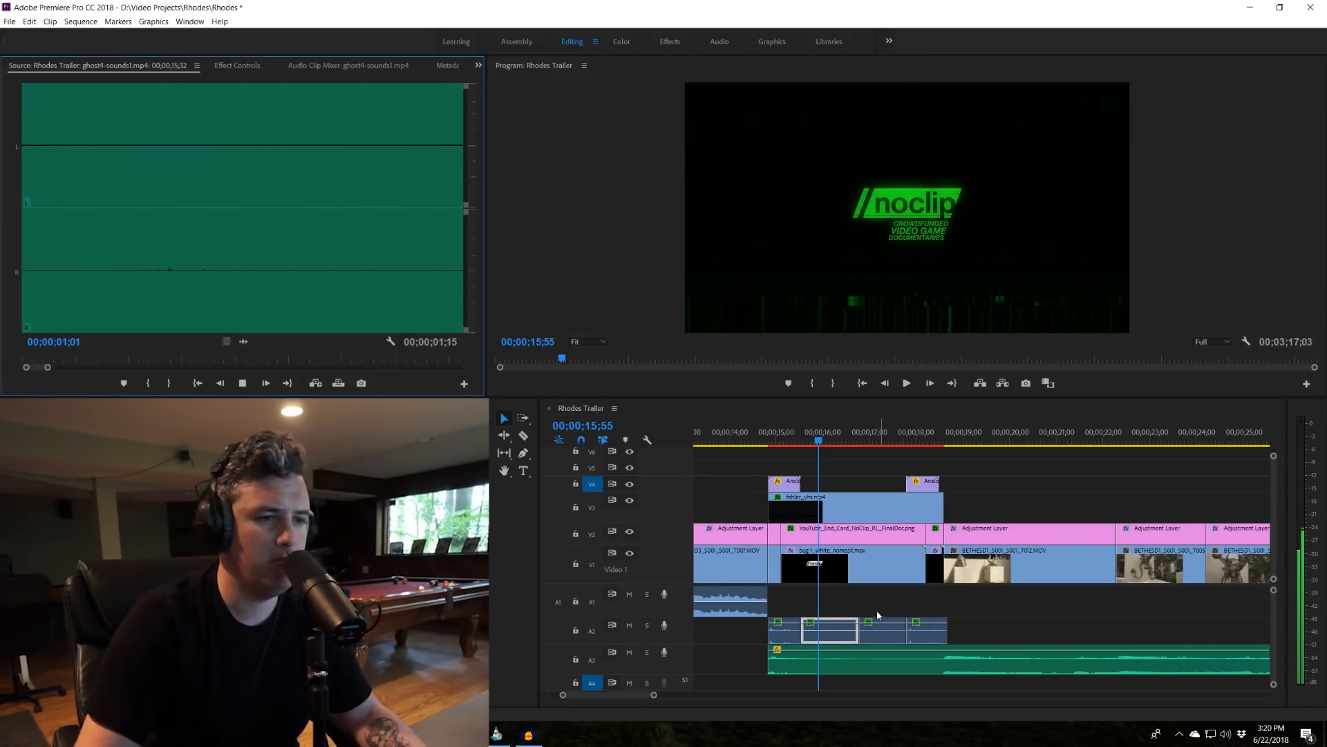
pyautogui.press('space')
pyautogui.doubleClick(842, 633)
pyautogui.press('space')
pyautogui.press('space')
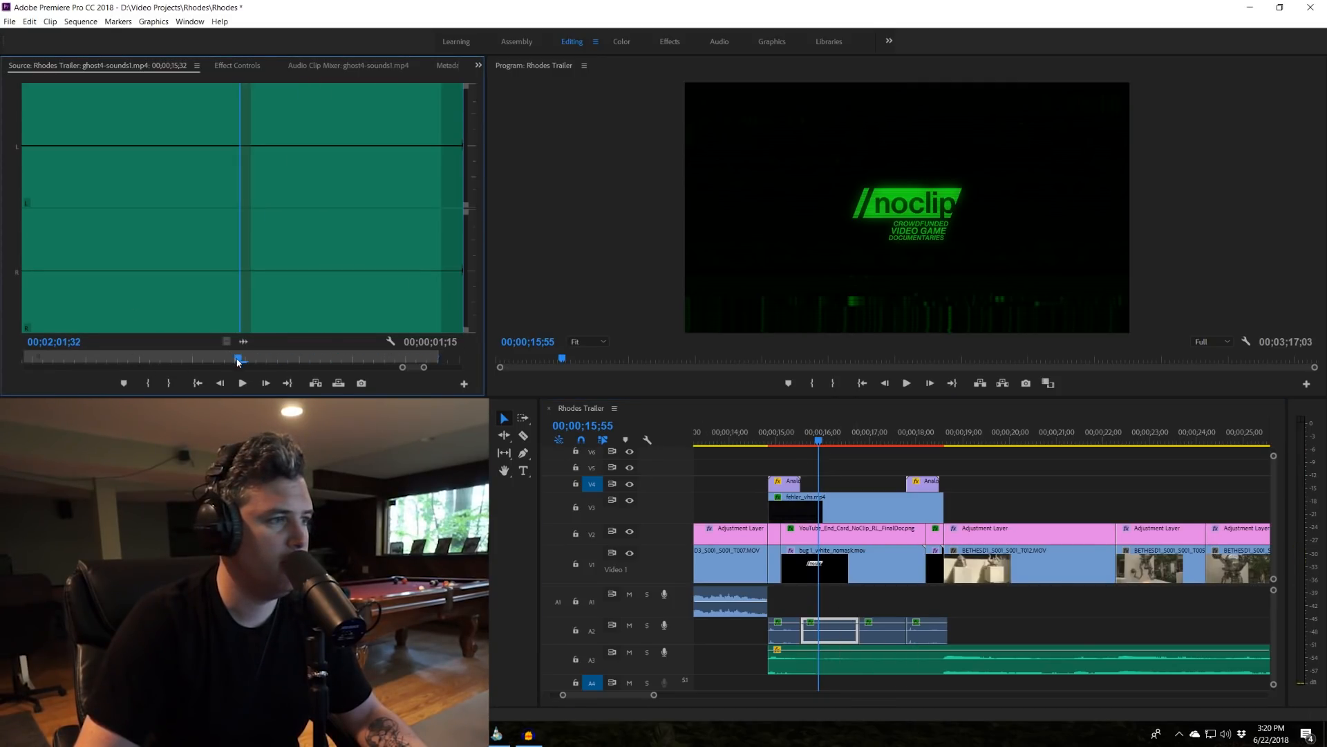
pyautogui.moveTo(235, 358); pyautogui.dragTo(172, 359)
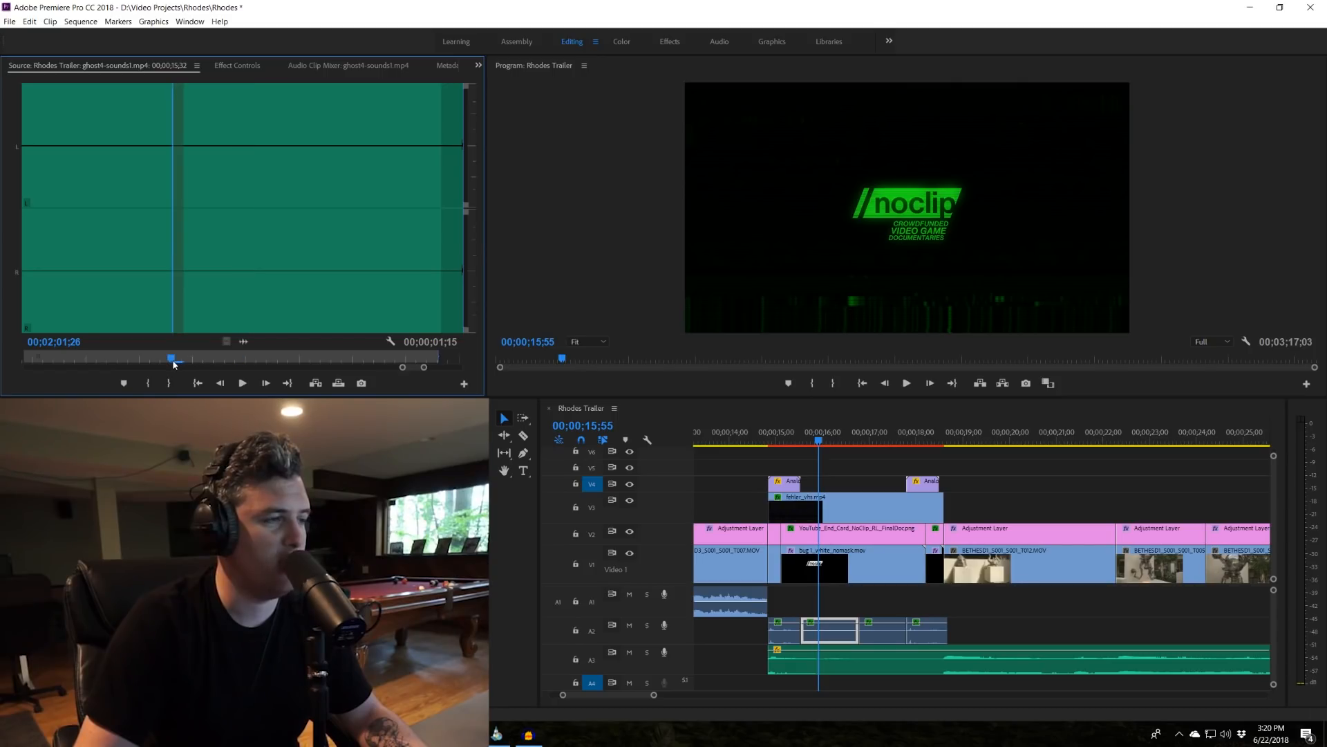
pyautogui.press('space')
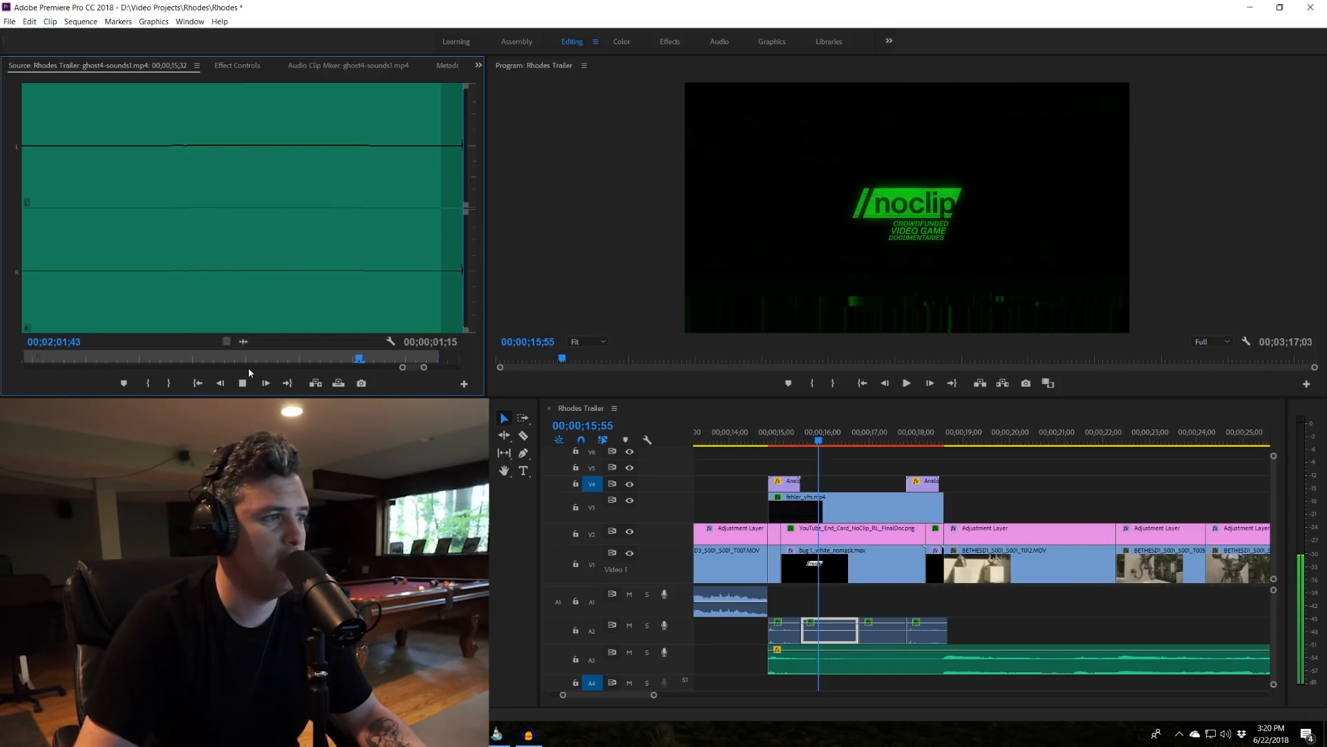
pyautogui.doubleClick(833, 642)
pyautogui.press('space')
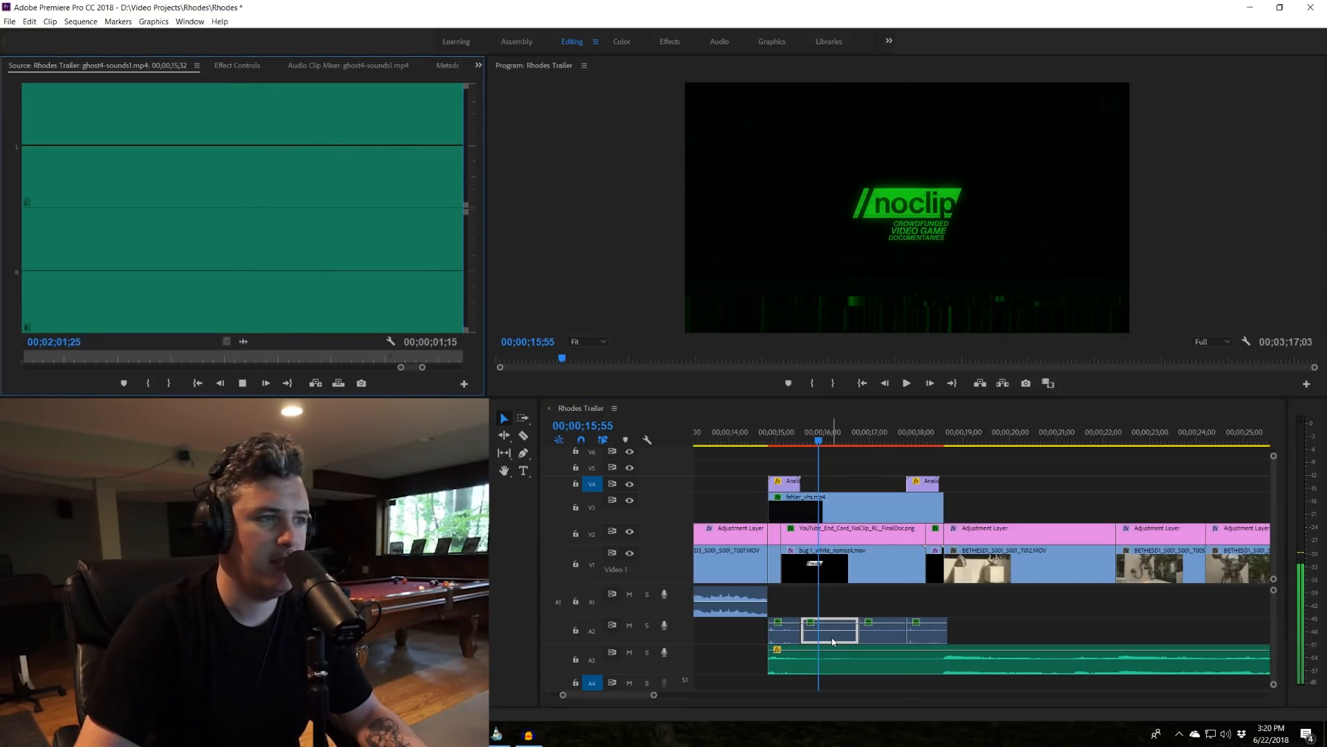
pyautogui.click(894, 639)
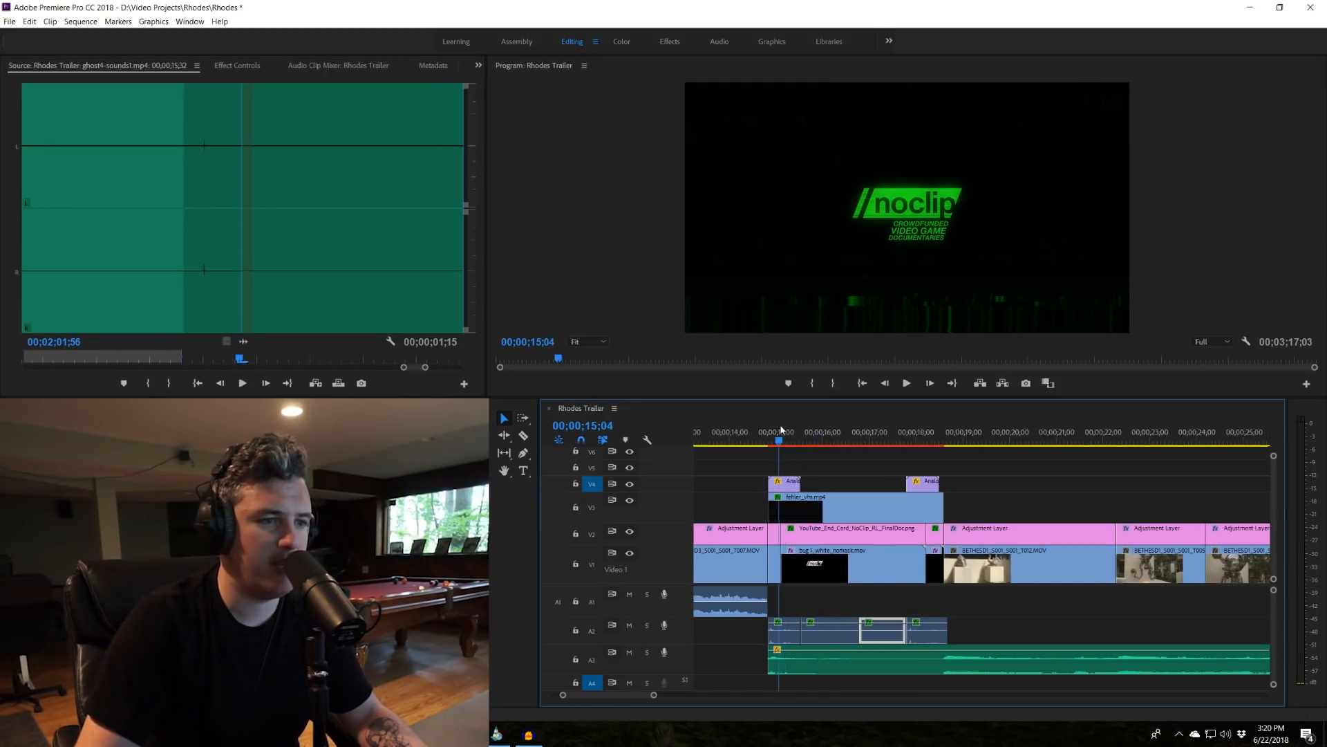
# Hide the output of V1, V2 and V3 and scrub through the opening Analogue Glitch 04.mov on its own.
pyautogui.moveTo(781, 429); pyautogui.dragTo(779, 433)
pyautogui.press('=')
pyautogui.press('=')
pyautogui.press('Left')
pyautogui.moveTo(630, 553); pyautogui.dragTo(628, 504)
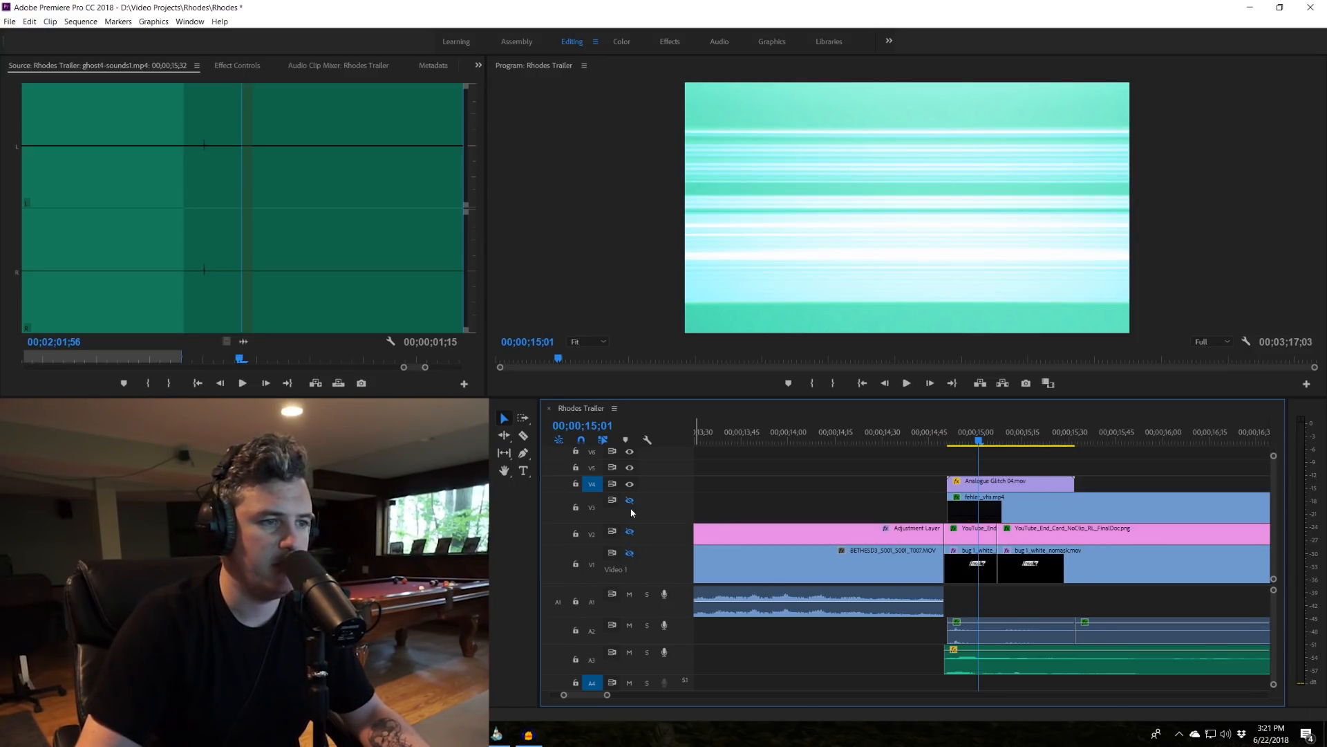
pyautogui.moveTo(983, 440); pyautogui.dragTo(926, 446)
pyautogui.scroll(-3, 1047, 536)
pyautogui.scroll(-1, 1047, 536)
pyautogui.click(901, 441)
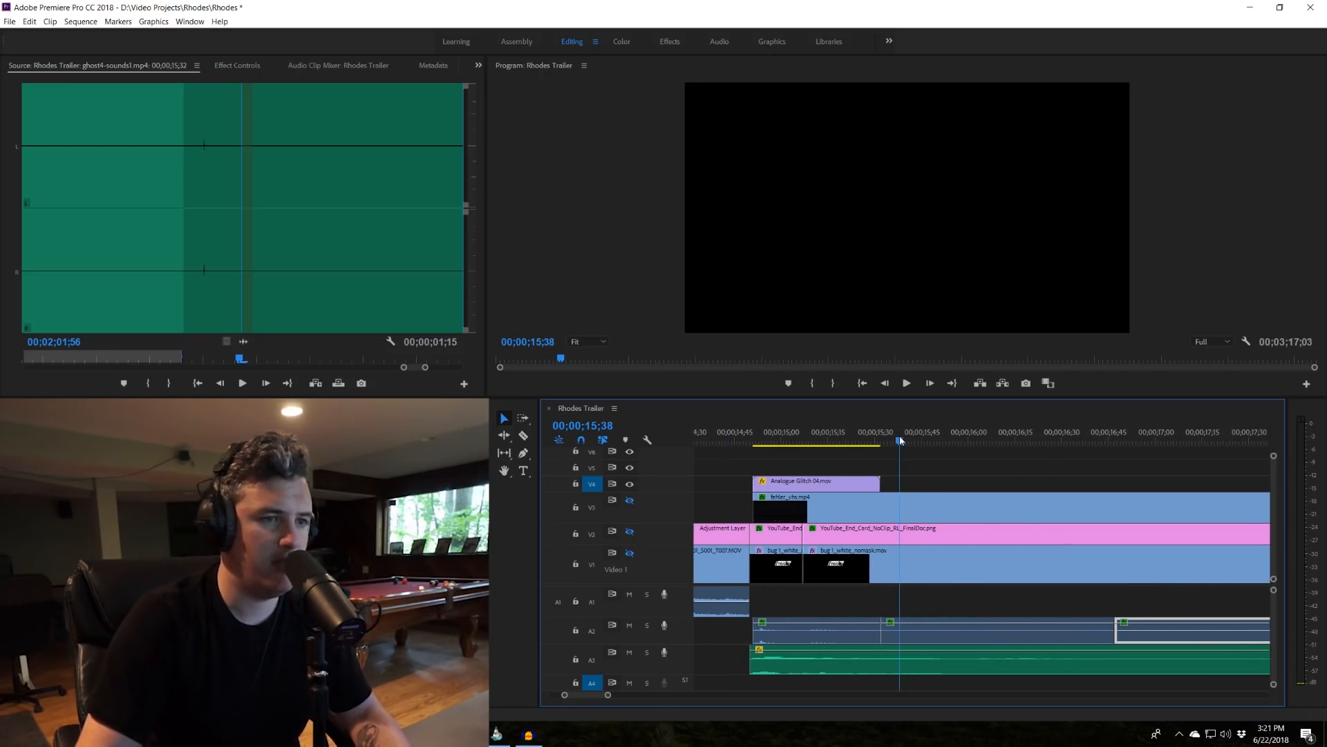
# Play the logo section with audio track A2 soloed to hear the glitch sound effects on their own.
pyautogui.press('-')
pyautogui.press('-')
pyautogui.press('space')
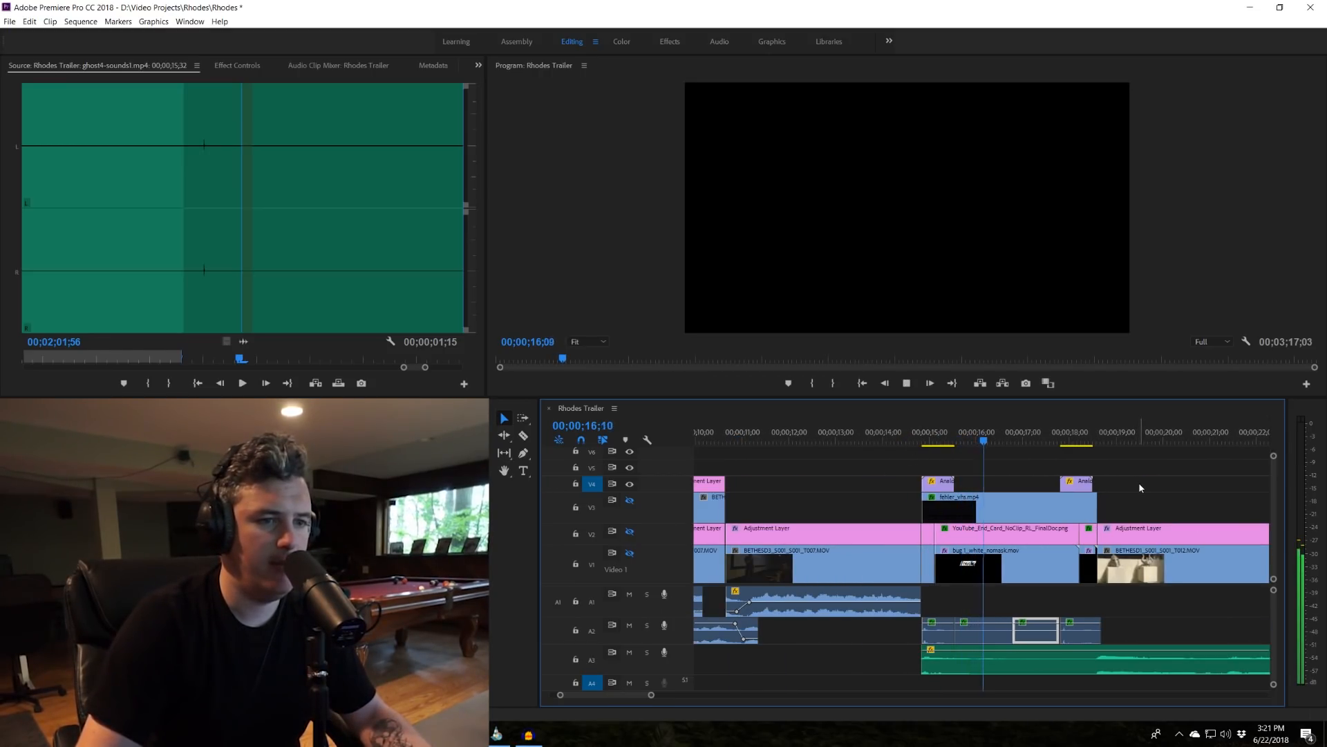
pyautogui.click(1139, 482)
pyautogui.press('space')
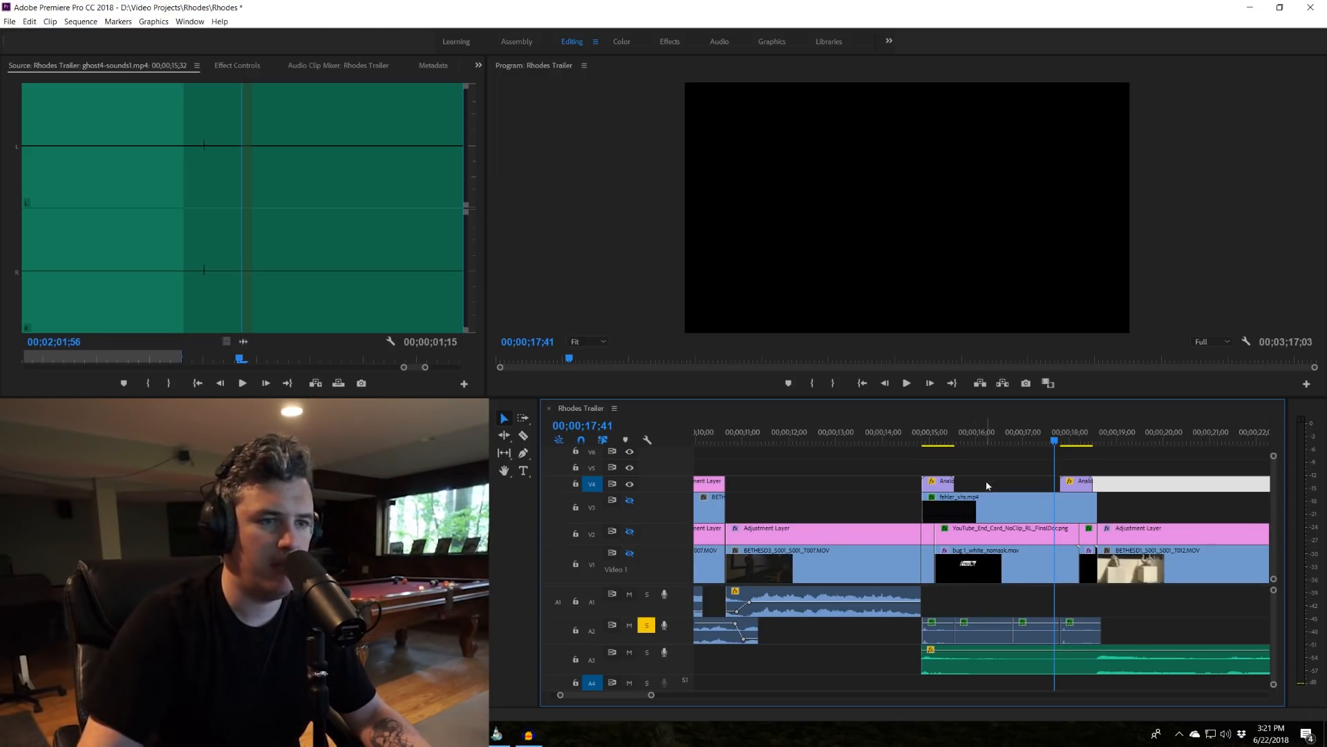
pyautogui.press('space')
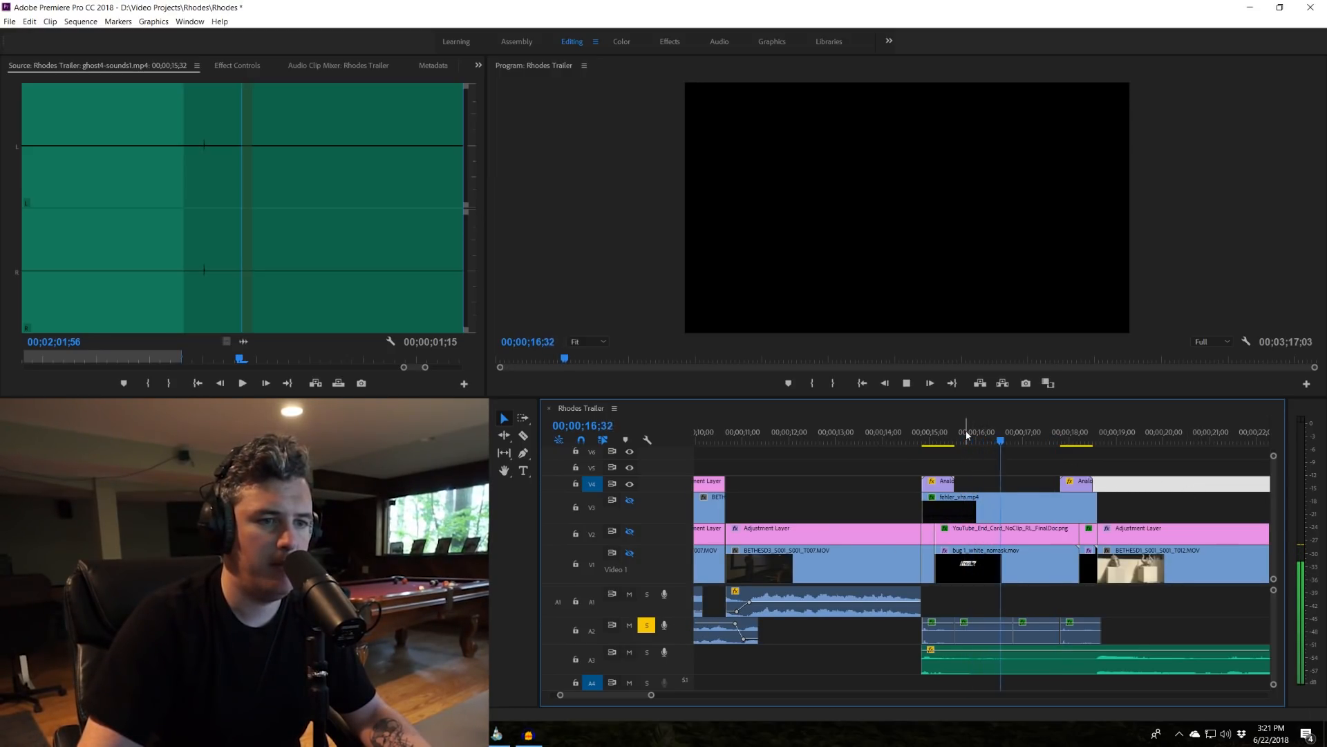
pyautogui.press('space')
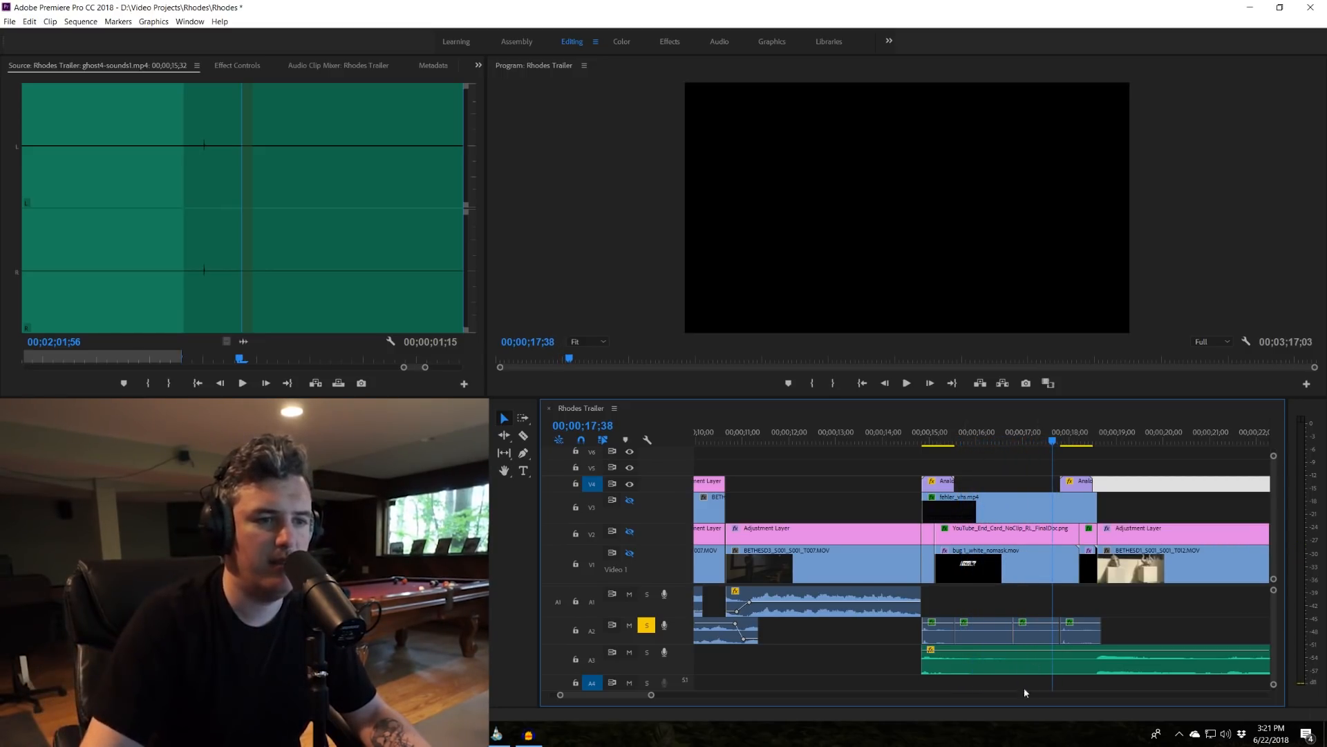
# Play the opening V4 glitch with its A2 sound effect, stopping at 00;00;15;32.
pyautogui.click(1033, 635)
pyautogui.click(1018, 614)
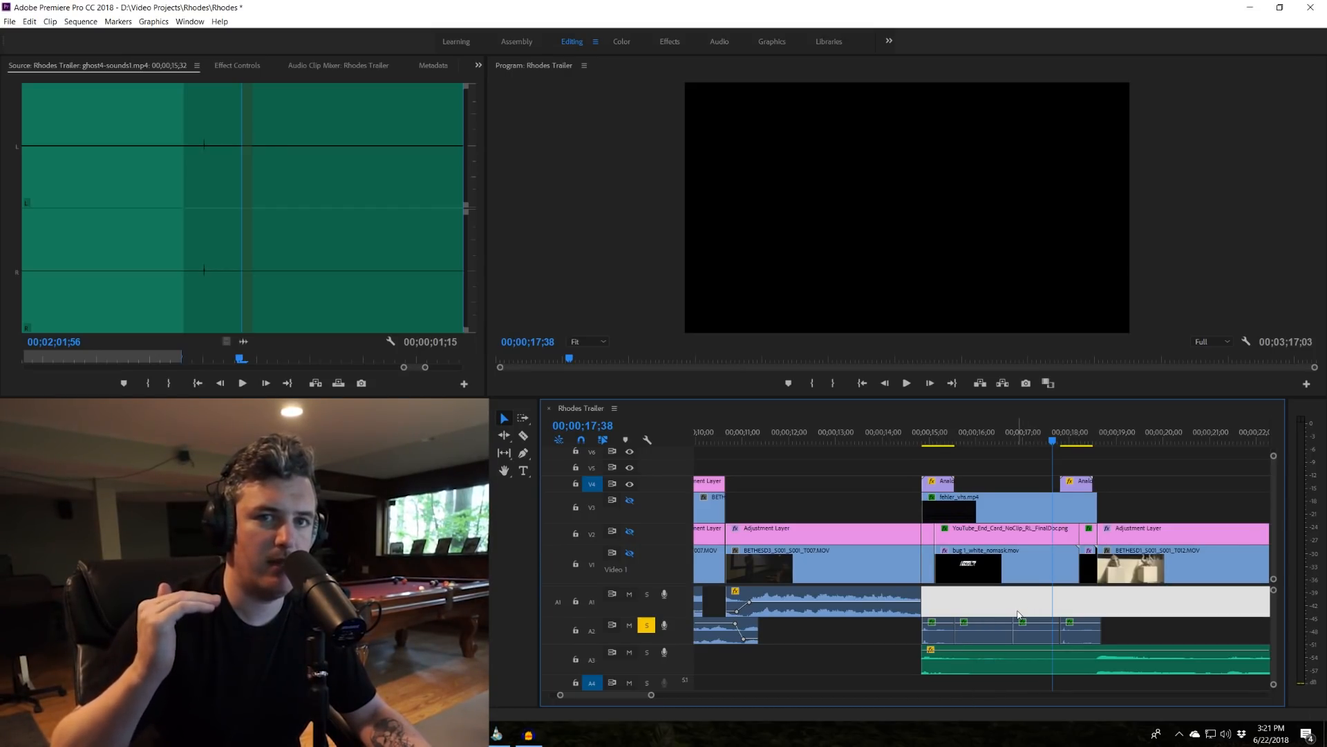
pyautogui.click(928, 443)
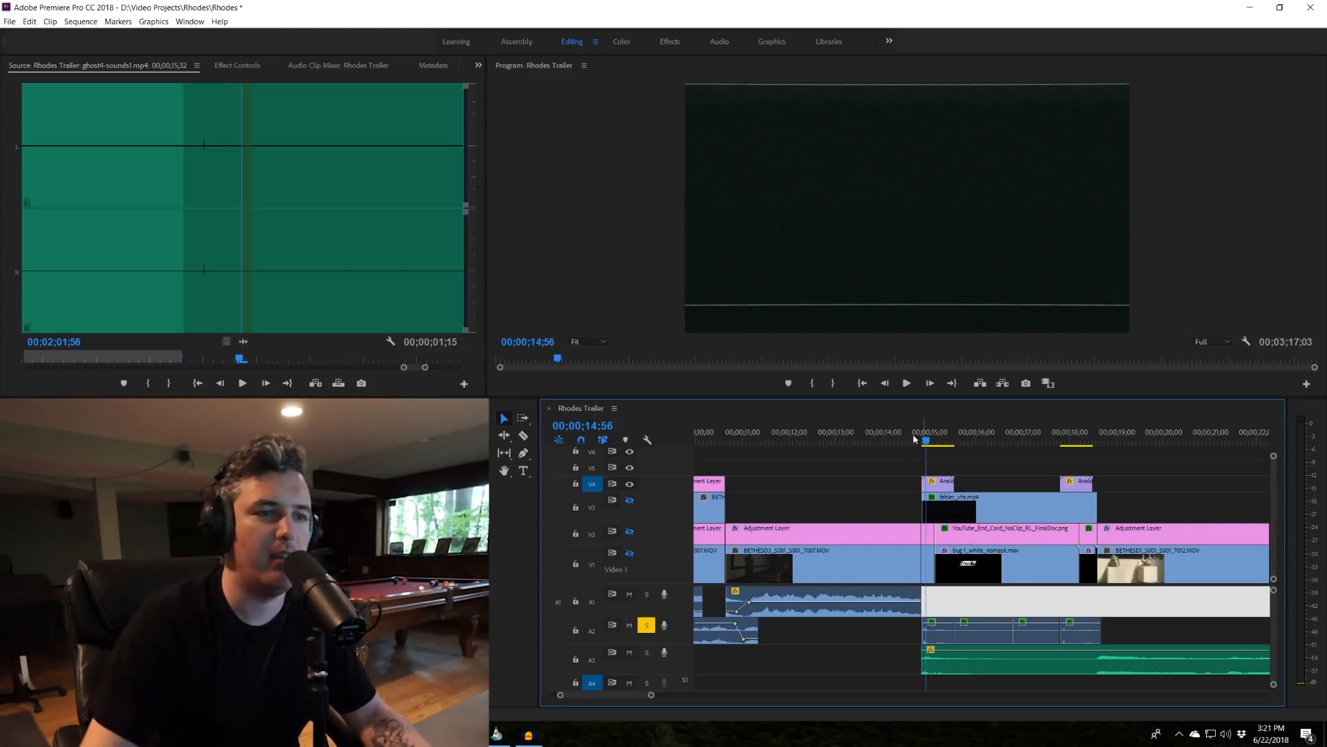
pyautogui.moveTo(923, 440); pyautogui.dragTo(920, 439)
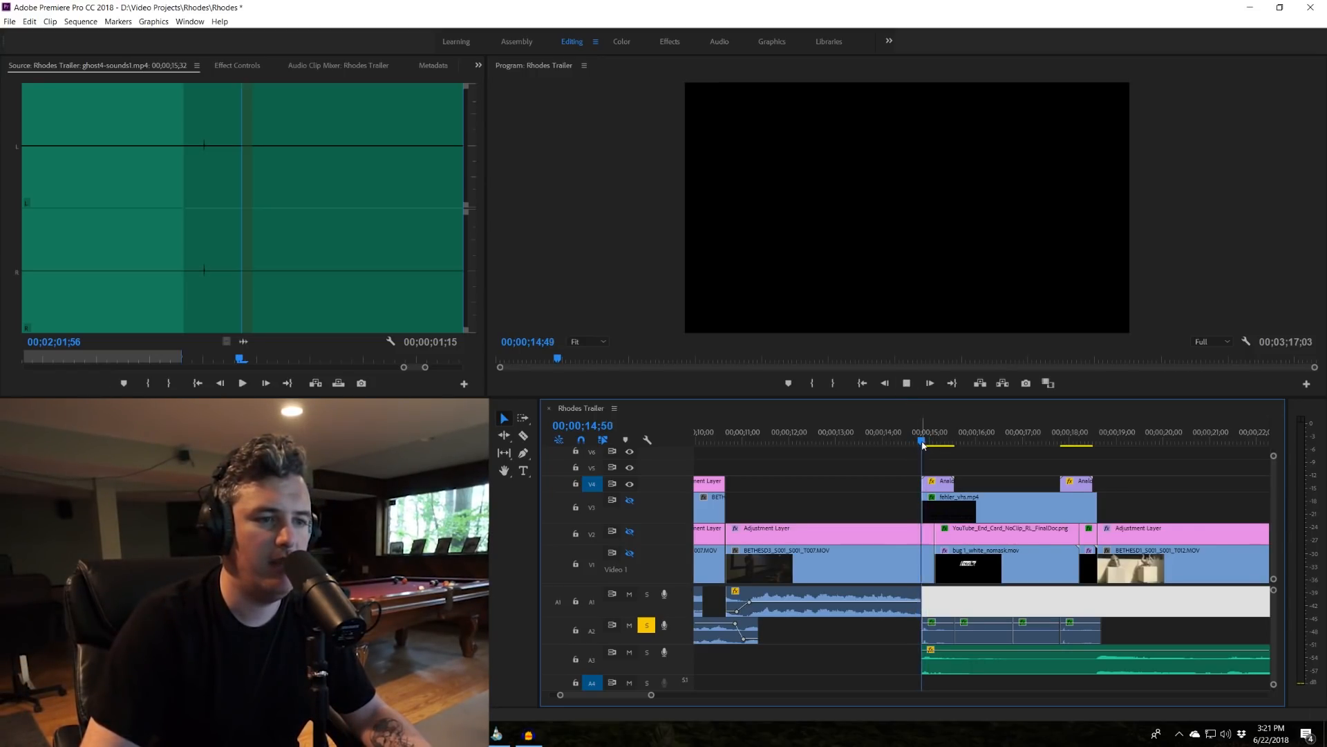
pyautogui.press('space')
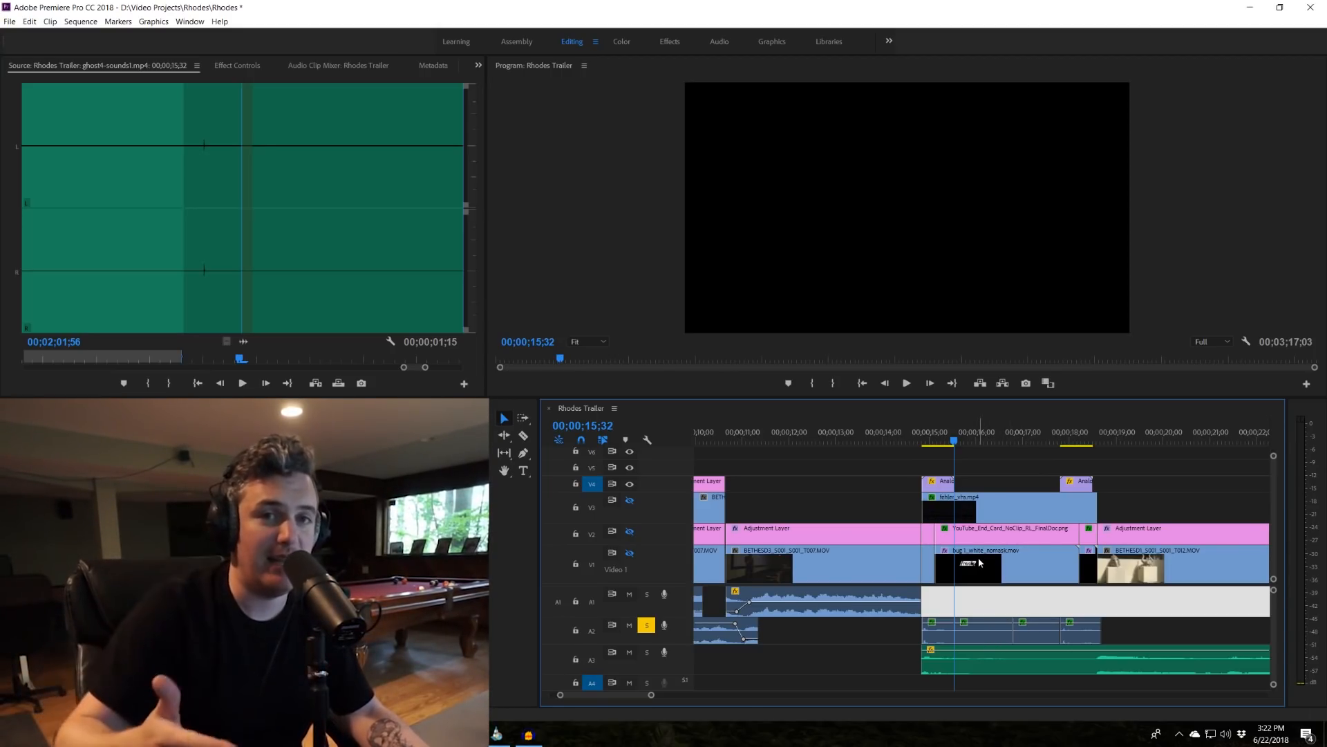
# Turn off the A2 solo and show the output of V1, V2 and V3 again.
pyautogui.moveTo(931, 438); pyautogui.dragTo(918, 438)
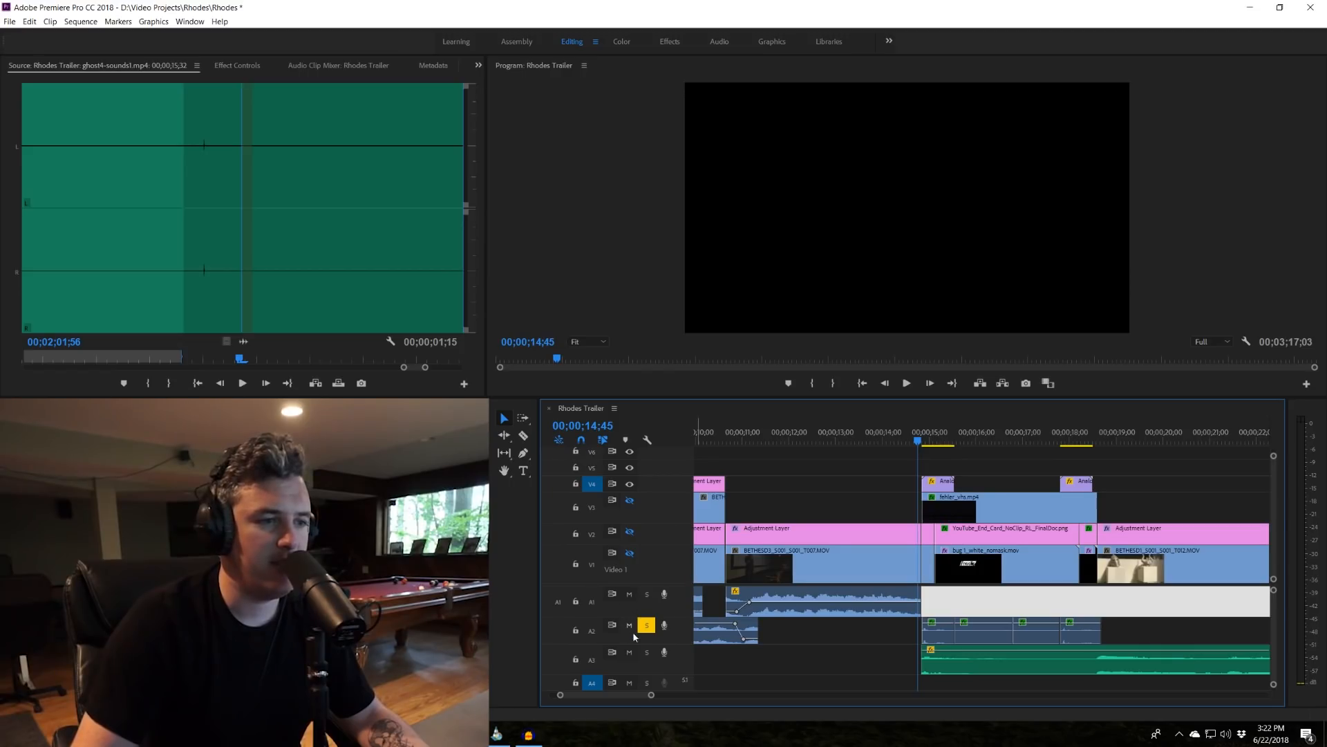
pyautogui.click(630, 554)
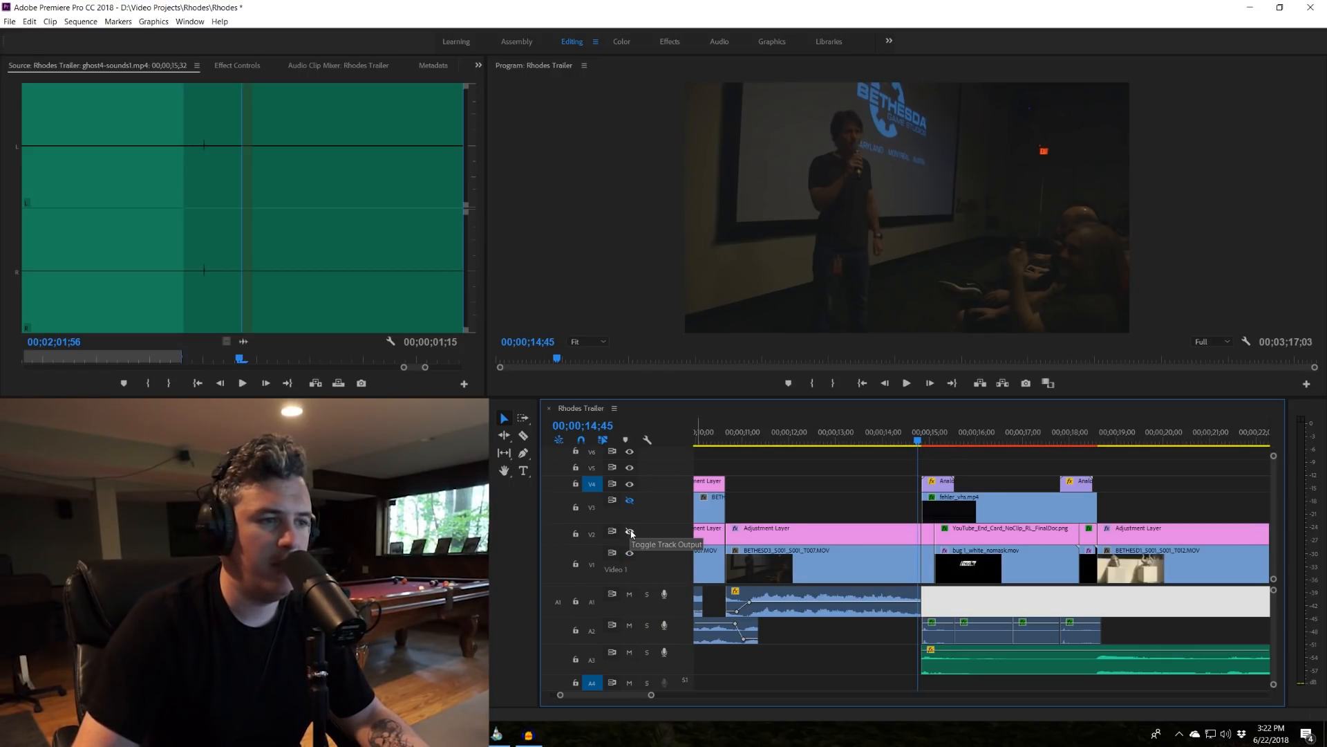
pyautogui.click(630, 530)
pyautogui.click(629, 501)
# Play the full logo section from 00;00;14;44 into the helmet statue shot at 00;00;18;52.
pyautogui.moveTo(988, 437); pyautogui.dragTo(917, 443)
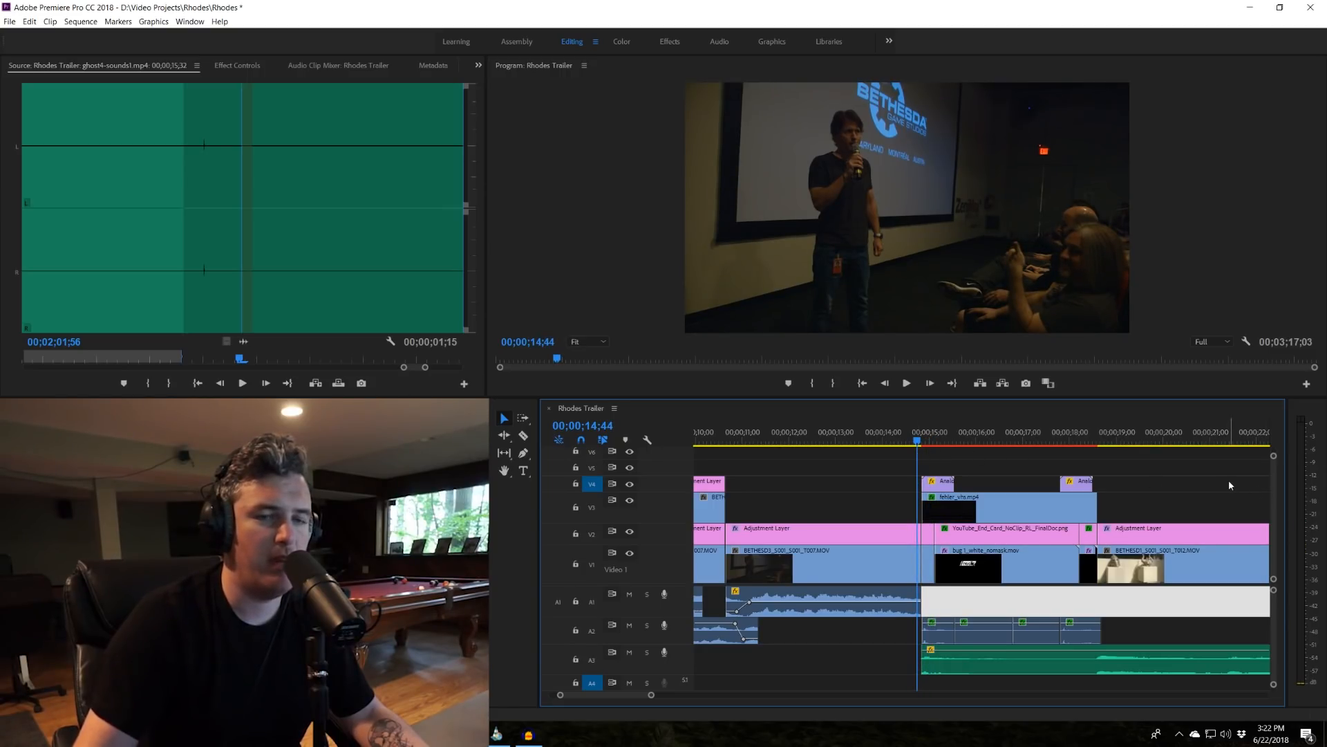
pyautogui.press('space')
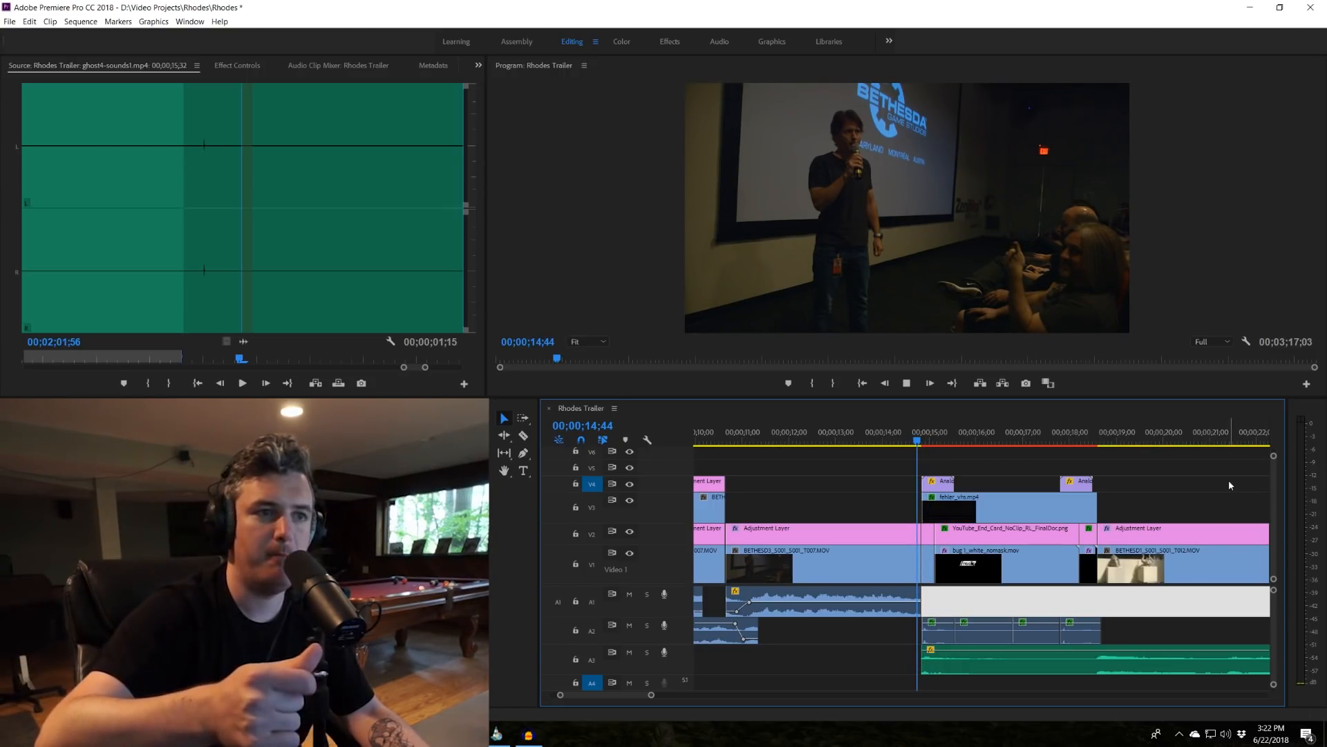
pyautogui.press('space')
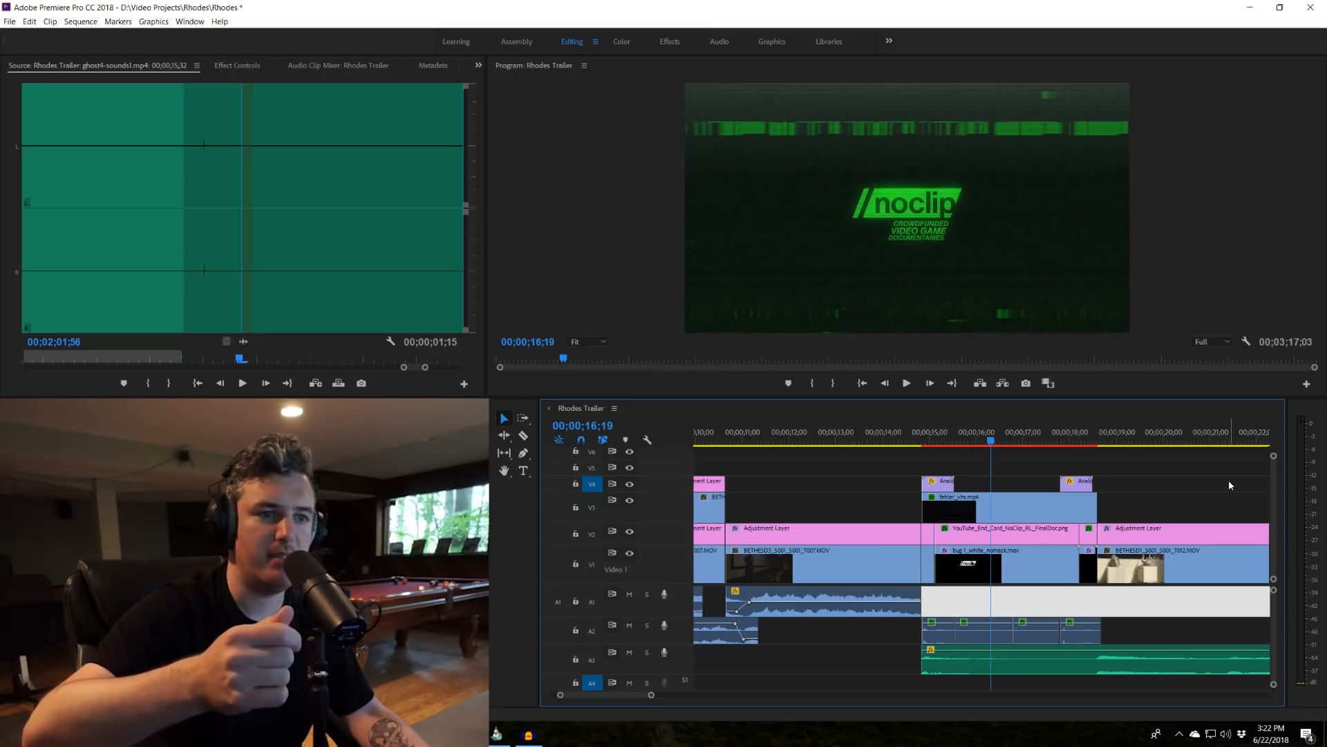
pyautogui.press('space')
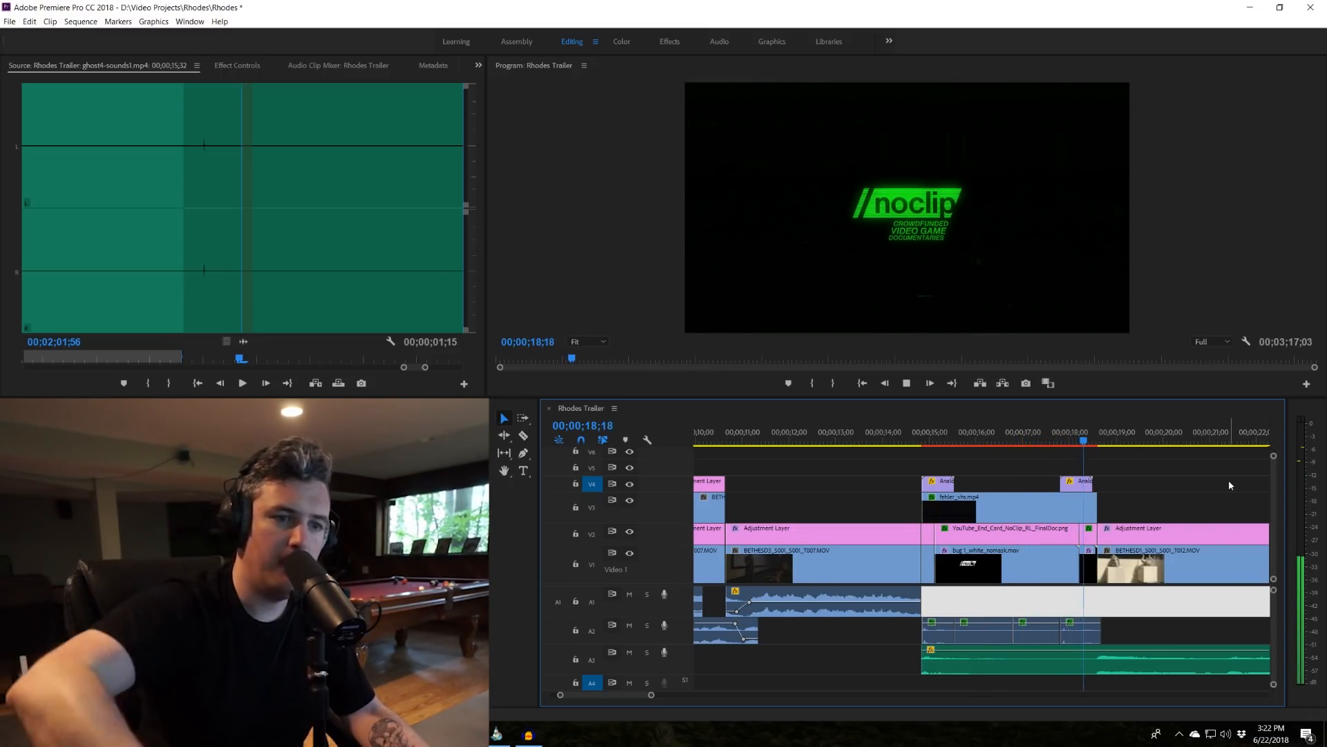
pyautogui.press('space')
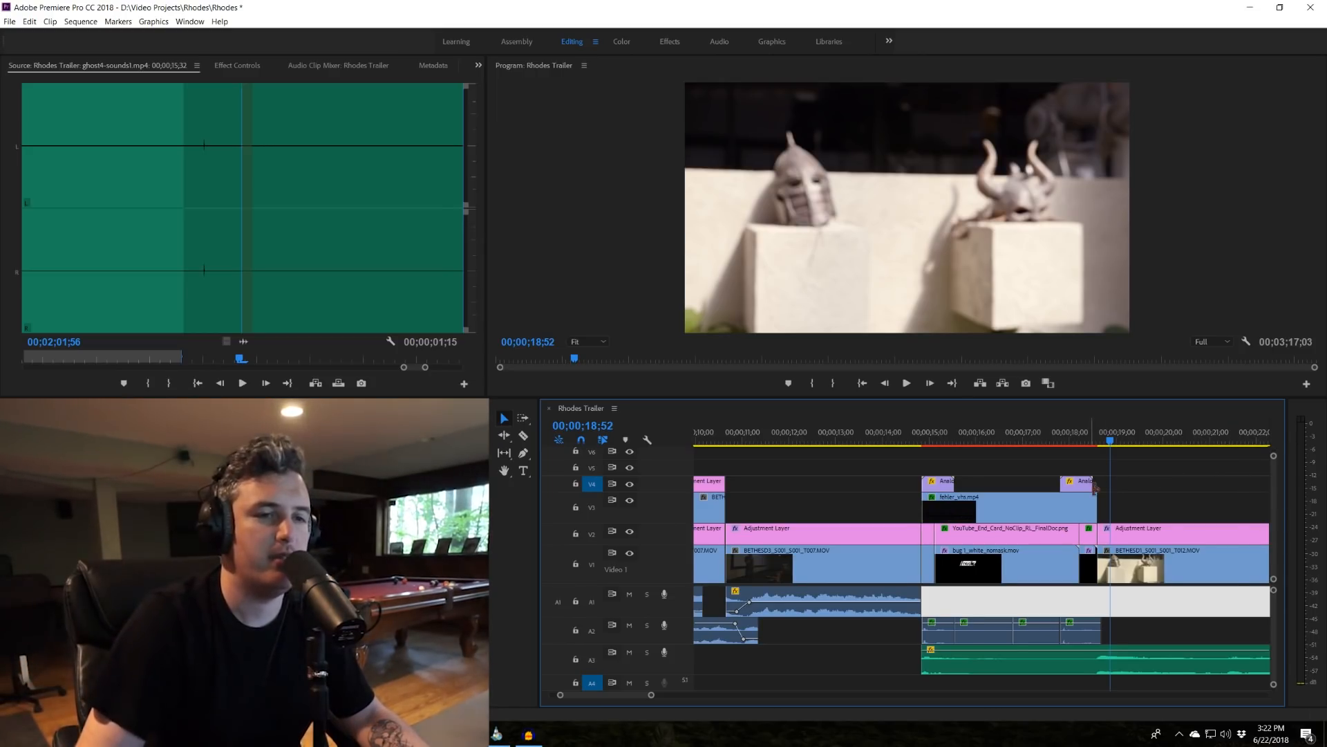
# Survey the whole sequence, then examine the arrangement of the shots that follow the logo section.
pyautogui.scroll(-5, 1089, 487)
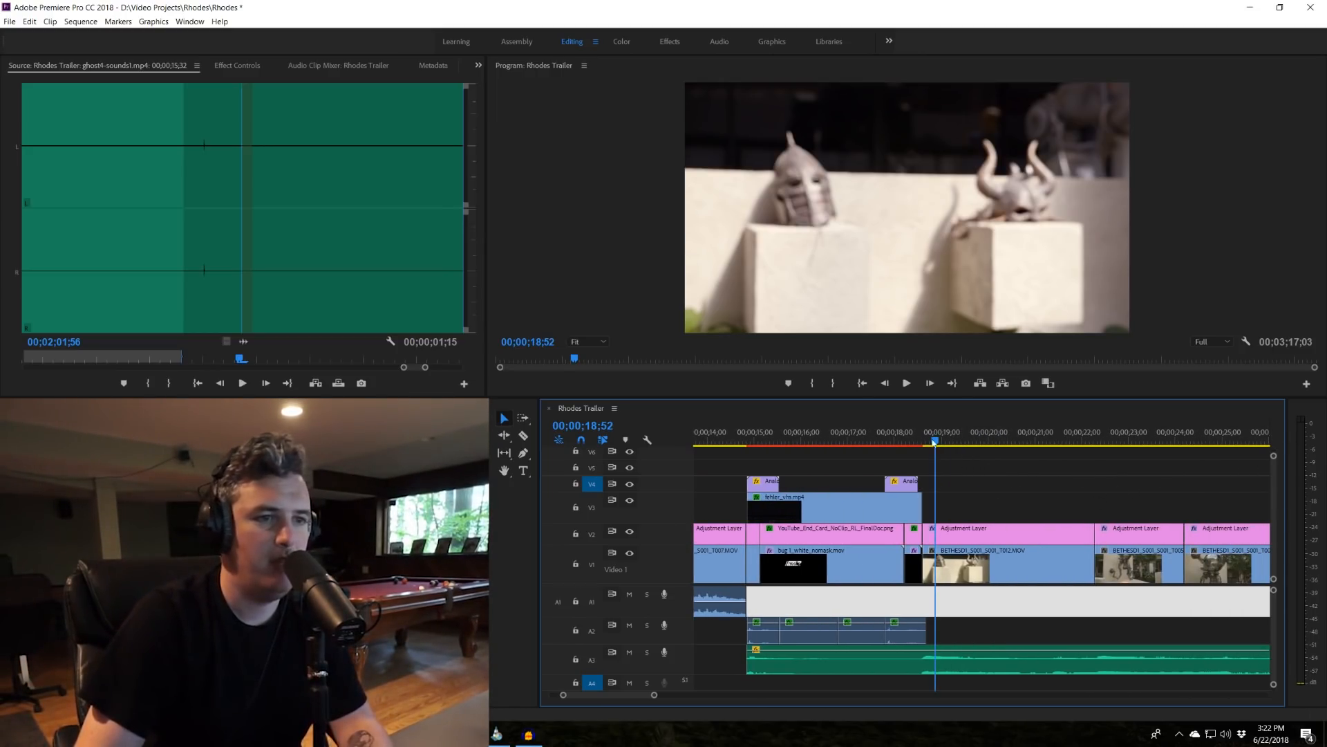
pyautogui.press('-')
pyautogui.press('-')
pyautogui.press('-')
pyautogui.press('-')
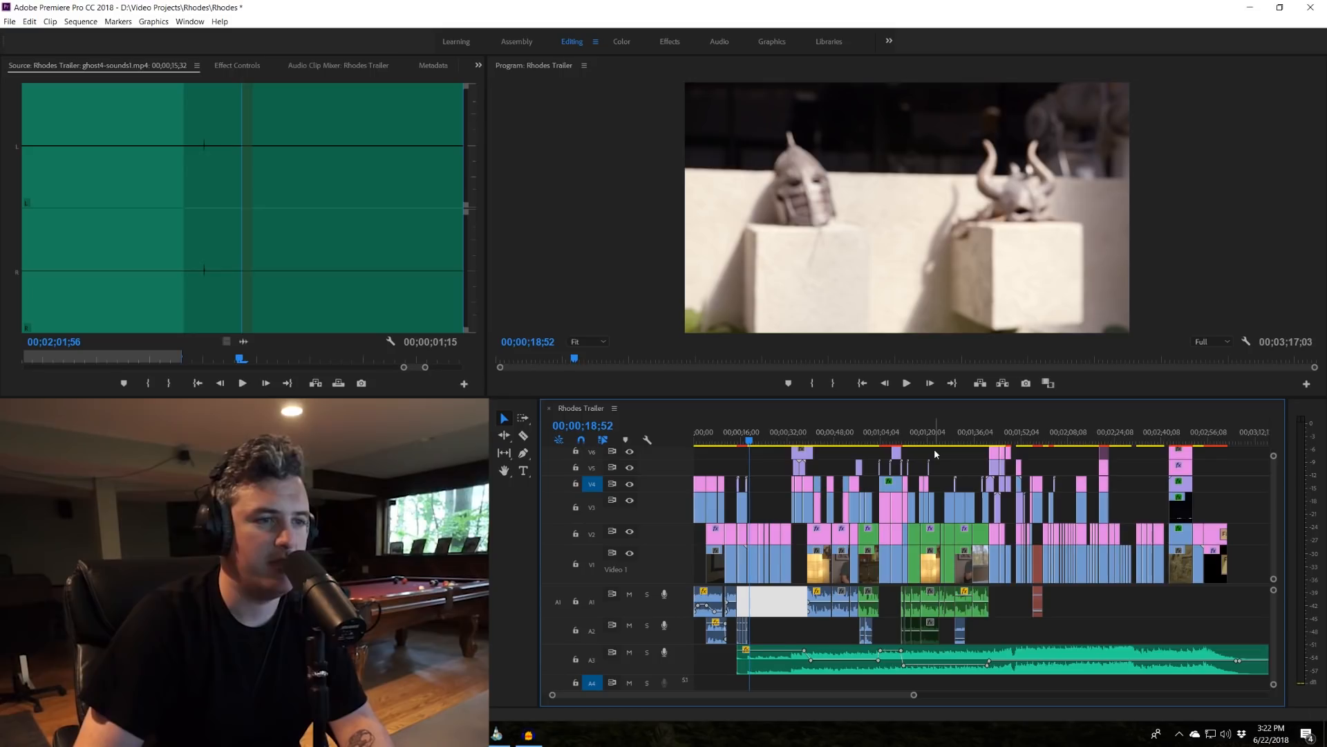
pyautogui.press('=')
pyautogui.press('=')
pyautogui.press('=')
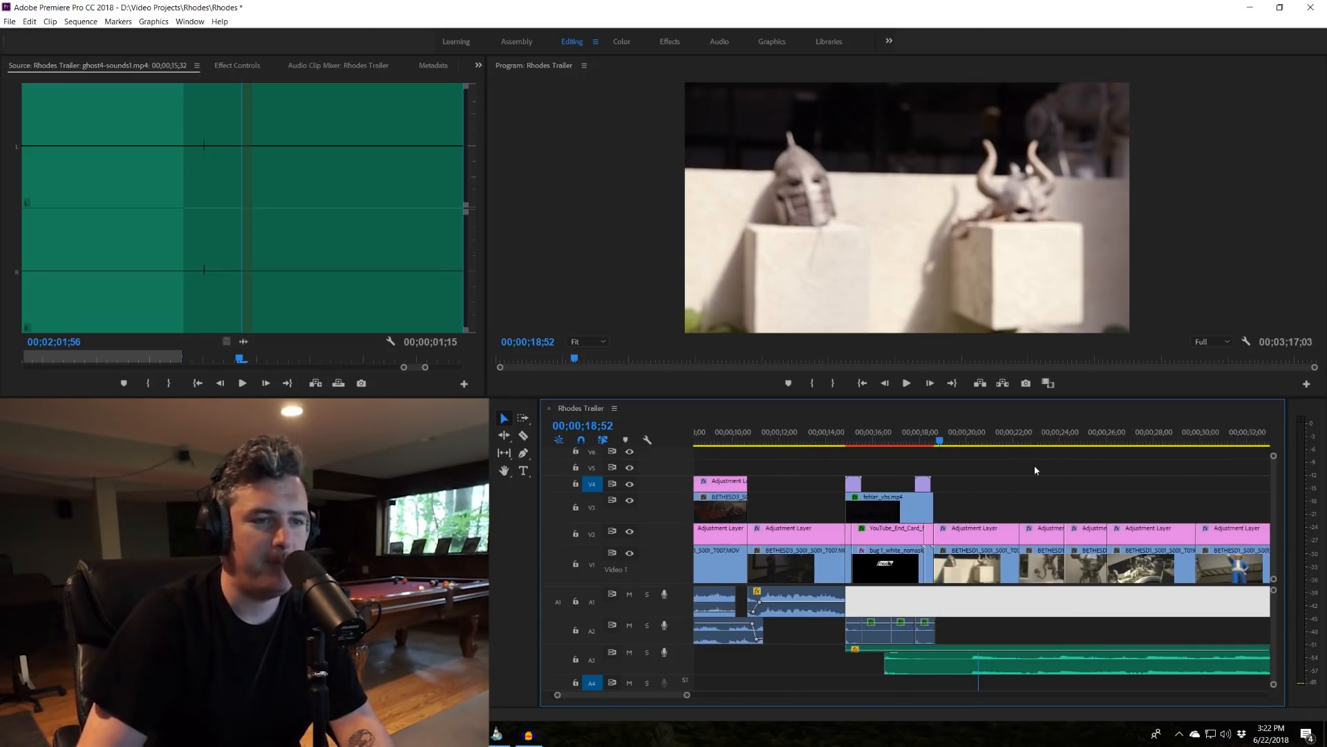
pyautogui.click(881, 486)
pyautogui.scroll(-2, 881, 486)
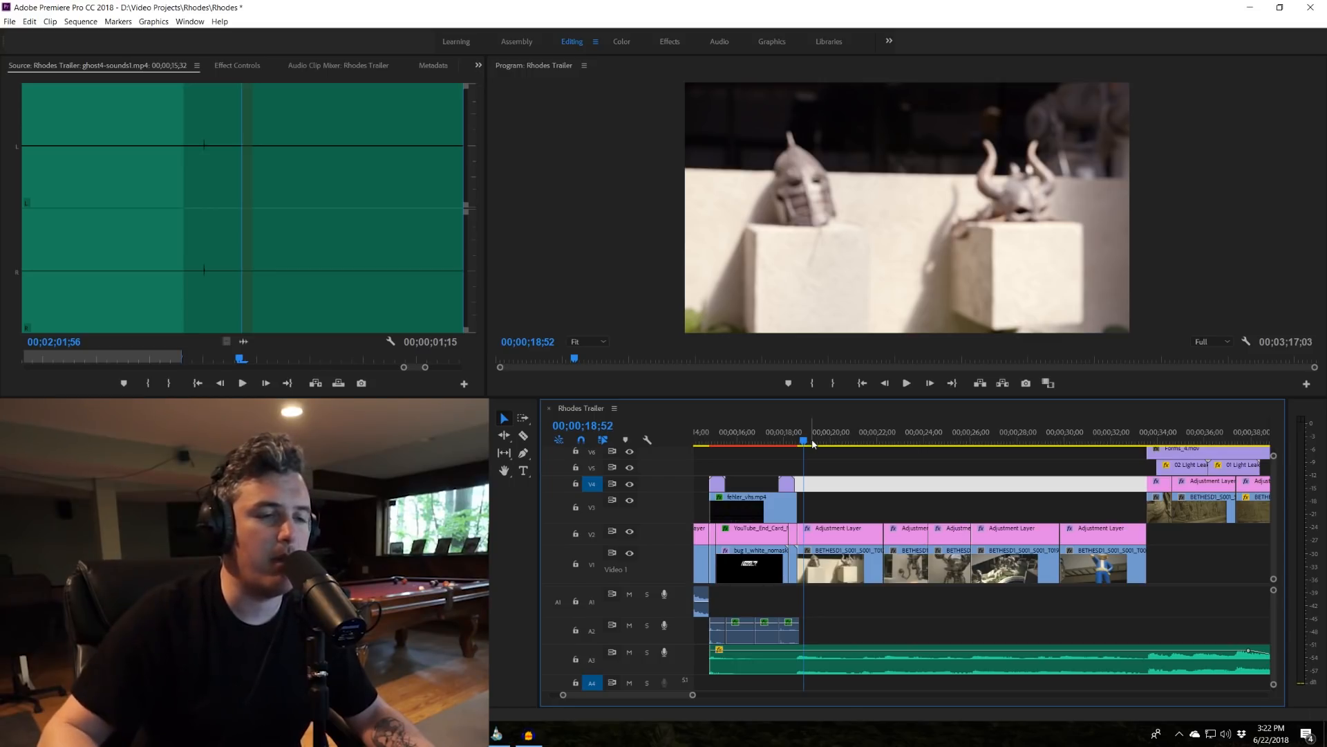
# Play the statue shots from 00;00;18;52 through the Vault Boy statue, stopping at 00;00;33;15.
pyautogui.press('space')
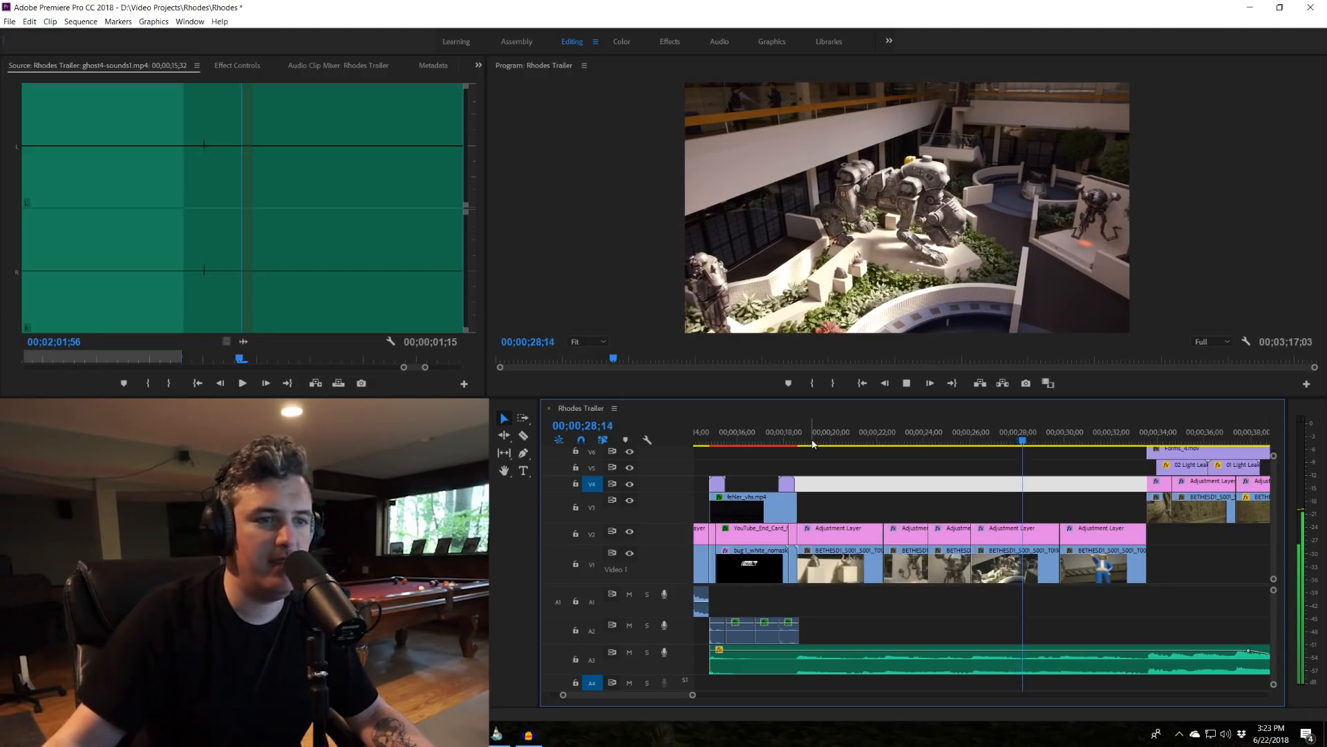
pyautogui.scroll(-4, 1072, 567)
pyautogui.scroll(4, 981, 569)
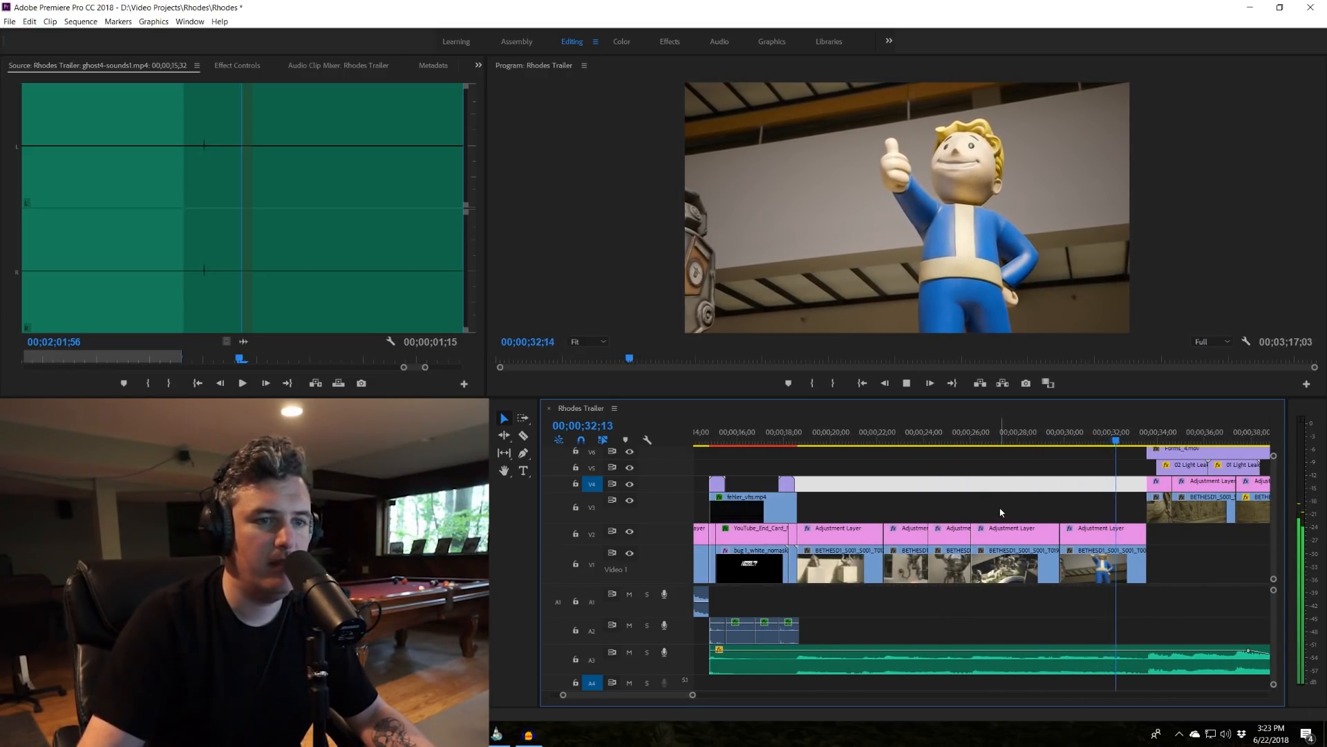
pyautogui.press('space')
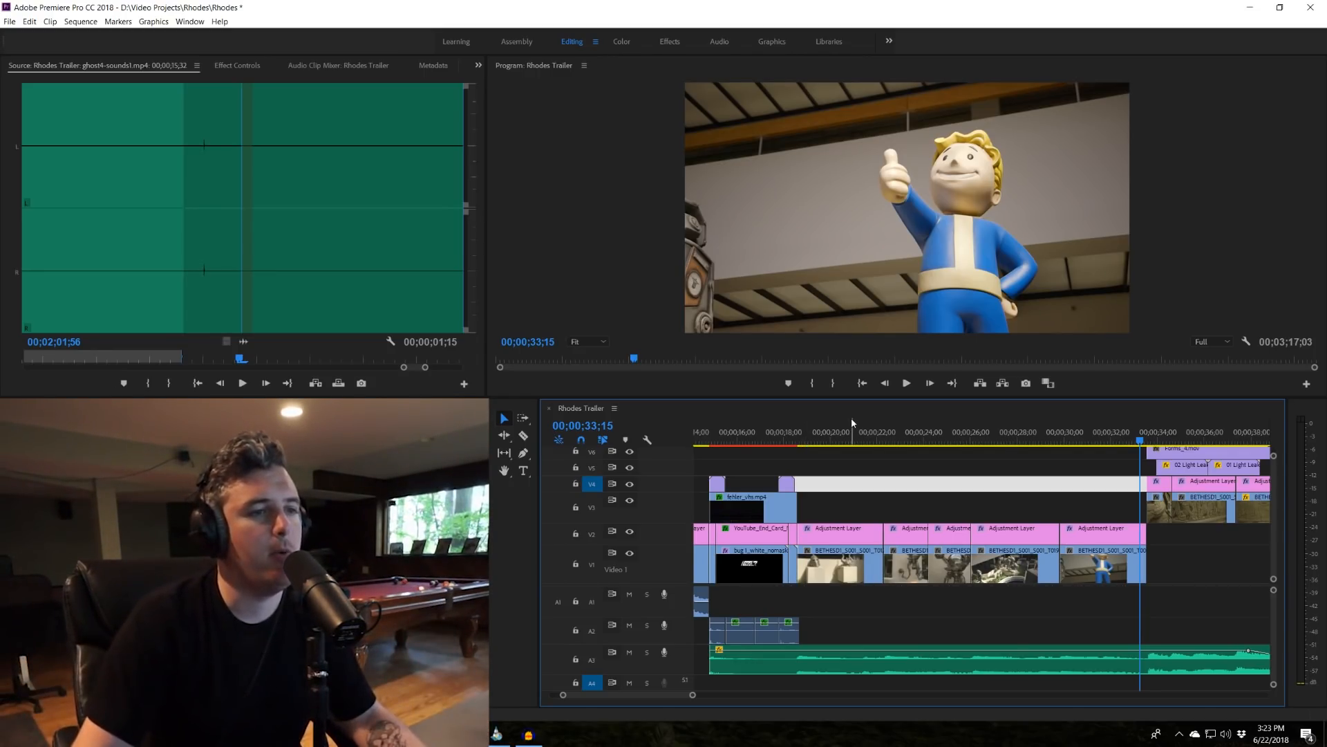
# Play the helmet statue shot from 00;00;18;36, and replay the sequence from 00;00;18;45 through to the Vault Boy statue.
pyautogui.moveTo(798, 437); pyautogui.dragTo(799, 468)
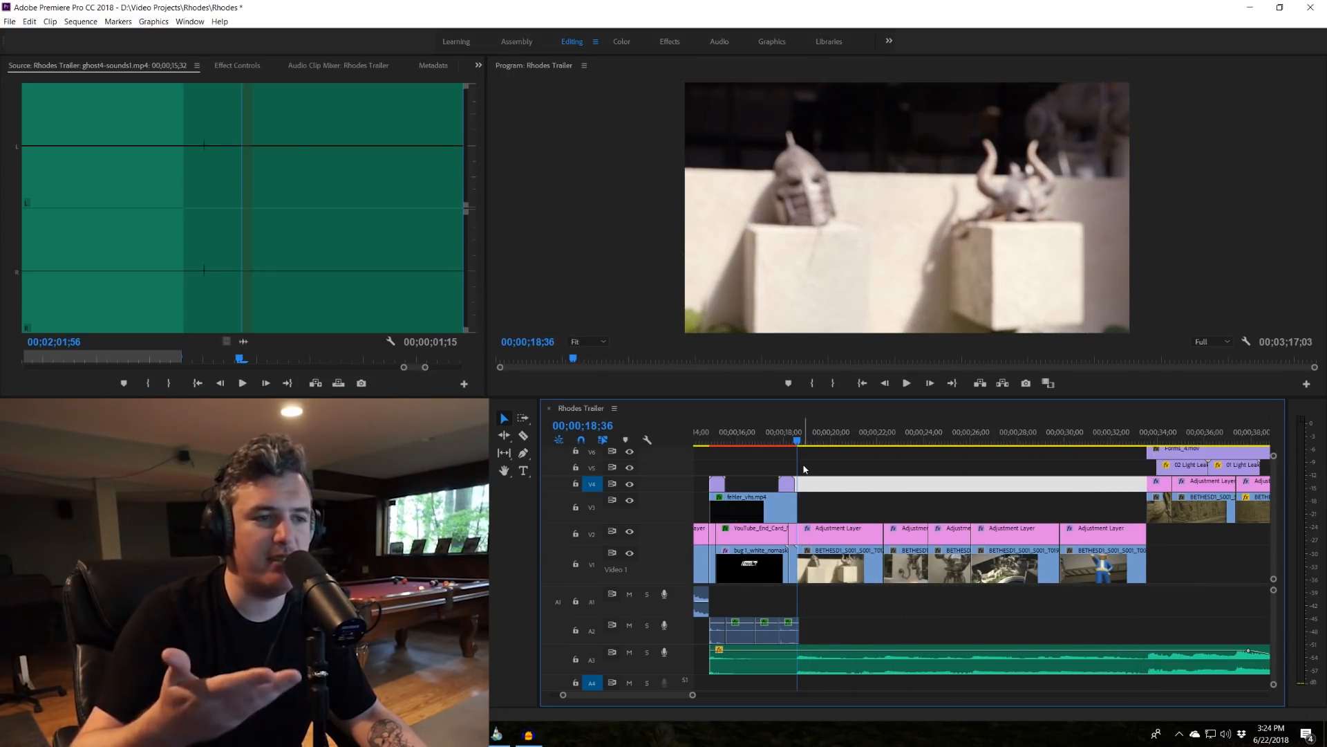
pyautogui.press('space')
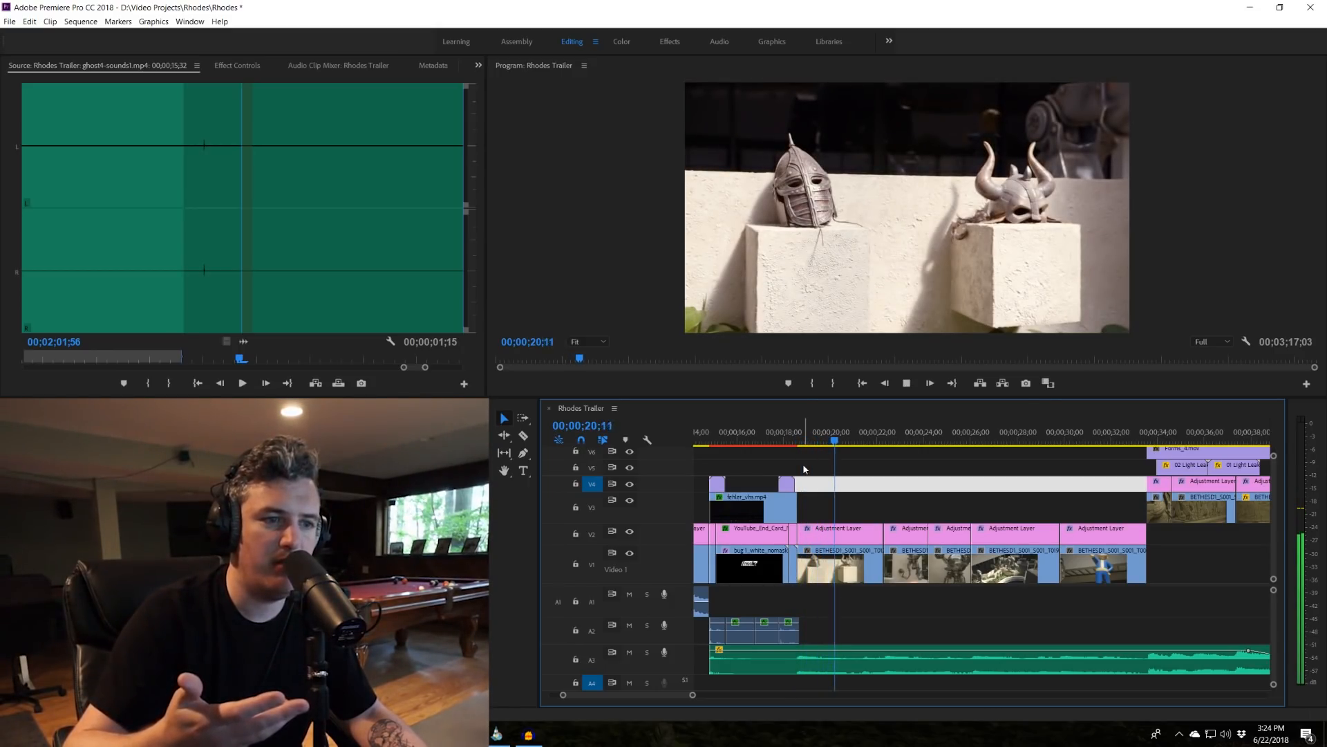
pyautogui.press('space')
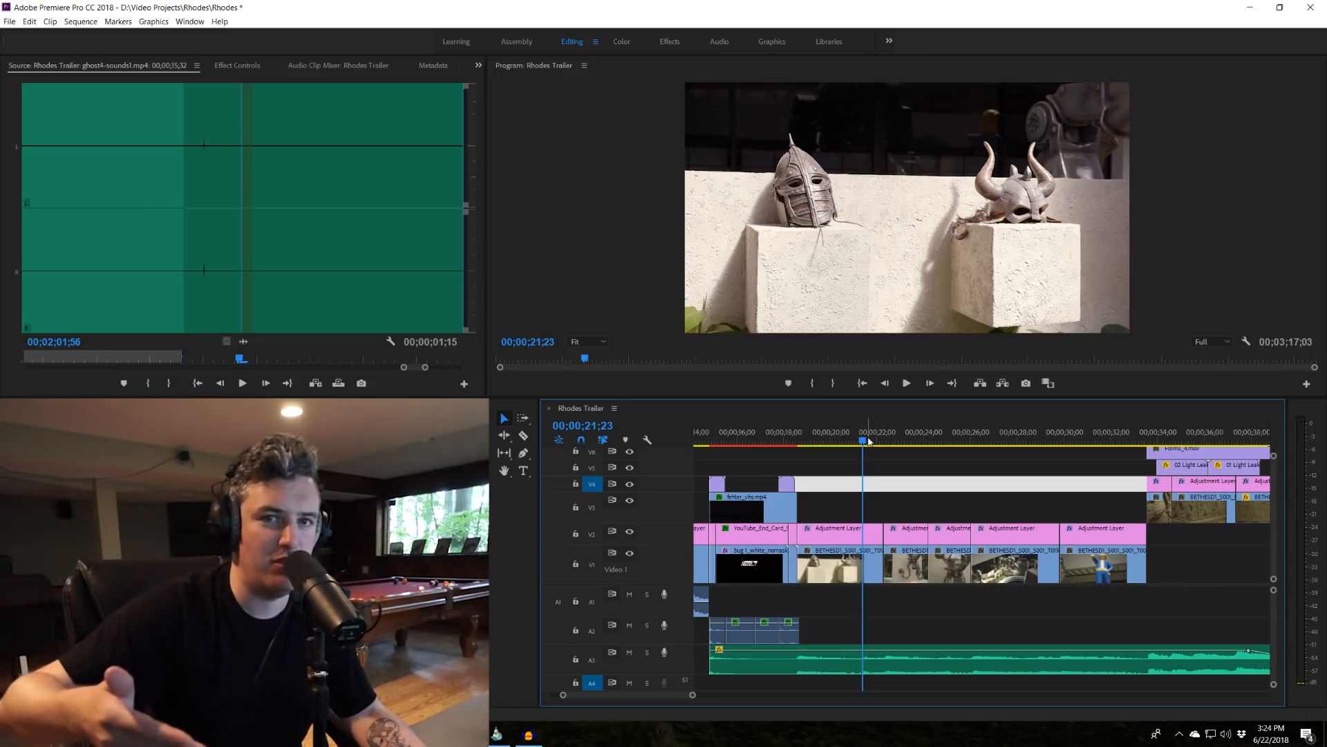
pyautogui.click(804, 446)
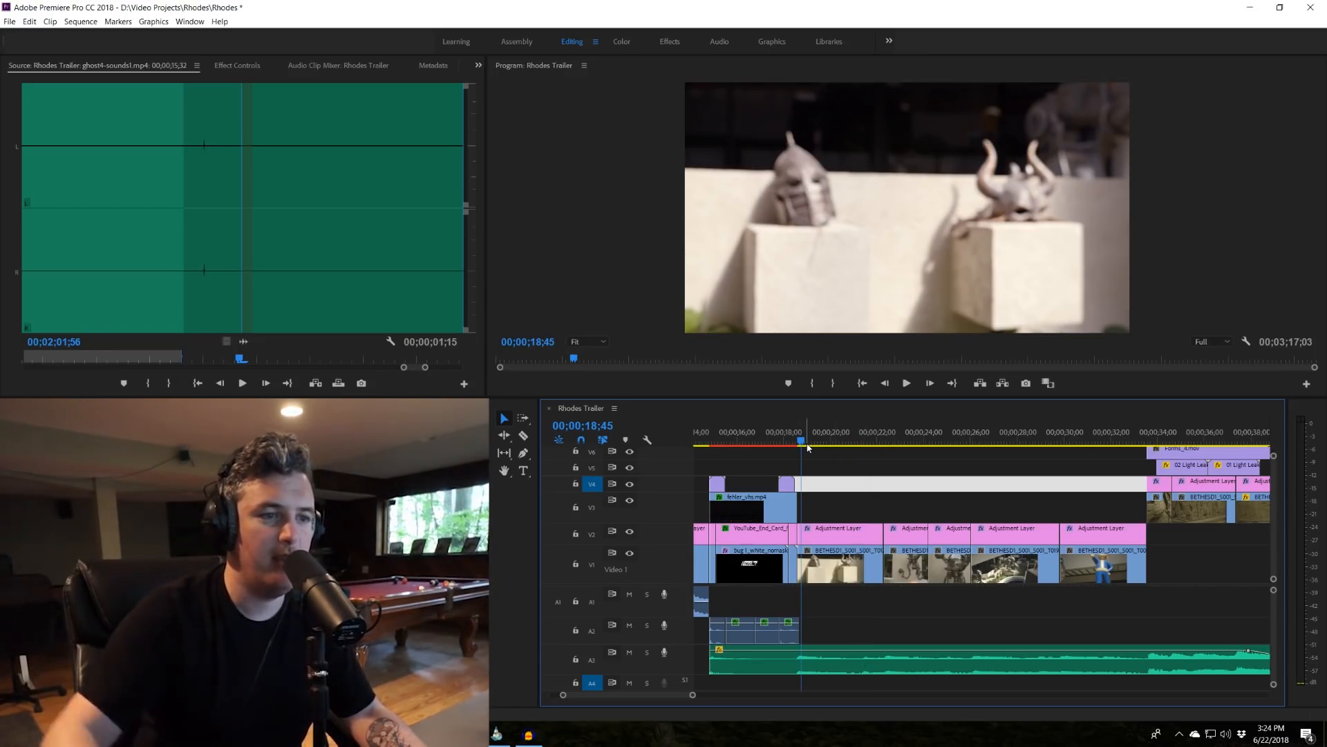
pyautogui.press('space')
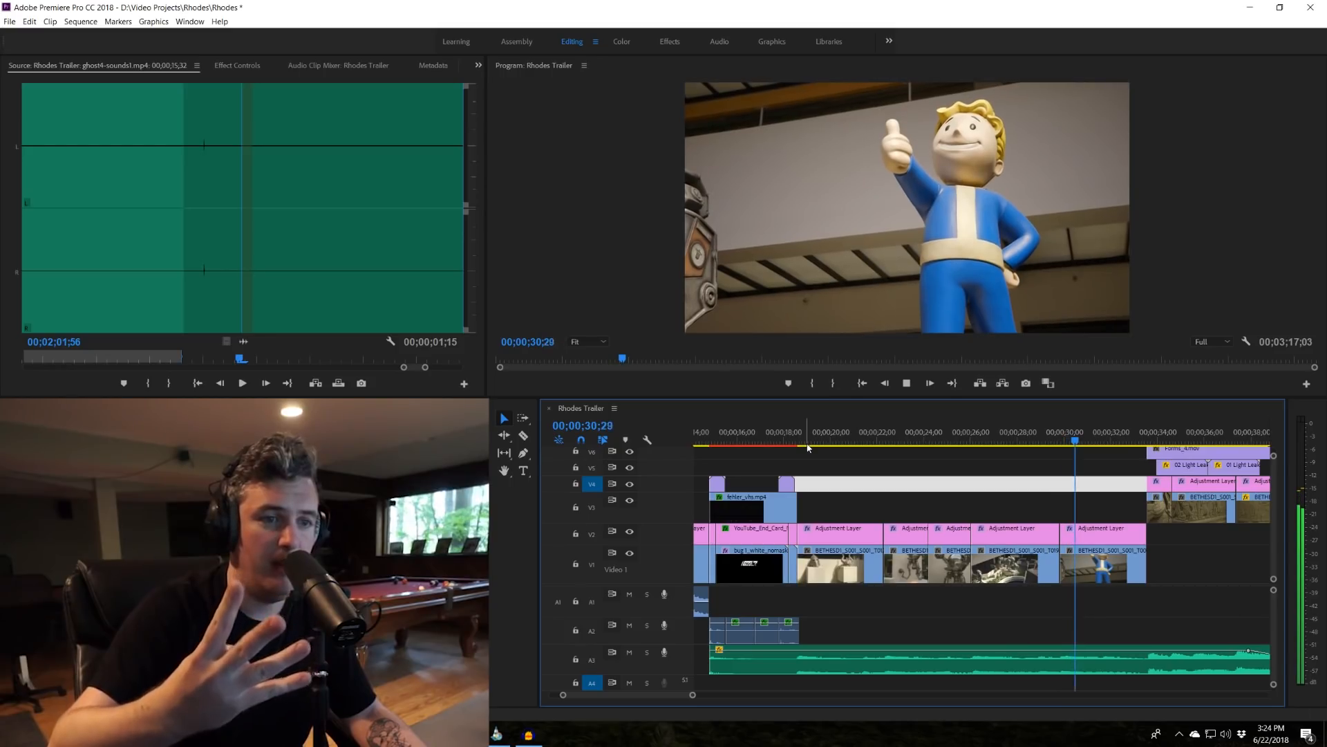
pyautogui.press('space')
# Check the cut from the helmets to the robot statue, playing from 00;00;21;42 to 00;00;26;39.
pyautogui.click(882, 445)
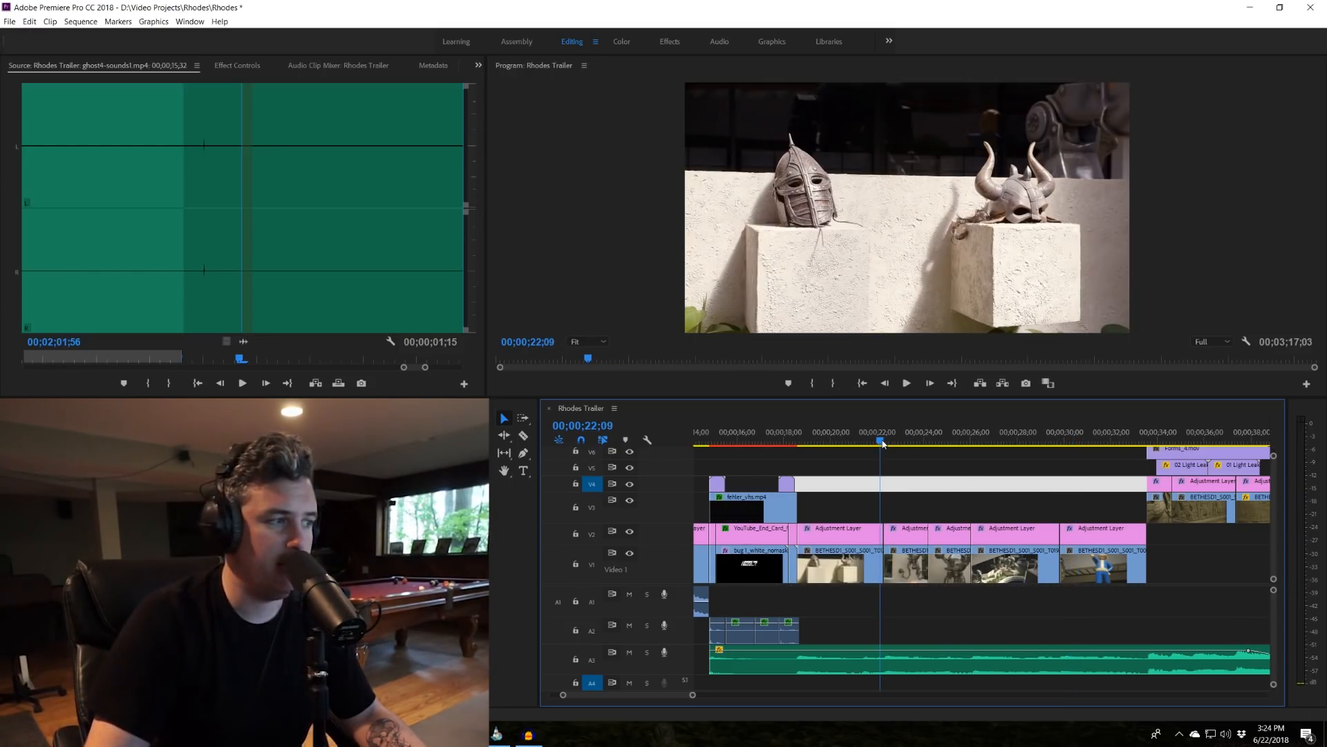
pyautogui.moveTo(884, 442)
pyautogui.mouseDown()
pyautogui.moveTo(936, 444)
pyautogui.moveTo(909, 443)
pyautogui.mouseUp()
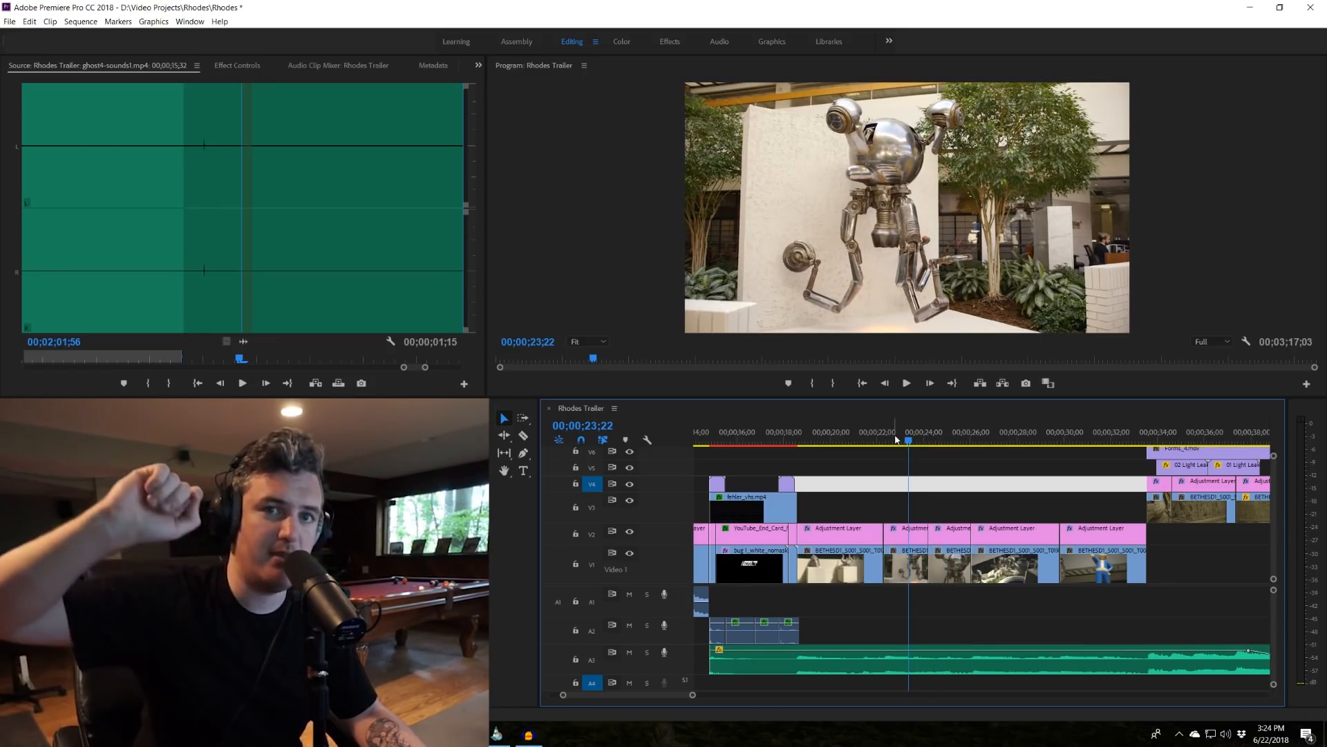
pyautogui.click(869, 440)
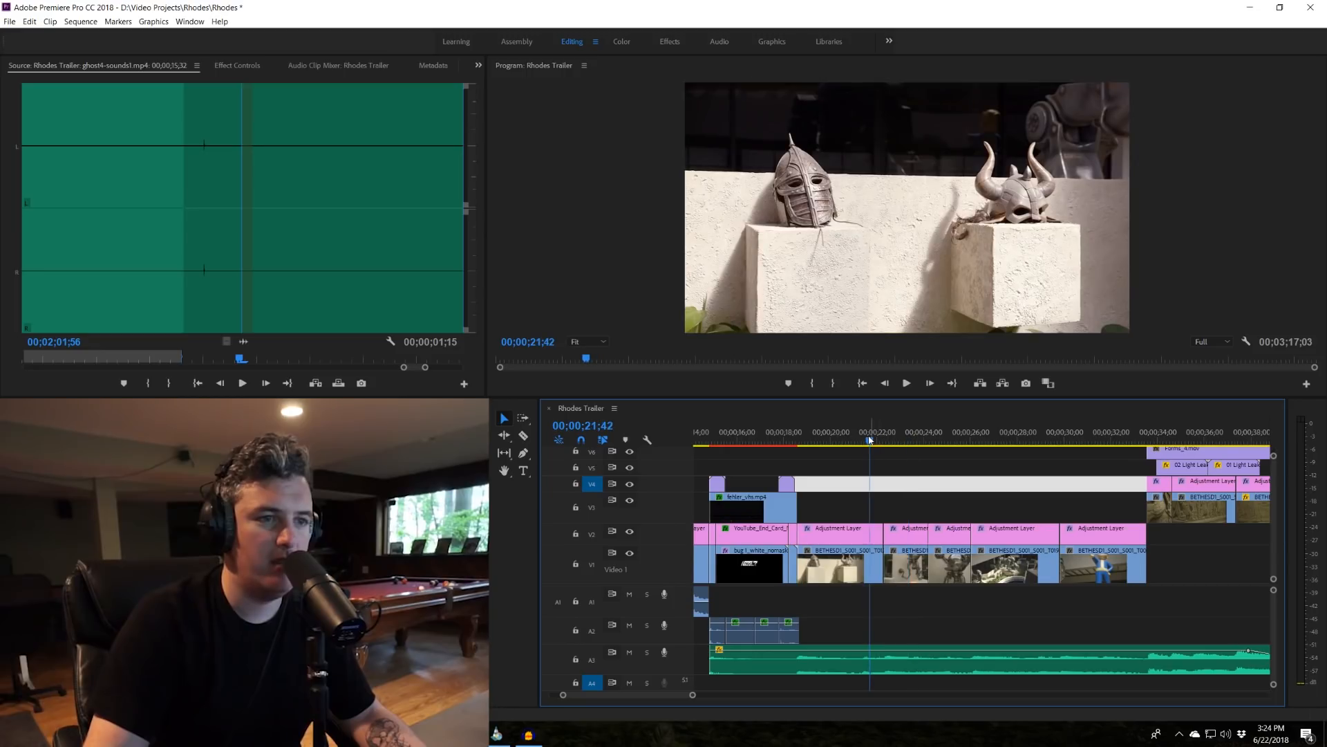
pyautogui.press('space')
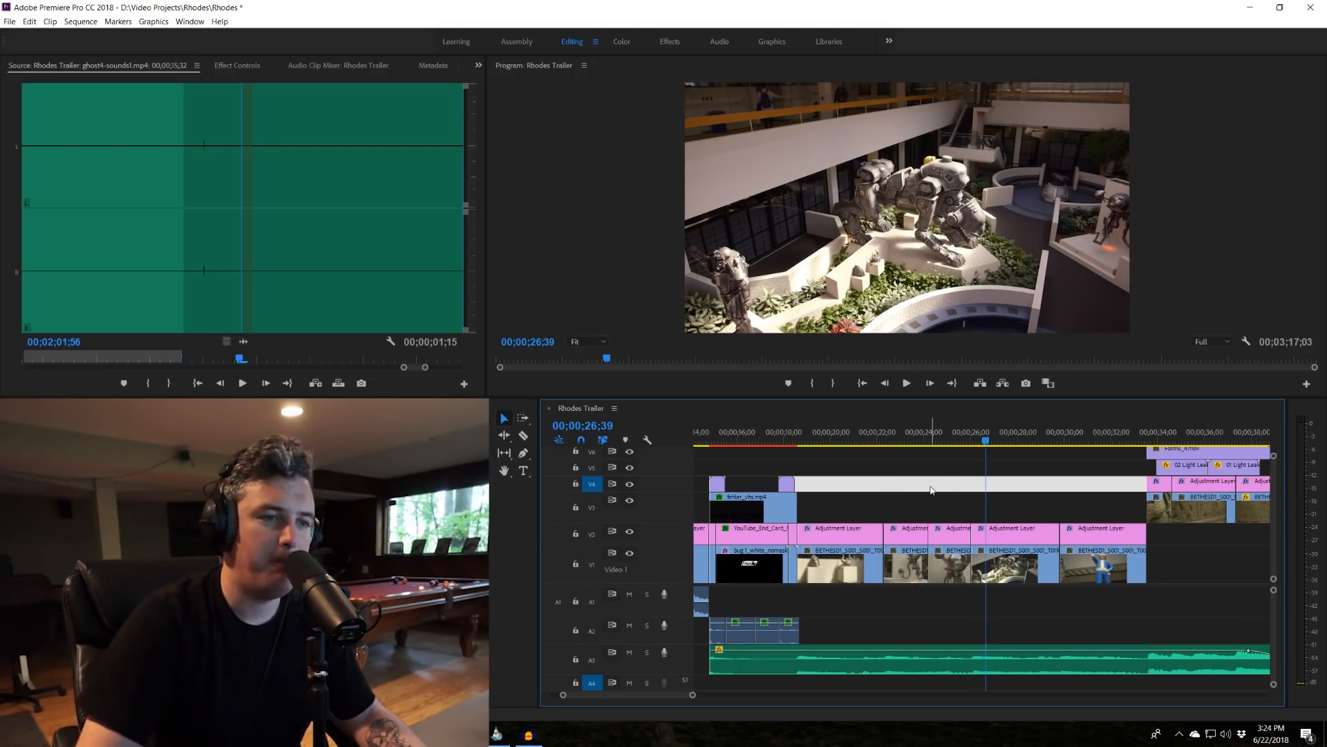
# Scrub through the statue shots up to the Vault Boy, and play the robot statue shots, stopping at 00;00;25;40.
pyautogui.scroll(-2, 931, 491)
pyautogui.moveTo(862, 450); pyautogui.dragTo(867, 448)
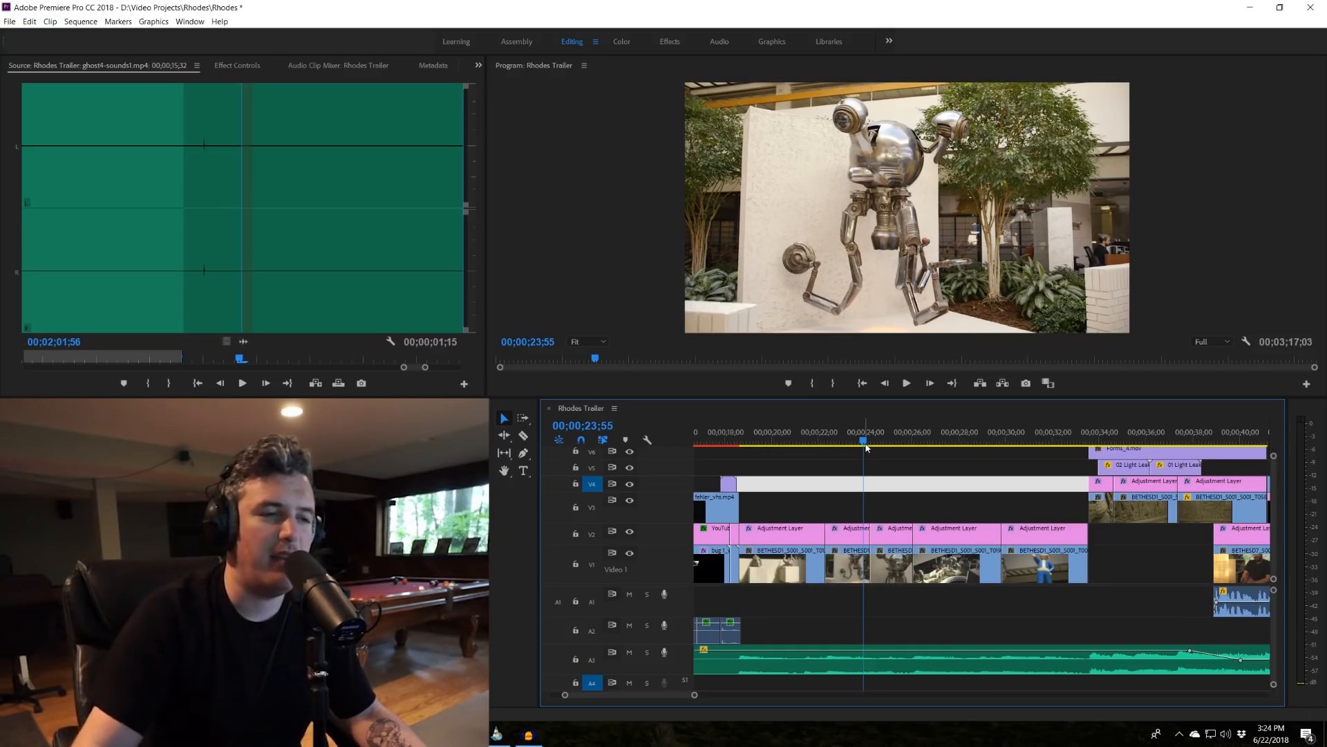
pyautogui.moveTo(782, 432); pyautogui.dragTo(1044, 441)
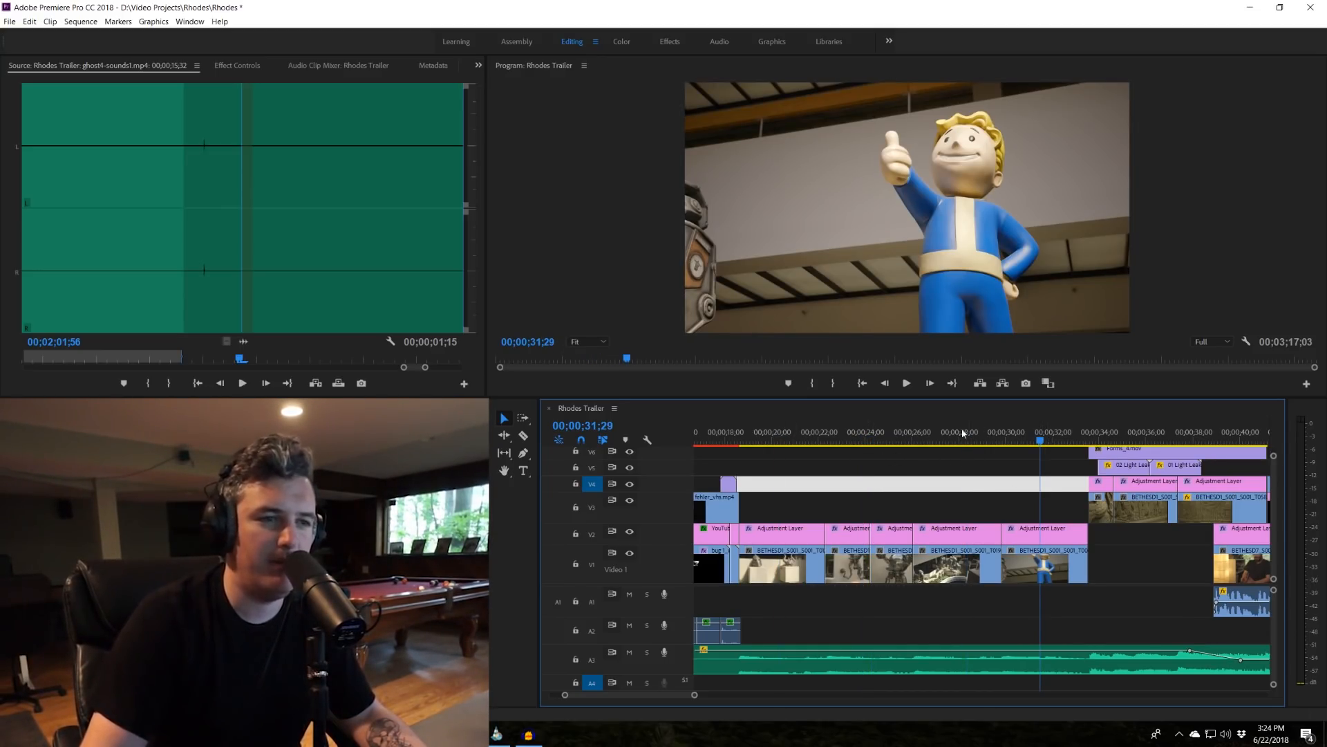
pyautogui.click(816, 432)
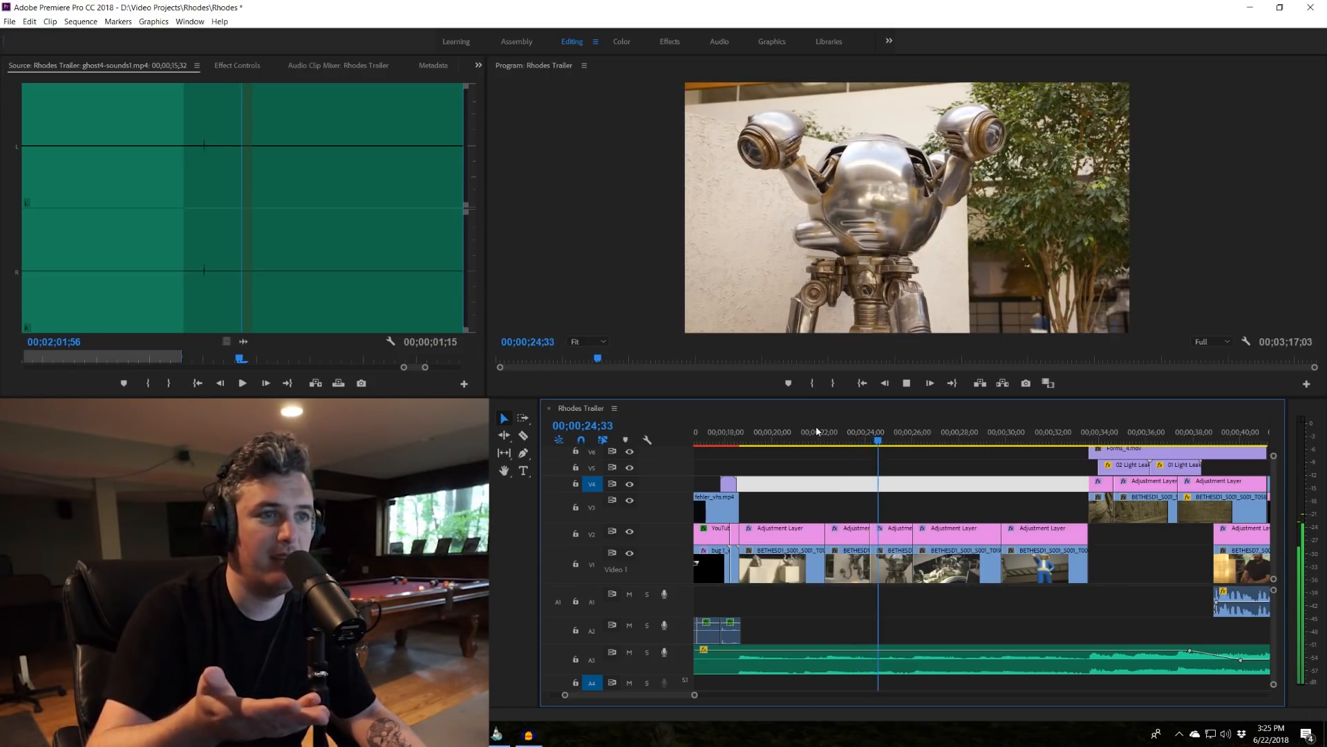
pyautogui.press('space')
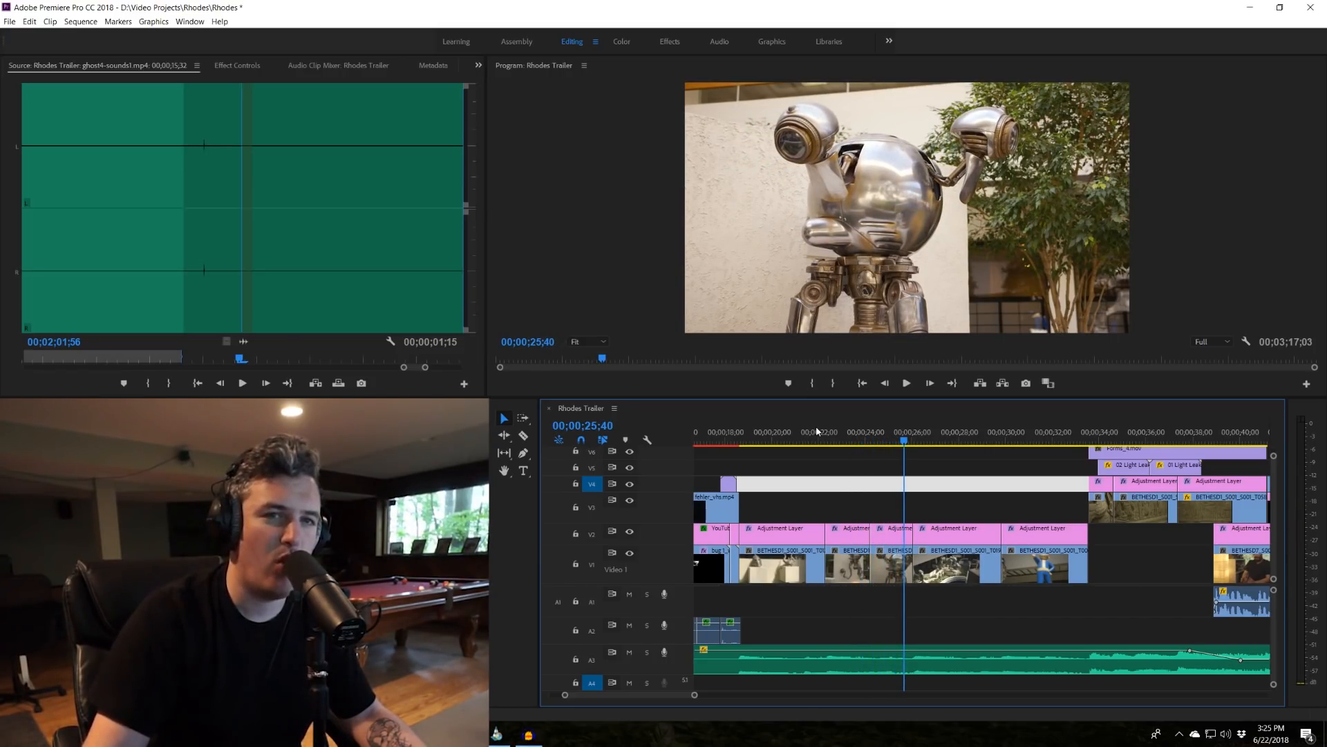
# Replay the robot statue shots from 00;00;22;06, stopping on the wide courtyard shot at 00;00;26;44.
pyautogui.click(823, 434)
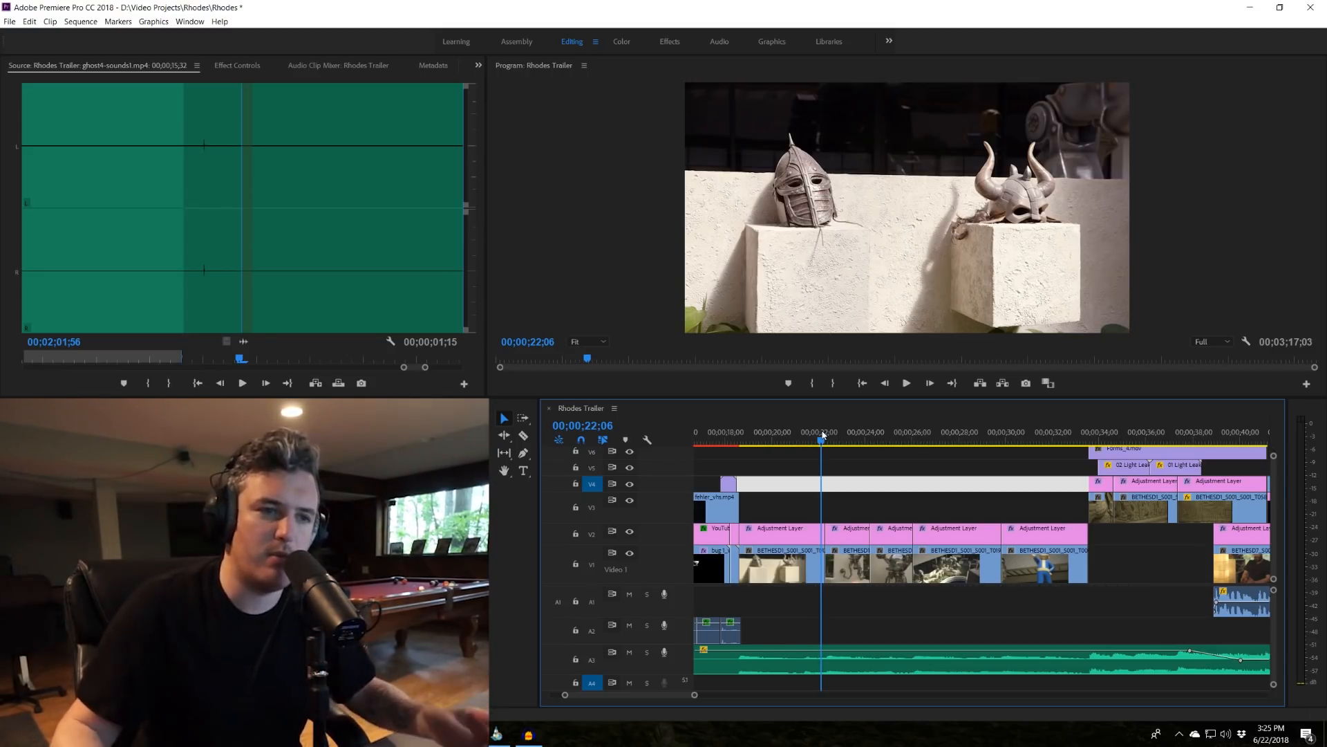
pyautogui.press('space')
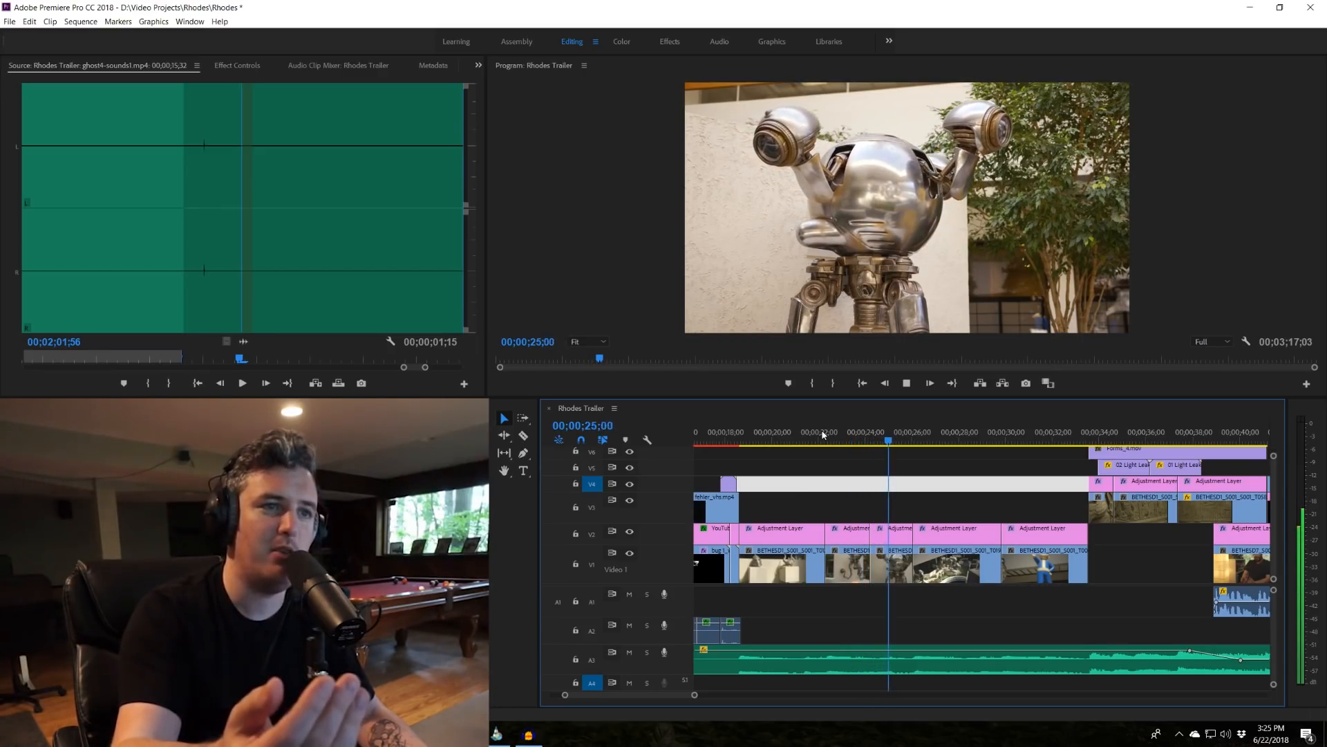
pyautogui.press('space')
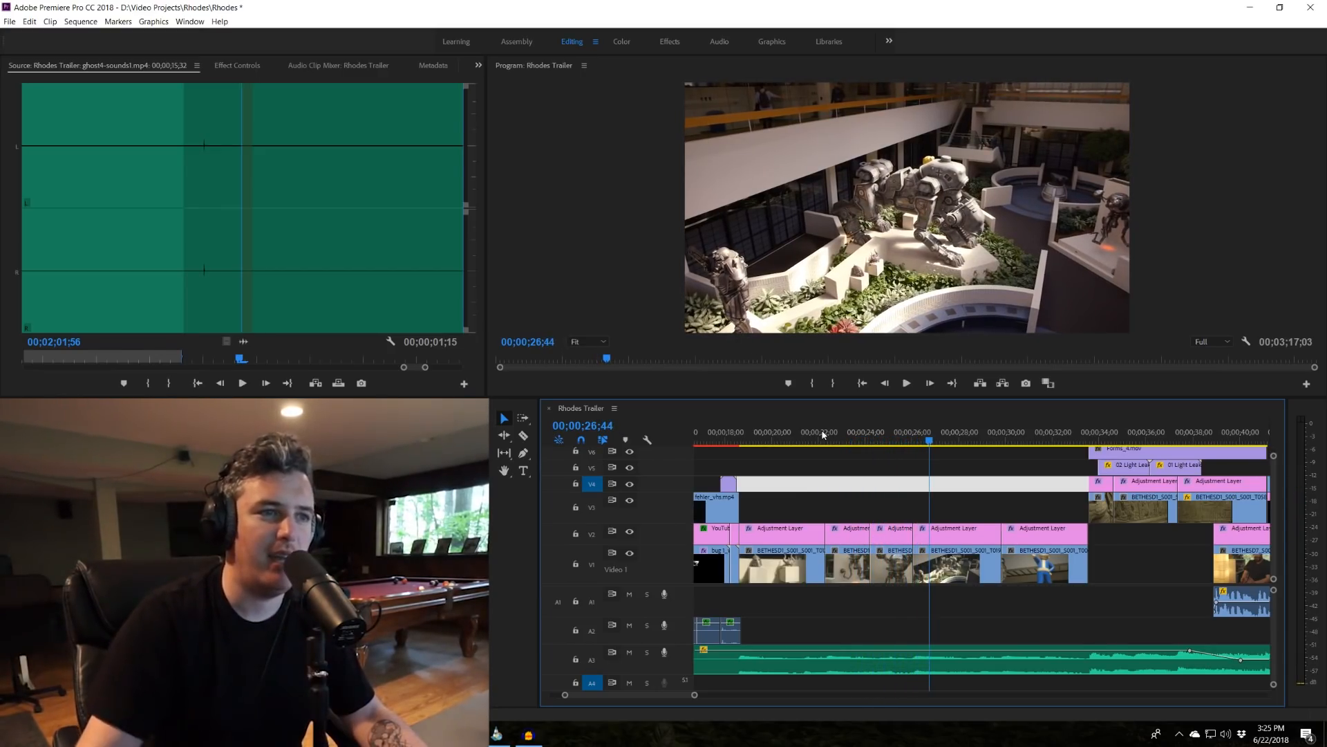
# Bring the upper title tracks into view and play the Elder Scrolls title section from 00;00;32;57 to 00;00;40;27.
pyautogui.scroll(-3, 901, 464)
pyautogui.click(972, 443)
pyautogui.scroll(-8, 965, 456)
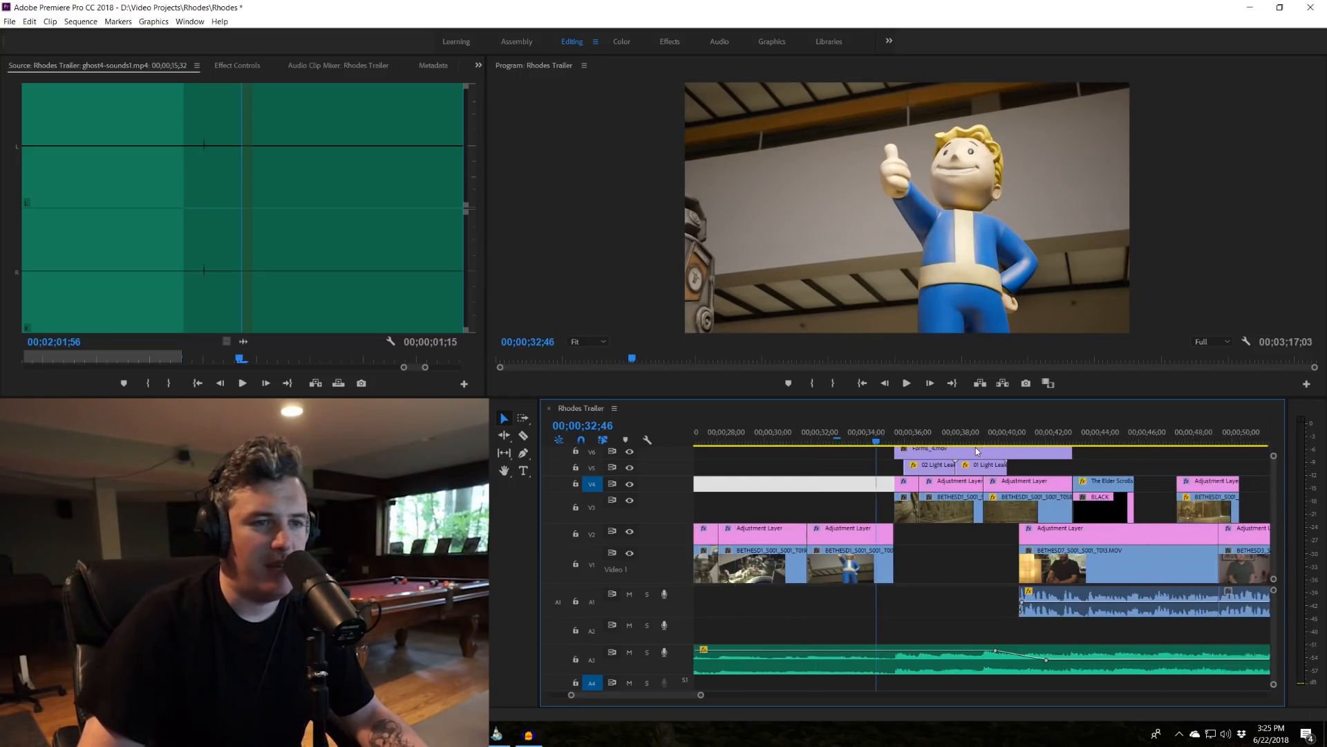
pyautogui.click(726, 432)
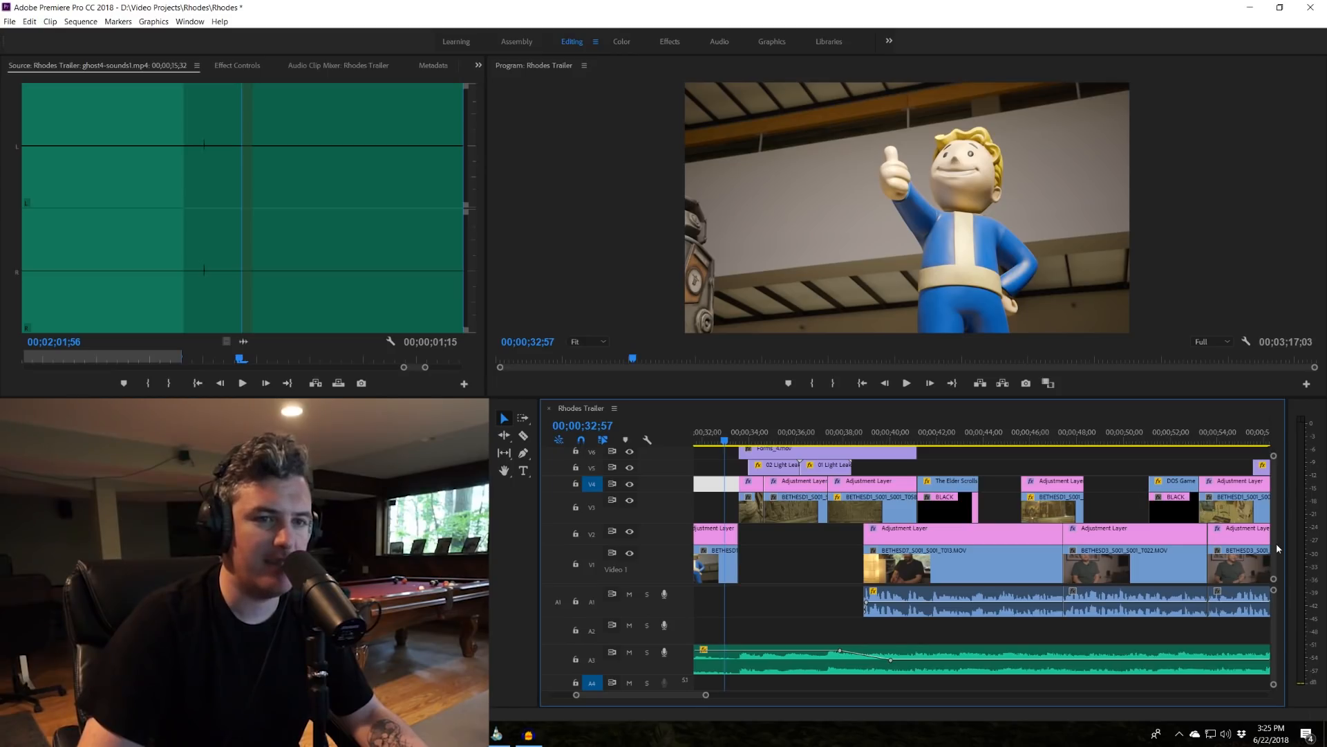
pyautogui.scroll(2, 1278, 548)
pyautogui.scroll(-2, 1278, 546)
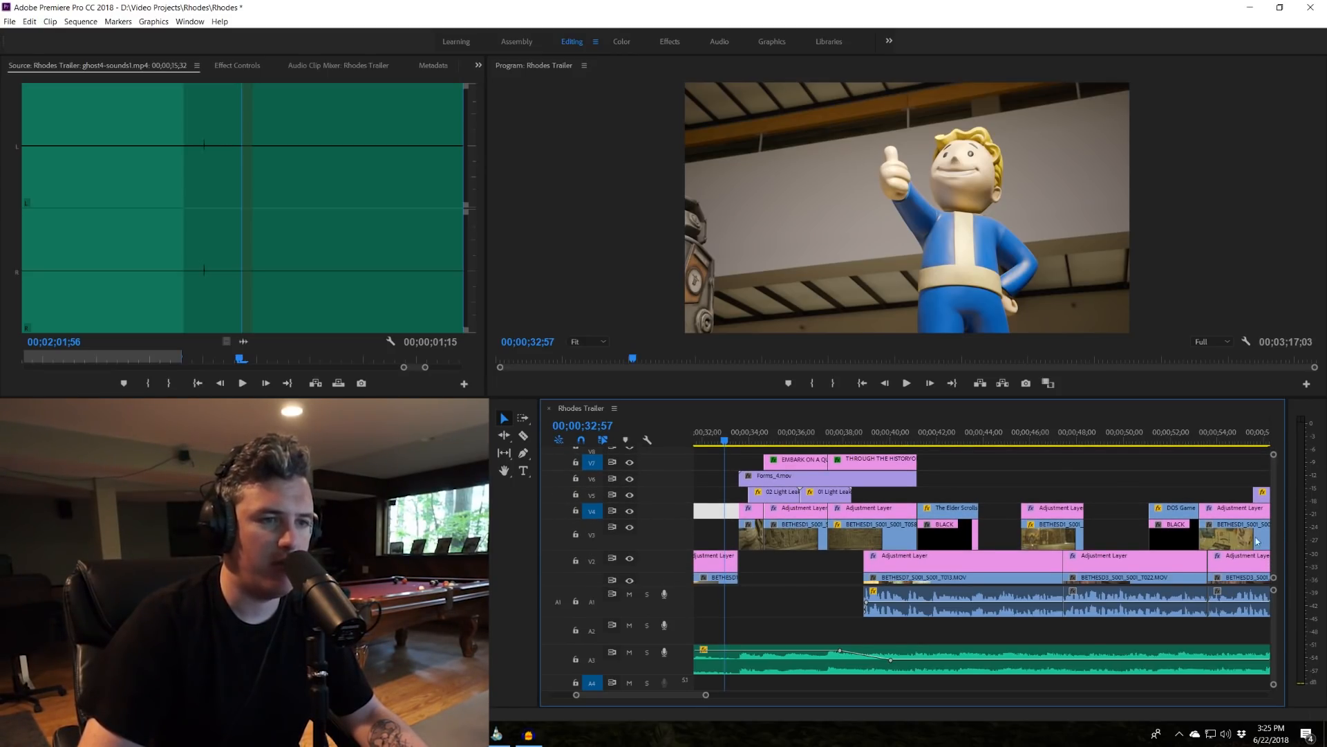
pyautogui.press('space')
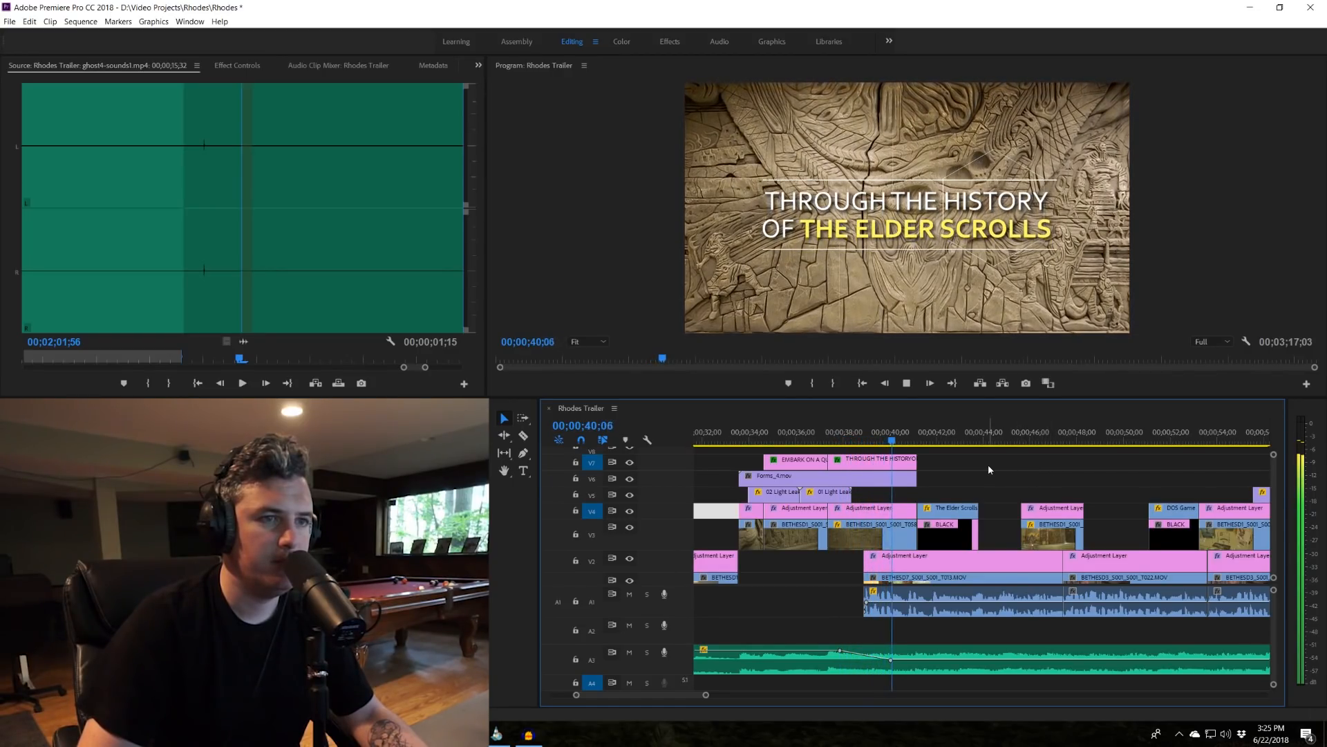
pyautogui.press('space')
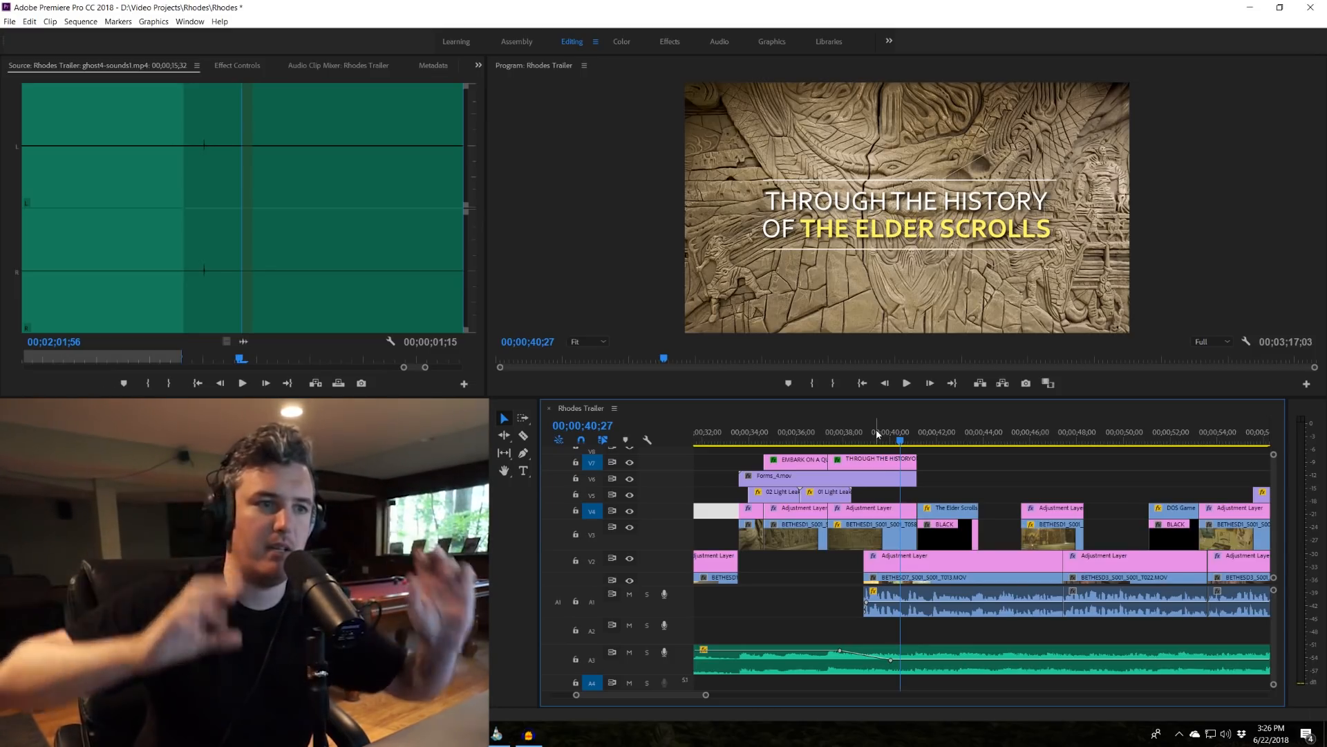
# Examine the line graphics and titles over the carved relief shots from 00;00;33;59 to 00;00;38;10.
pyautogui.click(750, 441)
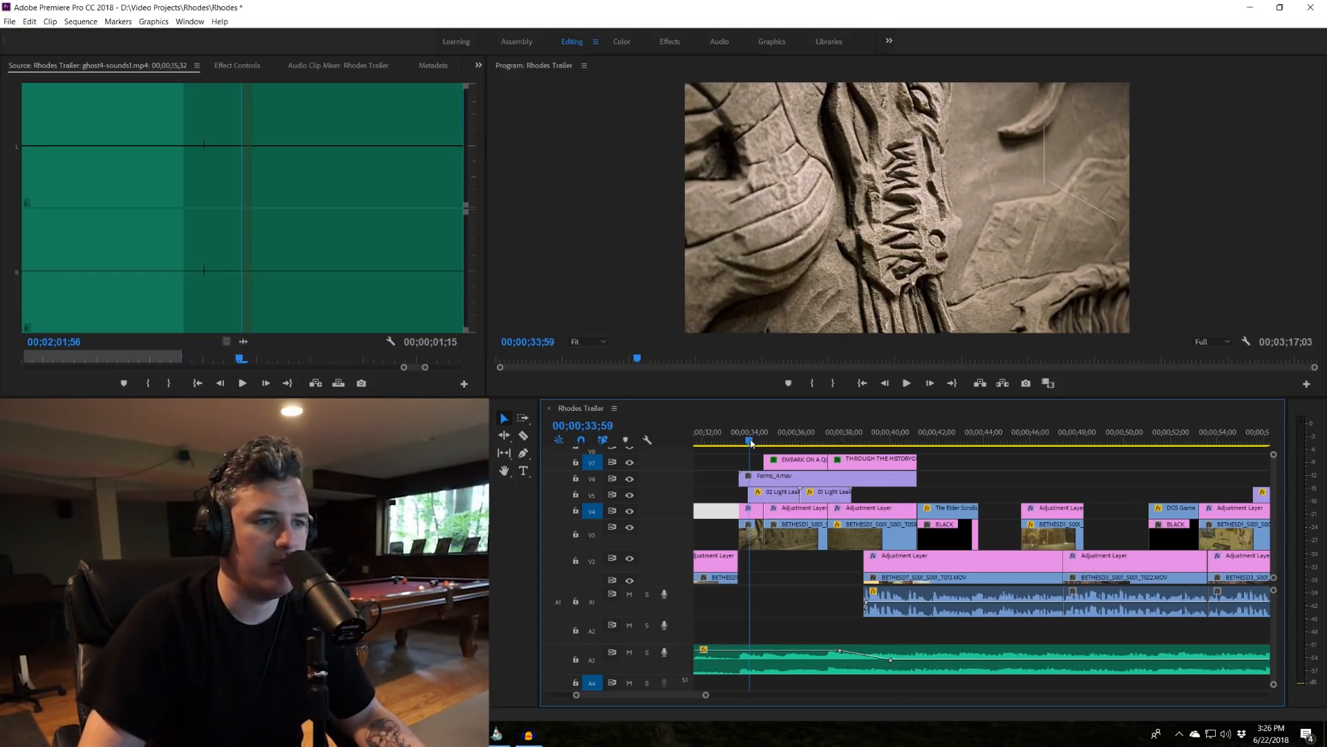
pyautogui.moveTo(752, 444); pyautogui.dragTo(753, 442)
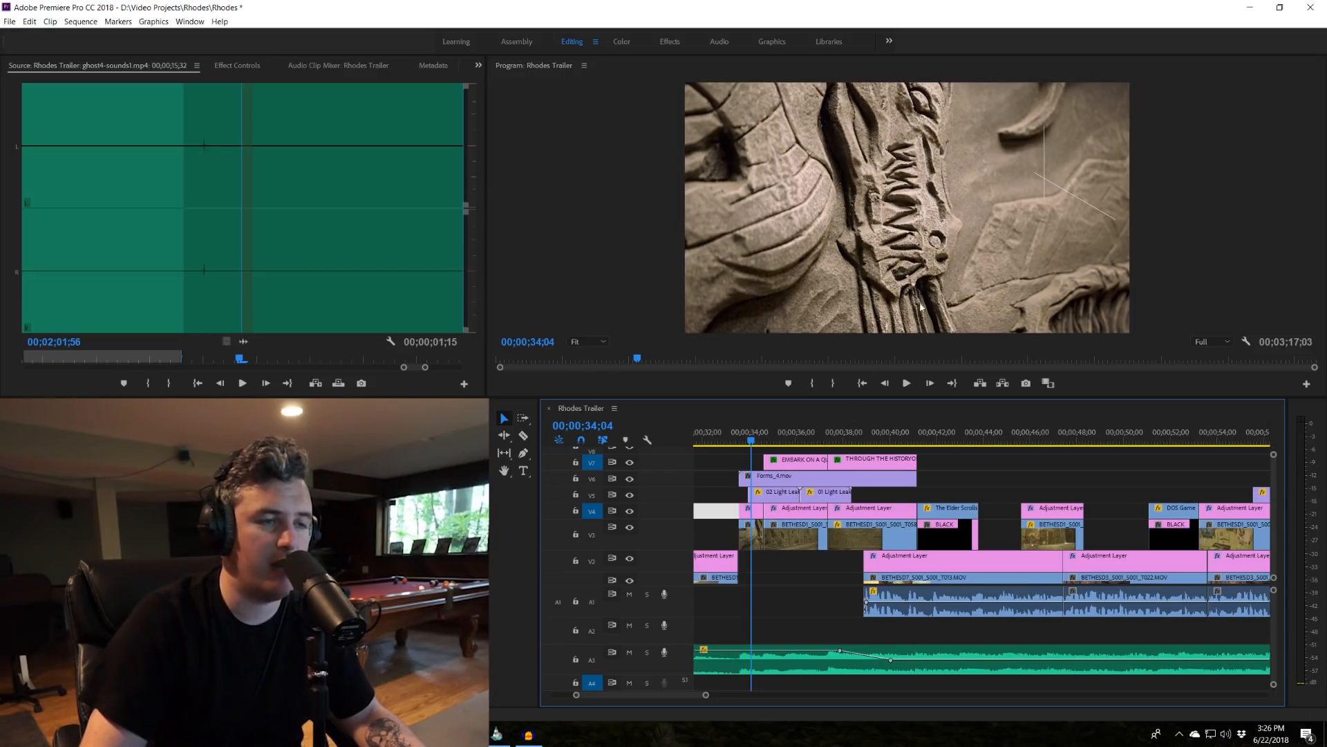
pyautogui.click(783, 443)
pyautogui.moveTo(785, 444); pyautogui.dragTo(846, 442)
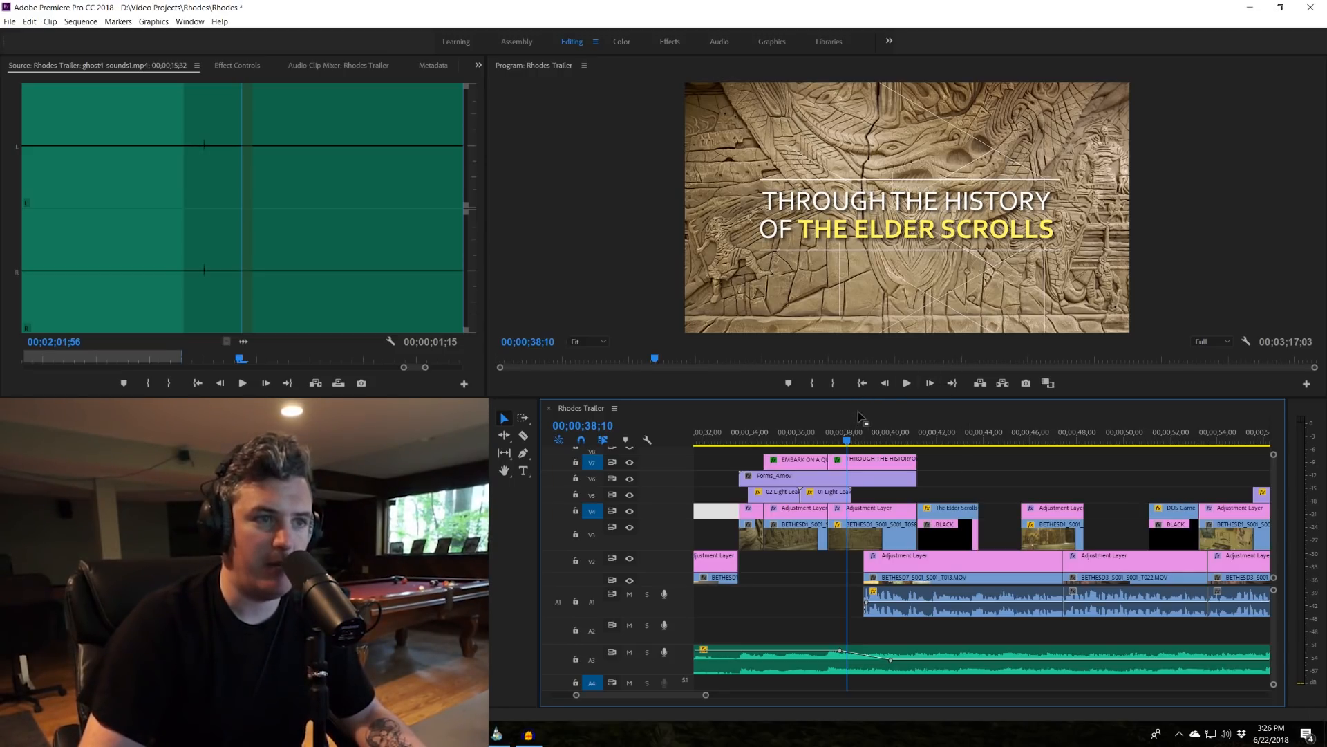
# Review the passage from the Vault Boy shot at 00;00;32;04 through both titles, returning to the dragon relief at 00;00;34;09.
pyautogui.click(832, 440)
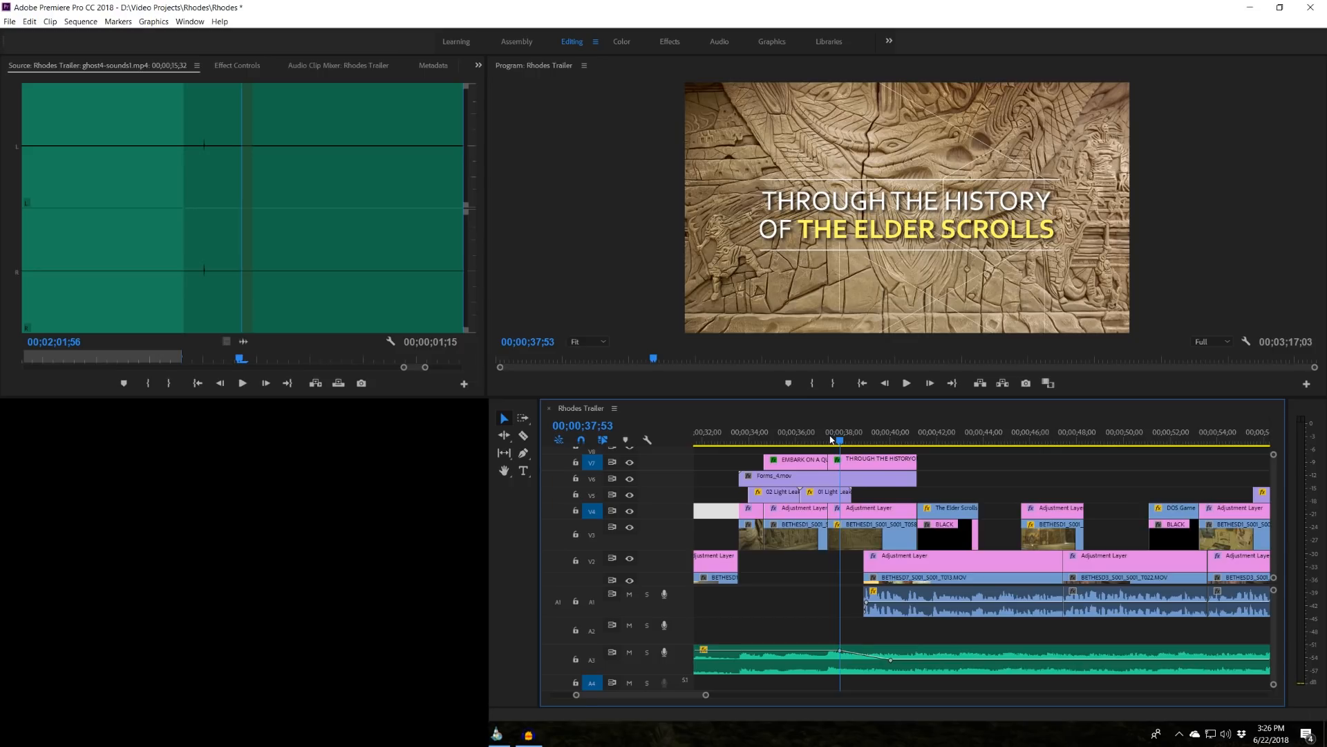
pyautogui.click(812, 439)
pyautogui.click(704, 440)
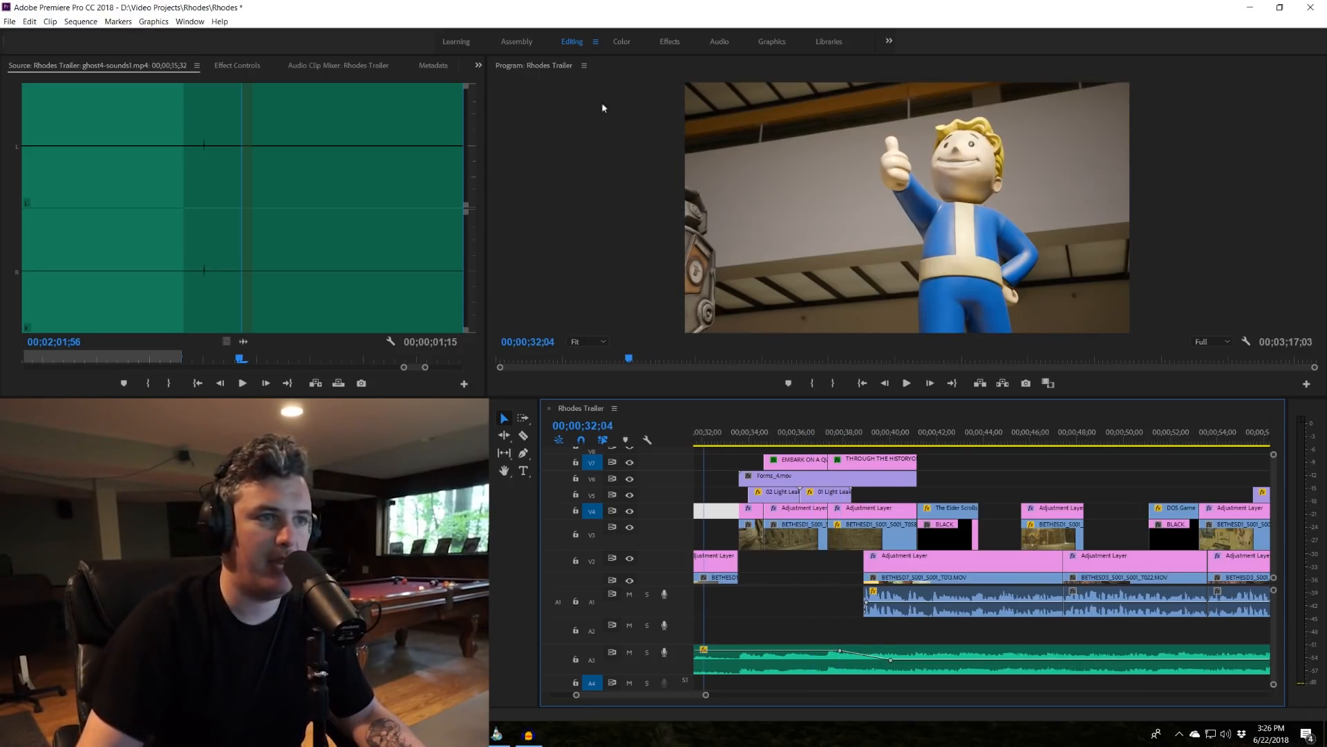
pyautogui.press('space')
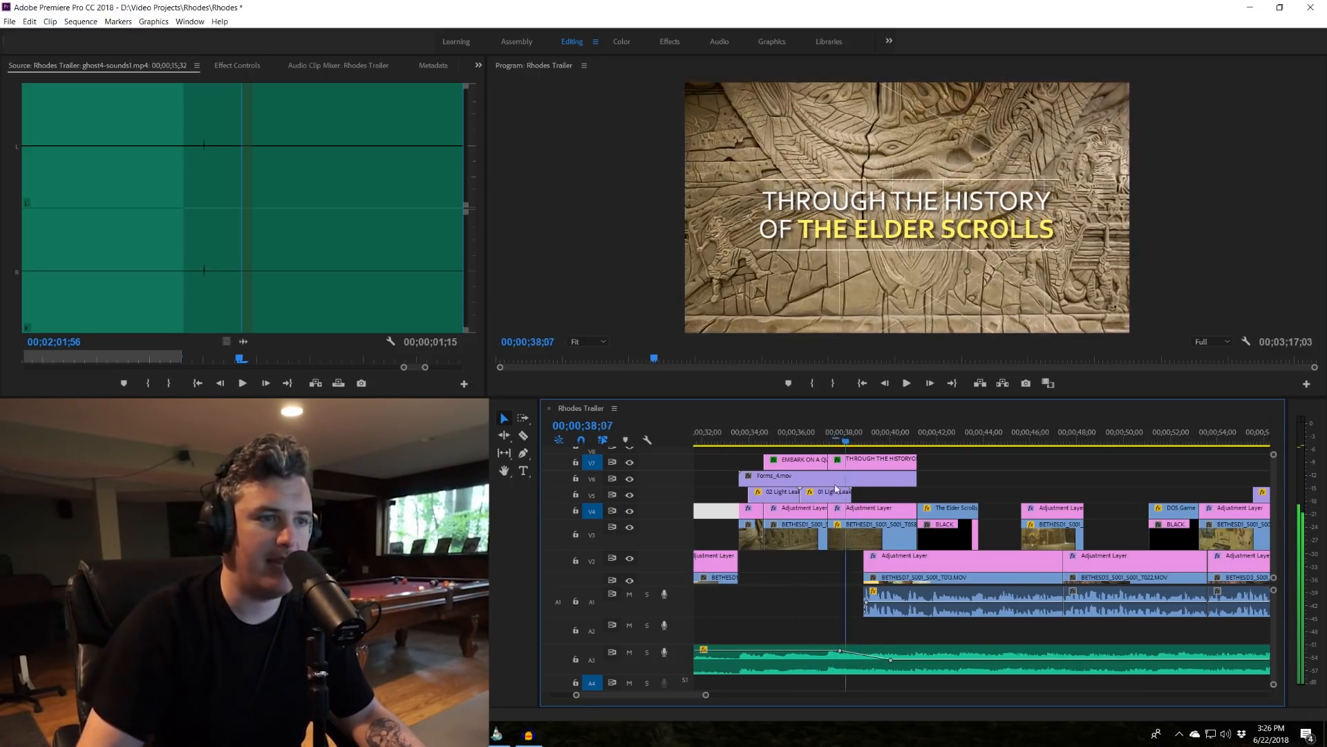
pyautogui.click(796, 439)
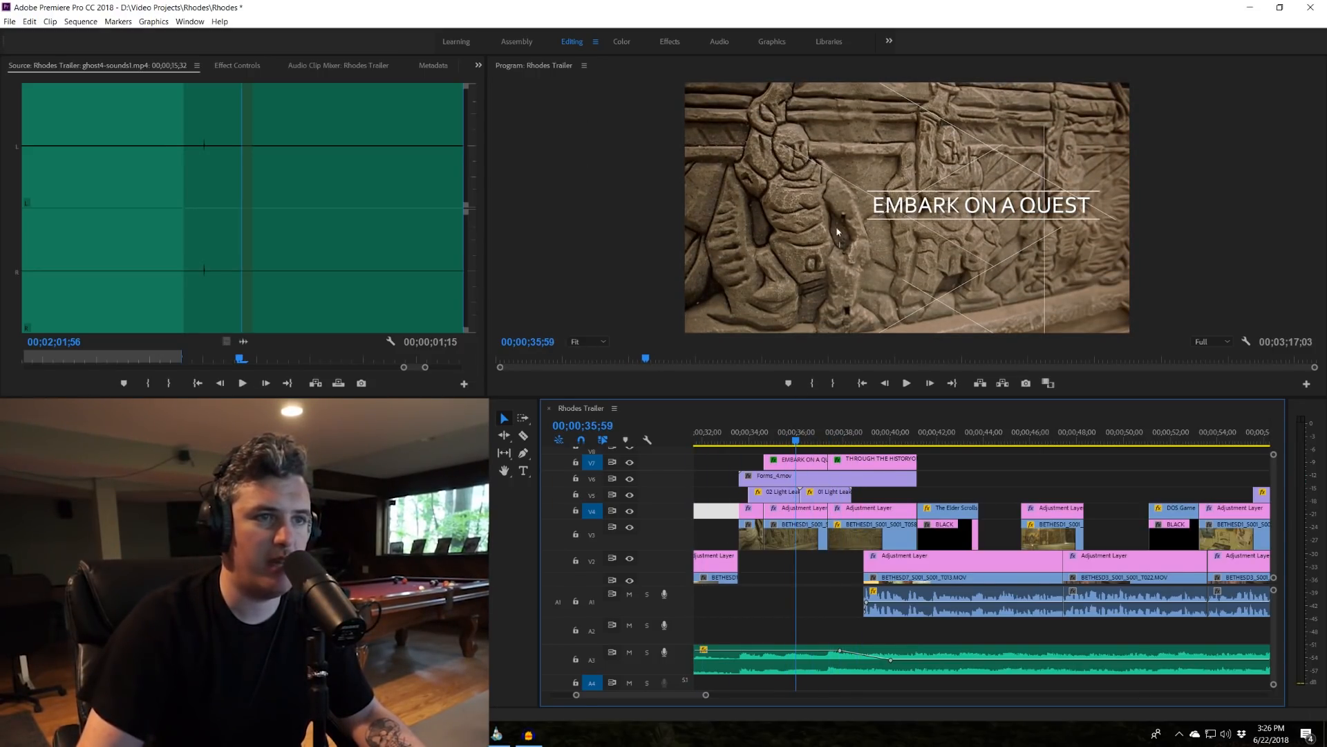
pyautogui.moveTo(777, 437); pyautogui.dragTo(754, 431)
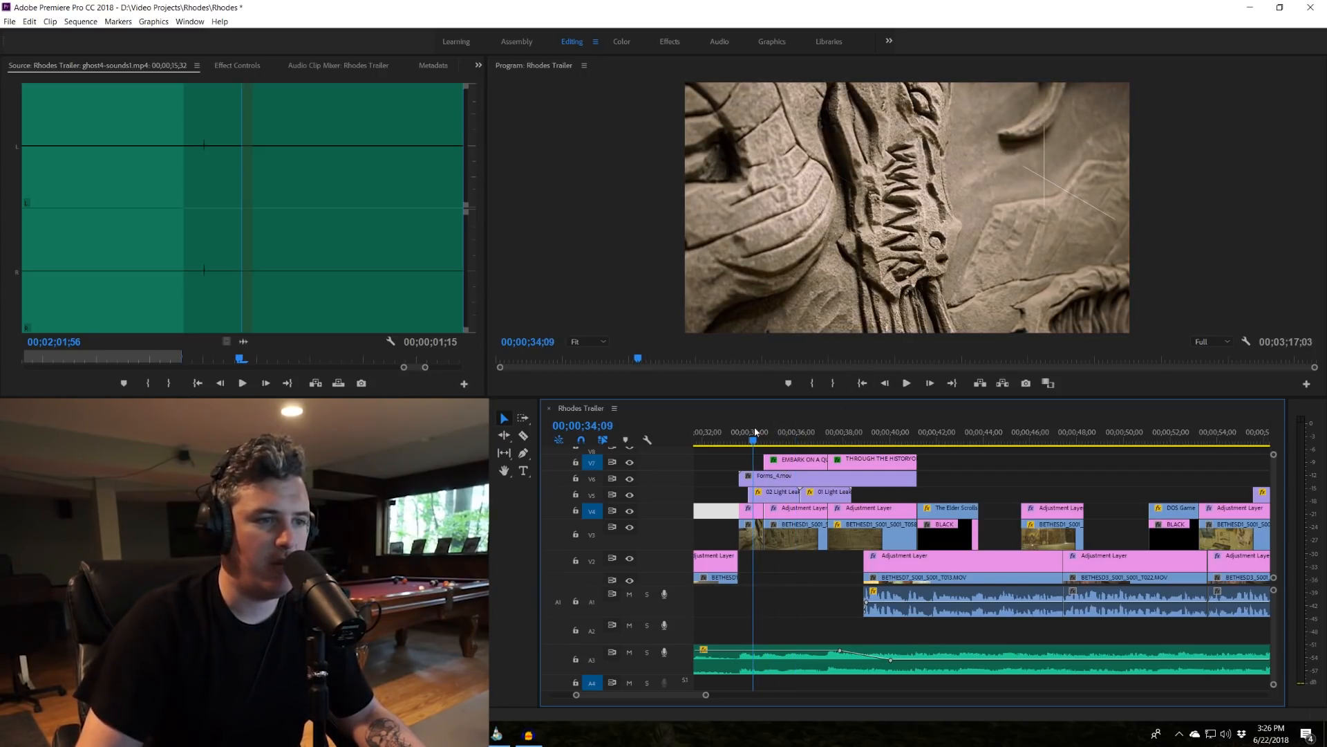
# Toggle the V4 output to compare the relief and game box shots with and without the adjustment layers, leaving V4 visible at 00;00;36;09.
pyautogui.click(629, 511)
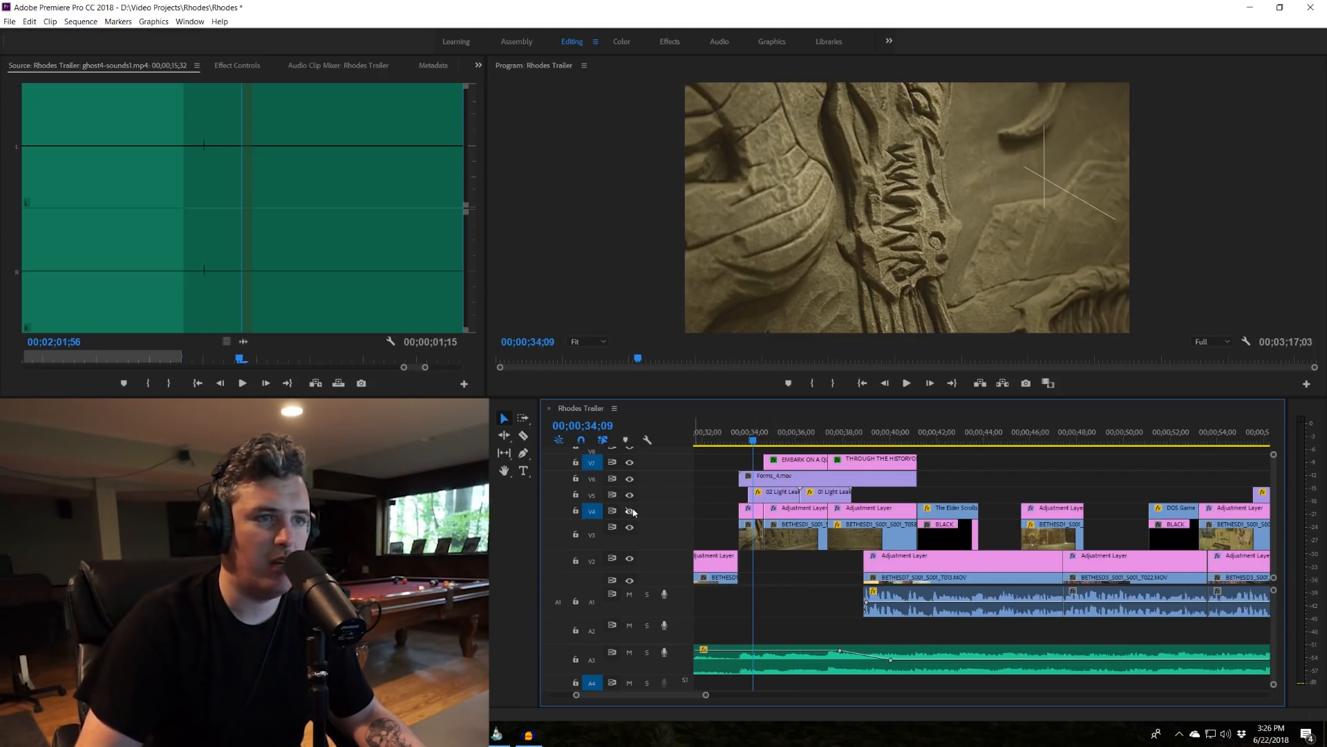
pyautogui.click(807, 442)
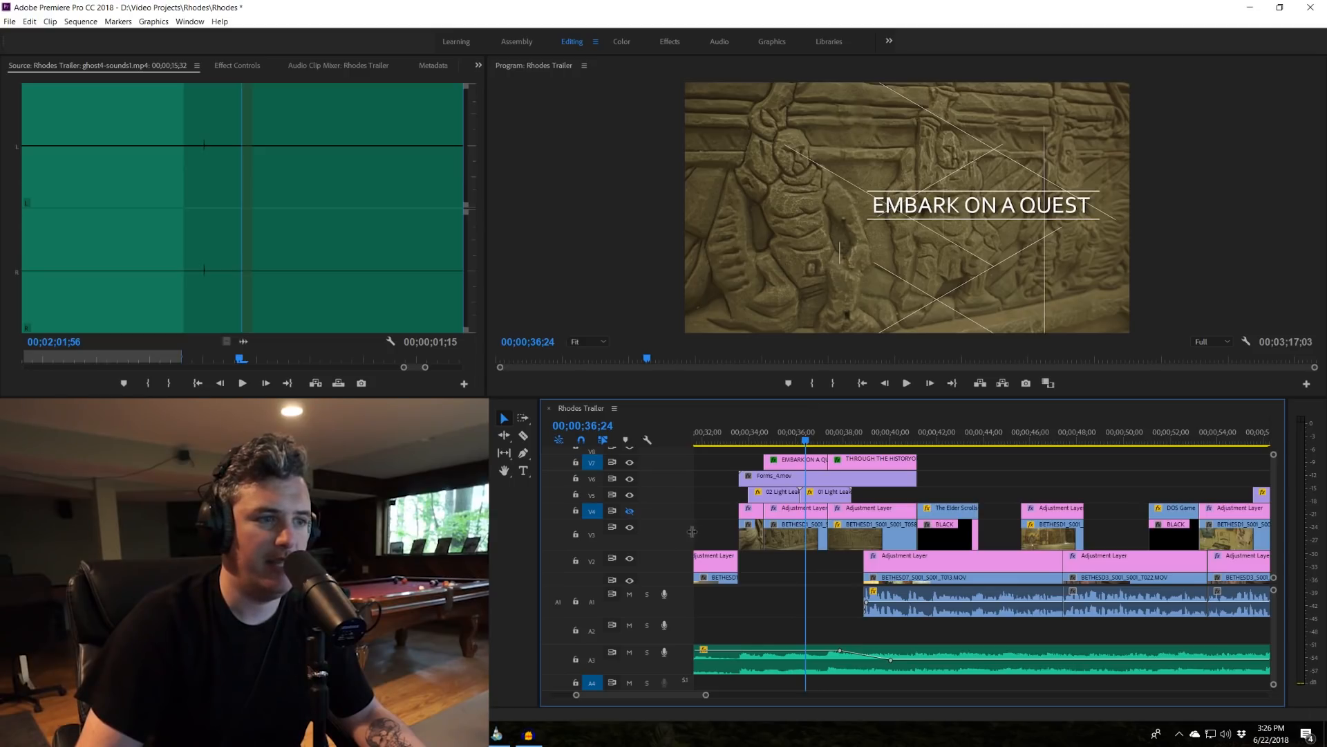
pyautogui.click(630, 511)
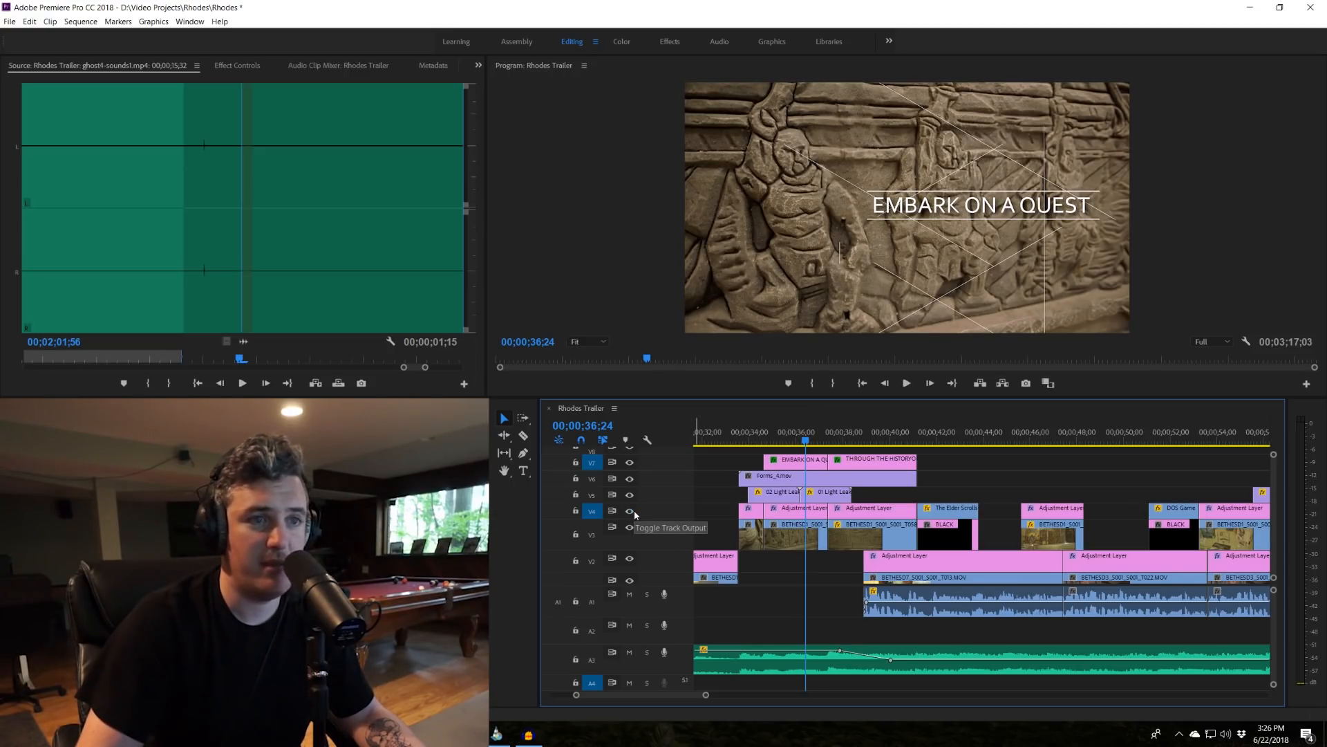
pyautogui.click(633, 510)
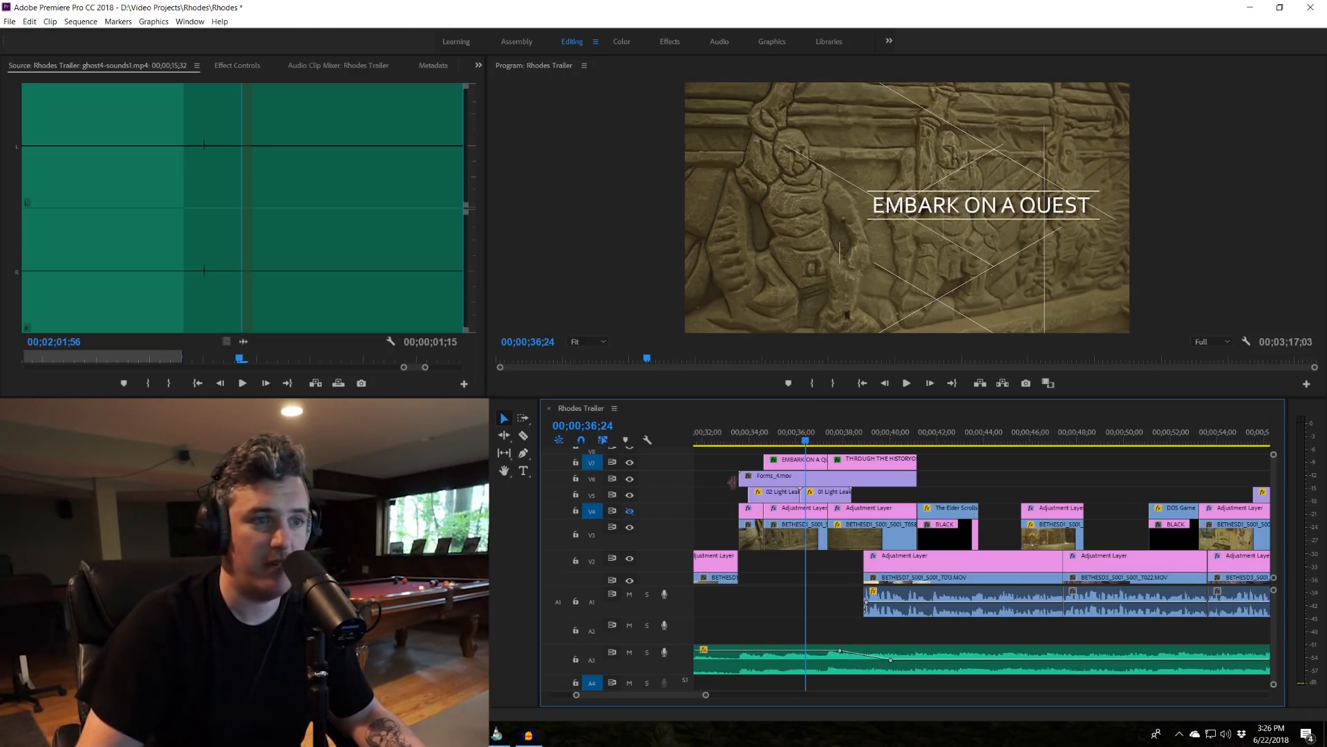
pyautogui.click(1048, 434)
pyautogui.click(630, 513)
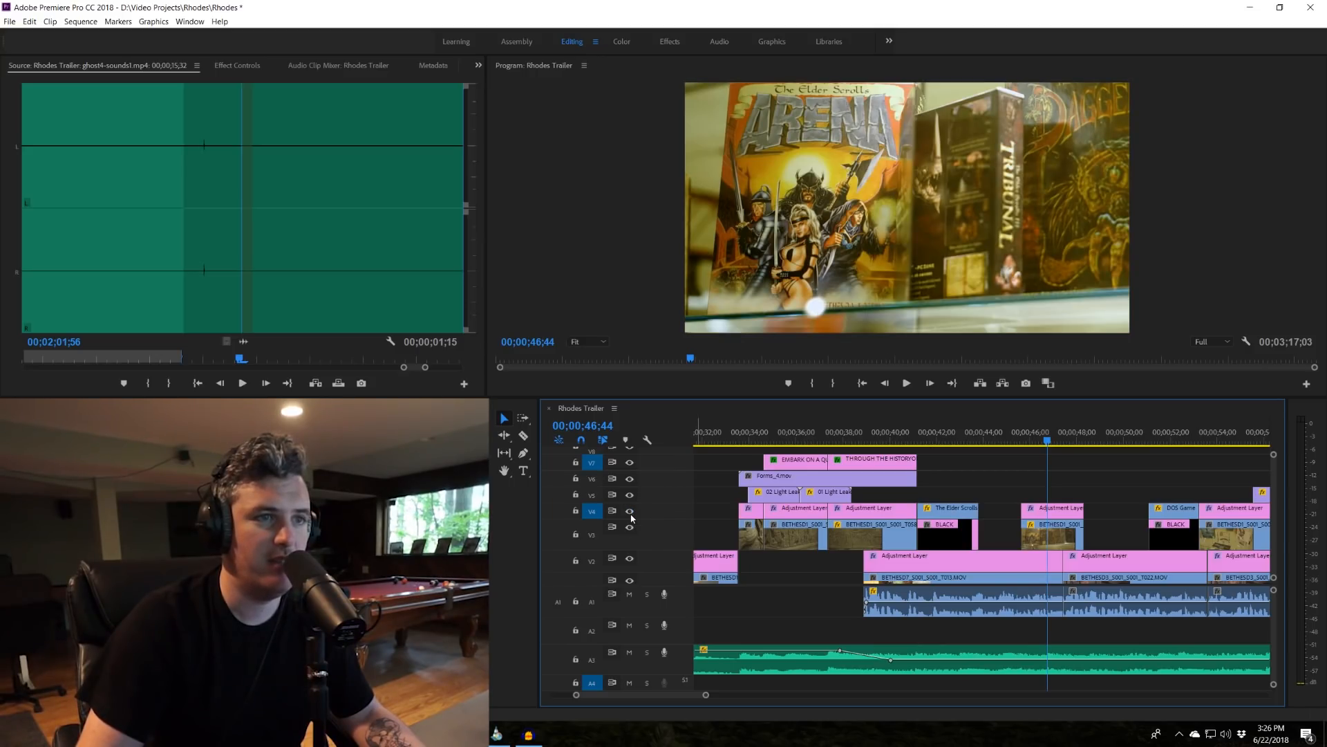
pyautogui.click(800, 436)
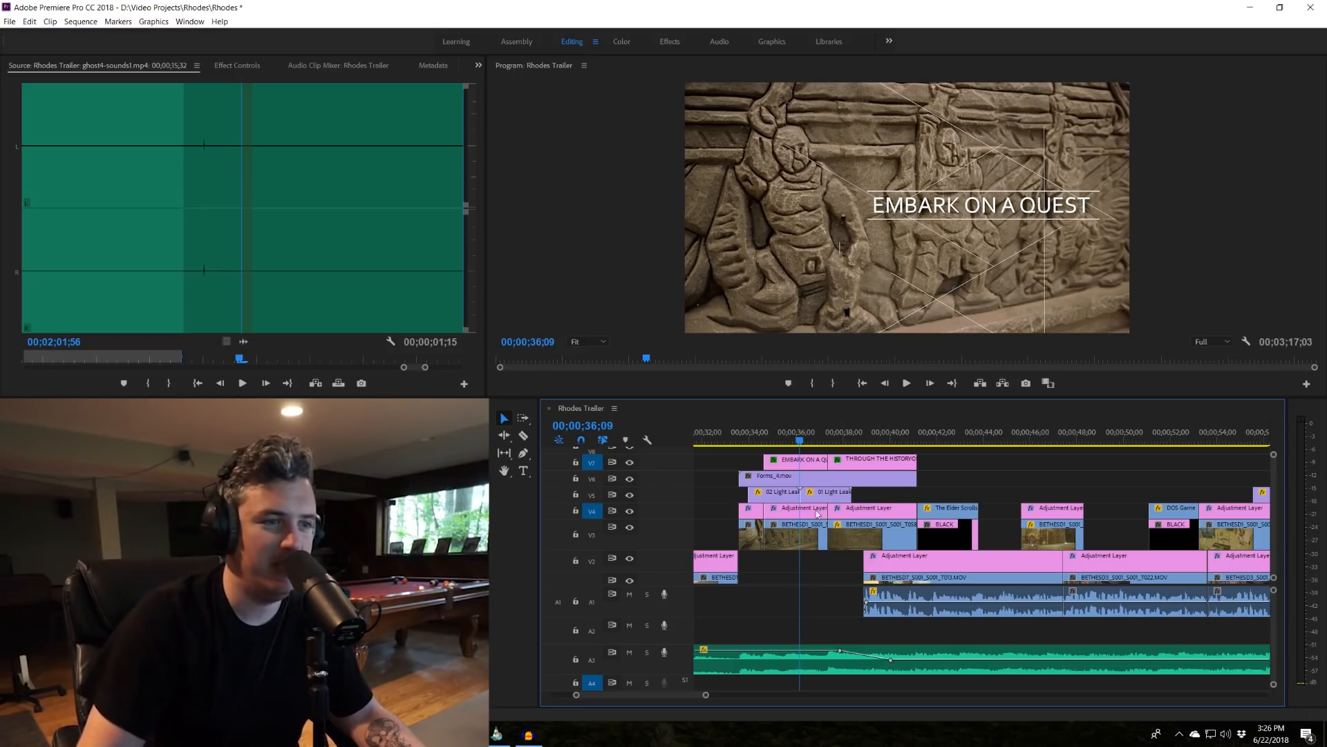
# Scrub from the dragon relief to the warrior relief at 00;00;34;42 and collapse the Glitch Transitions 4K bin.
pyautogui.click(740, 436)
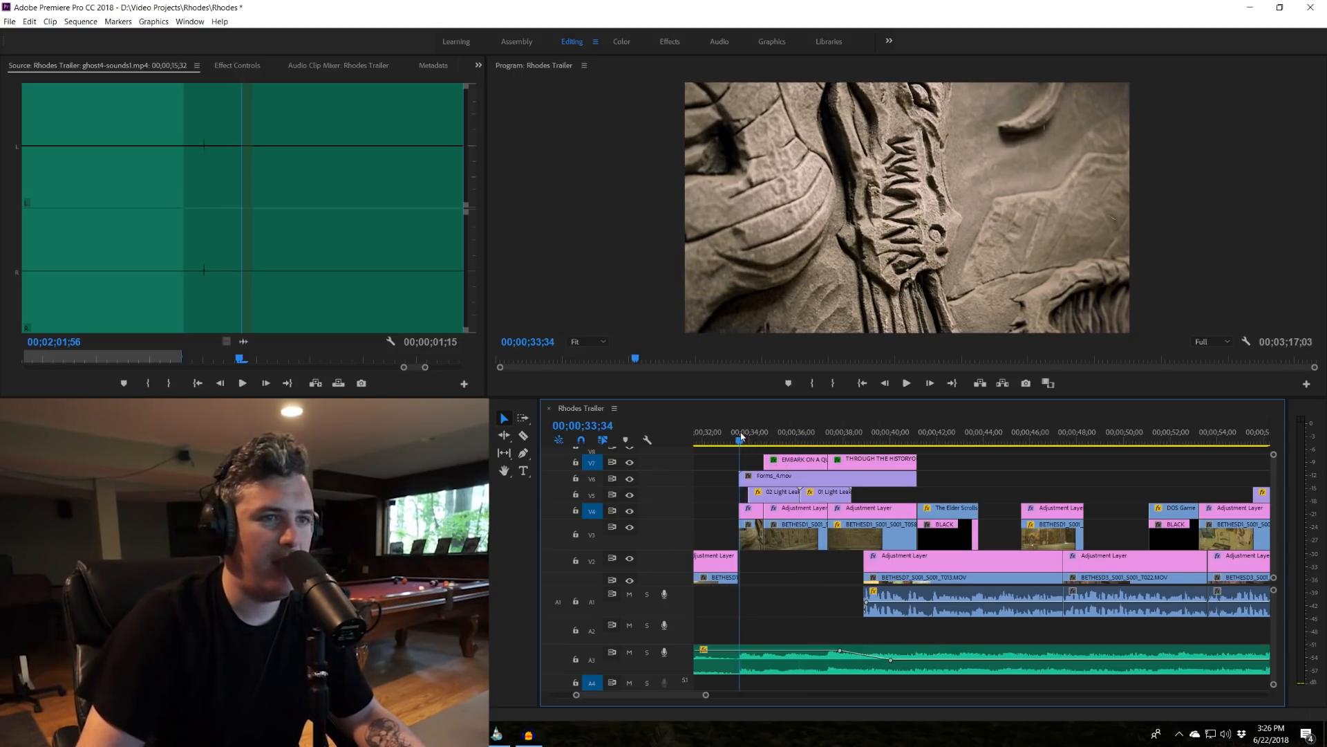
pyautogui.moveTo(740, 436); pyautogui.dragTo(765, 436)
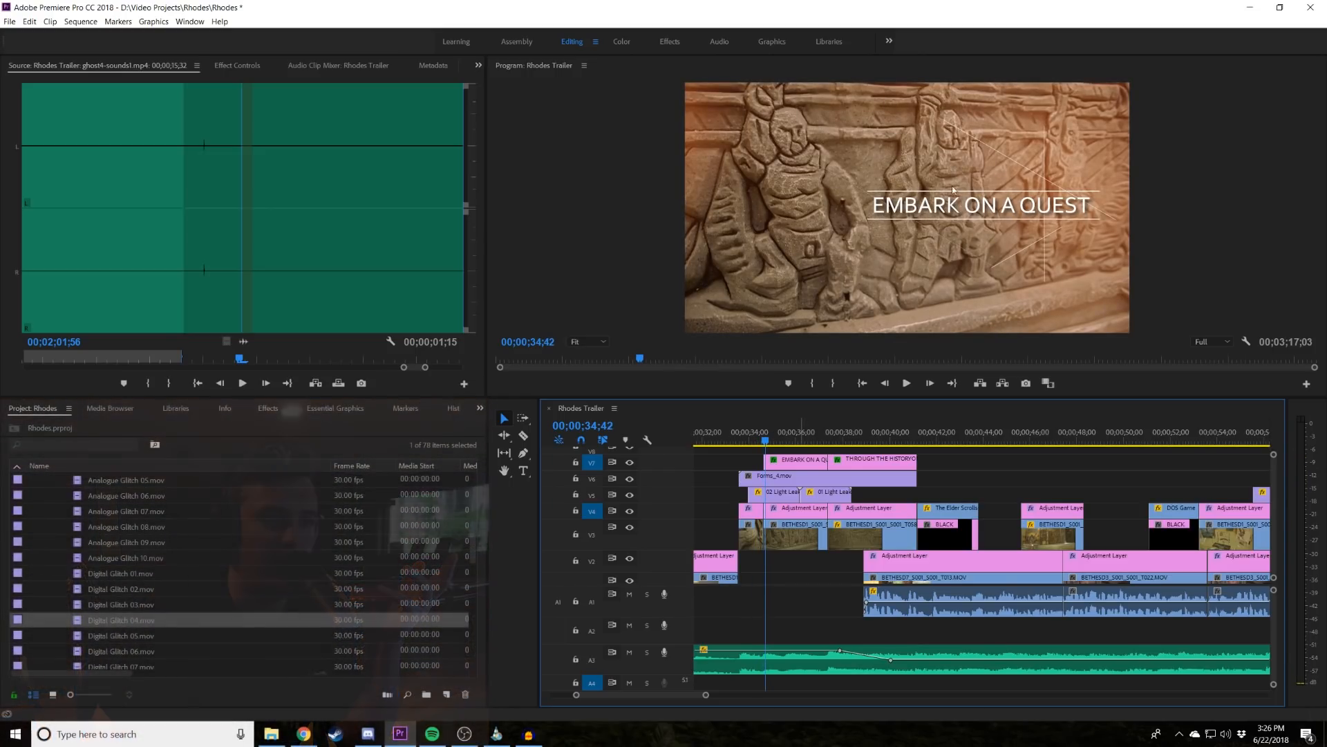
pyautogui.scroll(4, 76, 584)
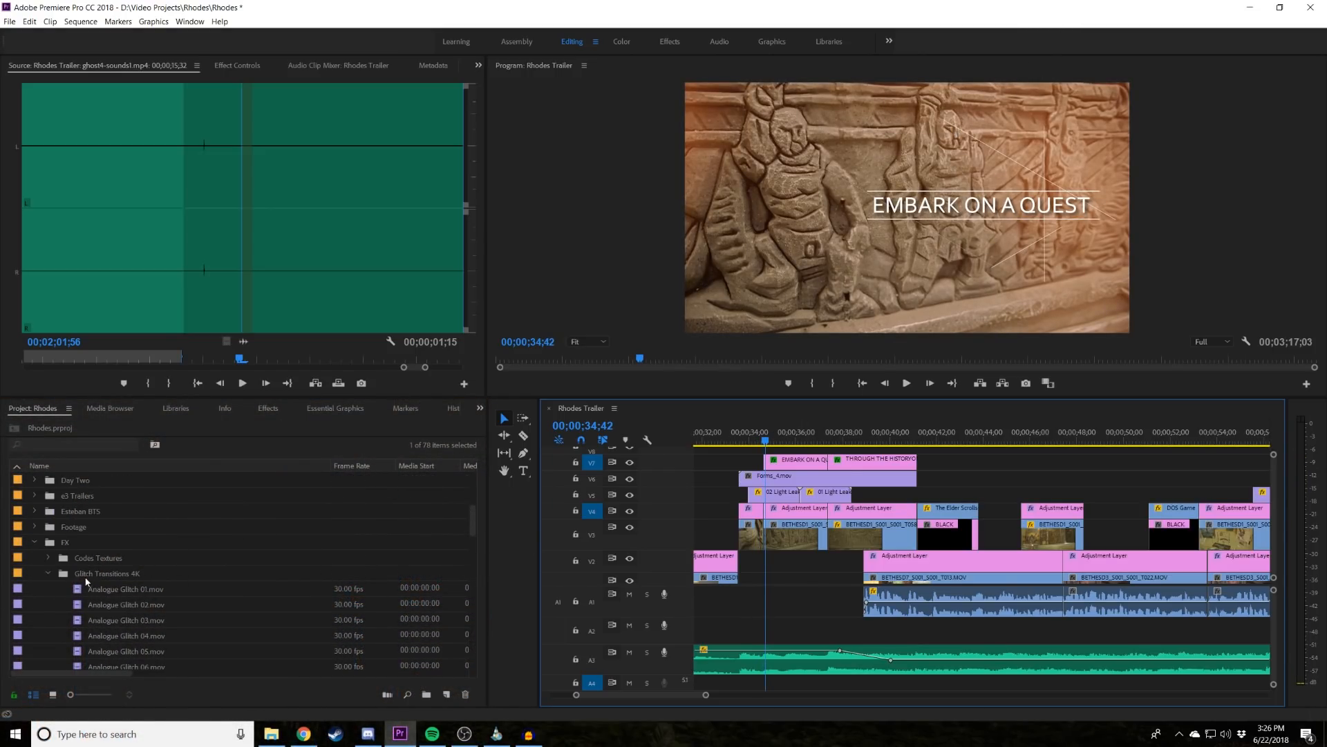
pyautogui.click(48, 572)
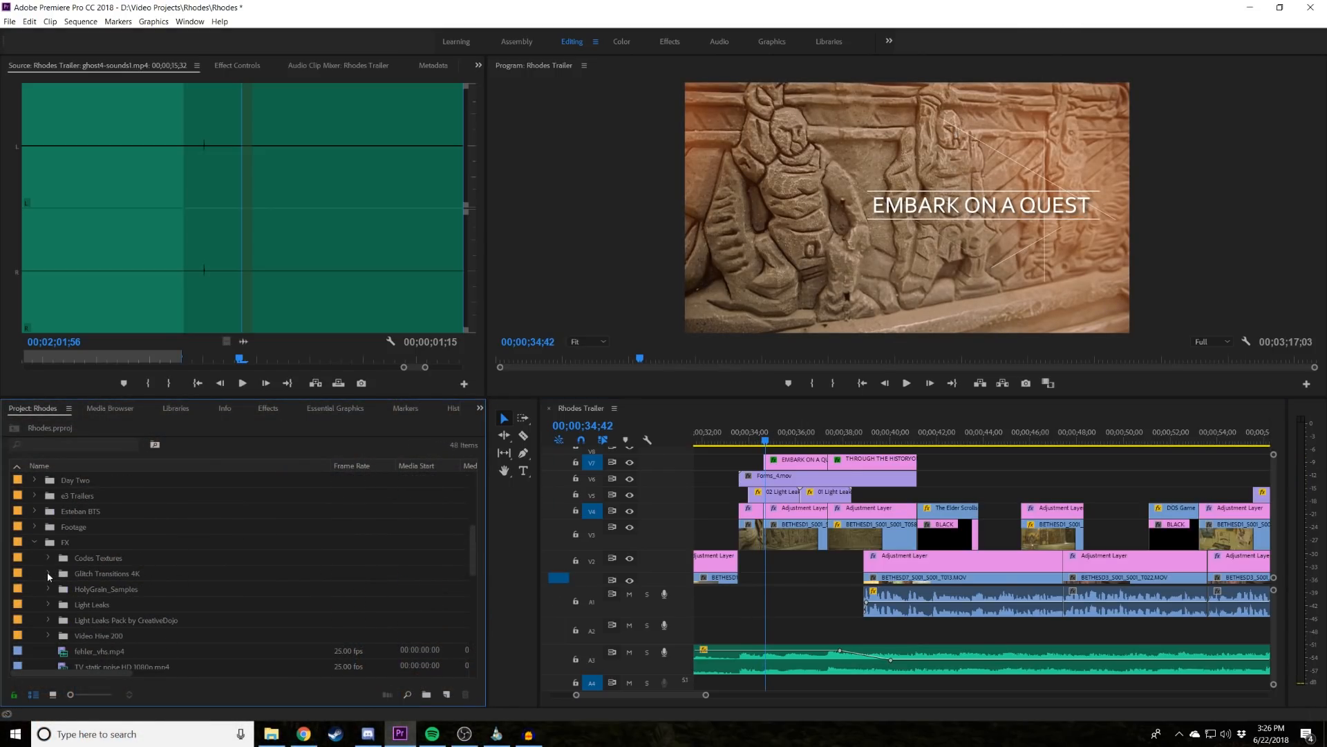
# Open the Forms_4.mov line graphic as a source clip and play it to examine its shapes.
pyautogui.doubleClick(777, 477)
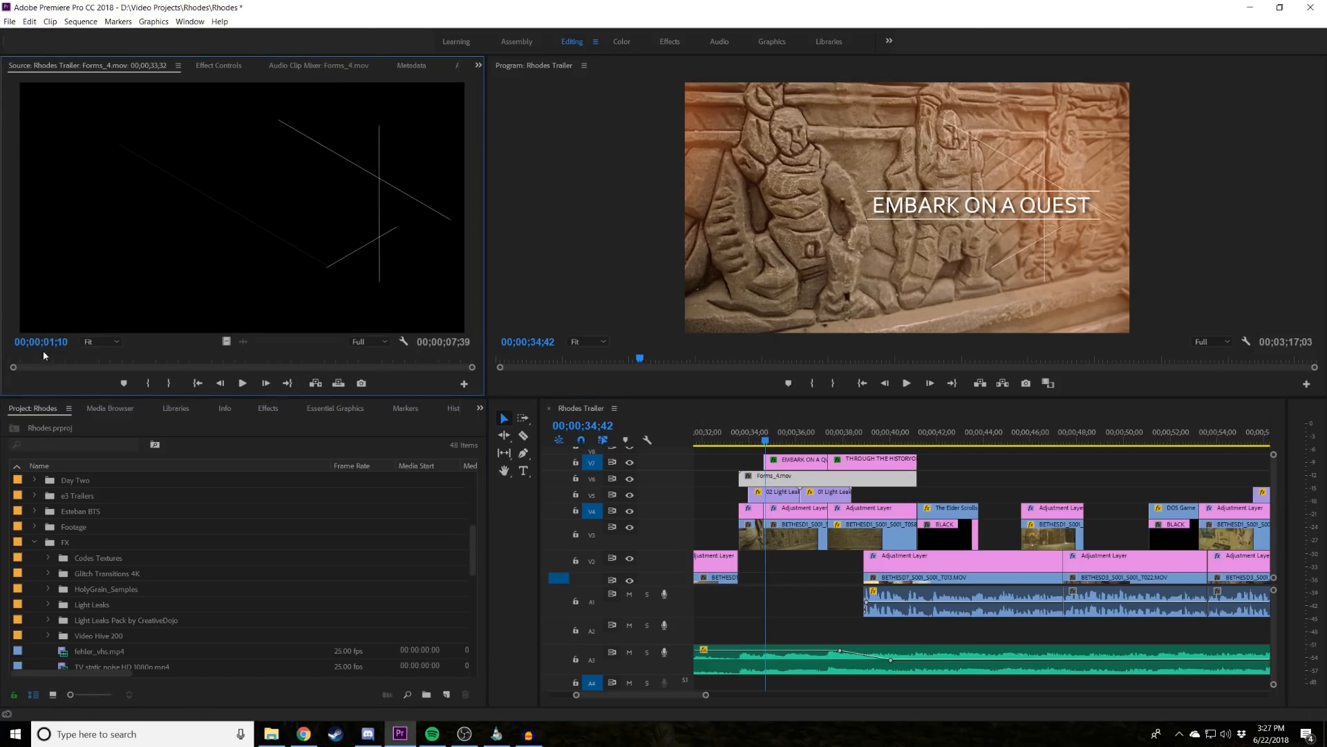
pyautogui.click(28, 359)
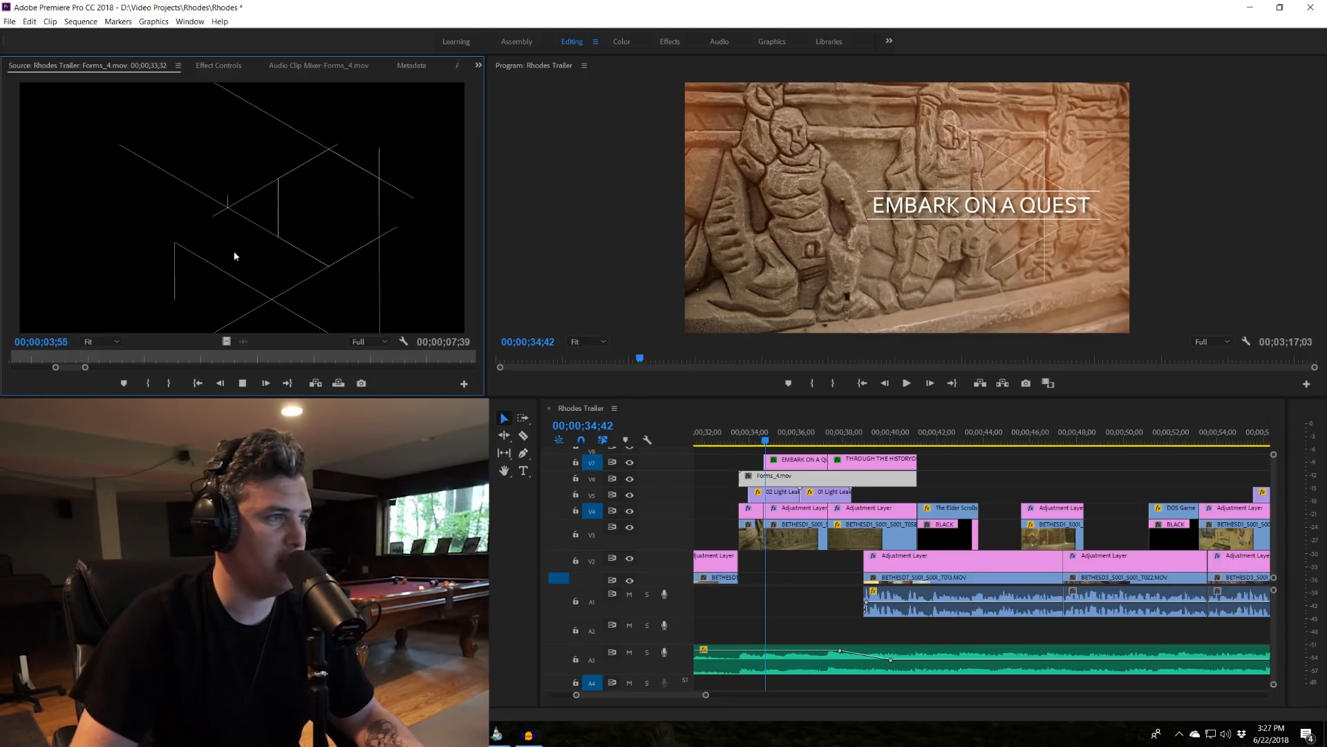
pyautogui.press('space')
# Review the line graphics over both titles, playing the sequence from 00;00;34;19 to 00;00;37;46.
pyautogui.moveTo(767, 443); pyautogui.dragTo(838, 458)
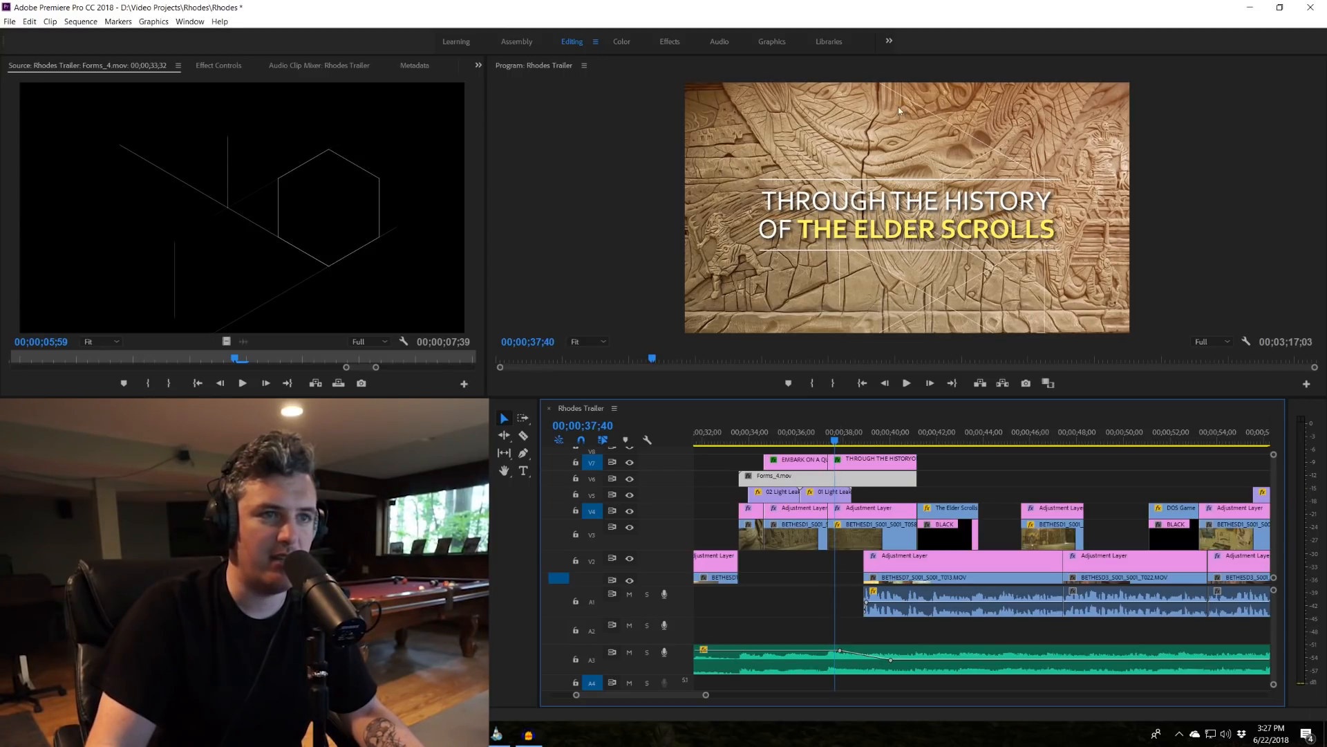
pyautogui.click(761, 441)
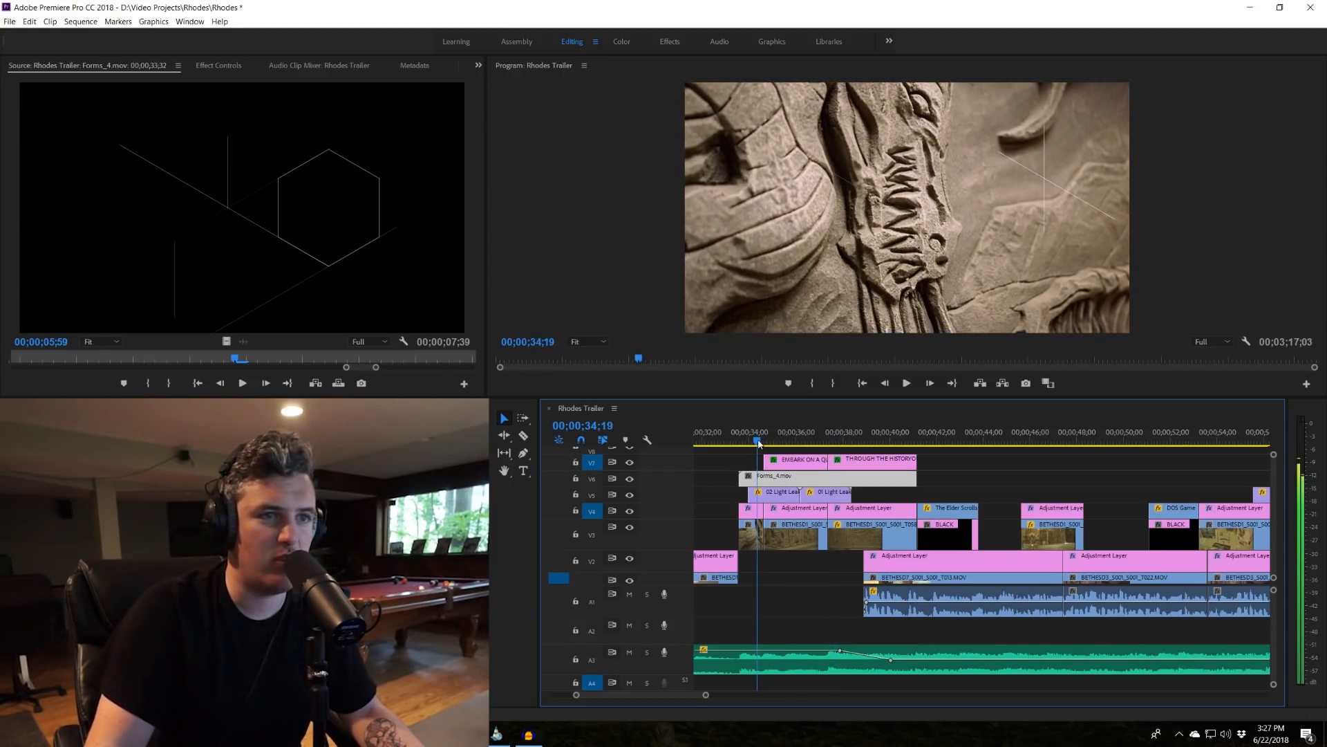
pyautogui.press('space')
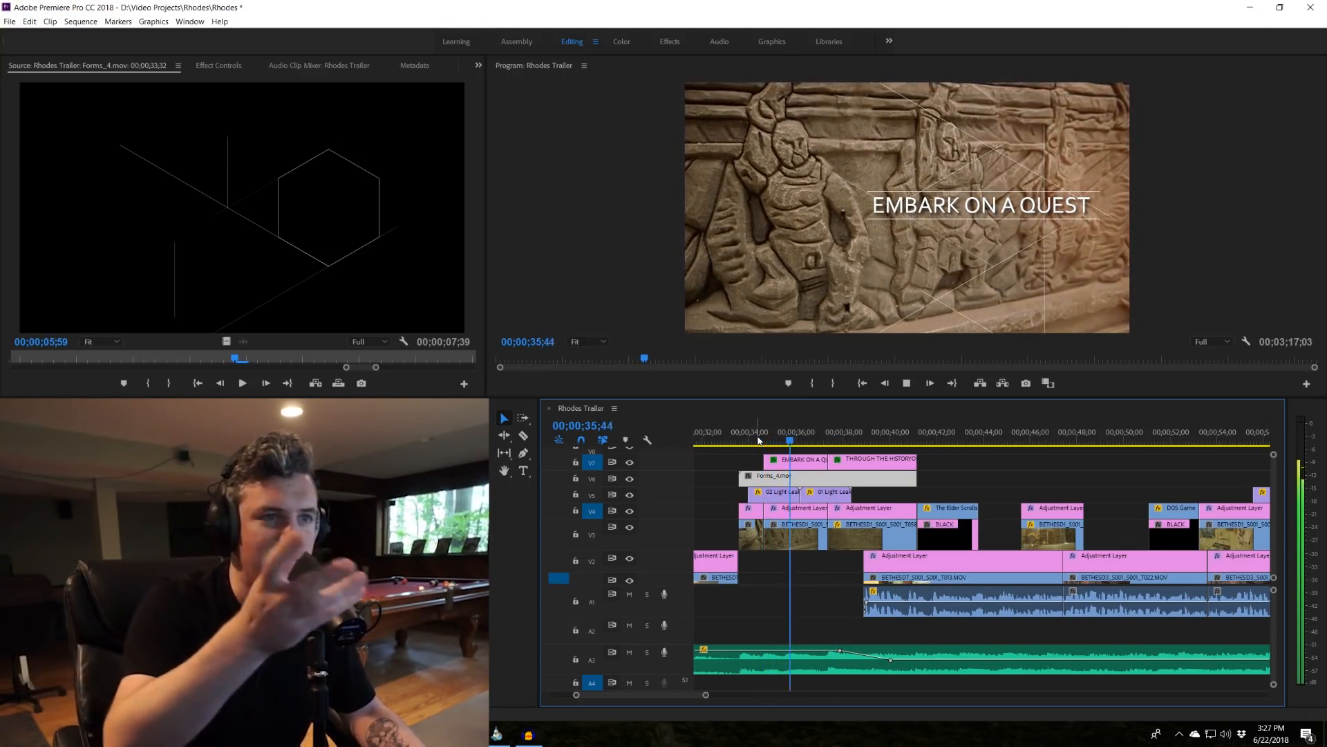
pyautogui.press('space')
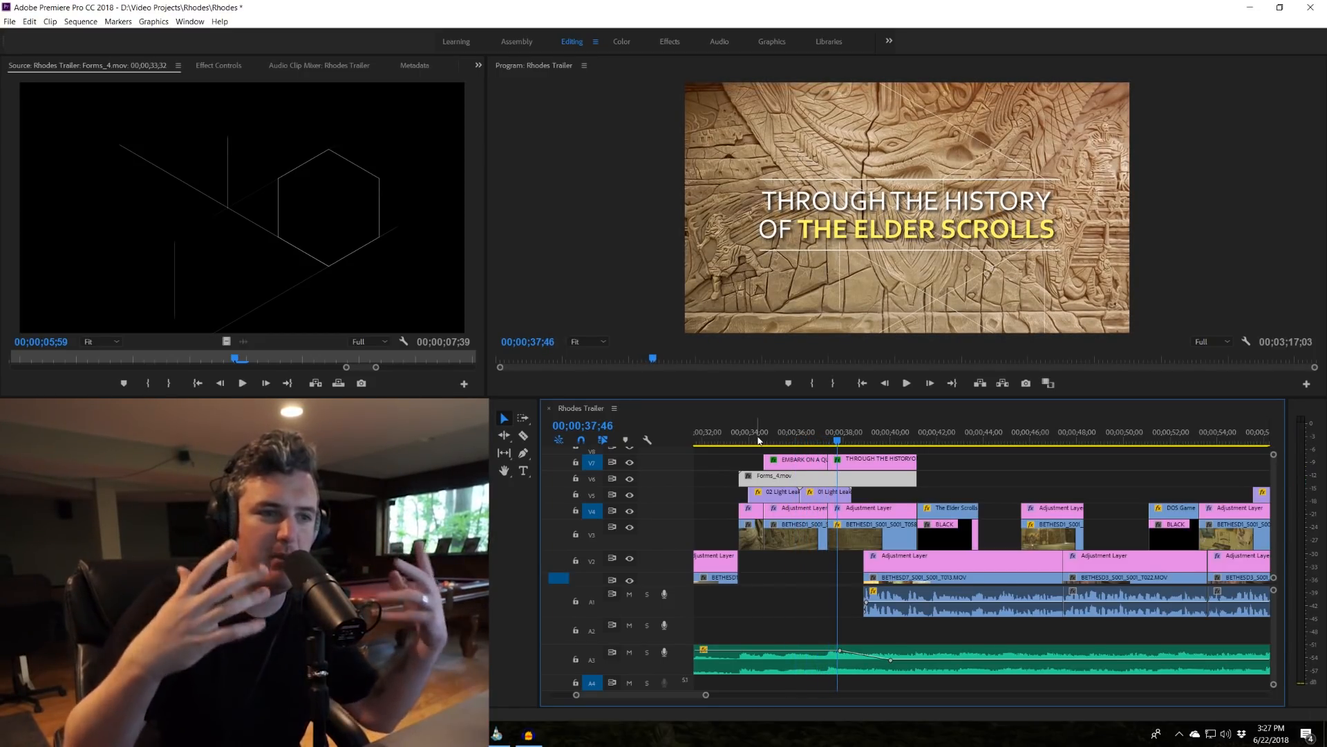
# Hide the V6 and V7 track outputs and examine the bare light leak over the relief shots between 00;00;34;11 and 00;00;36;14.
pyautogui.click(753, 438)
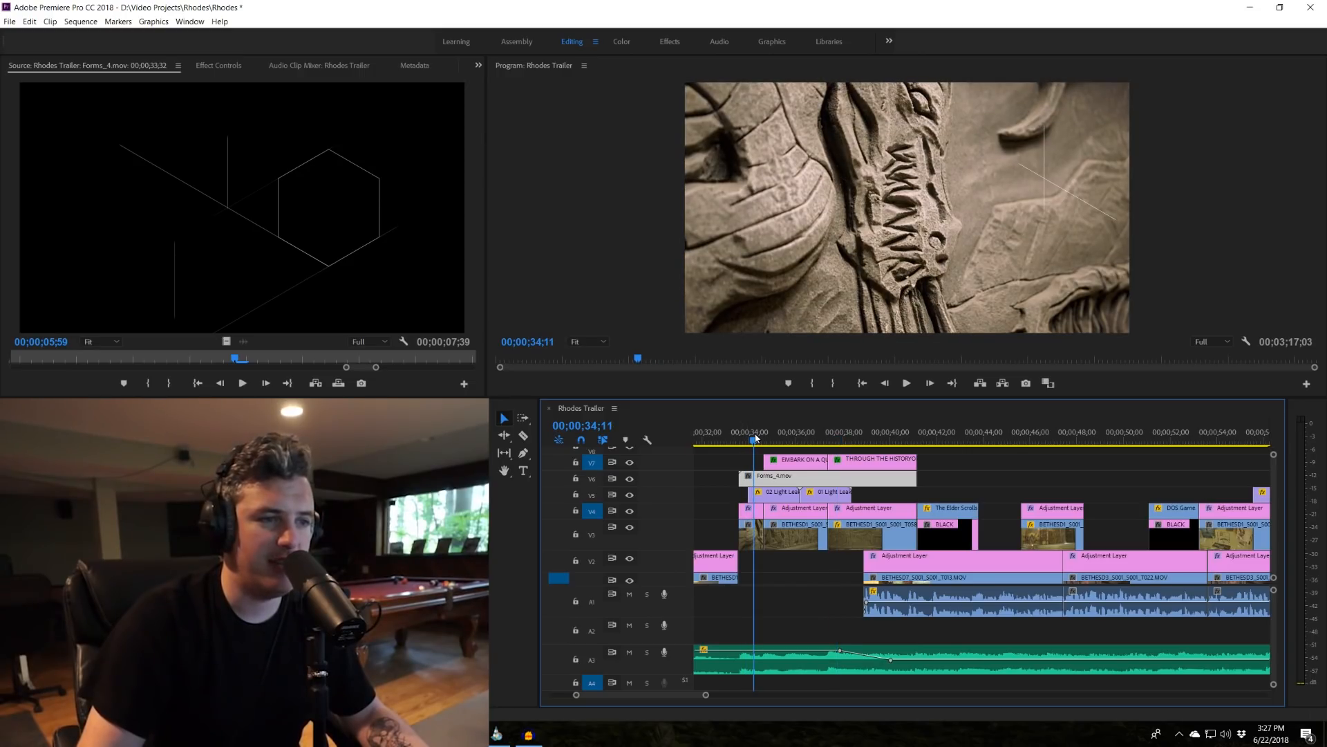
pyautogui.click(629, 478)
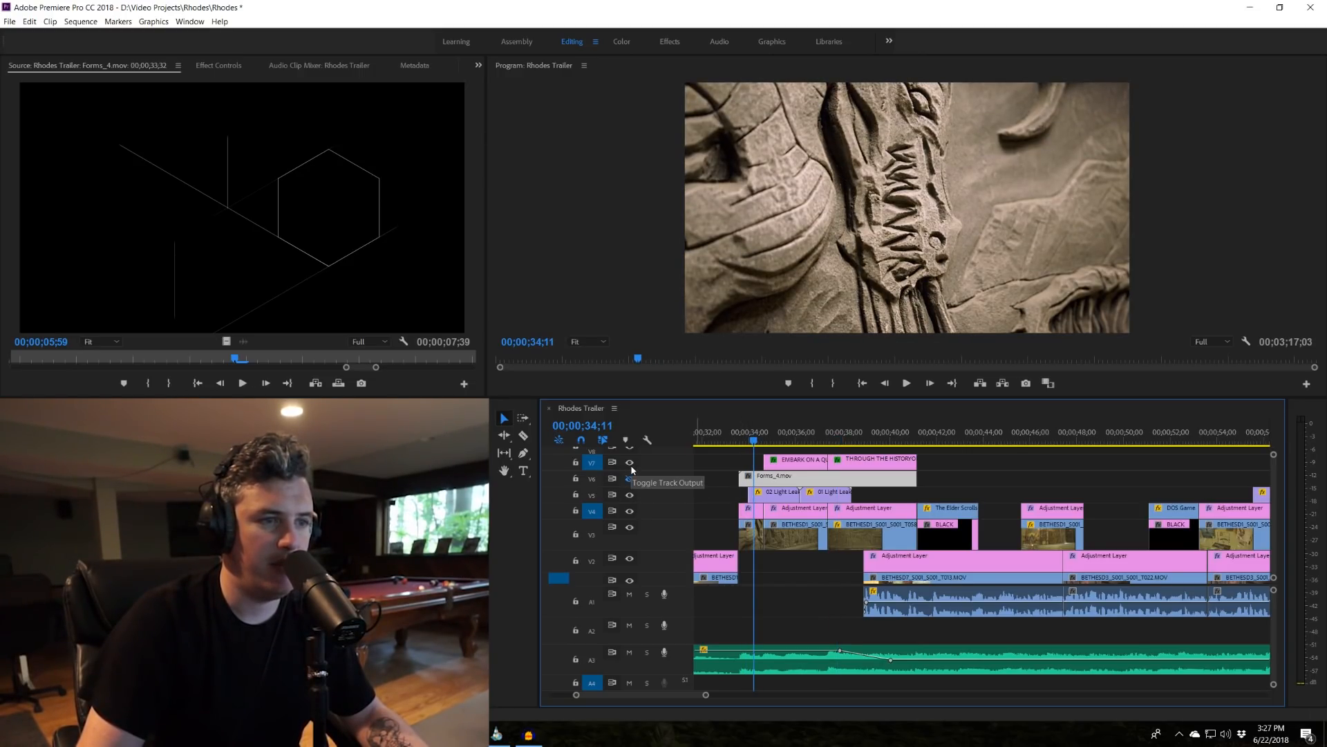
pyautogui.click(631, 464)
pyautogui.moveTo(754, 445); pyautogui.dragTo(764, 440)
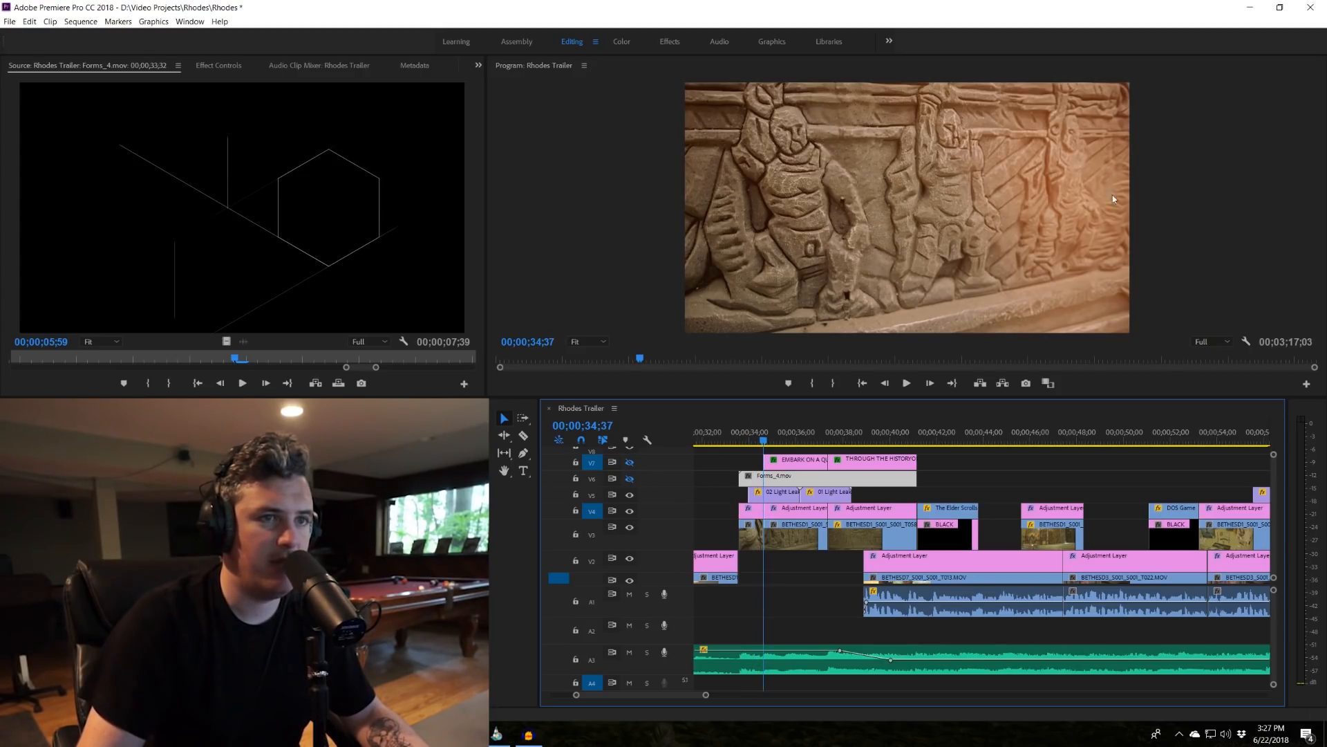
pyautogui.moveTo(765, 444); pyautogui.dragTo(766, 435)
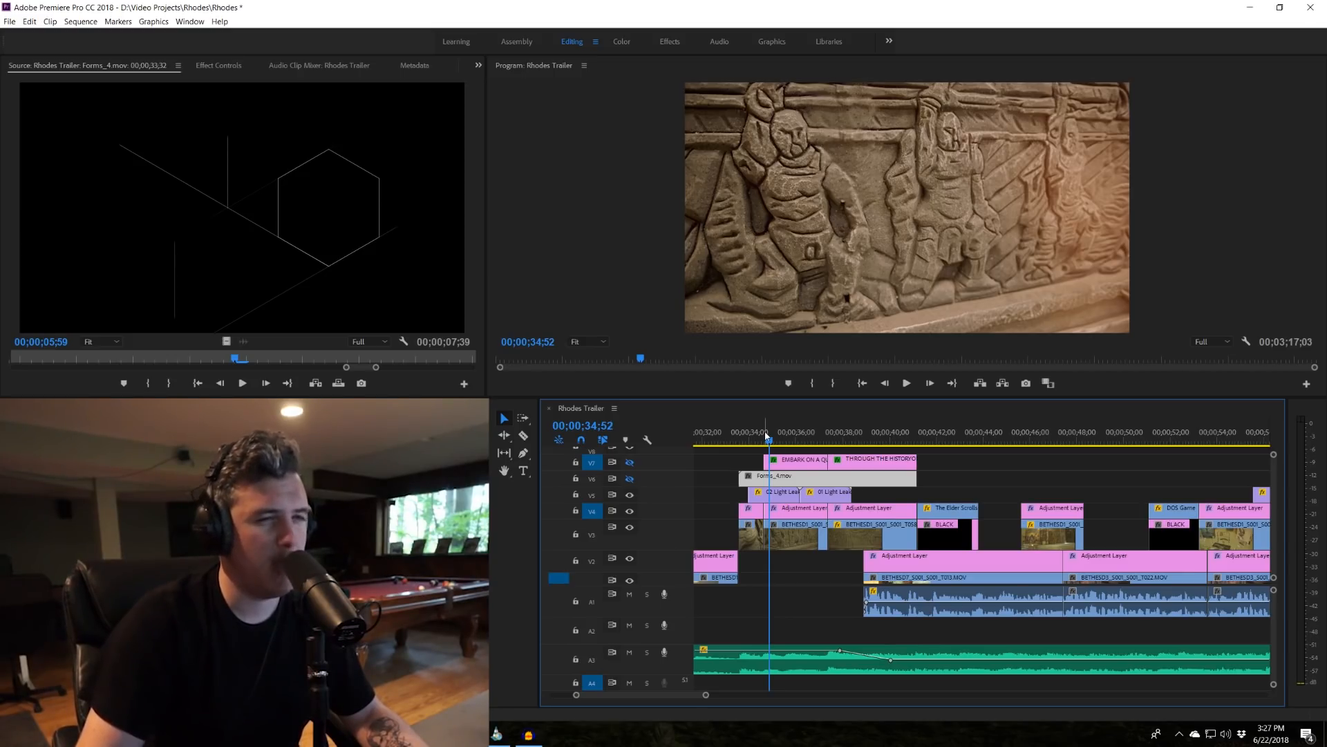
pyautogui.click(804, 438)
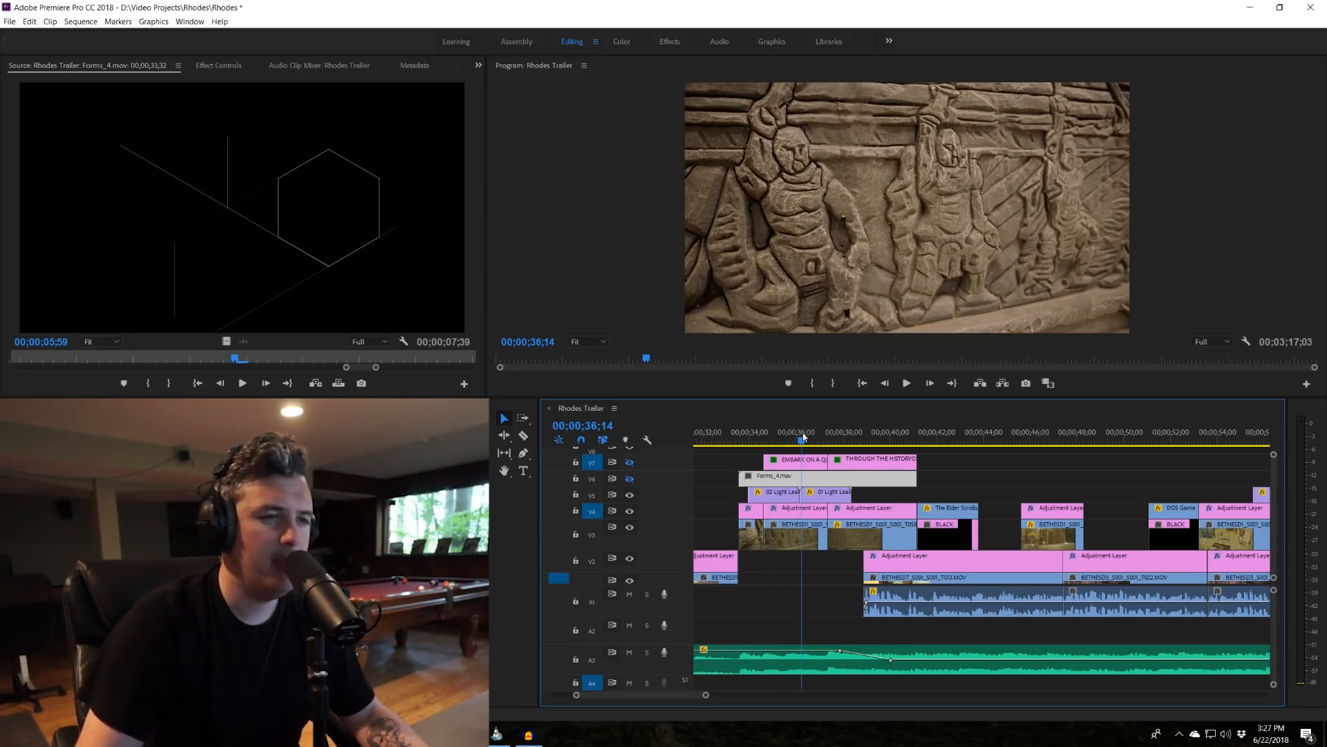
pyautogui.moveTo(804, 436); pyautogui.dragTo(778, 437)
# Open the 02 Light Leak clip from the timeline as a source clip and play it from its start to 00;00;01;48.
pyautogui.doubleClick(785, 492)
pyautogui.moveTo(195, 360); pyautogui.dragTo(10, 365)
pyautogui.press('space')
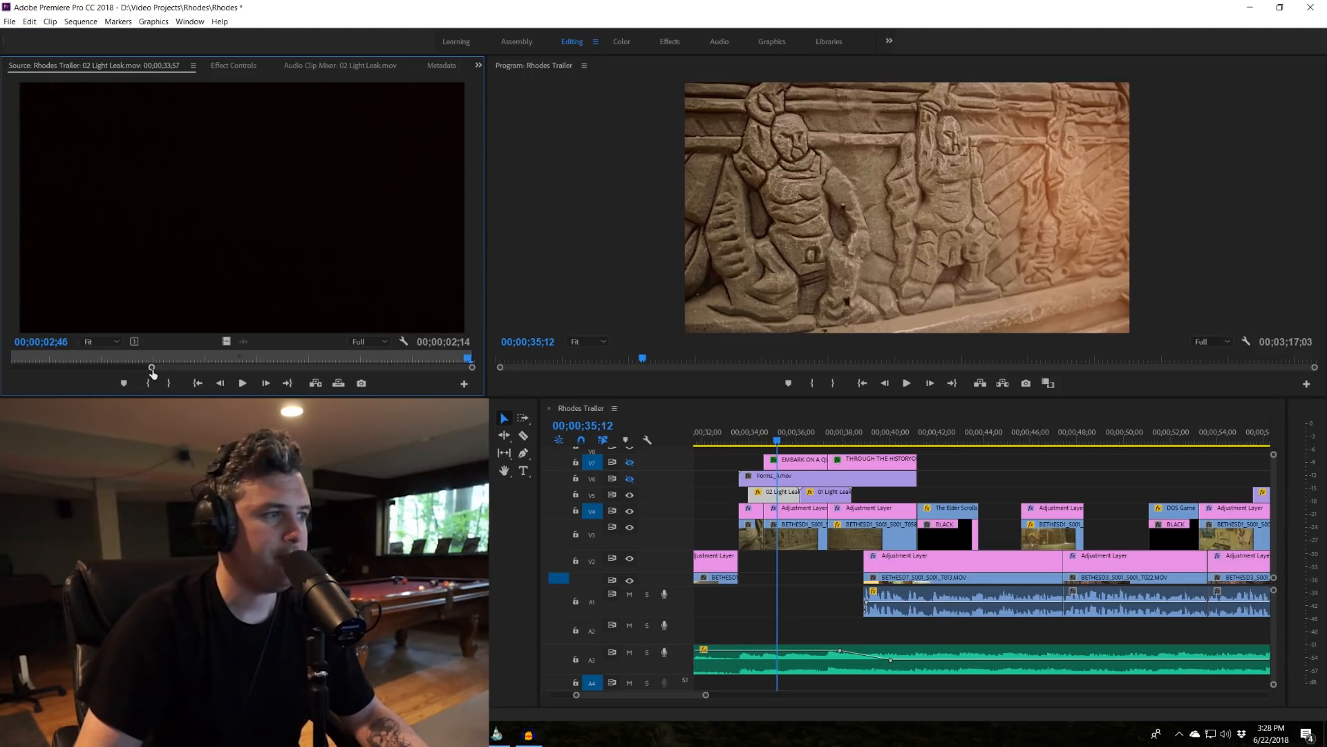
pyautogui.moveTo(146, 360); pyautogui.dragTo(22, 369)
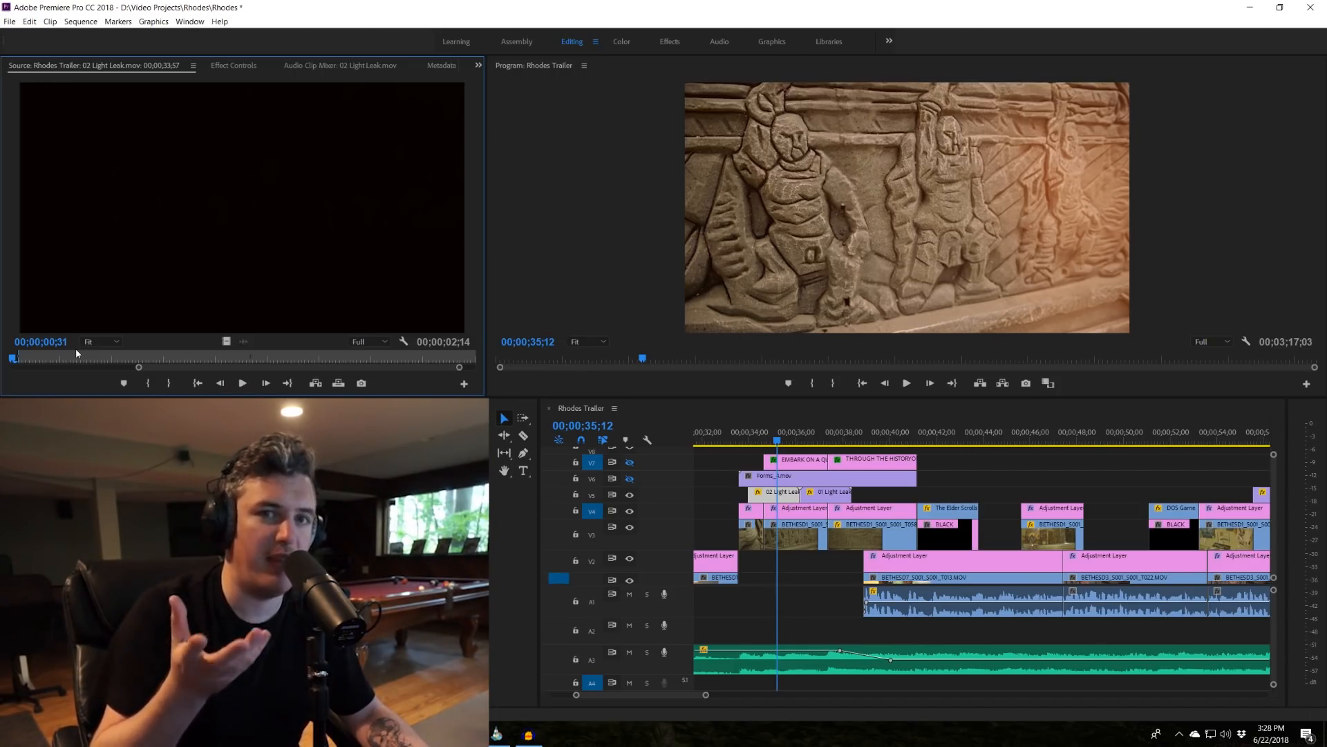
pyautogui.press('space')
pyautogui.press('space')
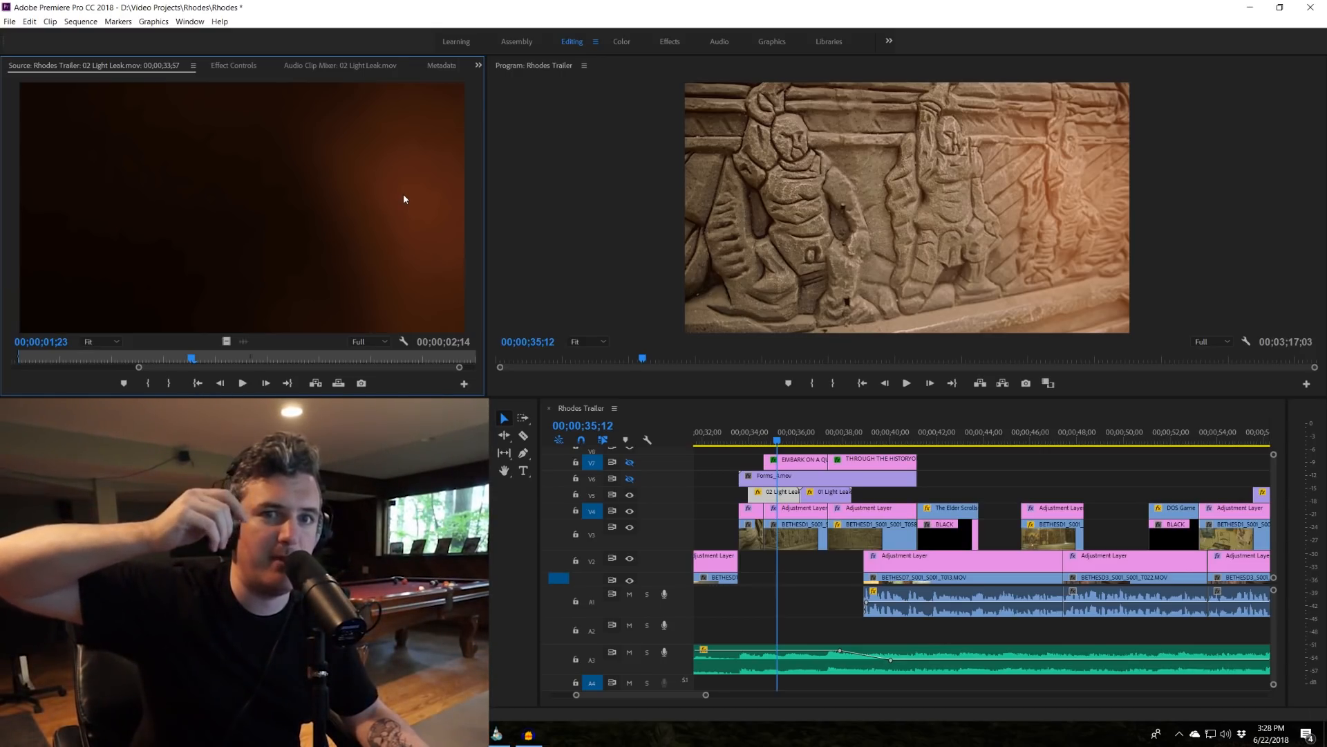
pyautogui.press('space')
pyautogui.press('space')
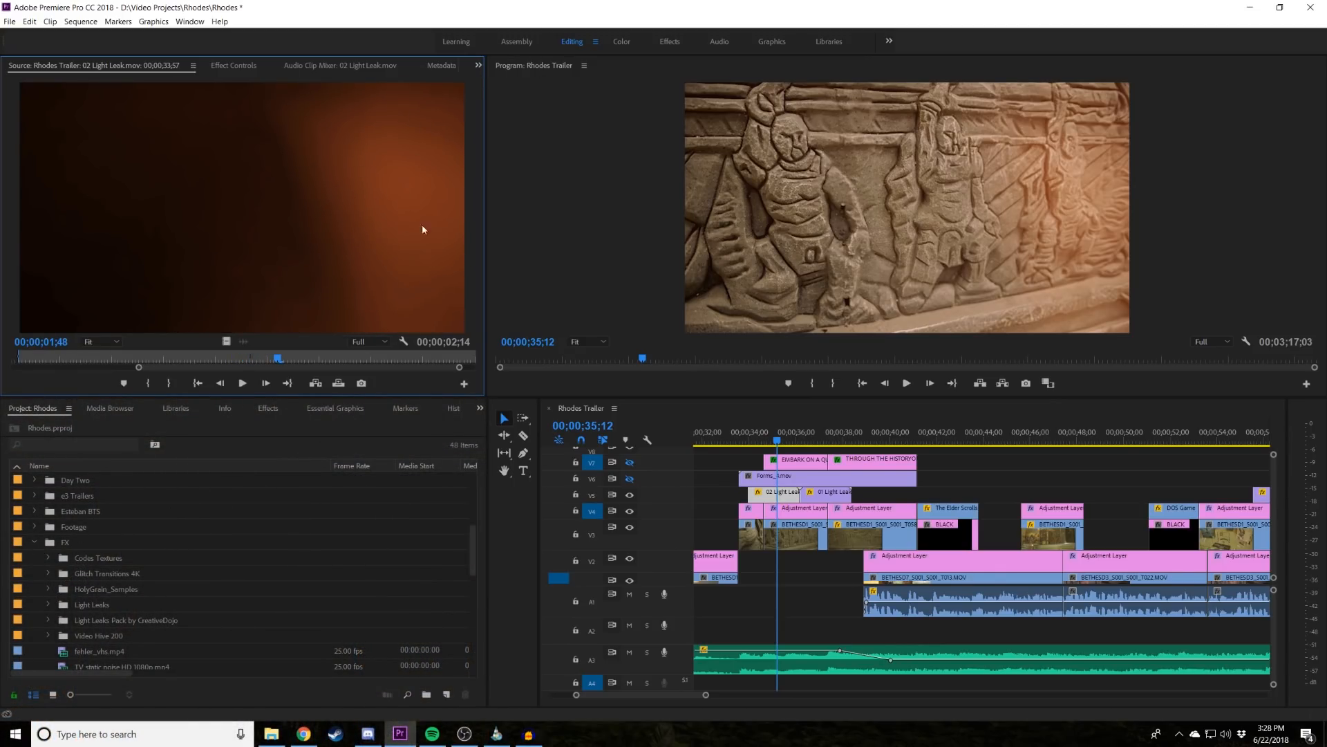
# Expand the Light Leaks bin and preview LL_011.mov, stopping at 00:00:04:07.
pyautogui.click(48, 608)
pyautogui.scroll(-4, 156, 610)
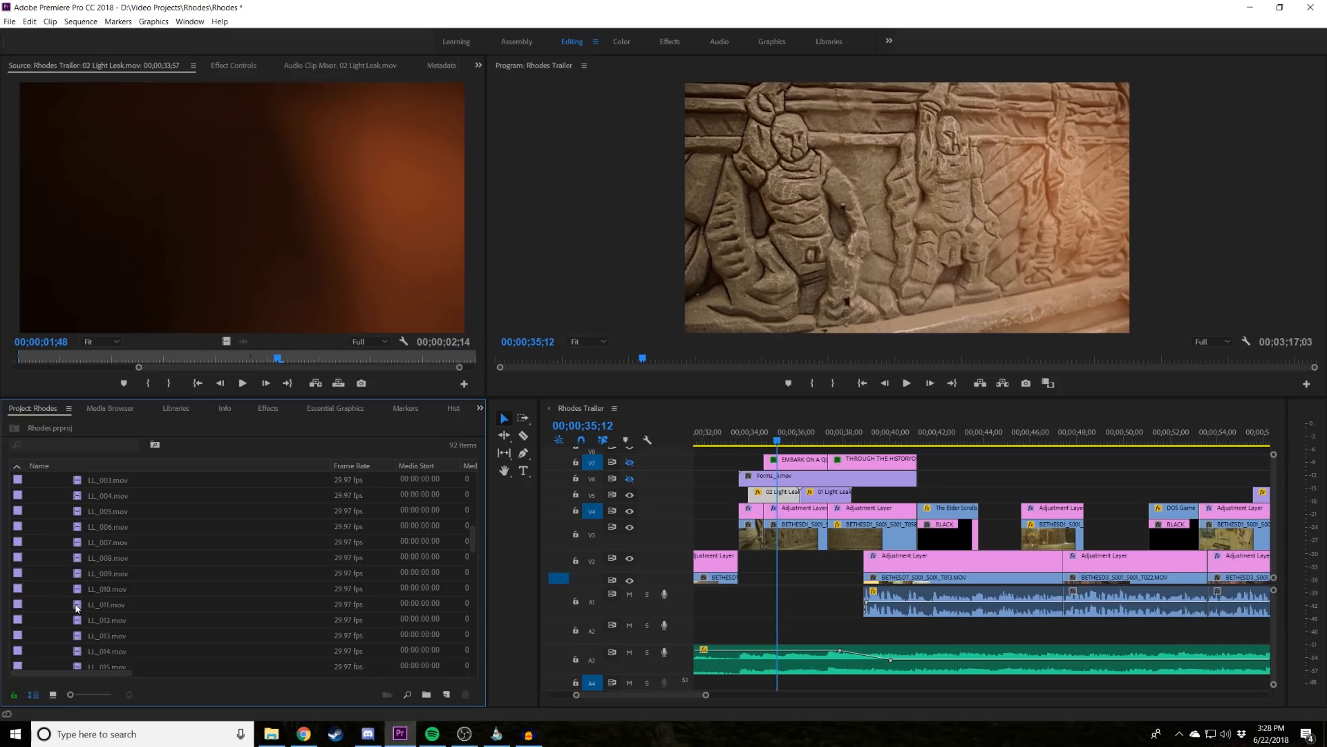
pyautogui.doubleClick(156, 606)
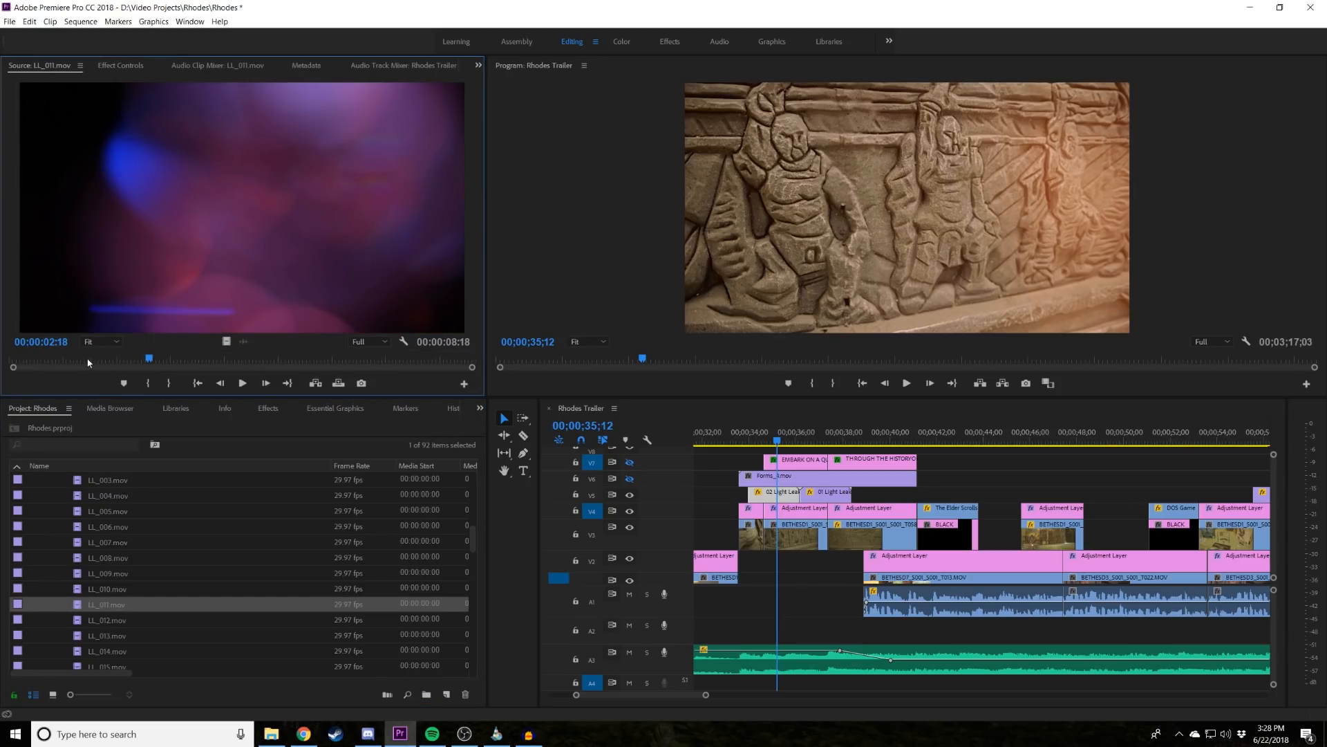
pyautogui.click(40, 361)
pyautogui.press('space')
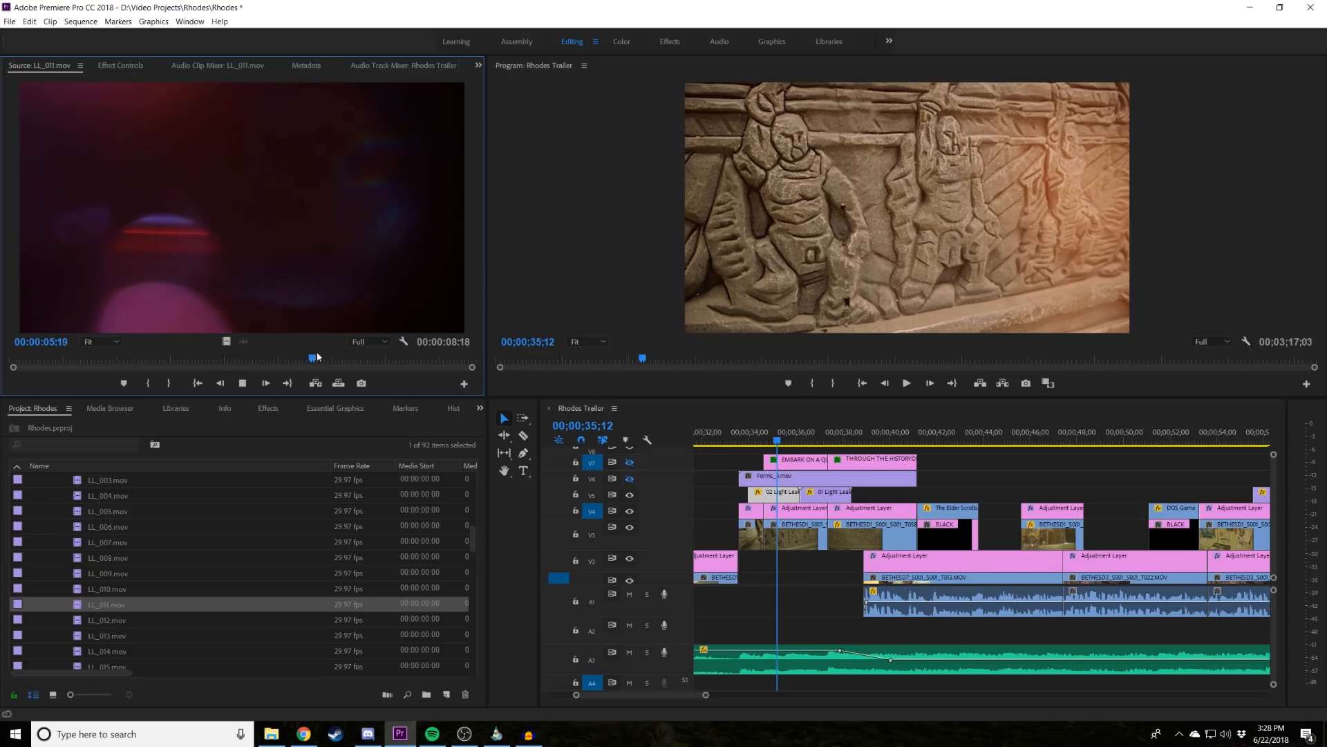
pyautogui.moveTo(316, 357); pyautogui.dragTo(236, 357)
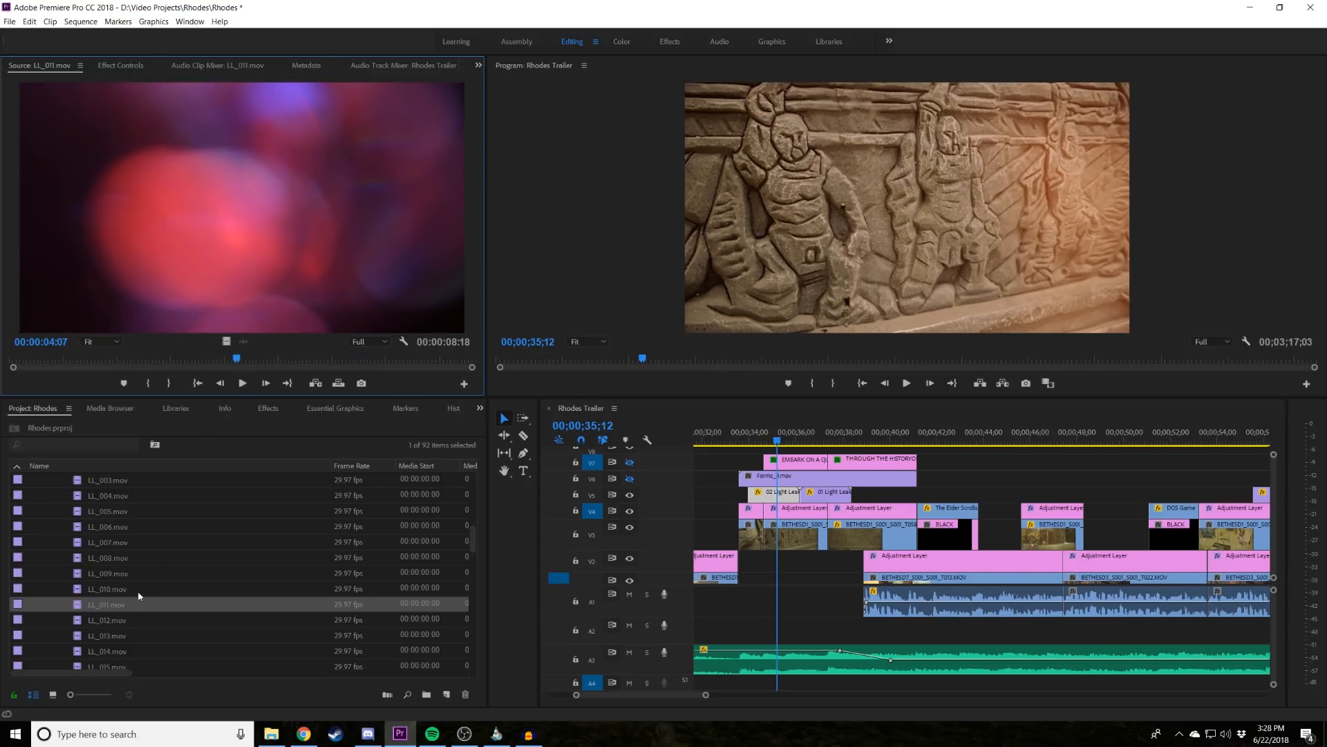
# Preview the light leak clips LL_010.mov and LL_013.mov by scrubbing through each one.
pyautogui.doubleClick(79, 588)
pyautogui.moveTo(151, 362); pyautogui.dragTo(253, 367)
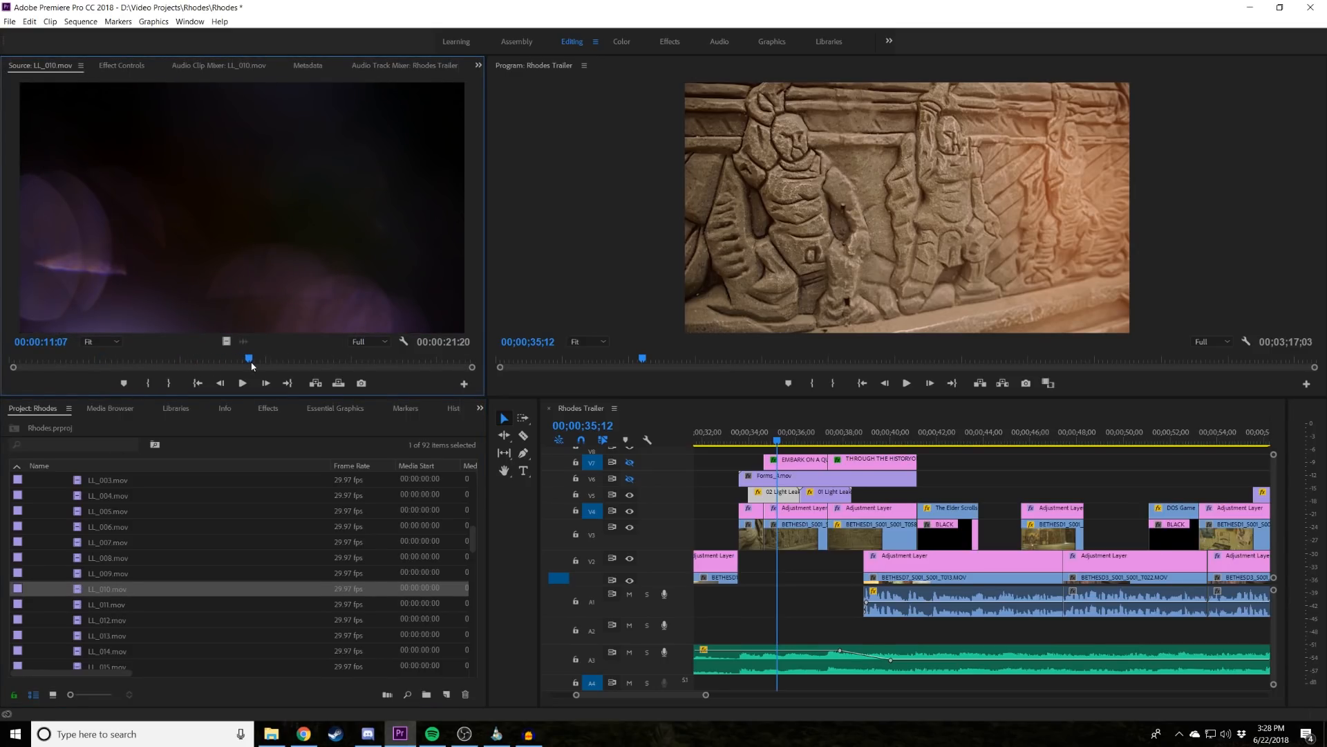
pyautogui.moveTo(249, 362); pyautogui.dragTo(110, 366)
pyautogui.doubleClick(62, 634)
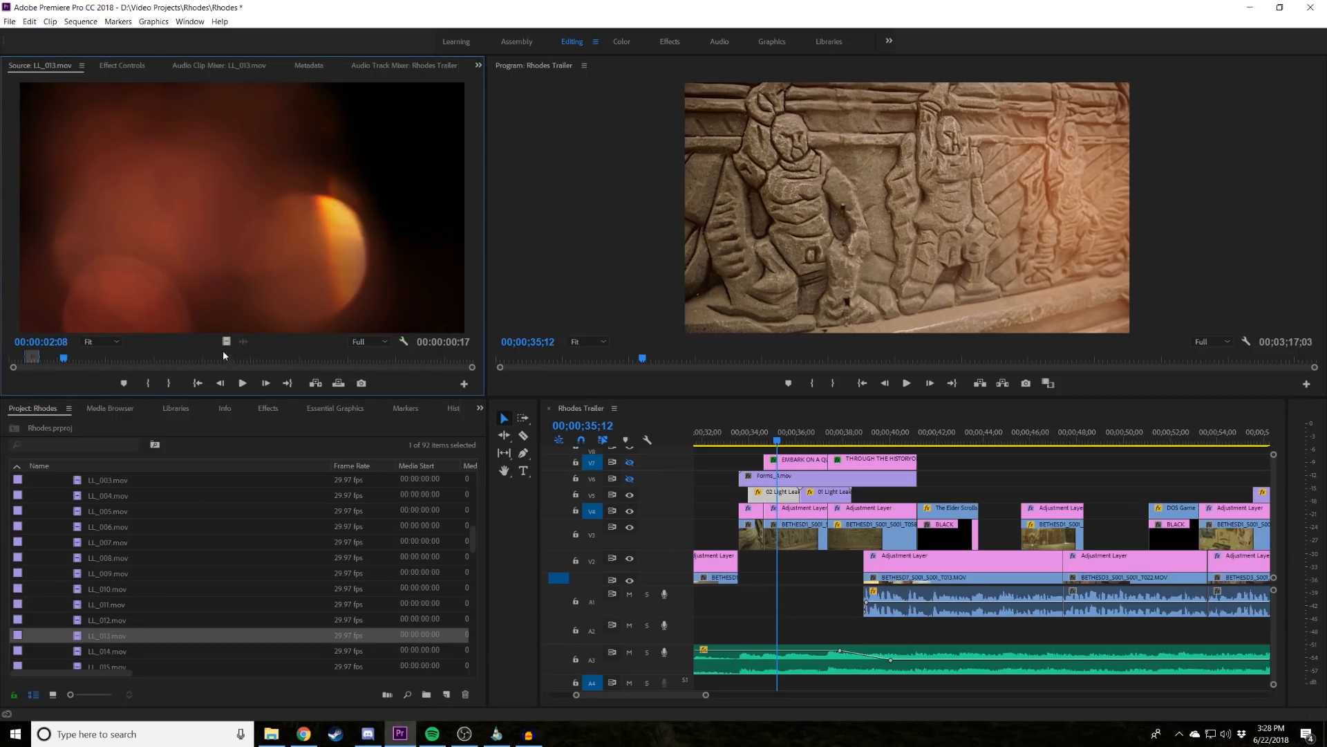
pyautogui.moveTo(194, 358); pyautogui.dragTo(303, 360)
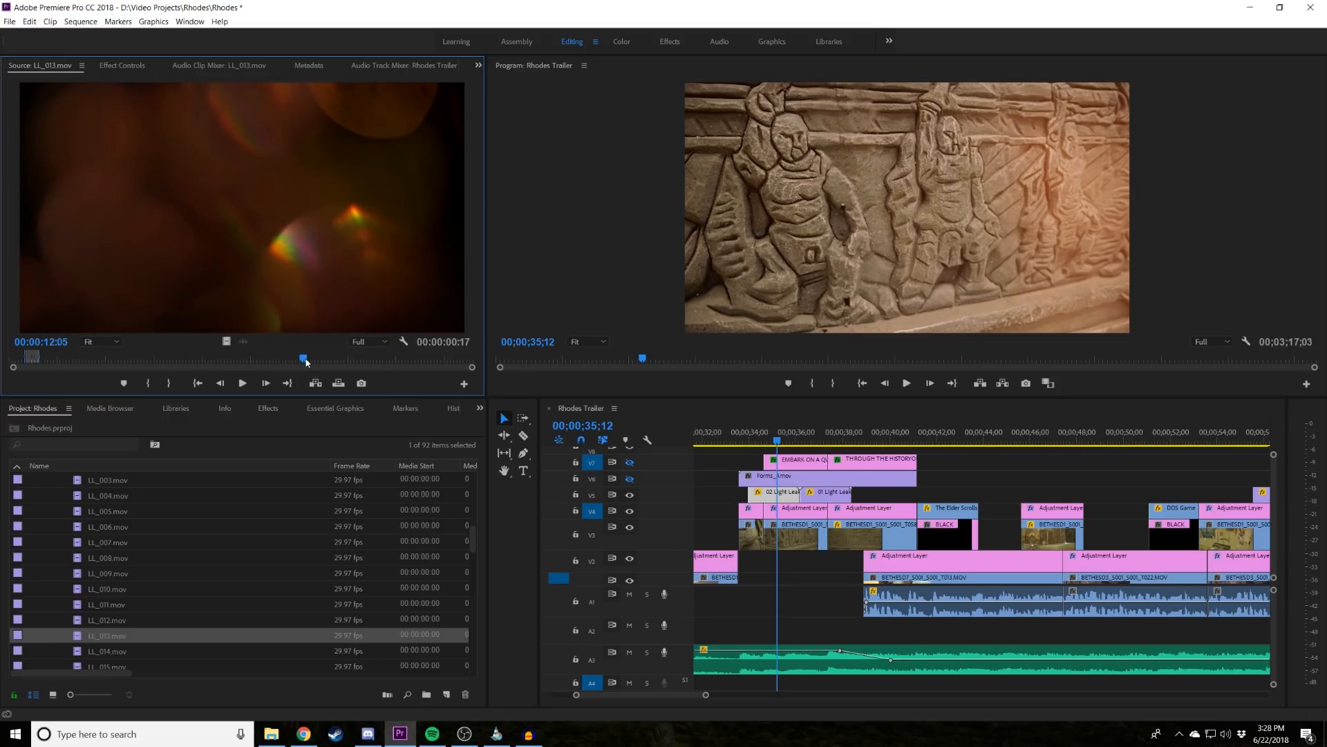
# Preview LL_016.mov from the Light Leaks bin, scrubbing to 00:00:10:29.
pyautogui.scroll(-2, 178, 568)
pyautogui.scroll(-1, 178, 568)
pyautogui.doubleClick(78, 589)
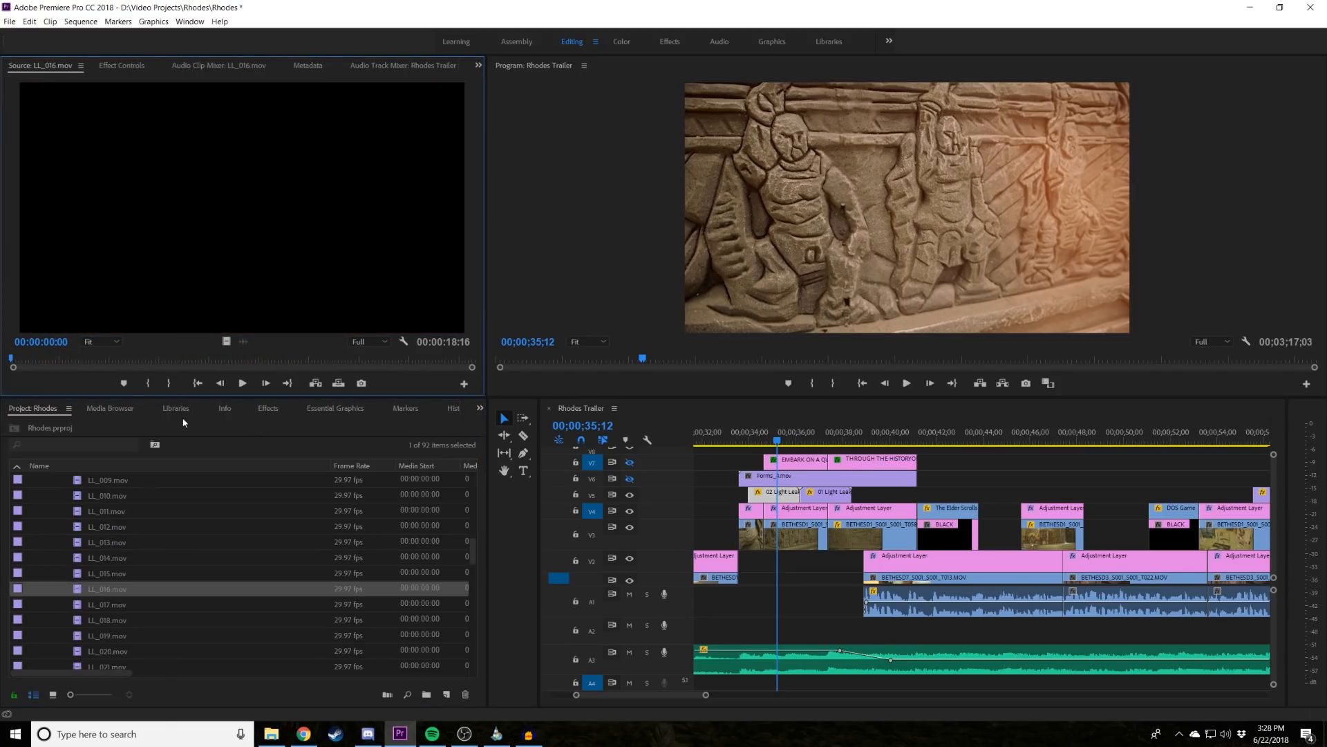
pyautogui.moveTo(87, 364); pyautogui.dragTo(153, 367)
pyautogui.moveTo(194, 366); pyautogui.dragTo(283, 365)
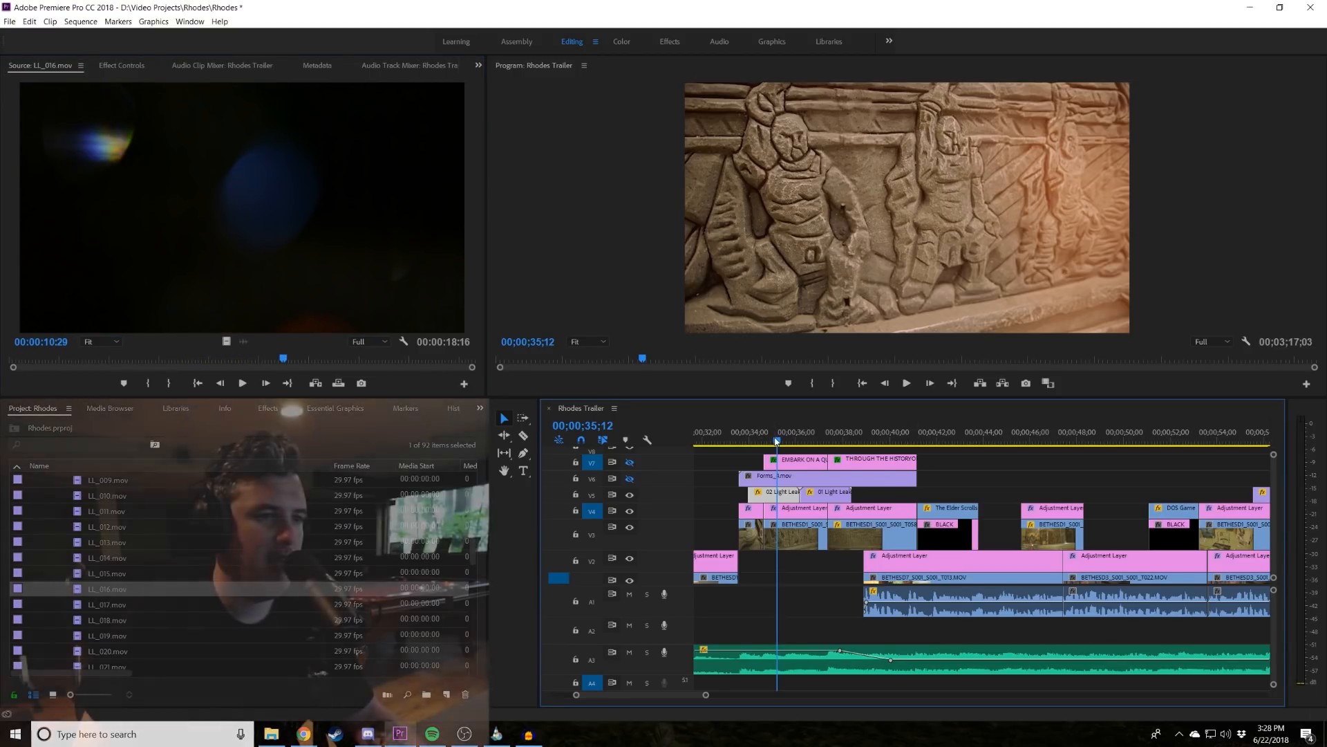
# Replay the cut from the dragon relief to the warrior relief to examine how the light leak covers it.
pyautogui.moveTo(775, 439); pyautogui.dragTo(759, 436)
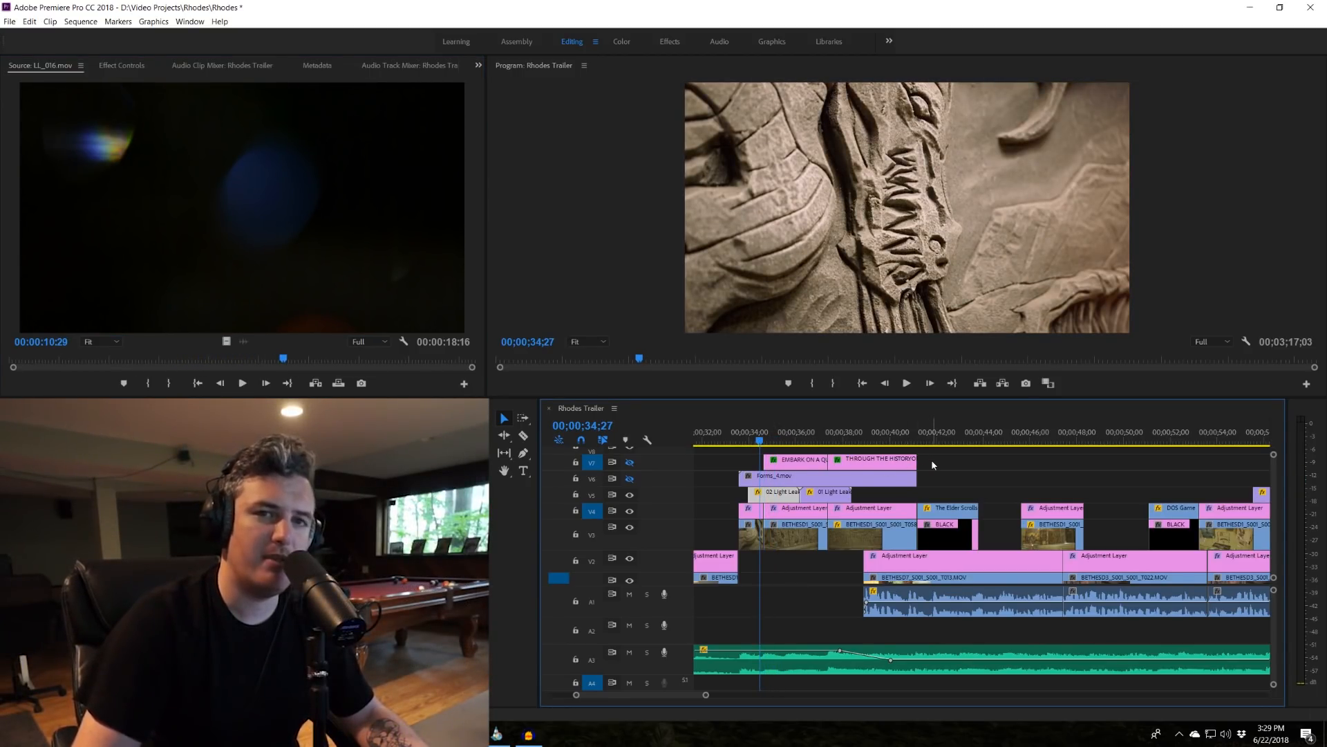
pyautogui.moveTo(759, 443); pyautogui.dragTo(756, 444)
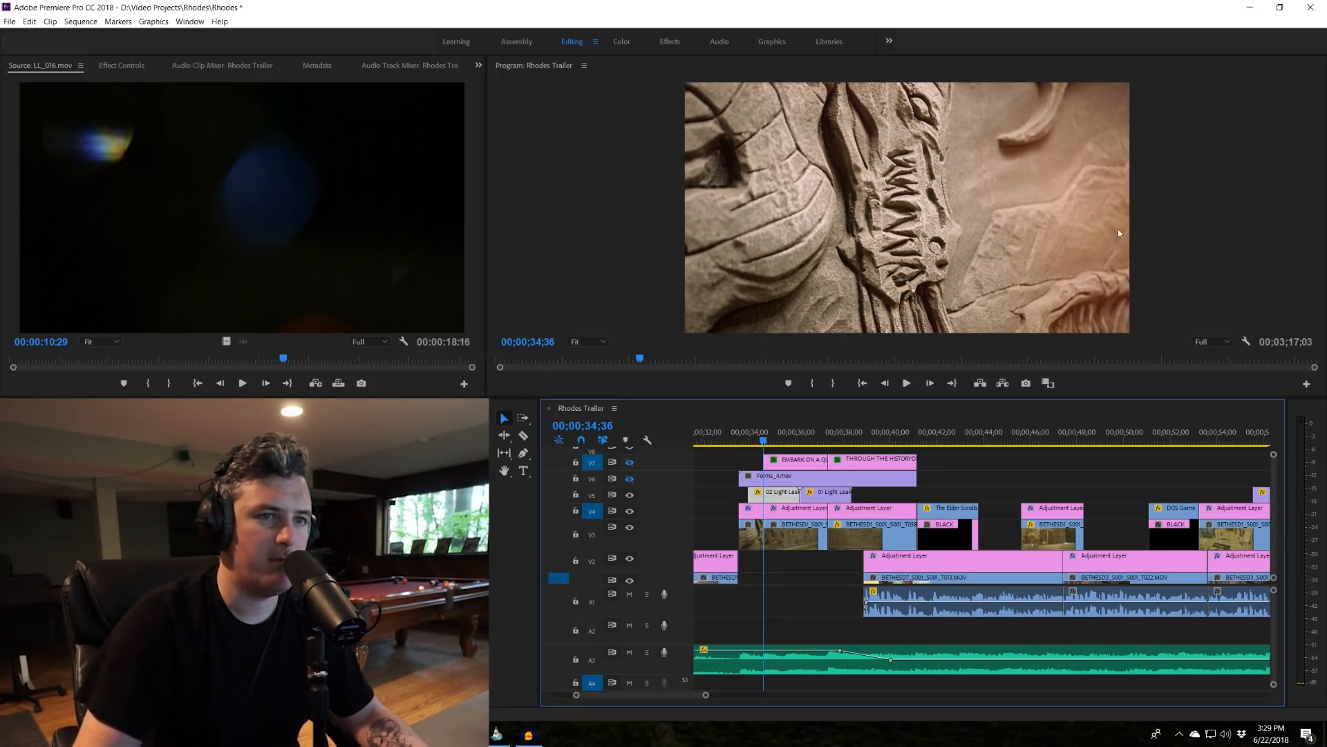
pyautogui.press('space')
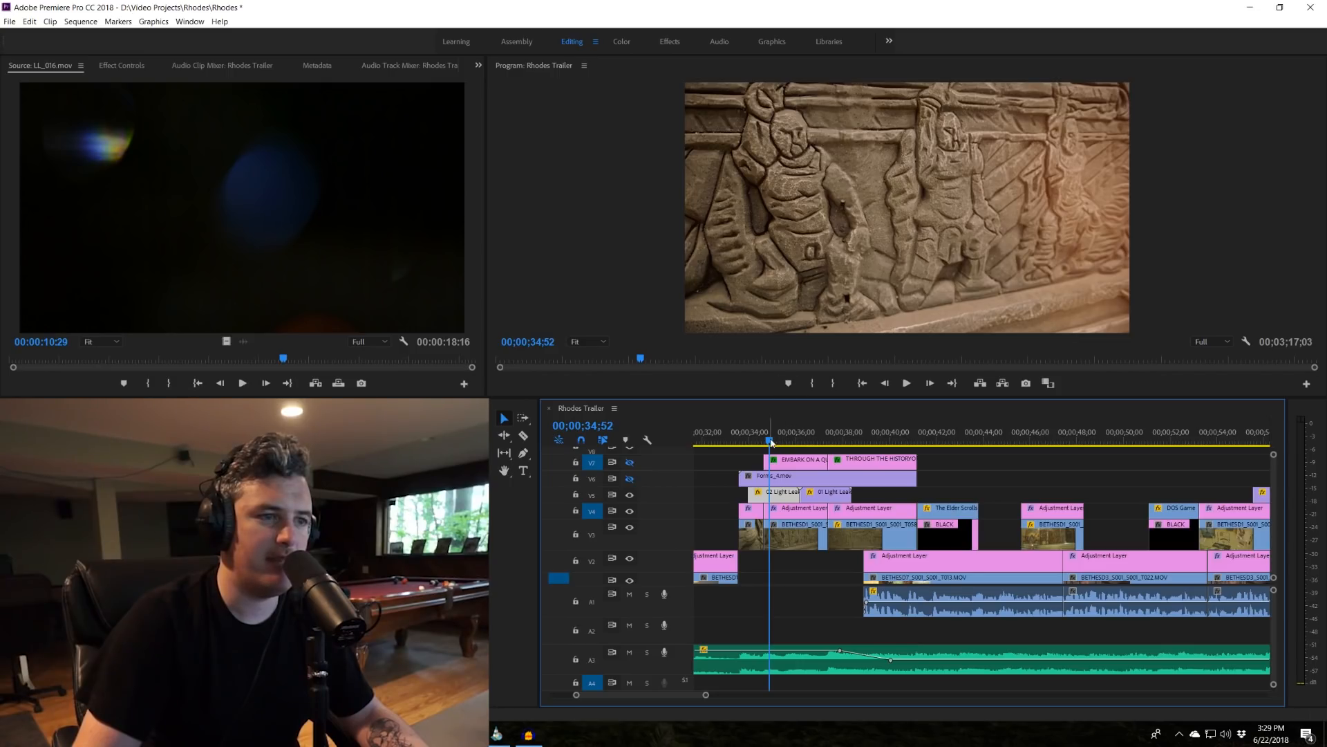
pyautogui.moveTo(771, 443); pyautogui.dragTo(761, 443)
pyautogui.press('space')
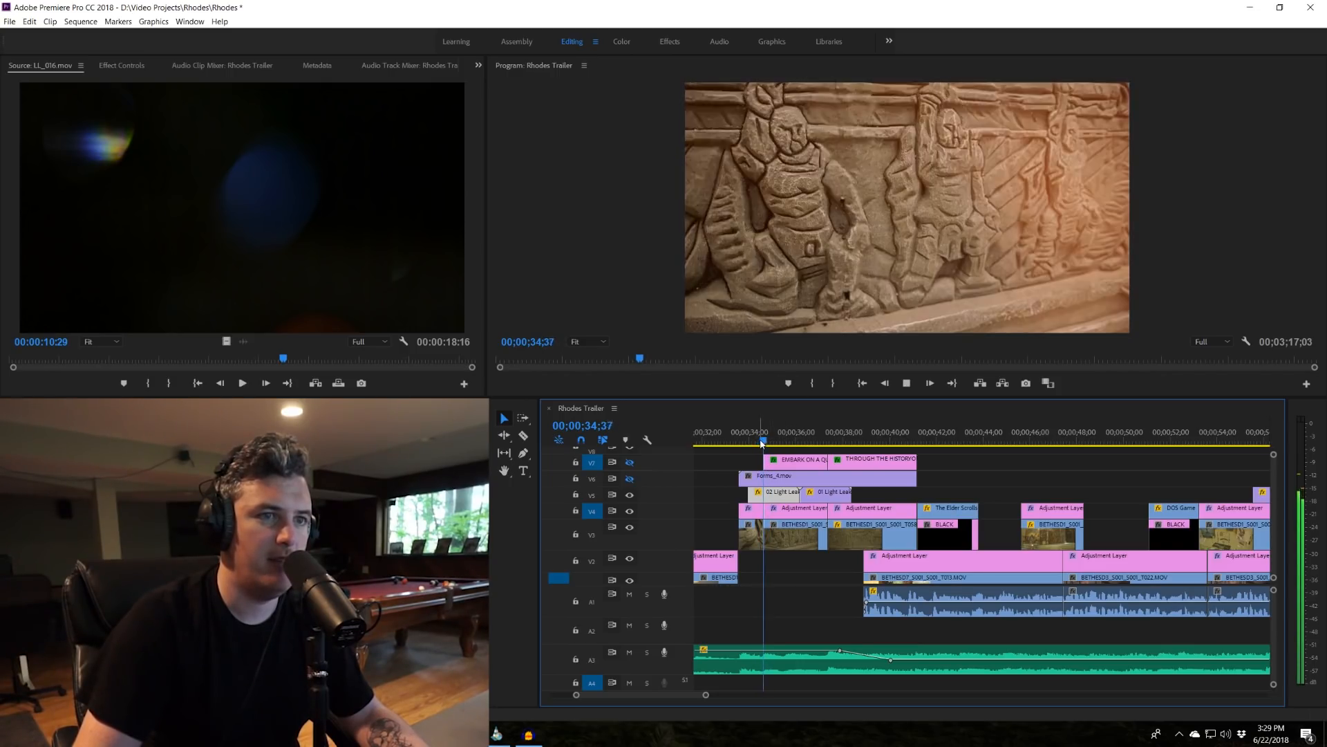
pyautogui.press('space')
# Move the 02 Light Leak clip on V5 earlier to start with the Forms_4.mov clip, and play the passage through to 00;00;35;14.
pyautogui.click(760, 443)
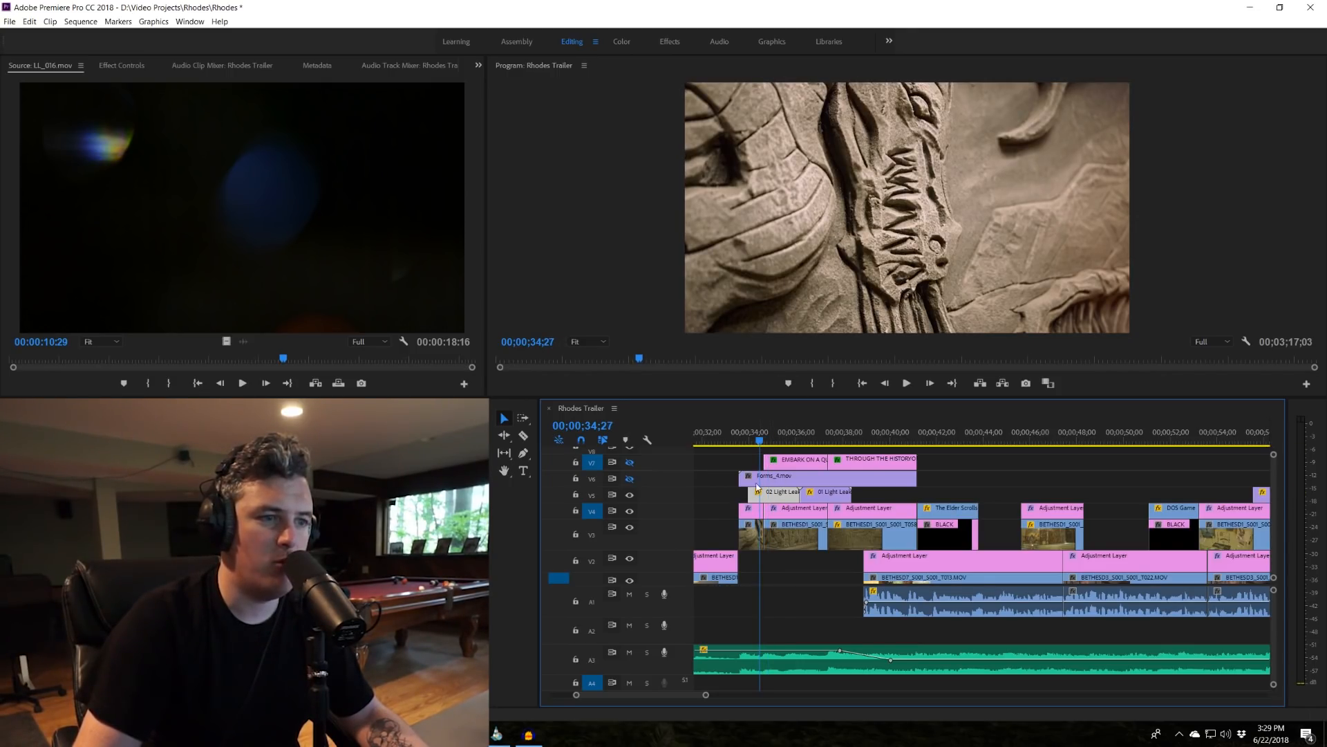
pyautogui.click(747, 432)
pyautogui.press('space')
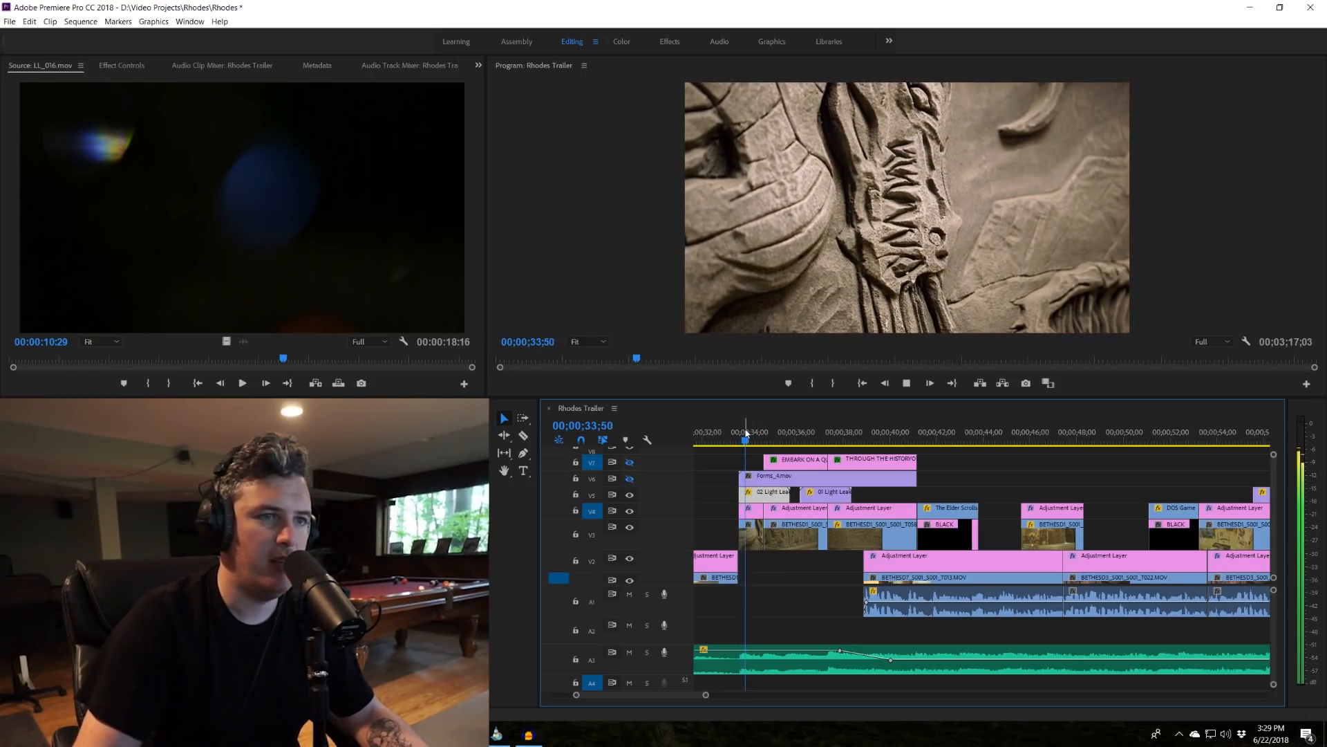
pyautogui.press('space')
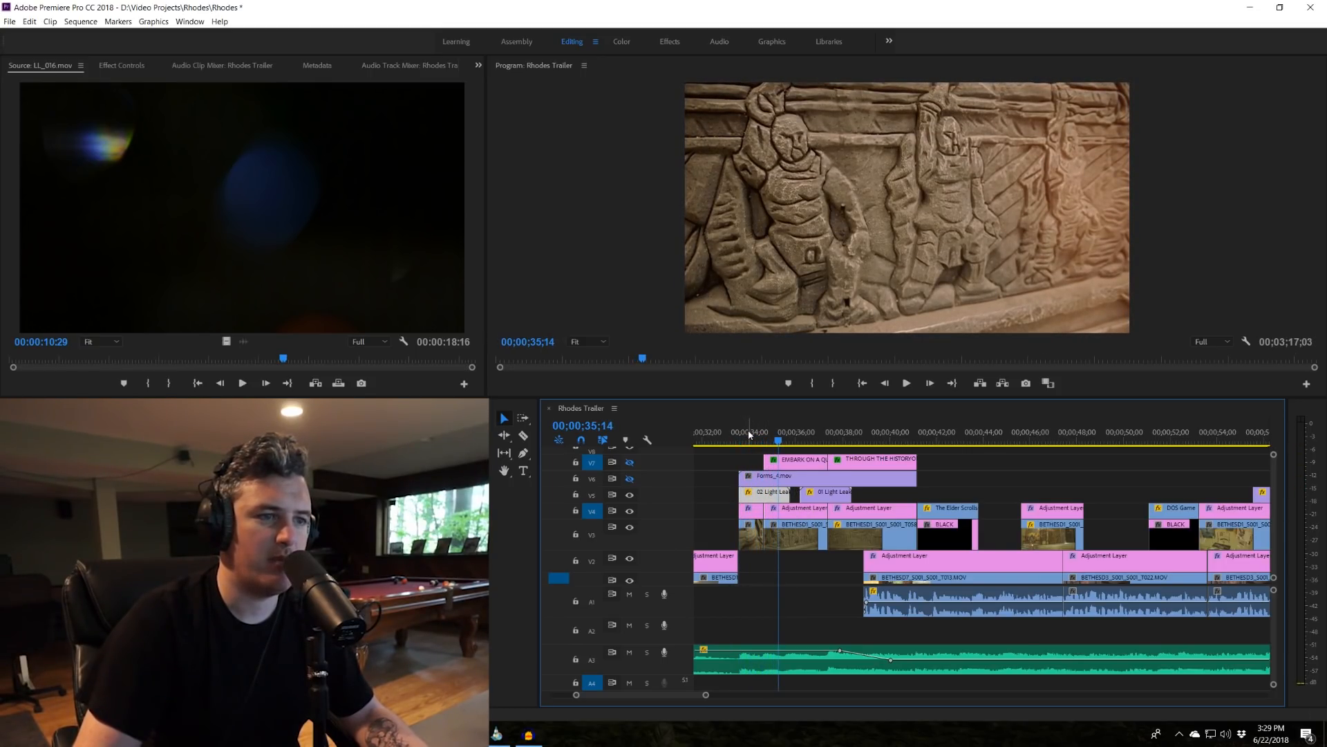
# Undo the last move of the 02 Light Leak clip on V5 and replay the passage to 00;00;35;06.
pyautogui.hotkey('ctrl', 'z')
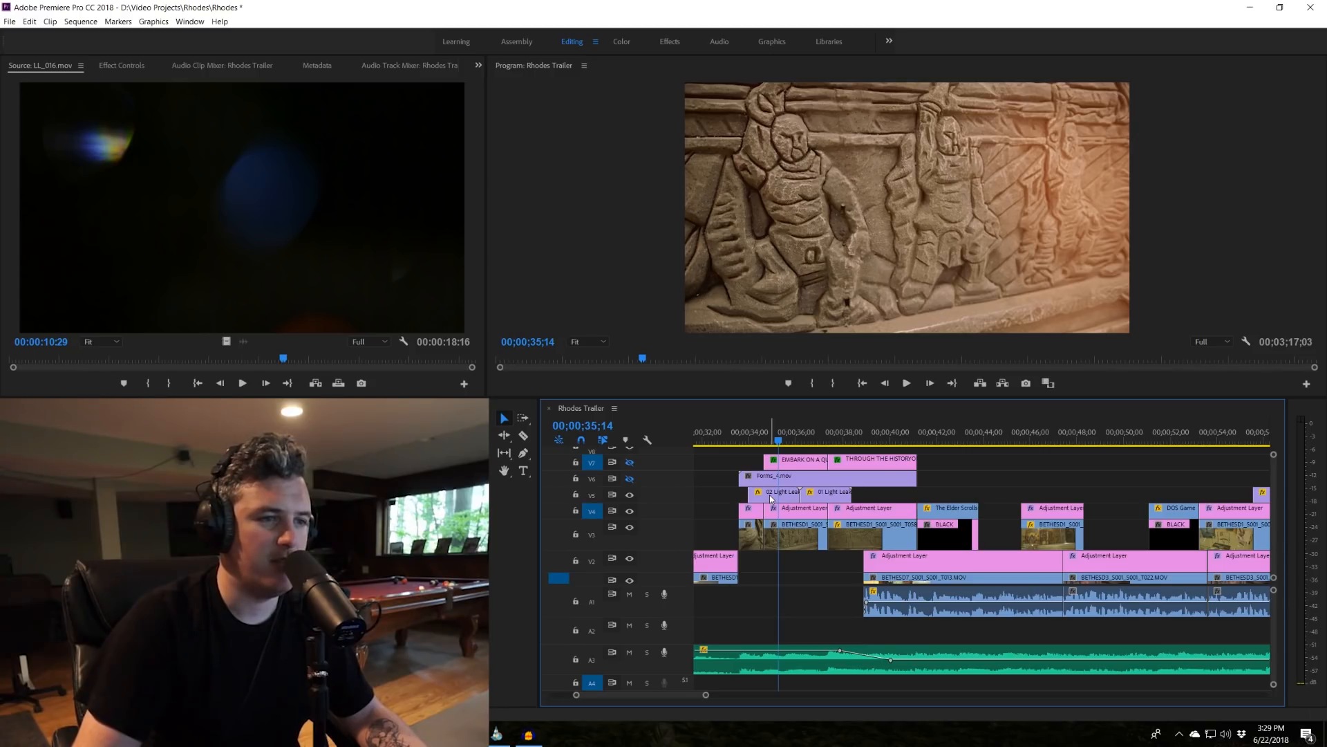
pyautogui.click(754, 438)
pyautogui.press('space')
pyautogui.press('space')
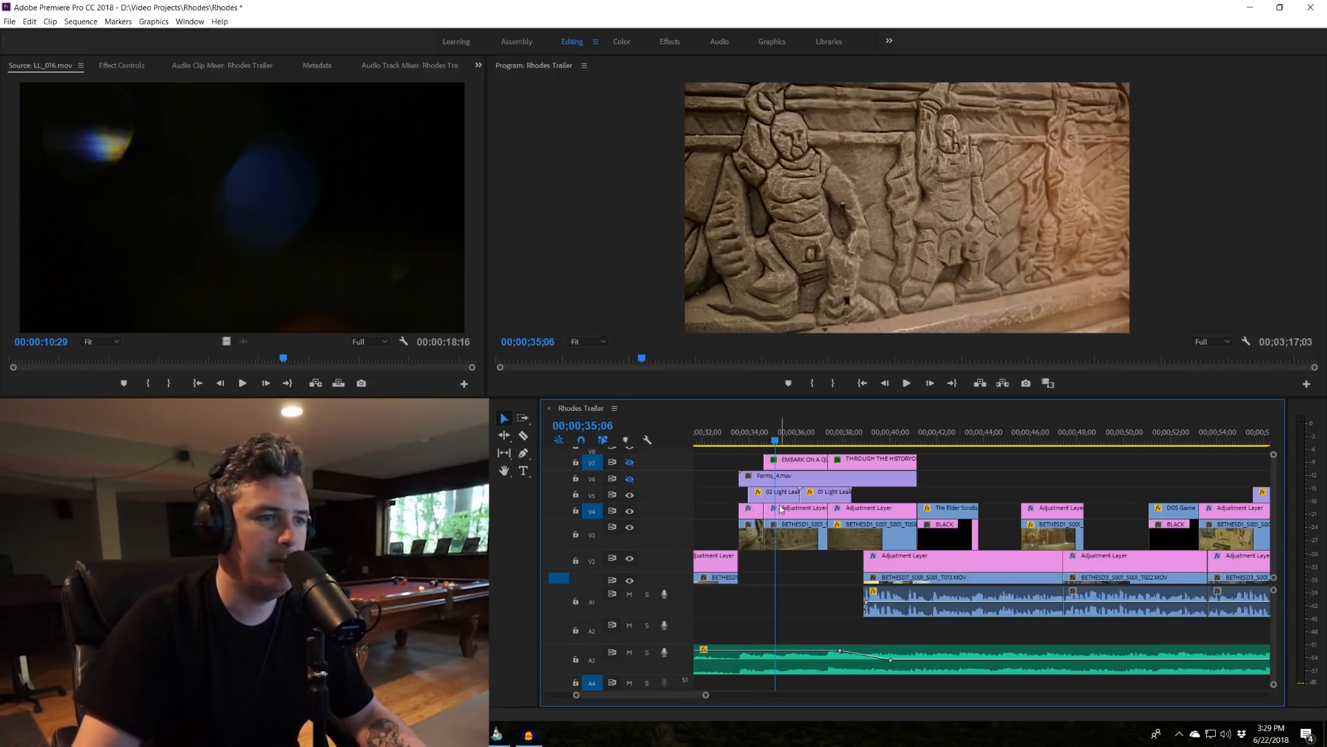
# Try a much lower opacity on the 02 Light Leak clip with its opacity animation turned off, and play the result.
pyautogui.click(132, 69)
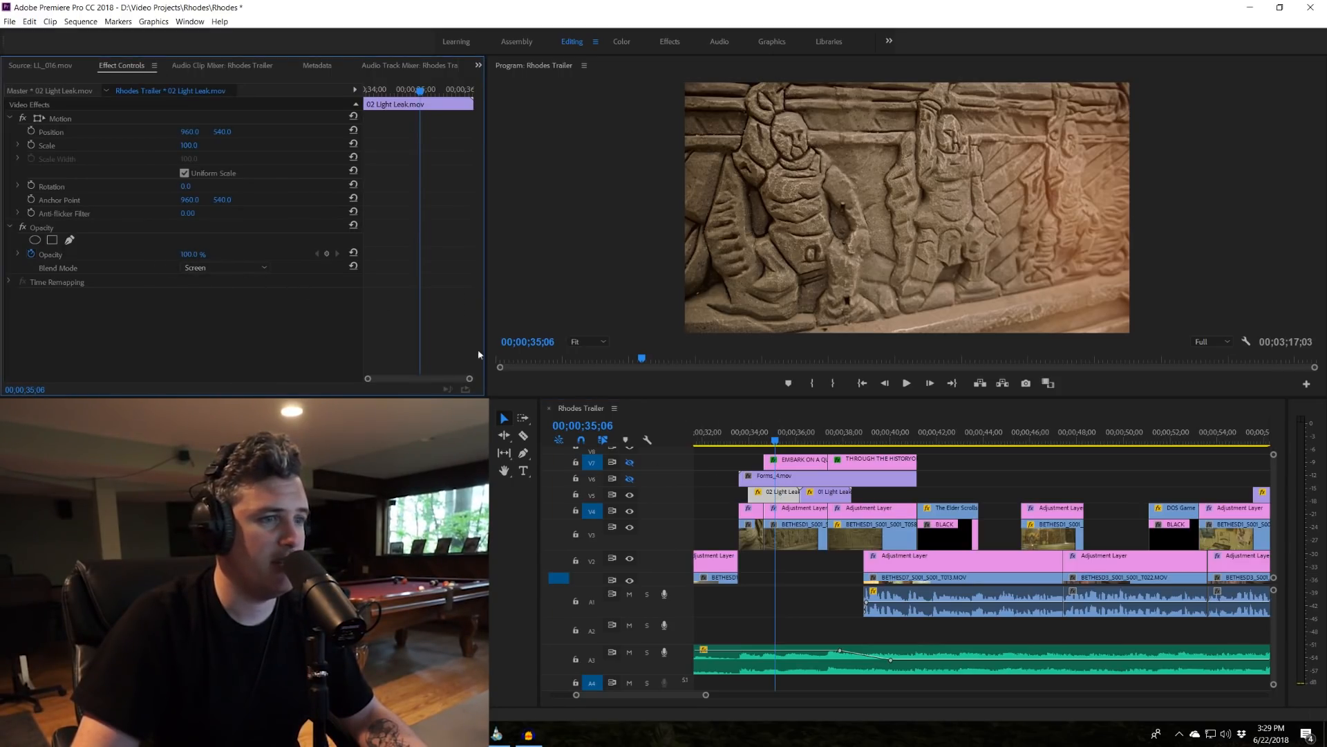
pyautogui.click(776, 441)
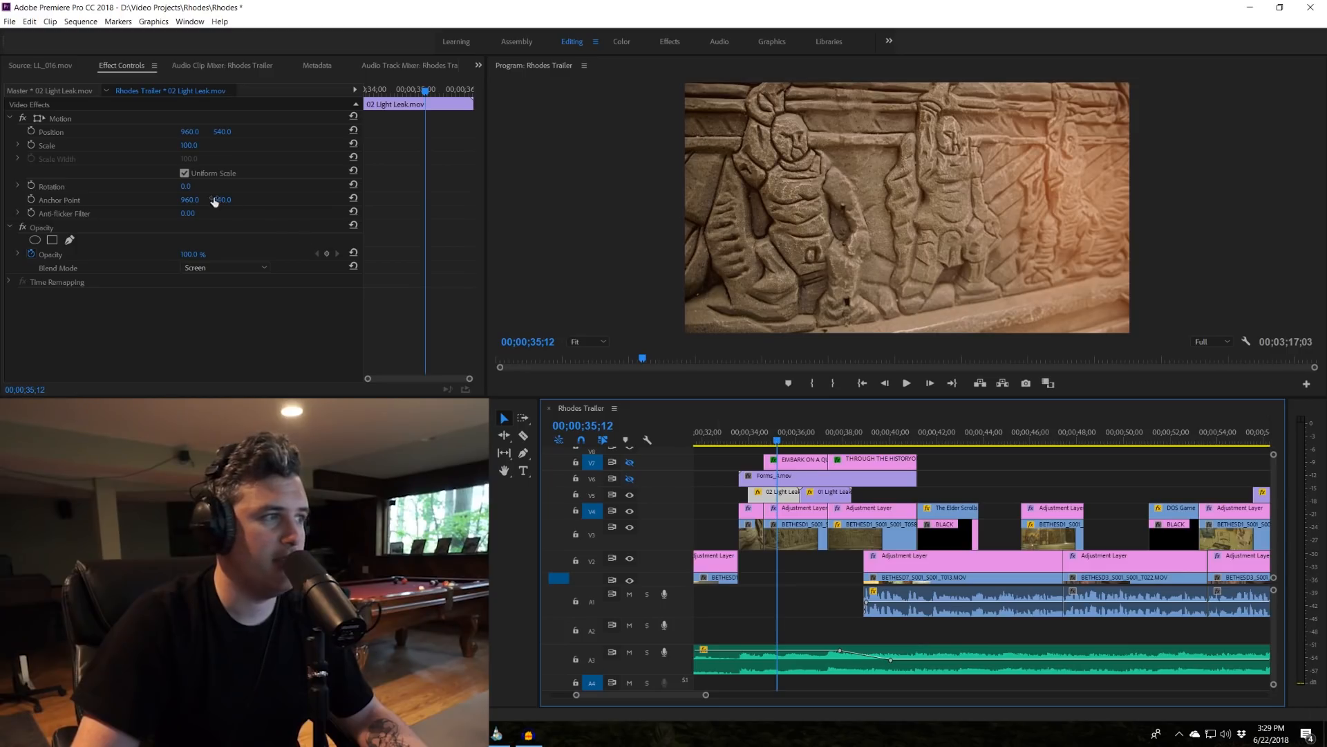
pyautogui.click(60, 255)
pyautogui.moveTo(198, 255); pyautogui.dragTo(173, 254)
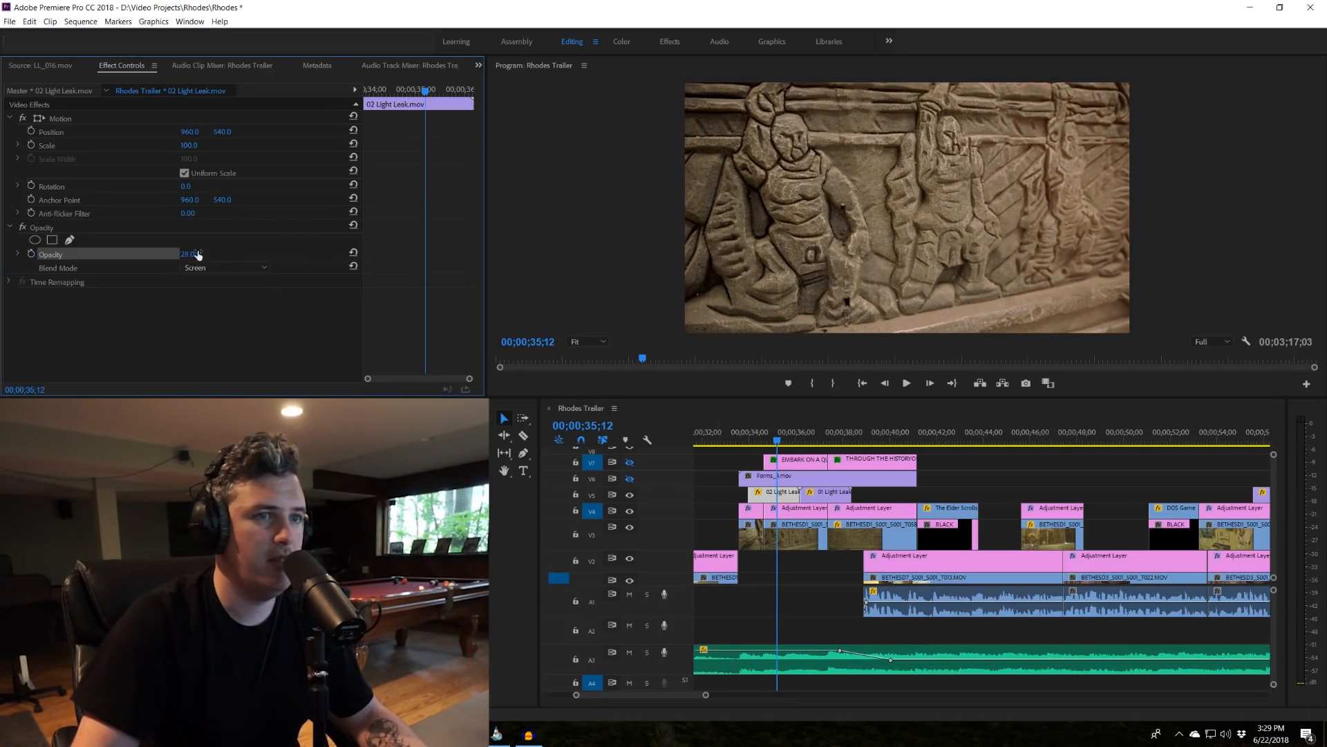
pyautogui.click(757, 435)
pyautogui.press('space')
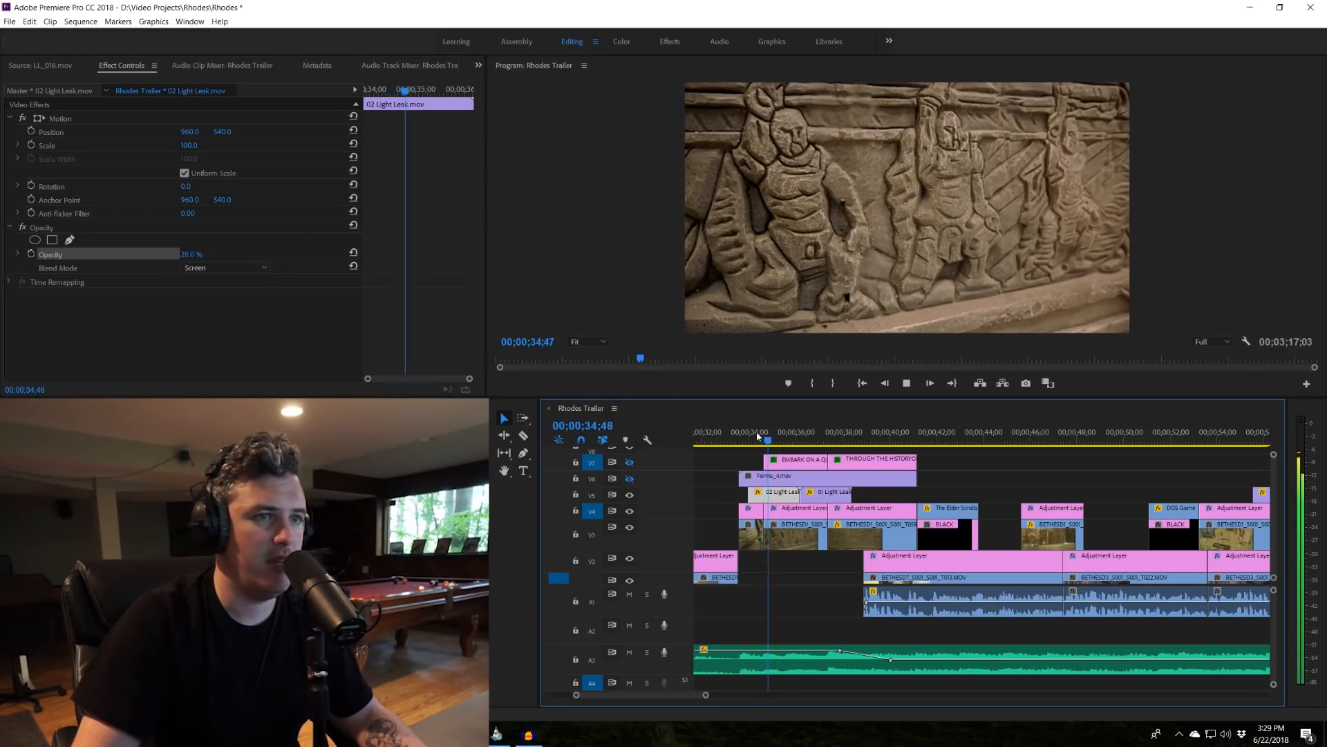
# Undo the opacity change on the 02 Light Leak clip and replay the cut to 00;00;35;23.
pyautogui.hotkey('ctrl', 'z')
pyautogui.click(757, 436)
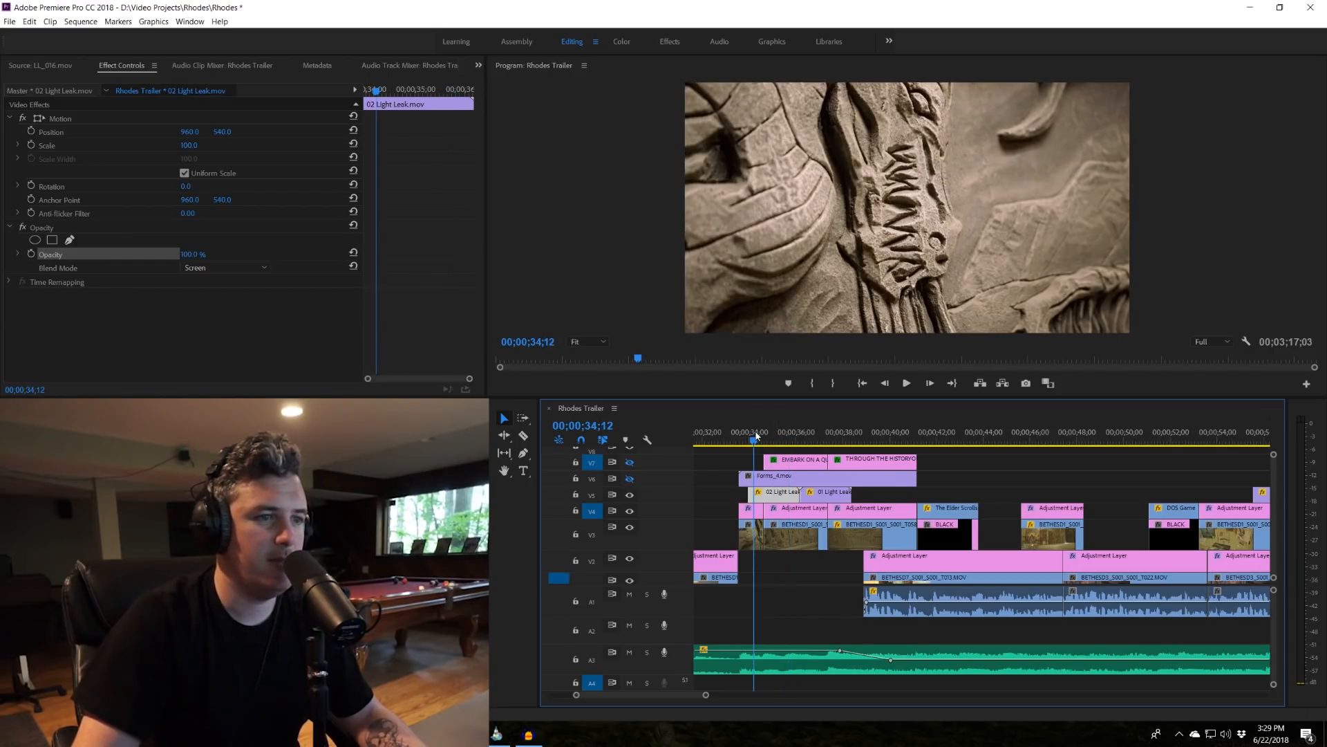
pyautogui.press('space')
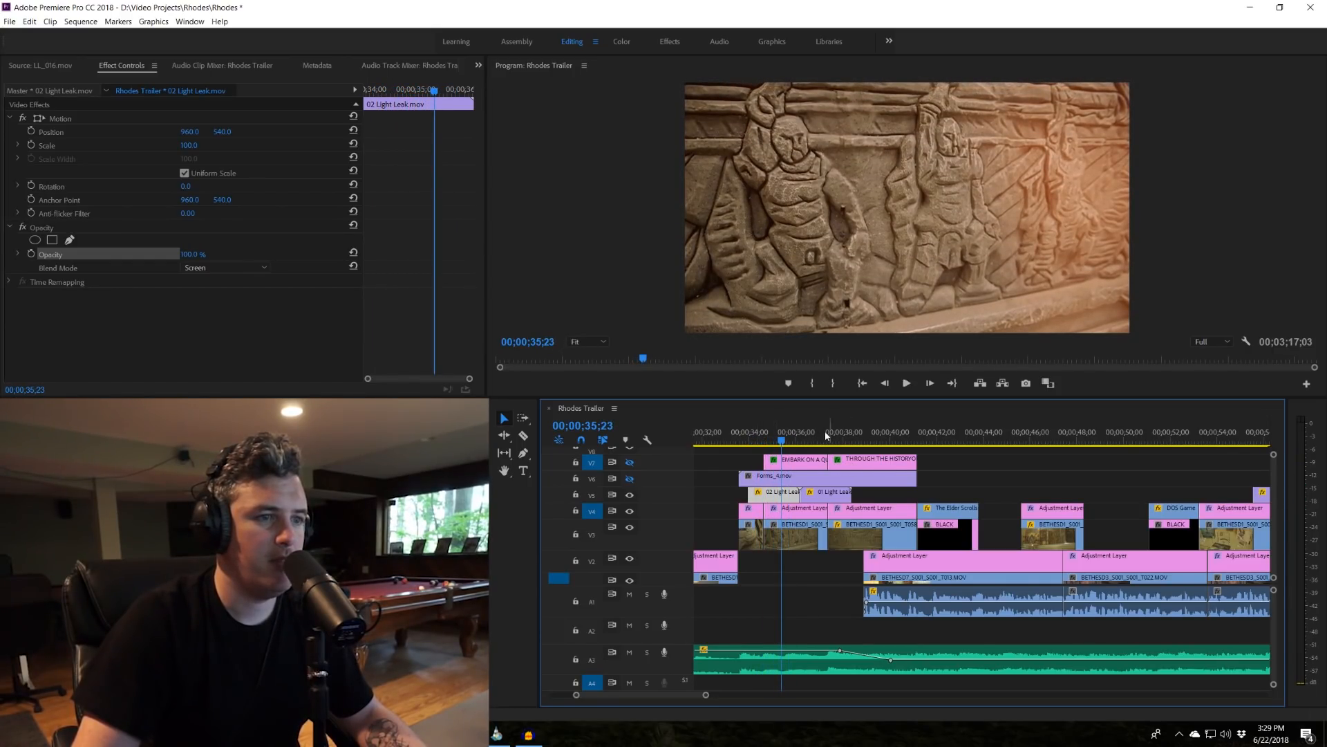
# Play the transition from the warrior relief to the wide dragon relief repeatedly to examine the 01 Light Leak clip.
pyautogui.click(802, 436)
pyautogui.press('space')
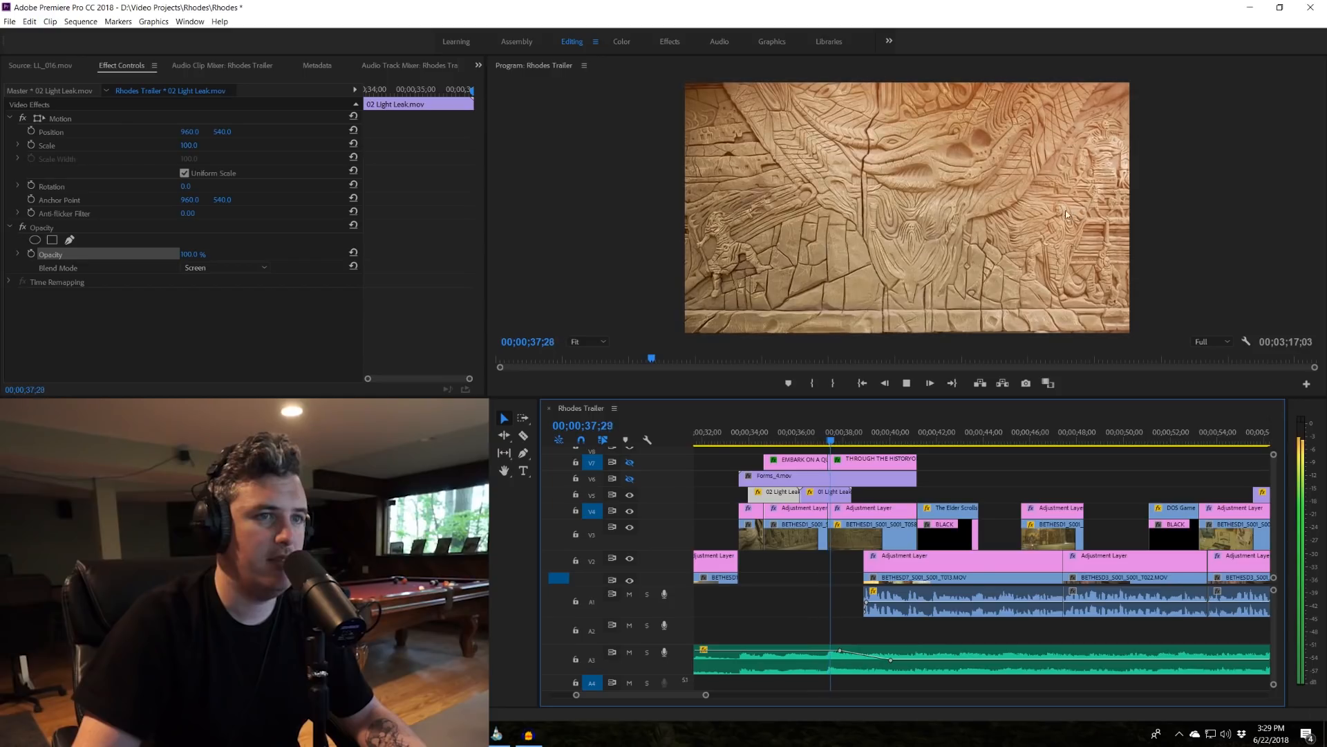
pyautogui.press('space')
pyautogui.click(827, 432)
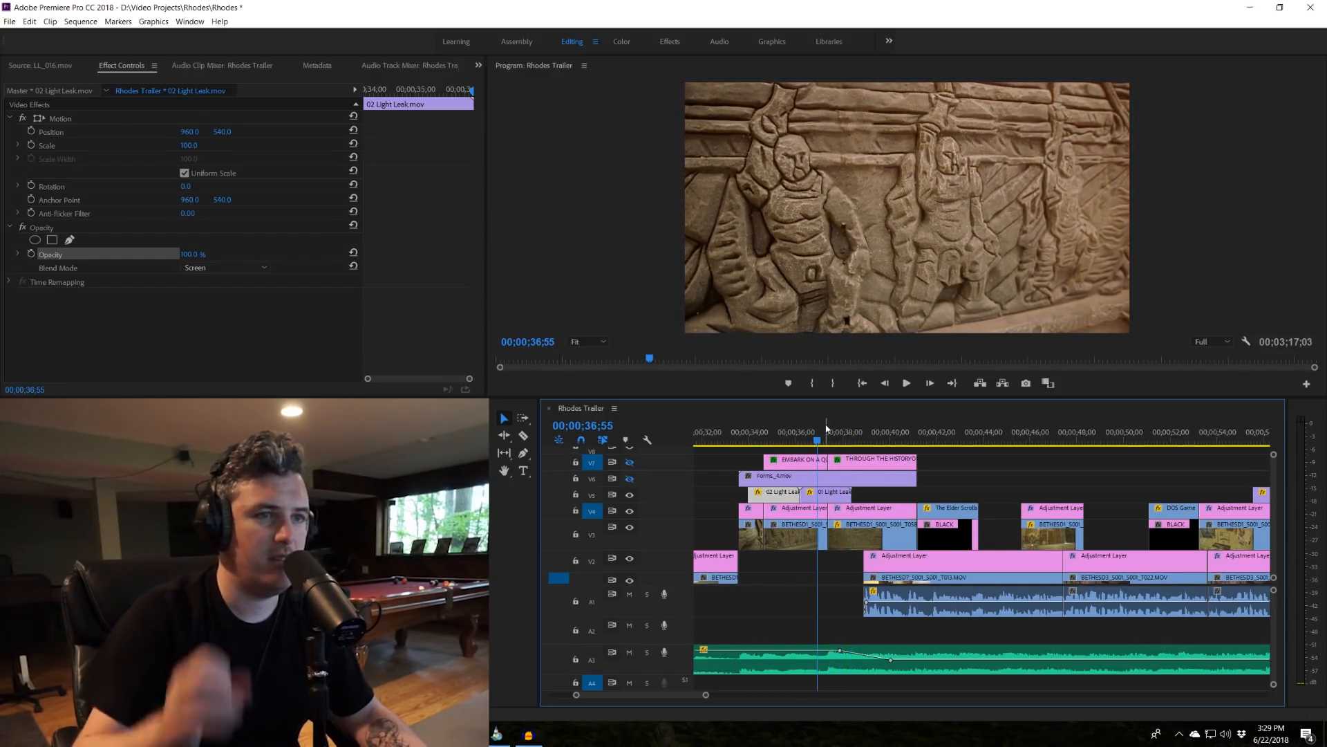
pyautogui.press('space')
pyautogui.press('space')
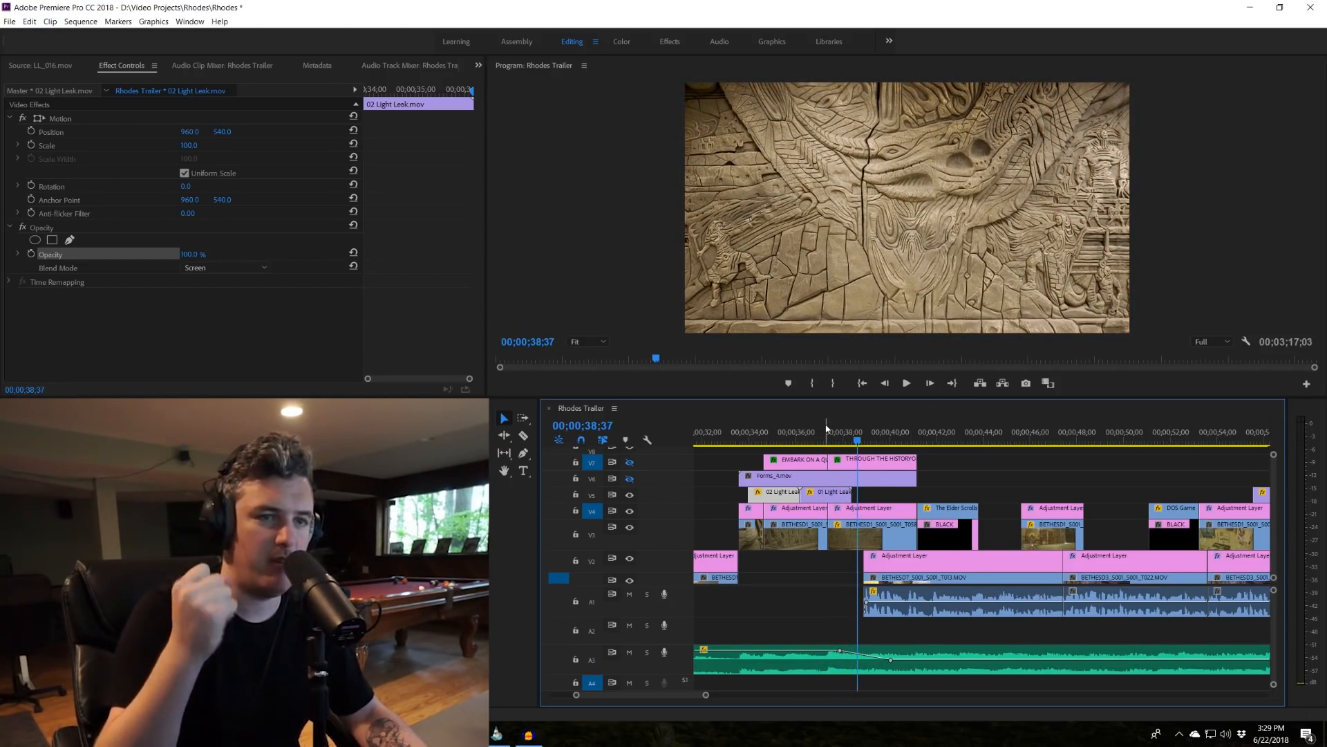
# Show video tracks V6 and V7 again and play the titles and line graphics over the light leaks to 00;00;37;32.
pyautogui.click(627, 479)
pyautogui.click(628, 462)
pyautogui.moveTo(763, 441); pyautogui.dragTo(787, 441)
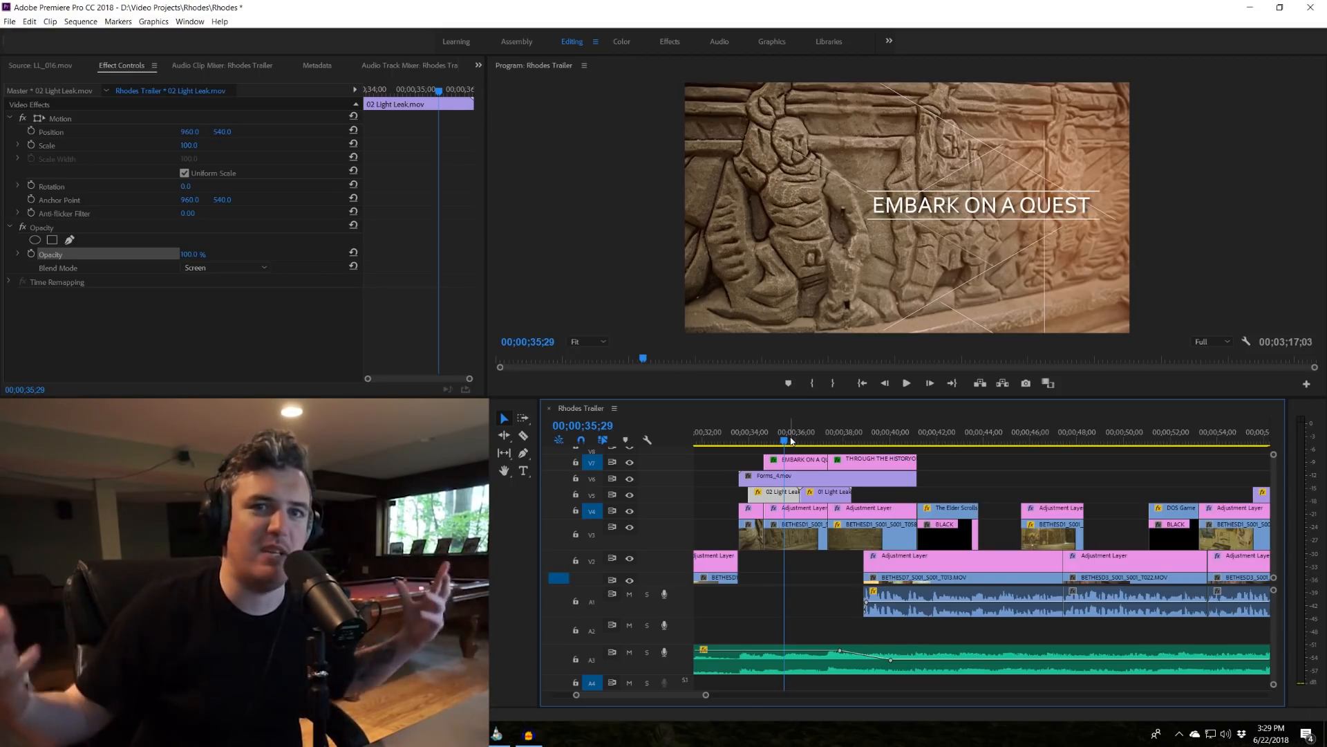
pyautogui.press('space')
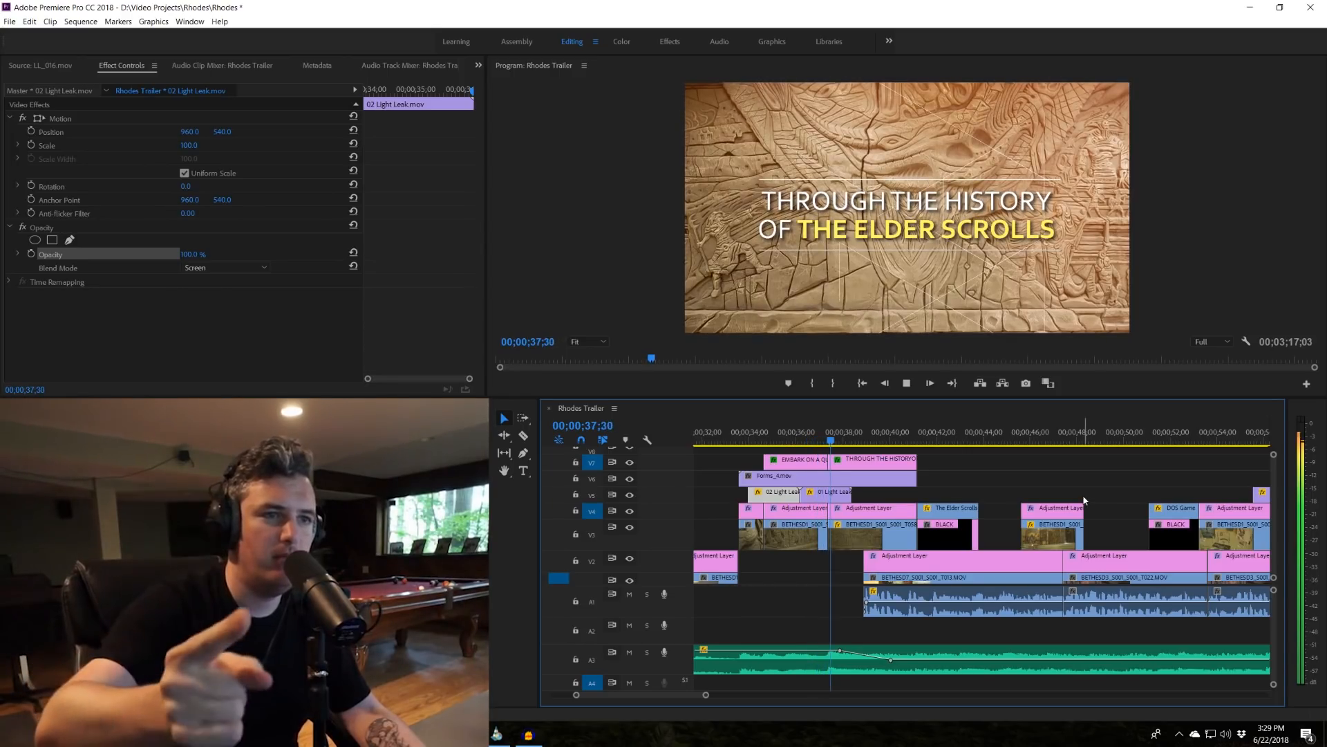
pyautogui.press('space')
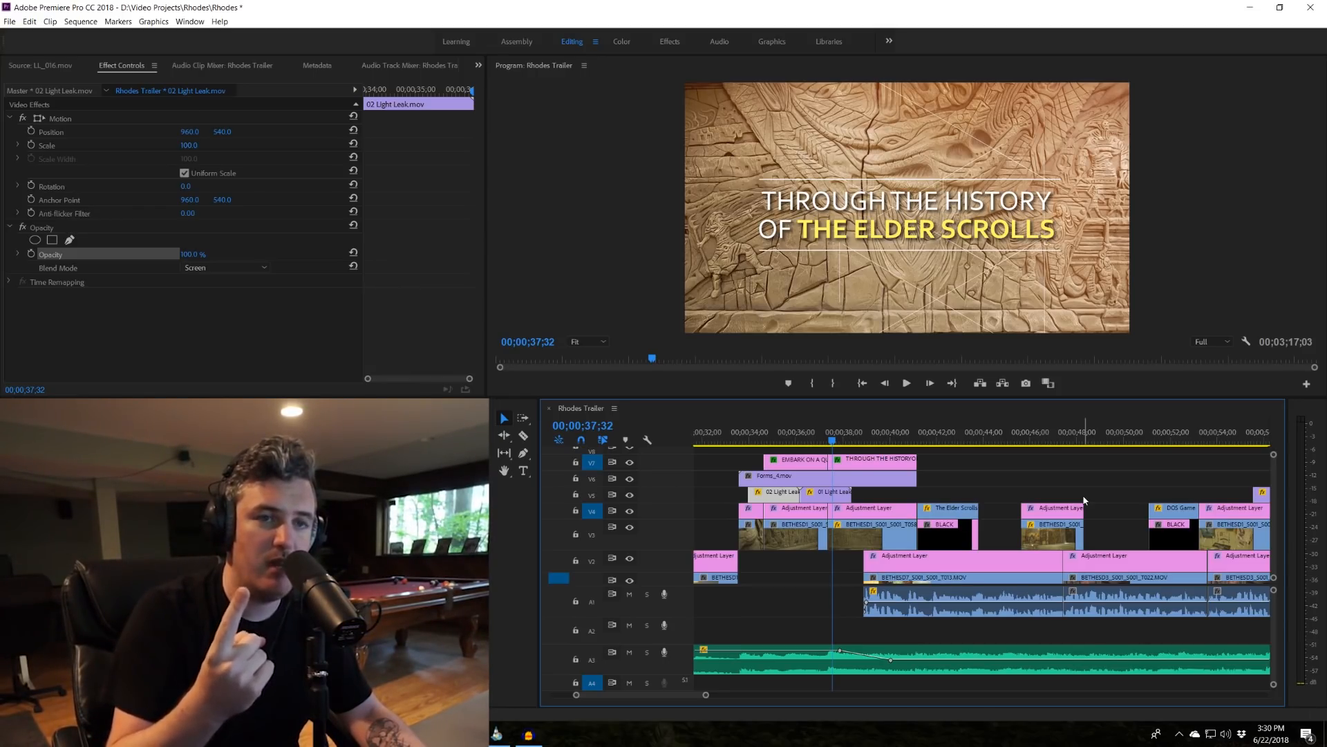
pyautogui.hotkey('ctrl', 's')
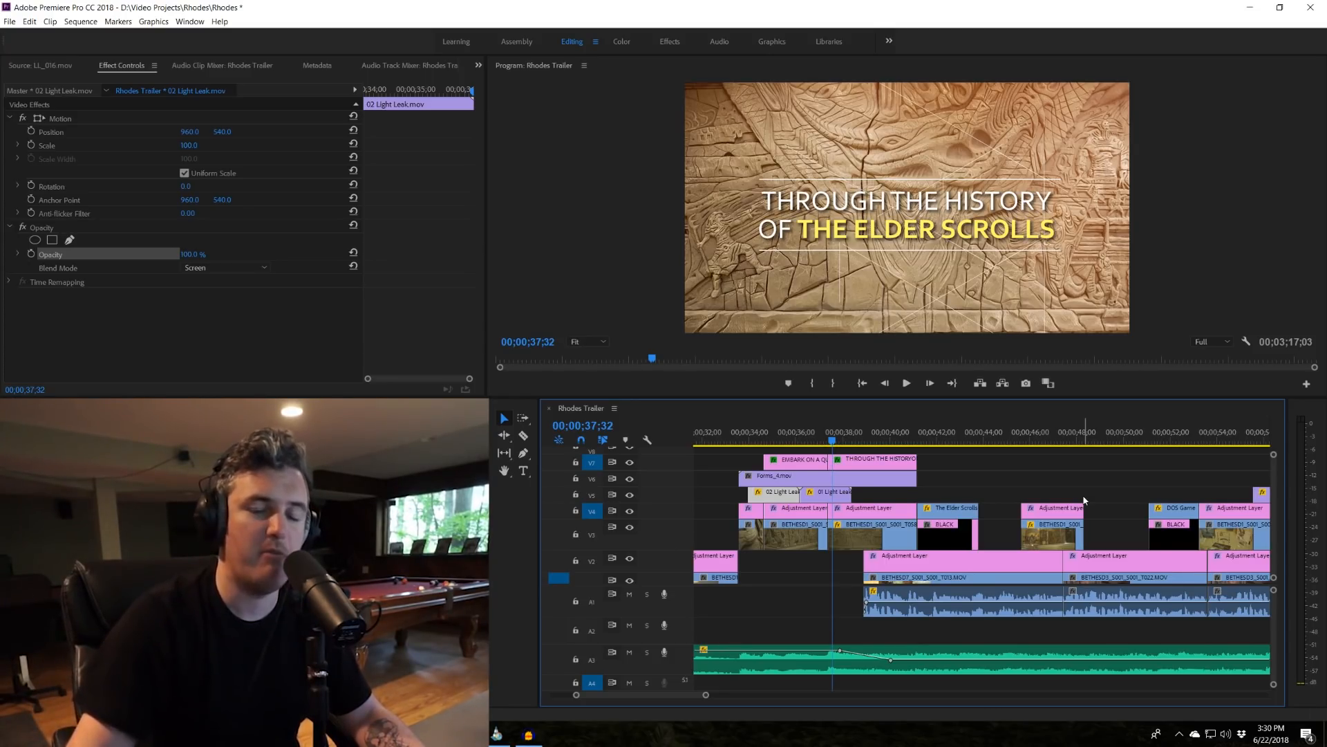
# Play from the Elder Scrolls title into the gameplay clip, and move on to the interview shot at 00;00;44;41.
pyautogui.click(848, 435)
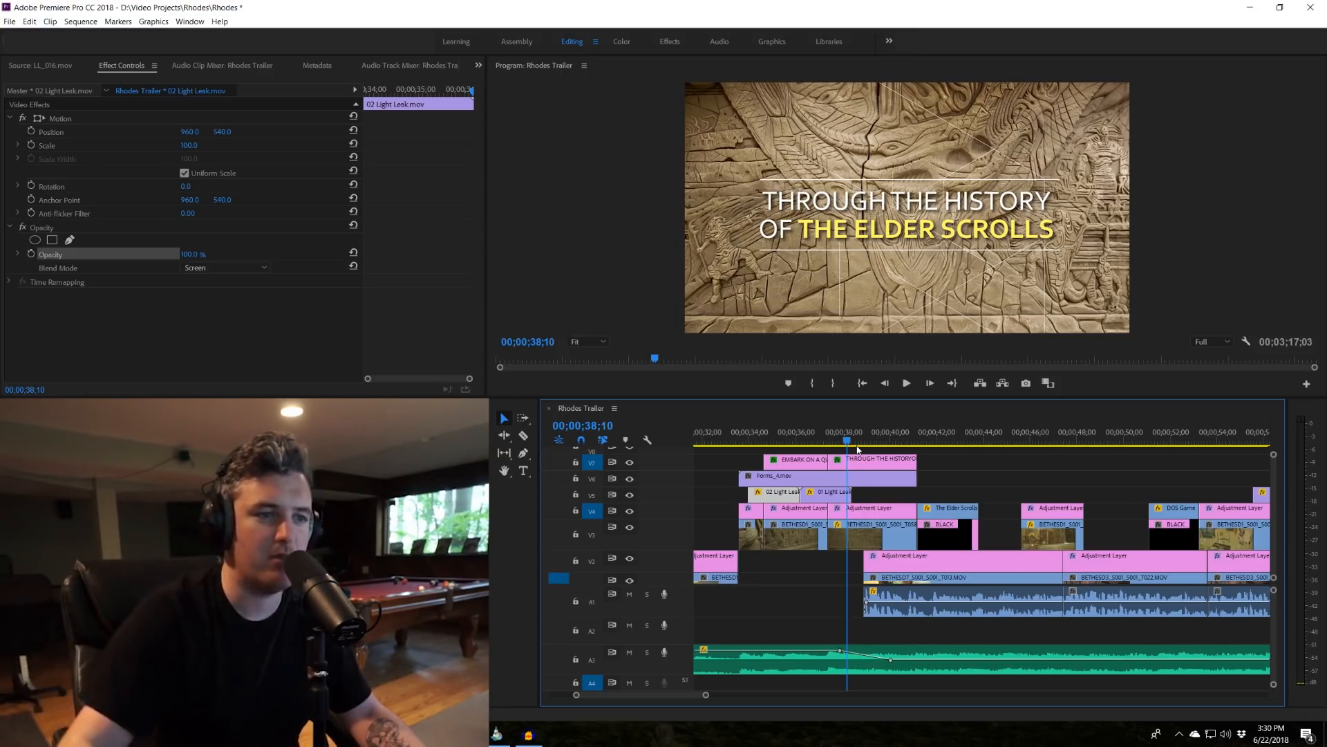
pyautogui.press('space')
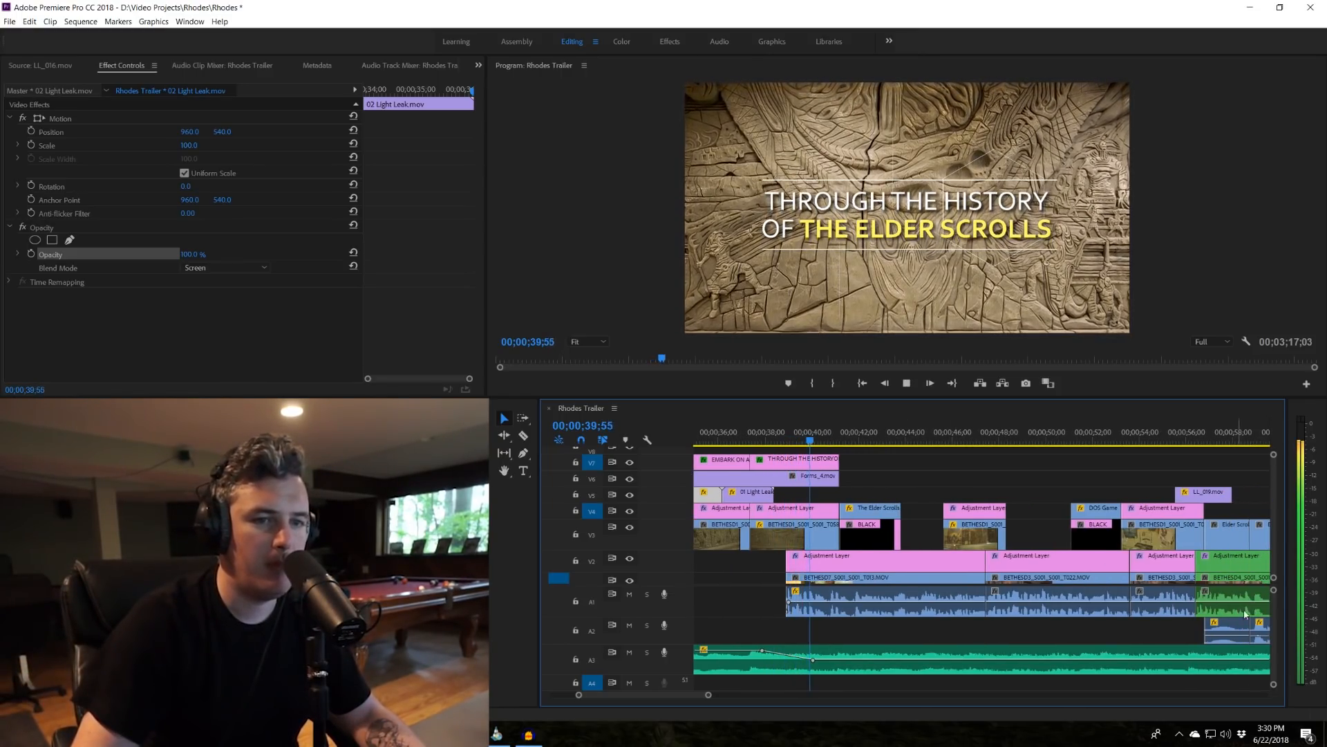
pyautogui.scroll(-2, 1275, 552)
pyautogui.press('space')
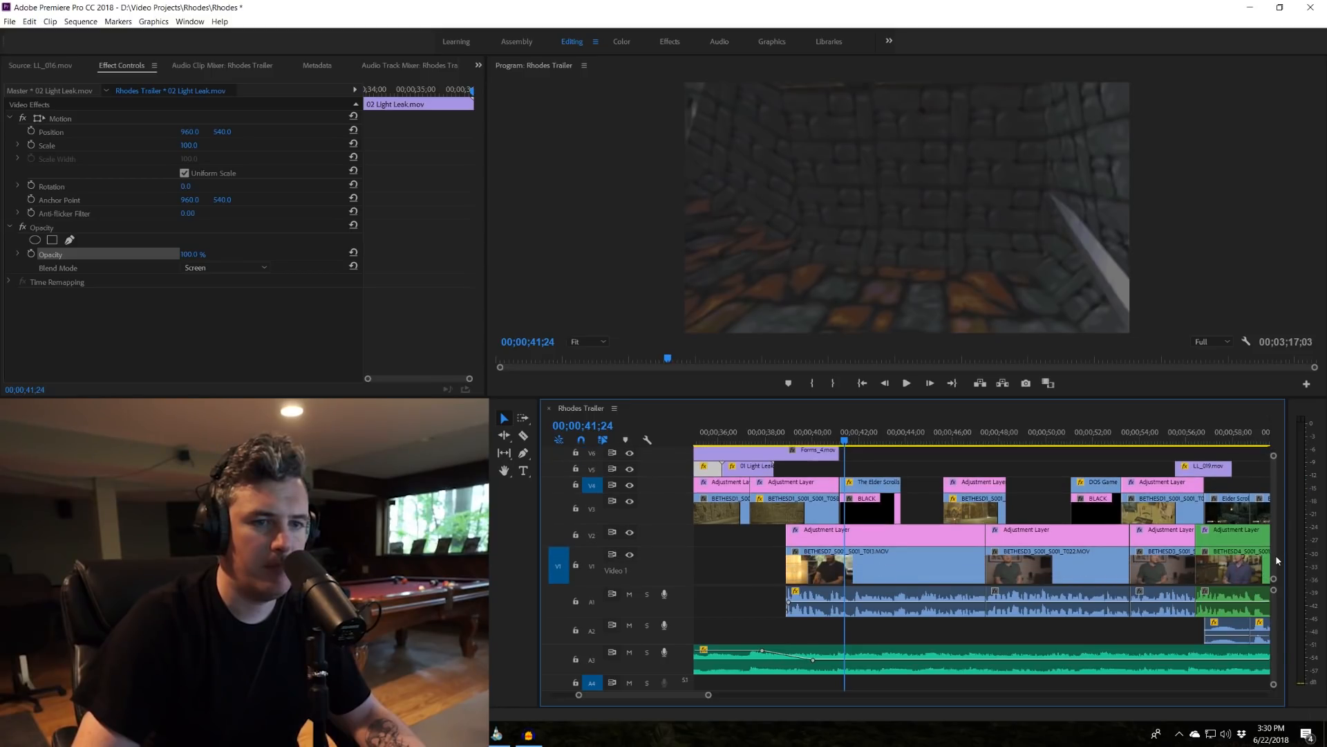
pyautogui.click(916, 440)
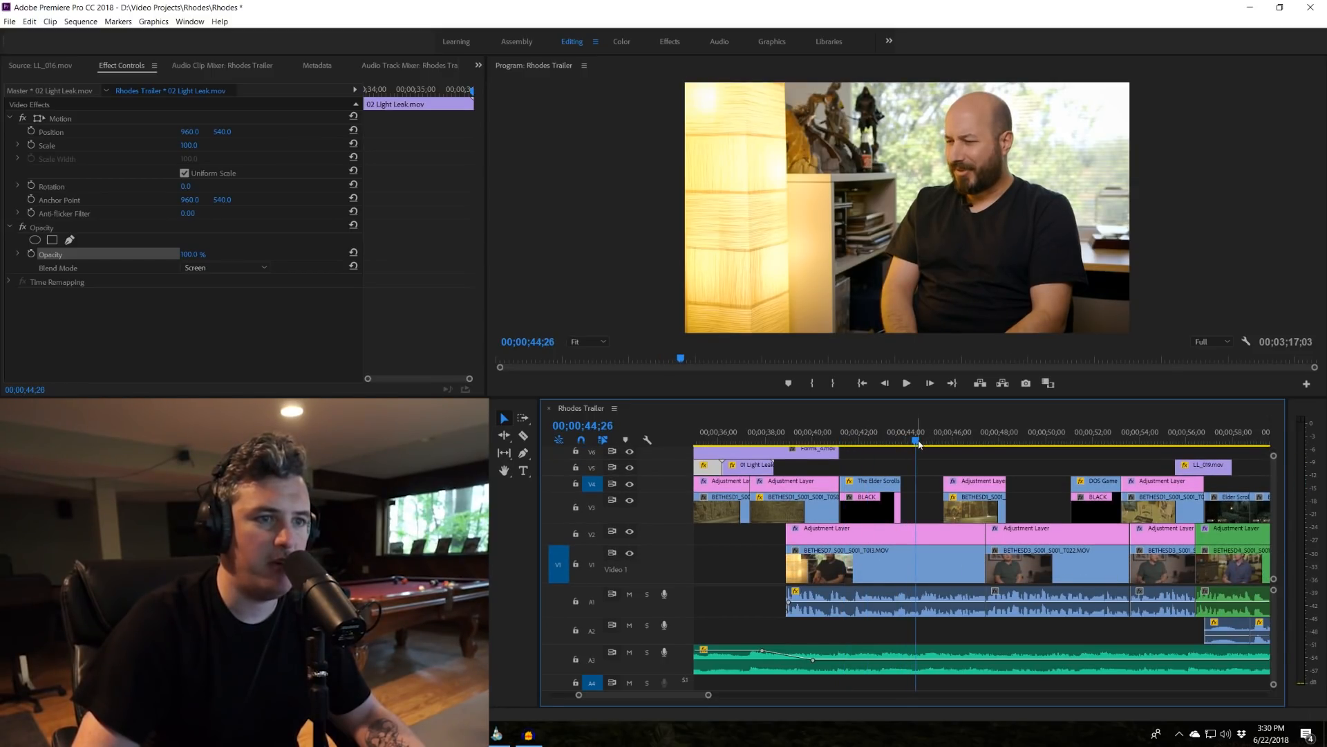
pyautogui.click(922, 440)
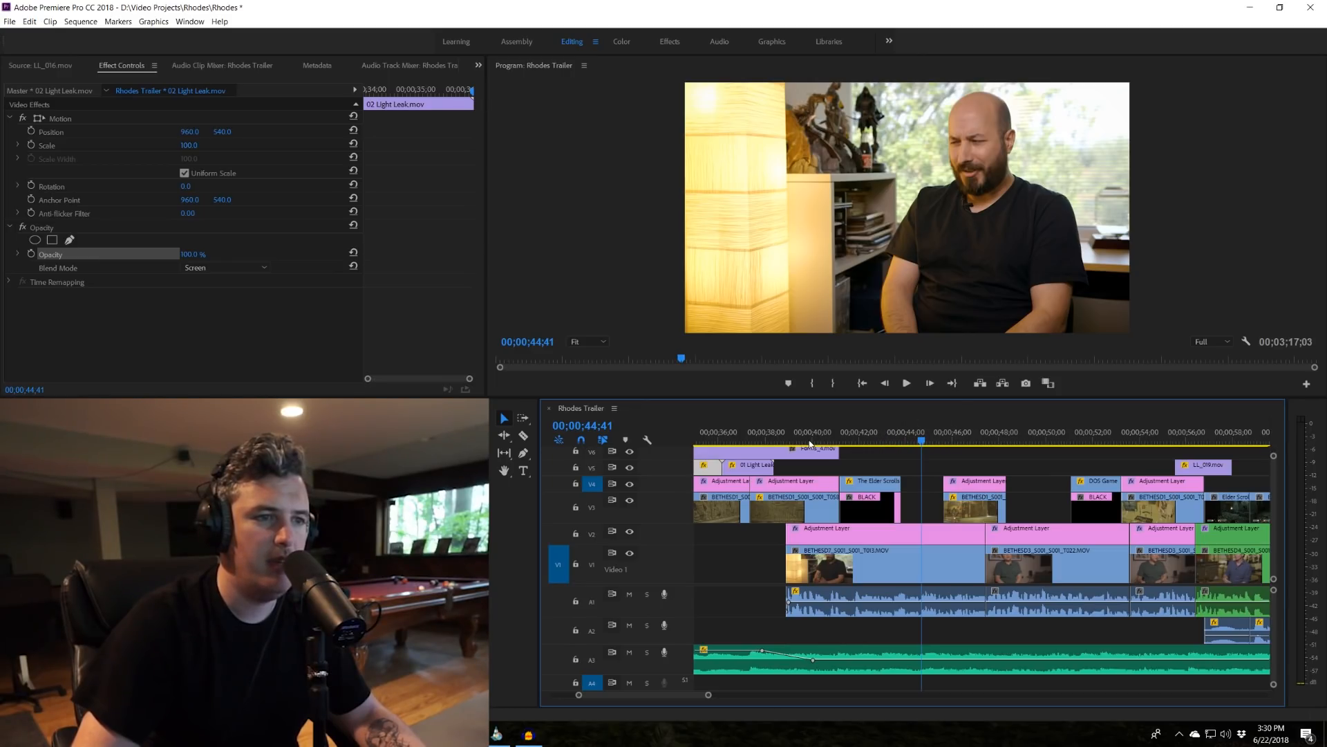
# Replay from 00;00;38;27 through the interview's voice lead-in to the gameplay clip at 00;00;42;34.
pyautogui.click(778, 439)
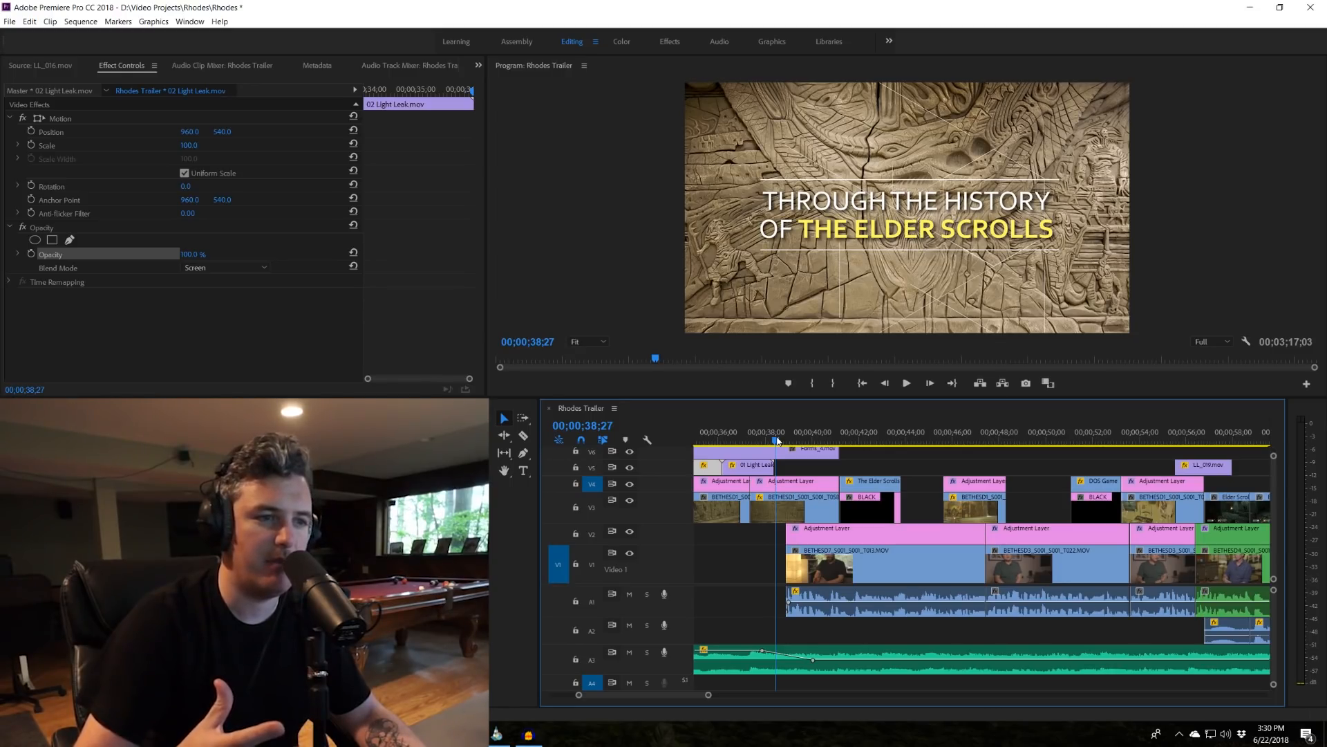
pyautogui.press('space')
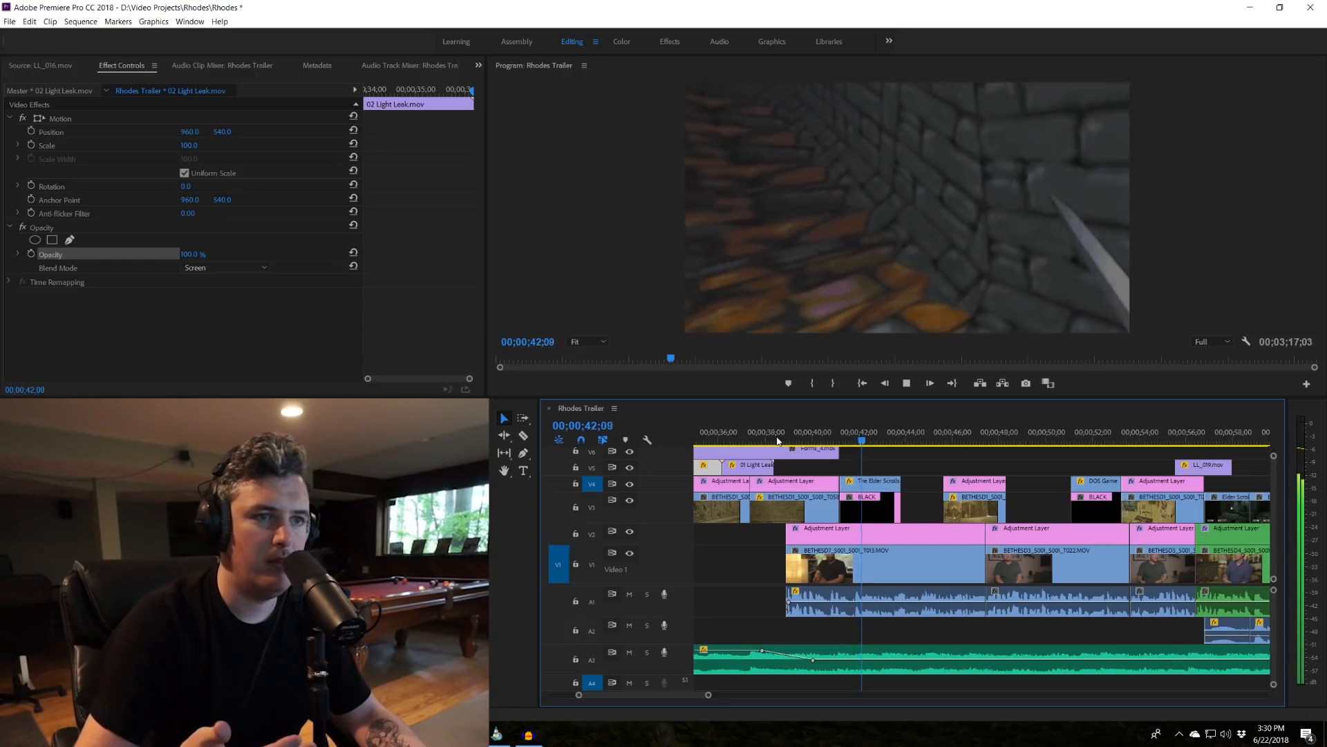
pyautogui.press('space')
# Try resetting the Daggerfall gameplay clip's scale to 100 and position to 960, 540, and play the uncropped result.
pyautogui.click(883, 488)
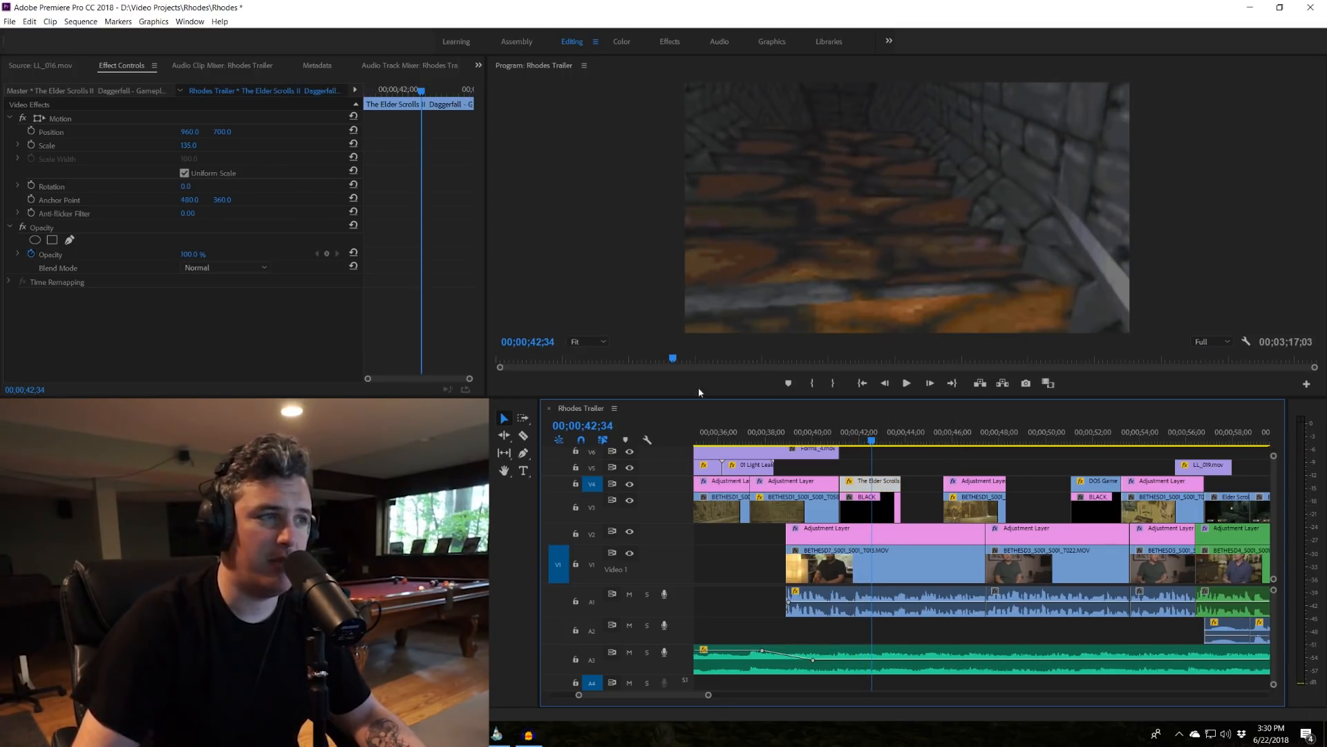
pyautogui.moveTo(191, 151); pyautogui.dragTo(143, 151)
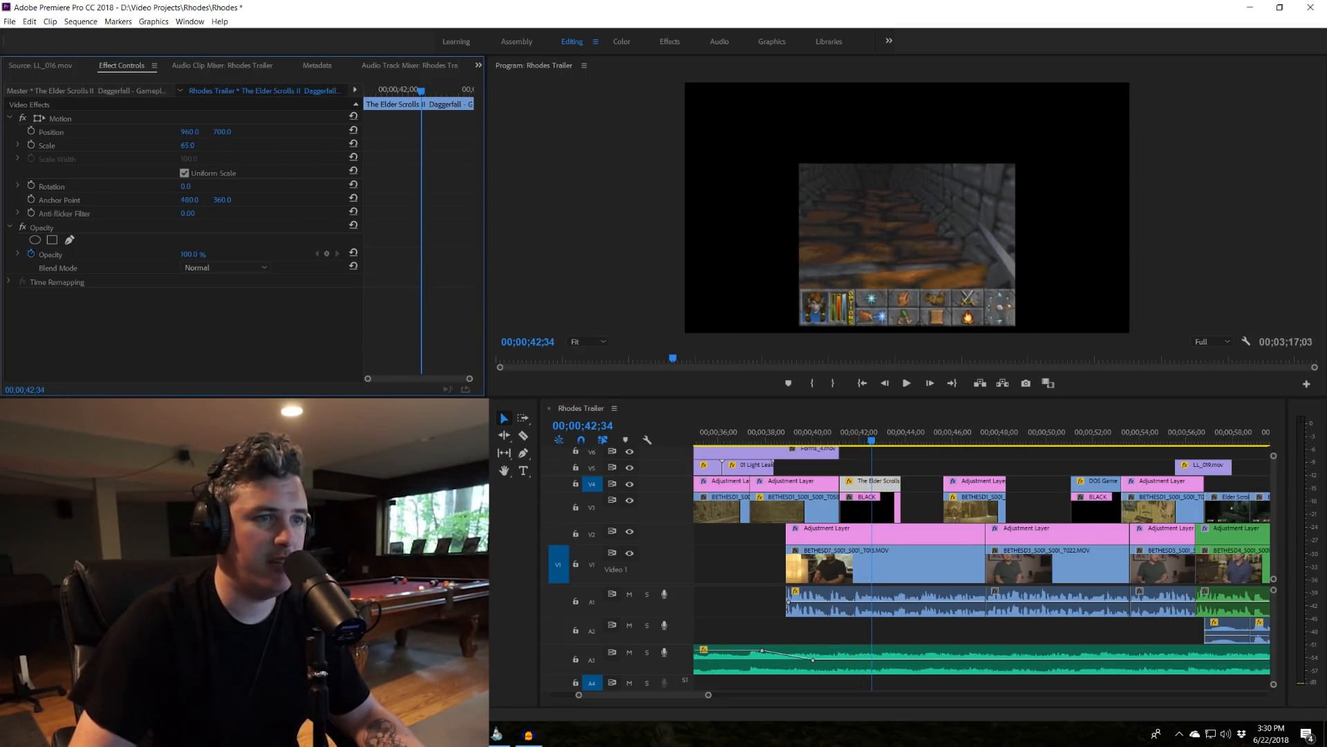
pyautogui.click(353, 144)
pyautogui.click(354, 131)
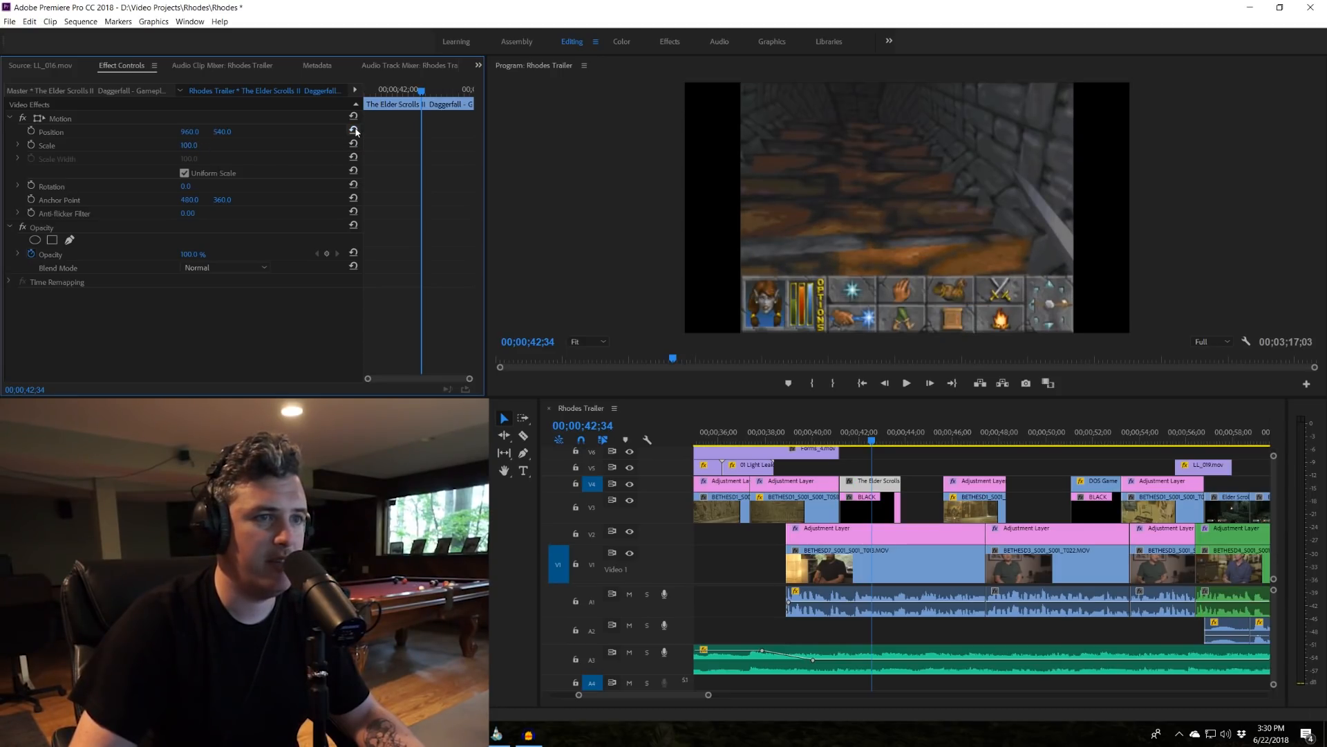
pyautogui.click(831, 426)
pyautogui.press('space')
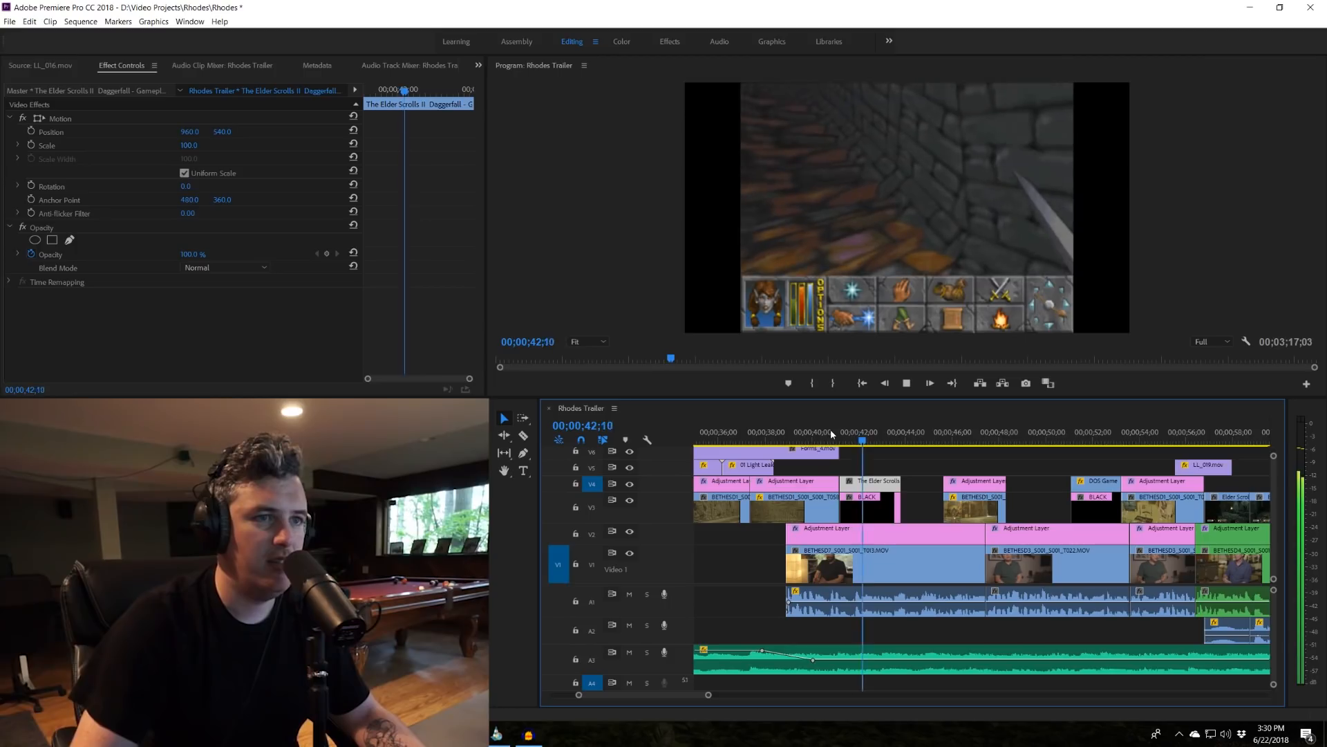
pyautogui.press('space')
# Undo the scale and position changes on the Daggerfall clip and return the playhead to 00;00;41;05.
pyautogui.hotkey('ctrl', 'z')
pyautogui.hotkey('ctrl', 'z')
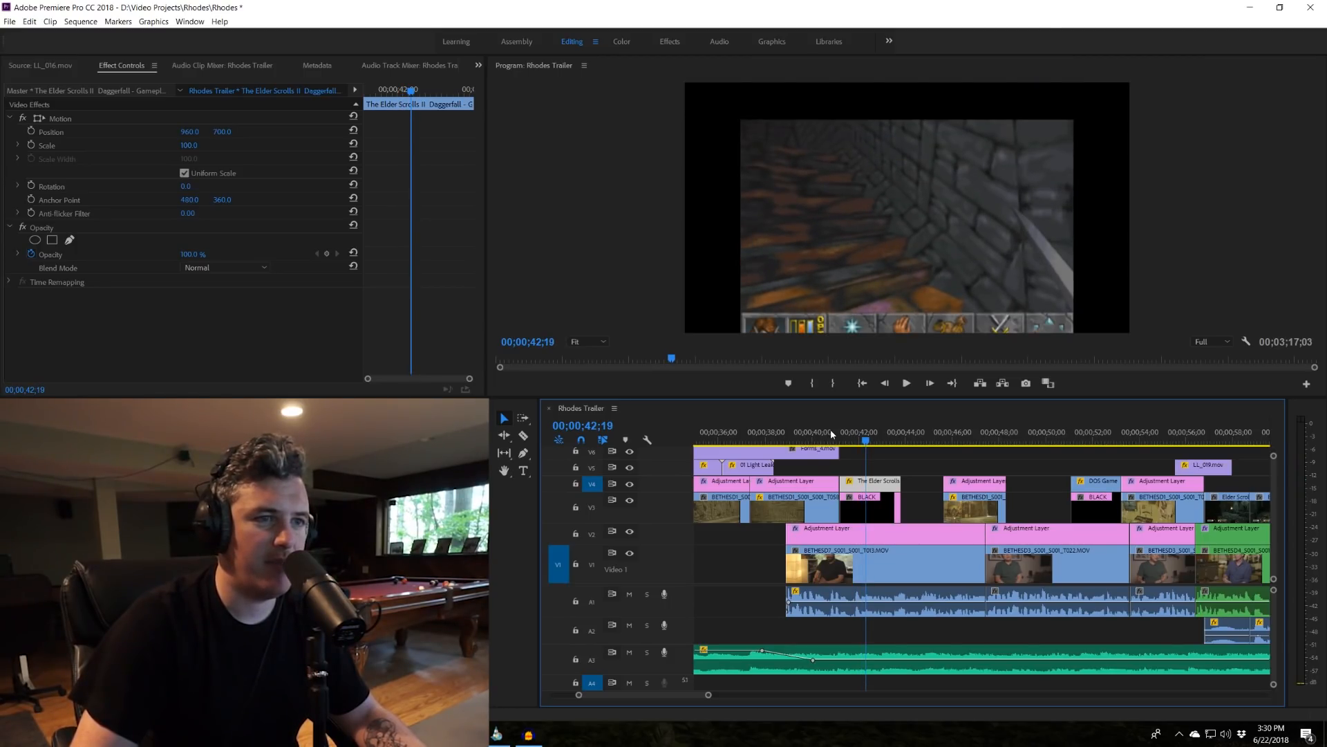
pyautogui.moveTo(880, 440); pyautogui.dragTo(840, 437)
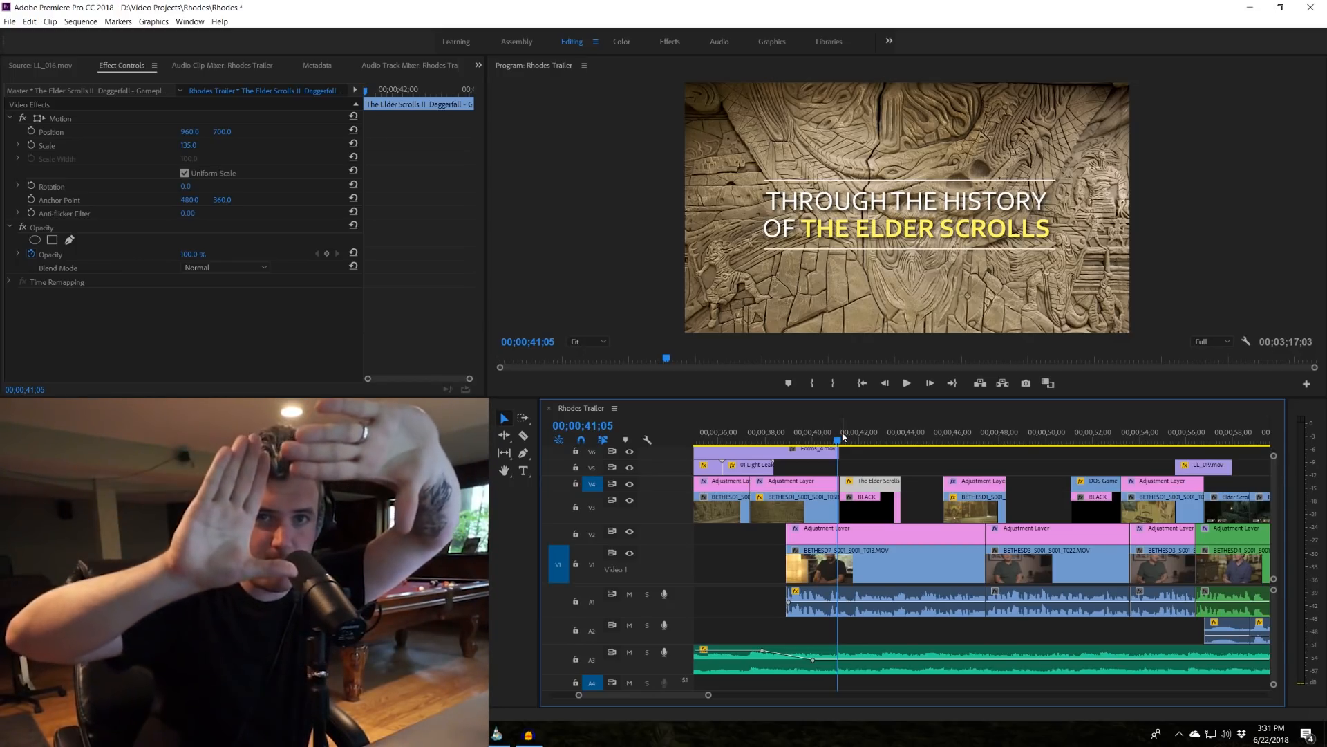
pyautogui.click(864, 450)
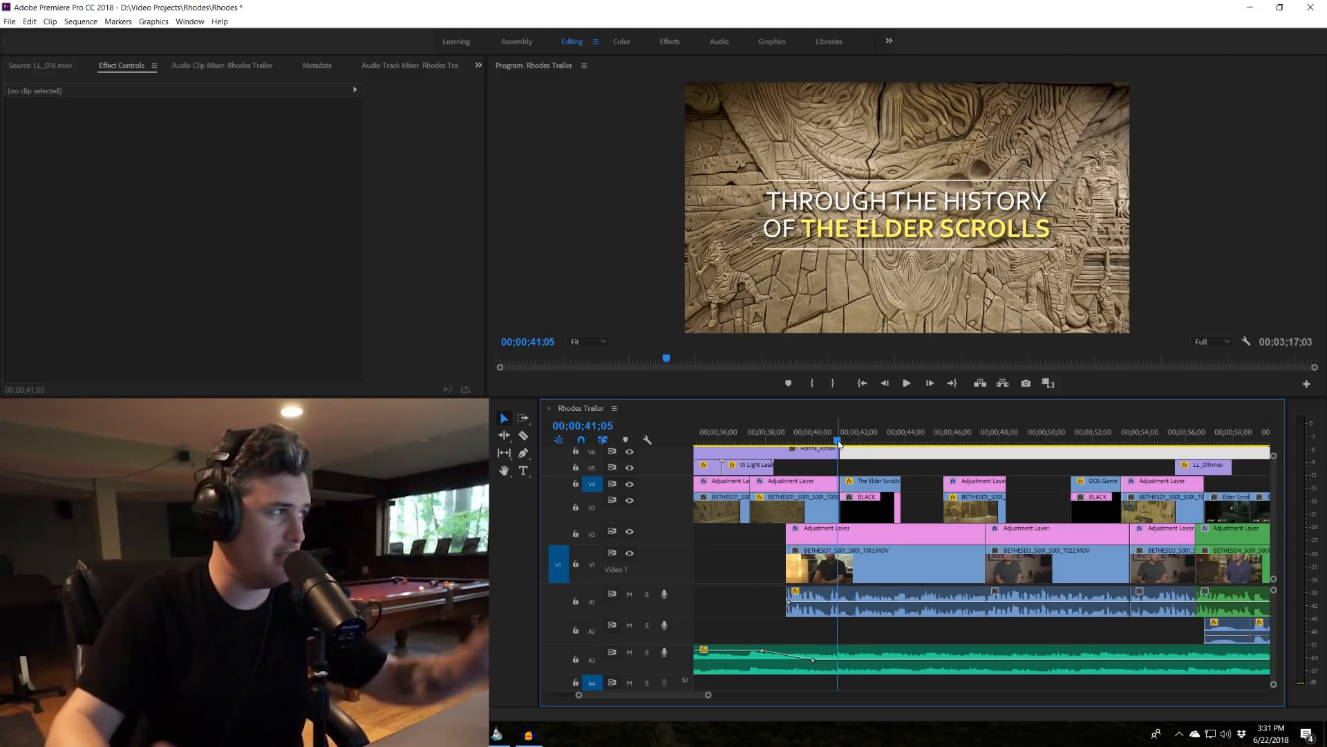
pyautogui.click(920, 457)
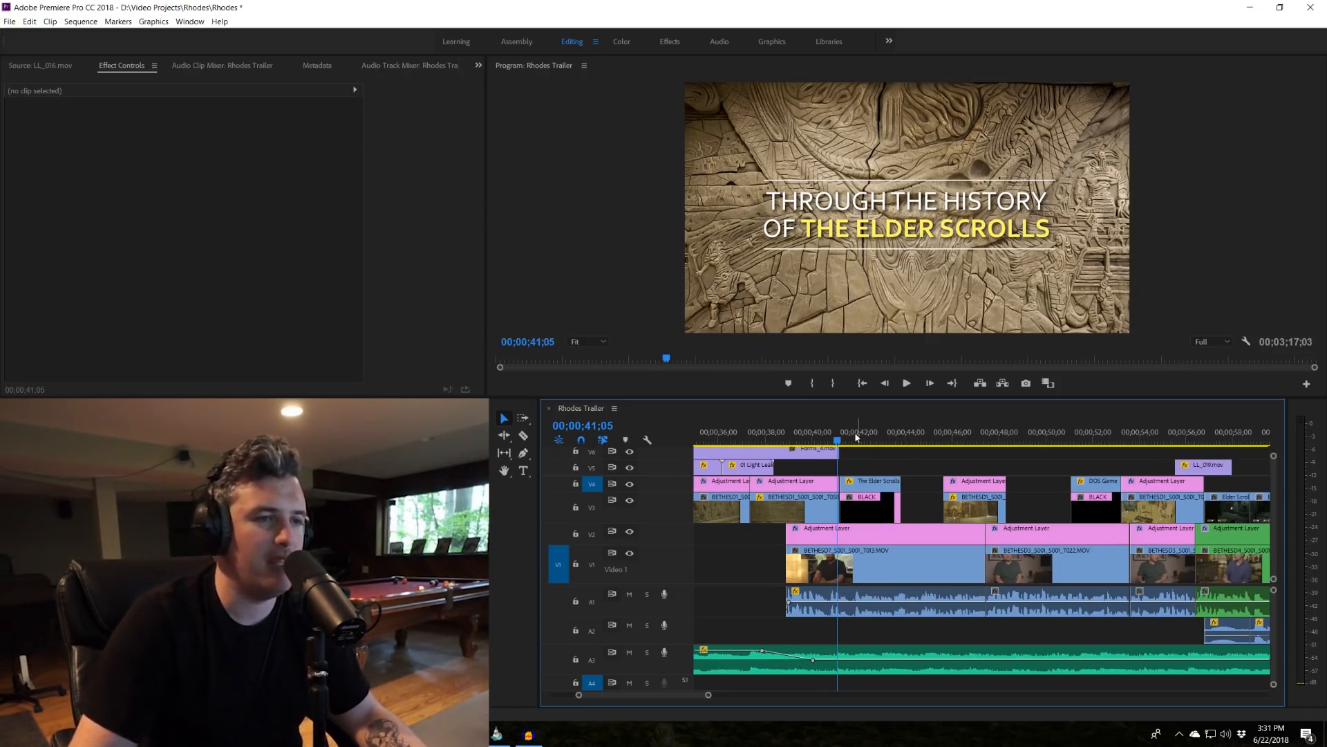
# Play from the Daggerfall clip through the interview to the Arena box shot at 00;00;47;59, and return to 00;00;42;04.
pyautogui.press('space')
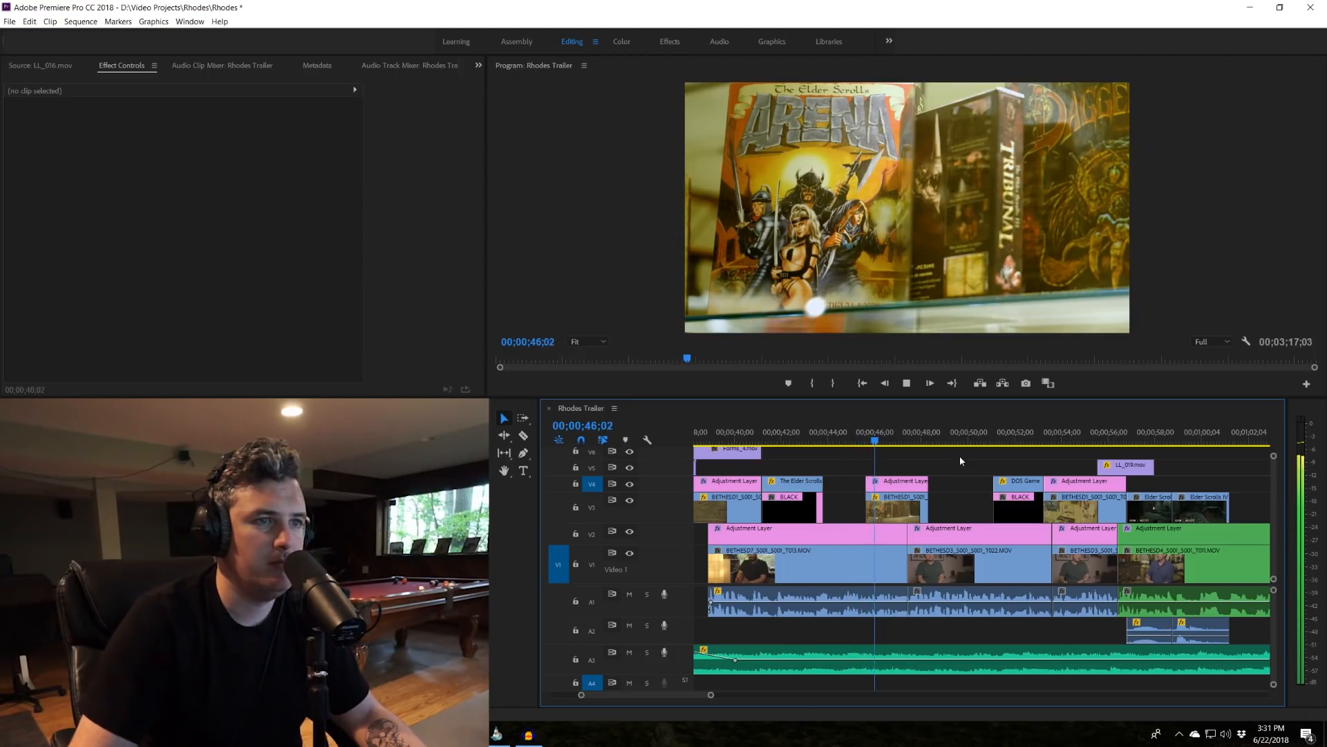
pyautogui.press('space')
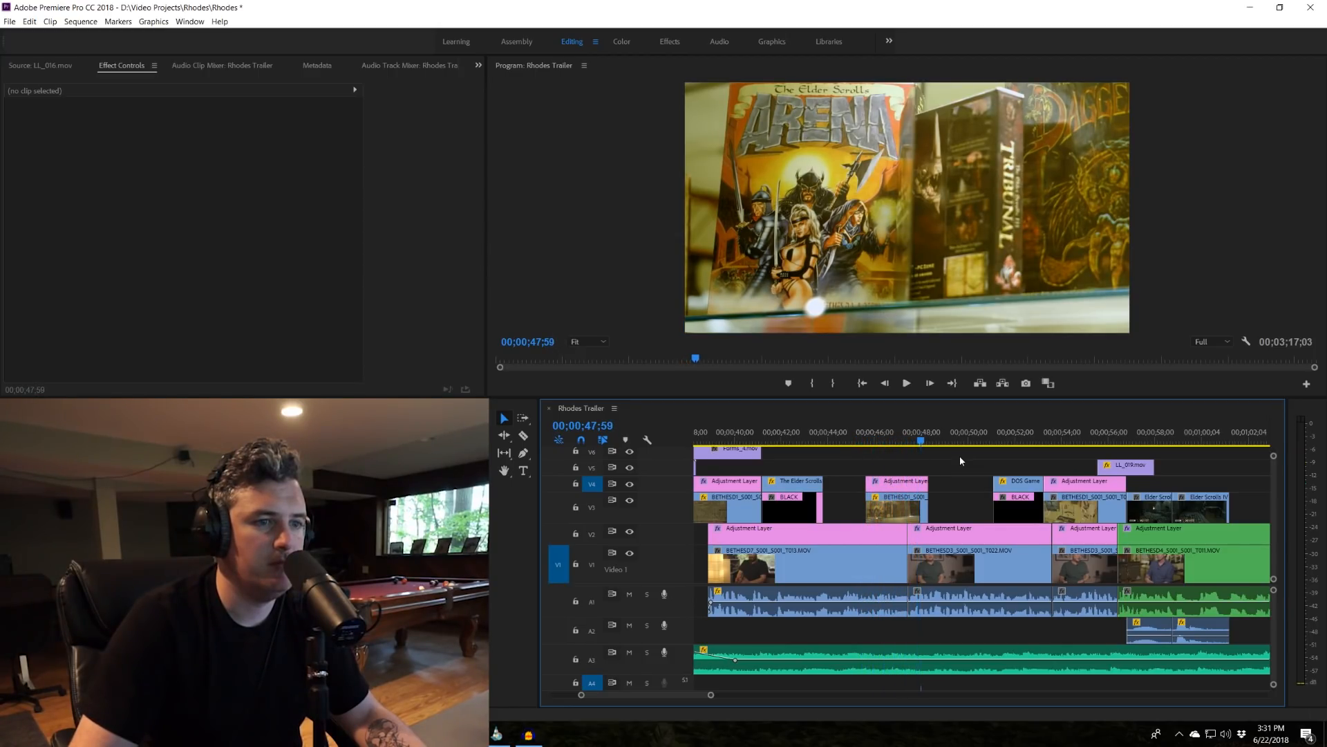
pyautogui.click(861, 434)
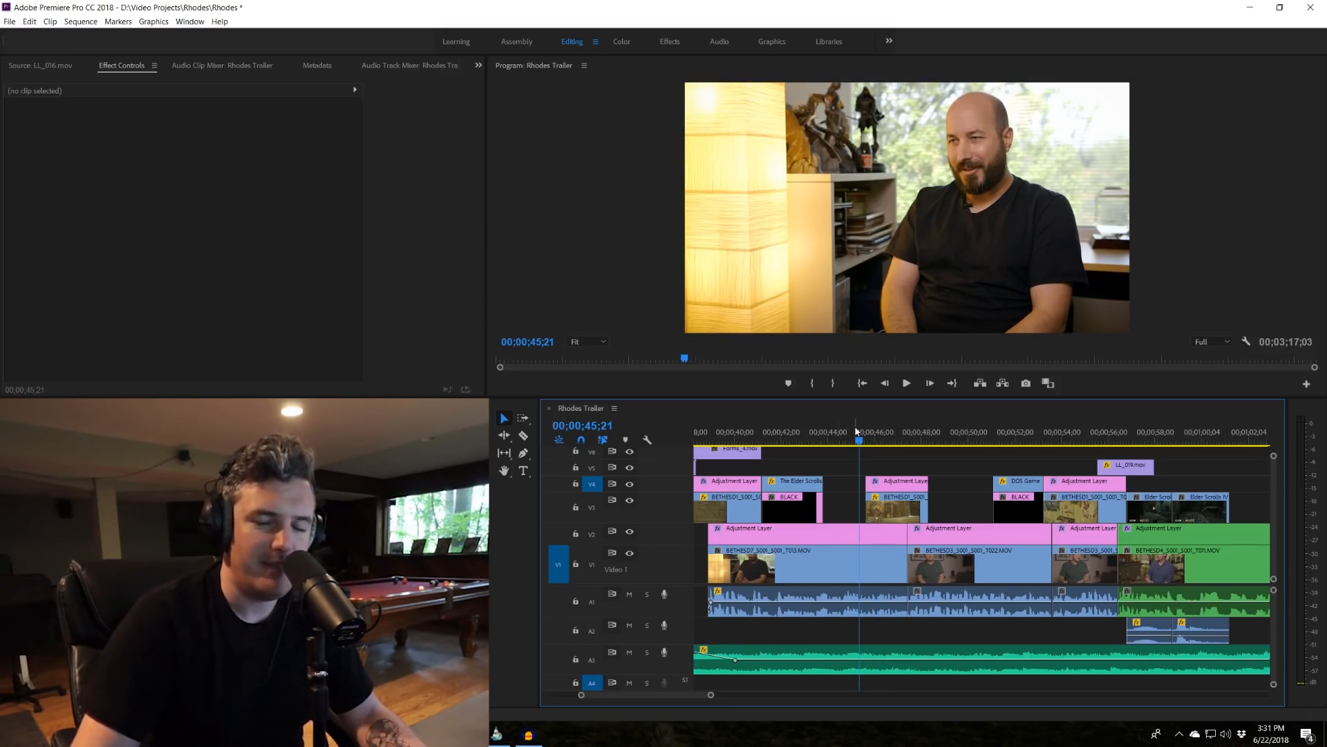
pyautogui.press('space')
pyautogui.press('space')
pyautogui.click(782, 436)
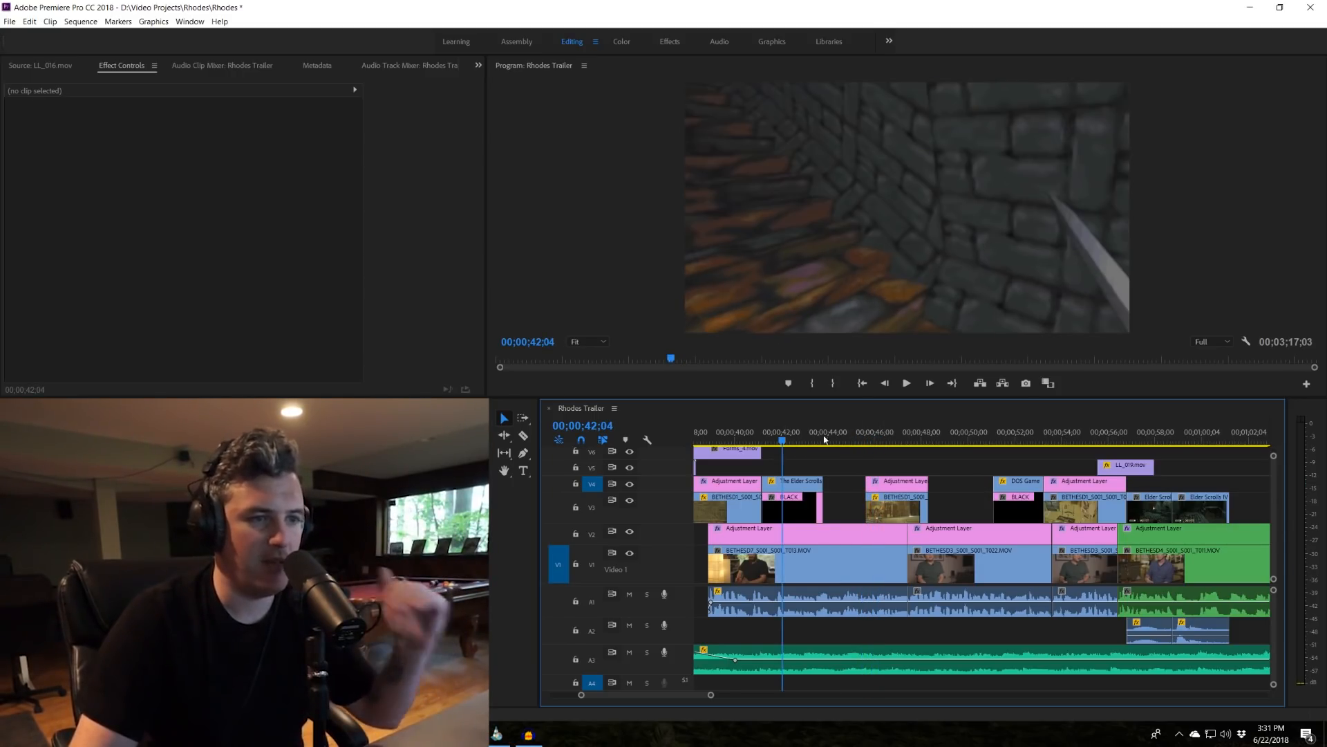
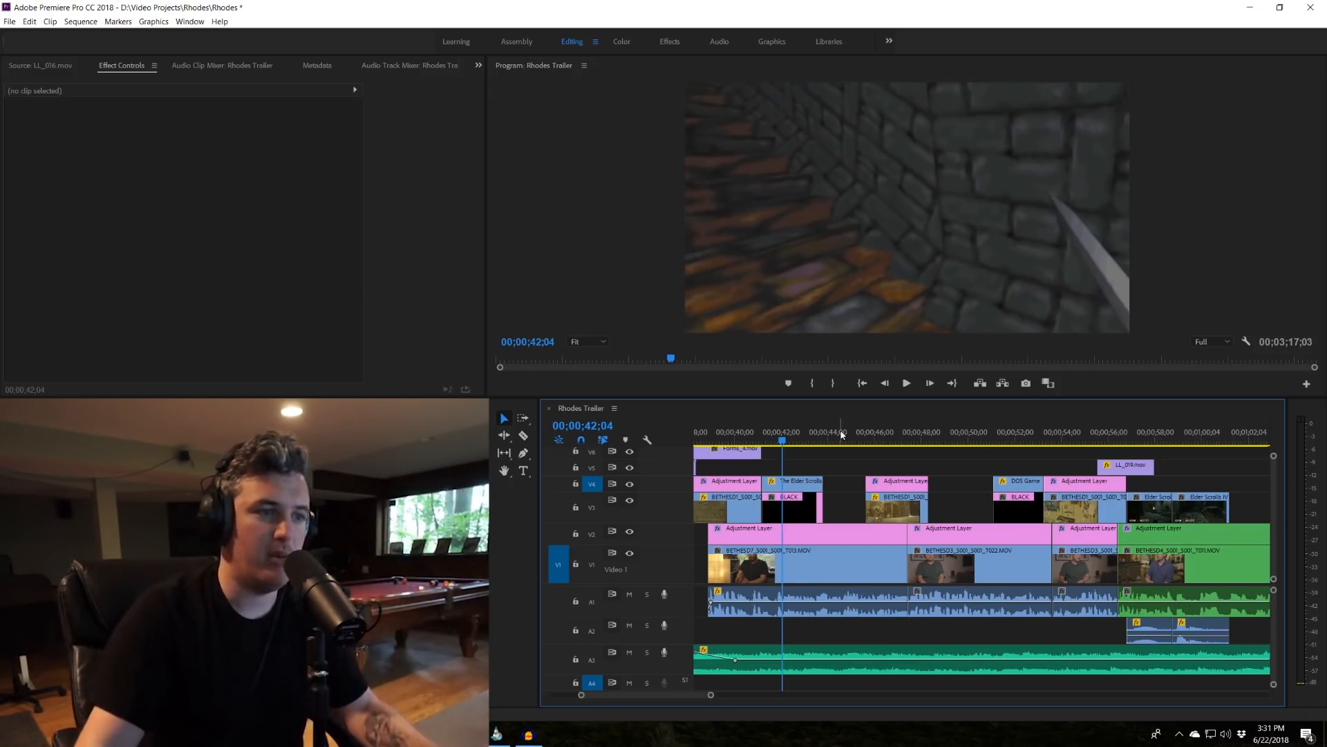
# Review the cut from the Arena box shot to the interview around 00;00;49;10, and return to the edit at 00;00;47;24.
pyautogui.moveTo(707, 436); pyautogui.dragTo(902, 439)
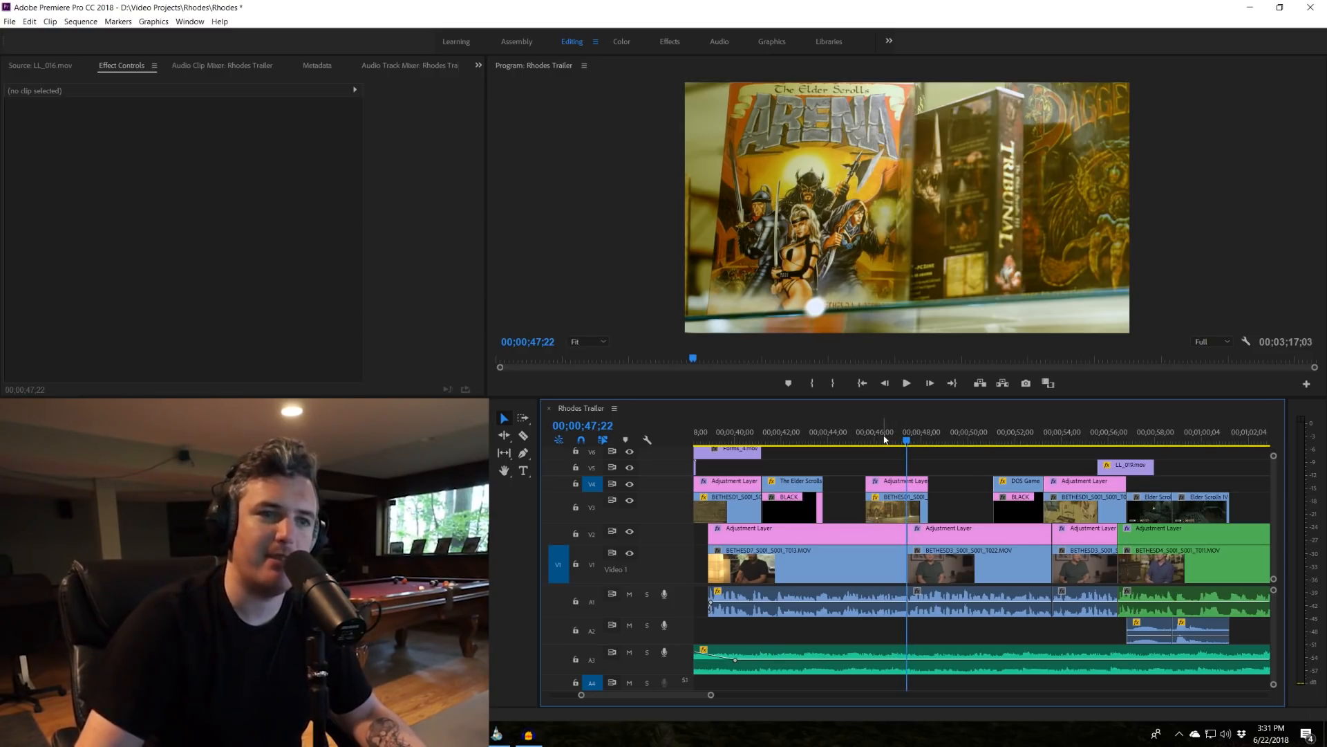
pyautogui.hscroll(3, 910, 448)
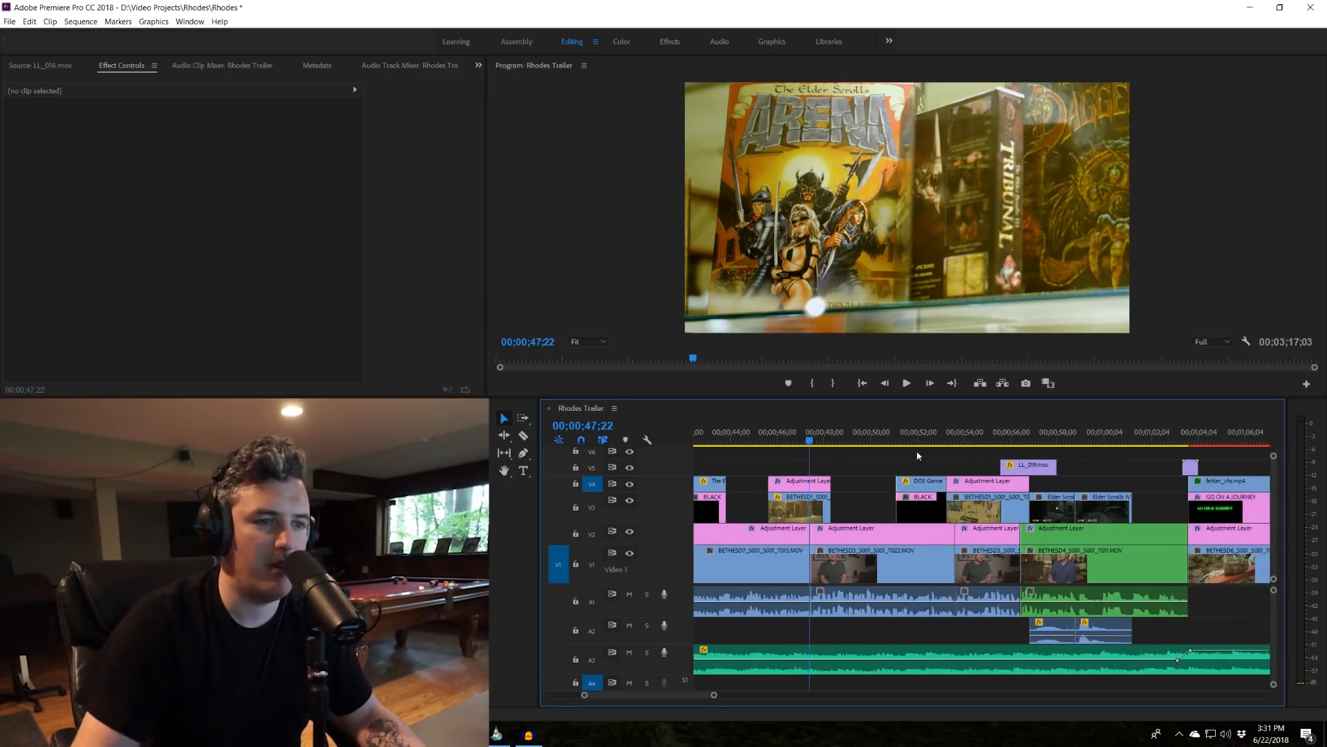
pyautogui.click(850, 439)
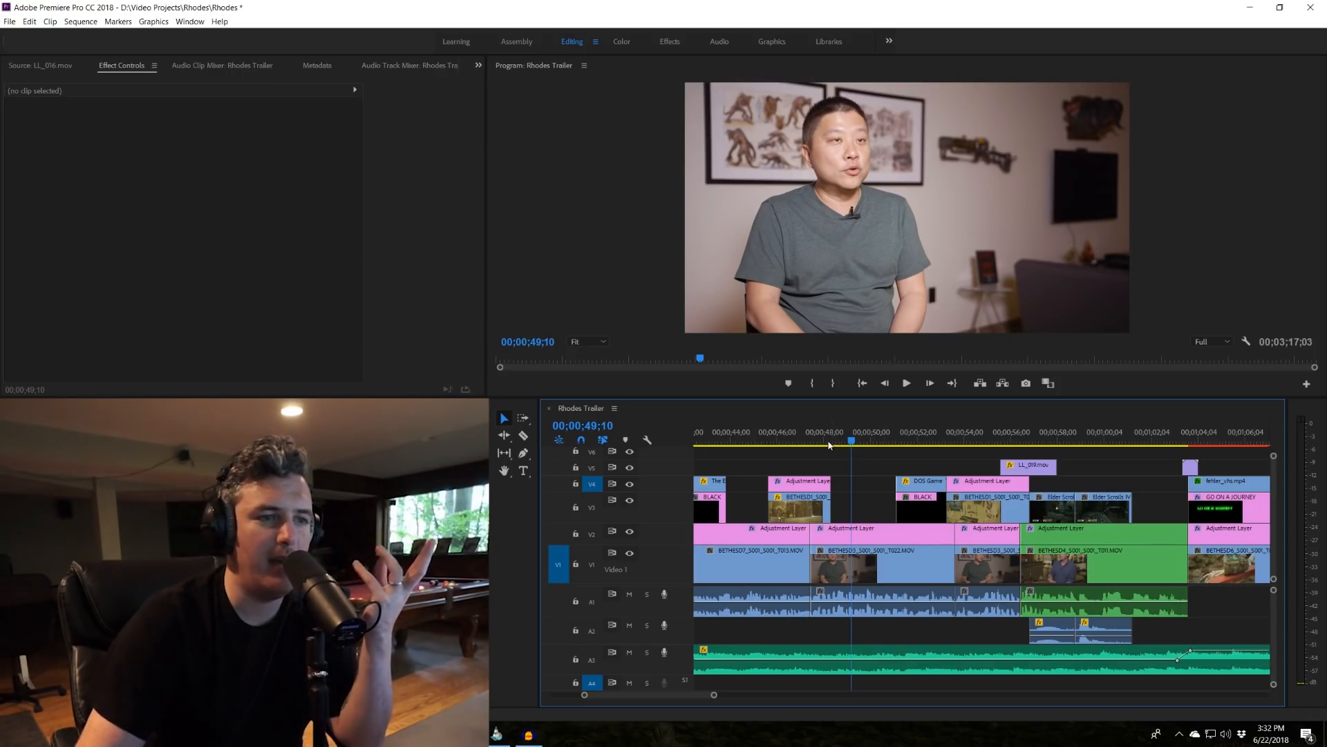
pyautogui.press('Up')
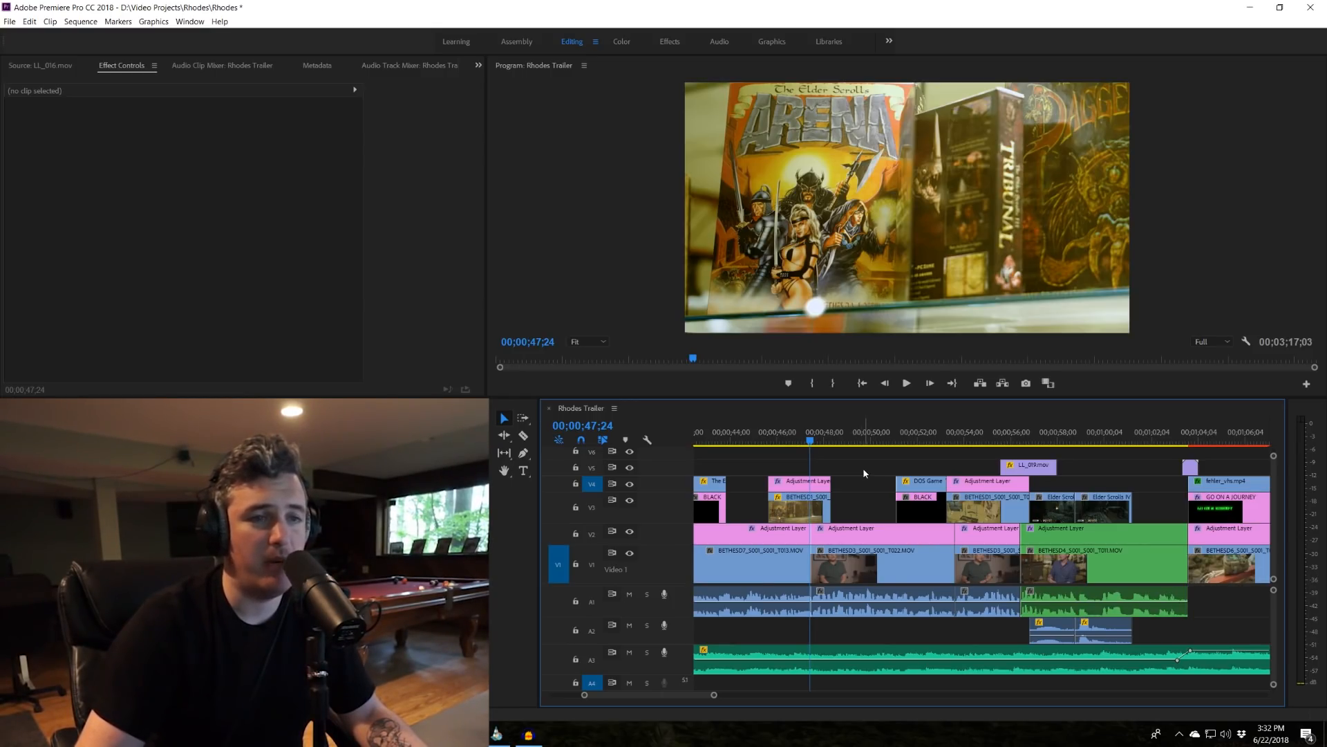
# Replay the Arena box b-roll from before its start until it gives way to the interview at 00;00;48;37.
pyautogui.press('space')
pyautogui.click(786, 430)
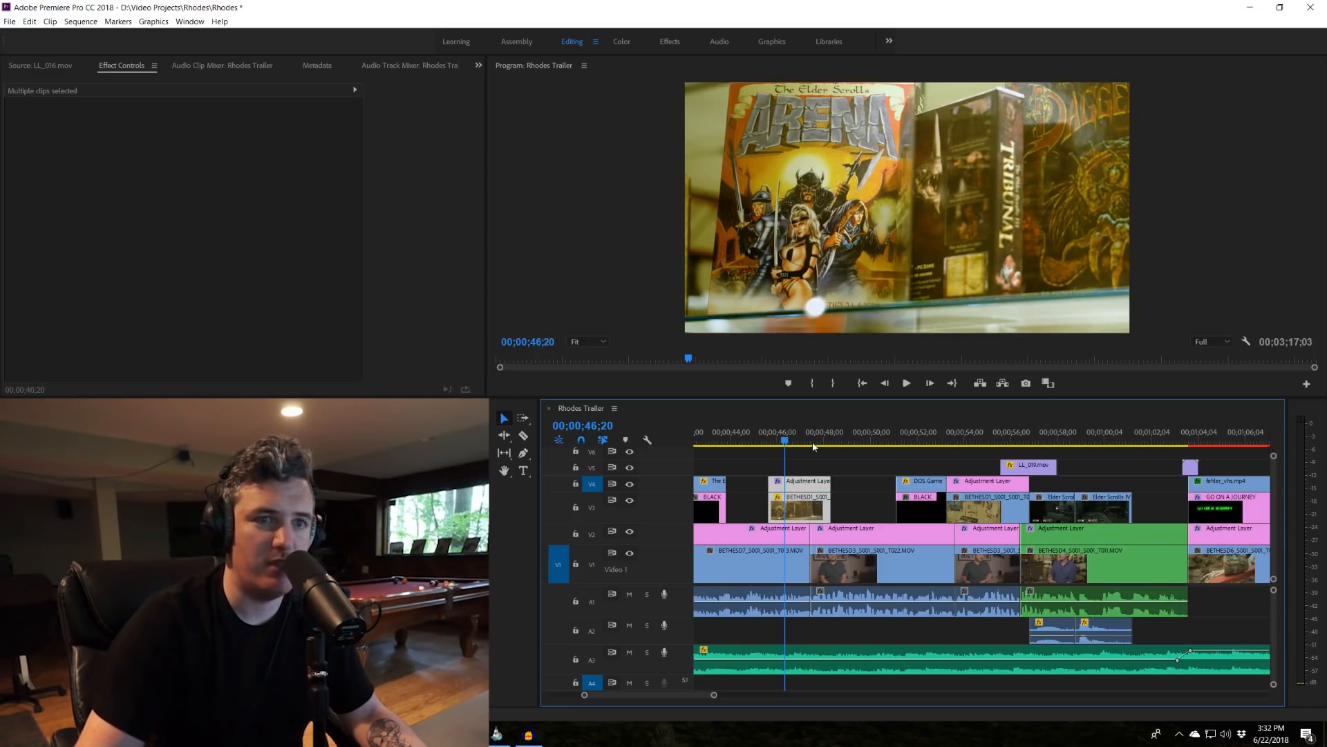
pyautogui.click(839, 451)
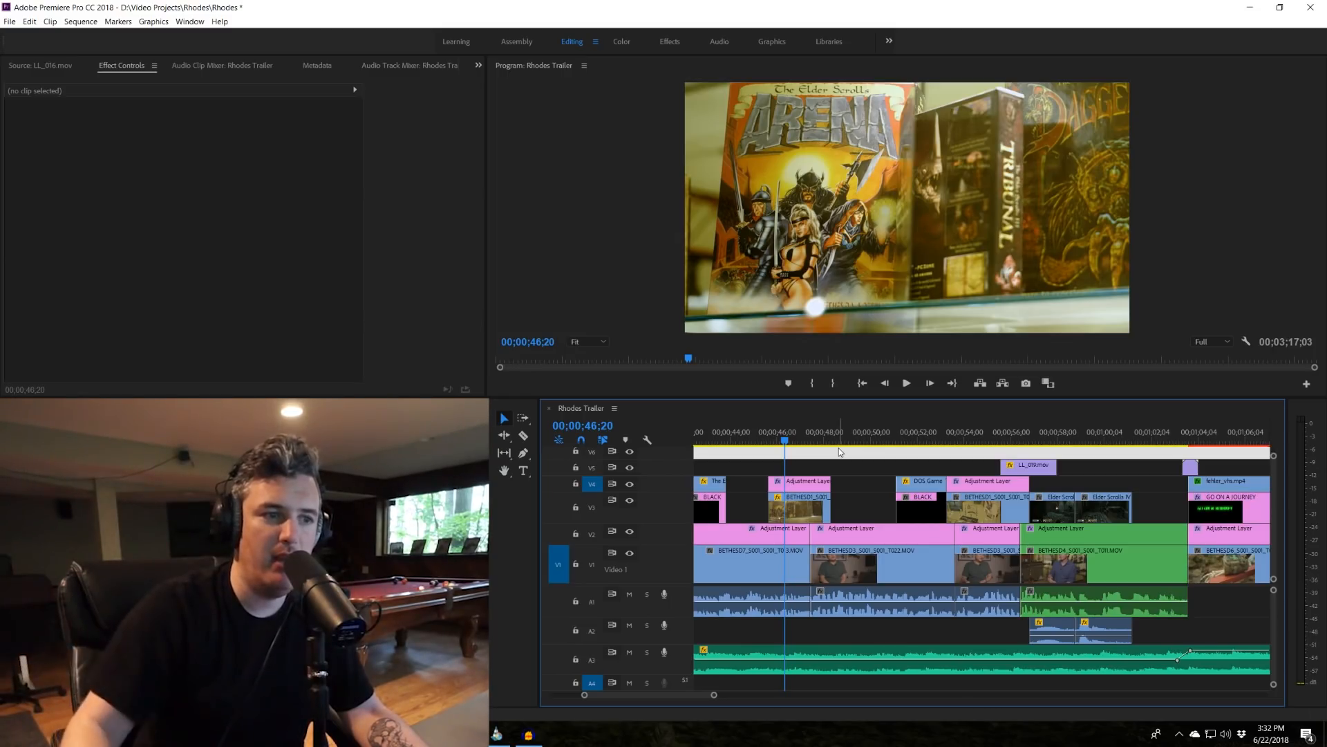
pyautogui.click(738, 438)
pyautogui.press('space')
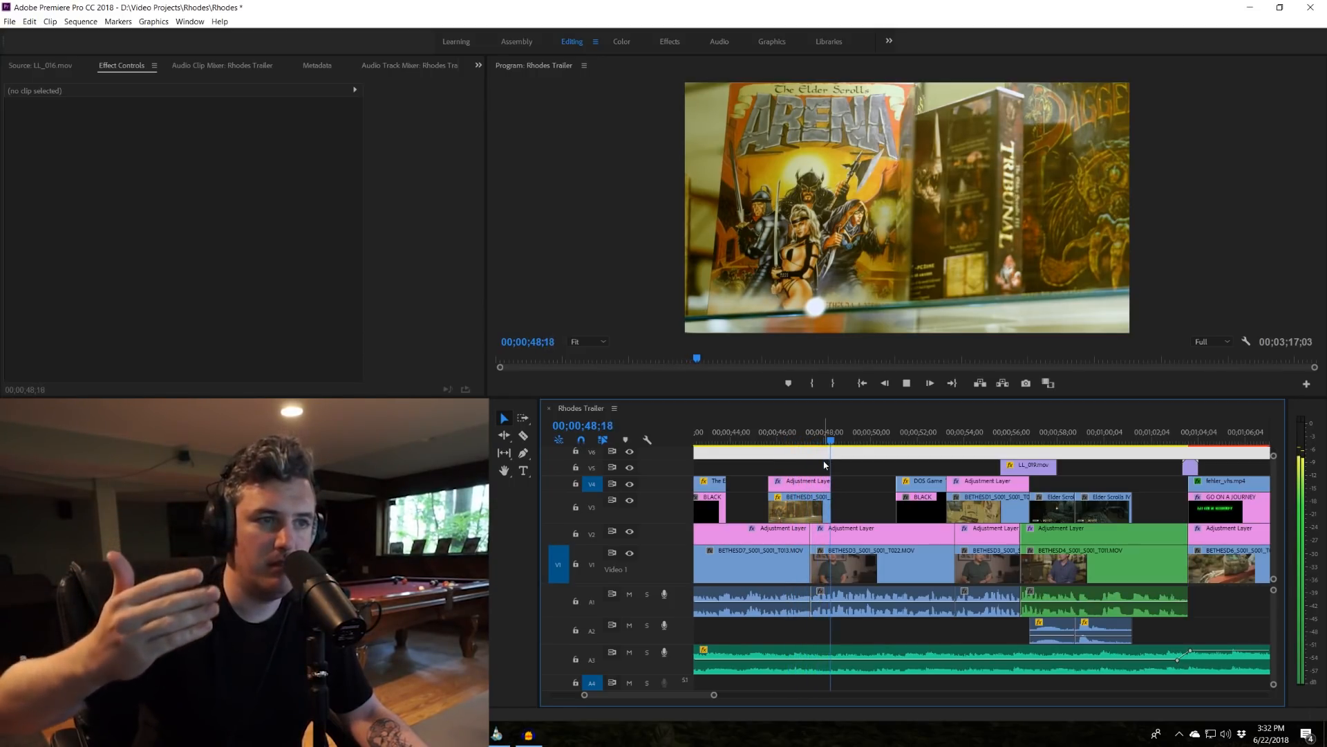
pyautogui.press('space')
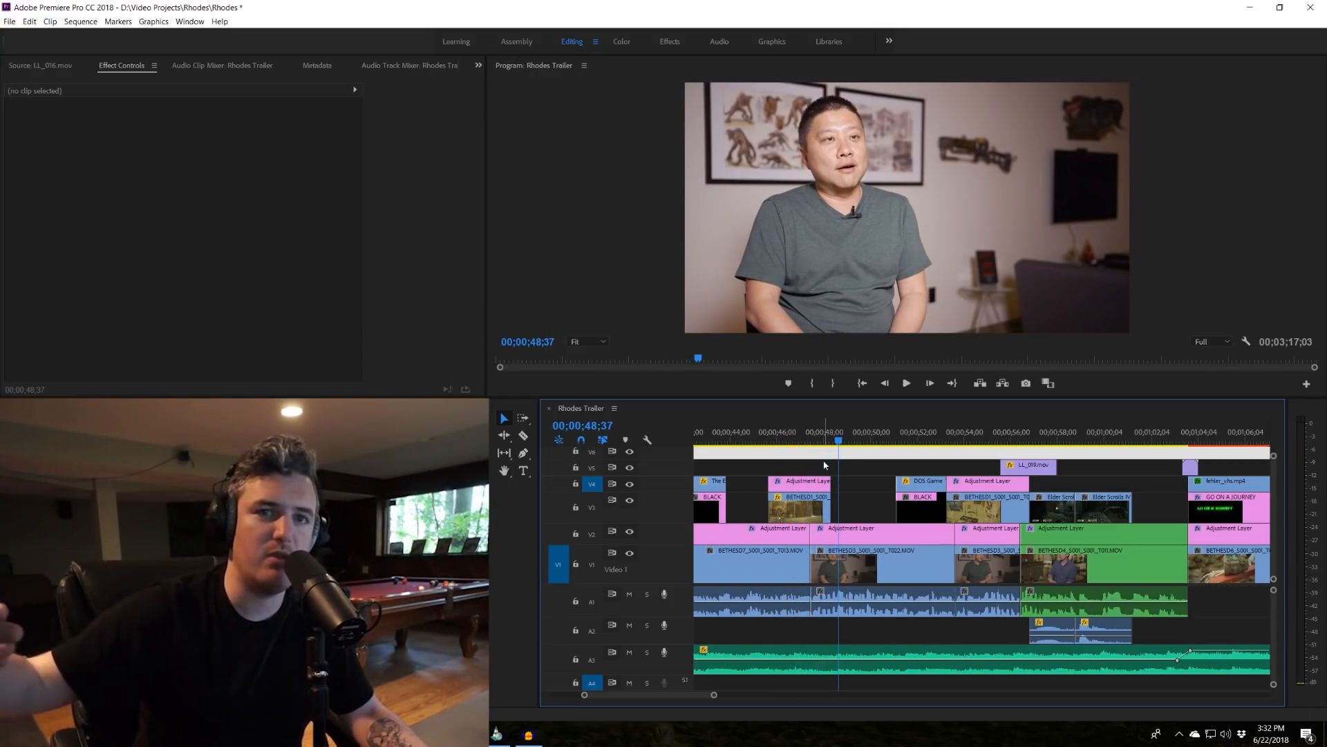
# Play on through the interview to the Battlespire and Redguard display shot, and return to 00;00;54;43.
pyautogui.press('space')
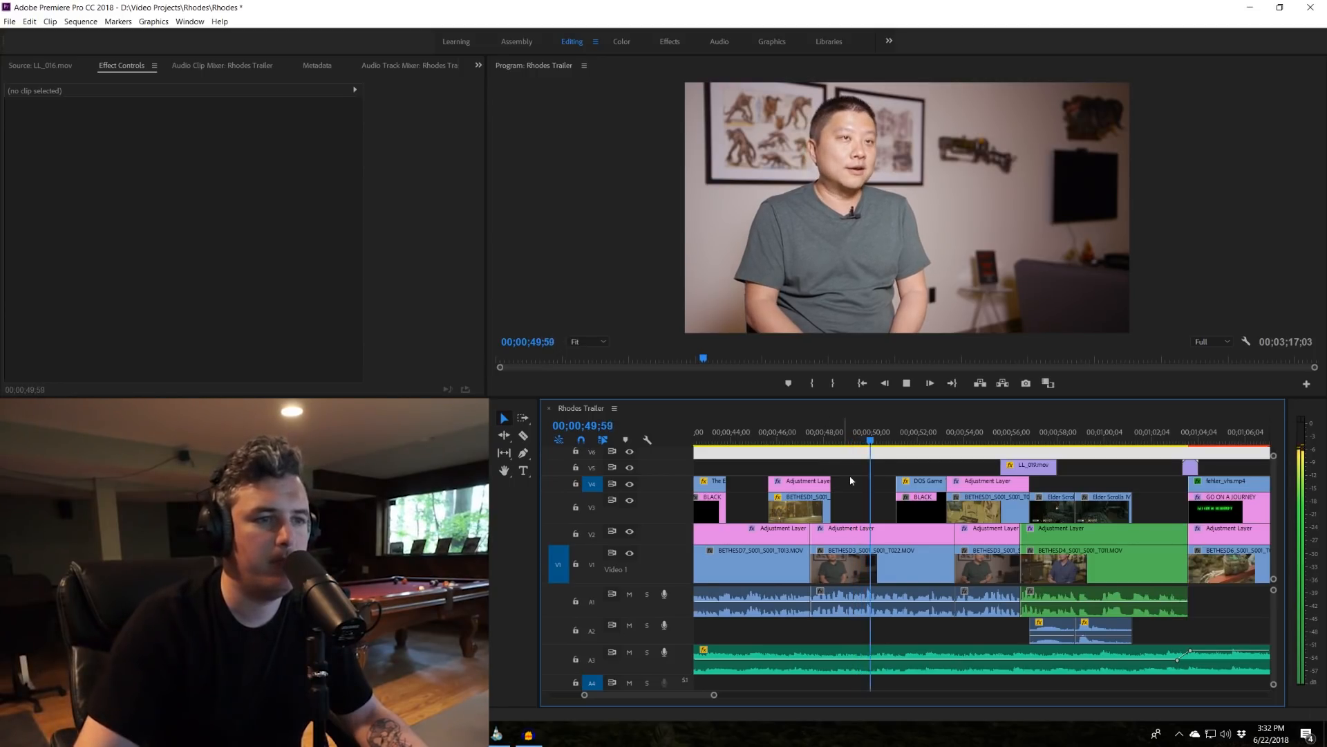
pyautogui.scroll(-2, 844, 473)
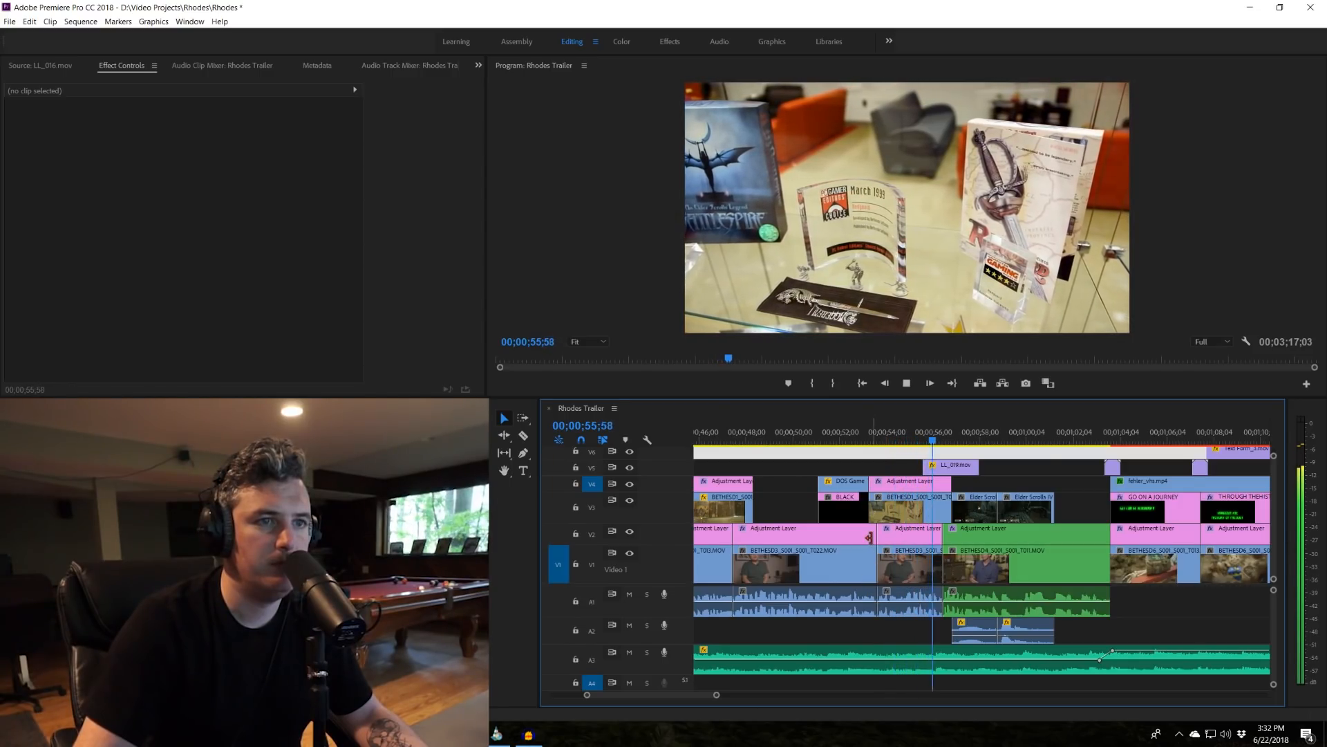
pyautogui.press('space')
pyautogui.click(941, 434)
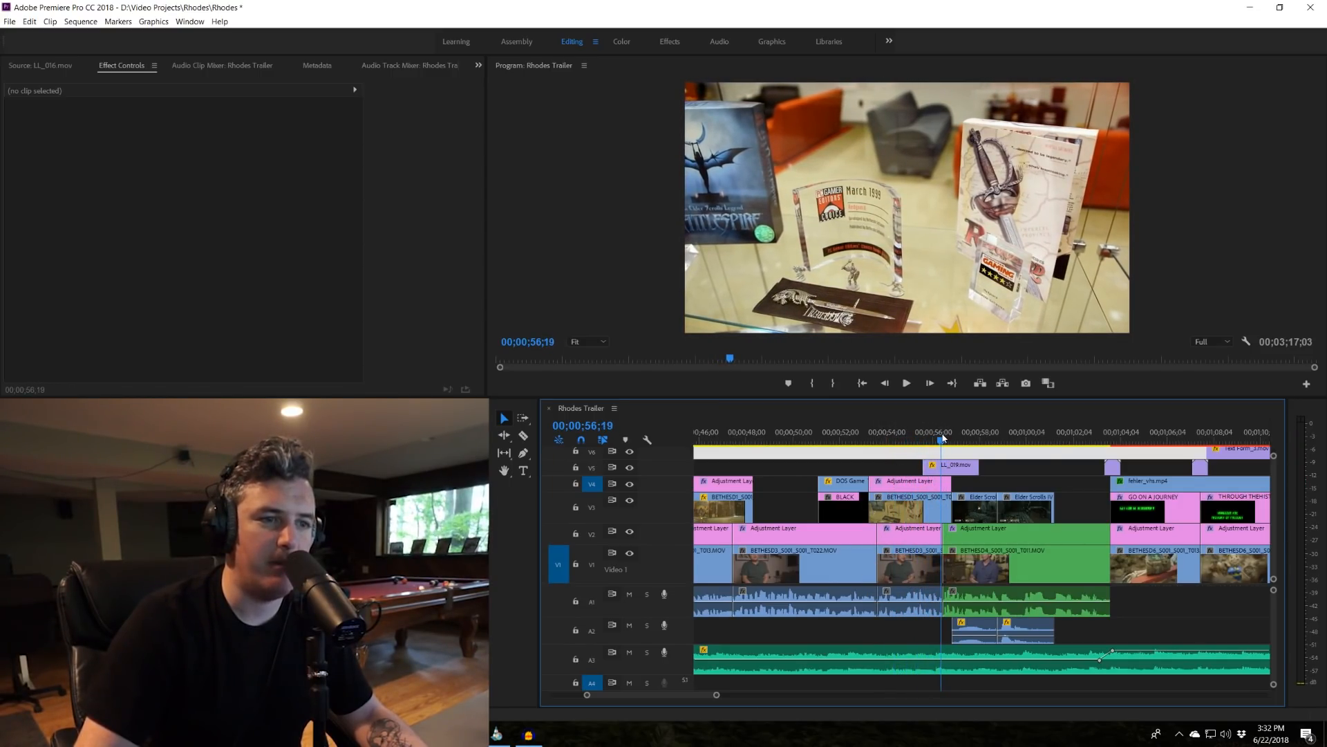
pyautogui.scroll(3, 933, 442)
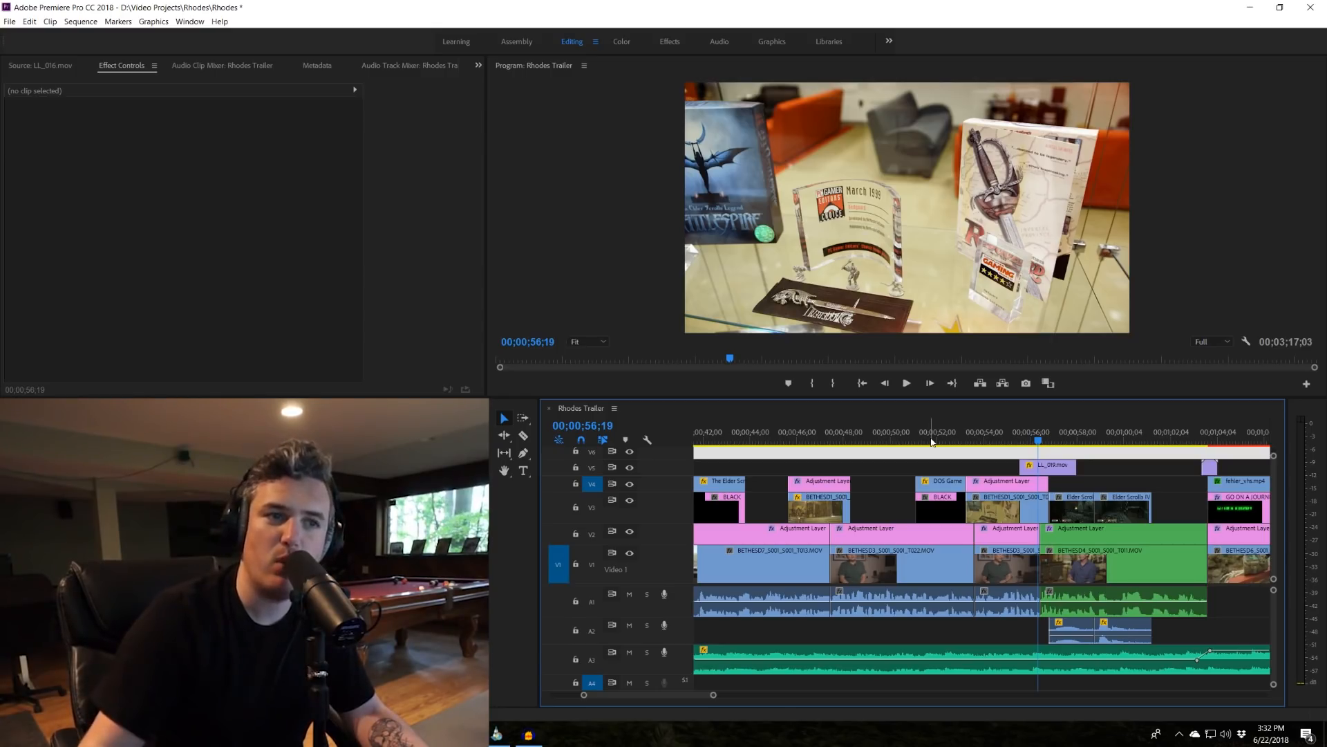
pyautogui.moveTo(1022, 433); pyautogui.dragTo(1000, 433)
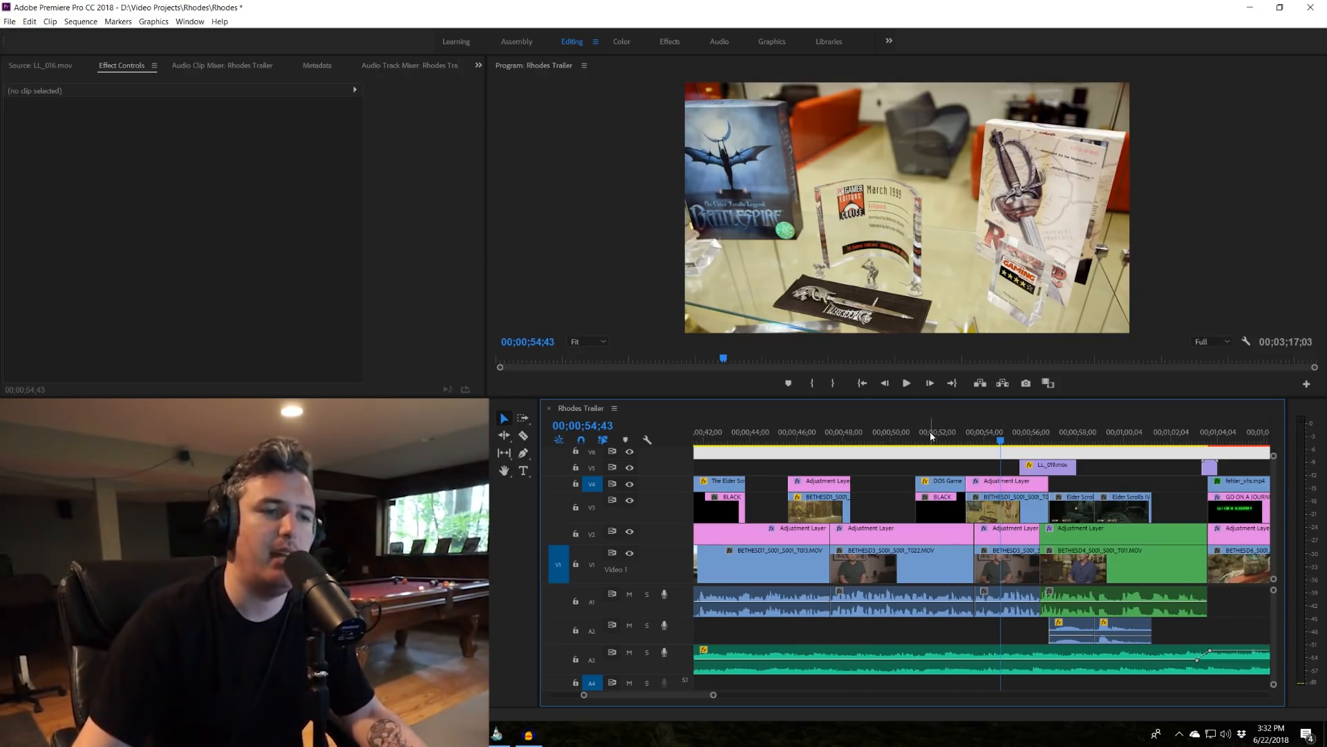
pyautogui.click(889, 459)
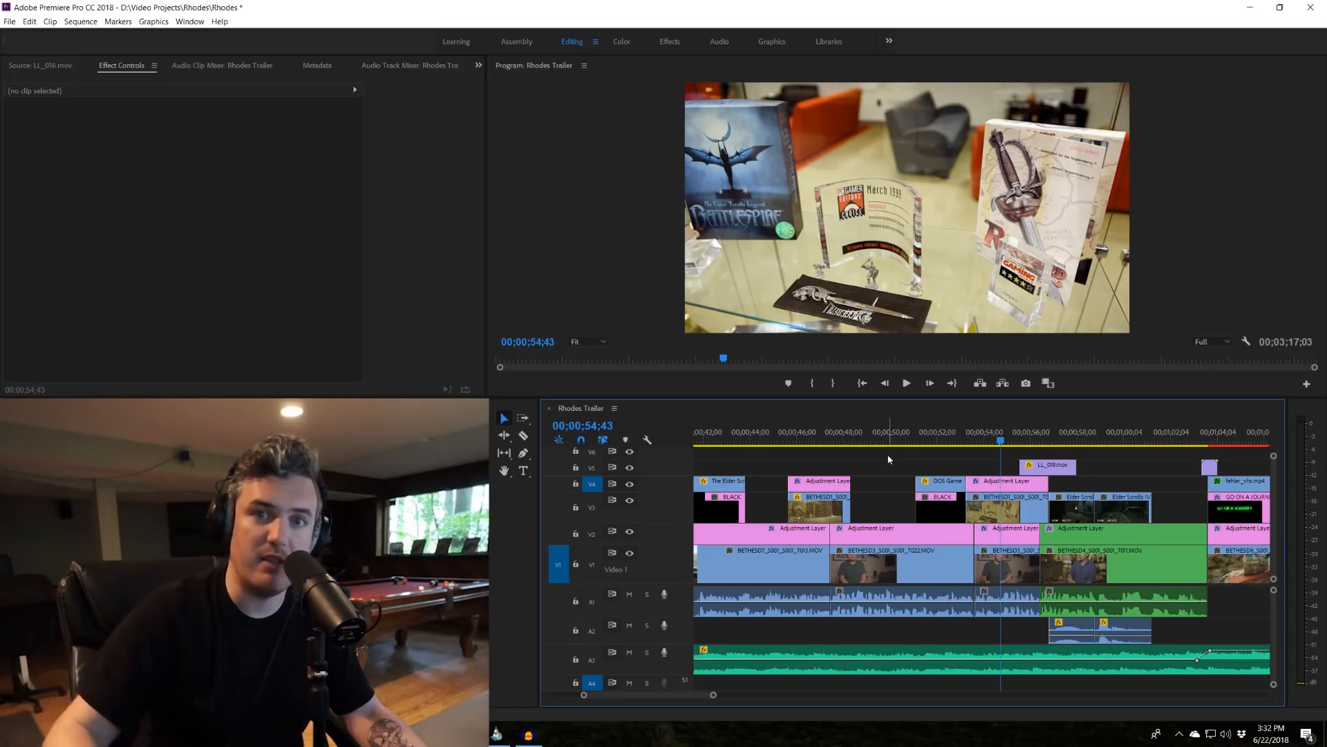
# Play the display shot and step across its light-leak transition into the Oblivion gameplay at 00;00;56;52.
pyautogui.press('space')
pyautogui.scroll(-3, 906, 475)
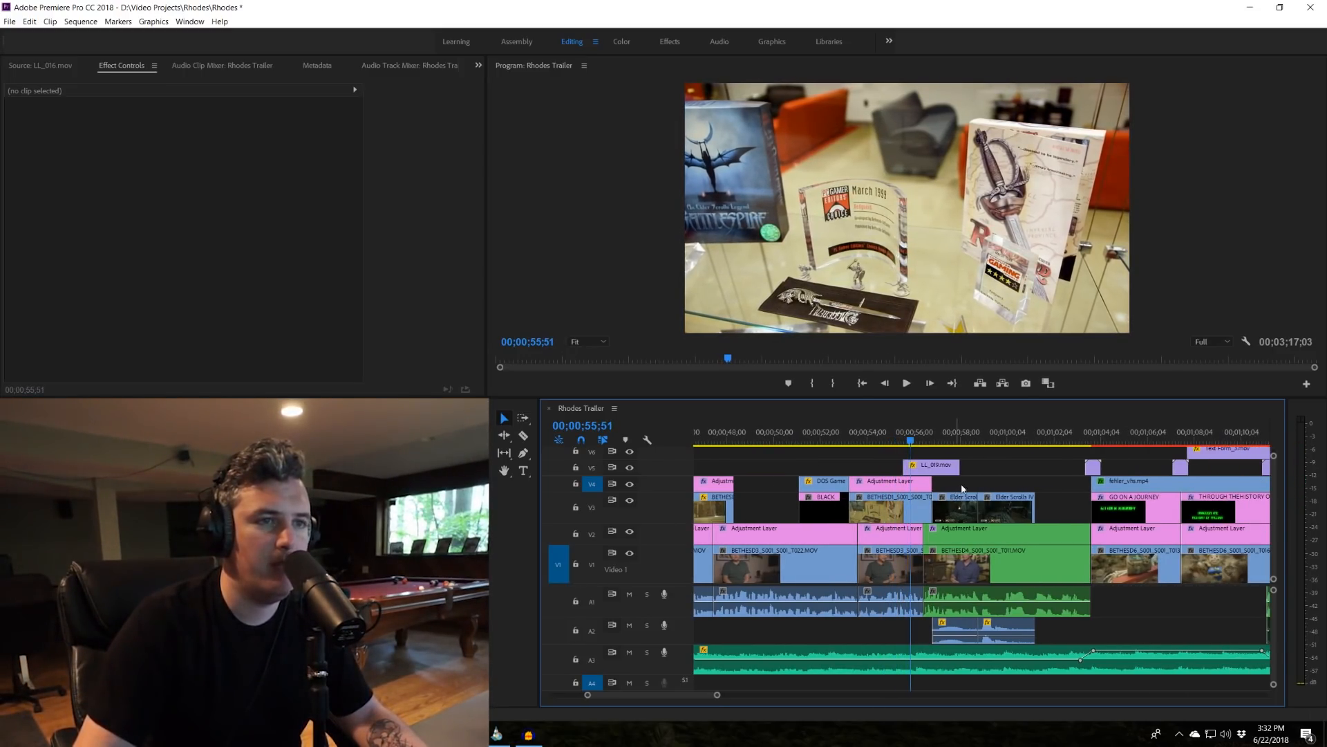
pyautogui.press('space')
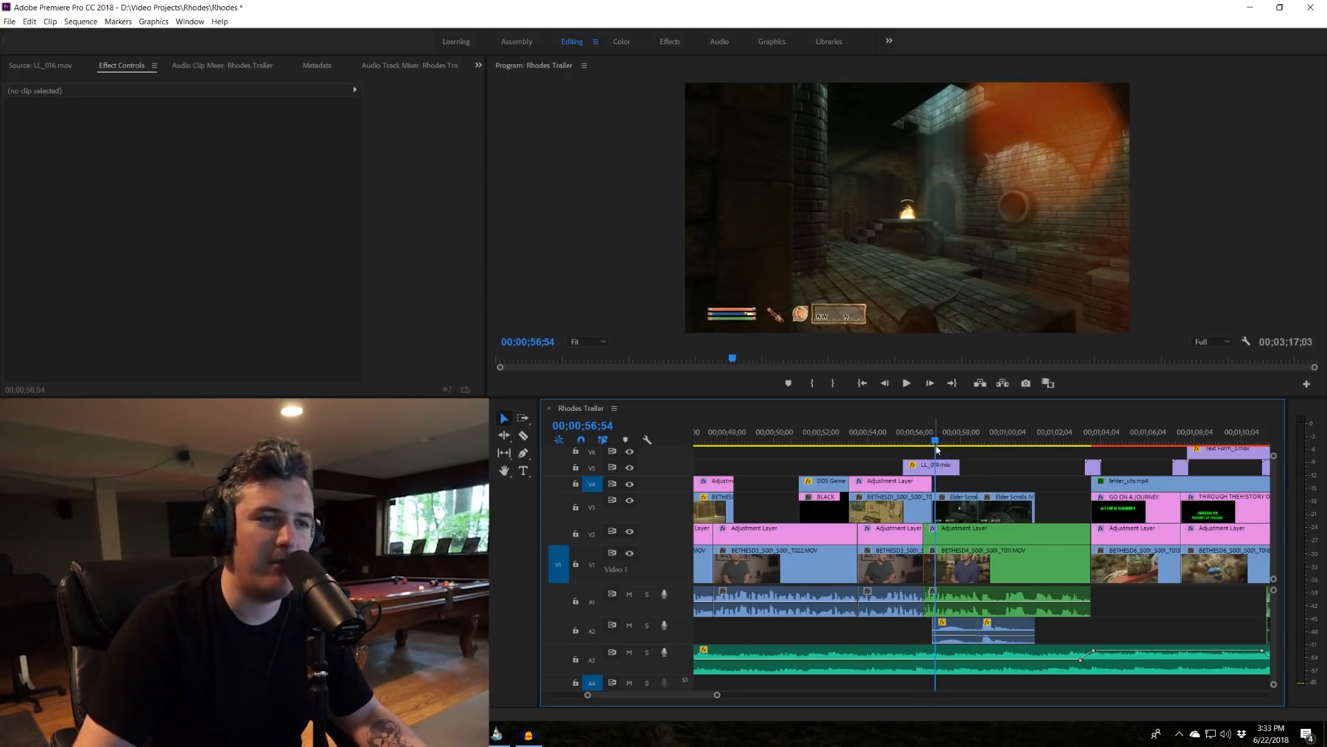
pyautogui.scroll(-3, 948, 459)
pyautogui.click(832, 438)
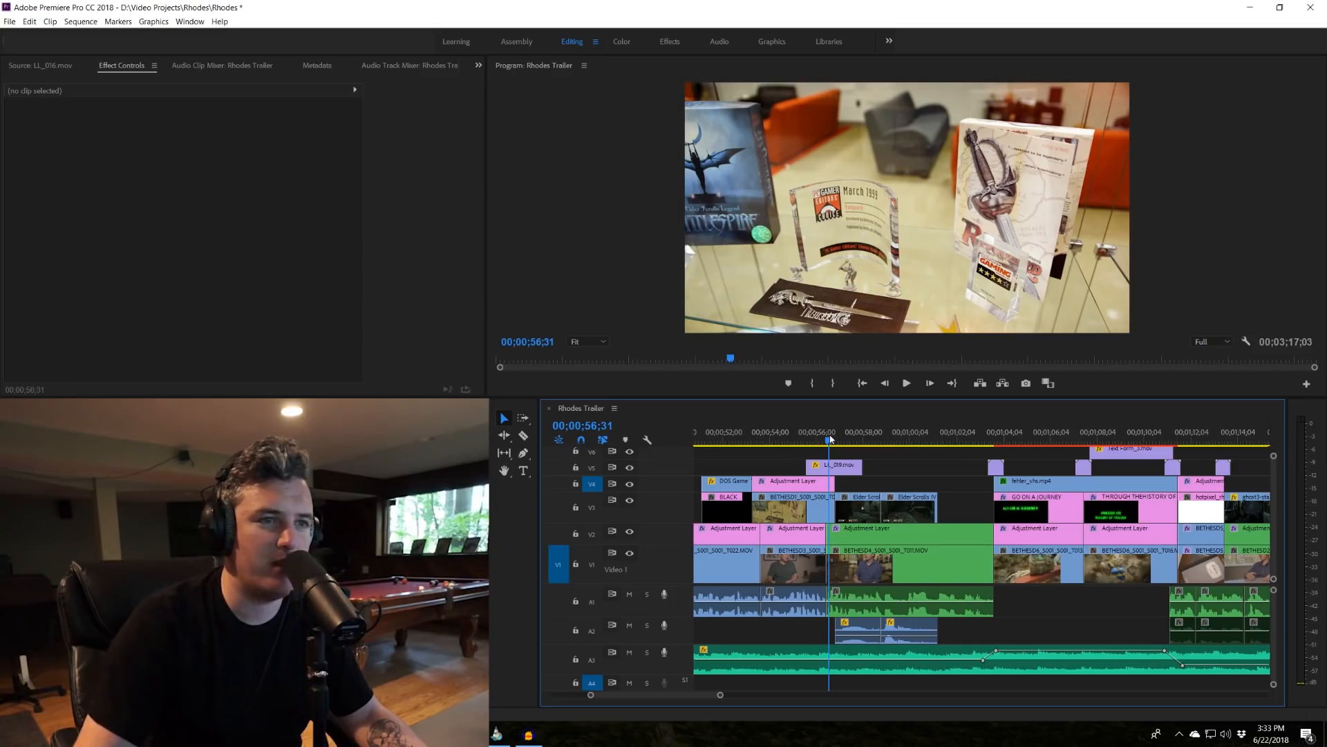
pyautogui.moveTo(832, 438); pyautogui.dragTo(839, 438)
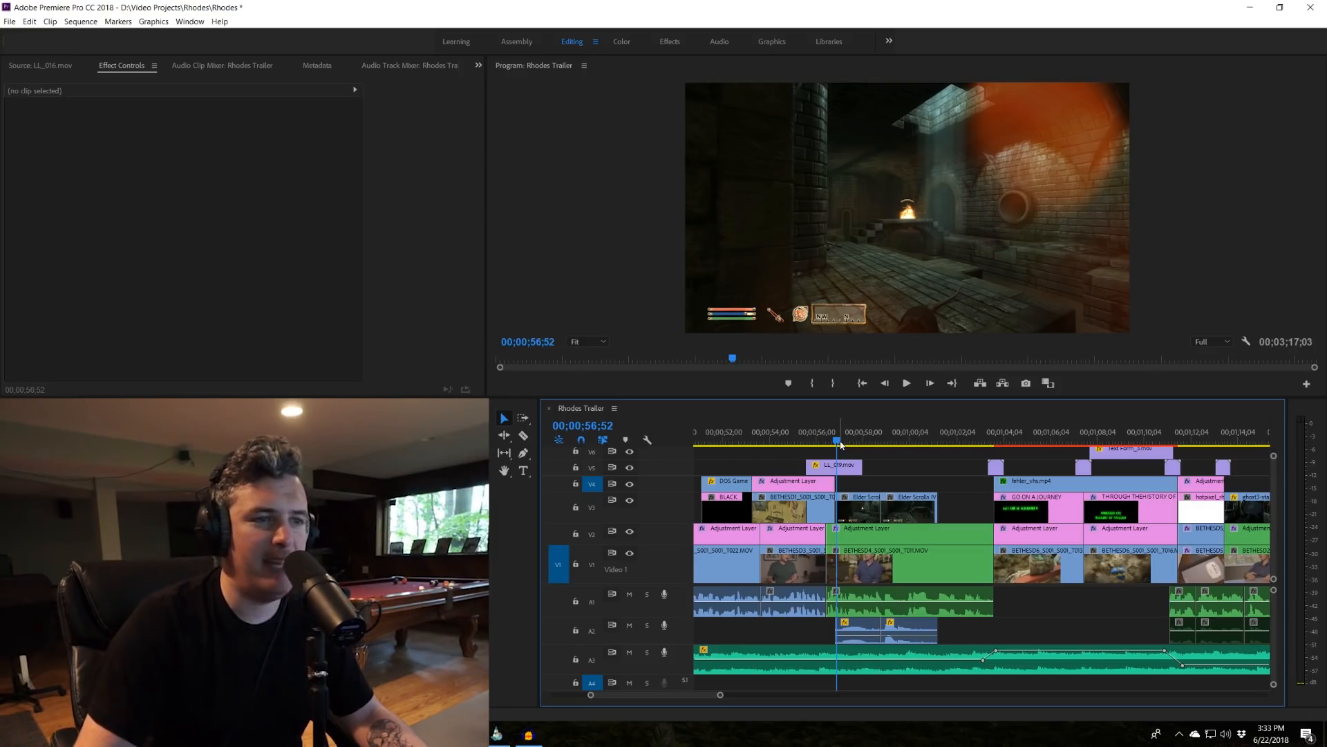
# Play the Oblivion gameplay, solo its game audio track, and replay the transition from 00;00;55;56 to 00;00;57;47.
pyautogui.press('space')
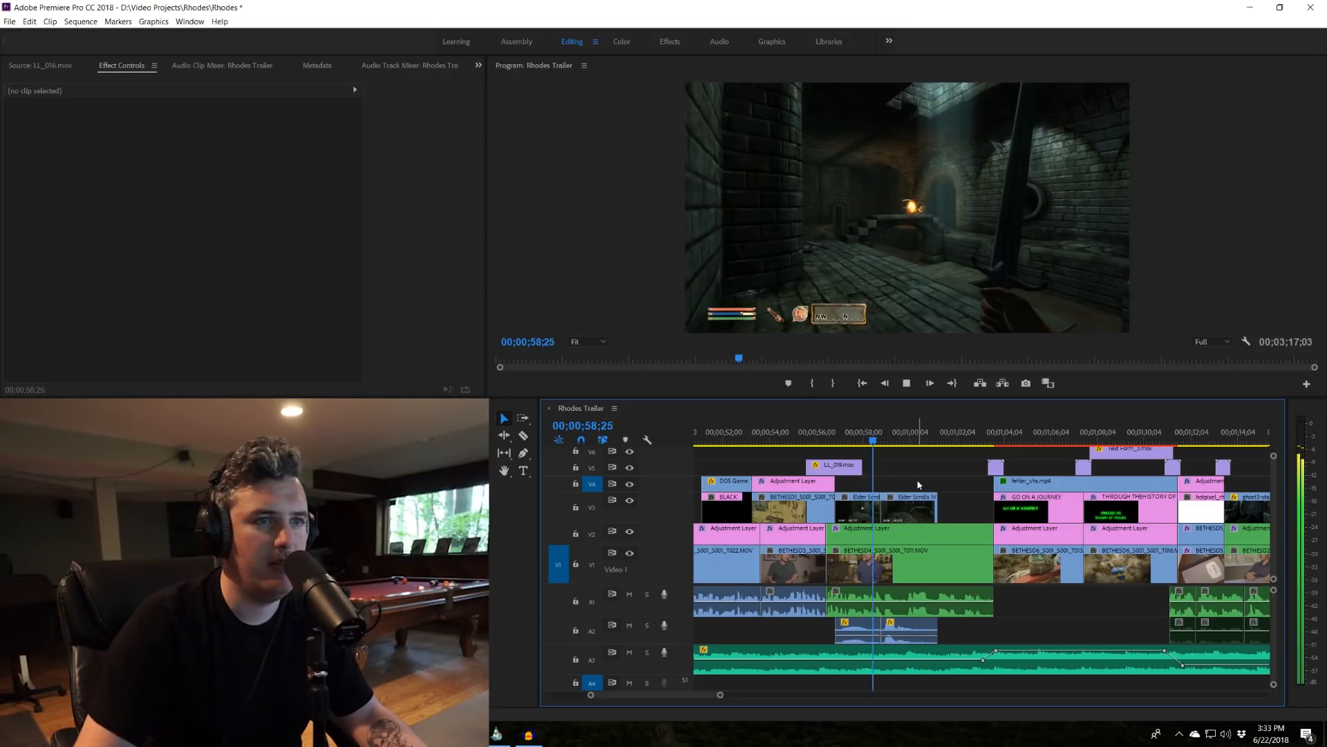
pyautogui.click(816, 437)
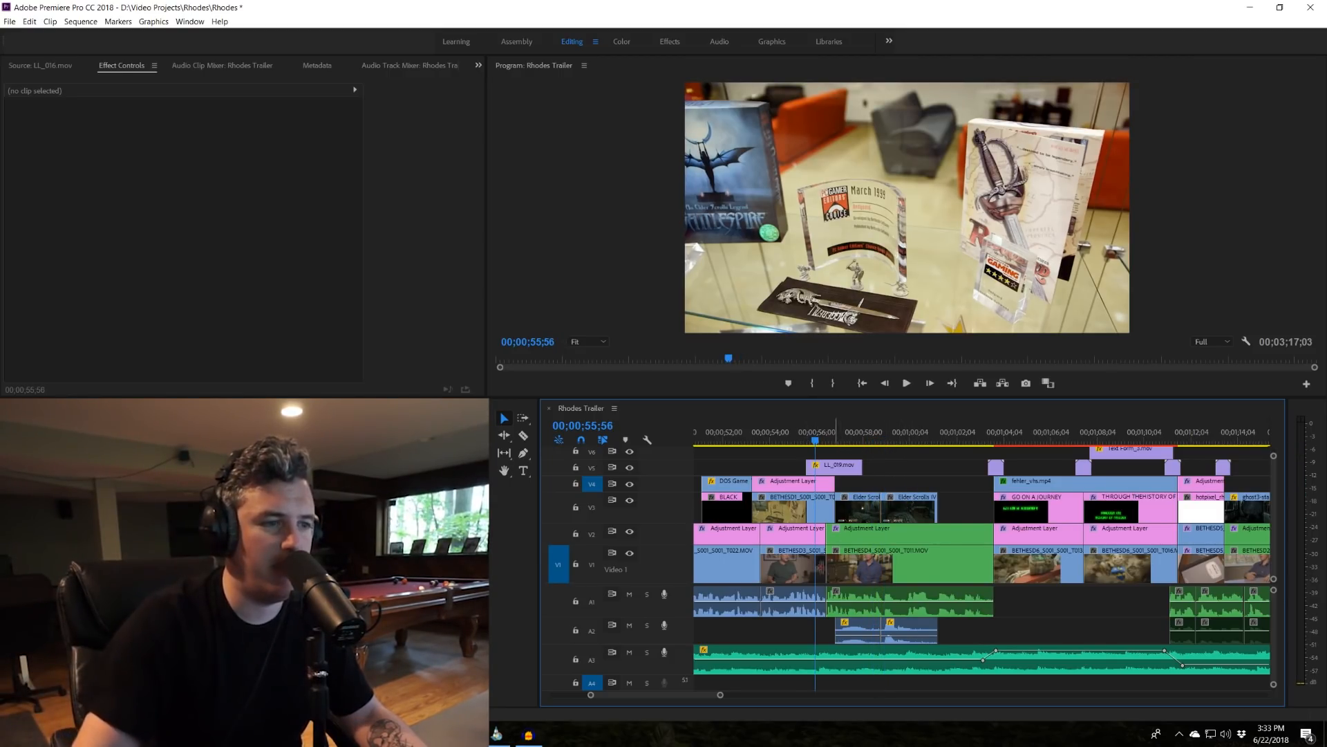
pyautogui.press('space')
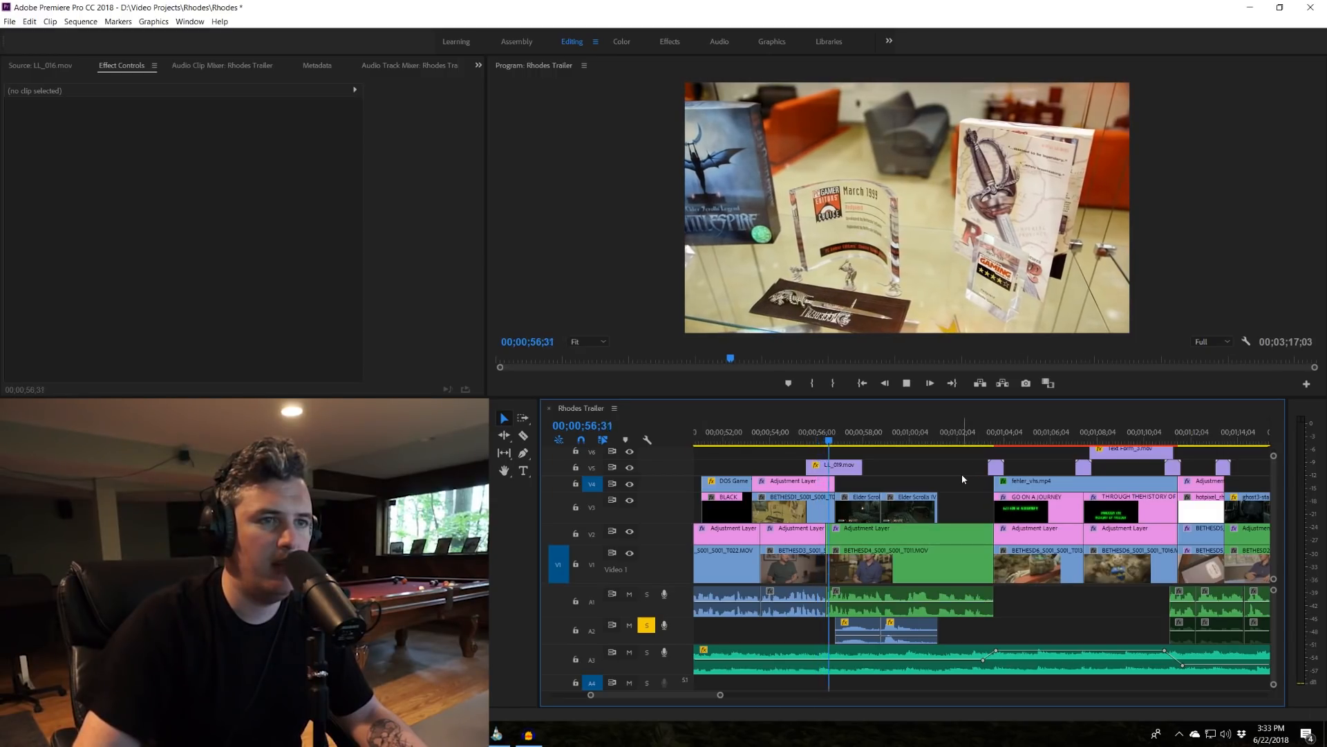
pyautogui.click(824, 443)
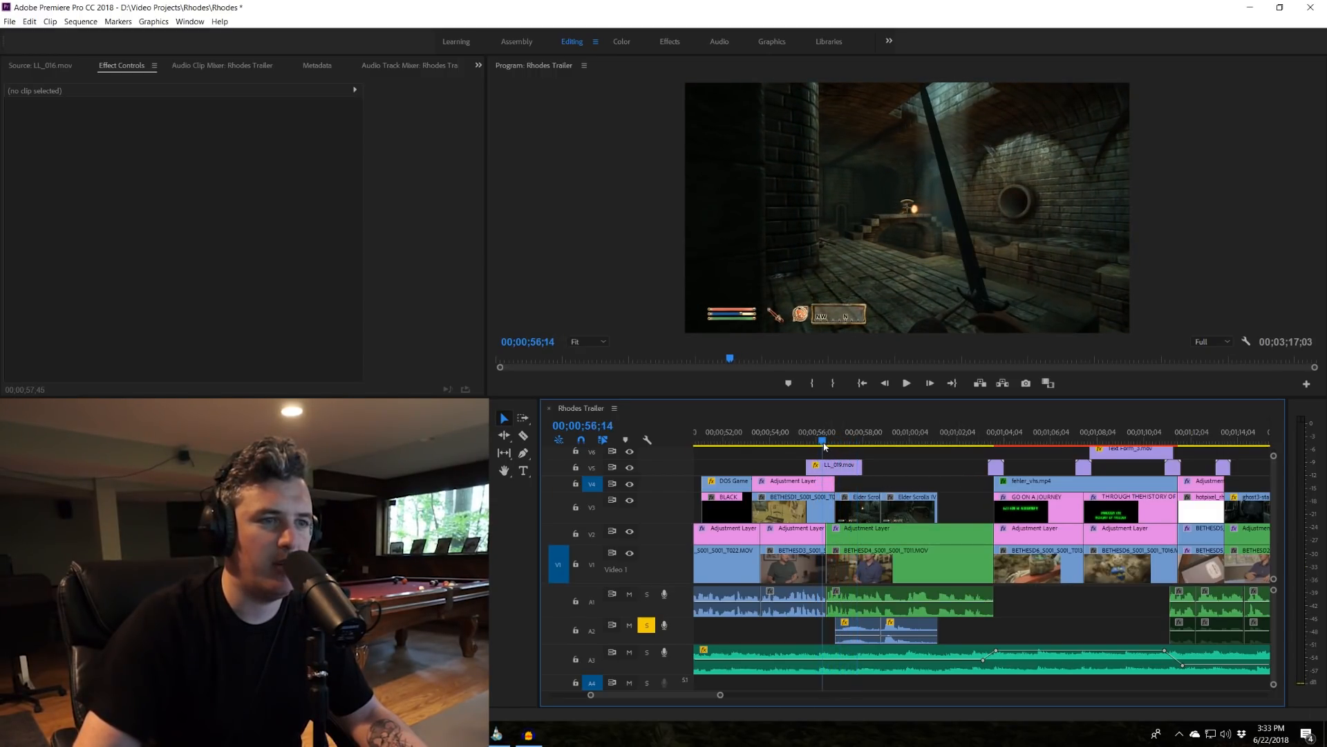
pyautogui.press('space')
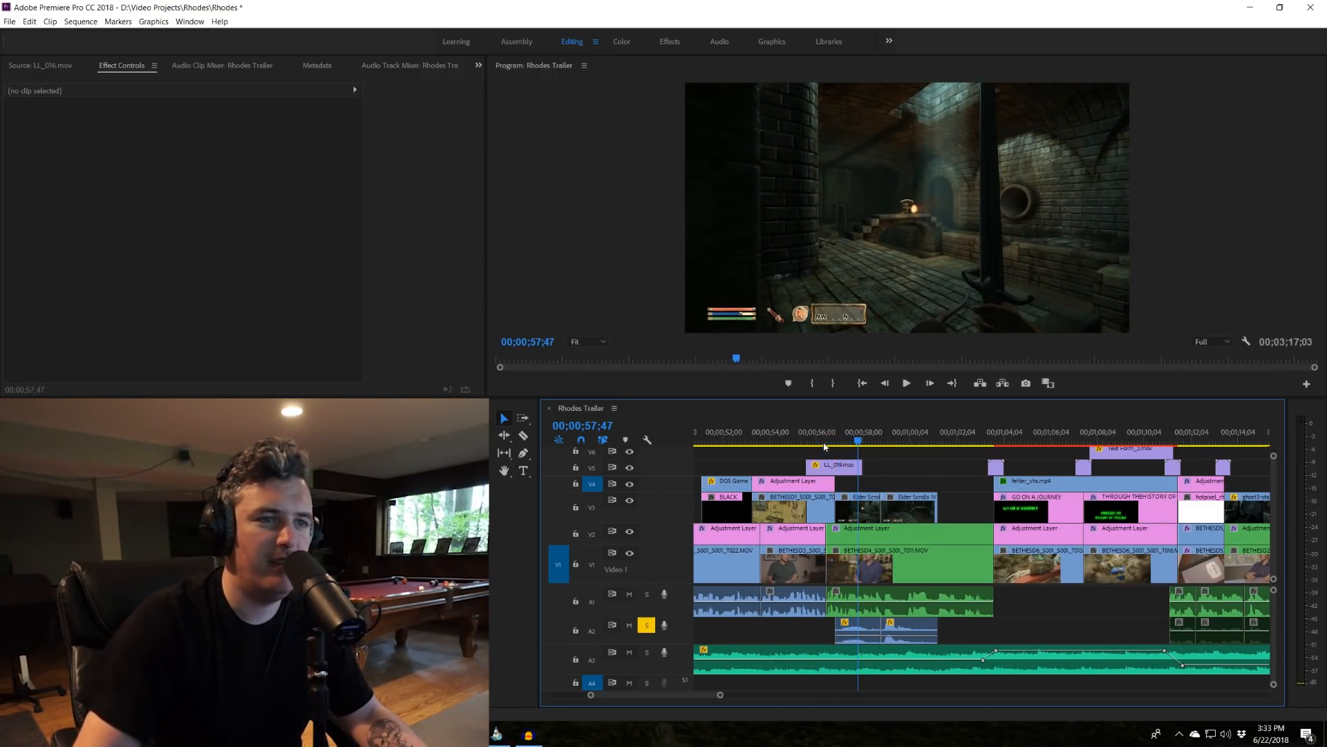
# Try splitting the LL_019 light leak where the Oblivion gameplay starts, and select its second part.
pyautogui.moveTo(828, 443); pyautogui.dragTo(838, 447)
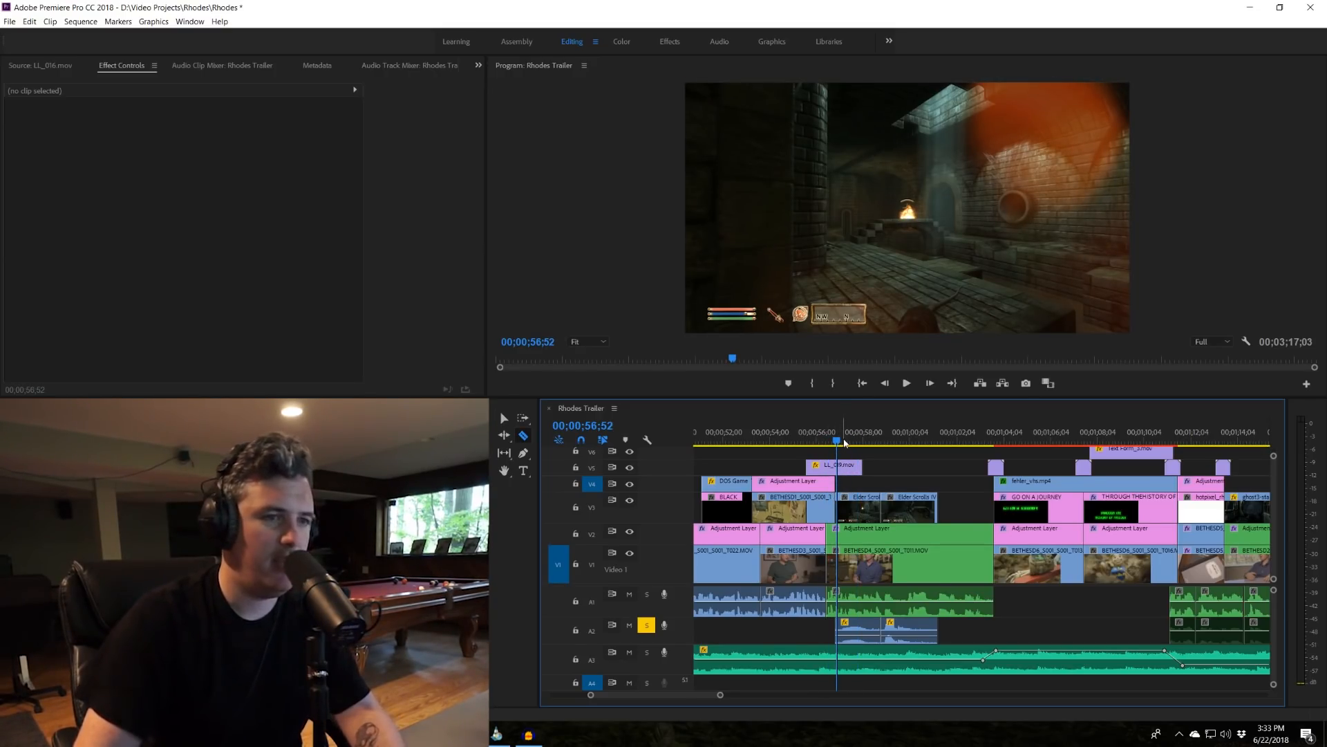
pyautogui.press('=')
pyautogui.press('=')
pyautogui.click(973, 471)
pyautogui.press('v')
pyautogui.click(1009, 466)
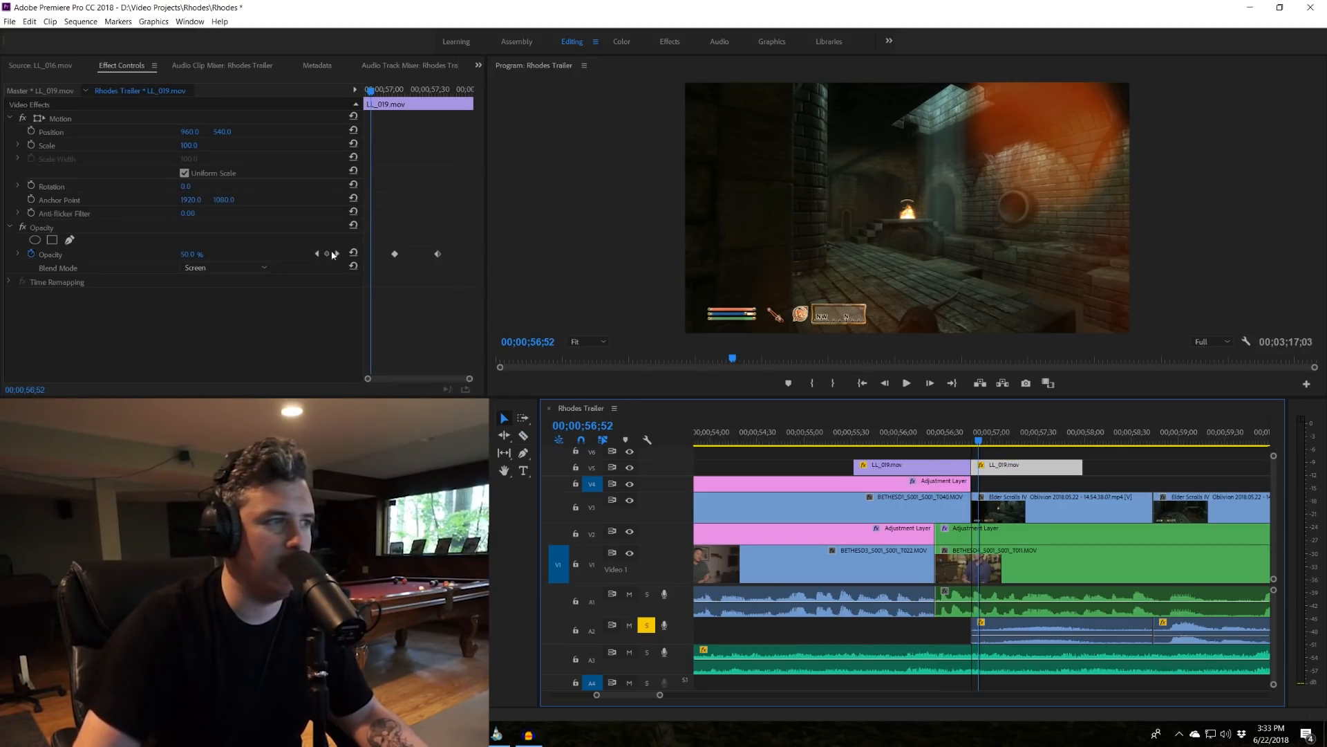
# Try removing the opacity keyframes from the light leak's second part, setting its opacity to 25%, and scrubbing to 00;00;57;41.
pyautogui.click(31, 254)
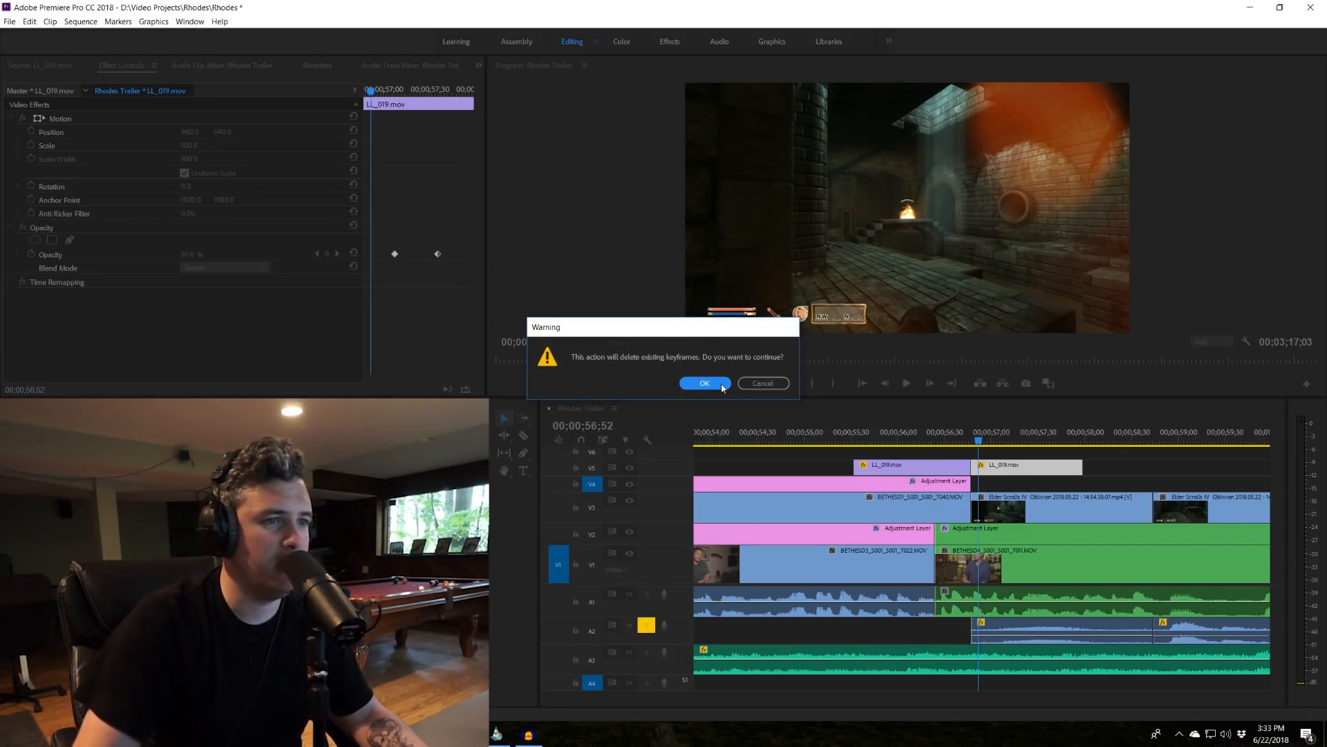
pyautogui.click(723, 385)
pyautogui.moveTo(972, 439); pyautogui.dragTo(1018, 446)
pyautogui.click(198, 253)
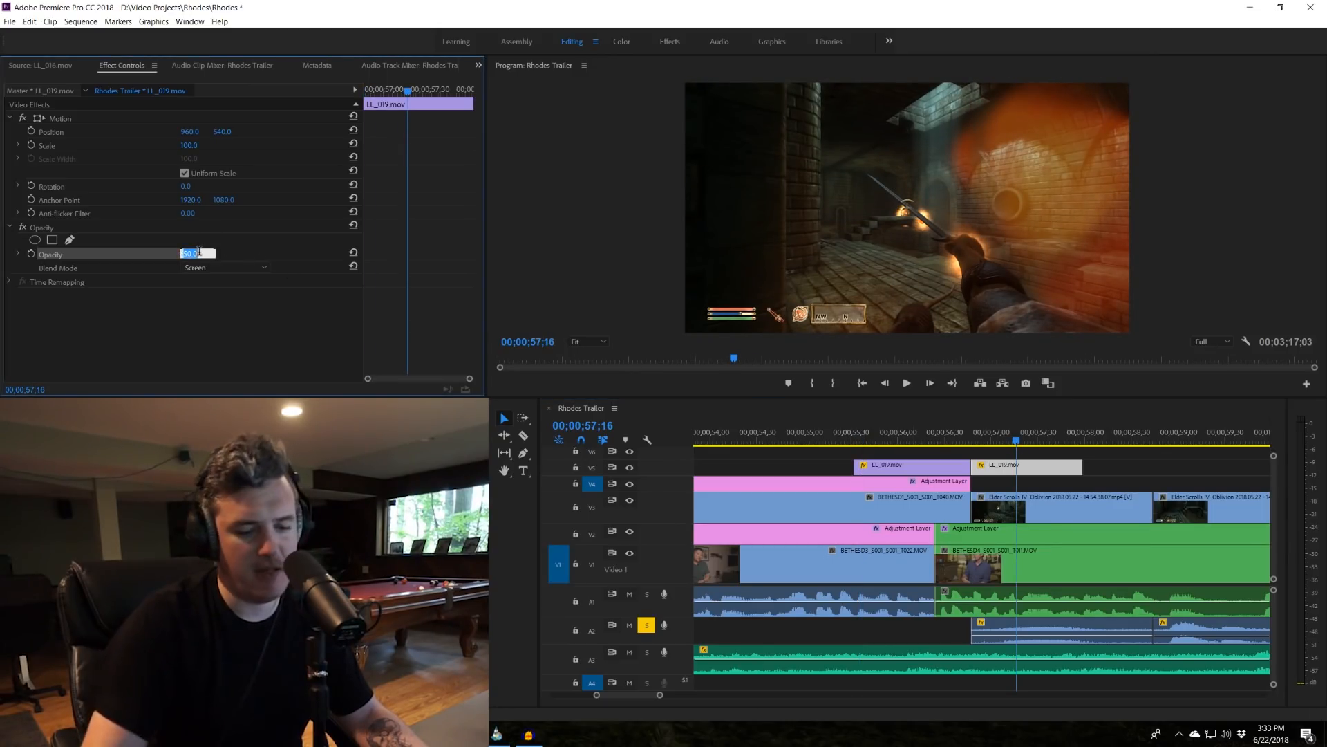
pyautogui.press('Return')
pyautogui.moveTo(979, 433); pyautogui.dragTo(1055, 435)
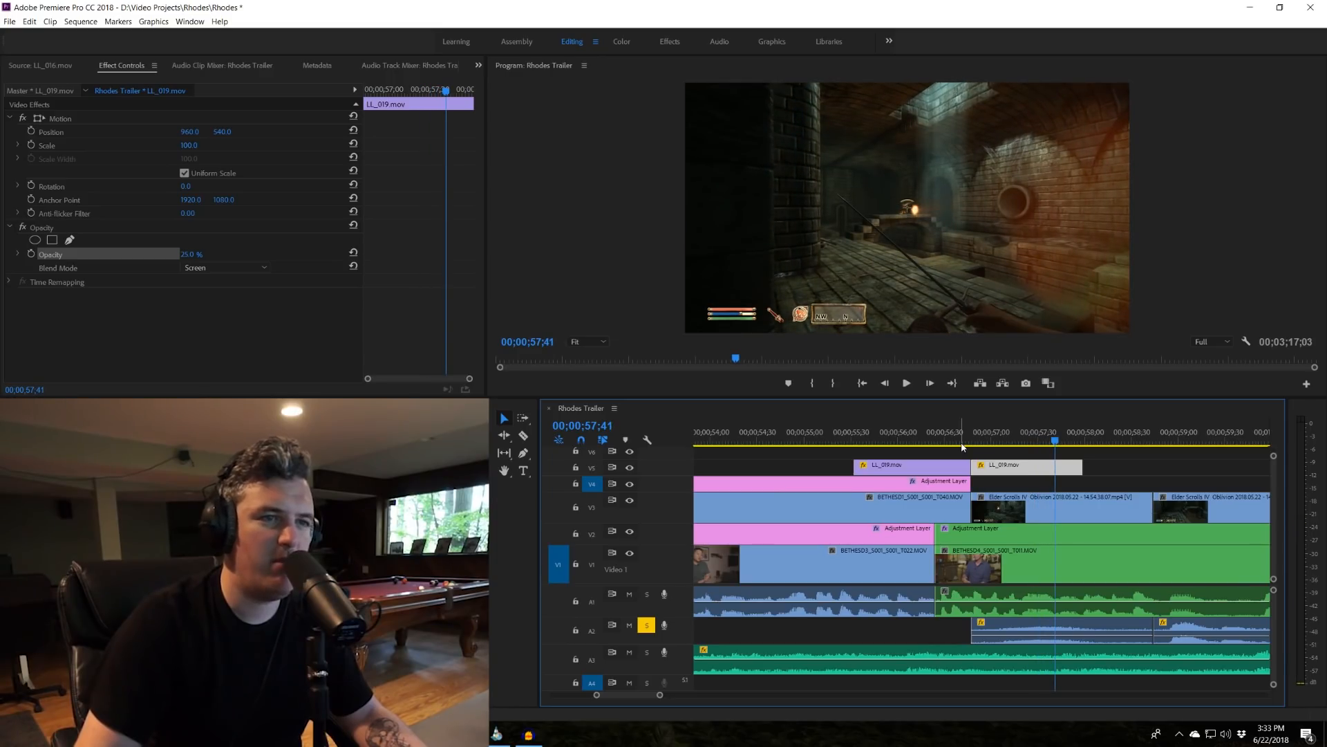
# Undo the opacity change, the keyframe removal and the split of the LL_019 light leak.
pyautogui.hotkey('ctrl', 'z')
pyautogui.hotkey('ctrl', 'z')
pyautogui.hotkey('ctrl', 'z')
pyautogui.hotkey('ctrl', 'z')
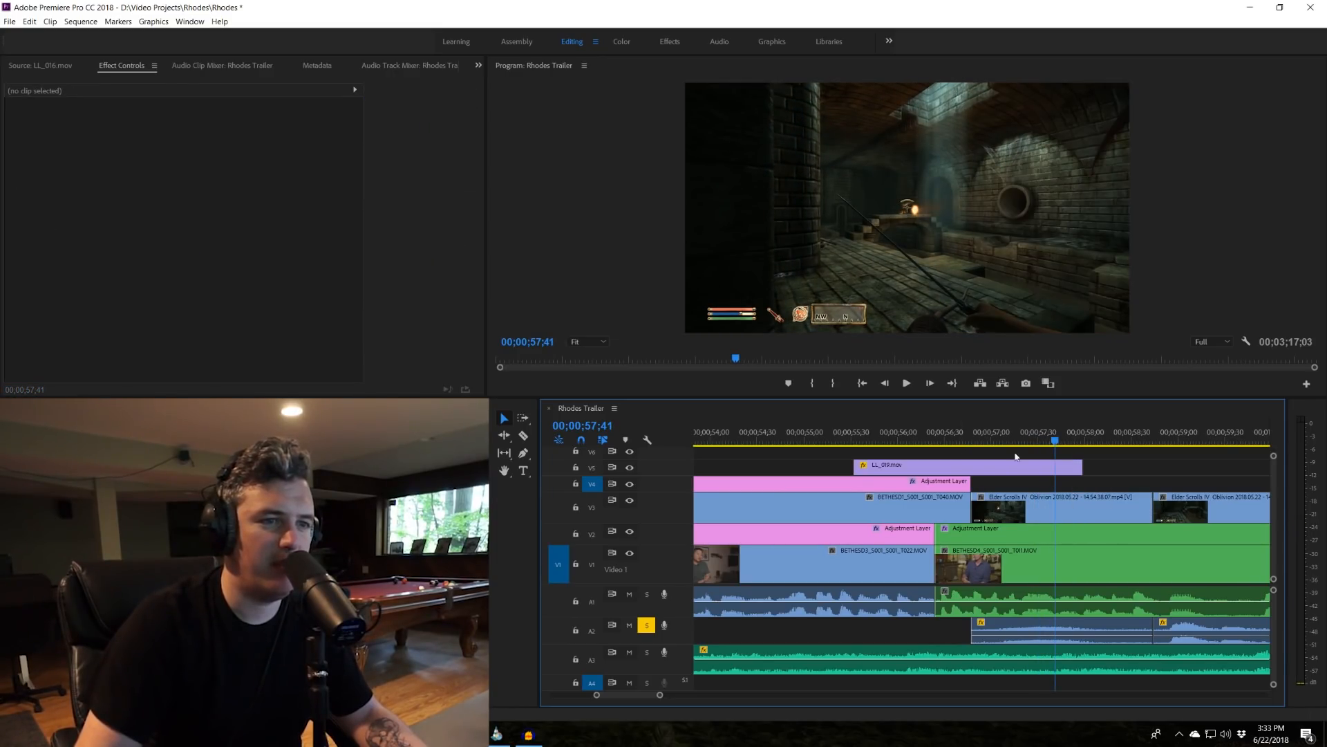
# Compare the frames on either side of the light-leak transition at 00;00;56;37 and 00;00;56;56.
pyautogui.click(957, 440)
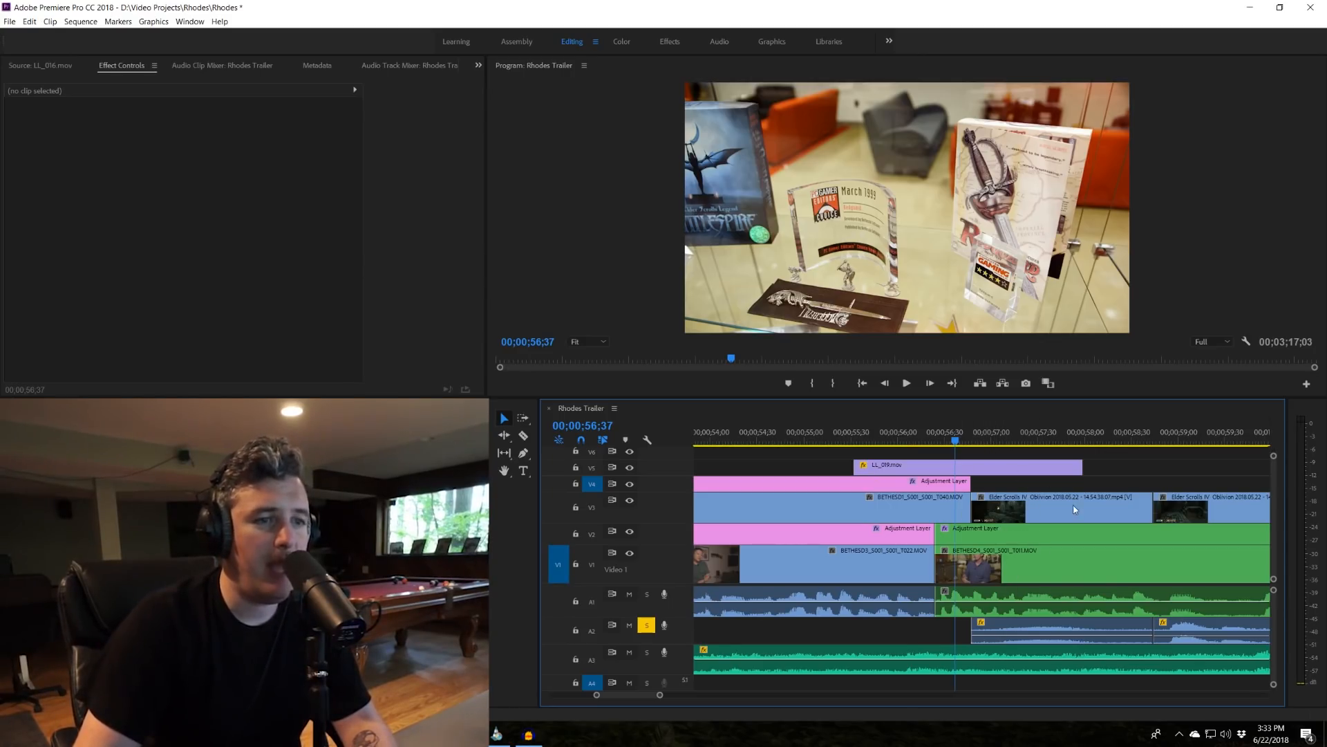
pyautogui.click(987, 440)
pyautogui.press('-')
pyautogui.press('-')
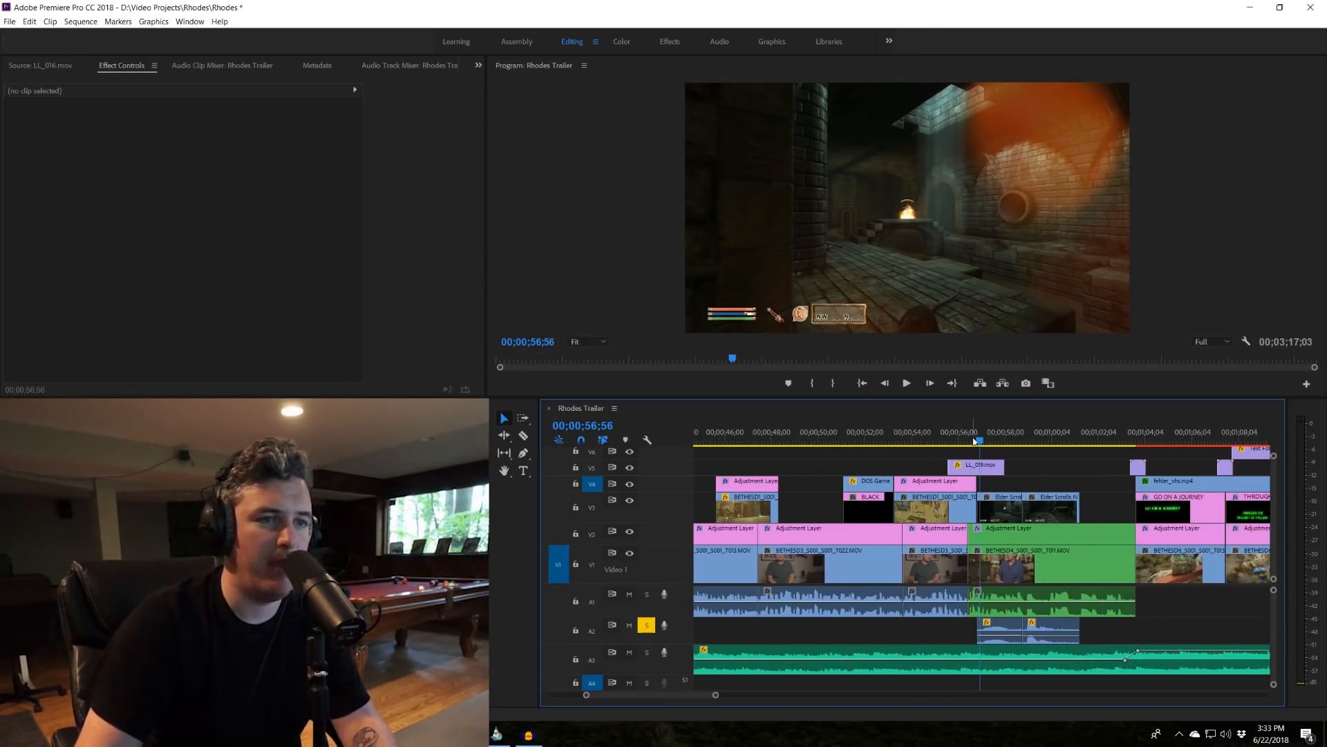
# With the game audio unsoloed, play from 00;00;56;33 to 00;00;58;58 and select the second Oblivion gameplay clip.
pyautogui.click(971, 442)
pyautogui.scroll(-3, 981, 486)
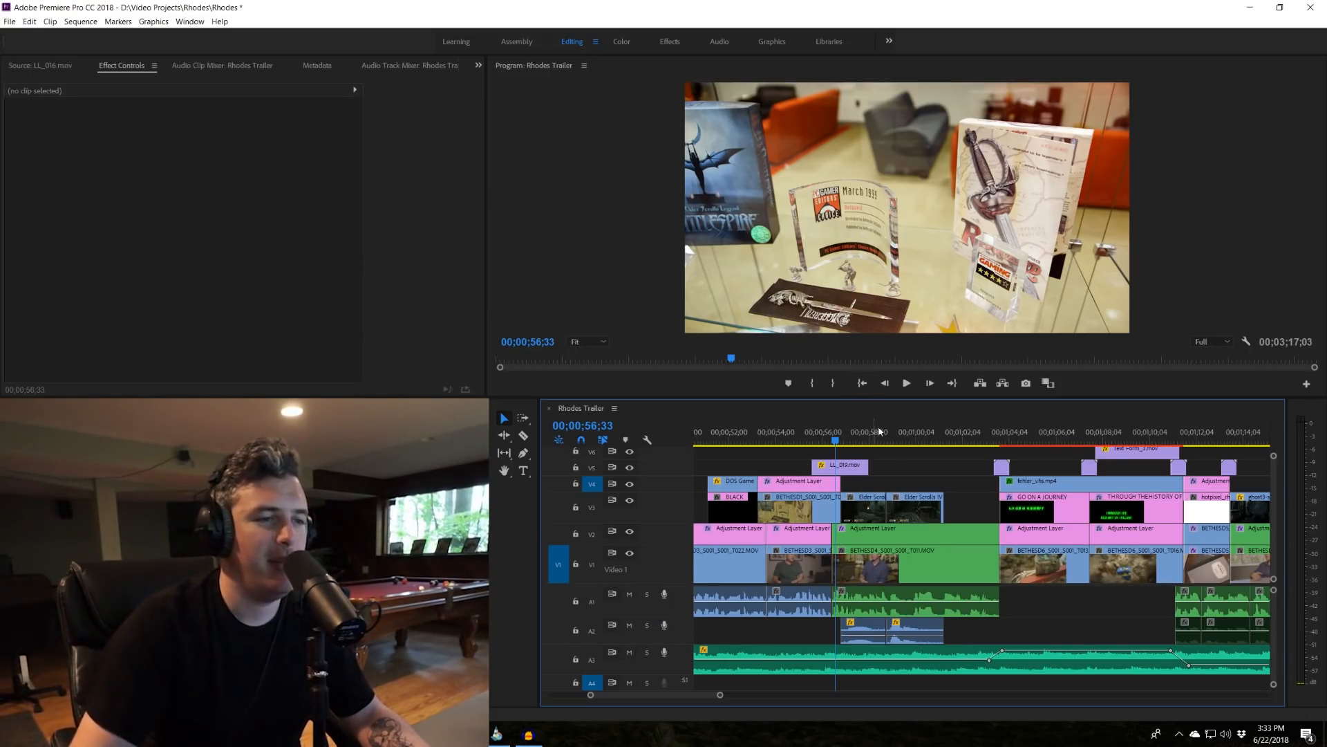
pyautogui.press('space')
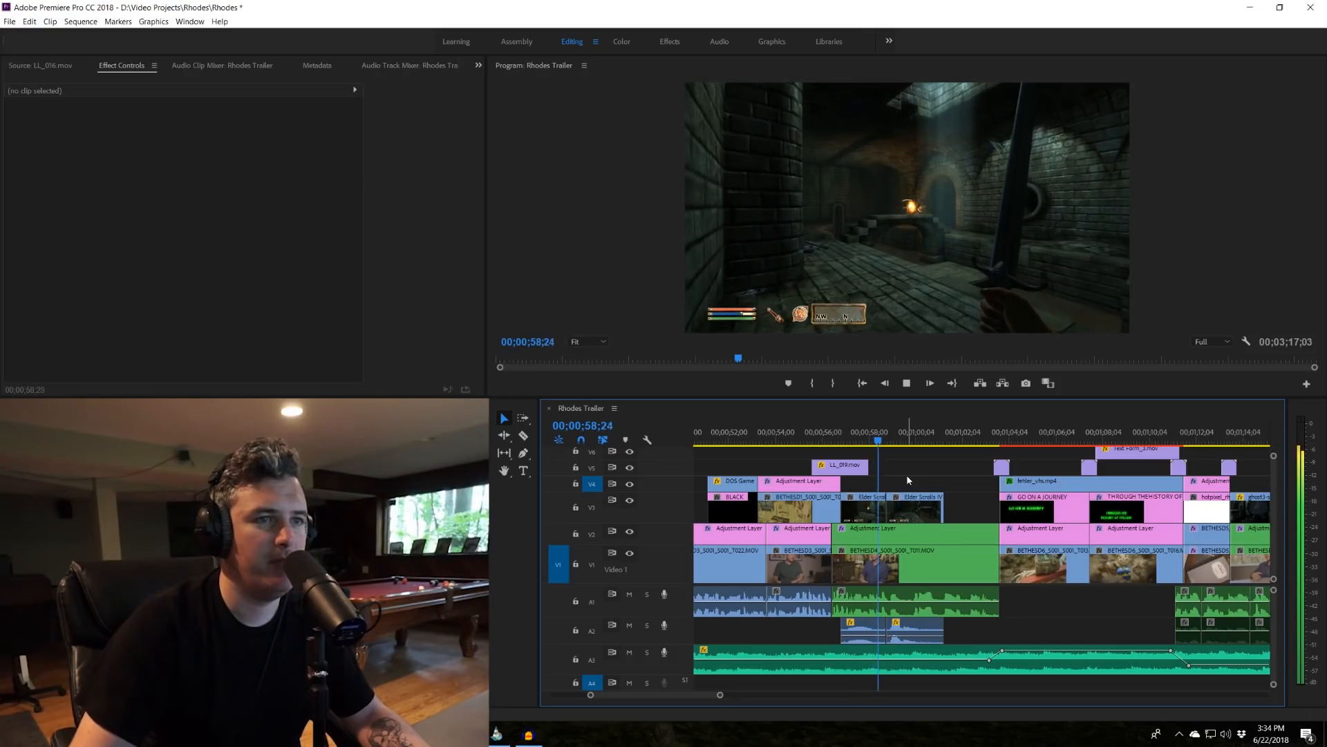
pyautogui.press('space')
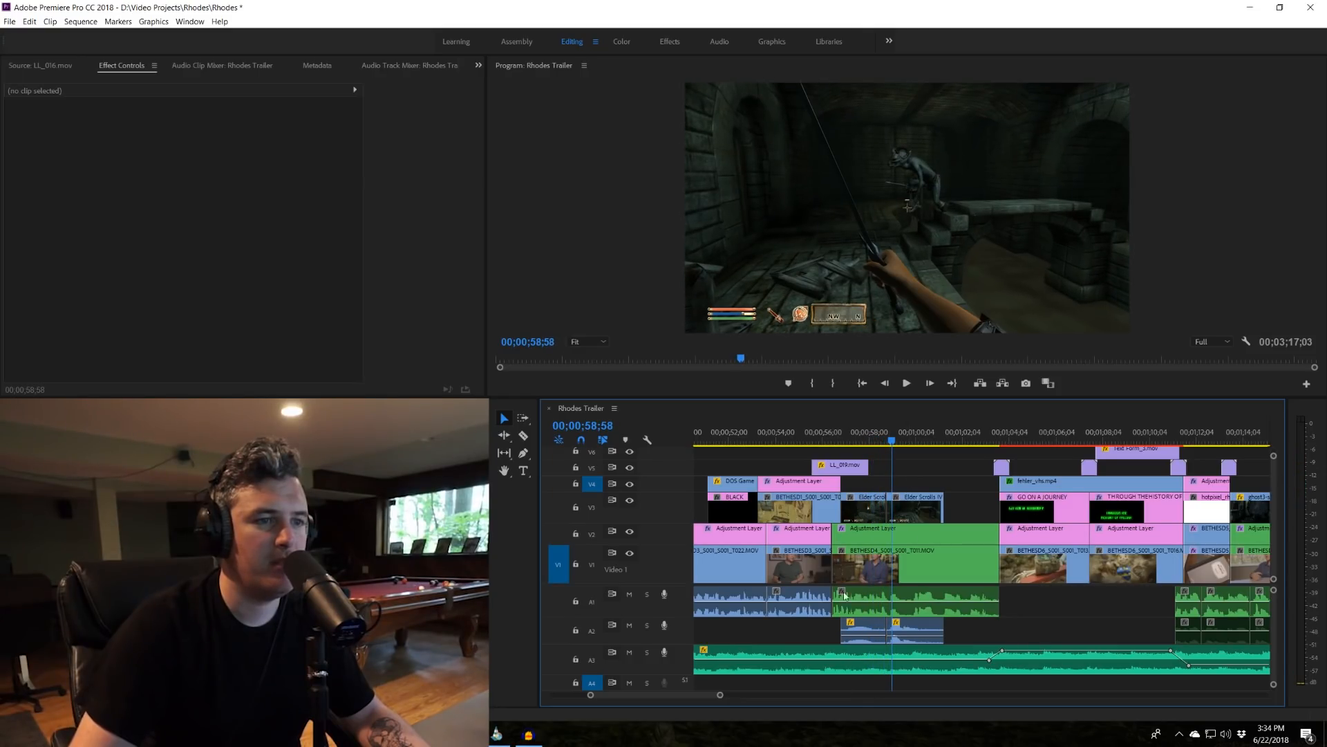
pyautogui.click(896, 630)
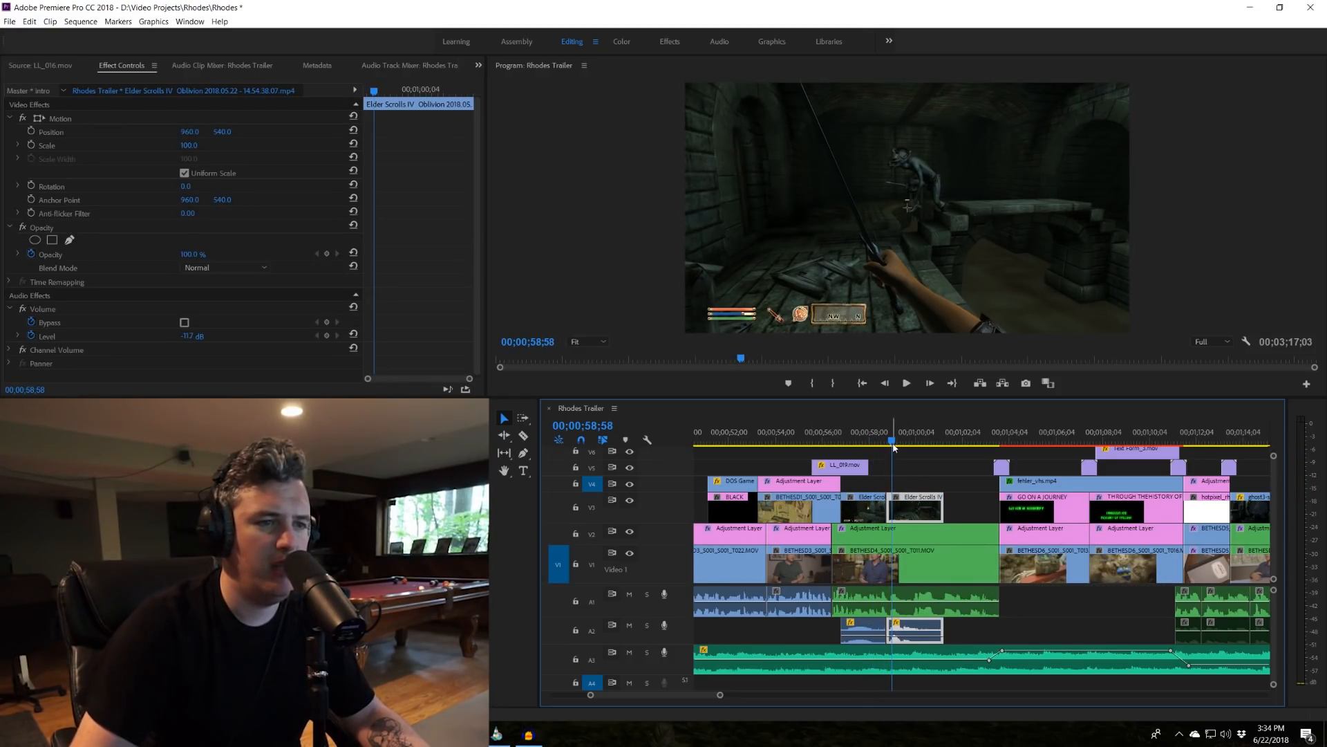
# Try extending the first Oblivion gameplay clip and shifting the second one further along the timeline, leaving a gap that exposes the interview.
pyautogui.moveTo(892, 444); pyautogui.dragTo(882, 443)
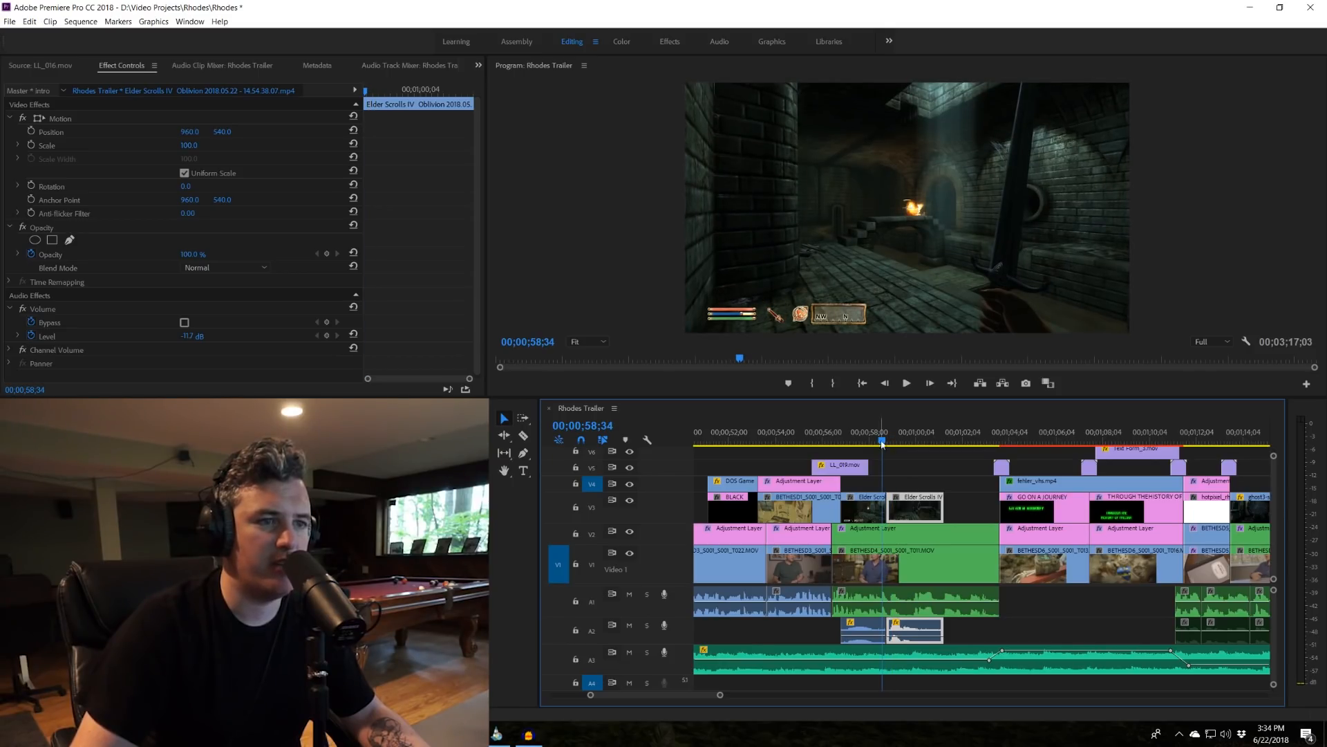
pyautogui.moveTo(924, 511)
pyautogui.mouseDown()
pyautogui.moveTo(946, 512)
pyautogui.moveTo(896, 508)
pyautogui.moveTo(908, 507)
pyautogui.mouseUp()
pyautogui.moveTo(886, 440); pyautogui.dragTo(897, 444)
pyautogui.moveTo(938, 512)
pyautogui.mouseDown()
pyautogui.moveTo(967, 513)
pyautogui.moveTo(936, 508)
pyautogui.mouseUp()
pyautogui.moveTo(904, 442); pyautogui.dragTo(928, 444)
# Undo the extension and repositioning of the two Oblivion gameplay clips.
pyautogui.hotkey('ctrl', 'z')
pyautogui.hotkey('ctrl', 'z')
pyautogui.hotkey('ctrl', 'z')
pyautogui.hotkey('ctrl', 'z')
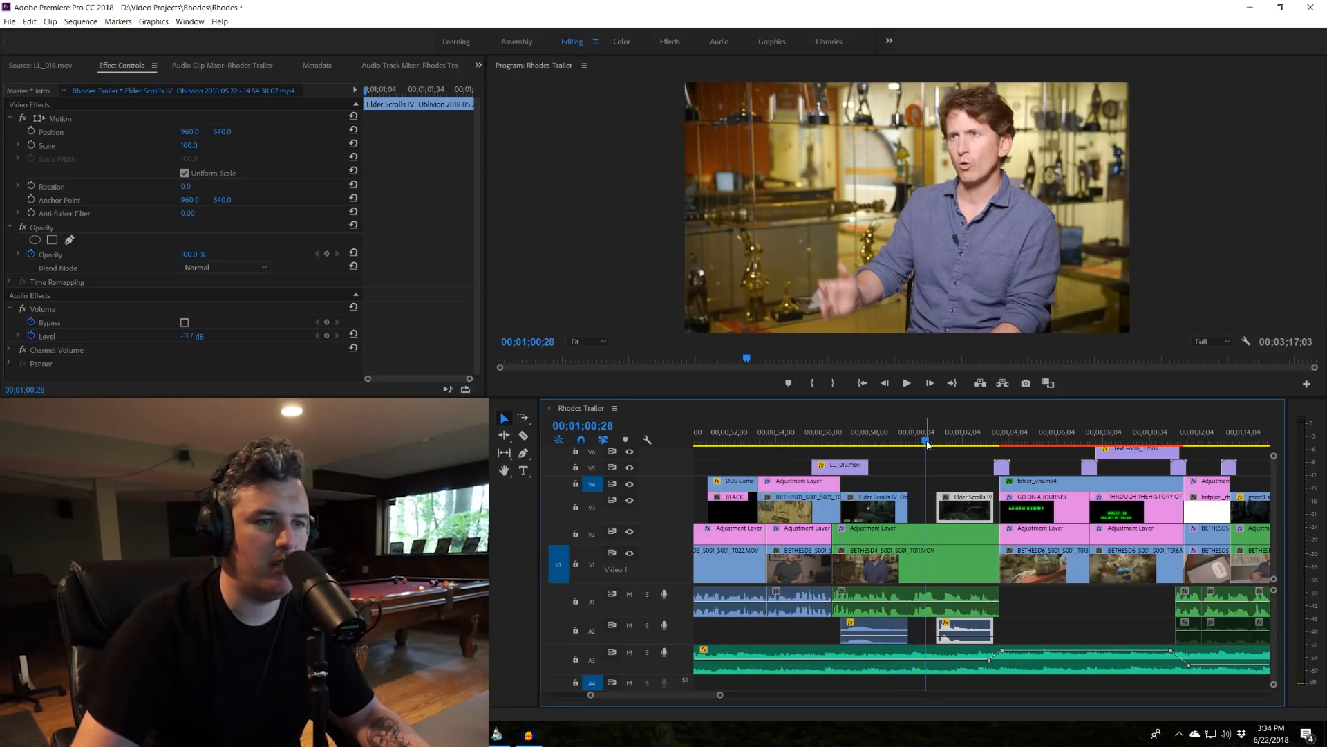
# Play the Oblivion gameplay section from 00;00;58;14 and stop at the lunging creature around 00;01;00;05.
pyautogui.click(878, 441)
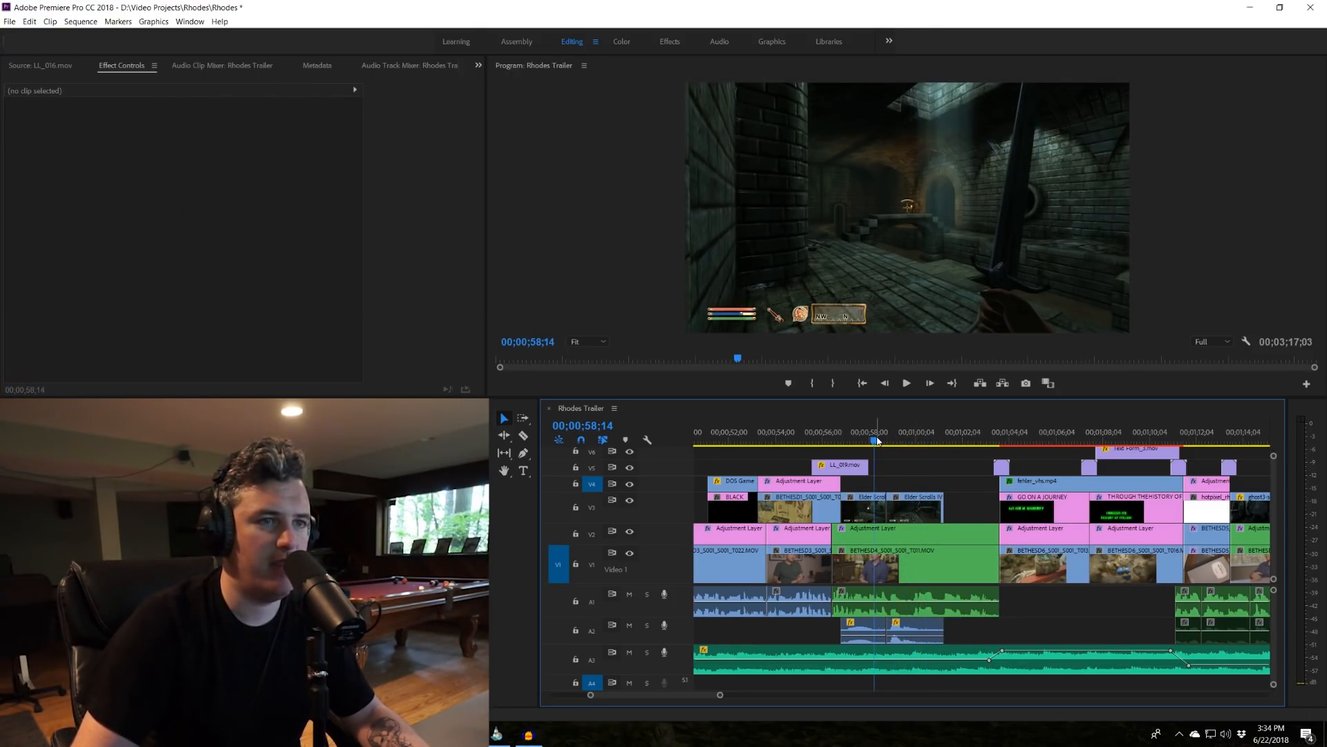
pyautogui.press('space')
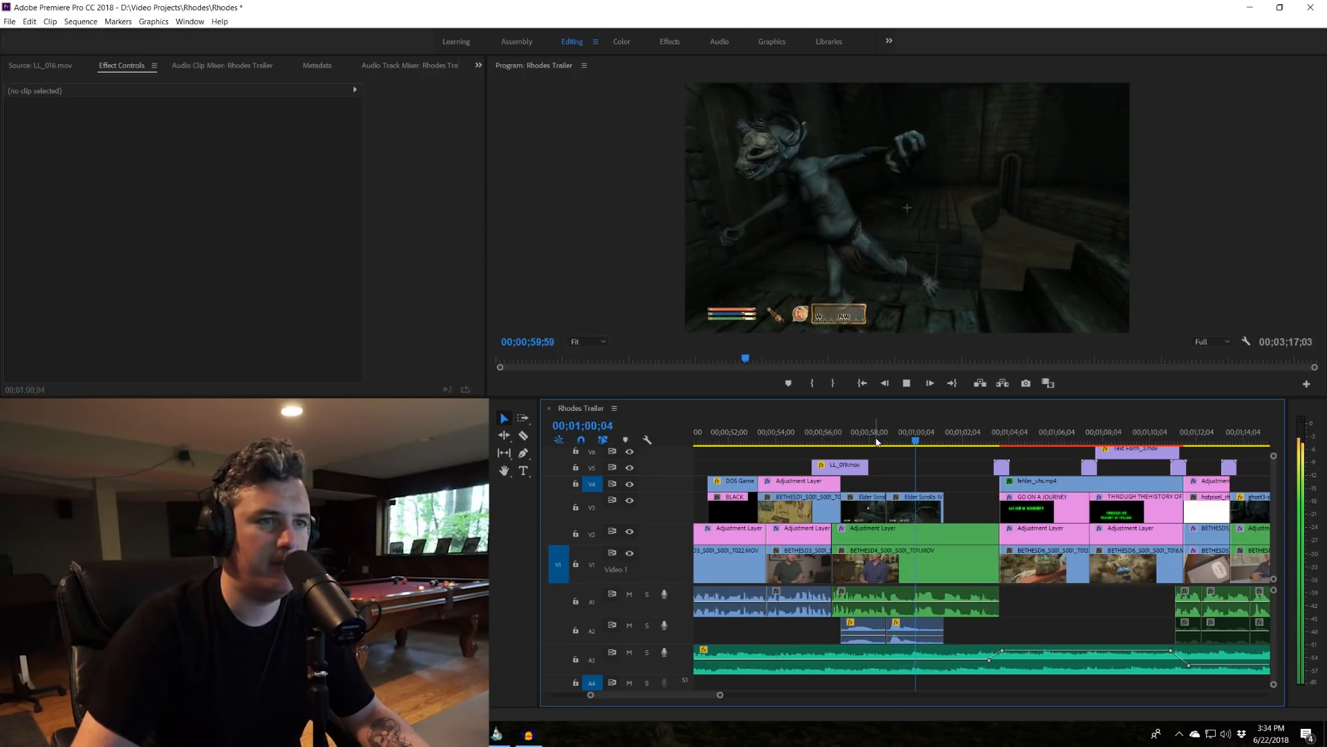
pyautogui.press('space')
pyautogui.moveTo(928, 445); pyautogui.dragTo(919, 447)
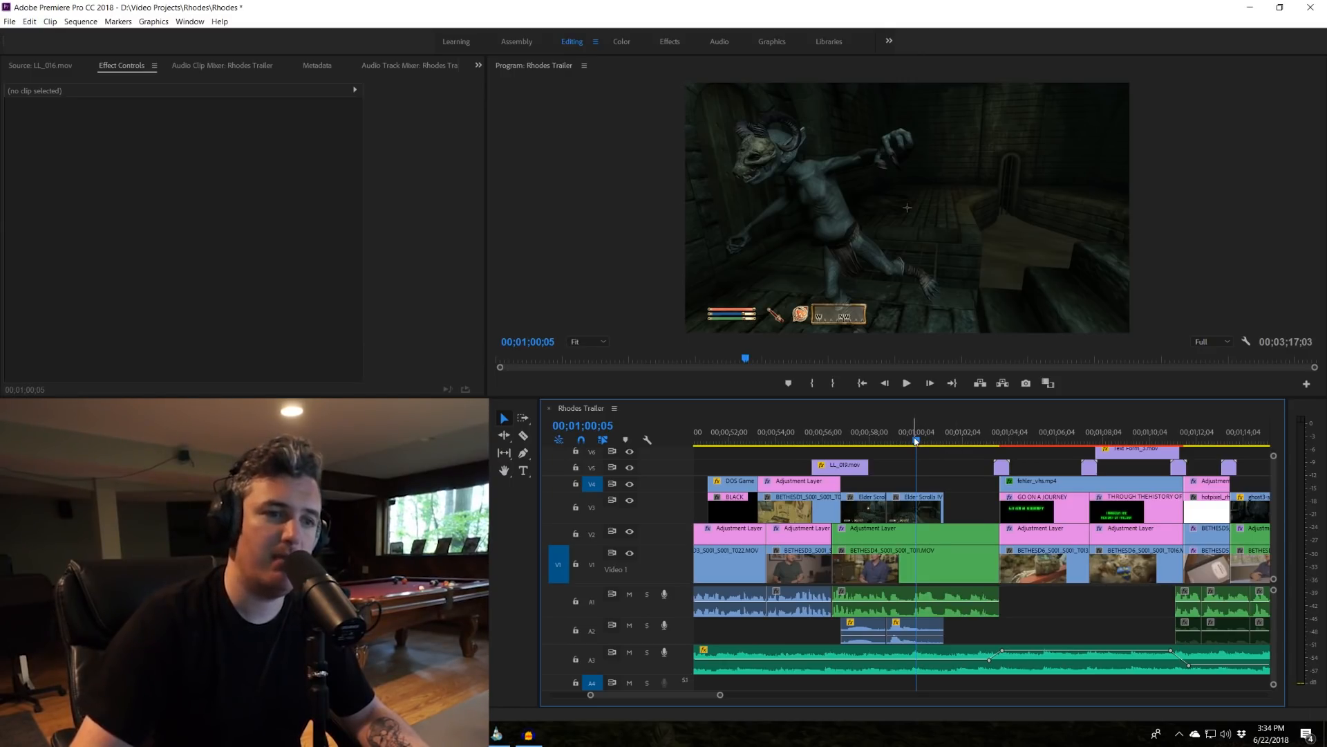
# Open the second Oblivion gameplay clip in the Source Monitor and play its full recording from several different points.
pyautogui.doubleClick(913, 630)
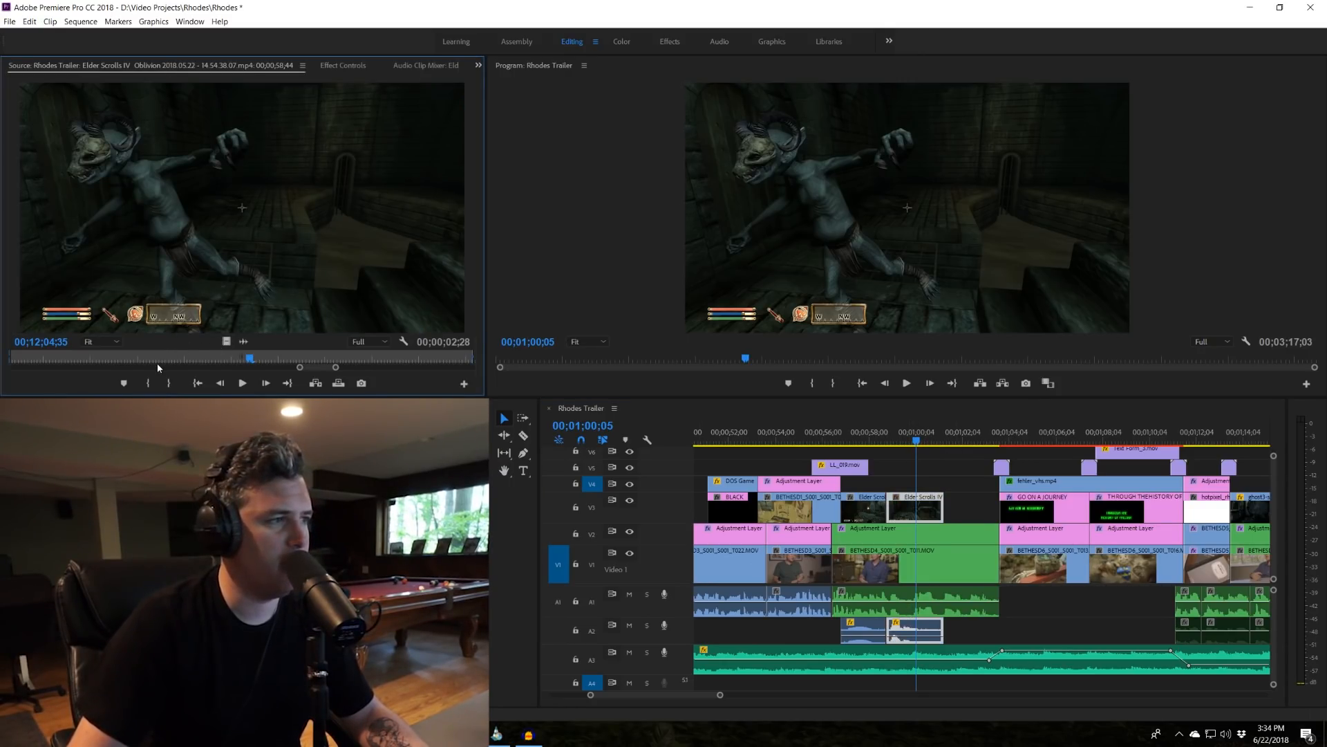
pyautogui.click(93, 361)
pyautogui.click(279, 359)
pyautogui.press('space')
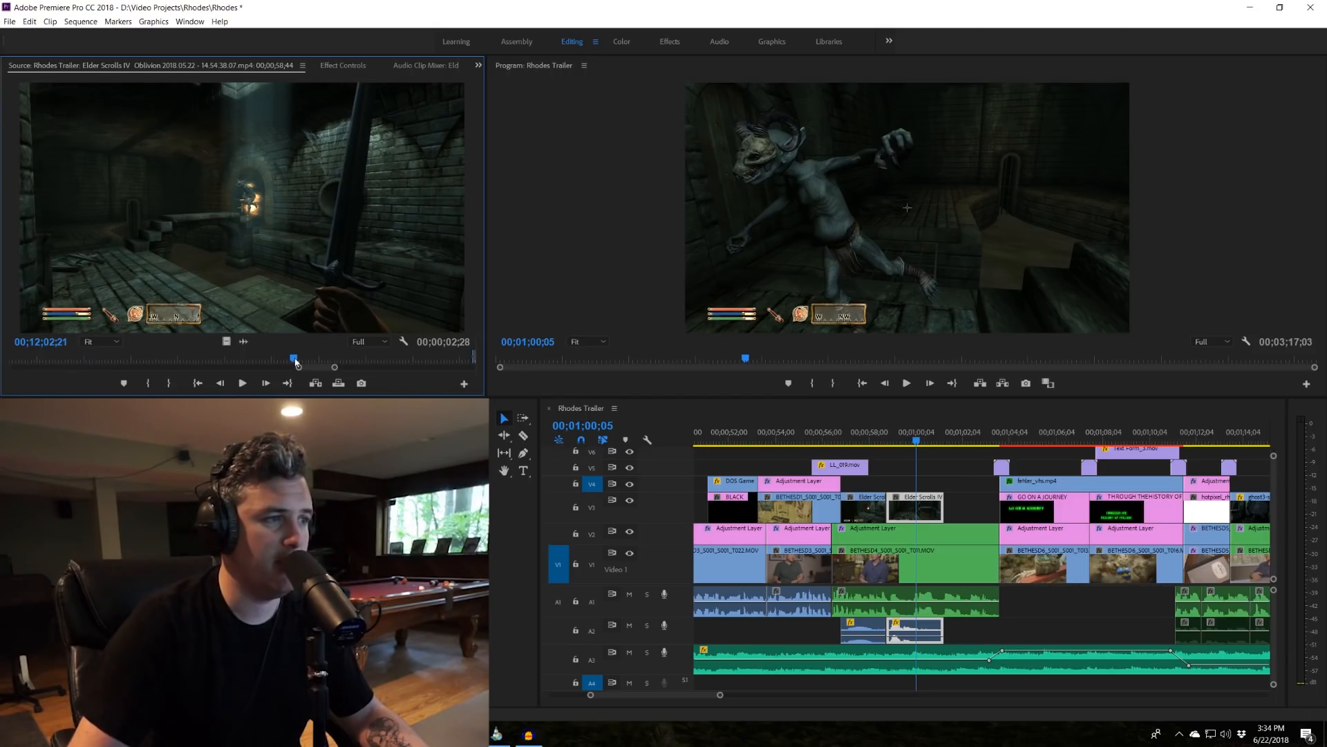
pyautogui.click(98, 358)
pyautogui.press('space')
pyautogui.moveTo(98, 359); pyautogui.dragTo(26, 360)
pyautogui.press('space')
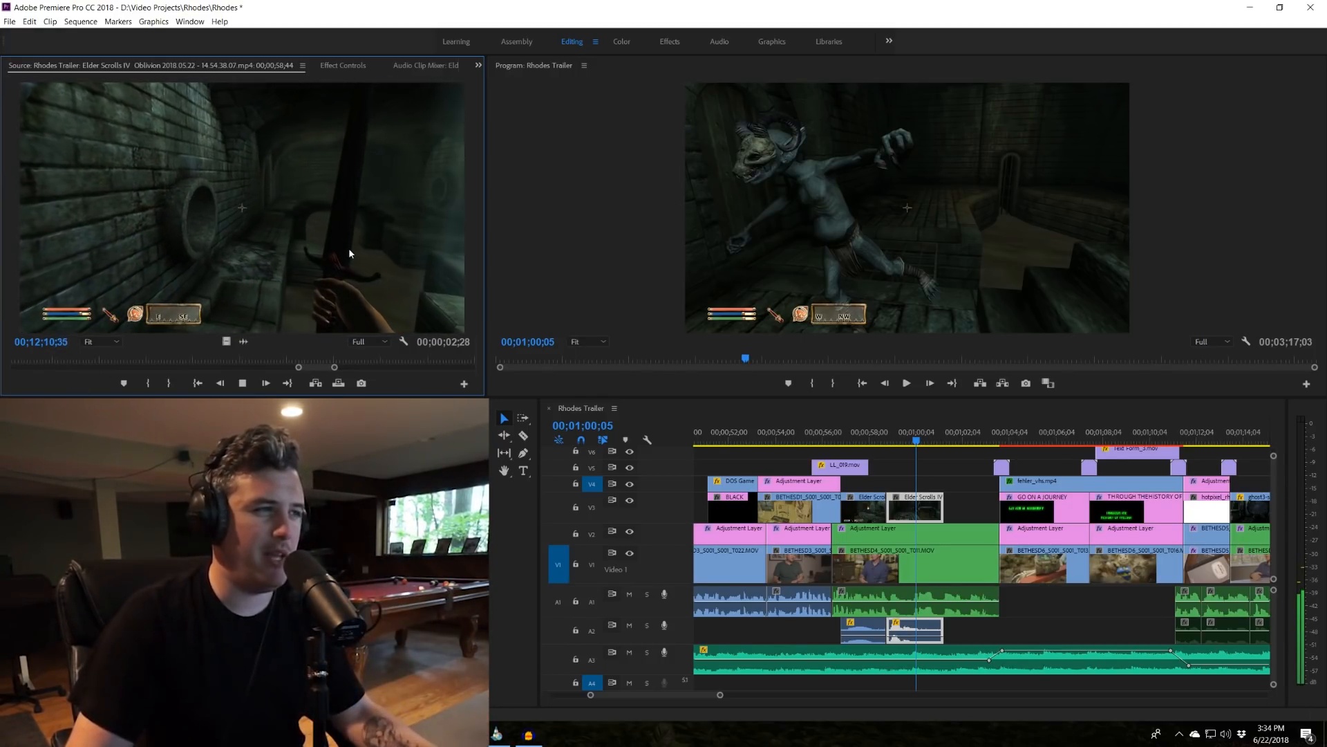
# Go back to earlier parts of the timeline and view the frames at 00;00;41;32 and 00;00;50;49.
pyautogui.click(945, 477)
pyautogui.click(945, 475)
pyautogui.scroll(3, 940, 478)
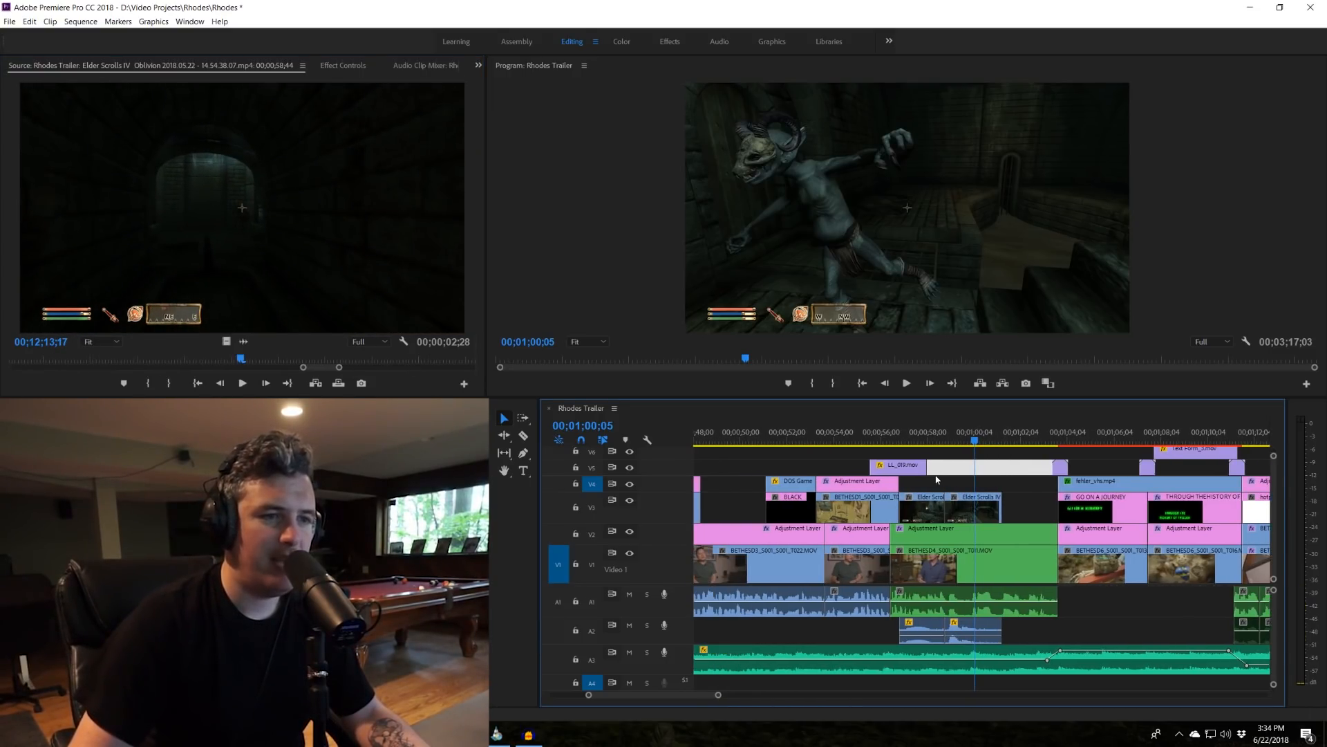
pyautogui.scroll(3, 948, 483)
pyautogui.scroll(3, 801, 457)
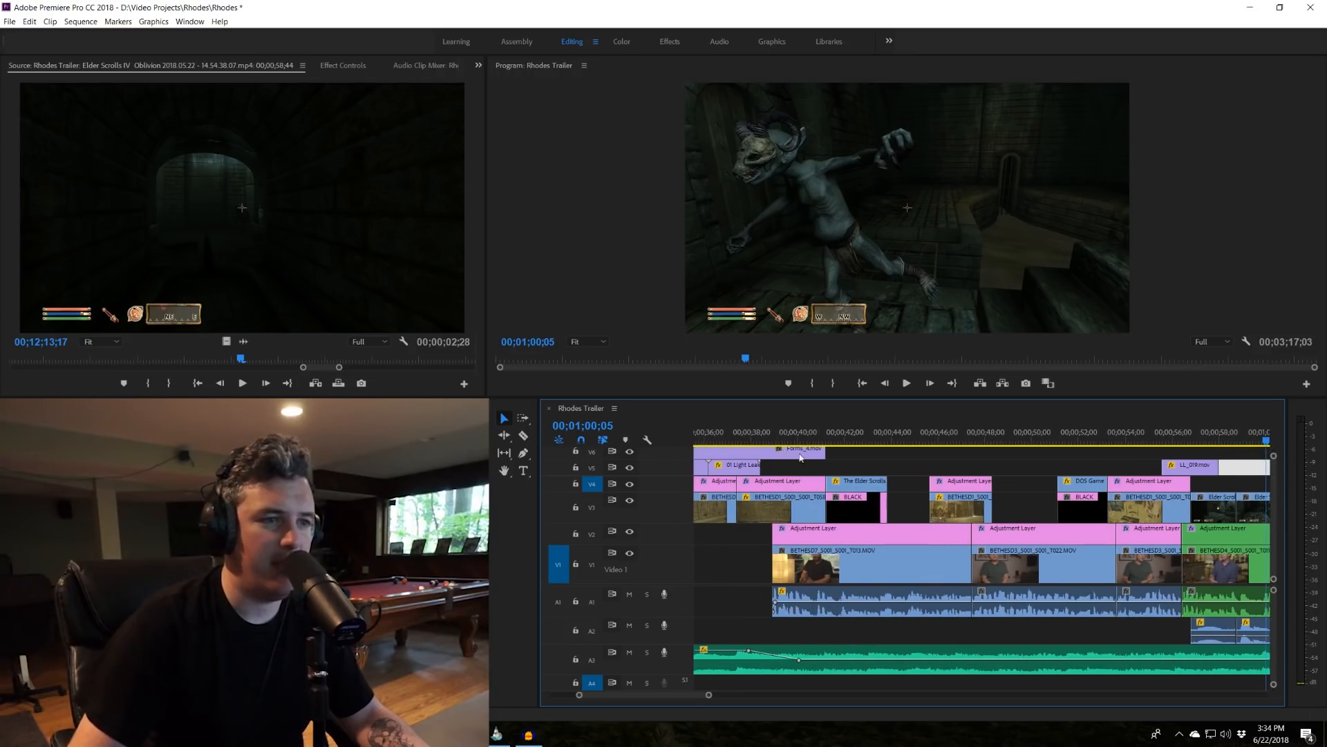
pyautogui.click(835, 433)
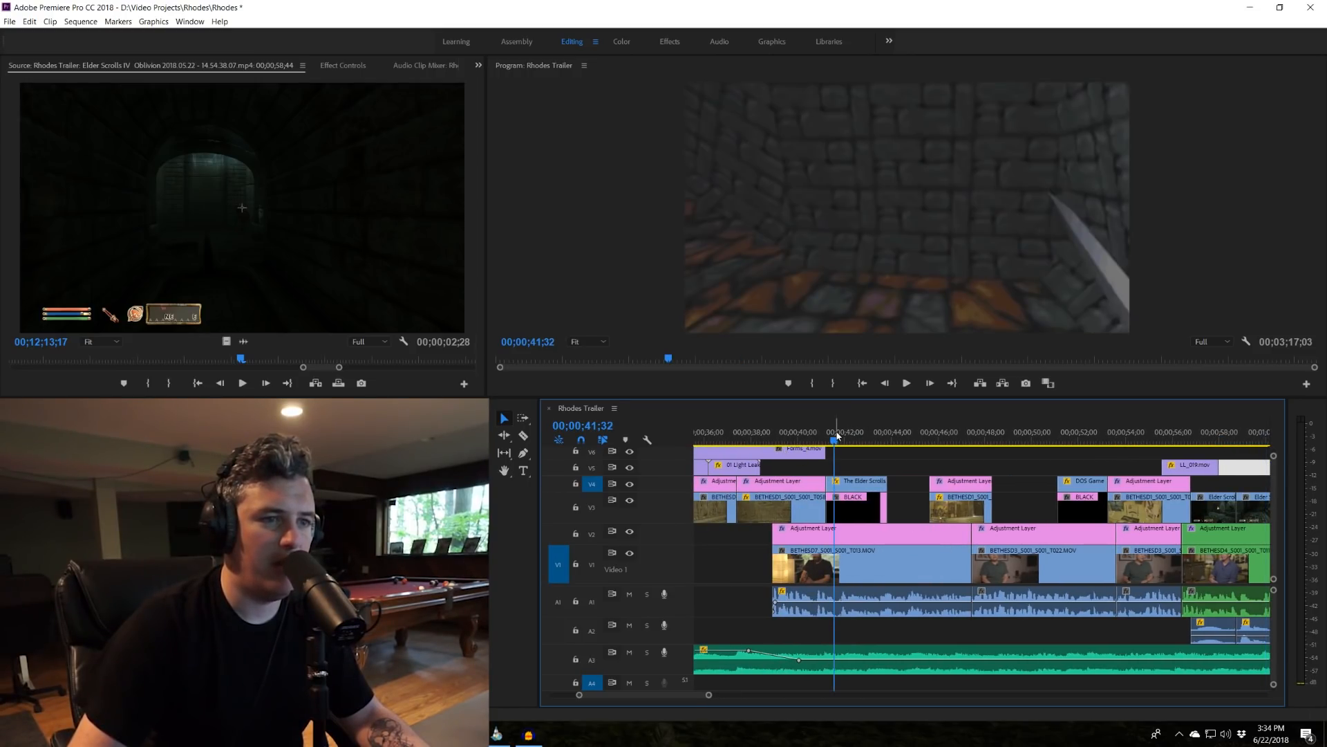
pyautogui.scroll(-3, 991, 437)
pyautogui.click(858, 434)
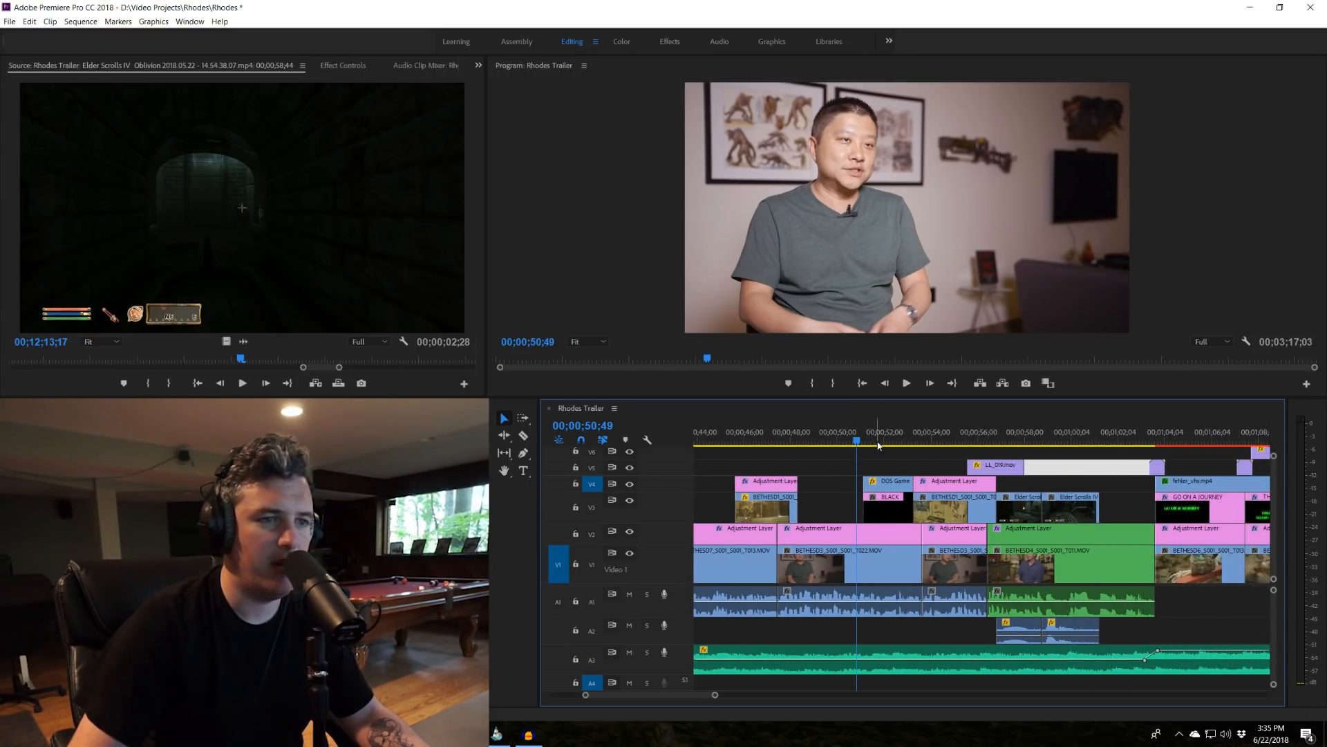
# Play the interview into the DOS game footage and review the pirate ship scene around 00;00;52;17.
pyautogui.press('space')
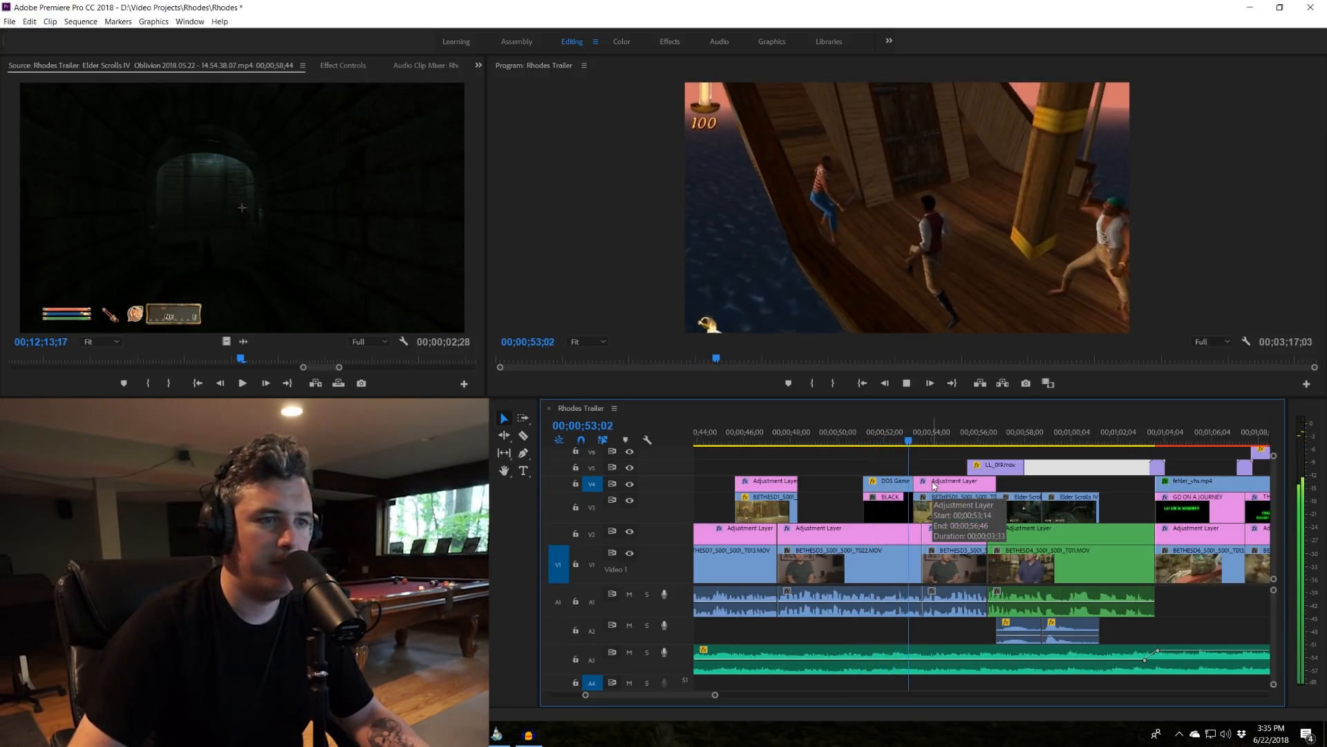
pyautogui.press('space')
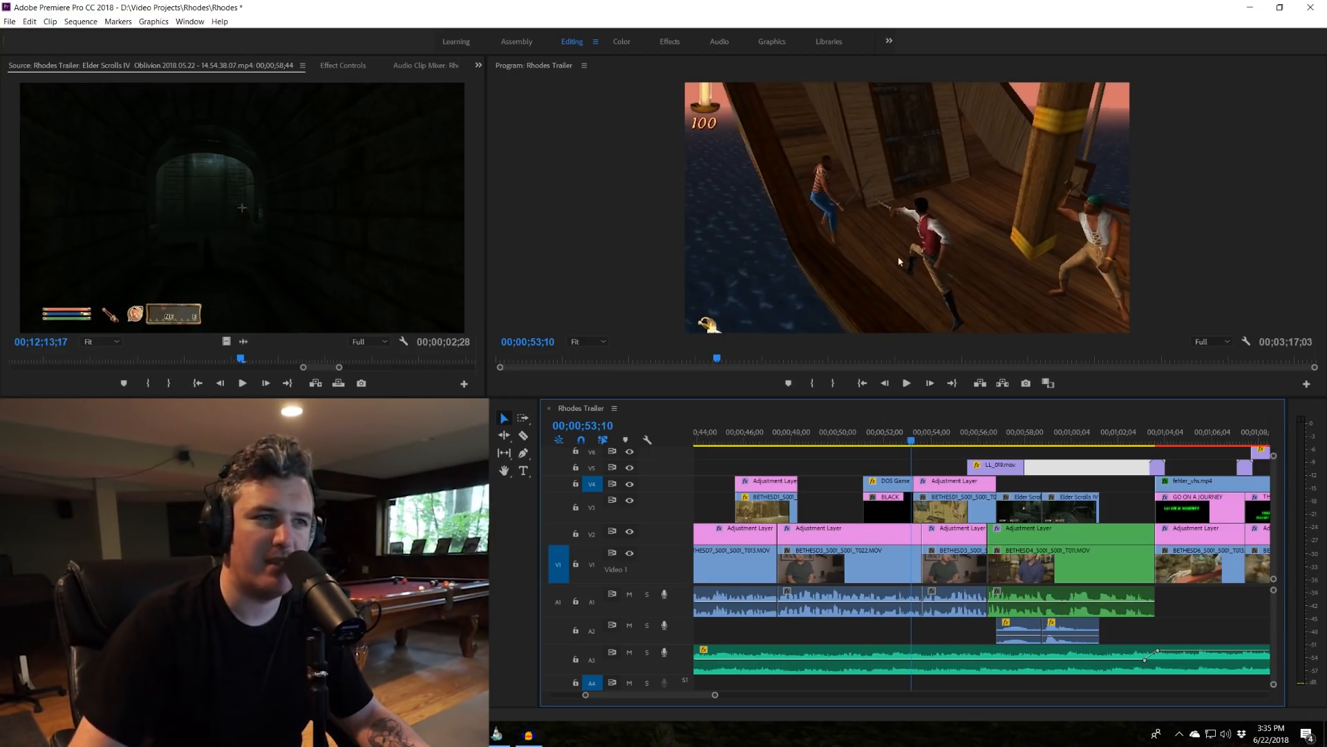
pyautogui.scroll(-3, 1026, 450)
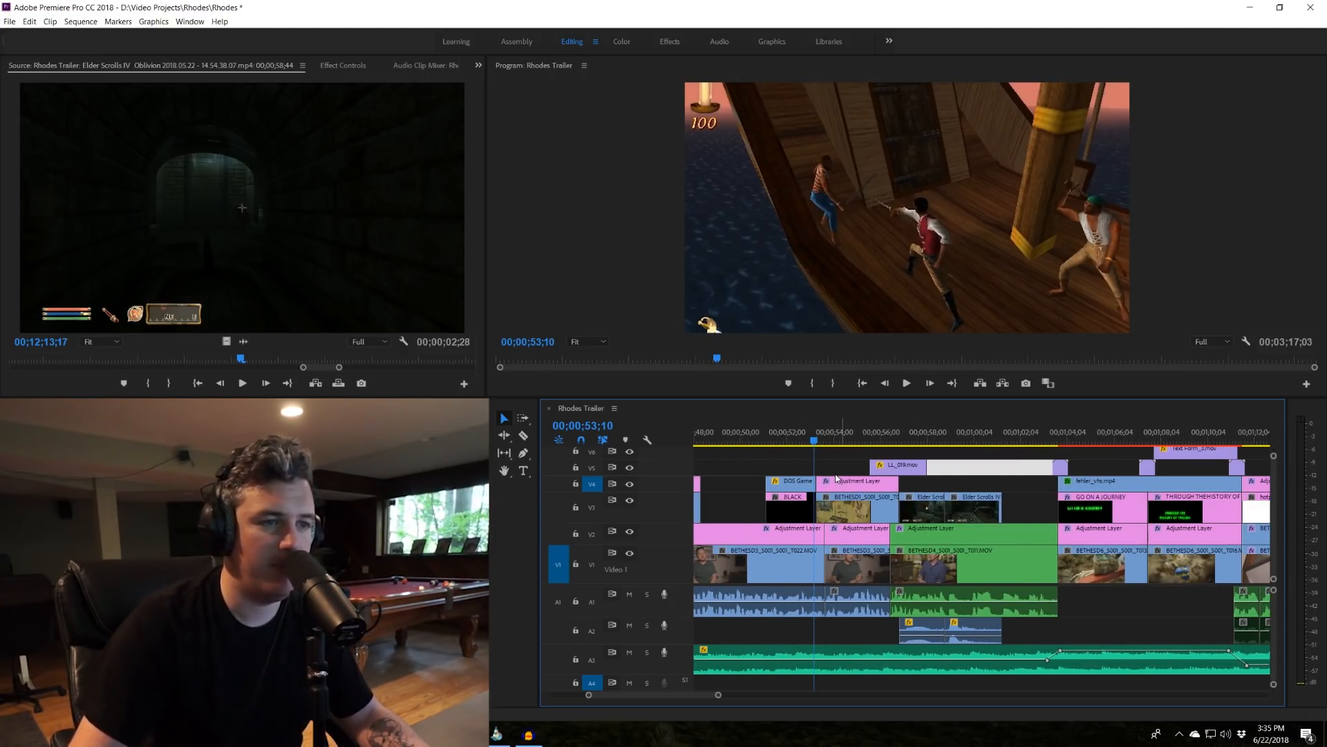
pyautogui.click(795, 441)
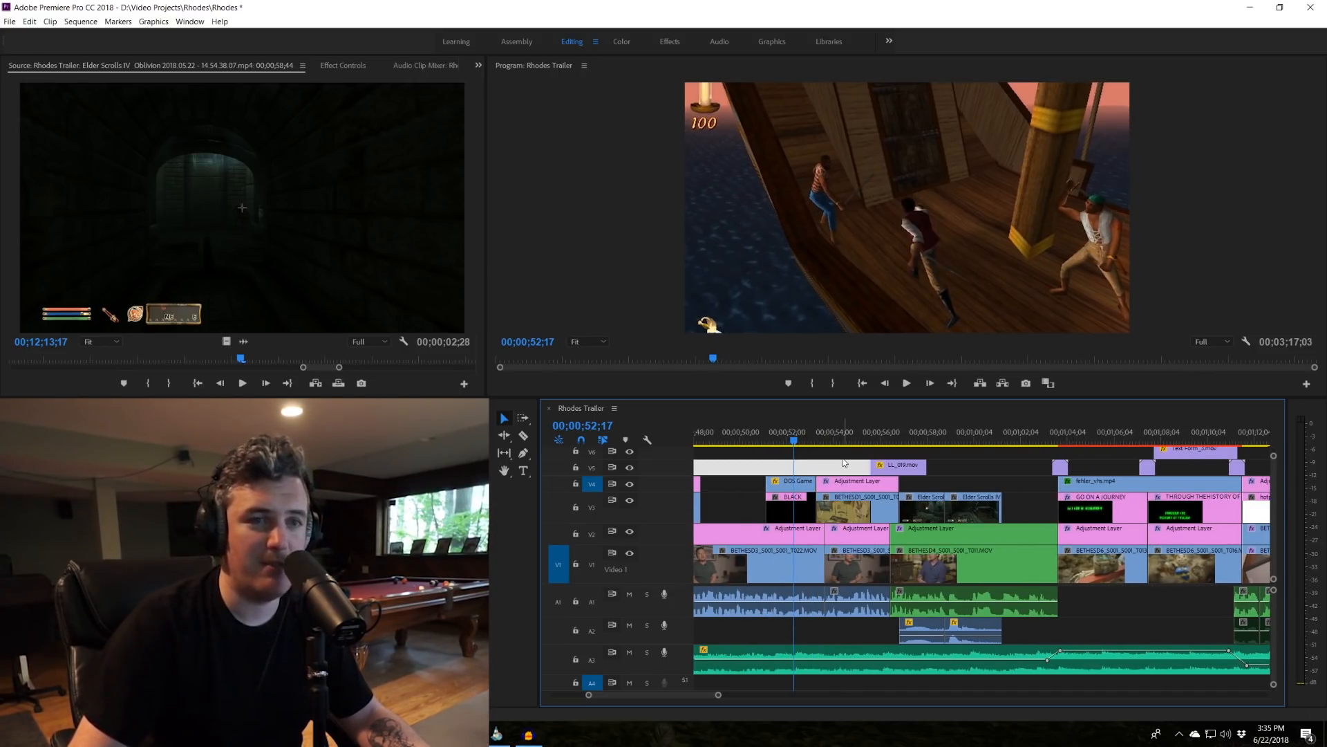
pyautogui.click(825, 452)
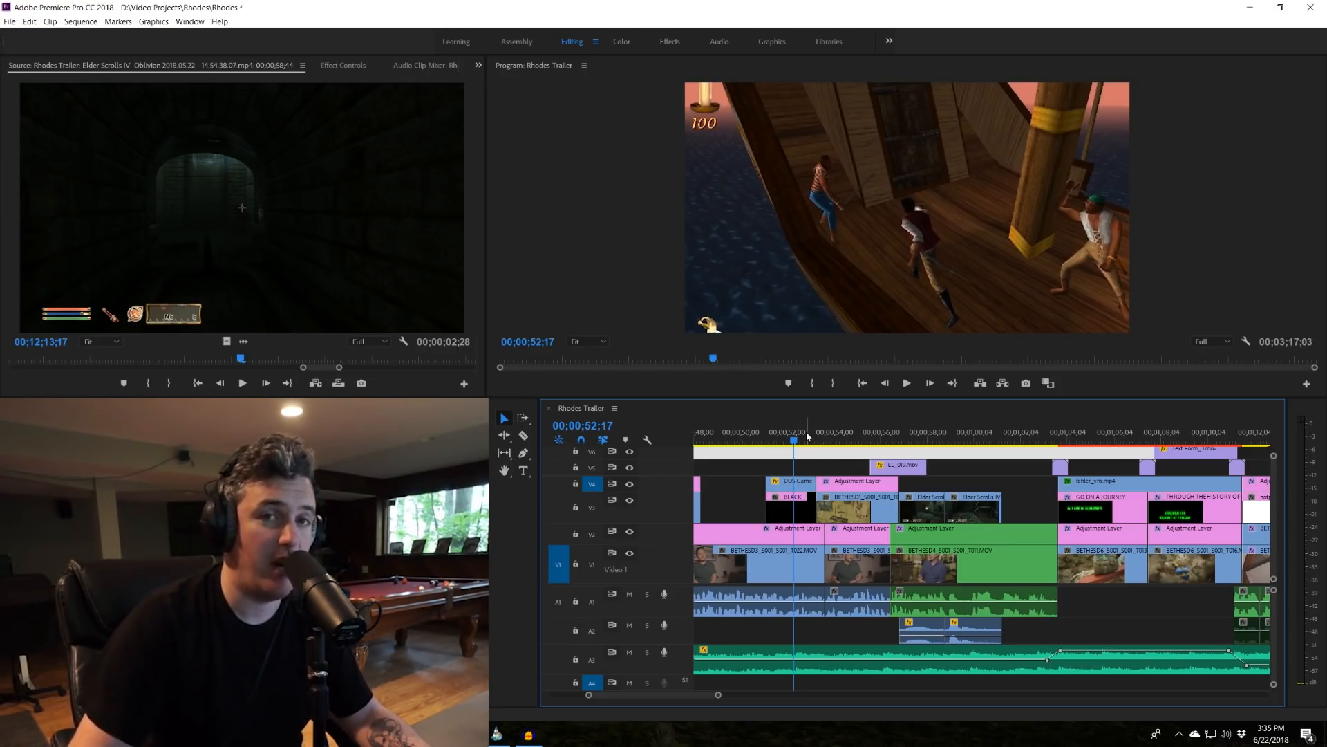
# Mute track A2 and play the Oblivion goblin fight from 00;00;56;38 without its sound effects.
pyautogui.click(914, 434)
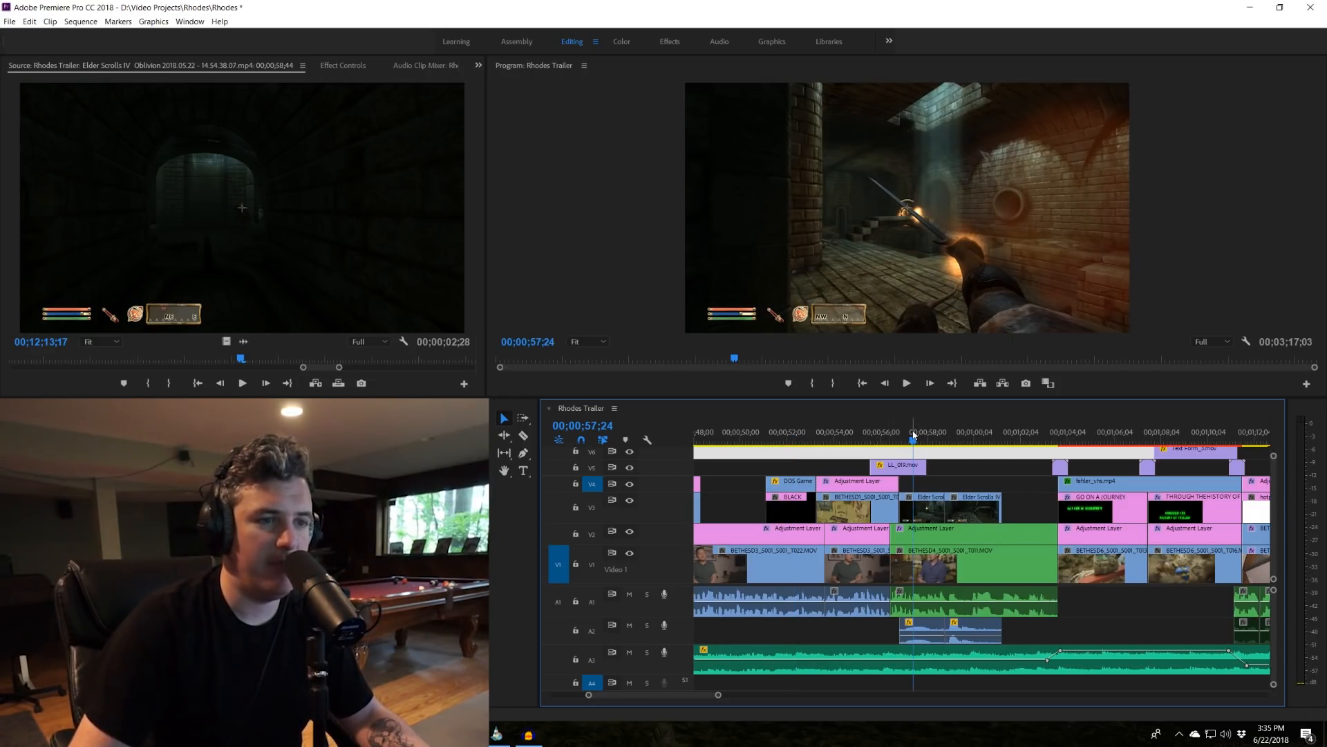
pyautogui.moveTo(914, 434); pyautogui.dragTo(896, 436)
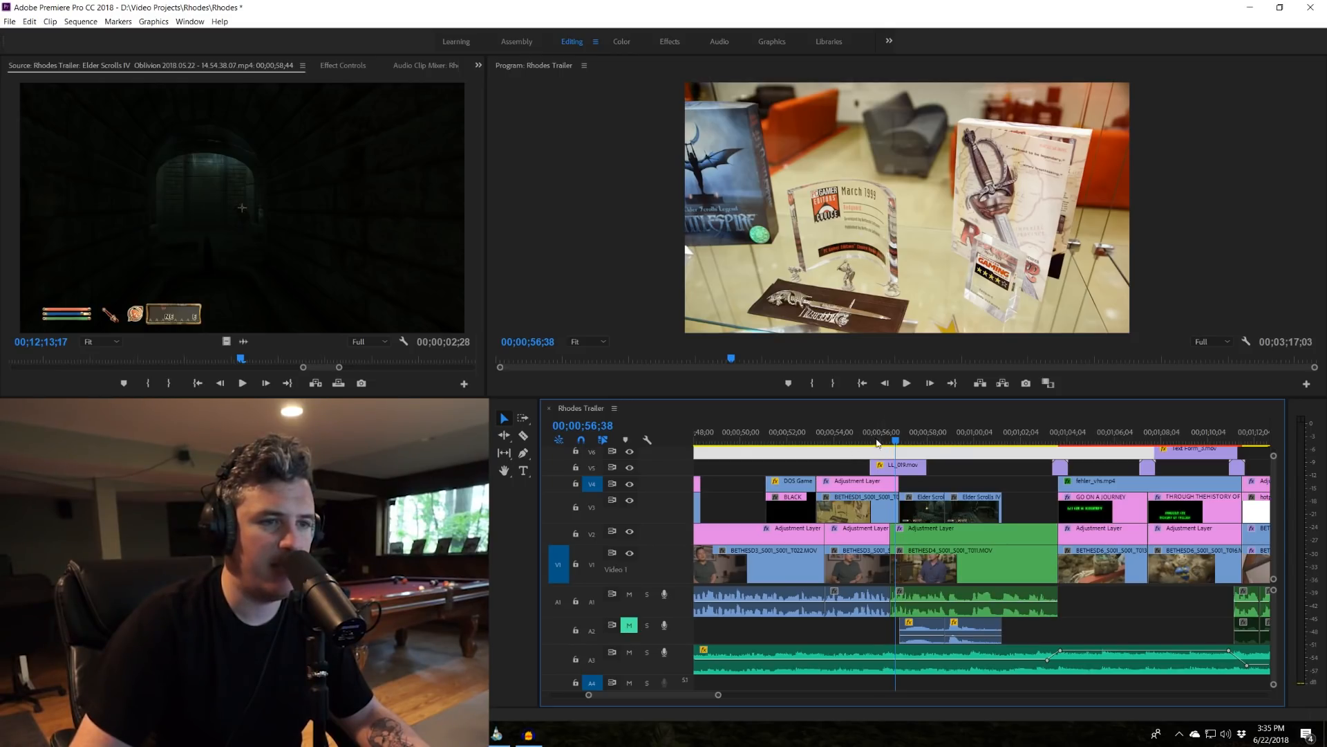
pyautogui.press('space')
pyautogui.scroll(-3, 963, 474)
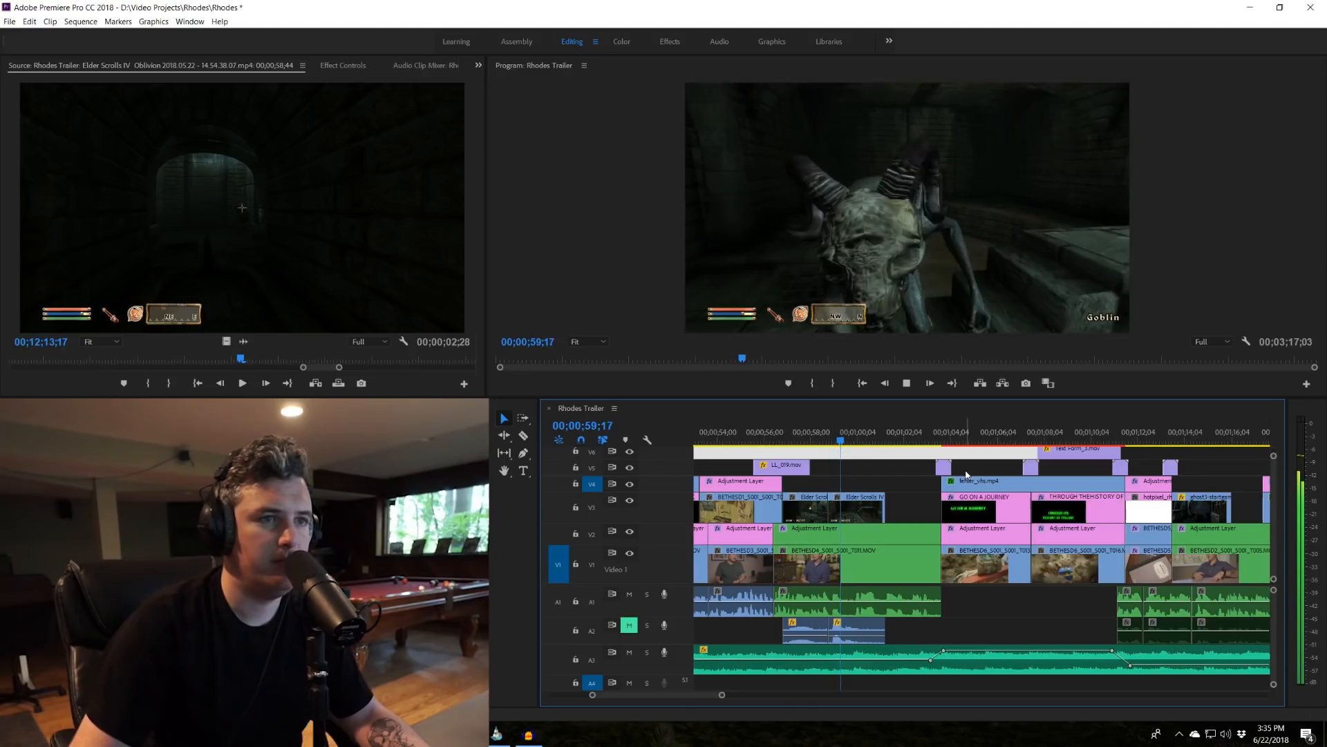
pyautogui.press('space')
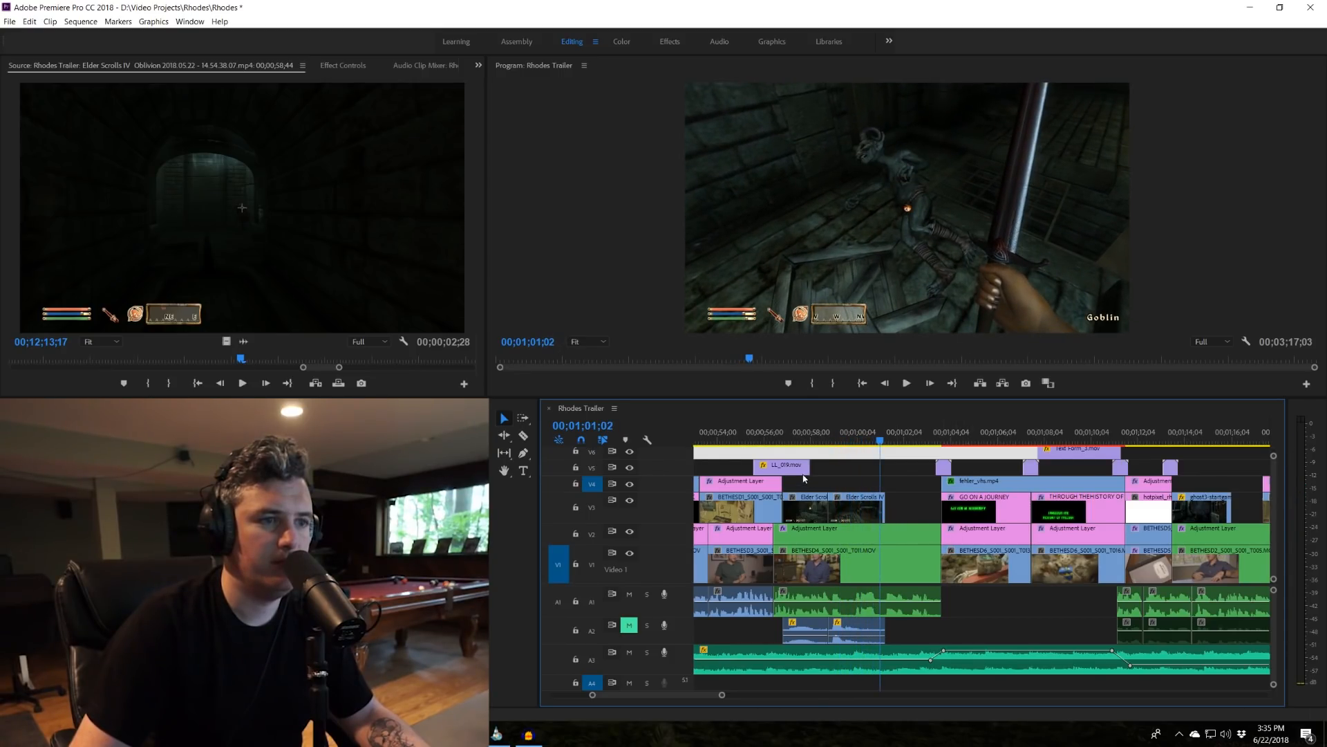
# Unmute track A2 and replay the goblin fight from 00;00;56;25 with its sound effects.
pyautogui.click(774, 434)
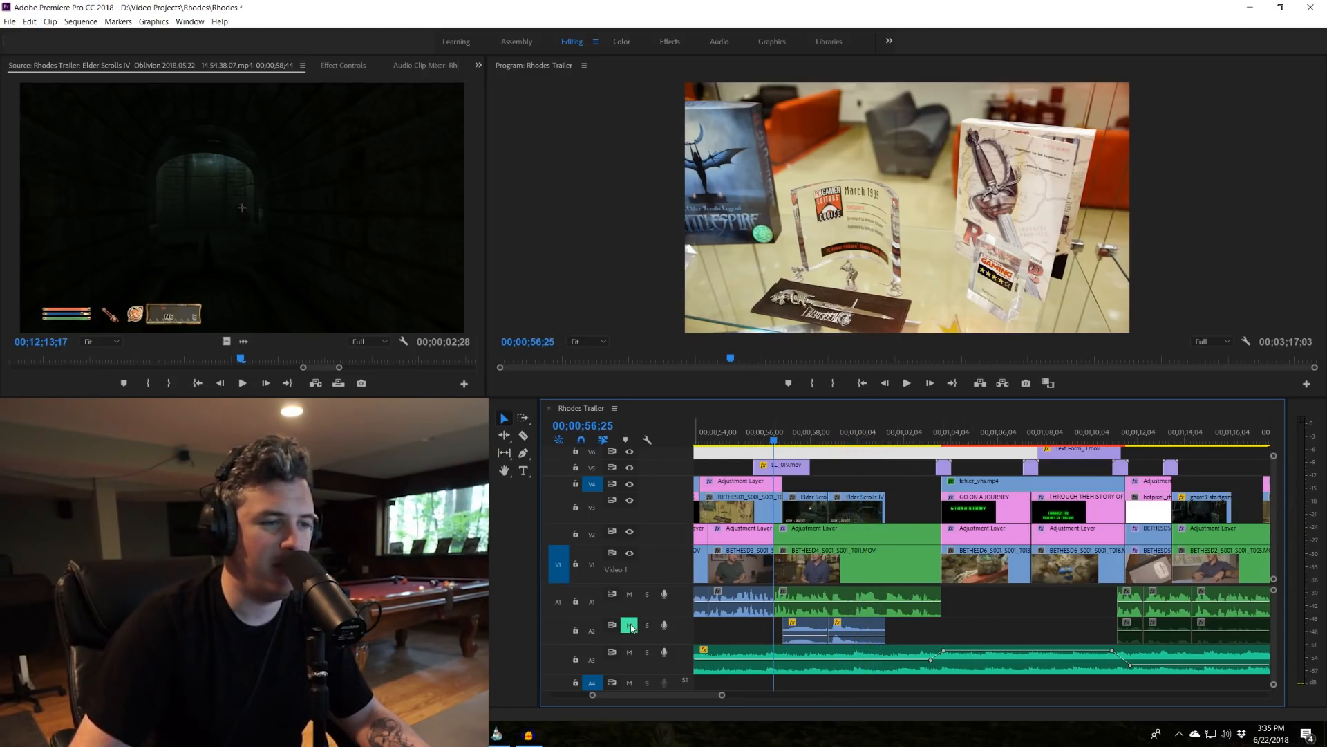
pyautogui.press('space')
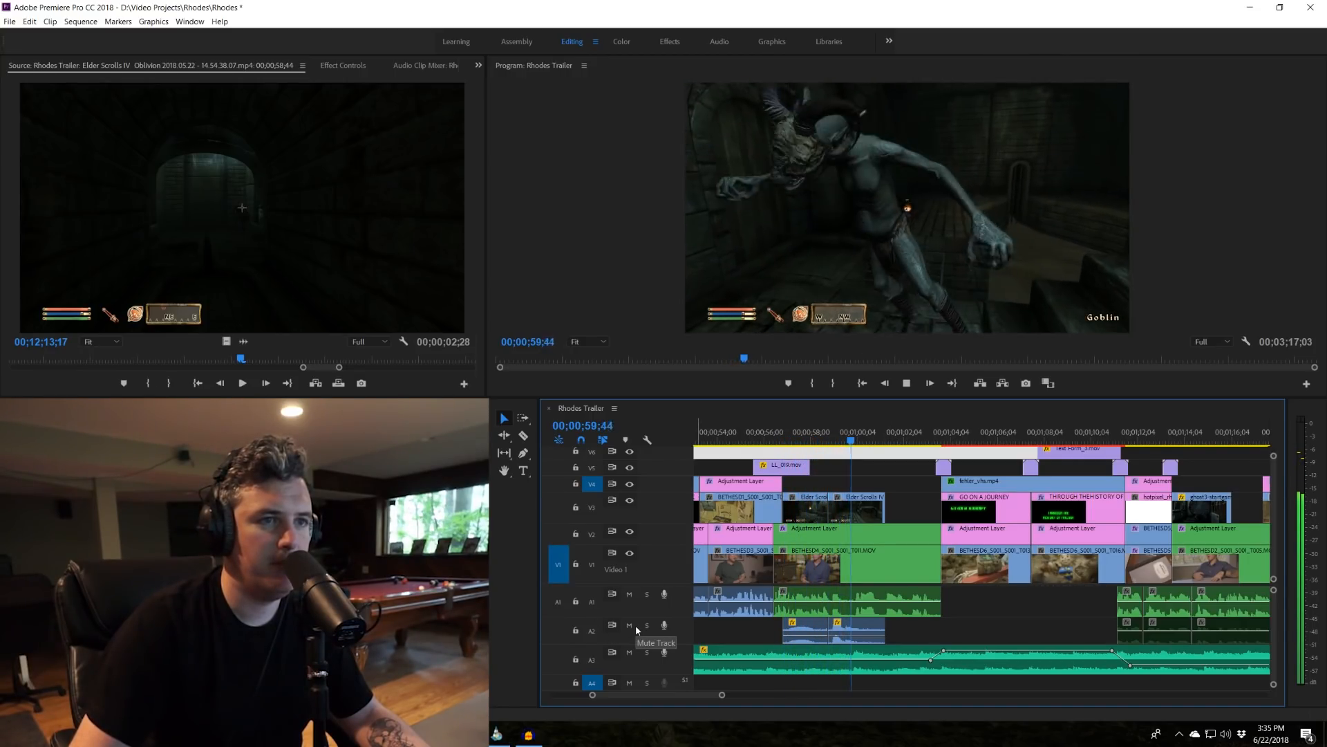
pyautogui.press('space')
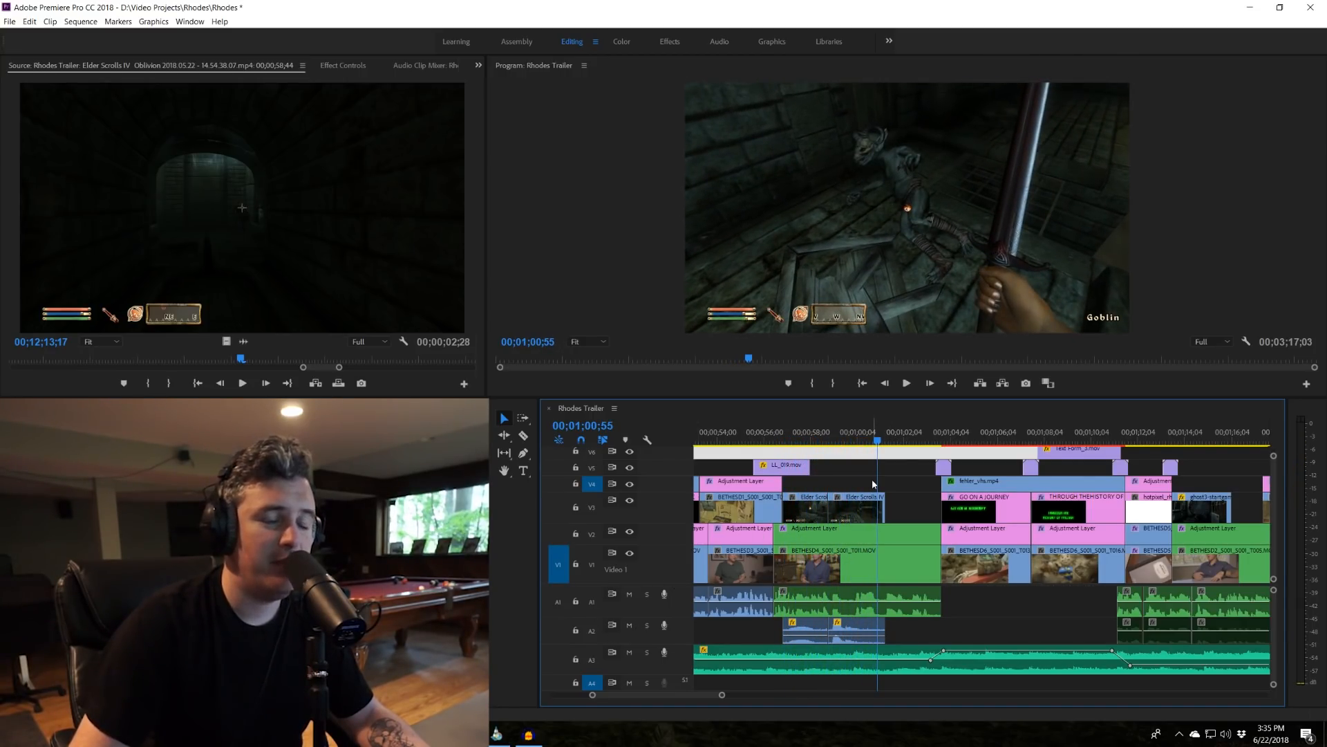
# Try trimming the end of the second Elder Scrolls IV Oblivion clip by about 1.5 seconds, play the cut, and undo the trim.
pyautogui.press('=')
pyautogui.press('=')
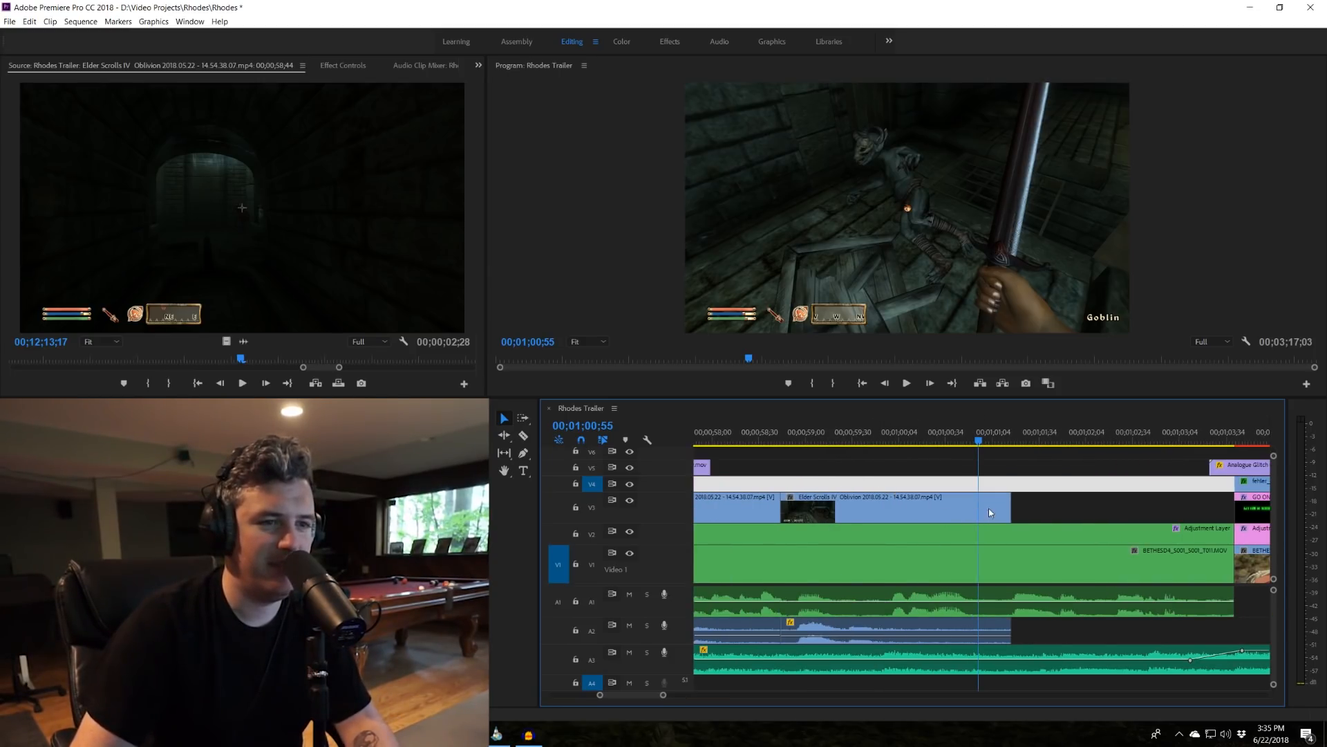
pyautogui.moveTo(1007, 504); pyautogui.dragTo(873, 504)
pyautogui.click(876, 434)
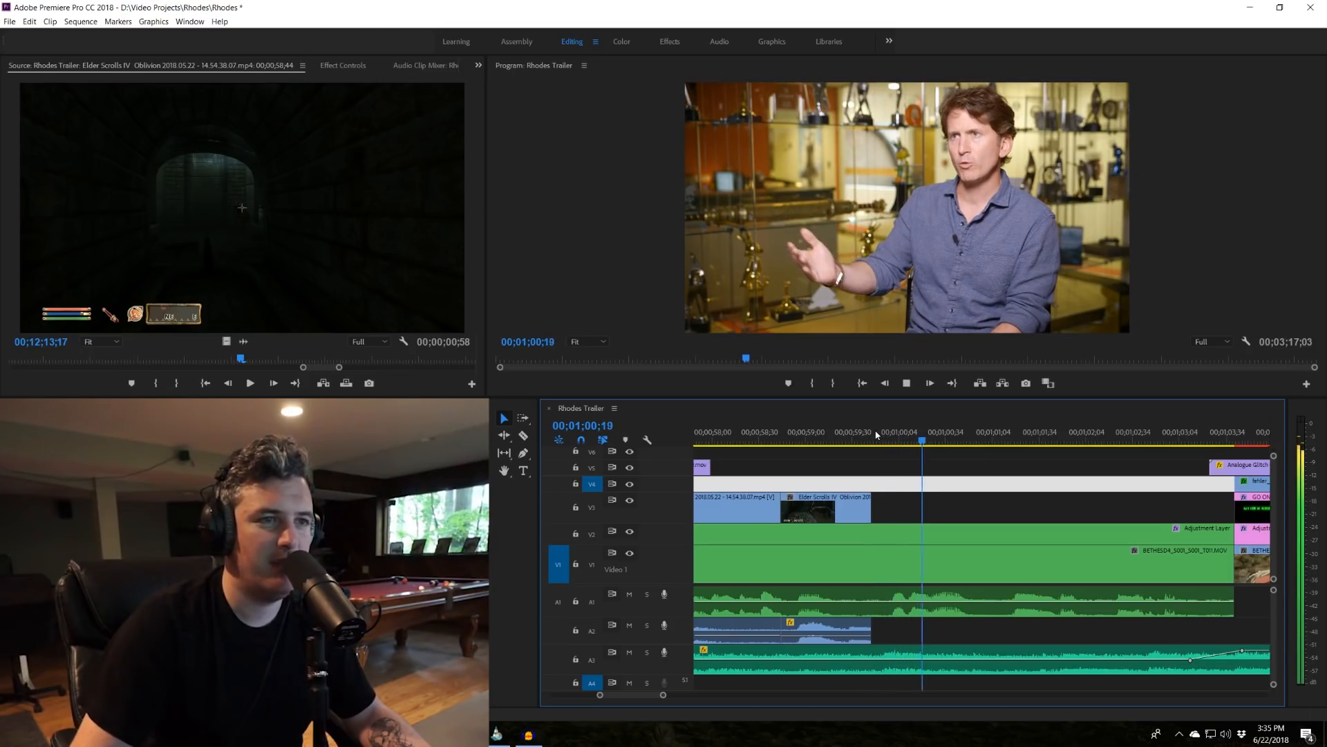
pyautogui.click(904, 437)
pyautogui.press('space')
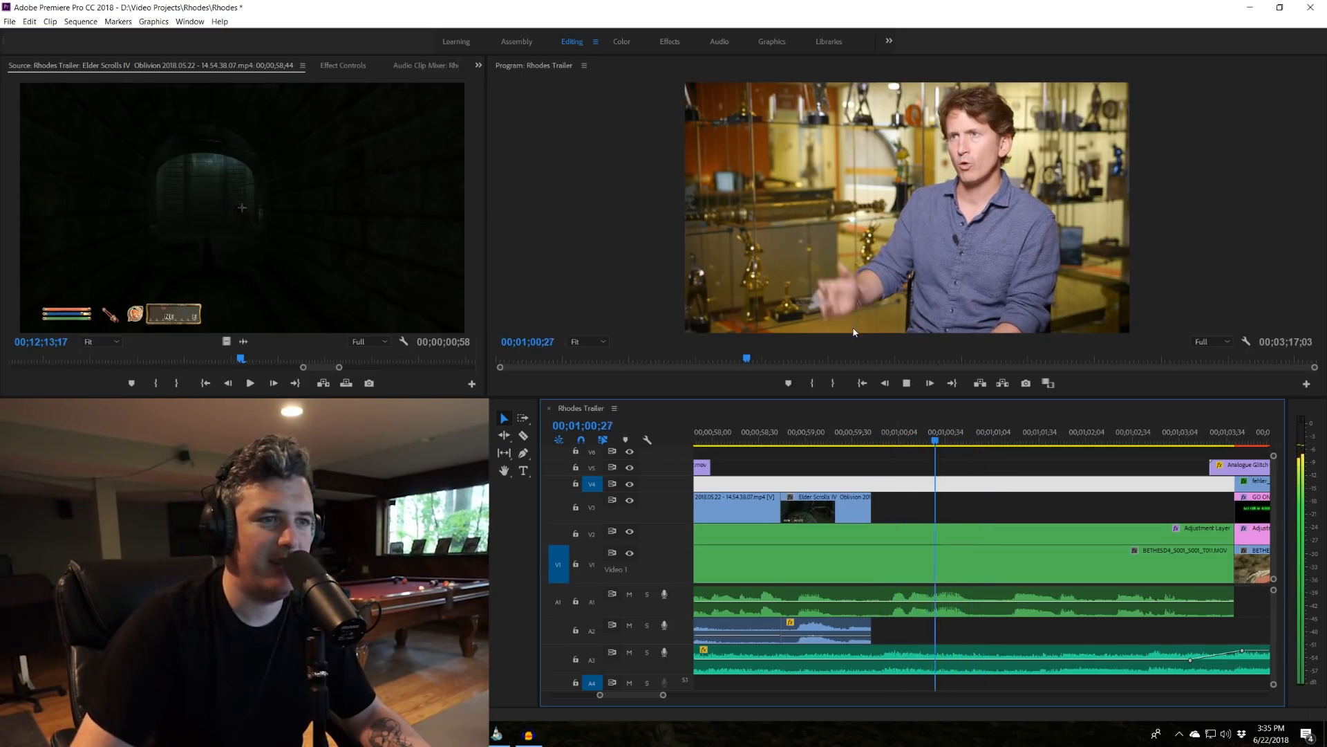
pyautogui.click(900, 436)
pyautogui.press('space')
pyautogui.hotkey('ctrl', 'z')
# Replay the full-length second Oblivion clip around 00;01;00 to check the goblin's fall against the interview.
pyautogui.moveTo(925, 437); pyautogui.dragTo(903, 438)
pyautogui.press('space')
pyautogui.press('space')
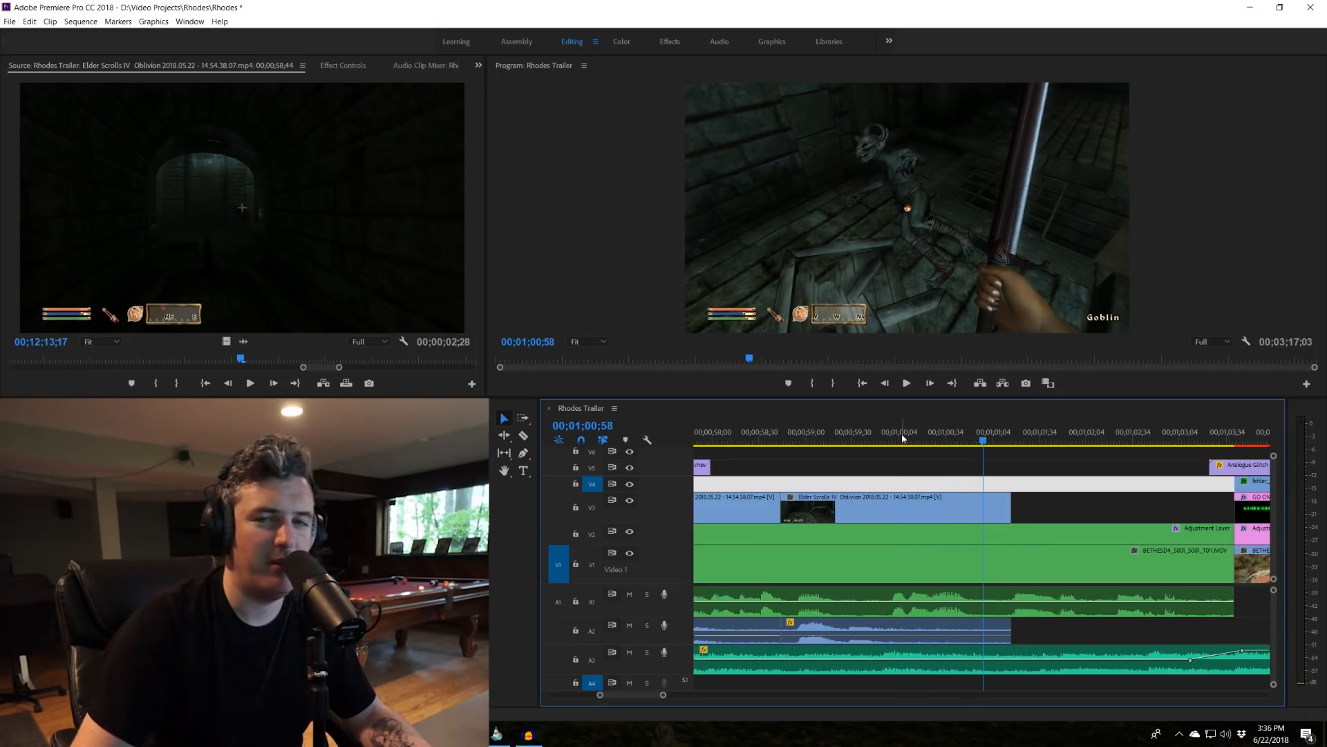
pyautogui.click(883, 437)
pyautogui.press('space')
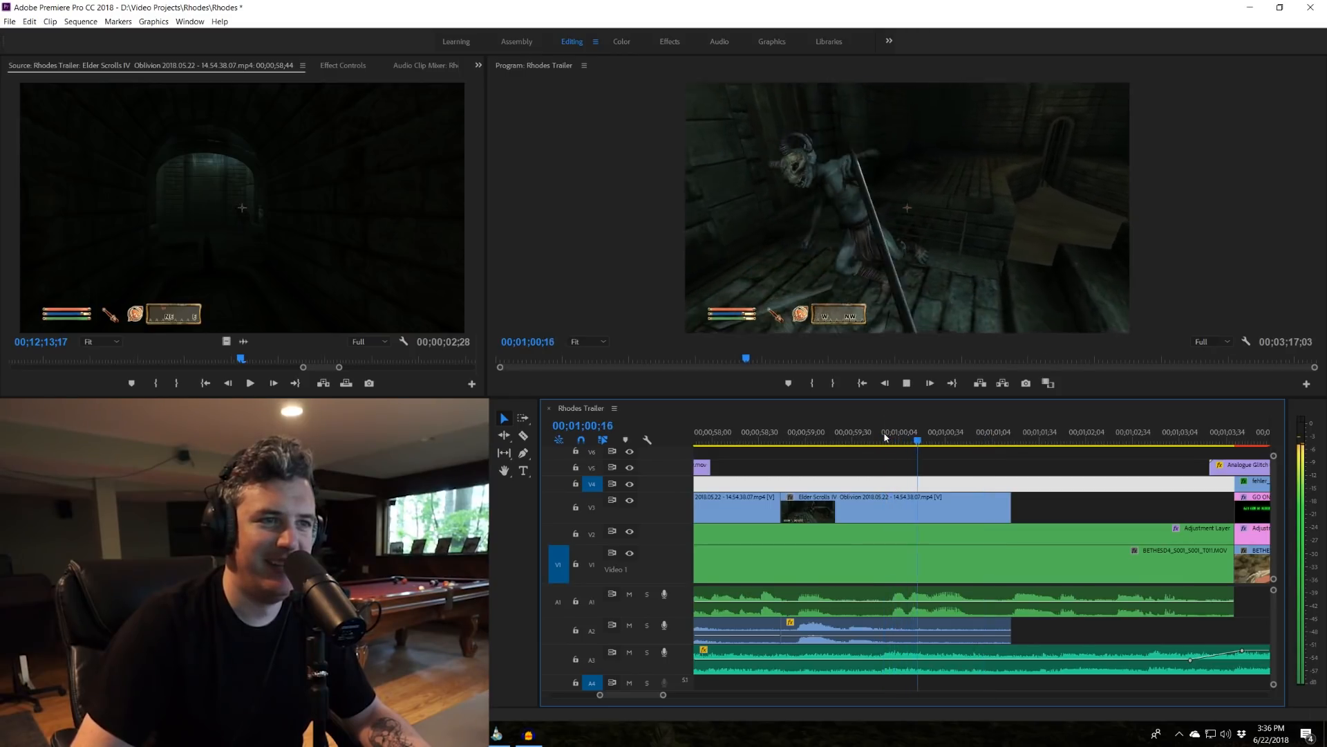
pyautogui.press('space')
pyautogui.press('-')
pyautogui.press('-')
pyautogui.press('-')
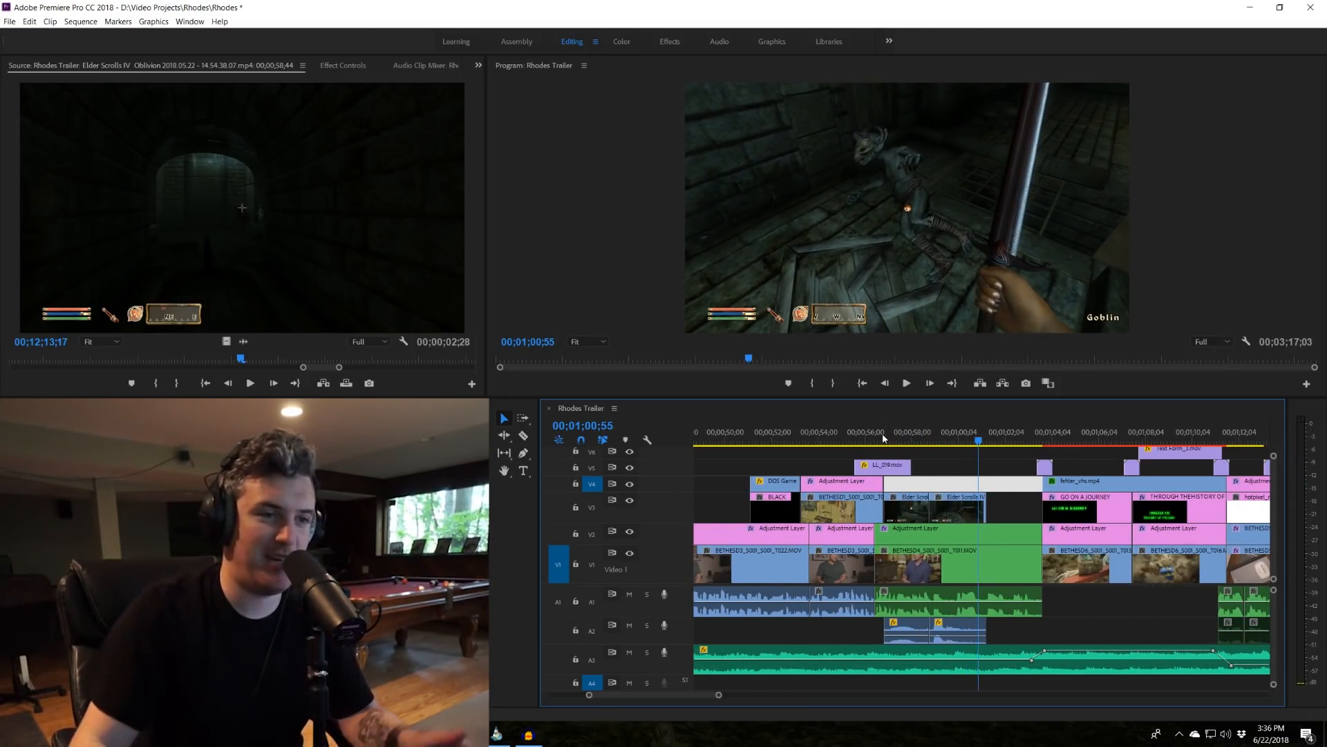
# Compare the timing of the goblin's fall with the interview's A1 speech waveform between 00;00;59;49 and 00;01;00;50.
pyautogui.moveTo(938, 441); pyautogui.dragTo(960, 442)
pyautogui.press('=')
pyautogui.press('=')
pyautogui.press('=')
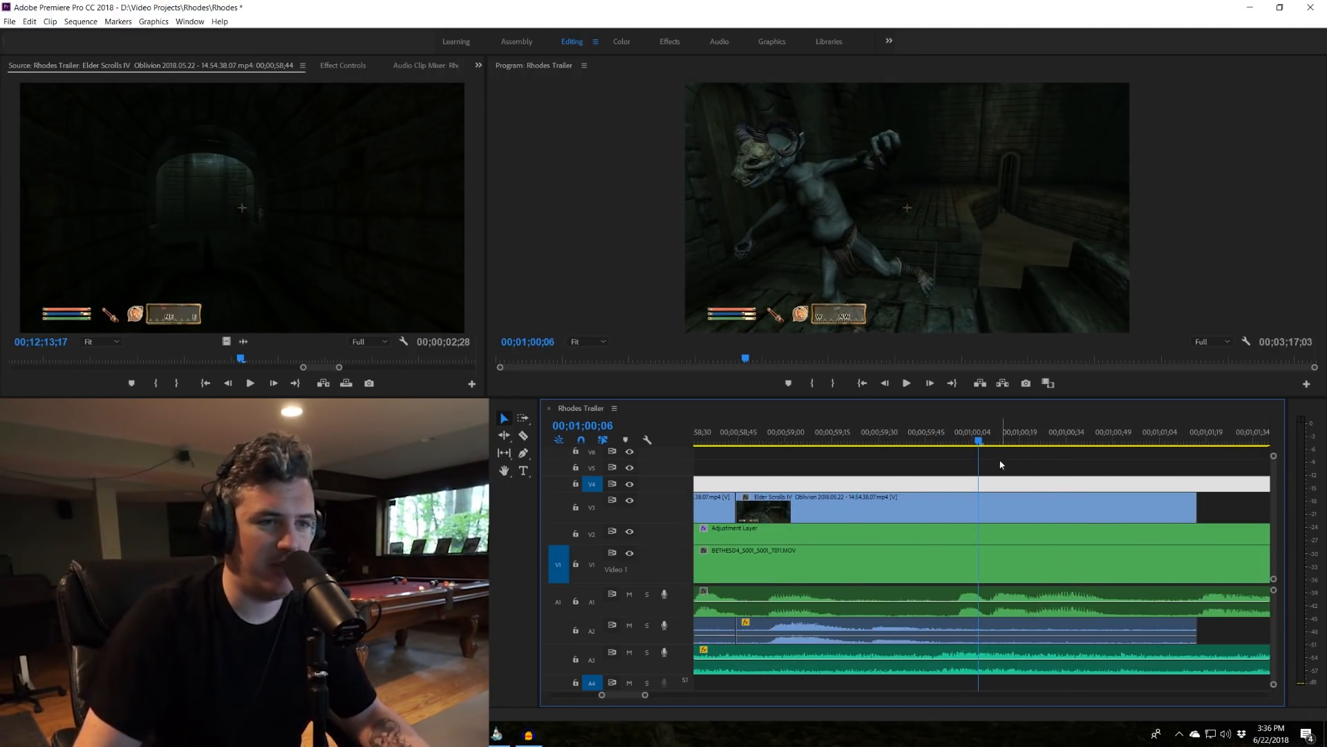
pyautogui.press('space')
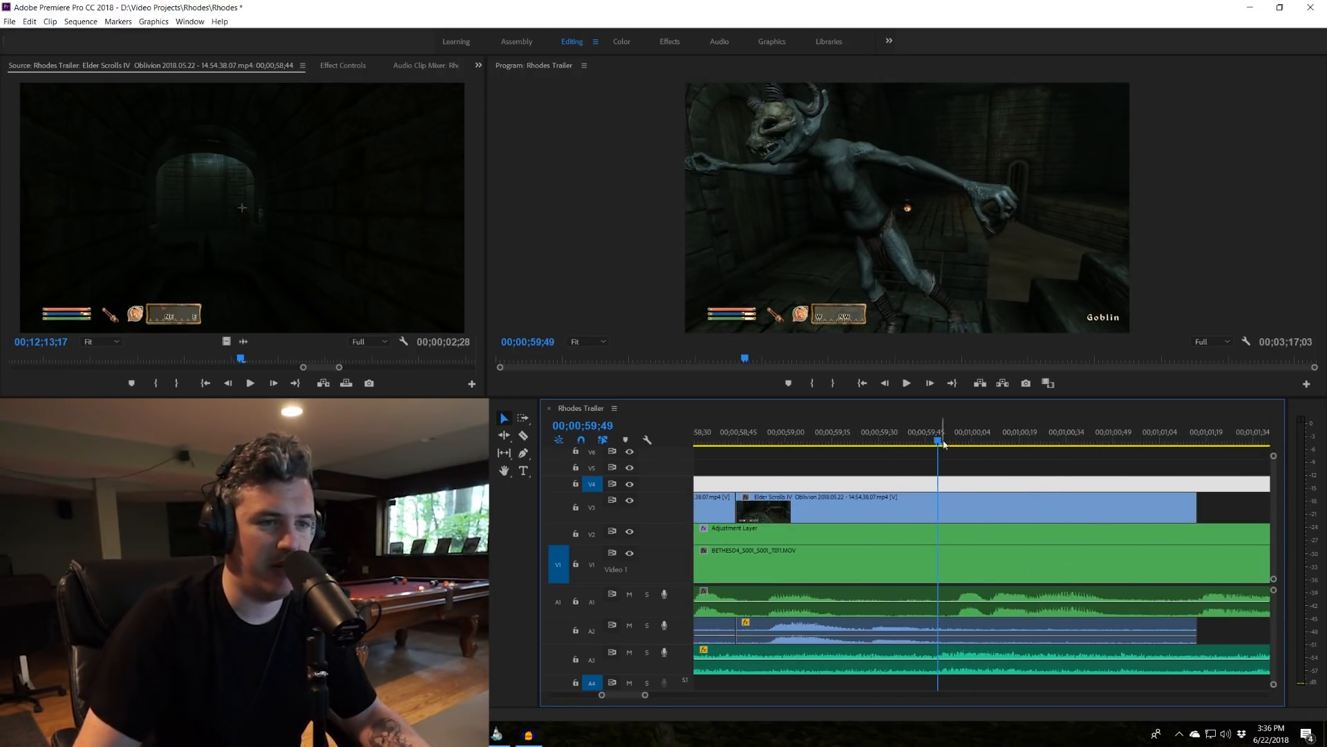
pyautogui.keyDown('ctrl'); pyautogui.click(1077, 603); pyautogui.keyUp('ctrl')
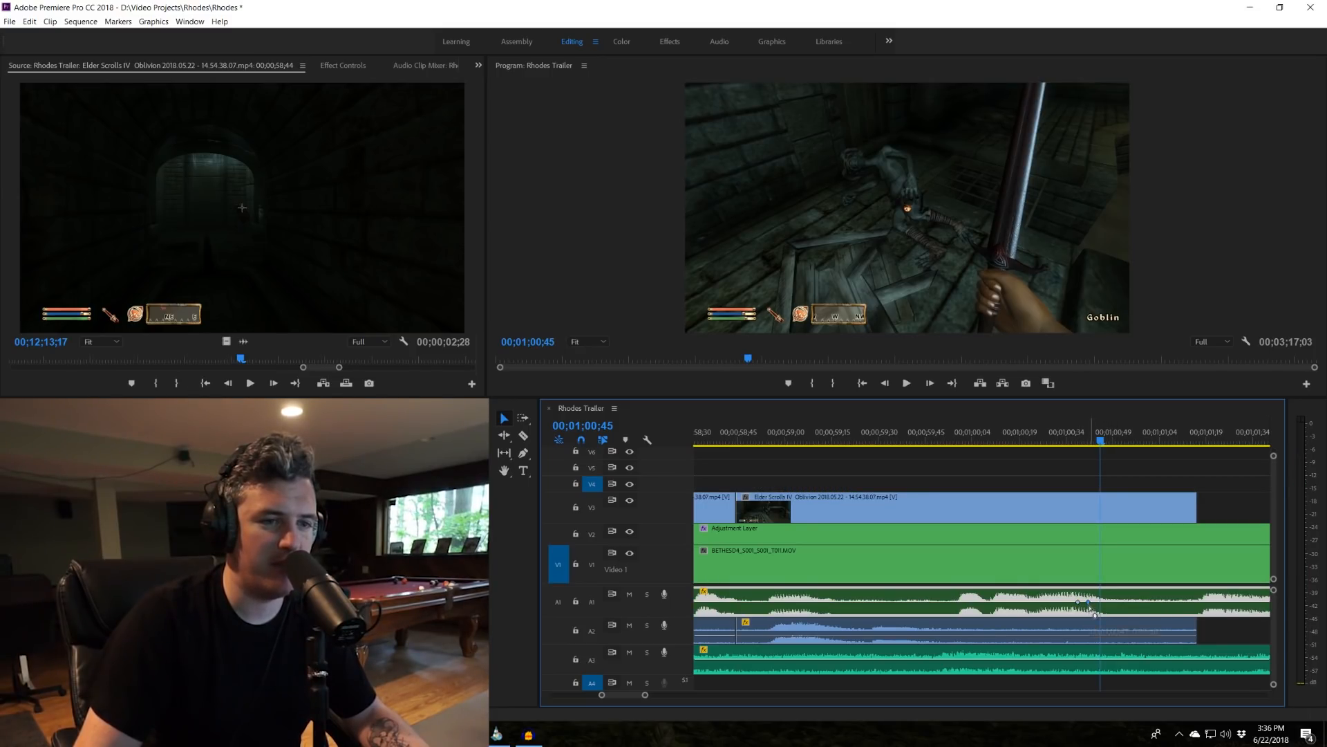
pyautogui.click(1051, 432)
pyautogui.press('space')
pyautogui.click(1040, 440)
pyautogui.press('space')
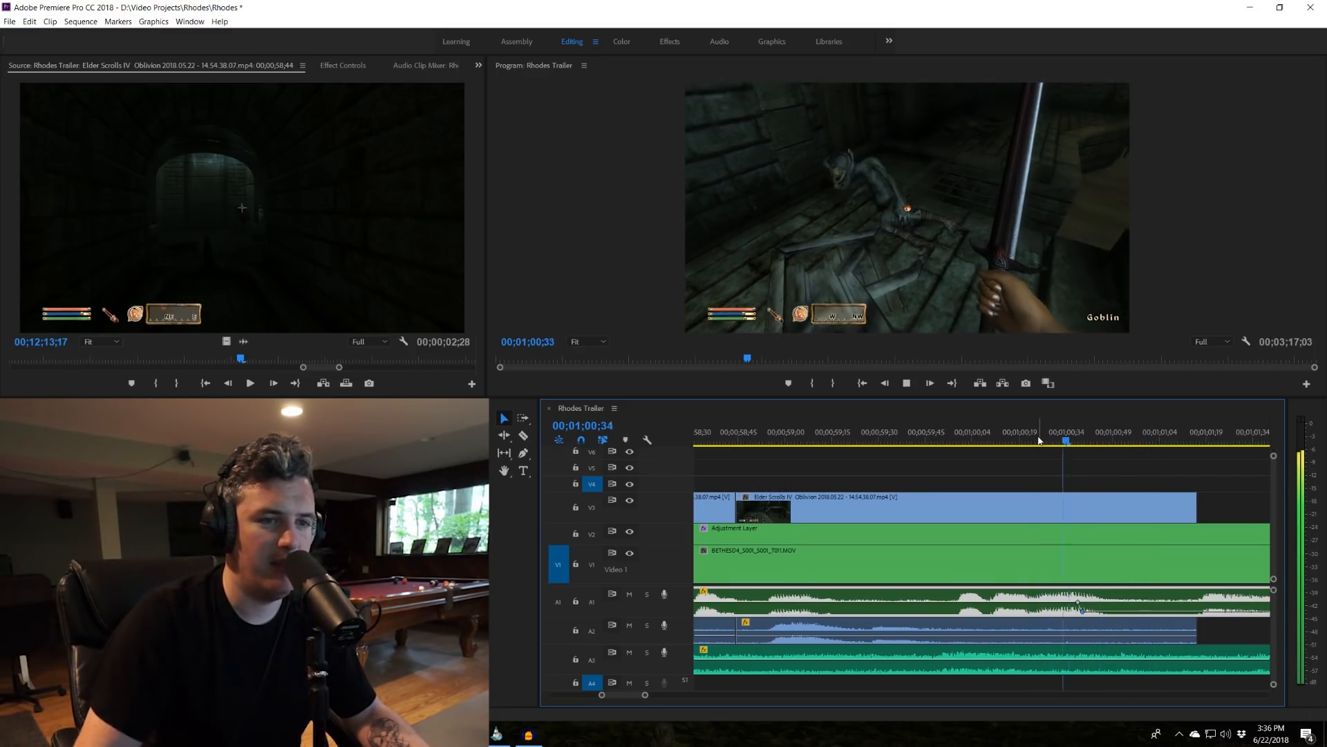
pyautogui.press('space')
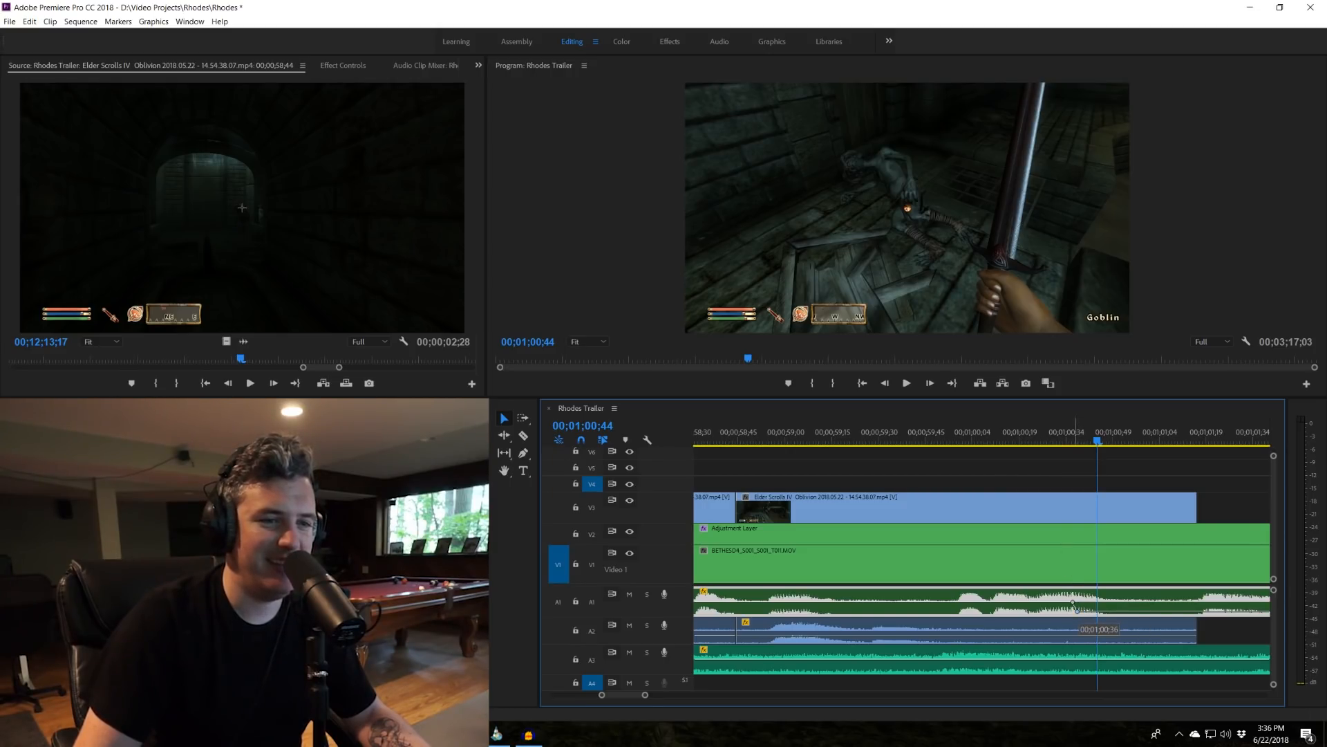
pyautogui.click(994, 440)
pyautogui.press('space')
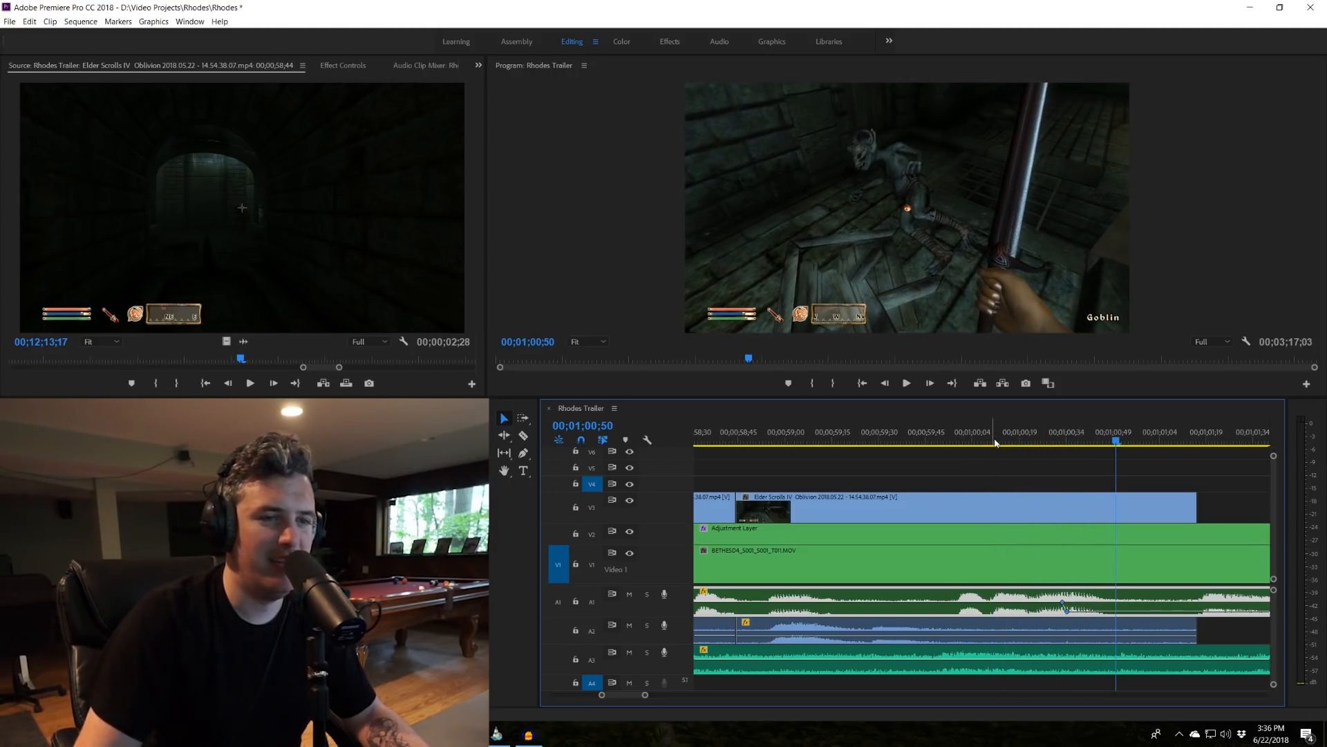
# Play the end of the interview clip and examine the glitch transition into the GO ON A JOURNEY title around 00;01;03;38.
pyautogui.press('-')
pyautogui.press('-')
pyautogui.press('-')
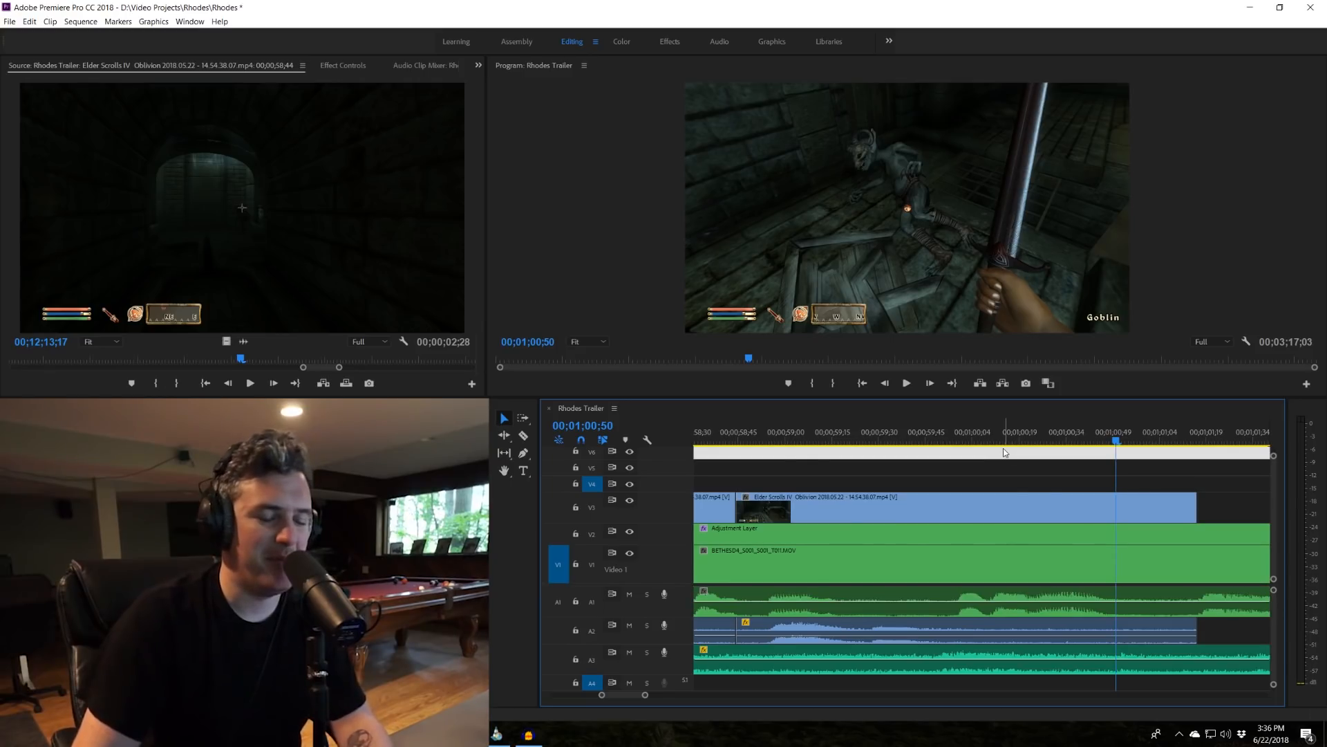
pyautogui.scroll(-3, 951, 446)
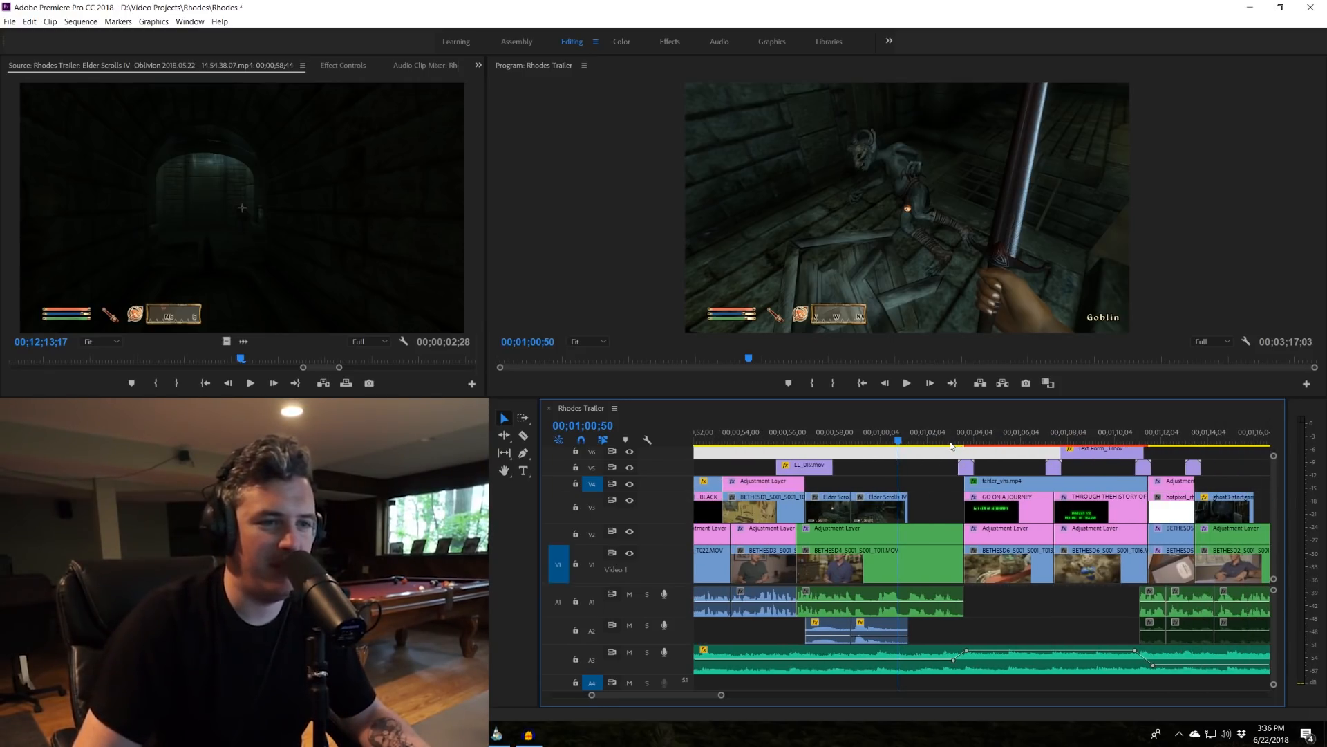
pyautogui.click(941, 434)
pyautogui.press('space')
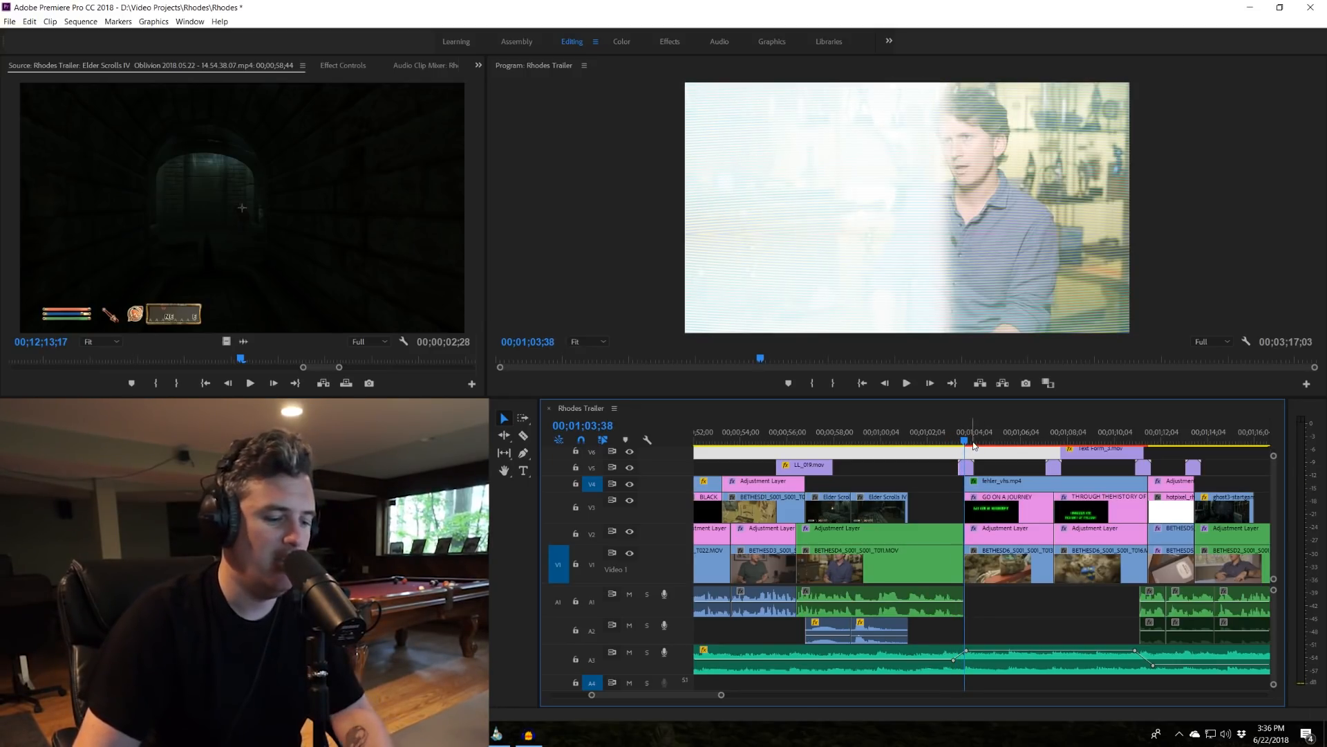
pyautogui.press('=')
pyautogui.press('=')
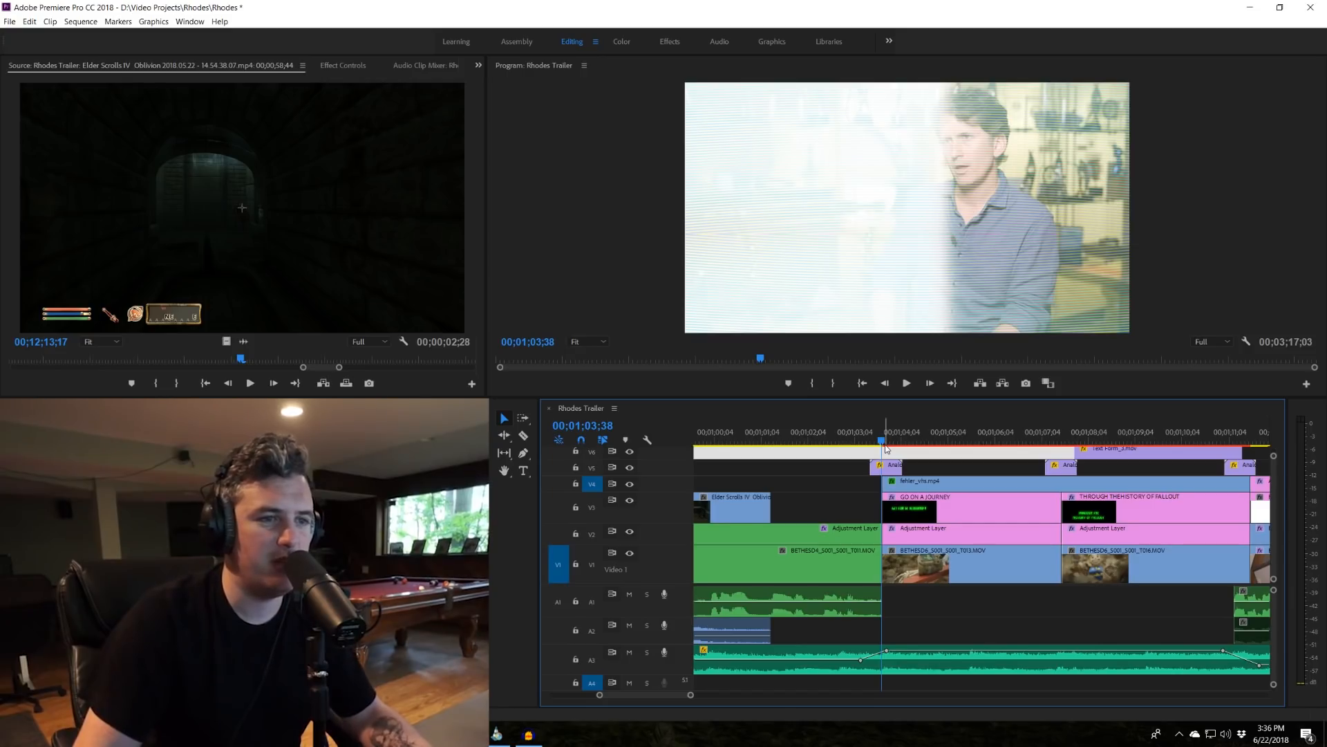
pyautogui.press('space')
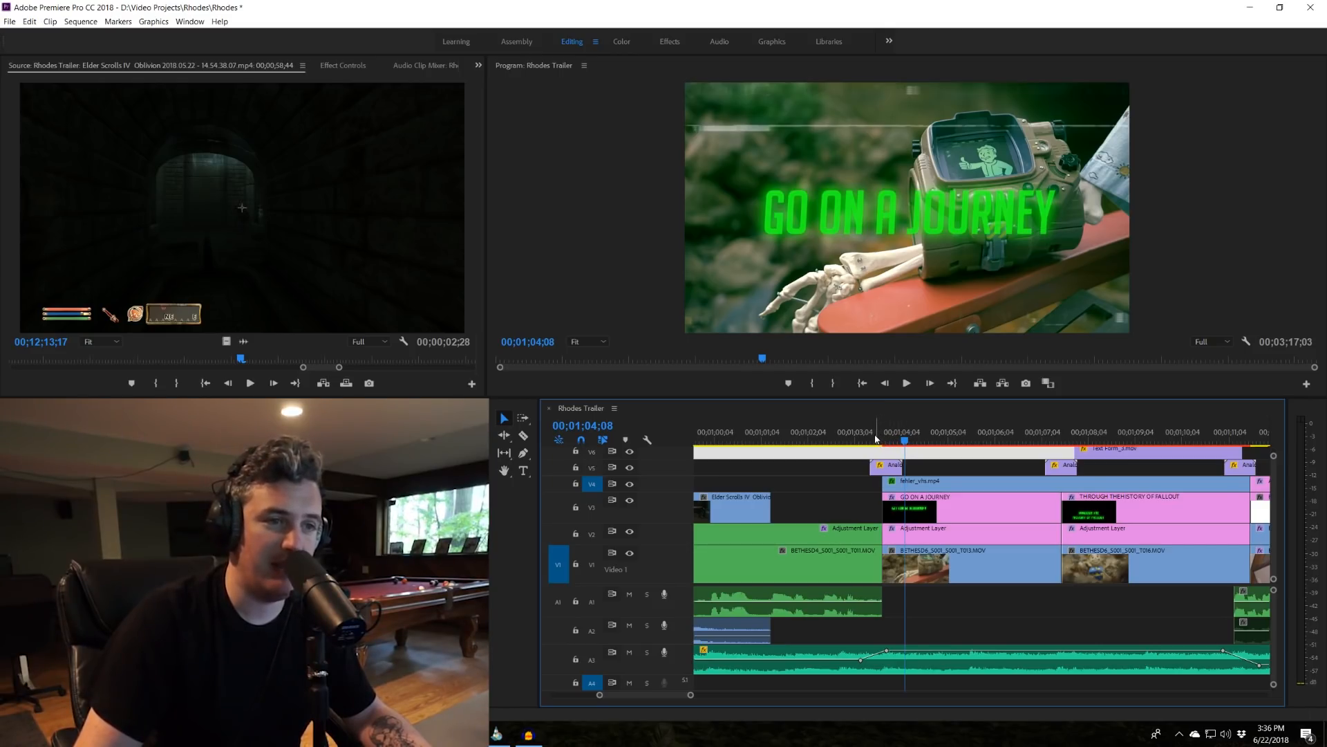
pyautogui.moveTo(875, 437); pyautogui.dragTo(858, 435)
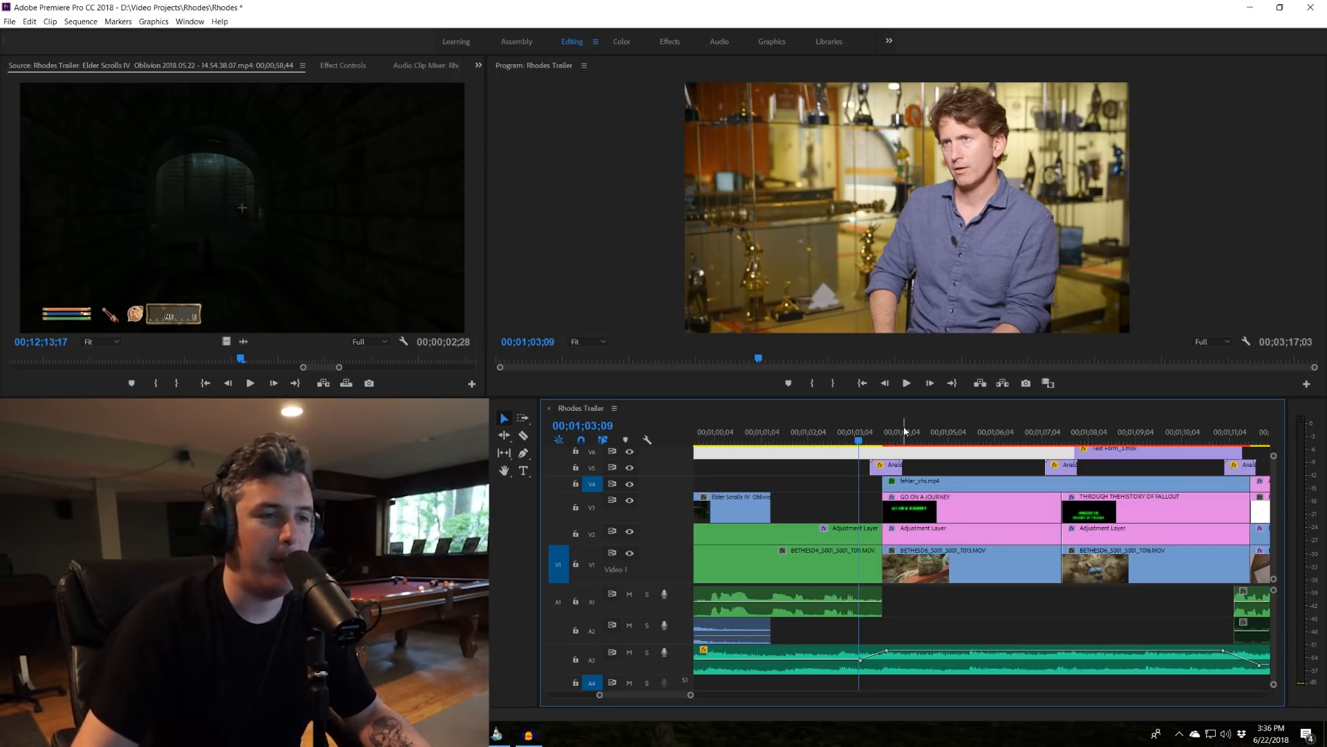
# Play the trailer from 00;01;03;09 through the start of the GO ON A JOURNEY title sequence.
pyautogui.press('-')
pyautogui.press('-')
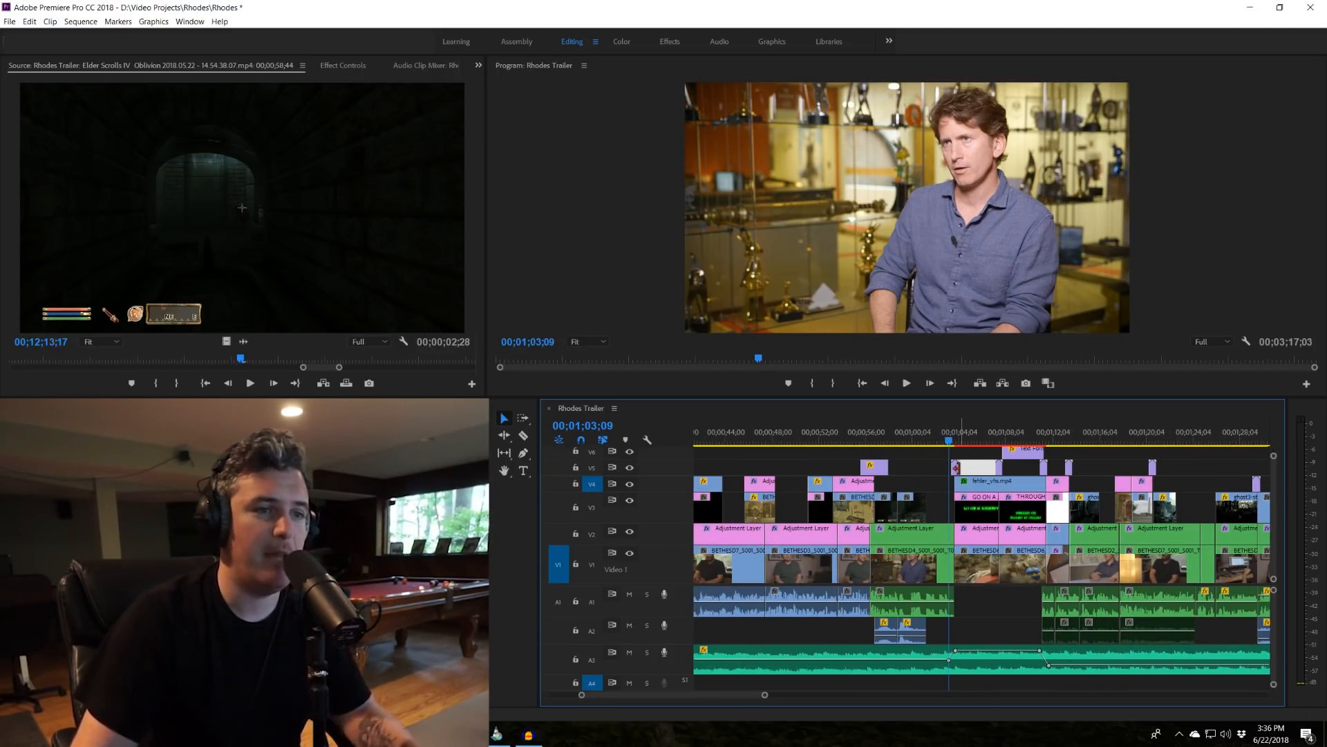
pyautogui.click(974, 457)
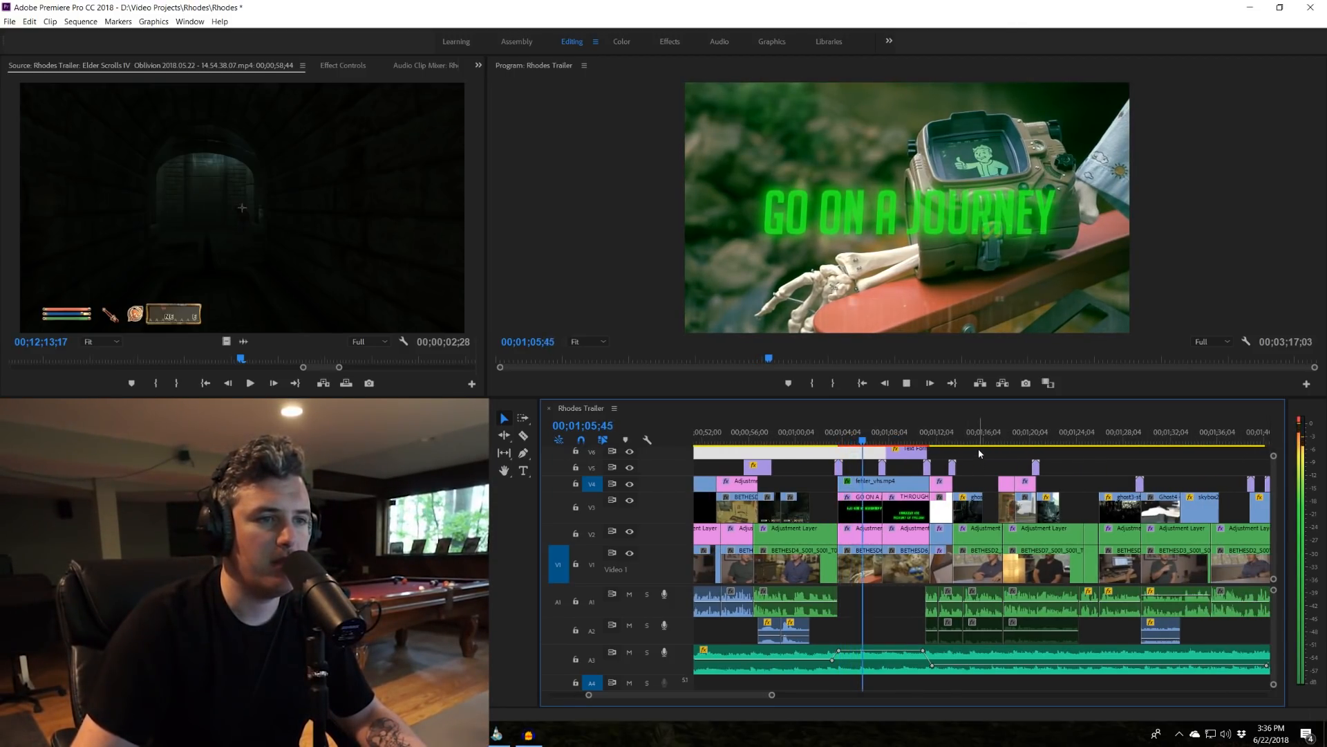
pyautogui.press('space')
# Set the program preview's playback resolution to 1/4 and play the GO ON A JOURNEY title from 00;01;05;38.
pyautogui.click(1212, 342)
pyautogui.click(1209, 381)
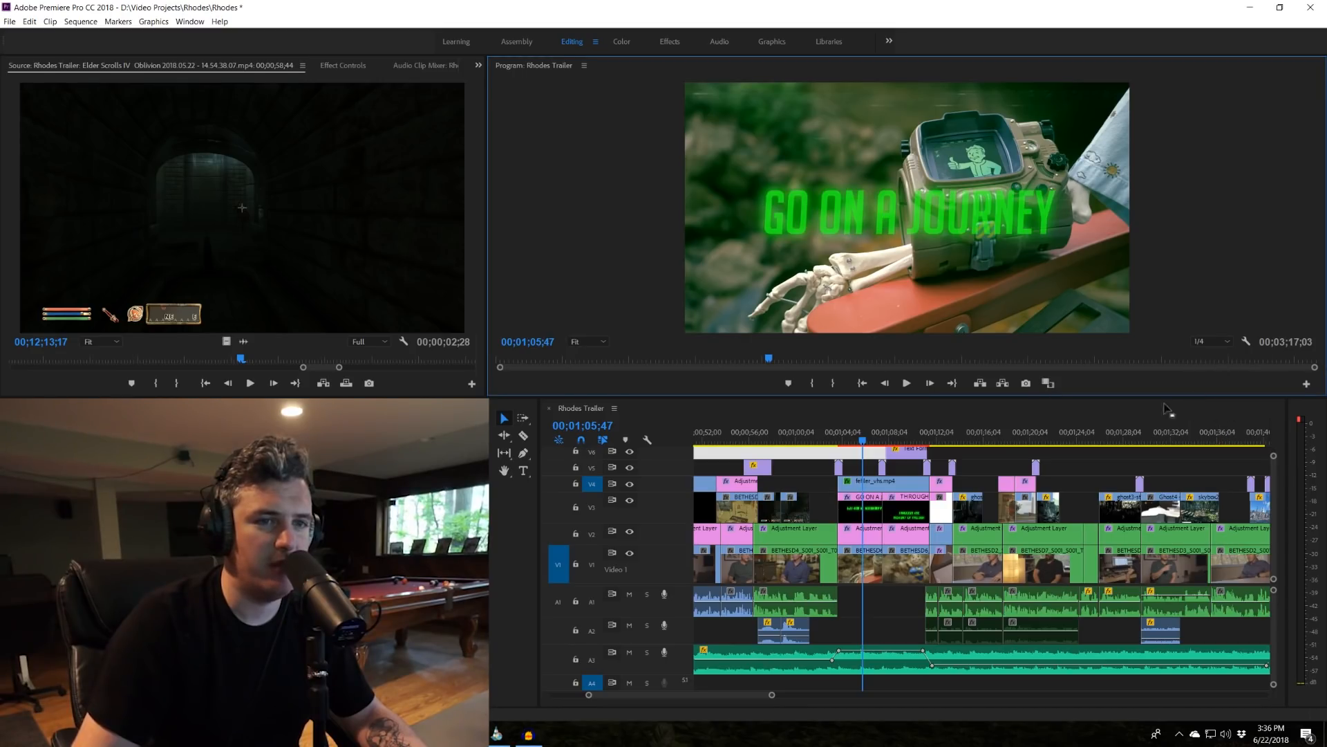
pyautogui.click(860, 441)
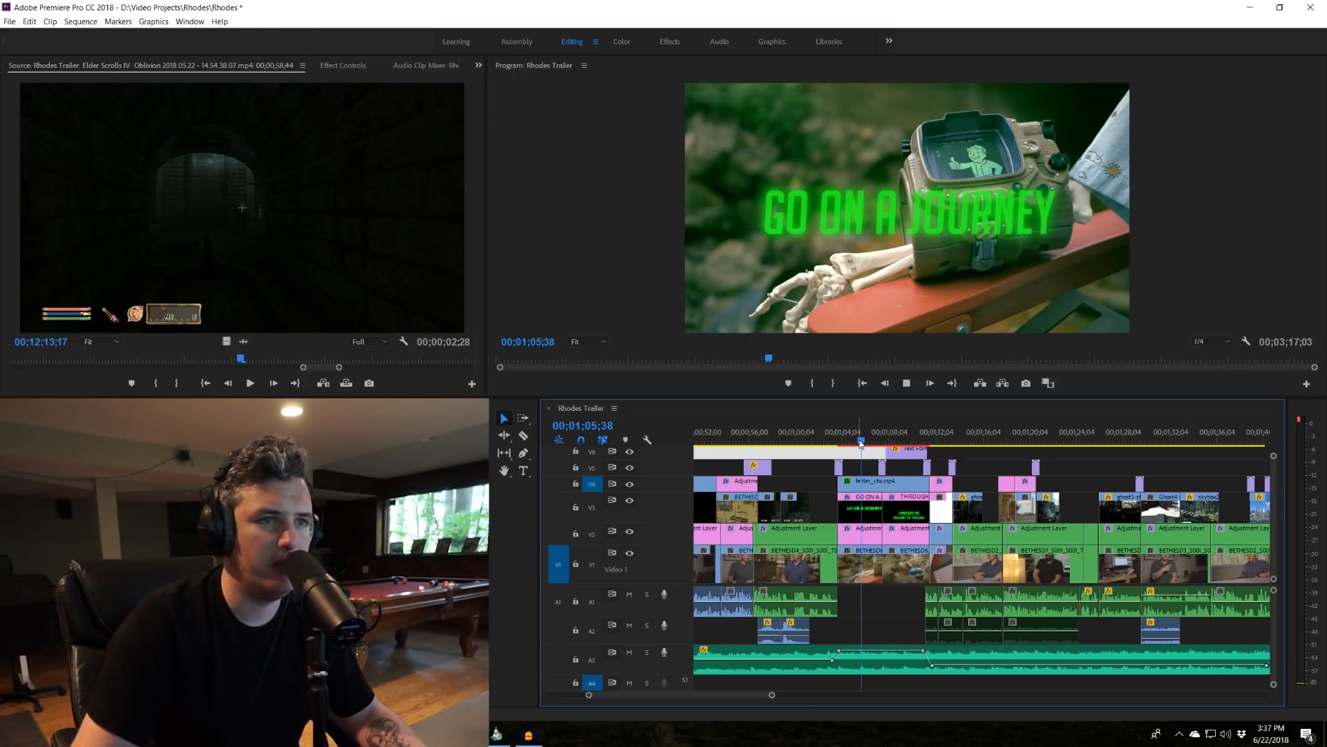
pyautogui.press('space')
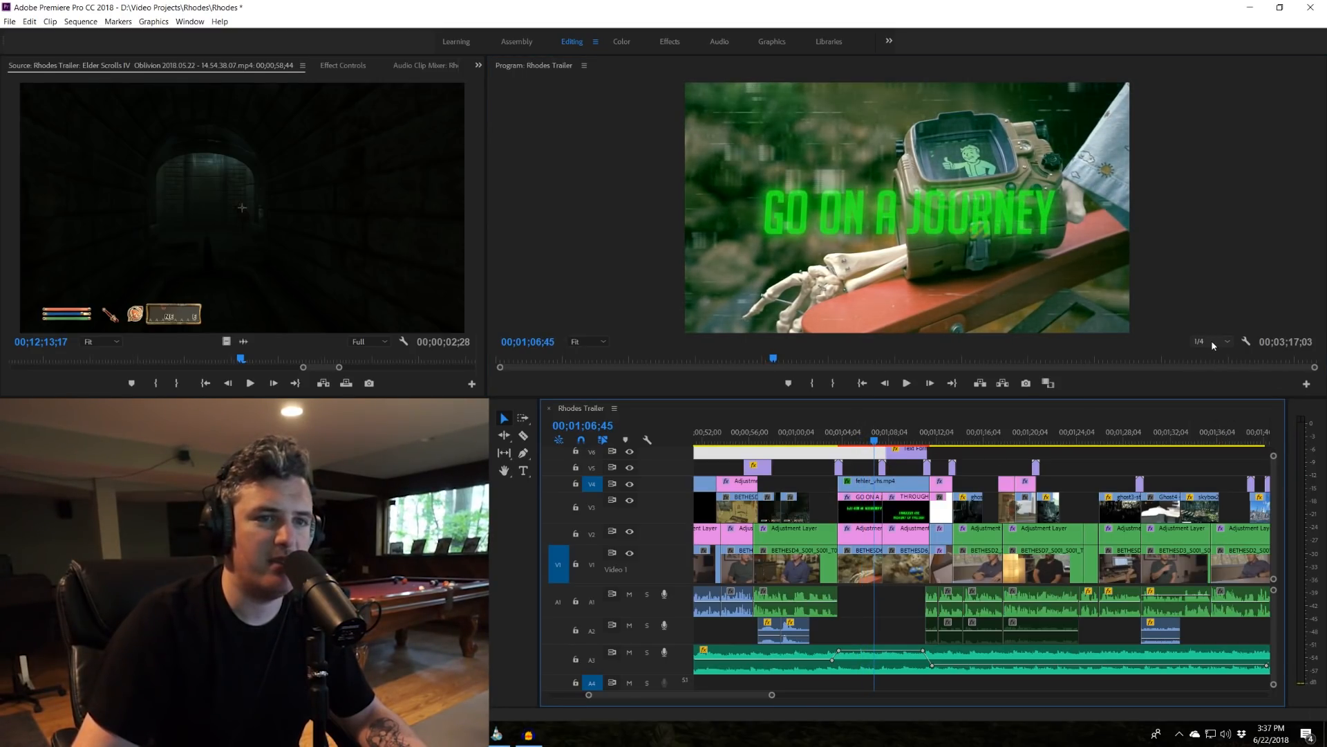
# Play the trailer from 00;01;06;45 to about 00;01;17;33 and scrub back to the GO ON A JOURNEY transition at 00;01;03;41.
pyautogui.click(1090, 316)
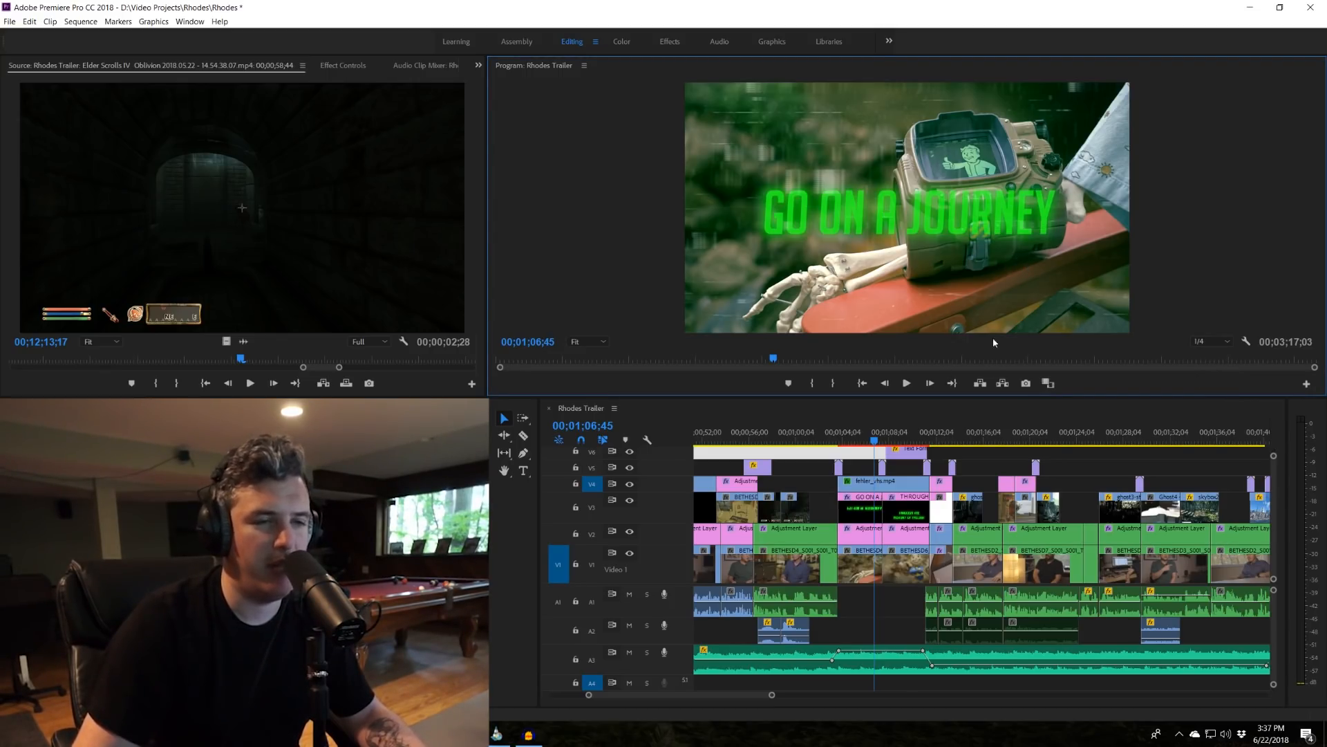
pyautogui.click(866, 466)
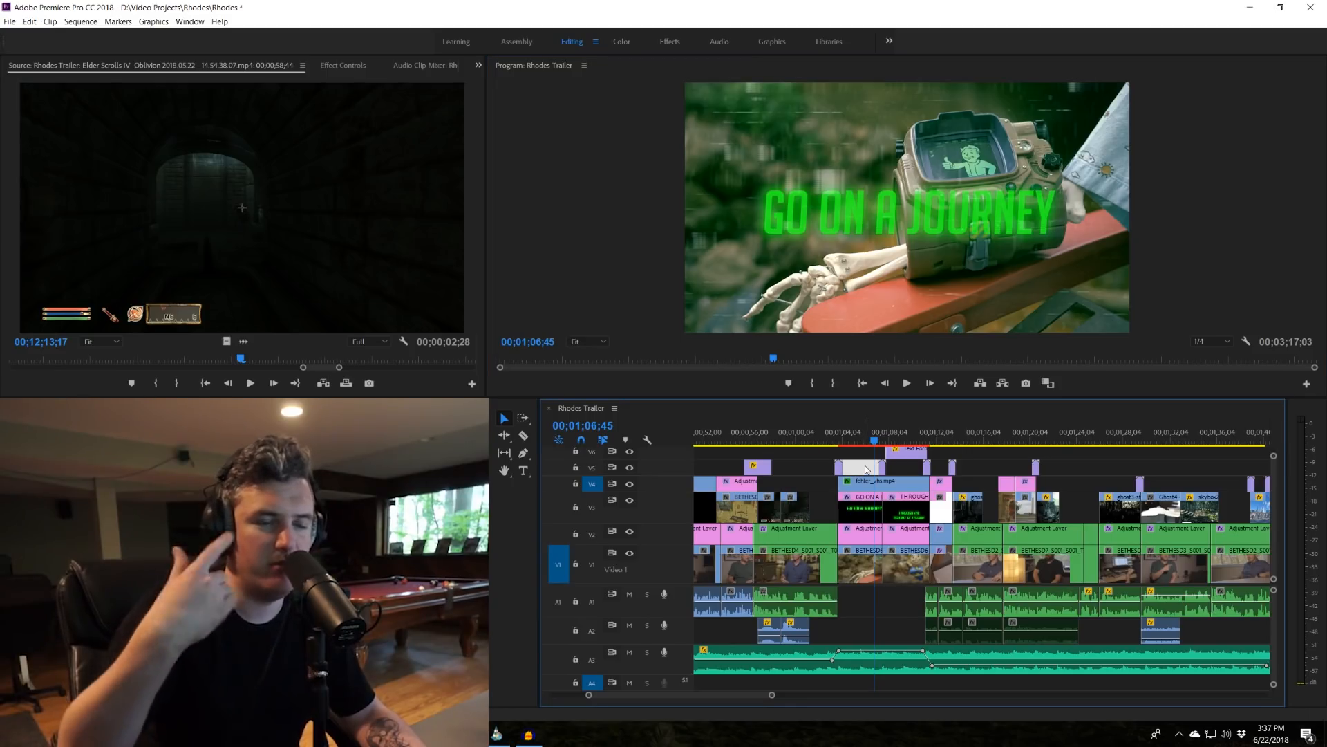
pyautogui.press('space')
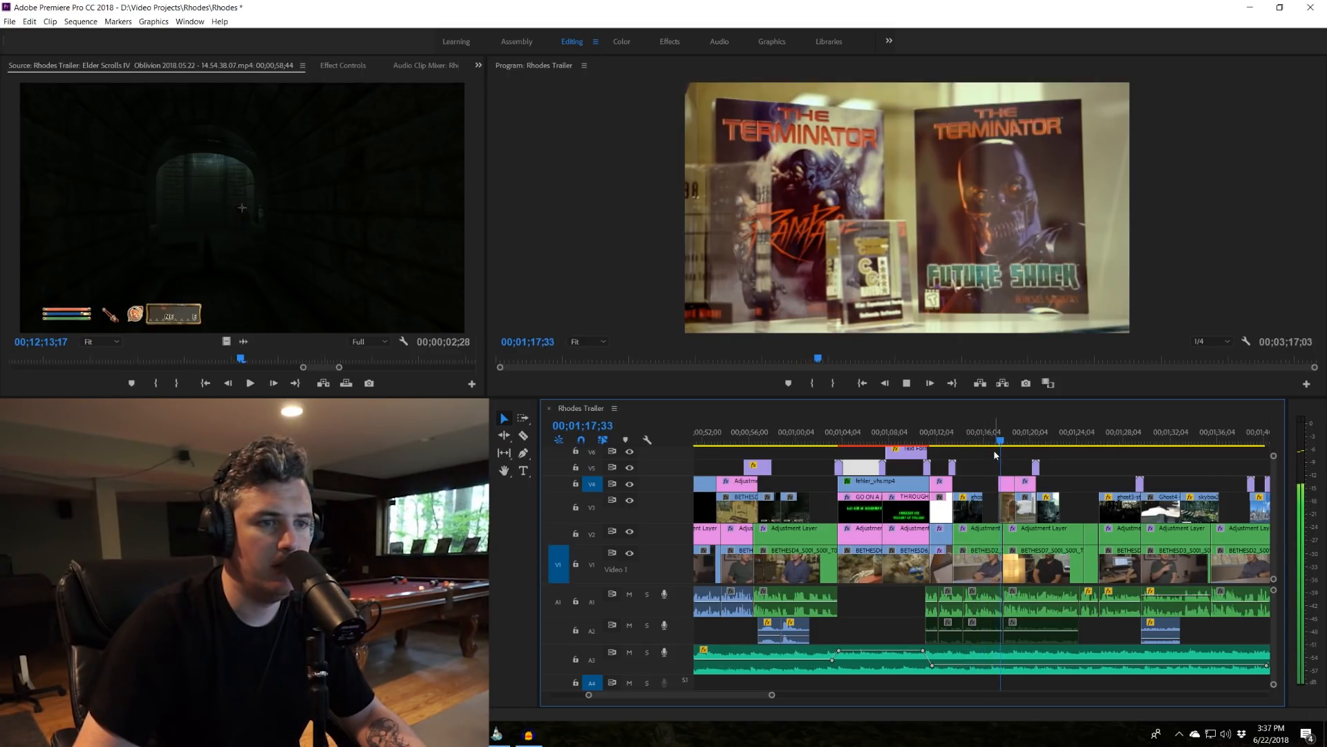
pyautogui.click(937, 435)
pyautogui.moveTo(938, 434); pyautogui.dragTo(842, 434)
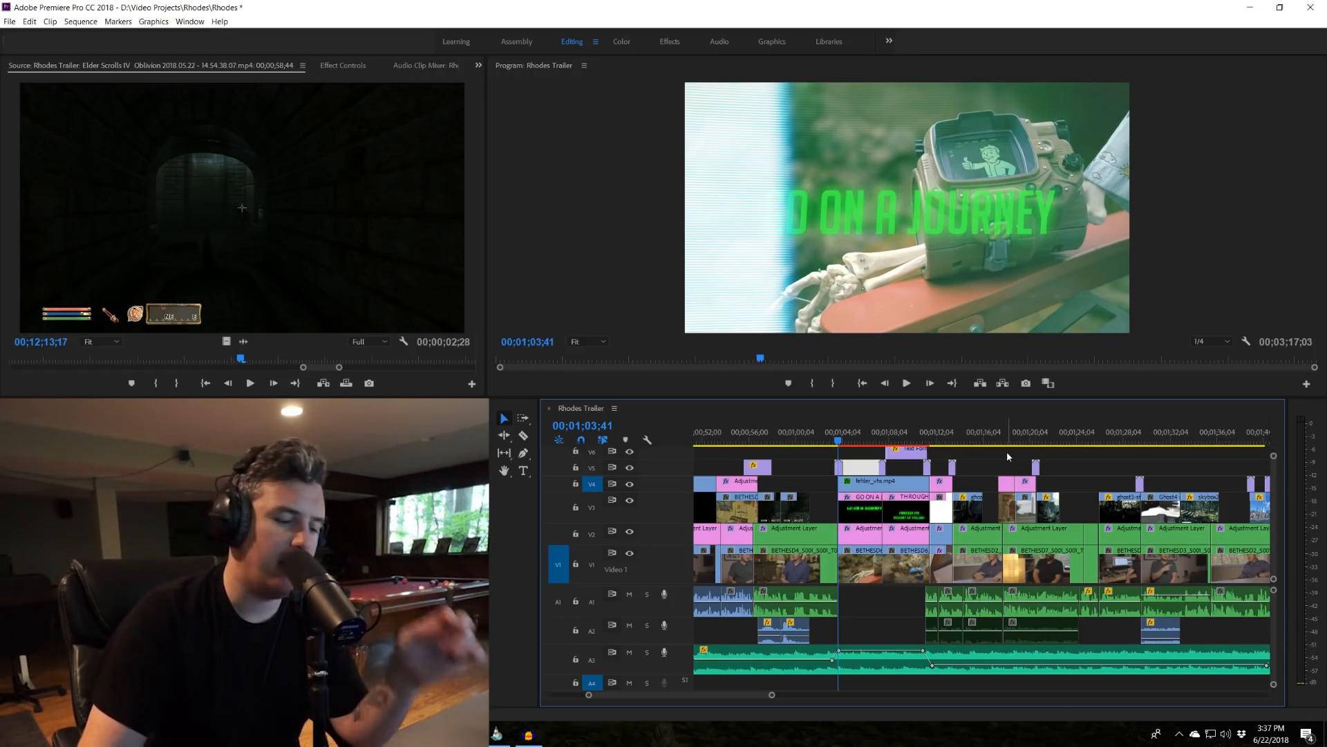
# Preview the GO ON A JOURNEY title at 00;01;05;02 with the program playback resolution set to Full.
pyautogui.press('=')
pyautogui.scroll(-2, 1007, 472)
pyautogui.click(1171, 455)
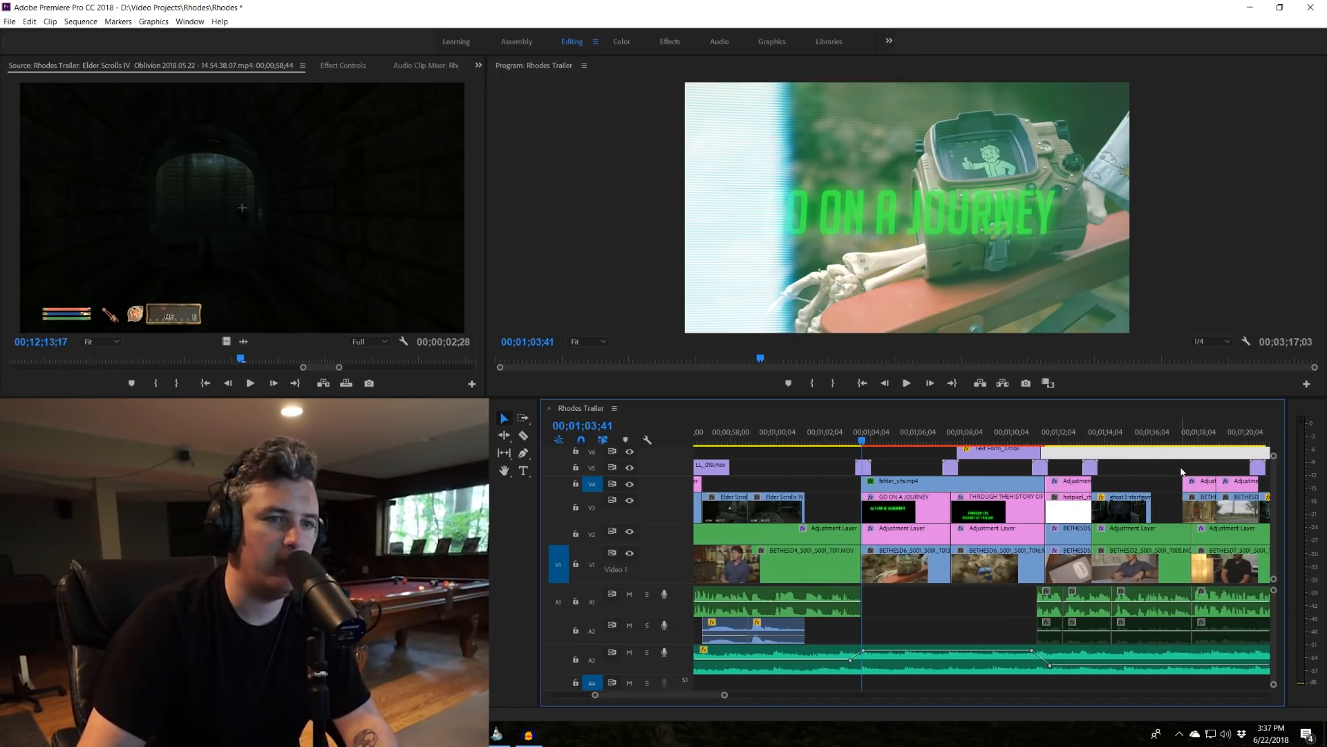
pyautogui.click(1179, 468)
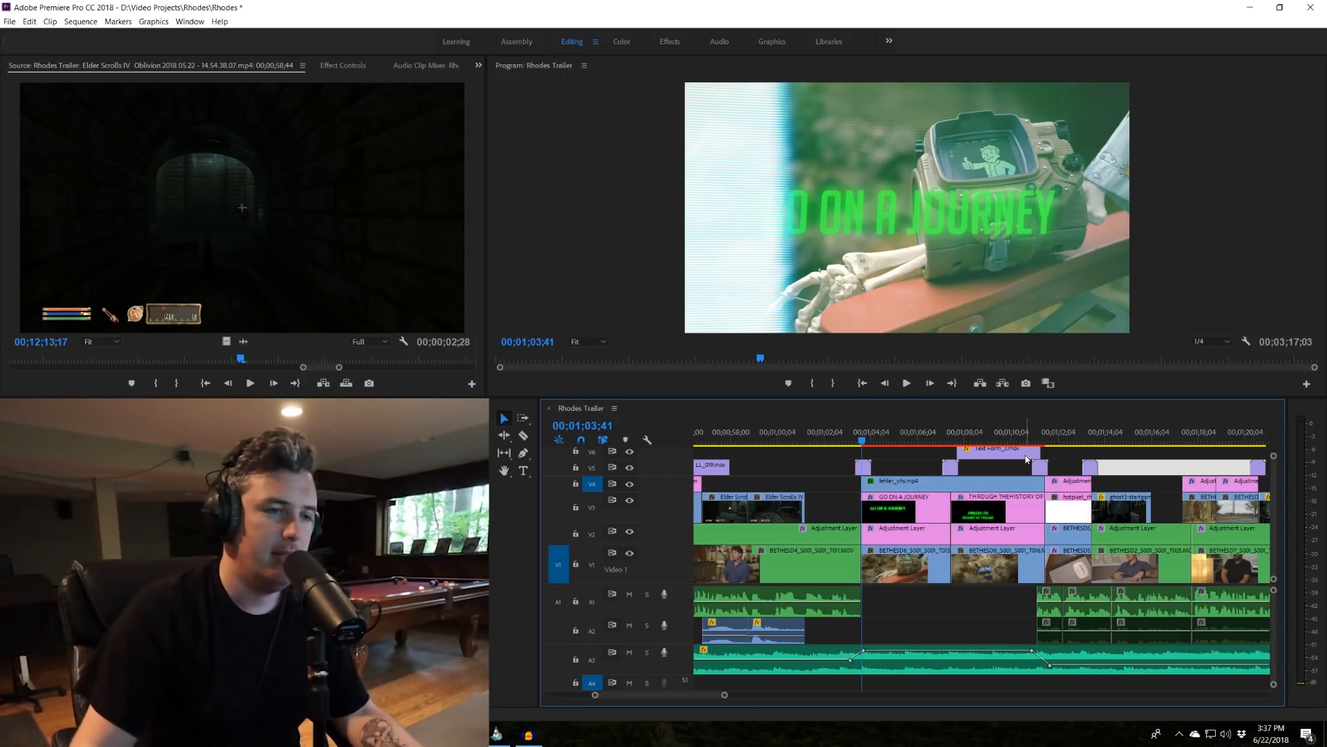
pyautogui.scroll(-2, 831, 433)
pyautogui.moveTo(828, 440); pyautogui.dragTo(857, 447)
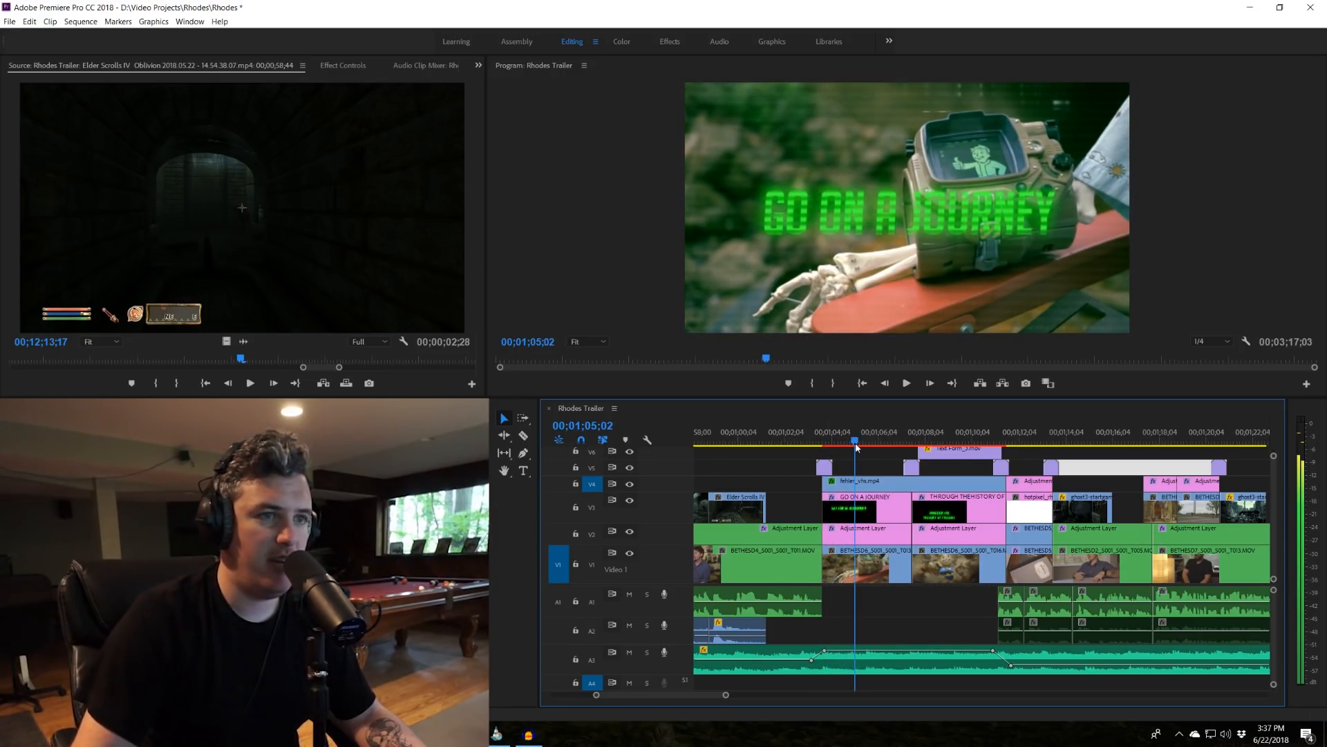
pyautogui.click(1203, 343)
pyautogui.click(1207, 353)
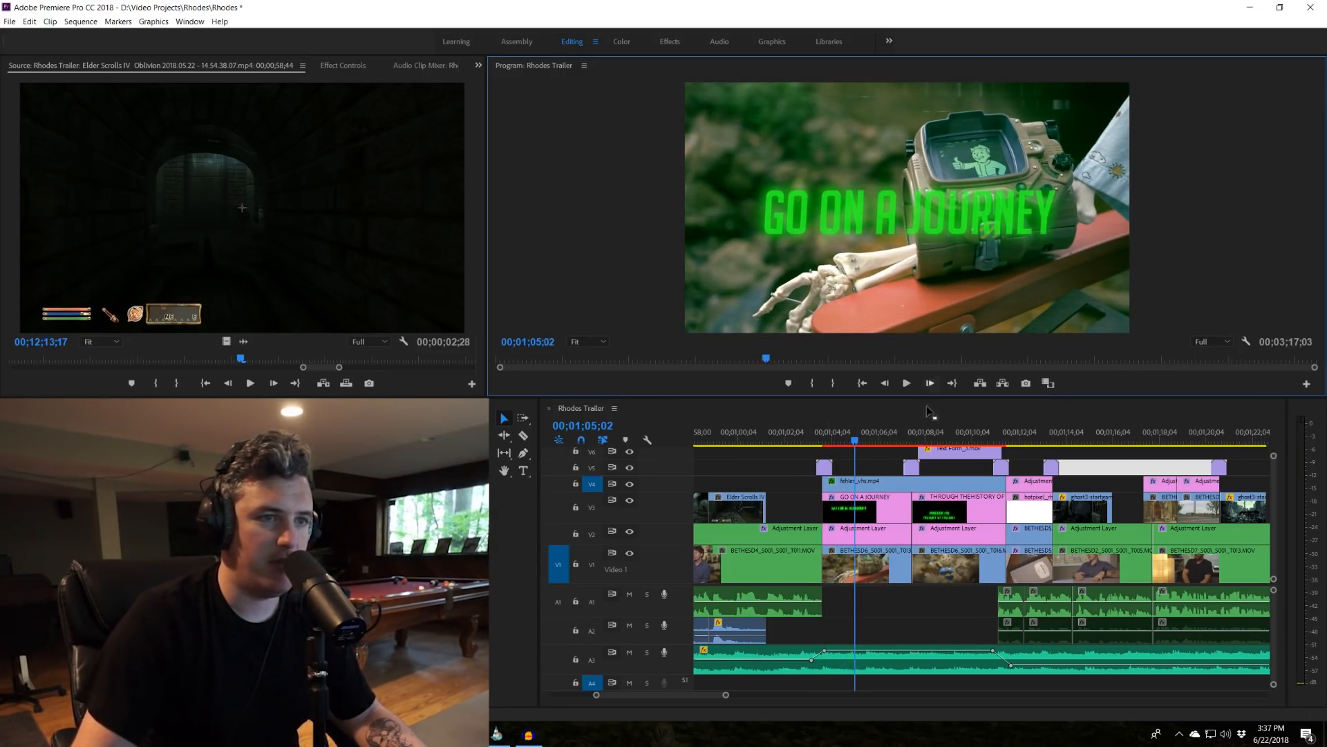
# Examine the fehler_vhs.mp4 overlay's opacity, blend mode and uni.Holomatrix II effect, collapsing the effect's parameters.
pyautogui.click(820, 483)
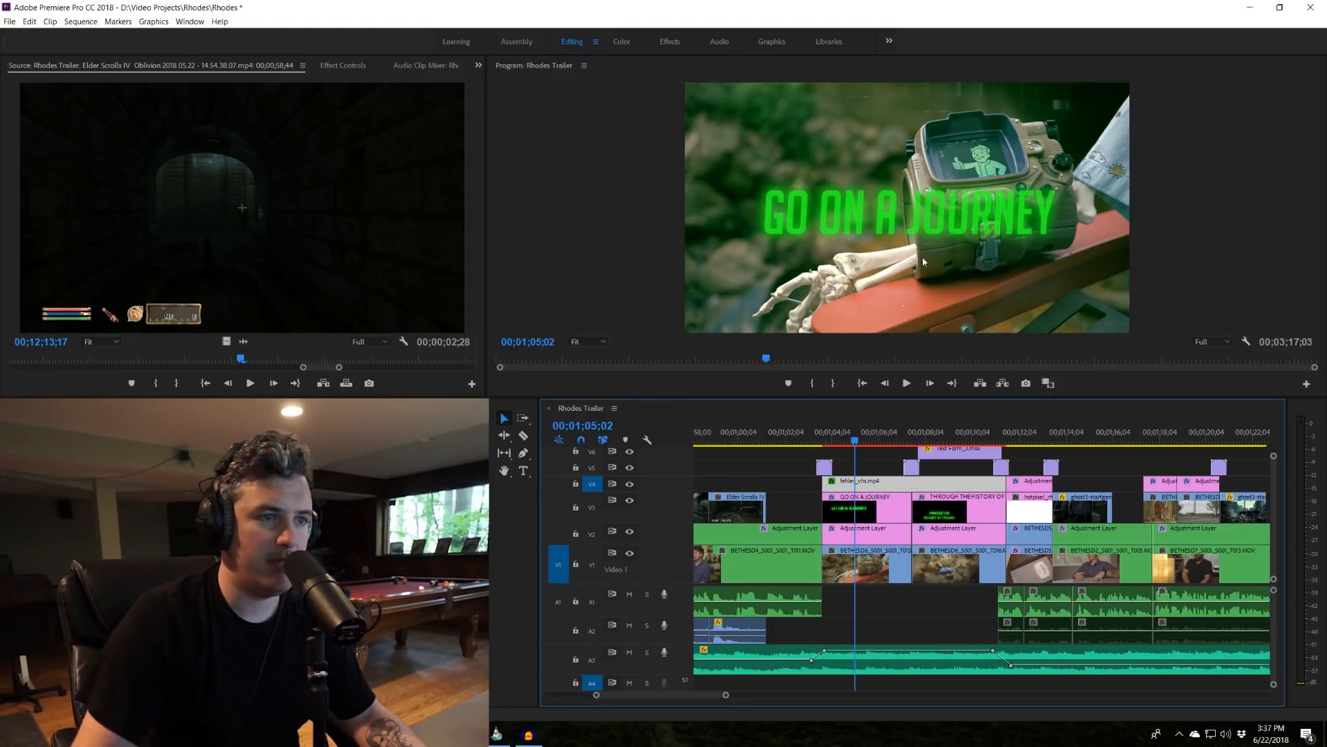
pyautogui.click(342, 66)
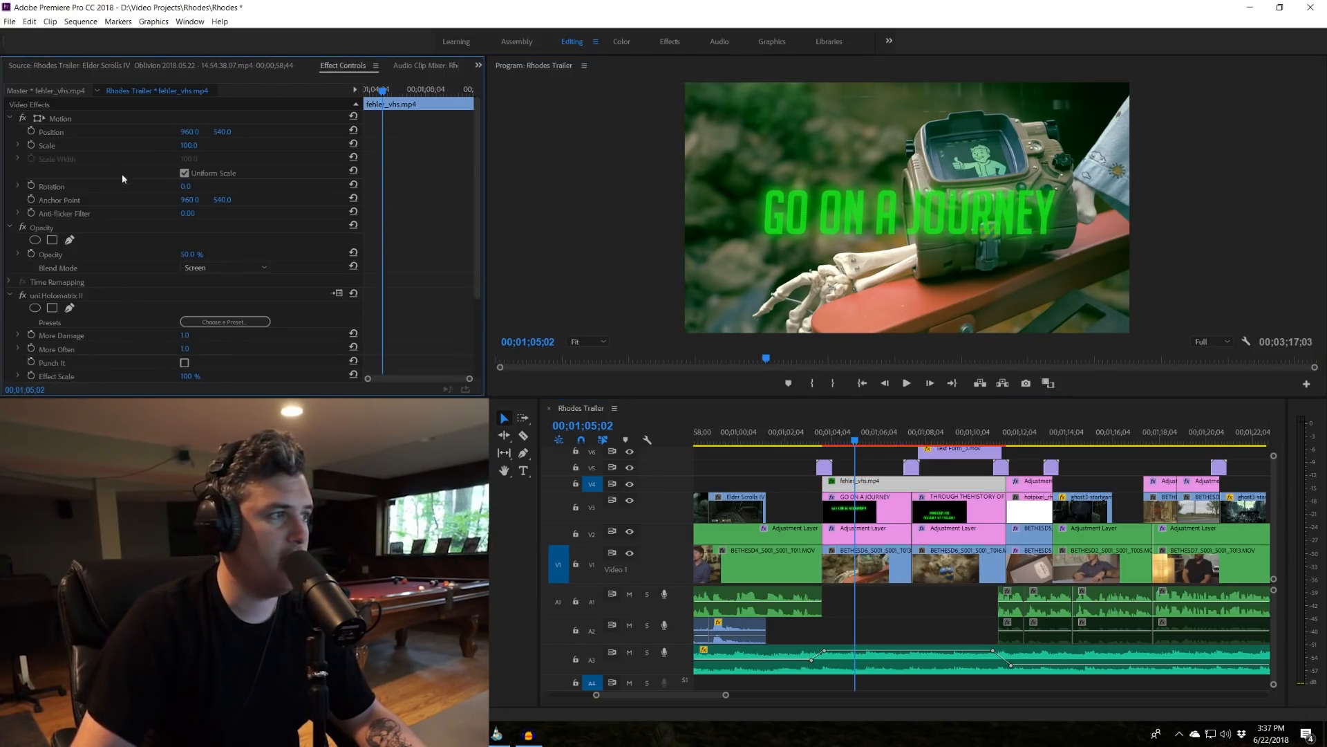
pyautogui.click(10, 296)
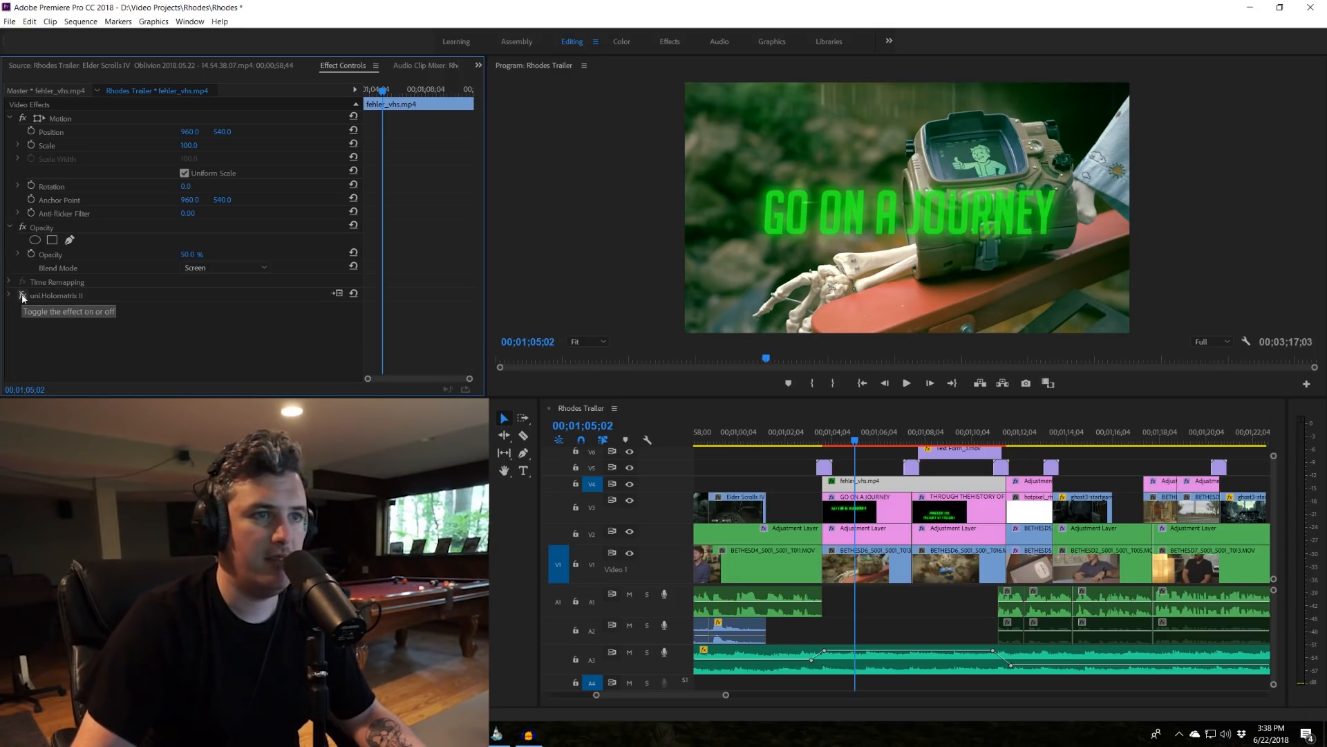
# Hide and show the V2 track to compare the GO ON A JOURNEY shot with and without its adjustment layer.
pyautogui.click(869, 534)
pyautogui.click(630, 533)
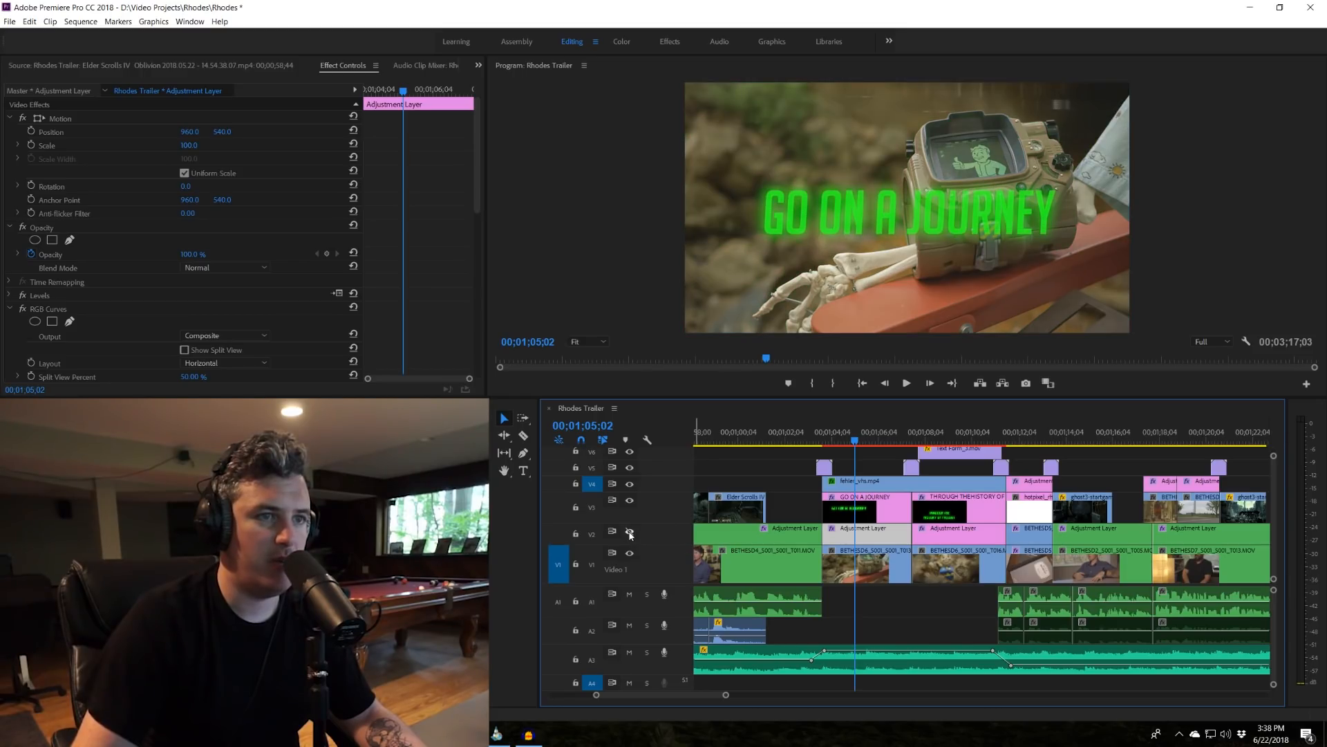
pyautogui.click(630, 532)
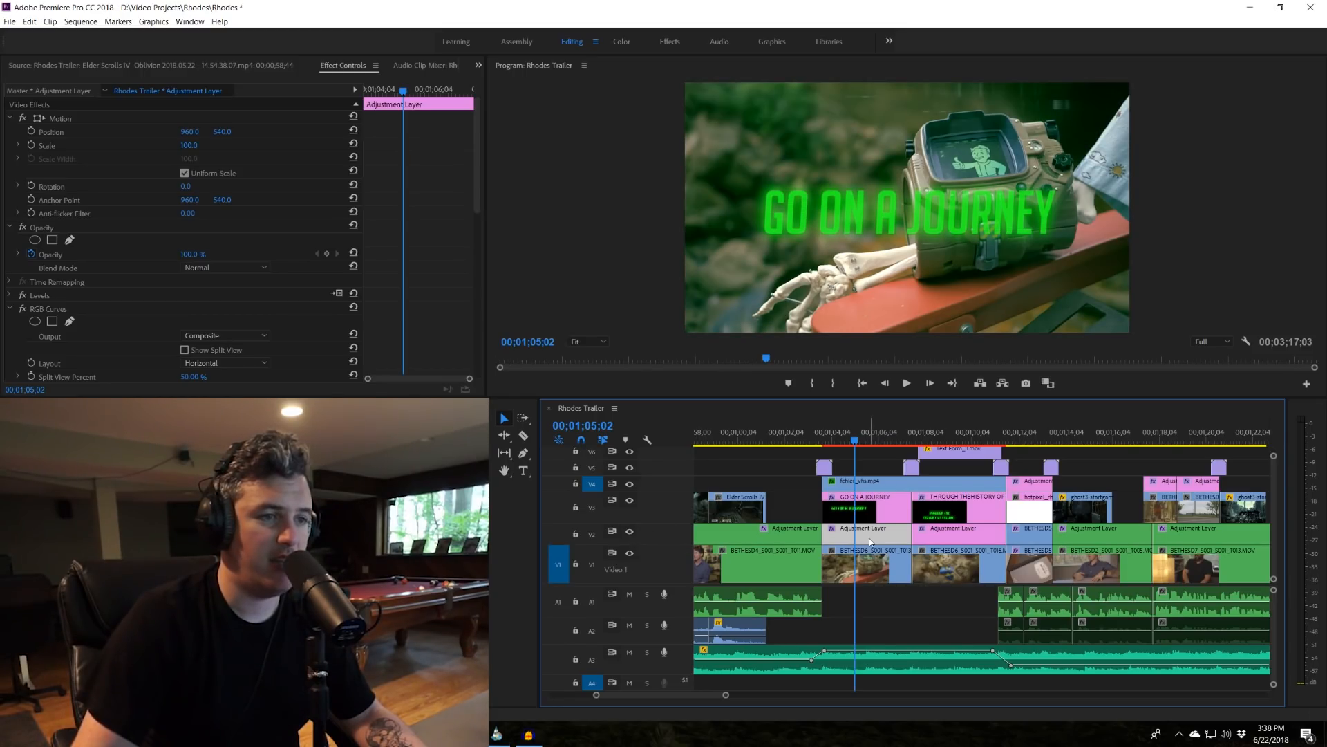
# Switch the adjustment layer's RGB Curves and Luma Curve effects off and on to compare their contributions to the grade.
pyautogui.click(23, 309)
pyautogui.click(23, 309)
pyautogui.click(9, 309)
pyautogui.click(23, 322)
pyautogui.click(23, 322)
pyautogui.click(22, 311)
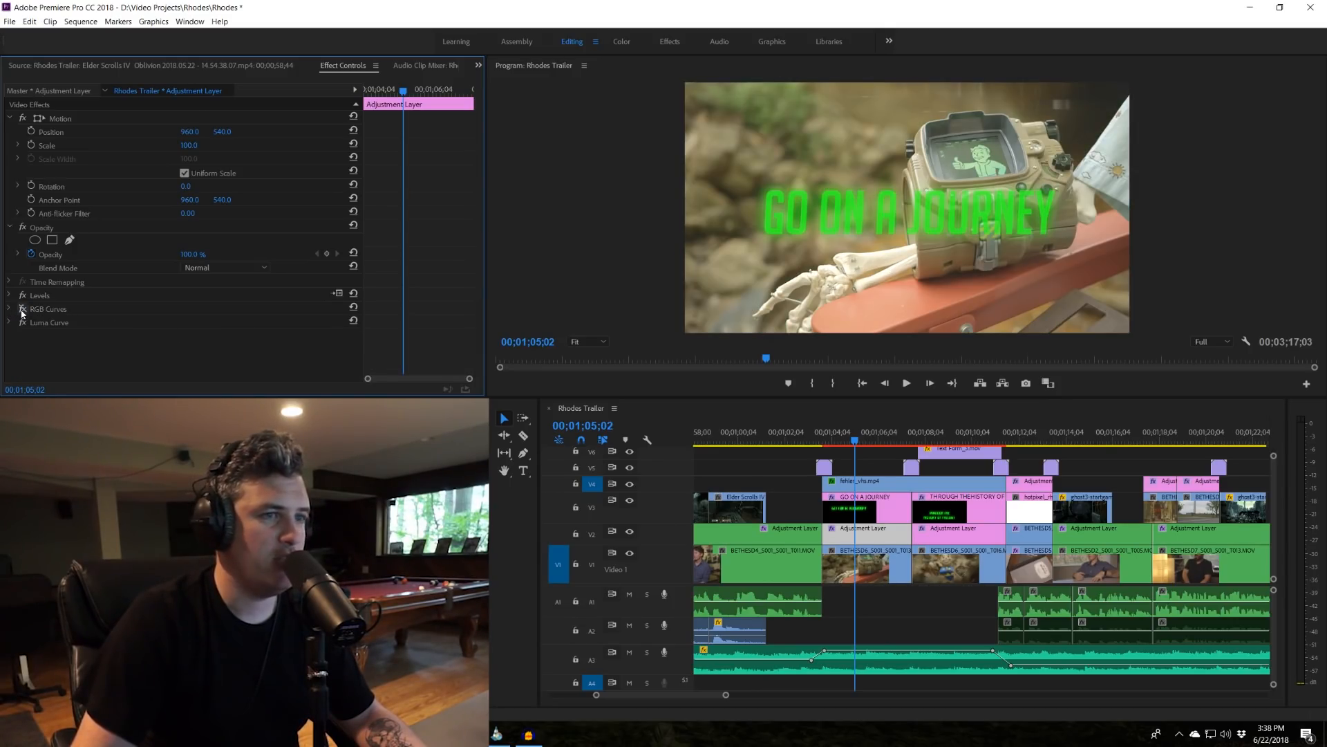
pyautogui.click(22, 311)
pyautogui.click(22, 311)
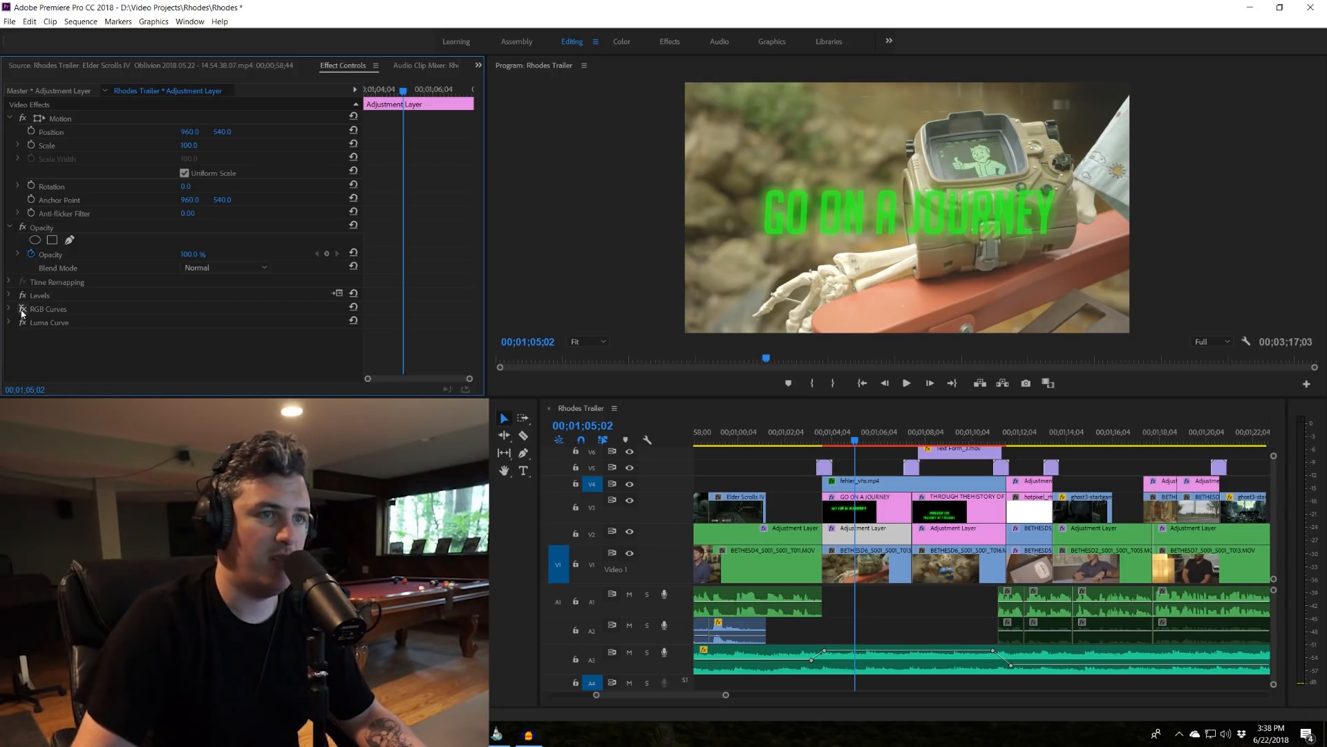
pyautogui.click(22, 311)
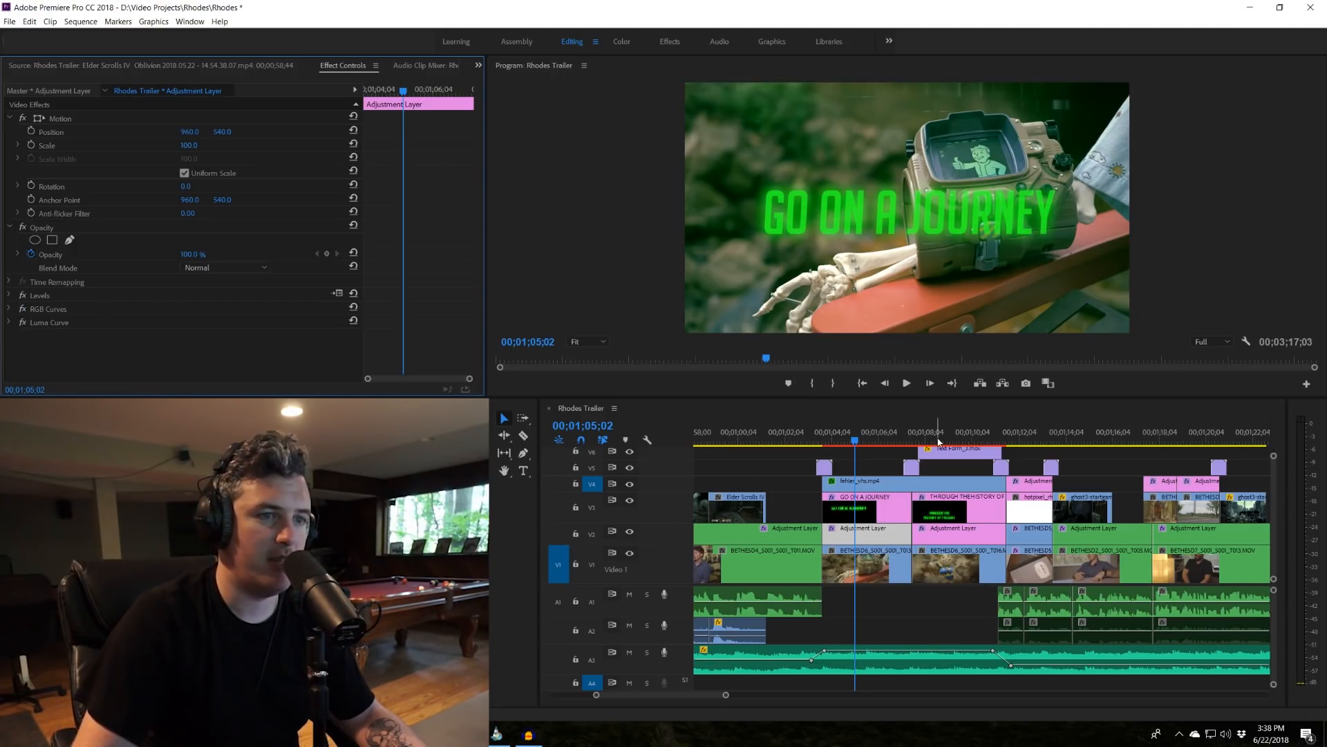
# Go to the THROUGH THE HISTORY OF FALLOUT title at 00;01;08;43 and examine the effects on its adjustment layer.
pyautogui.click(942, 435)
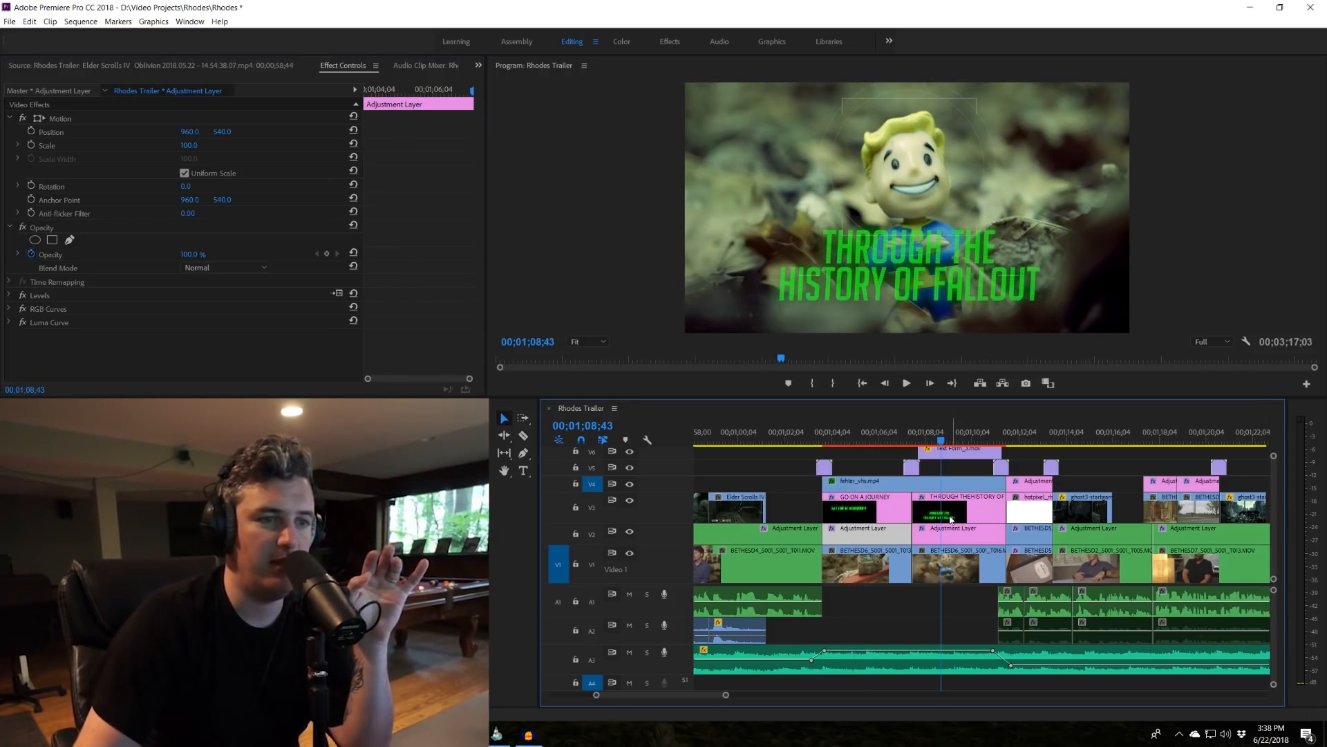
pyautogui.click(950, 521)
pyautogui.click(11, 309)
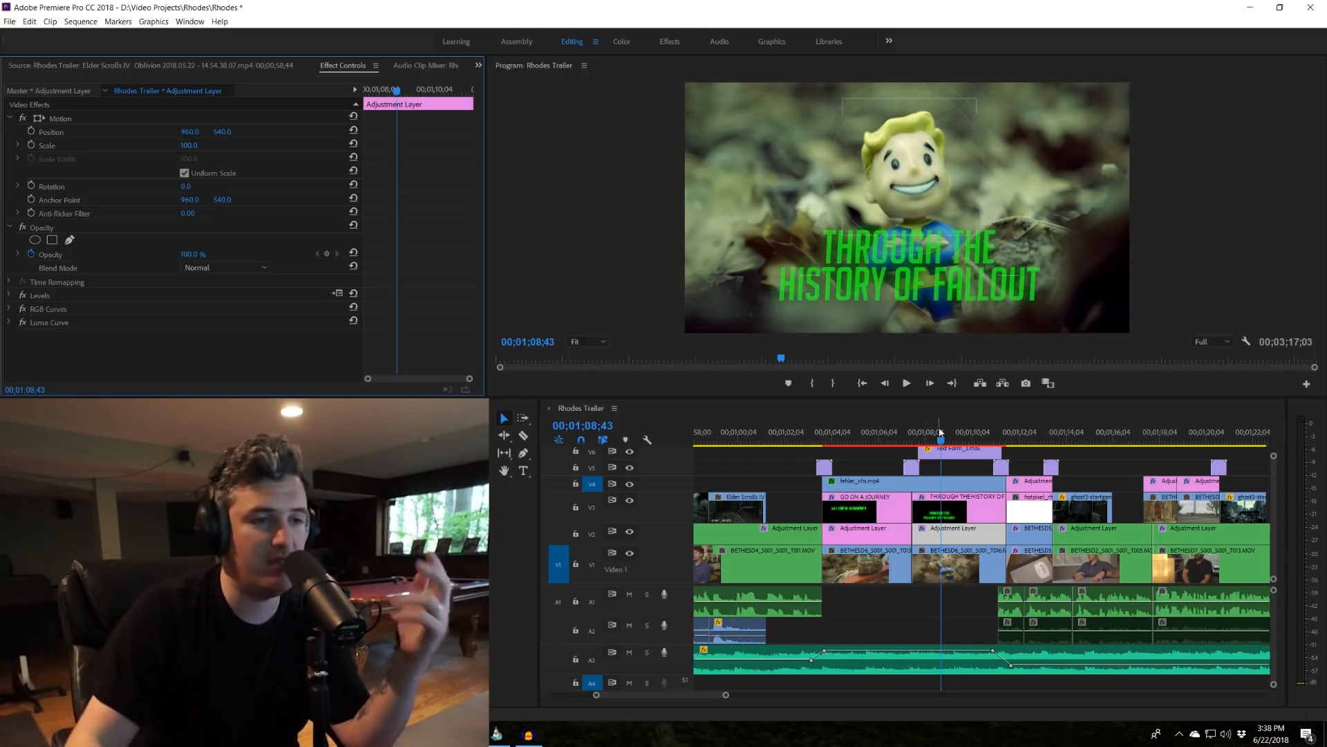
# Review the GO ON A JOURNEY title from 00;01;03;42 and inspect its text layer's Essential Graphics settings.
pyautogui.moveTo(902, 441); pyautogui.dragTo(836, 442)
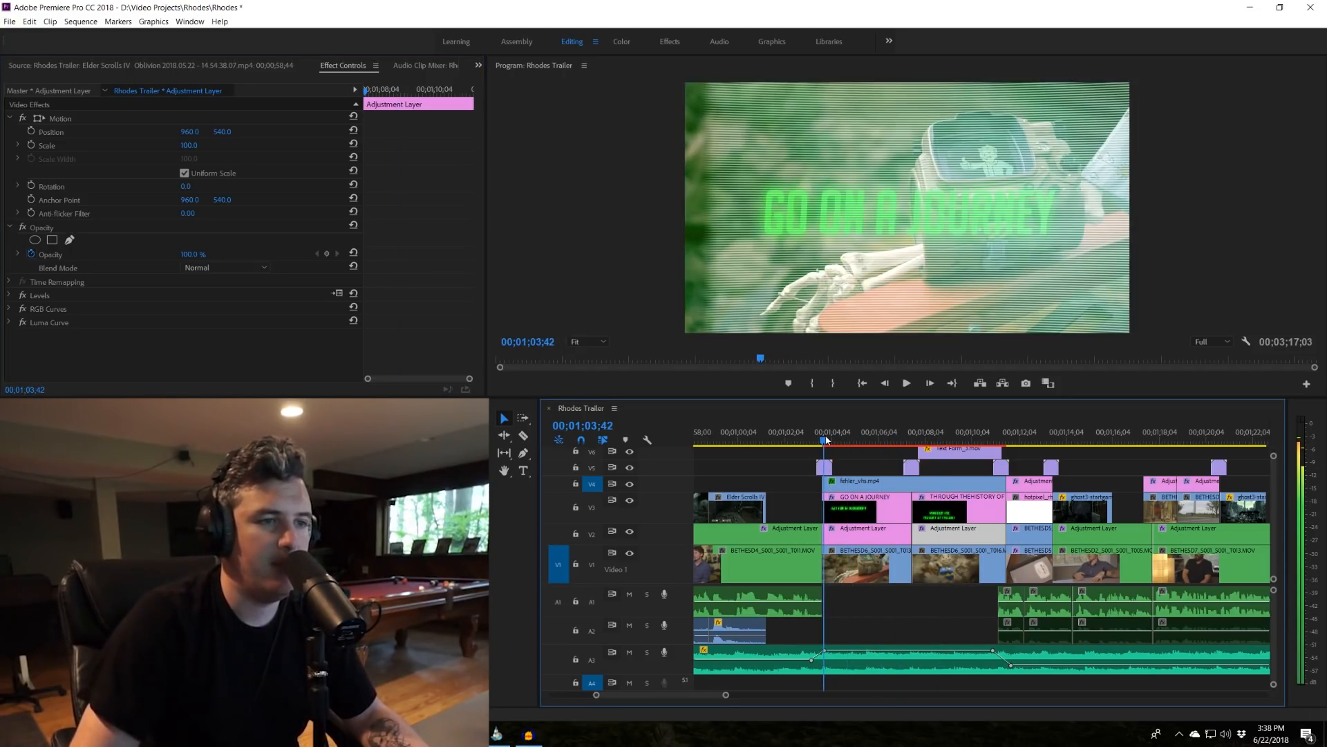
pyautogui.click(907, 446)
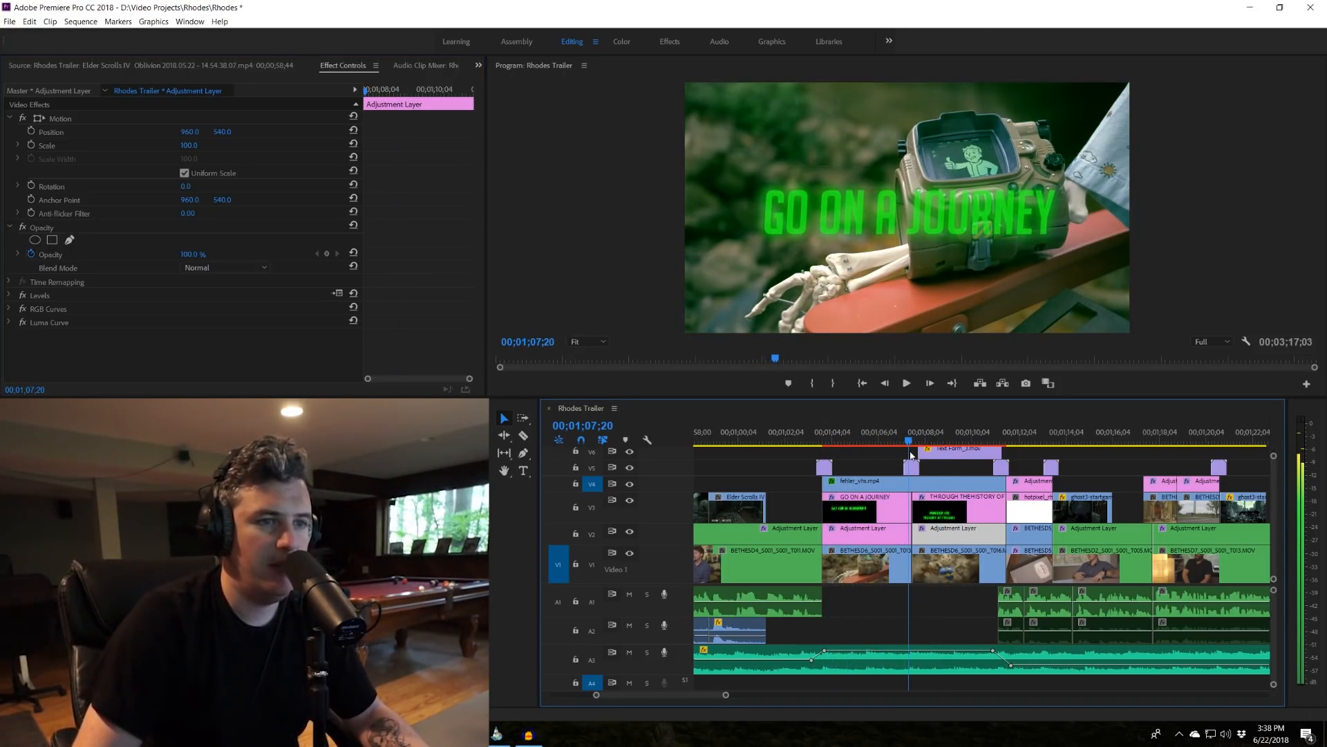
pyautogui.click(862, 514)
pyautogui.click(888, 212)
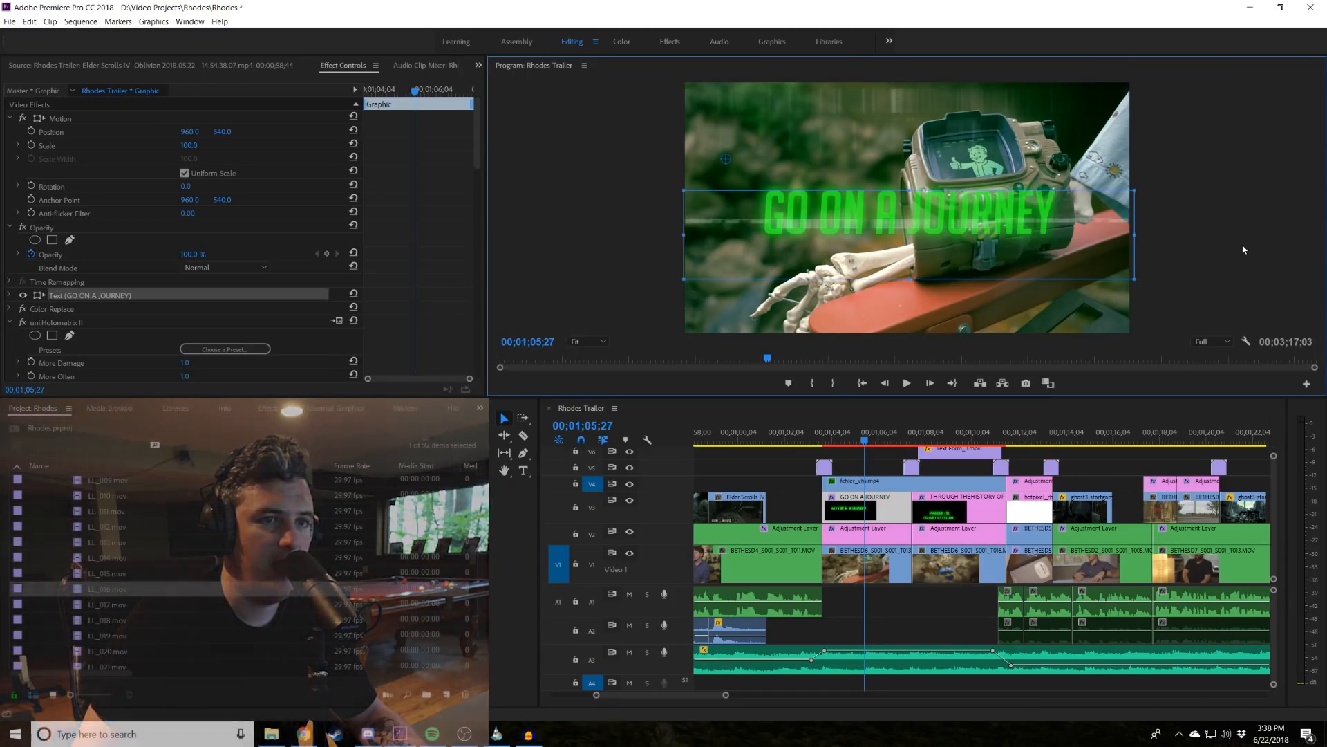
pyautogui.click(334, 408)
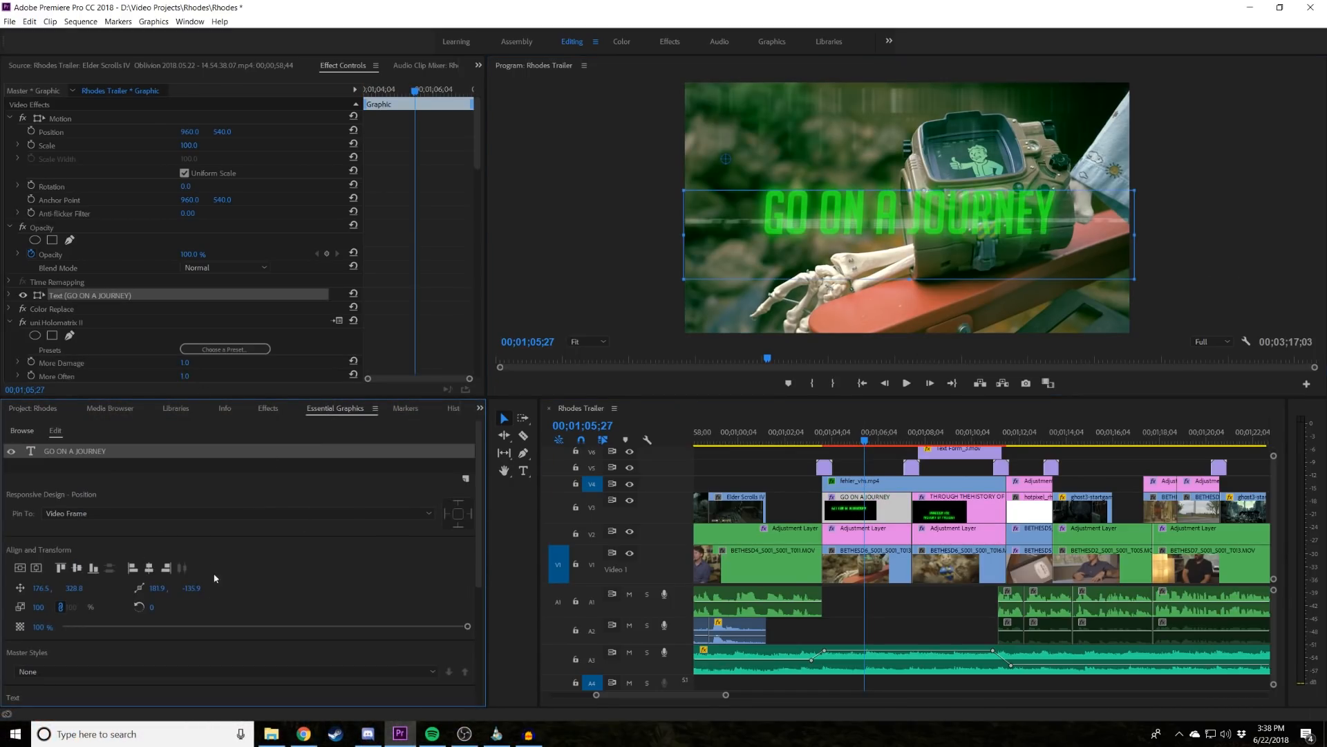
pyautogui.click(1212, 188)
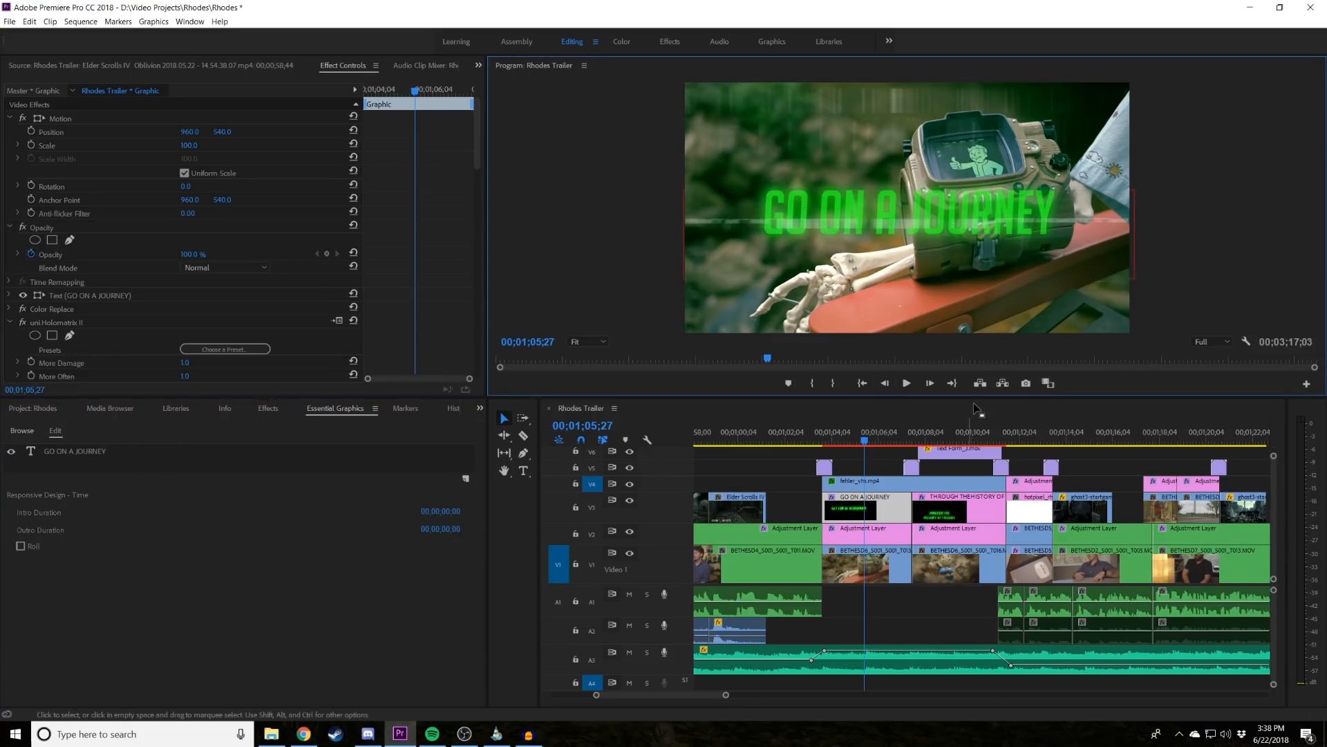
# Inspect the Text Form_3.mov overlay's settings, compare both title shots, and bring up the project's media list.
pyautogui.click(960, 450)
pyautogui.click(934, 439)
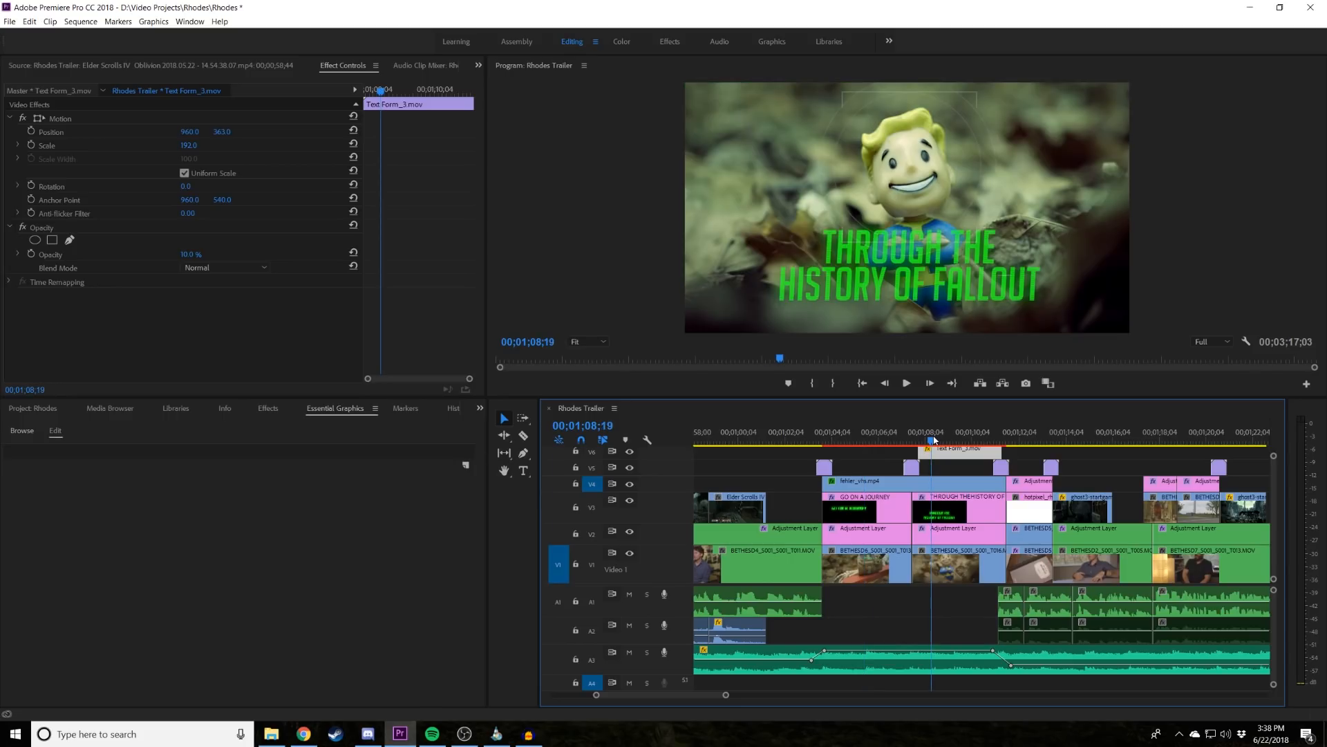
pyautogui.click(866, 435)
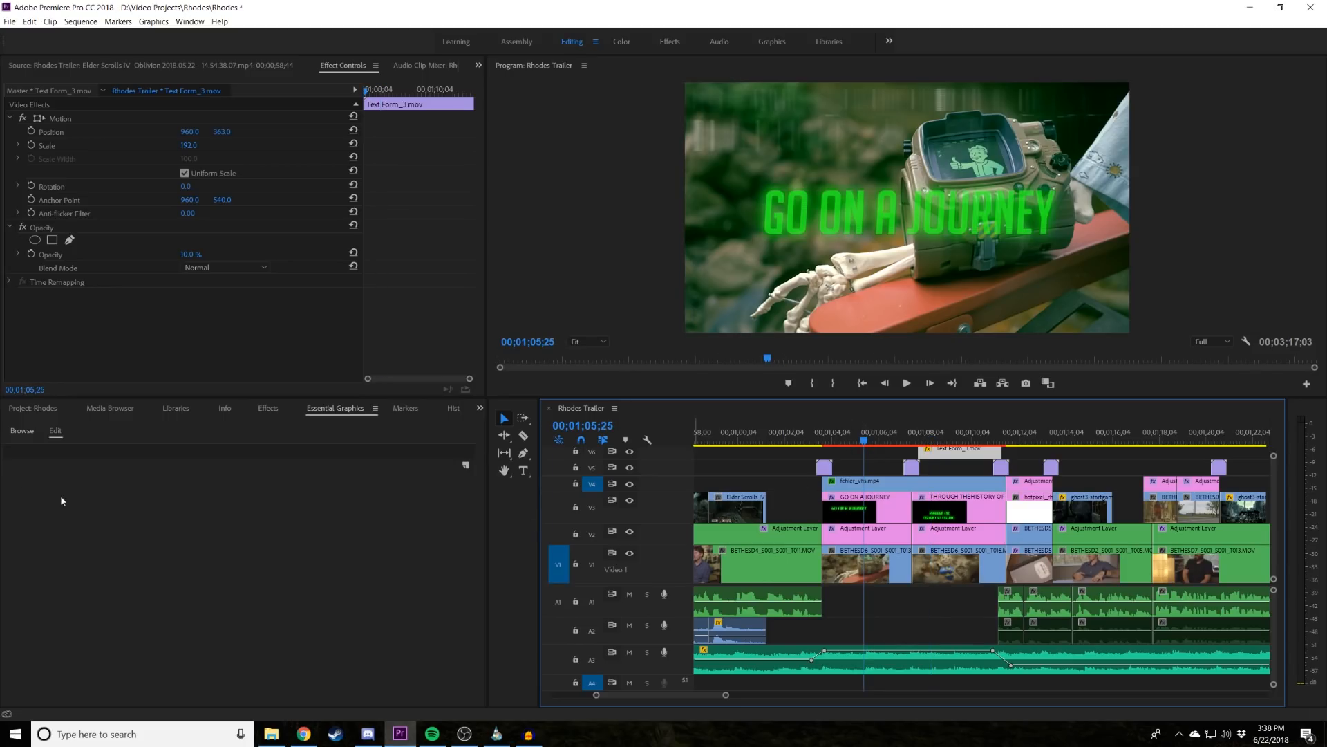
pyautogui.click(19, 409)
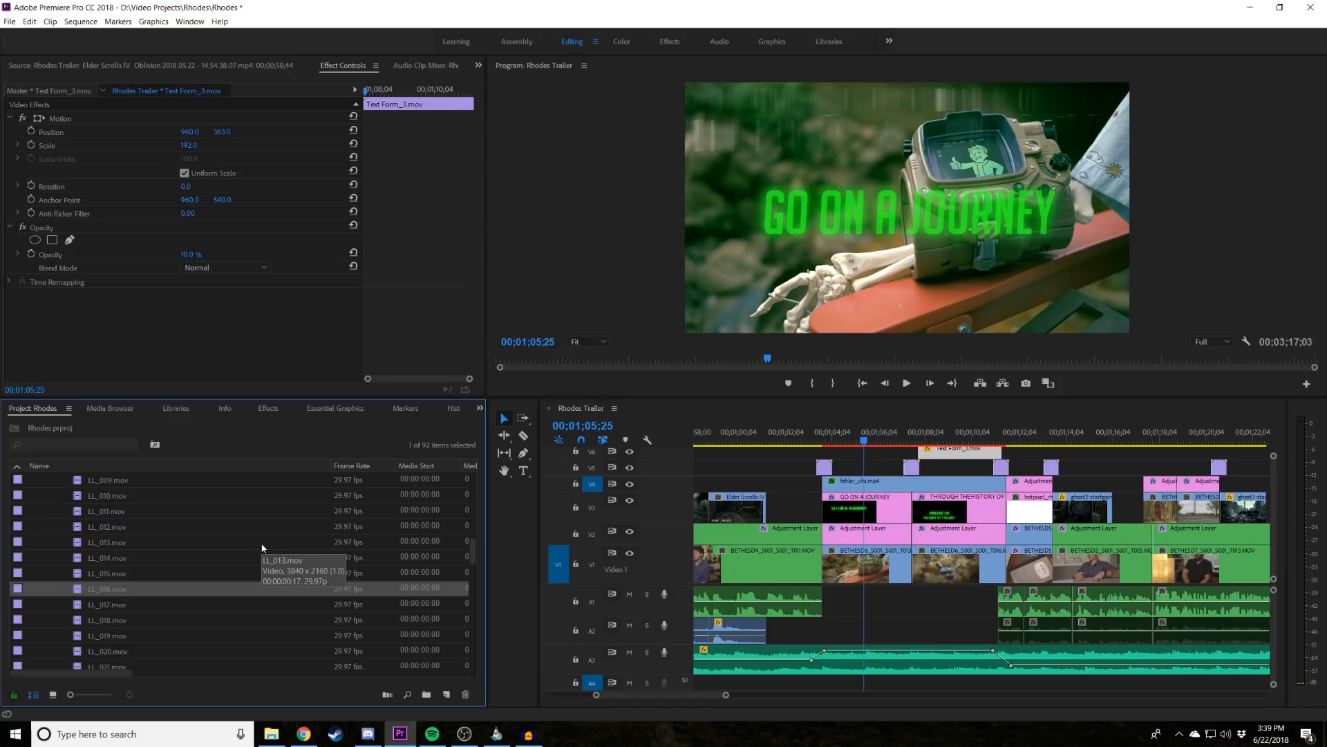
# Try placing the THROUGH THE HISTORY OF FALLOUT title higher in the frame at 00;01;09;13.
pyautogui.click(954, 432)
pyautogui.click(901, 299)
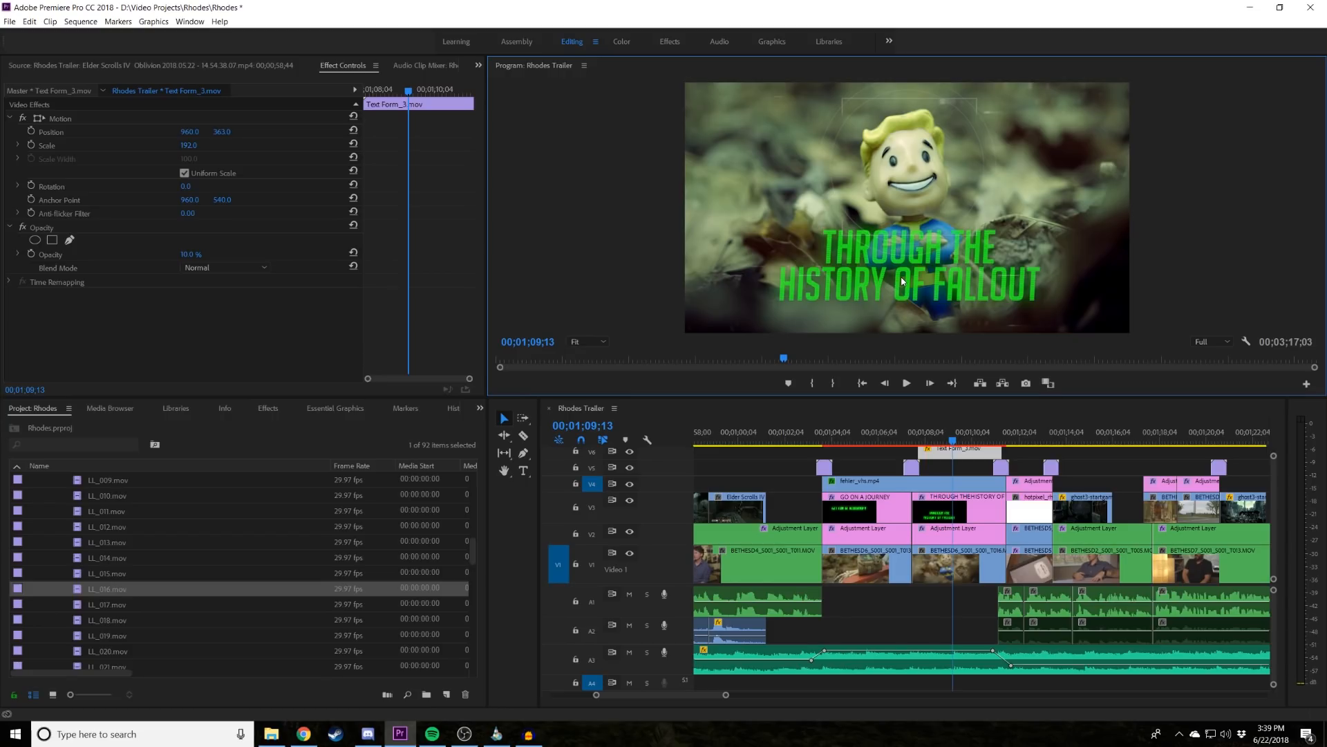
pyautogui.click(885, 500)
pyautogui.click(935, 315)
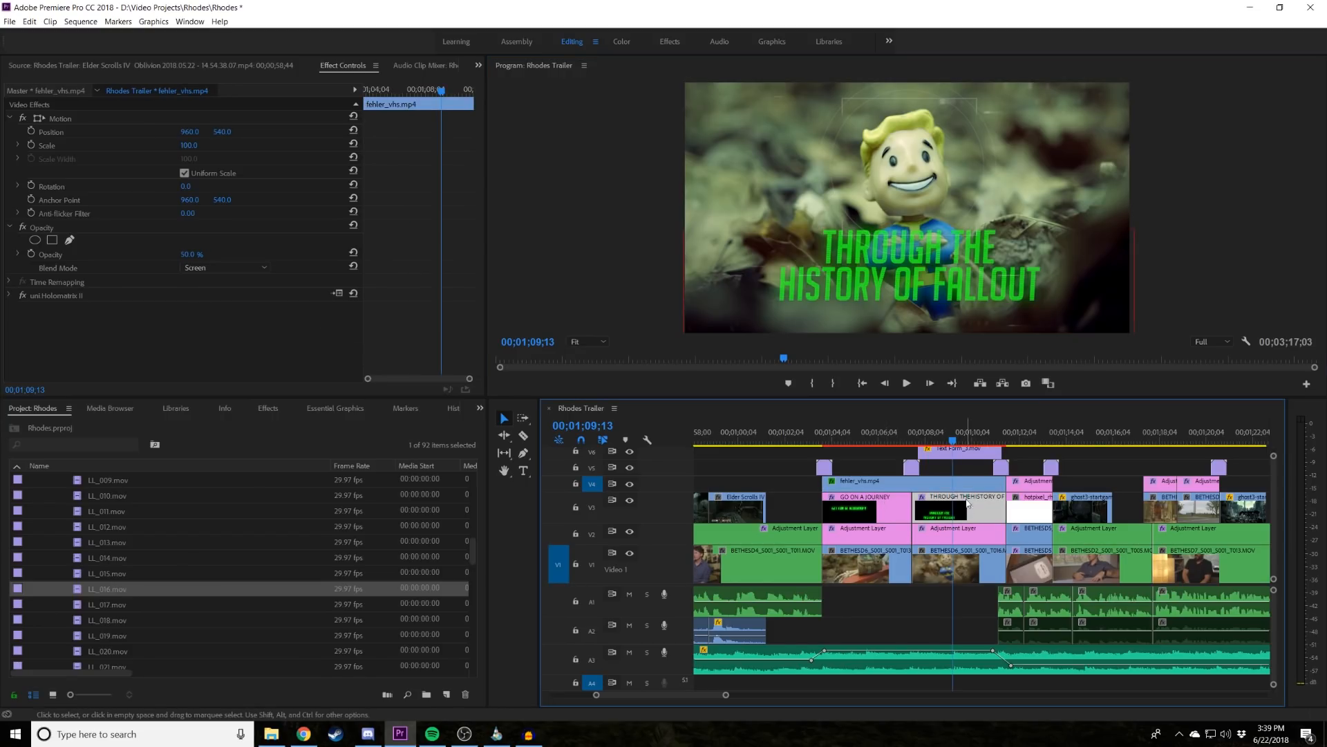
pyautogui.moveTo(935, 315); pyautogui.dragTo(1139, 301)
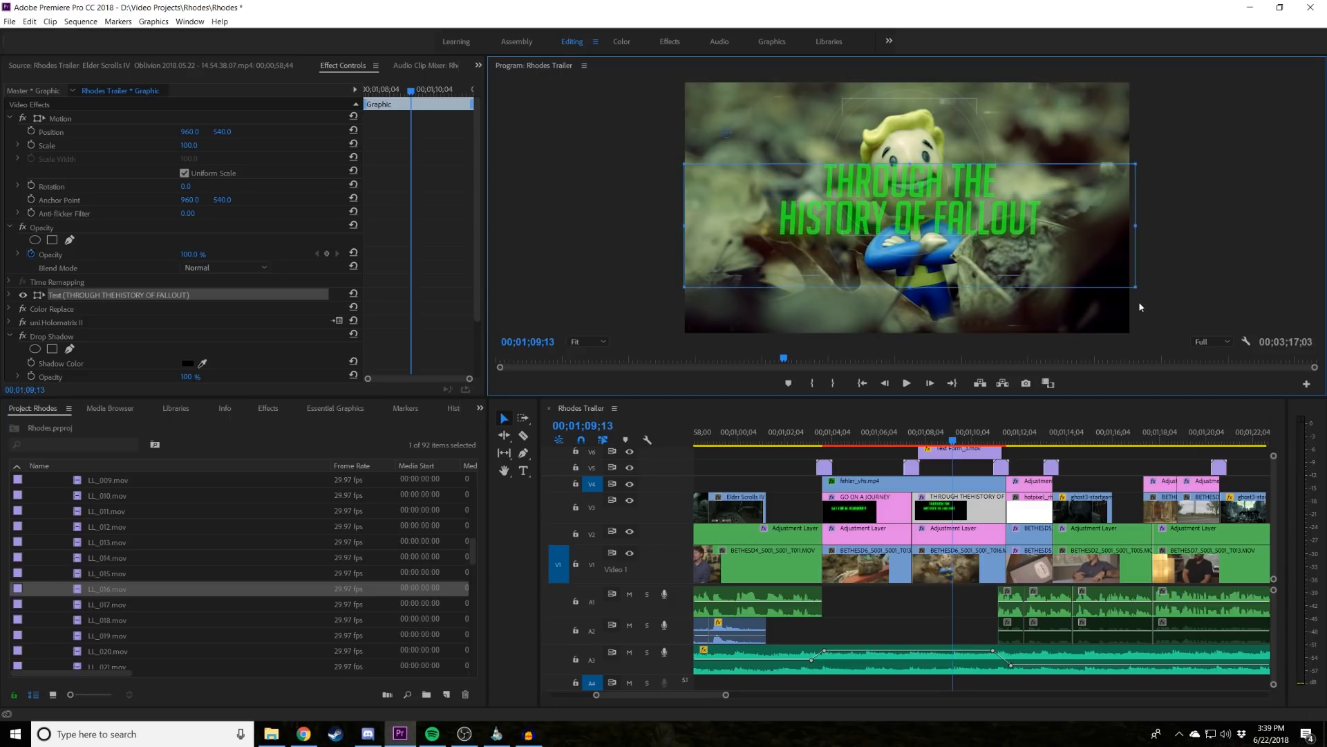
# Compare the Regular and Oblique styles of BigNoodleTitling on the GO ON A JOURNEY title at 00;01;05;40, ending on Oblique.
pyautogui.click(873, 443)
pyautogui.click(870, 510)
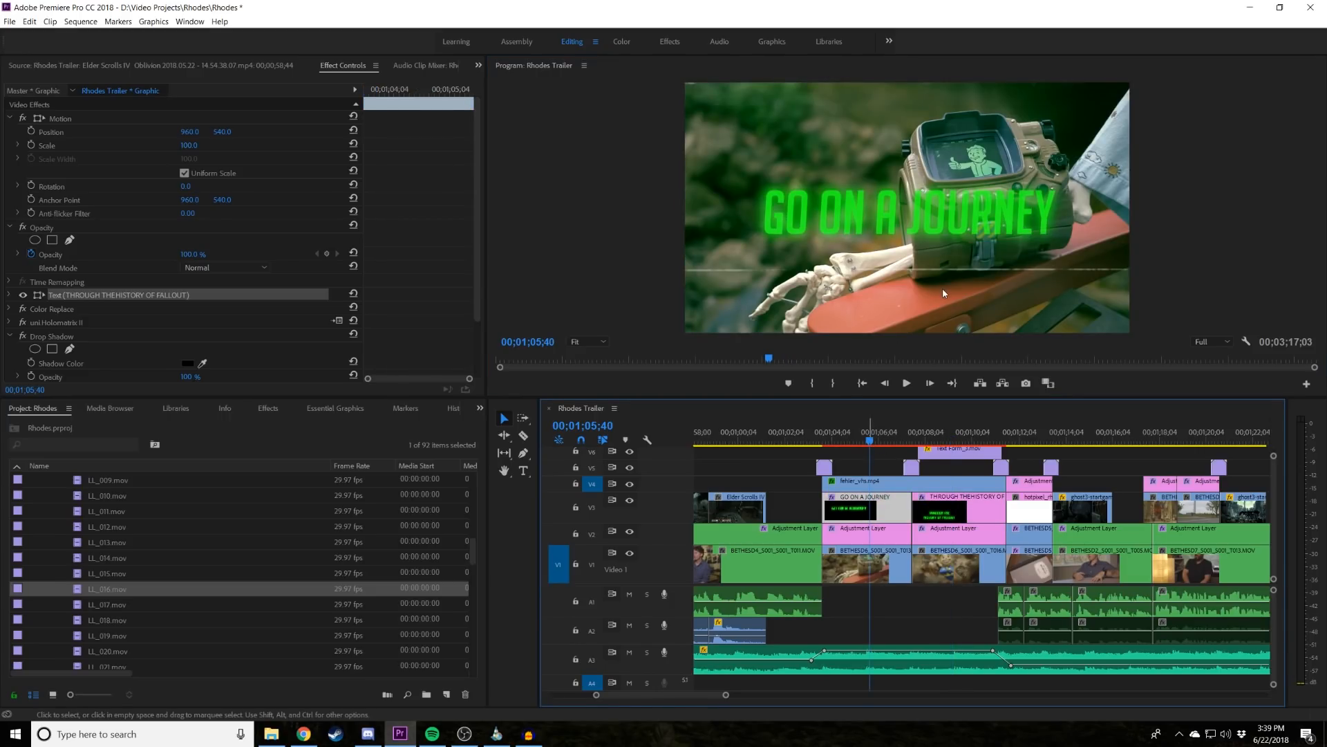
pyautogui.click(336, 409)
pyautogui.click(79, 454)
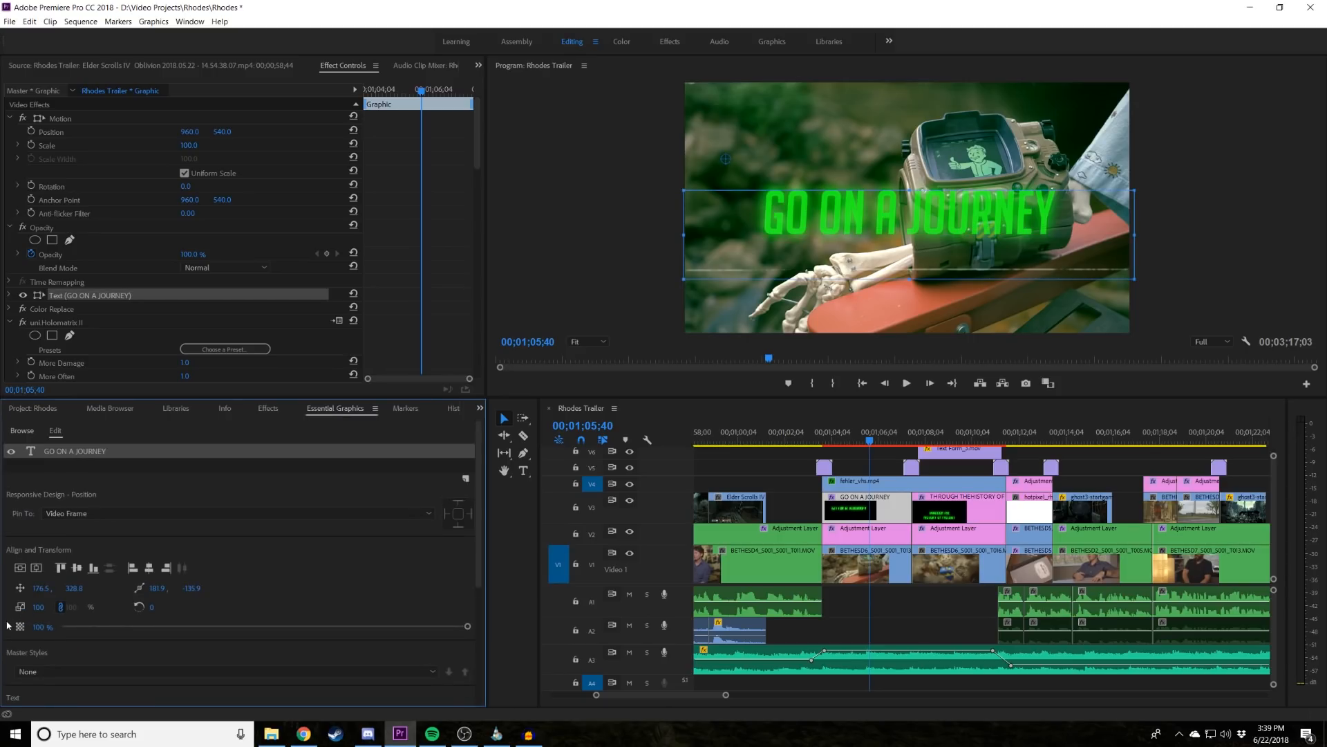
pyautogui.scroll(-3, 8, 625)
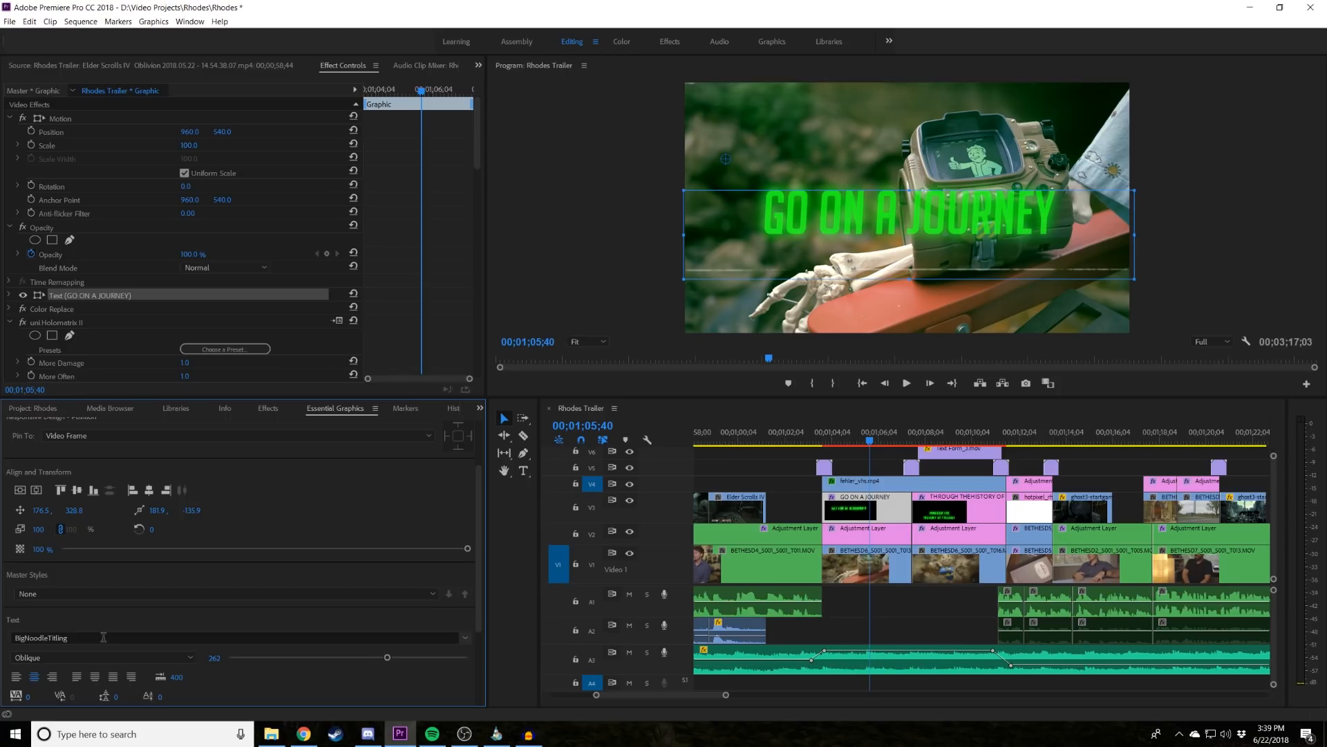
pyautogui.click(48, 659)
pyautogui.click(57, 667)
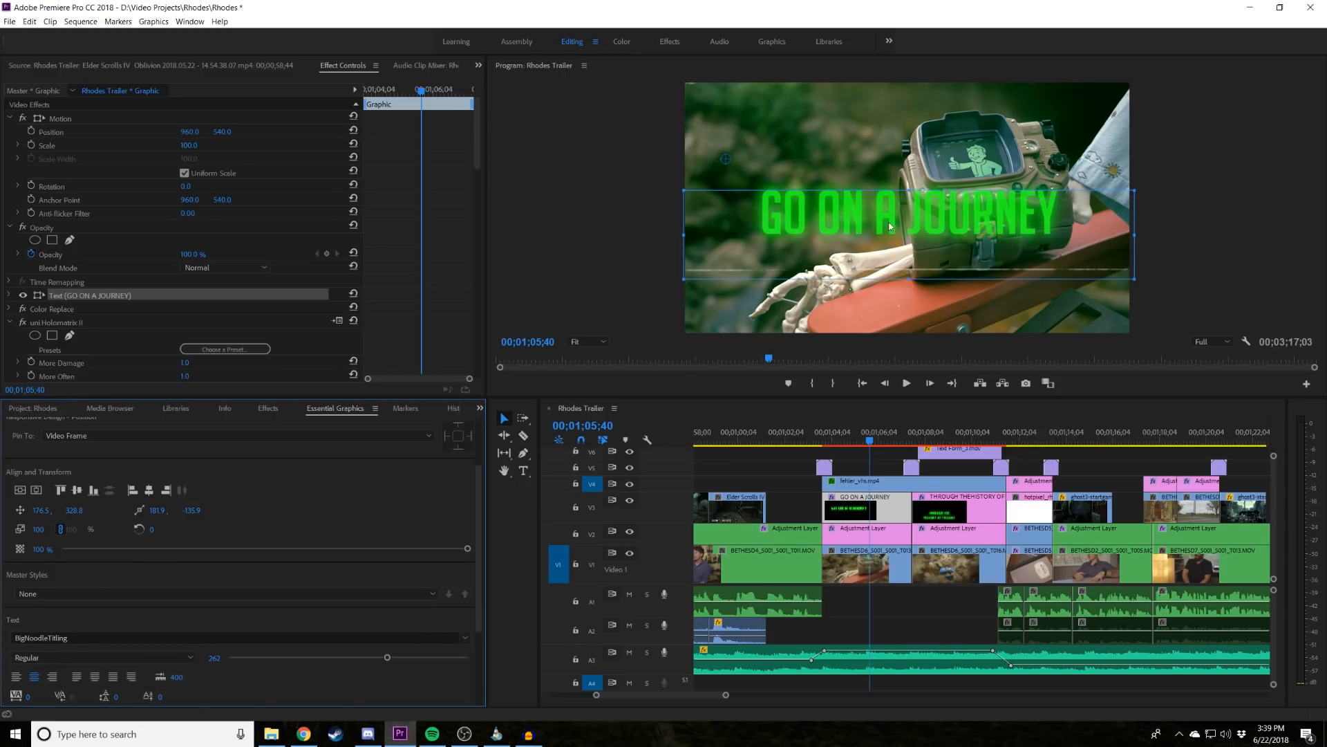
pyautogui.hotkey('ctrl', 'z')
pyautogui.hotkey('ctrl', 'shift', 'z')
pyautogui.hotkey('ctrl', 'z')
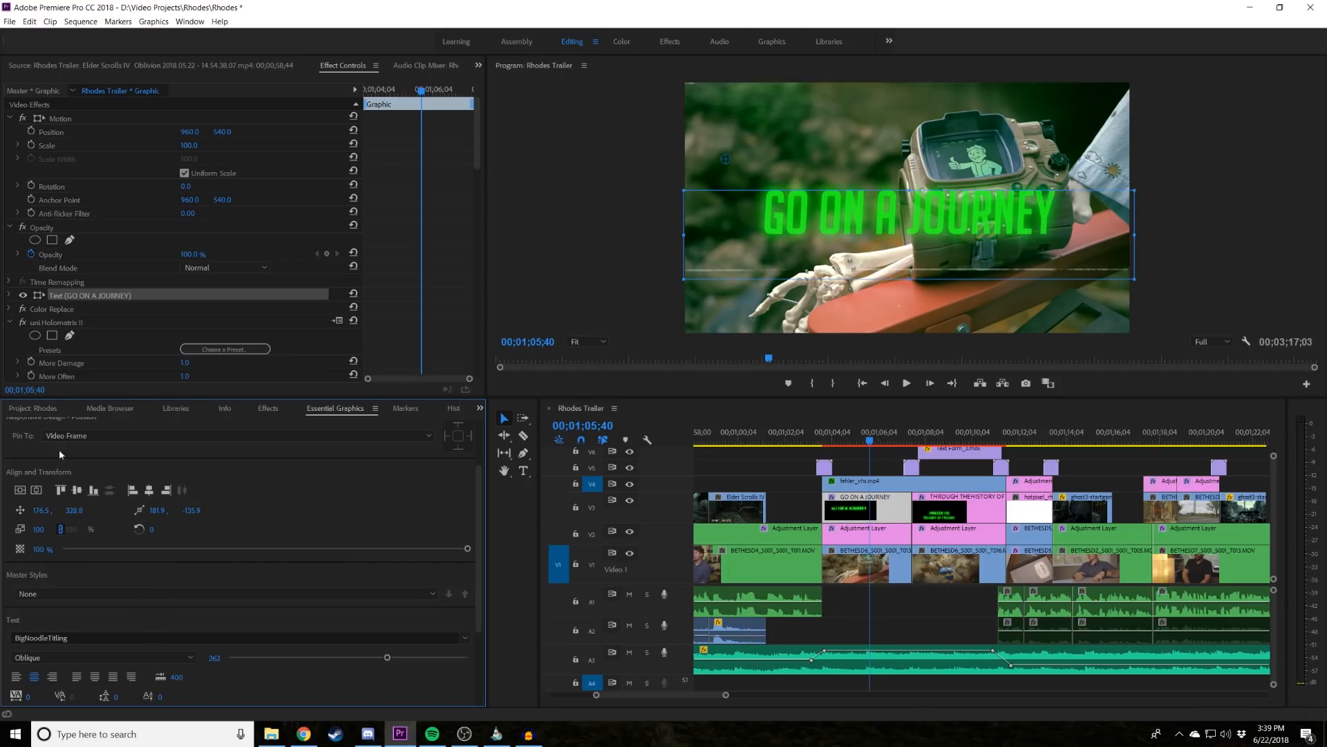
# Compare the GO ON A JOURNEY title with and without its Color Replace and uni.Holomatrix II effects, leaving both enabled.
pyautogui.scroll(-3, 10, 326)
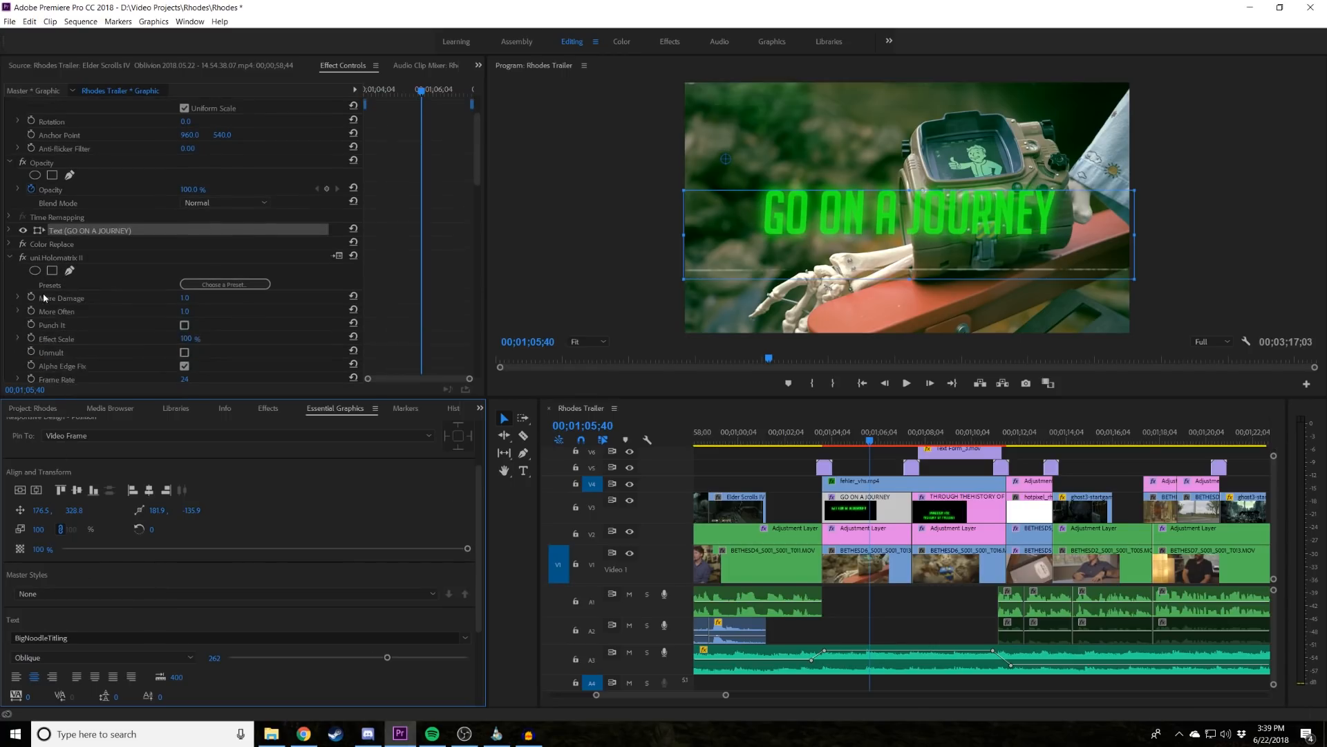
pyautogui.click(22, 232)
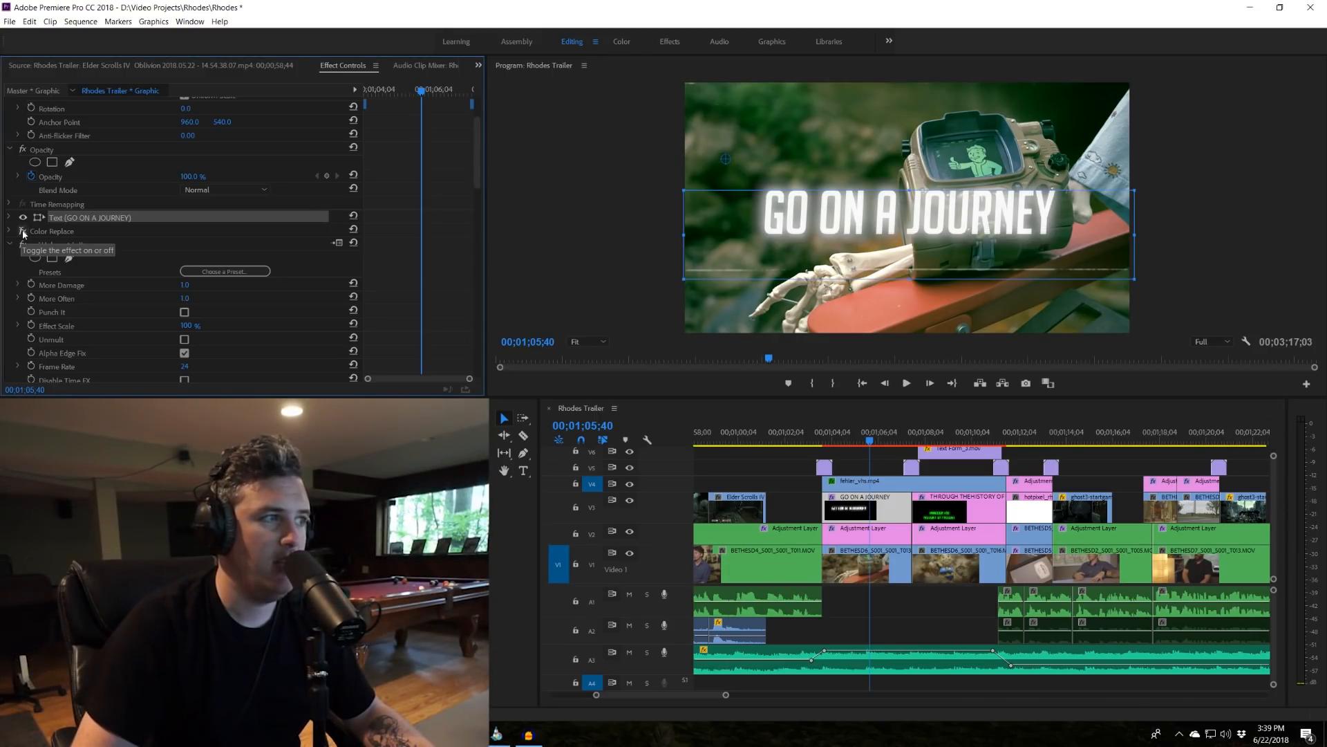
pyautogui.click(22, 232)
pyautogui.click(10, 244)
pyautogui.moveTo(22, 325); pyautogui.dragTo(49, 327)
pyautogui.click(22, 322)
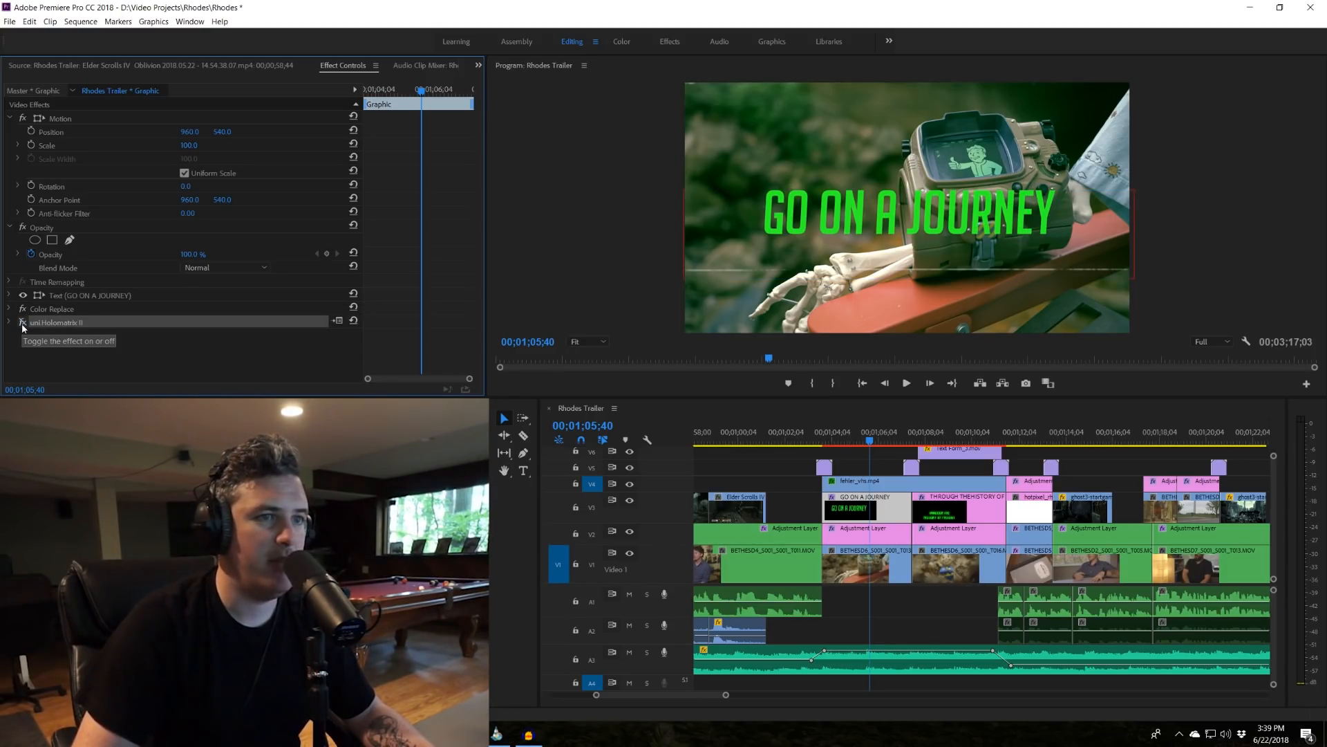
pyautogui.click(22, 309)
pyautogui.click(22, 309)
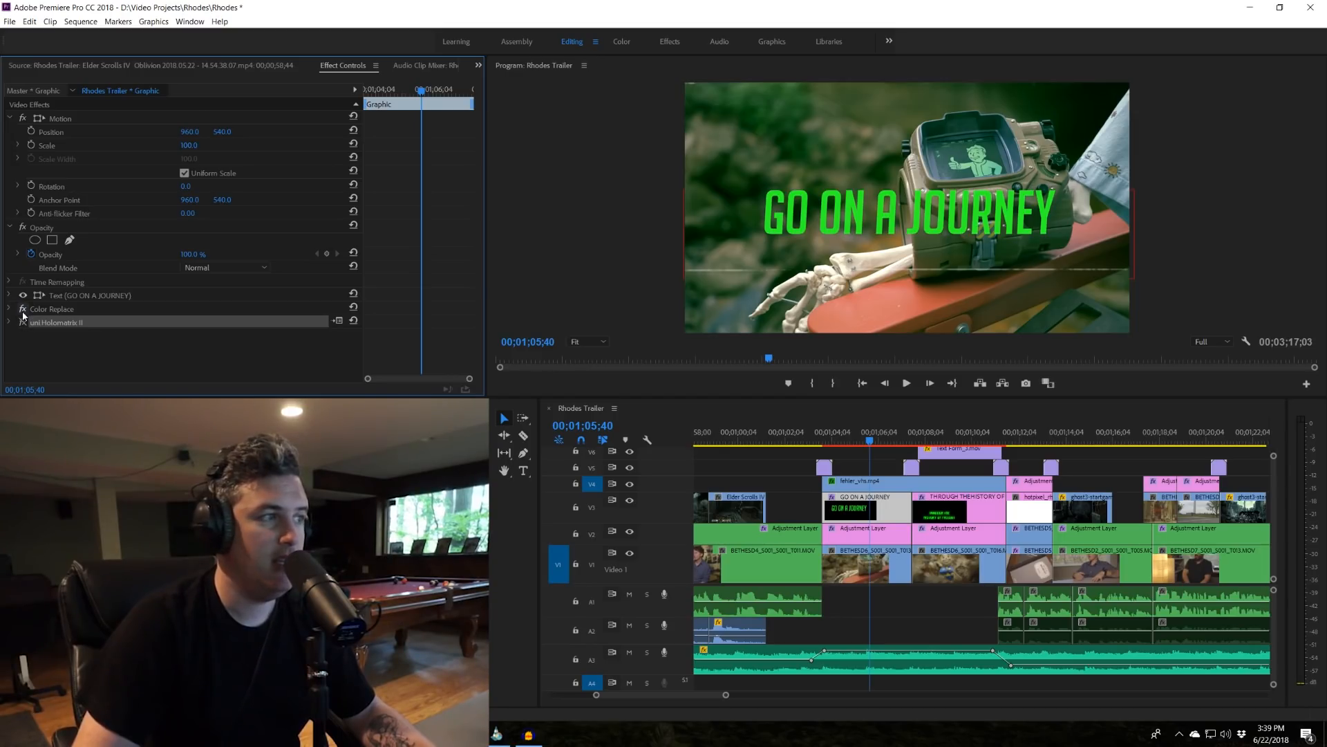
pyautogui.click(23, 322)
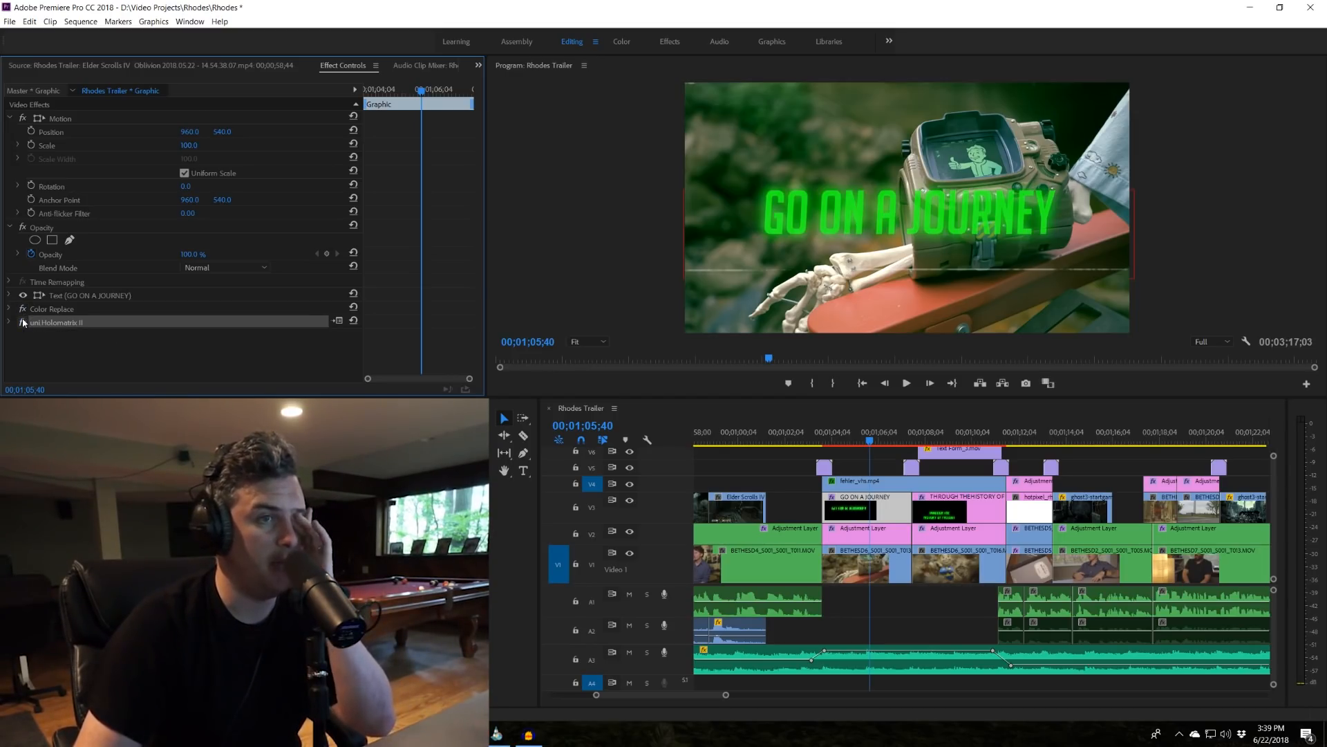
pyautogui.click(10, 322)
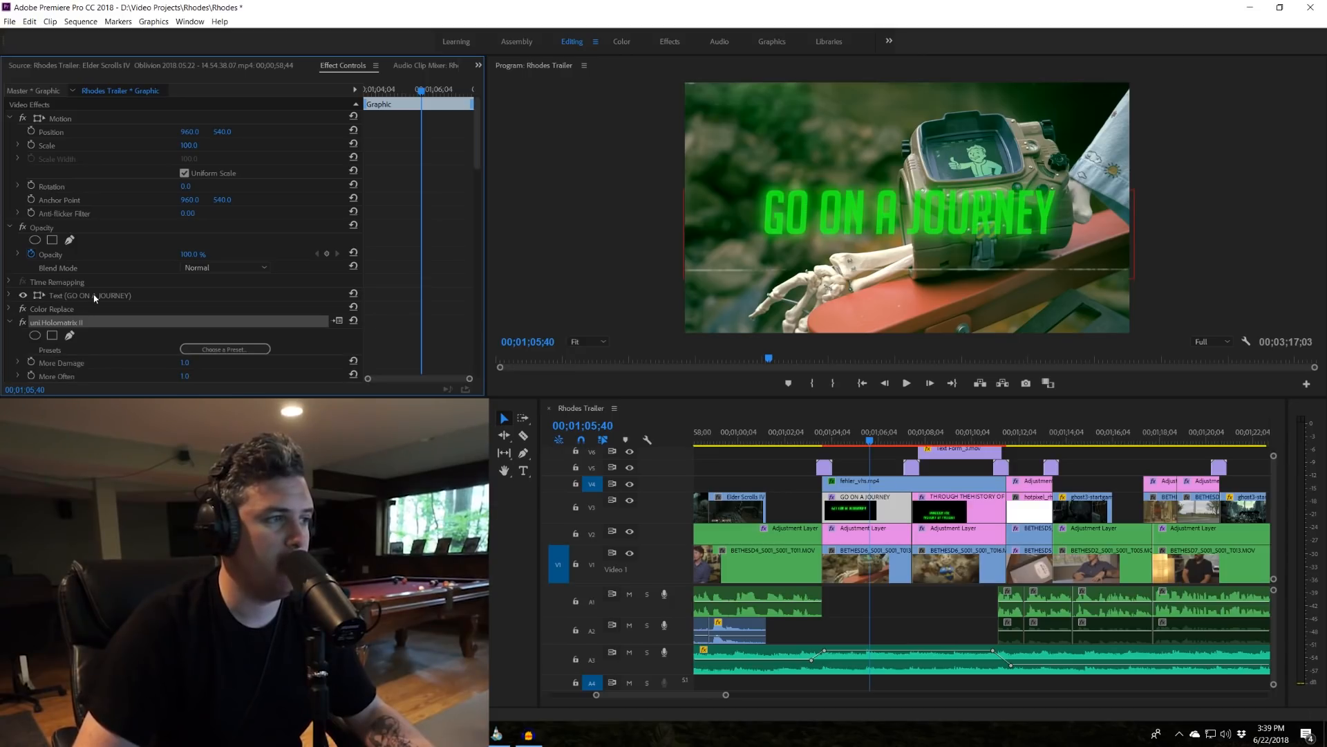
# Play the GO ON A JOURNEY shot with the V4 overlay track hidden, and restore the track's visibility.
pyautogui.moveTo(875, 446); pyautogui.dragTo(885, 443)
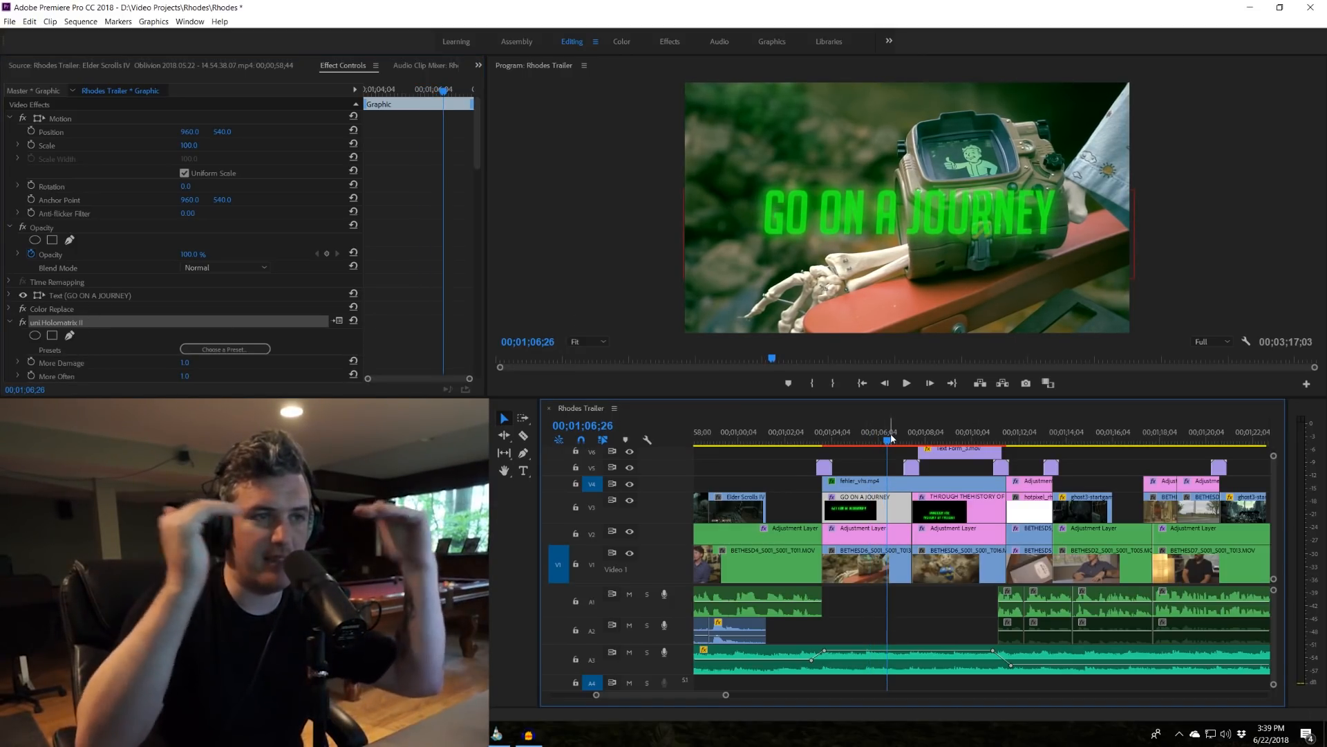
pyautogui.moveTo(892, 438); pyautogui.dragTo(848, 441)
pyautogui.click(630, 484)
pyautogui.press('space')
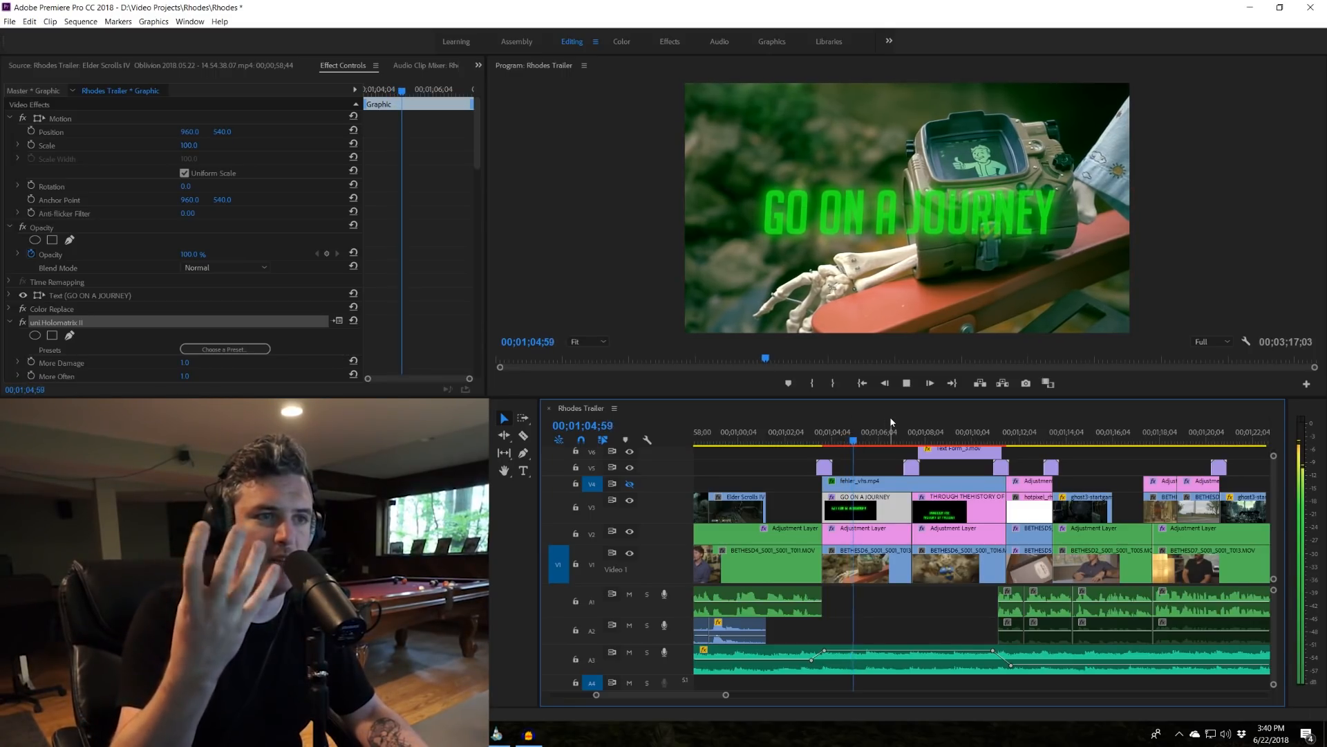
pyautogui.press('space')
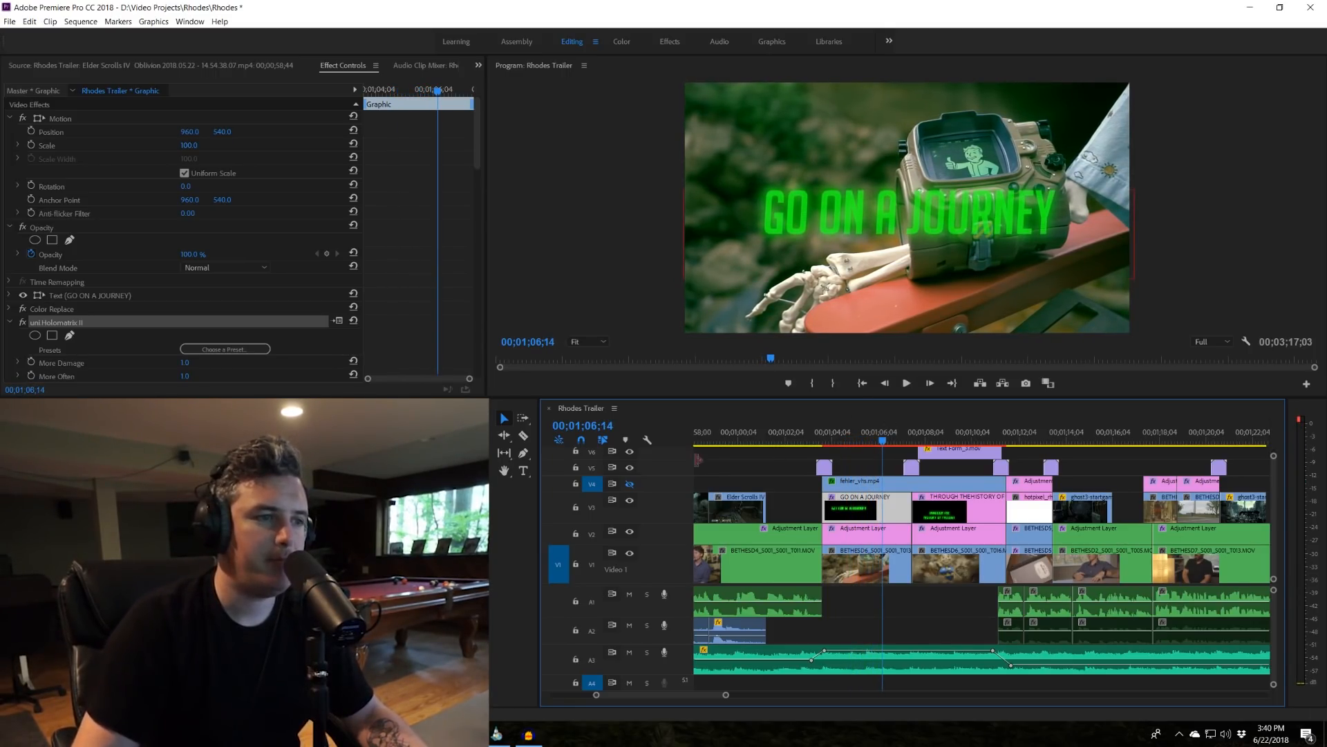
pyautogui.click(630, 484)
# Inspect the fehler_vhs.mp4 overlay at 00;01;06;40 and check the frame without its uni.Holomatrix II effect.
pyautogui.moveTo(893, 438); pyautogui.dragTo(893, 438)
pyautogui.click(884, 477)
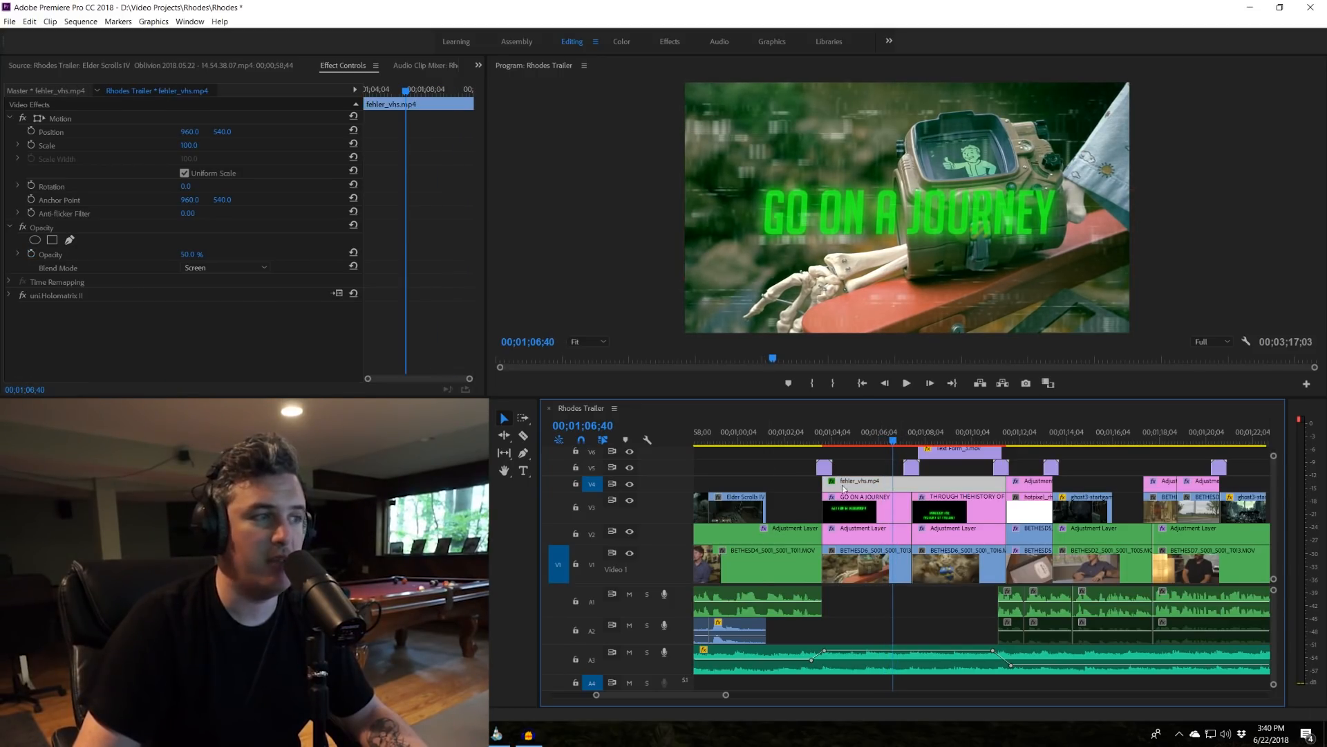
pyautogui.click(22, 296)
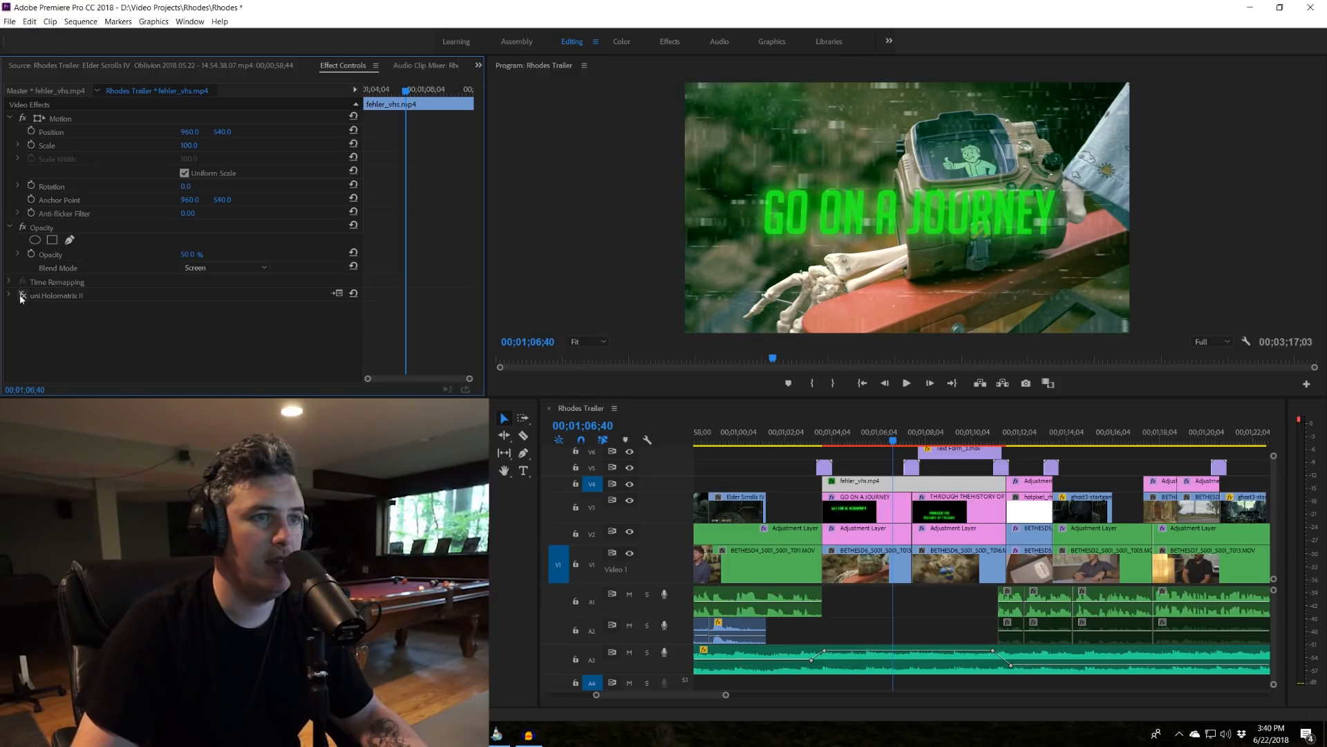
# Compare the THROUGH THE HISTORY OF FALLOUT shot at 00;01;08;43 with and without the Text Form_3.mov overlay track V6.
pyautogui.moveTo(892, 441); pyautogui.dragTo(966, 448)
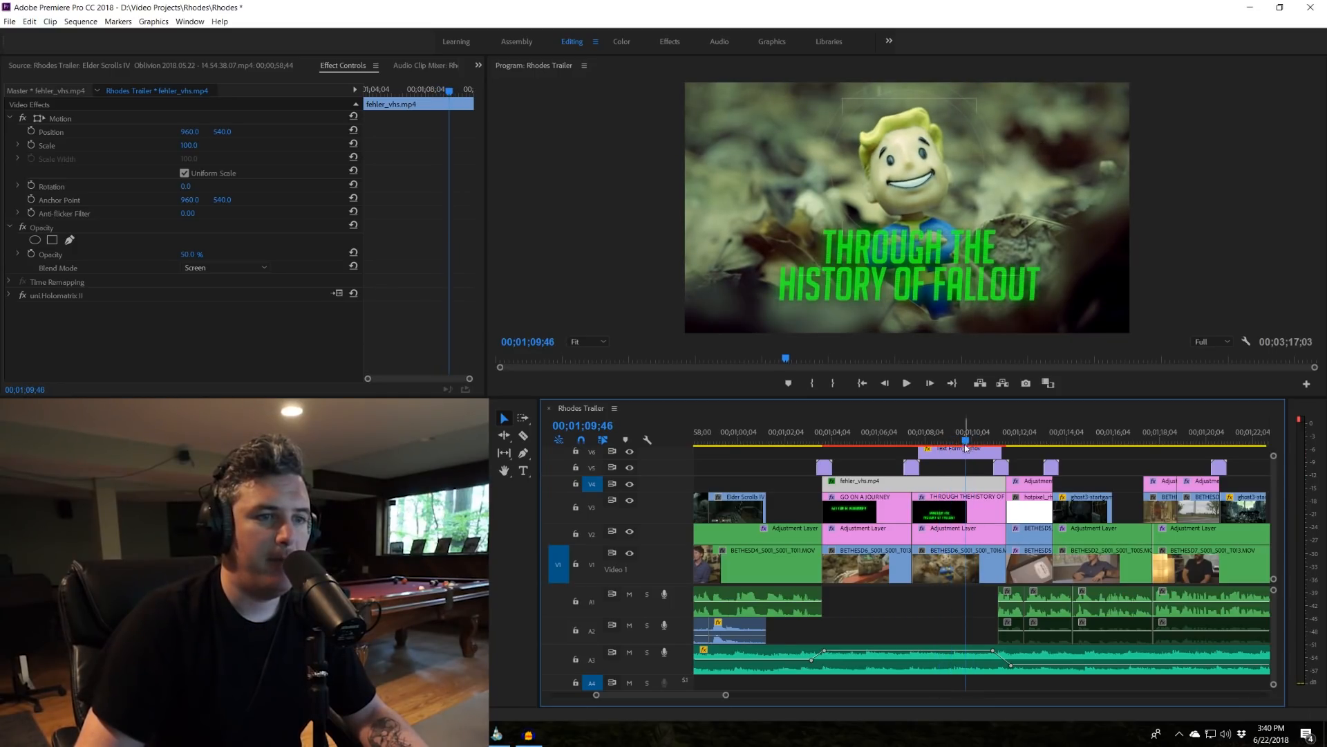
pyautogui.click(965, 448)
pyautogui.click(941, 440)
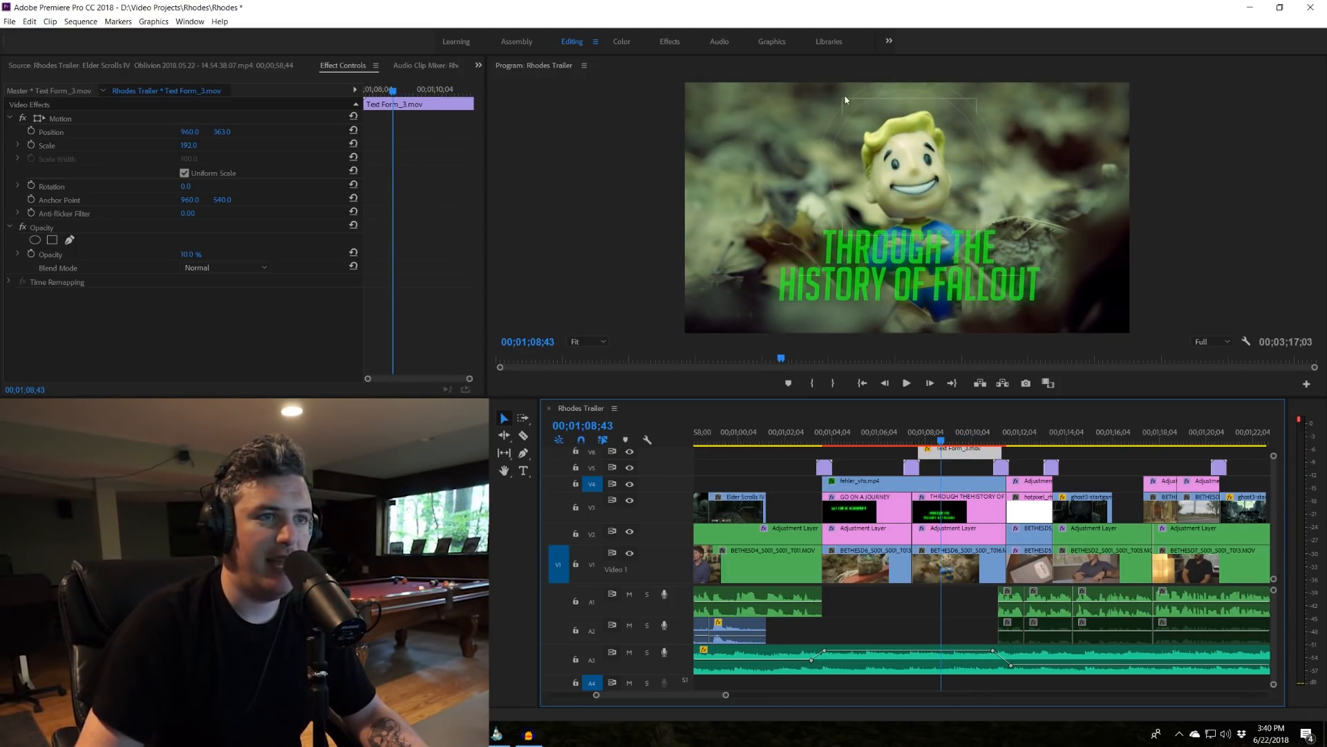
pyautogui.click(631, 453)
pyautogui.click(630, 453)
pyautogui.click(630, 453)
pyautogui.click(630, 453)
pyautogui.click(631, 453)
pyautogui.click(630, 452)
# Replay the THROUGH THE HISTORY OF FALLOUT shot from 00;01;07;43 to watch the Text Form_3.mov overlay in motion.
pyautogui.press('j')
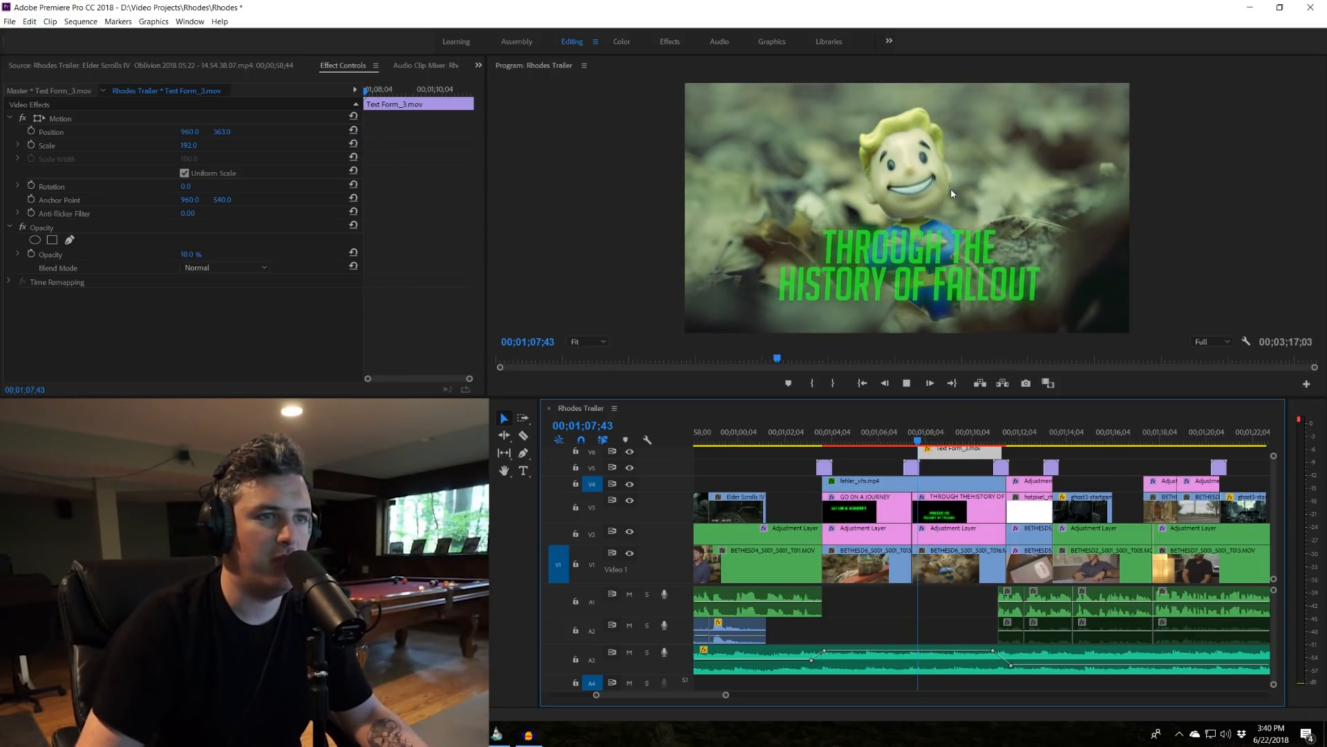
pyautogui.press('l')
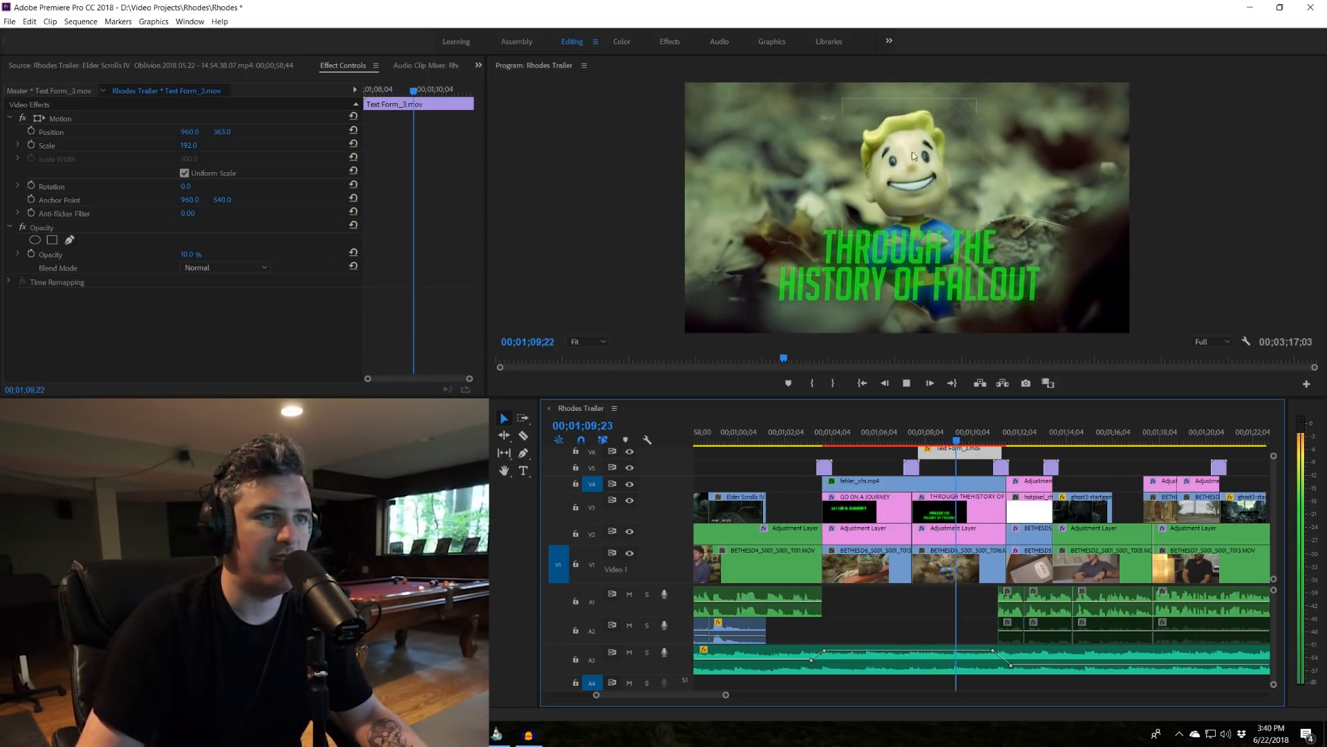
pyautogui.press('k')
# Review the glitch transition from the THROUGH THE HISTORY OF FALLOUT title into the Vault-Tec journal shot.
pyautogui.moveTo(994, 442); pyautogui.dragTo(1007, 445)
pyautogui.scroll(-3, 1020, 461)
pyautogui.click(844, 446)
pyautogui.press('space')
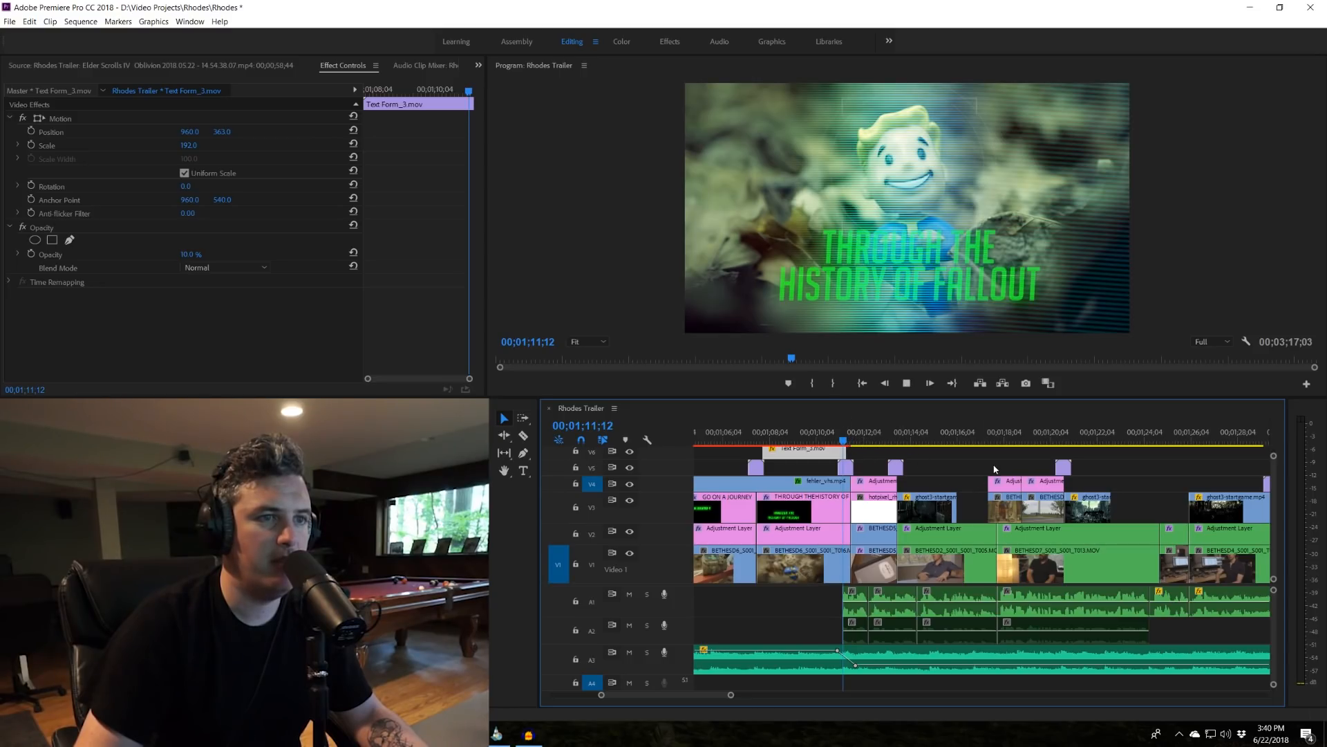
pyautogui.press('space')
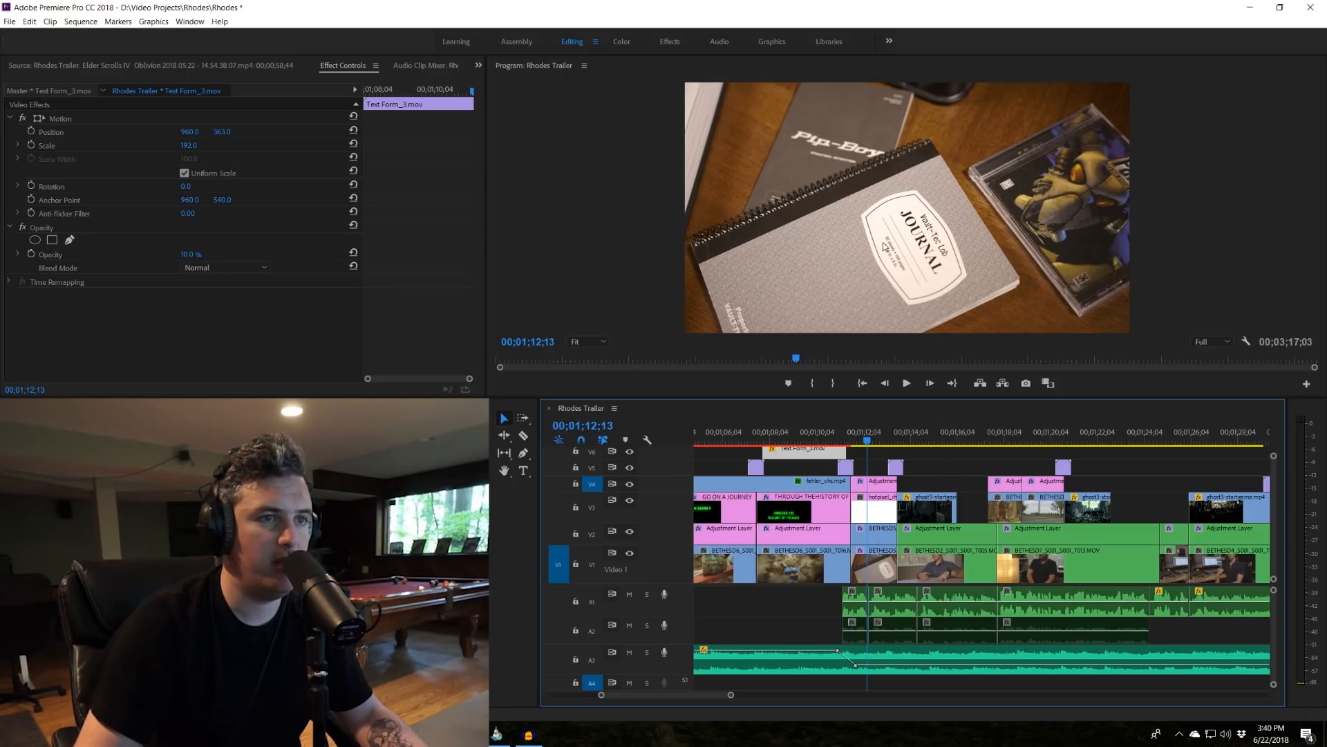
pyautogui.press('space')
pyautogui.press('space')
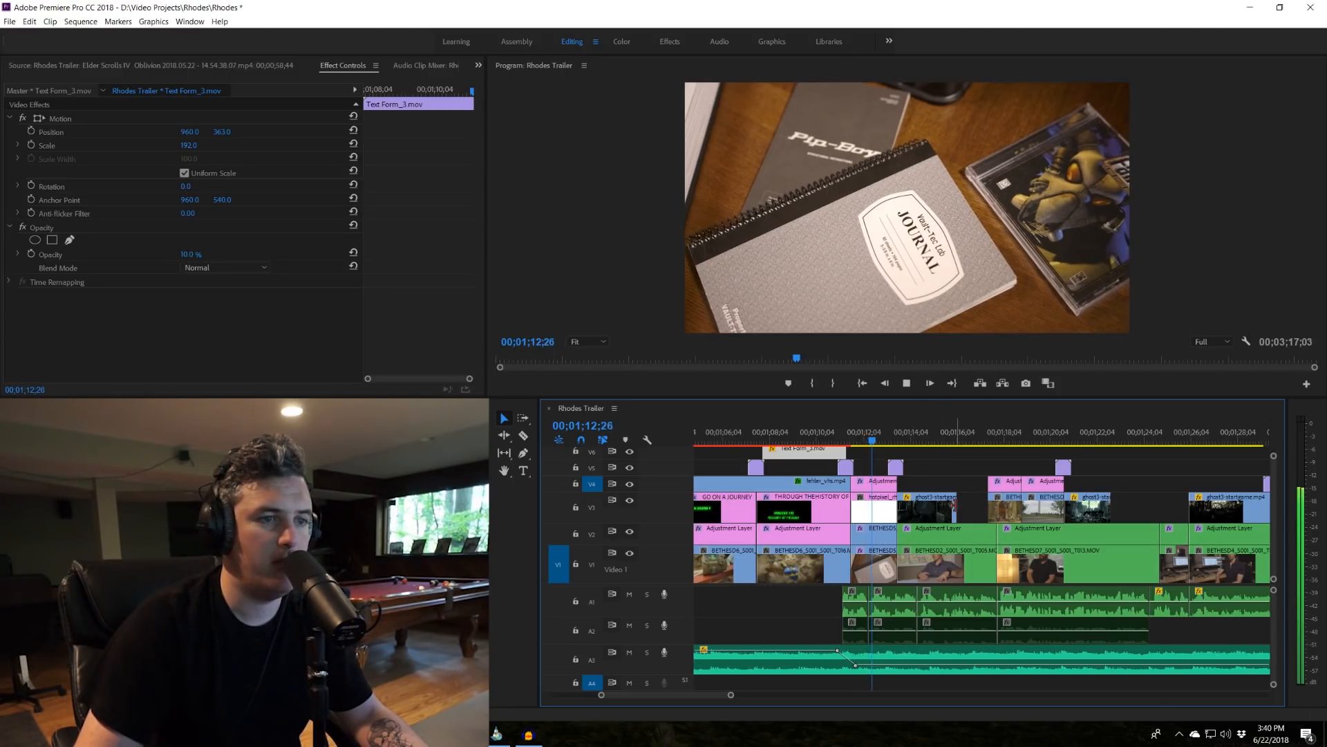
# Review the cut from the journal shot to the dark vault door game footage, up to 00;01;15;08.
pyautogui.scroll(-2, 990, 470)
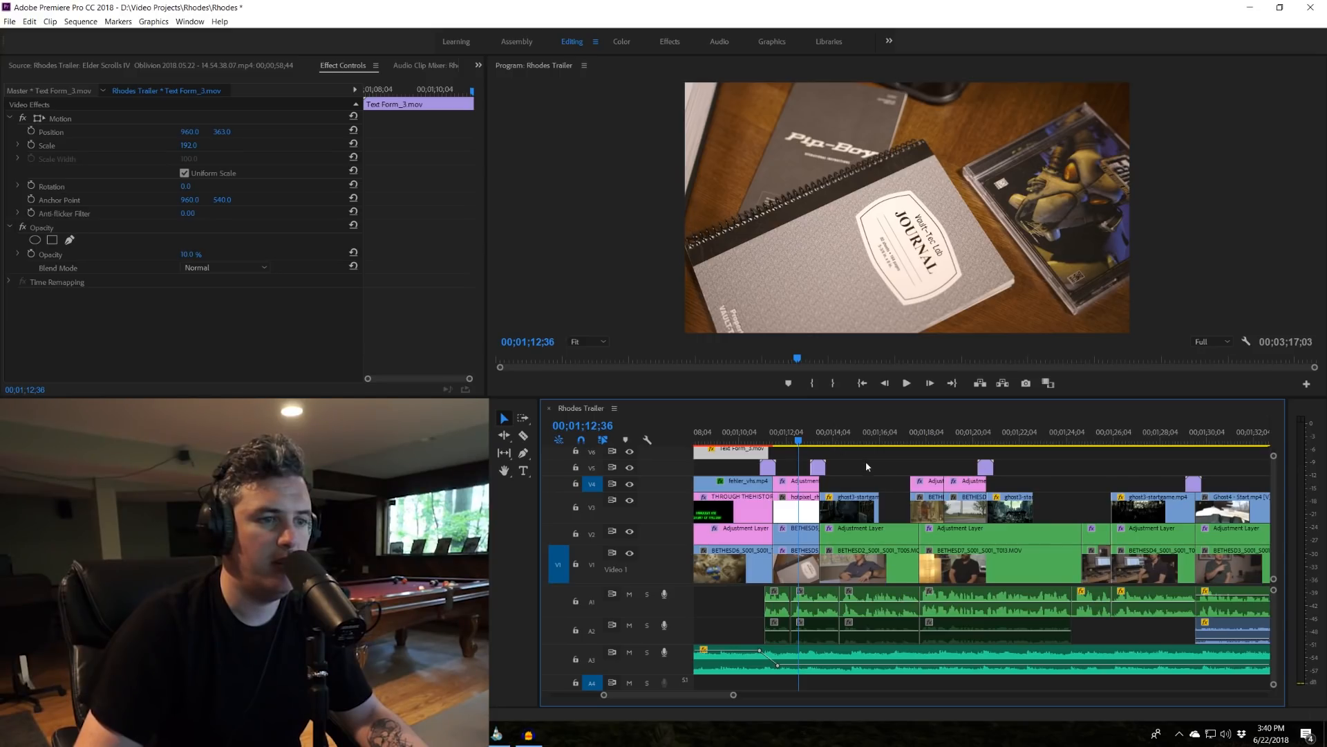
pyautogui.press('space')
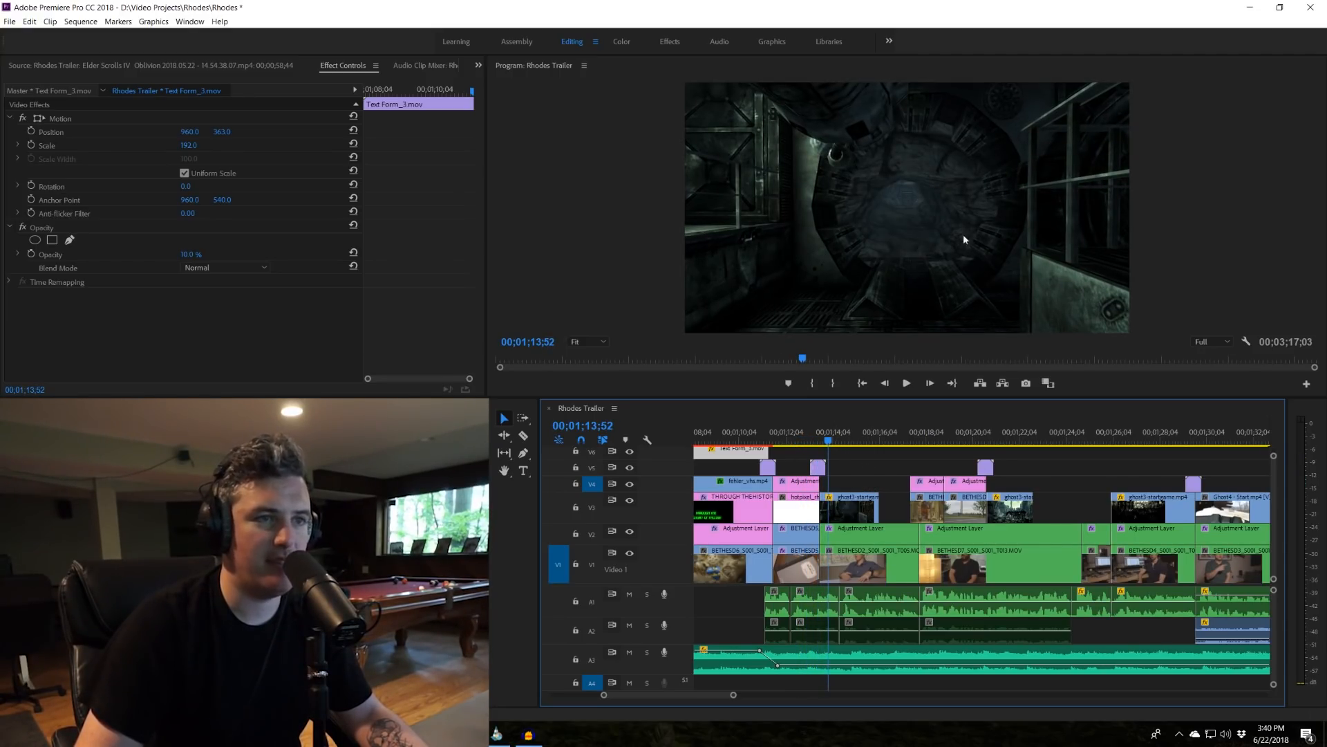
pyautogui.press('space')
pyautogui.press('space')
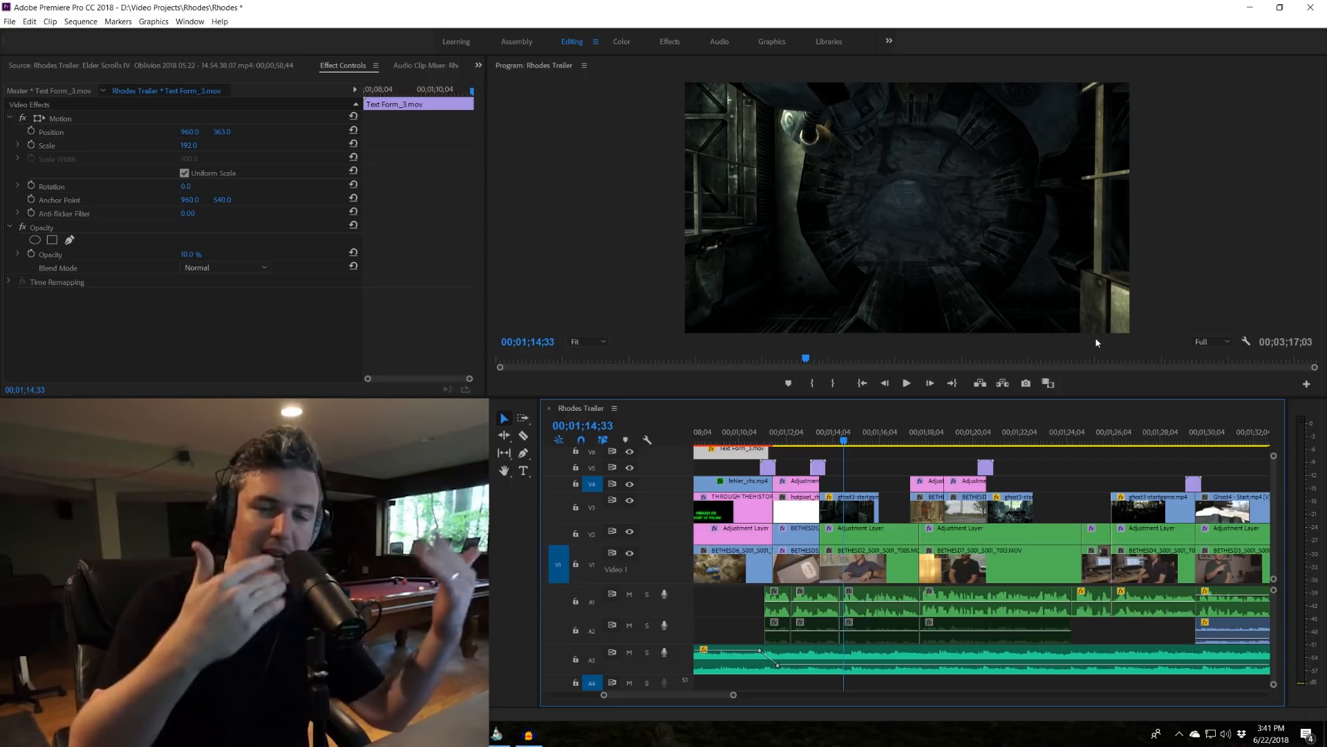
pyautogui.moveTo(841, 448); pyautogui.dragTo(857, 442)
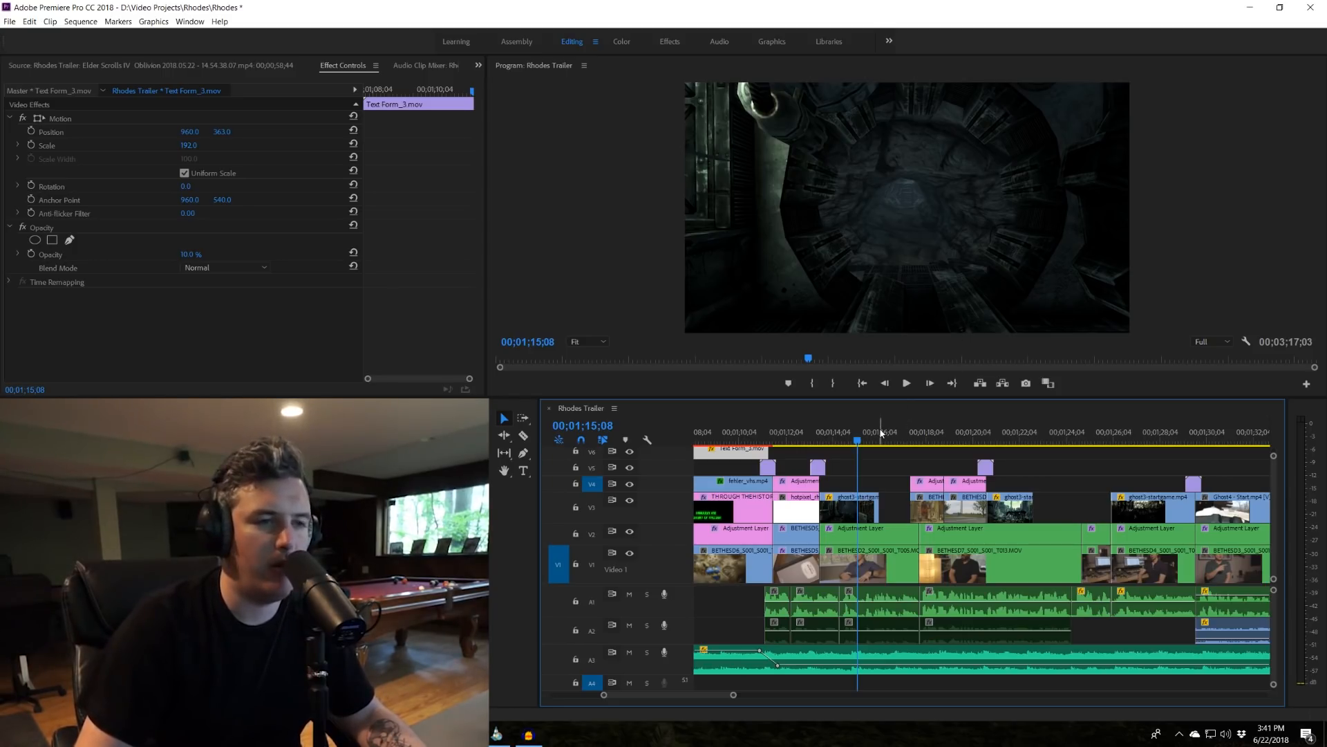
# Play the interview and gameplay section from 00;01;15;08 through the Terminator box shot to the city skyline at 00;01;41;06.
pyautogui.press('space')
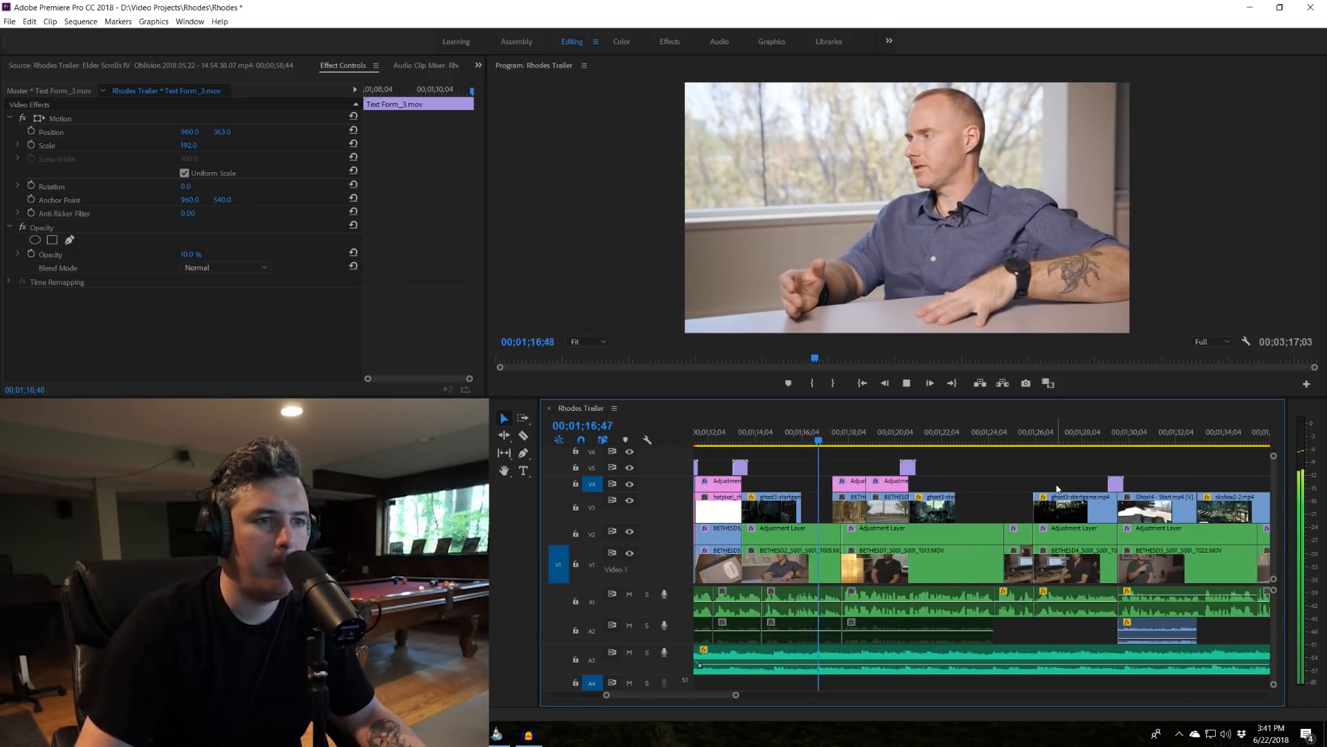
pyautogui.press('space')
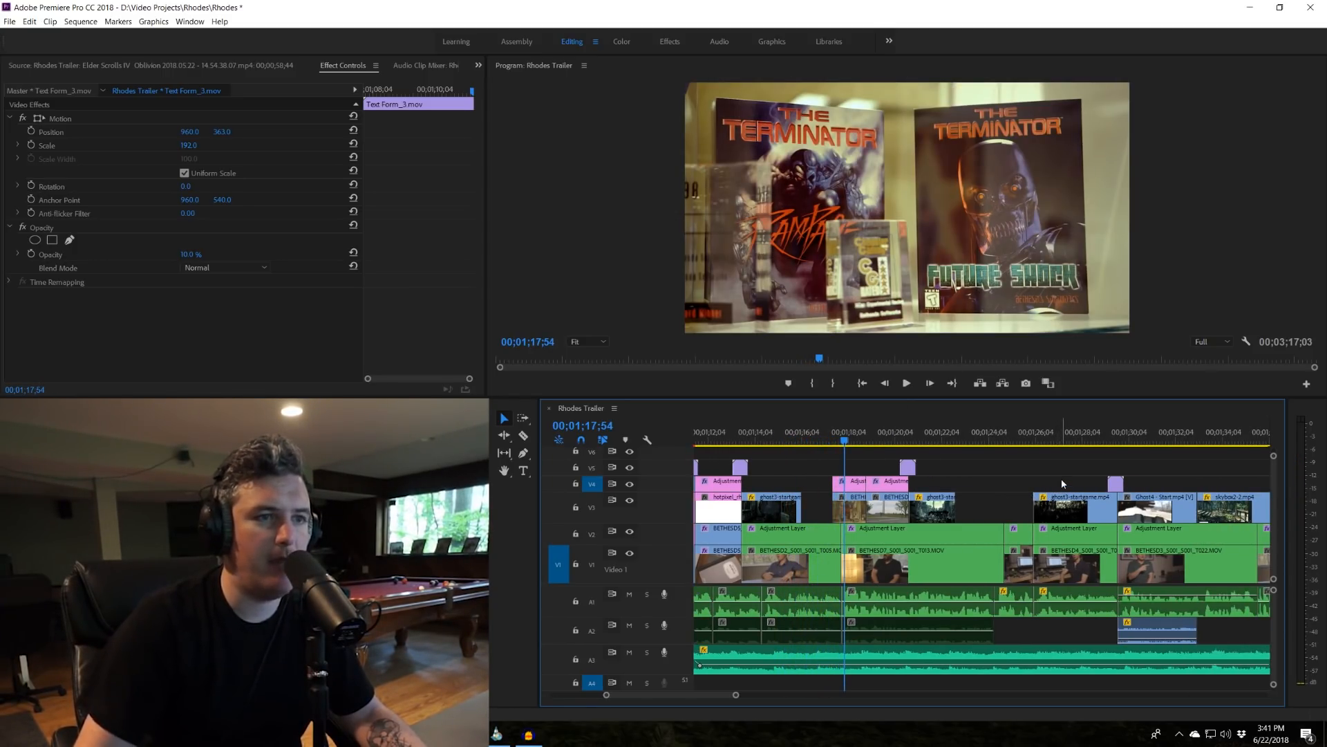
pyautogui.press('space')
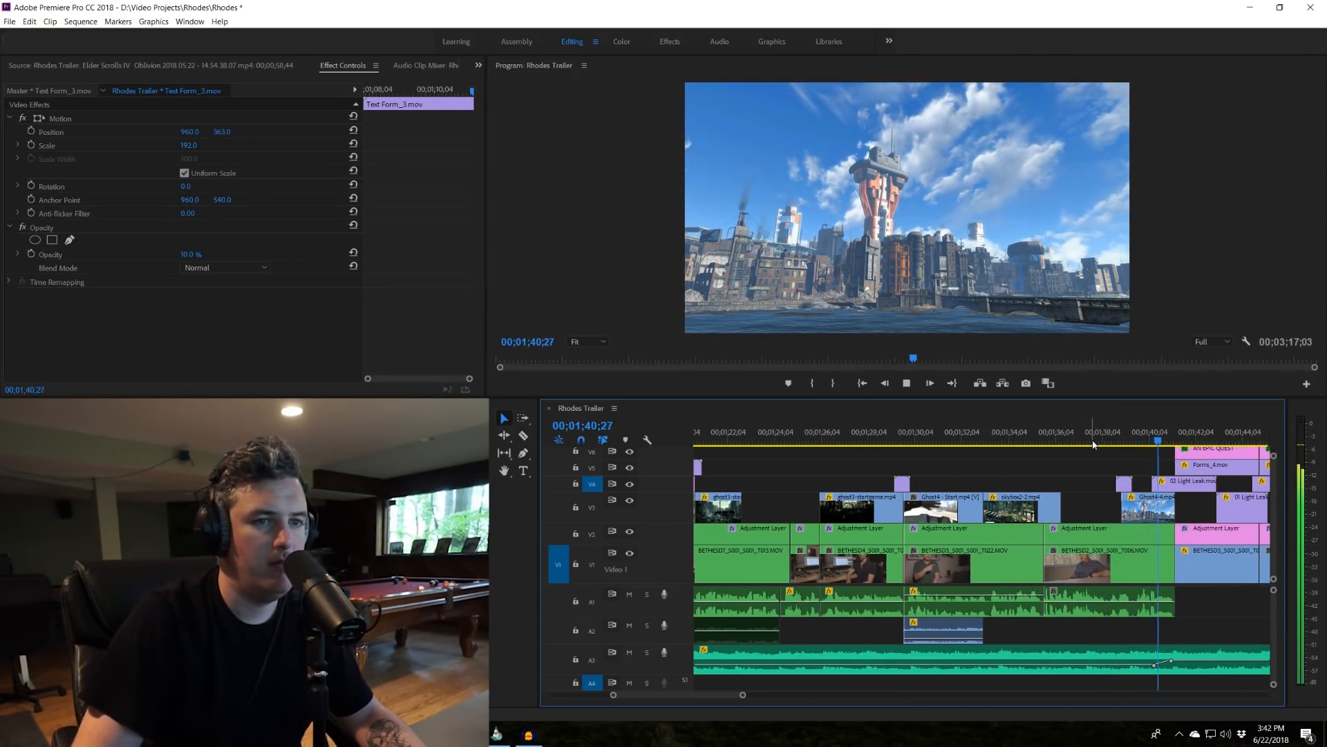
pyautogui.press('space')
# Return to the gameplay hand shot at 00;01;32;31 and inspect the Levels settings of the adjustment layer beneath it.
pyautogui.scroll(5, 1089, 451)
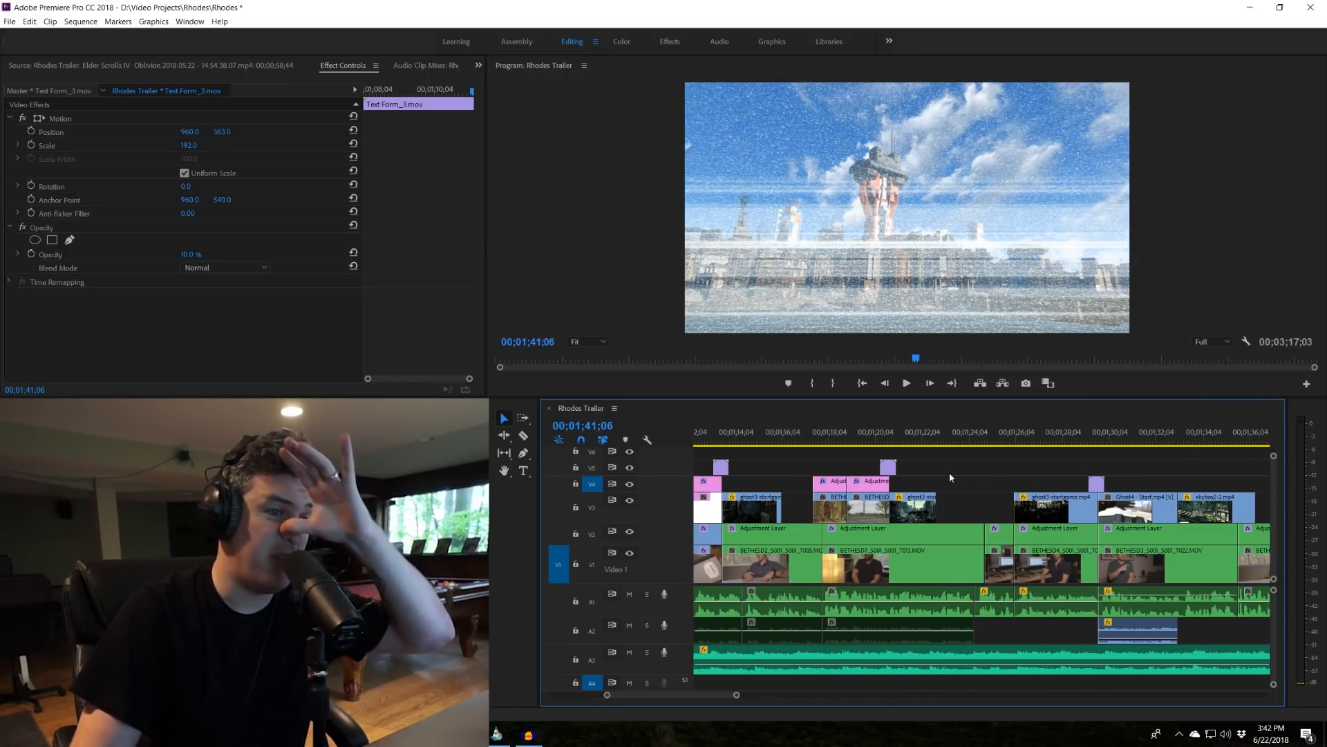
pyautogui.click(972, 440)
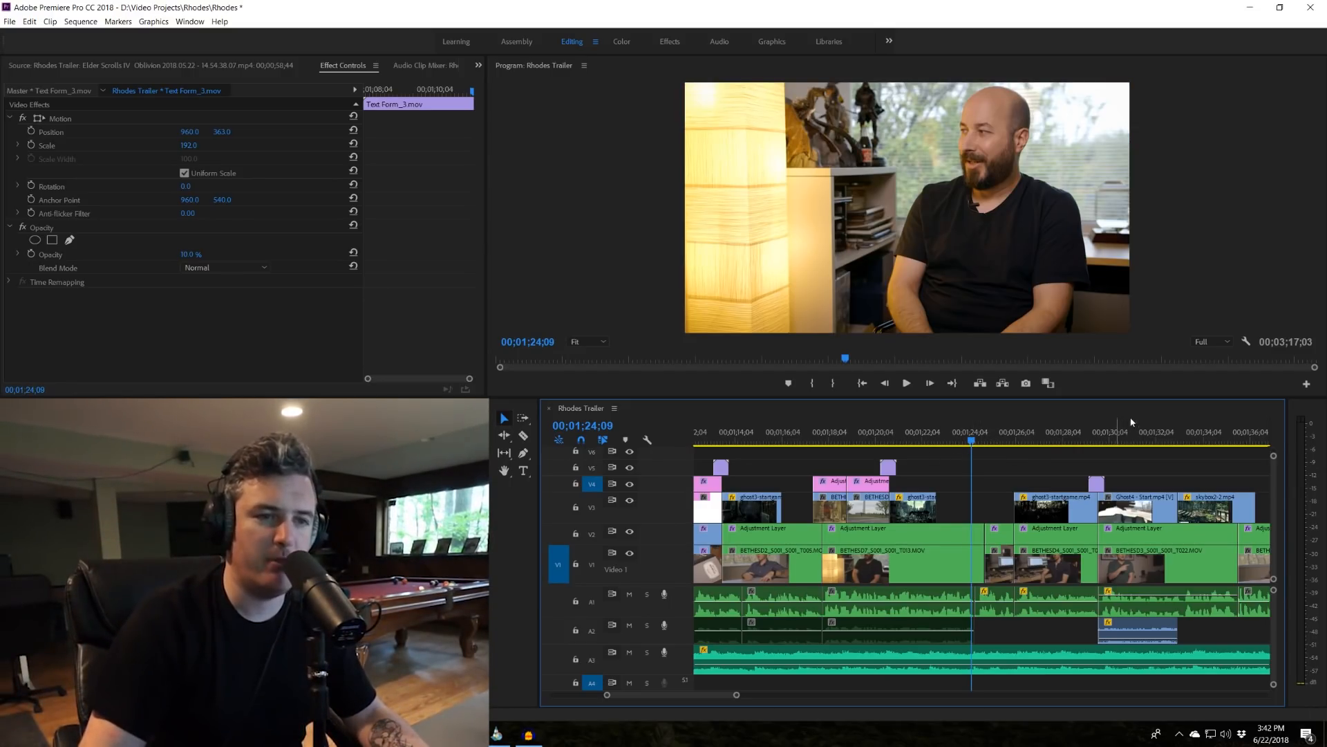
pyautogui.hscroll(3, 1078, 437)
pyautogui.click(1071, 437)
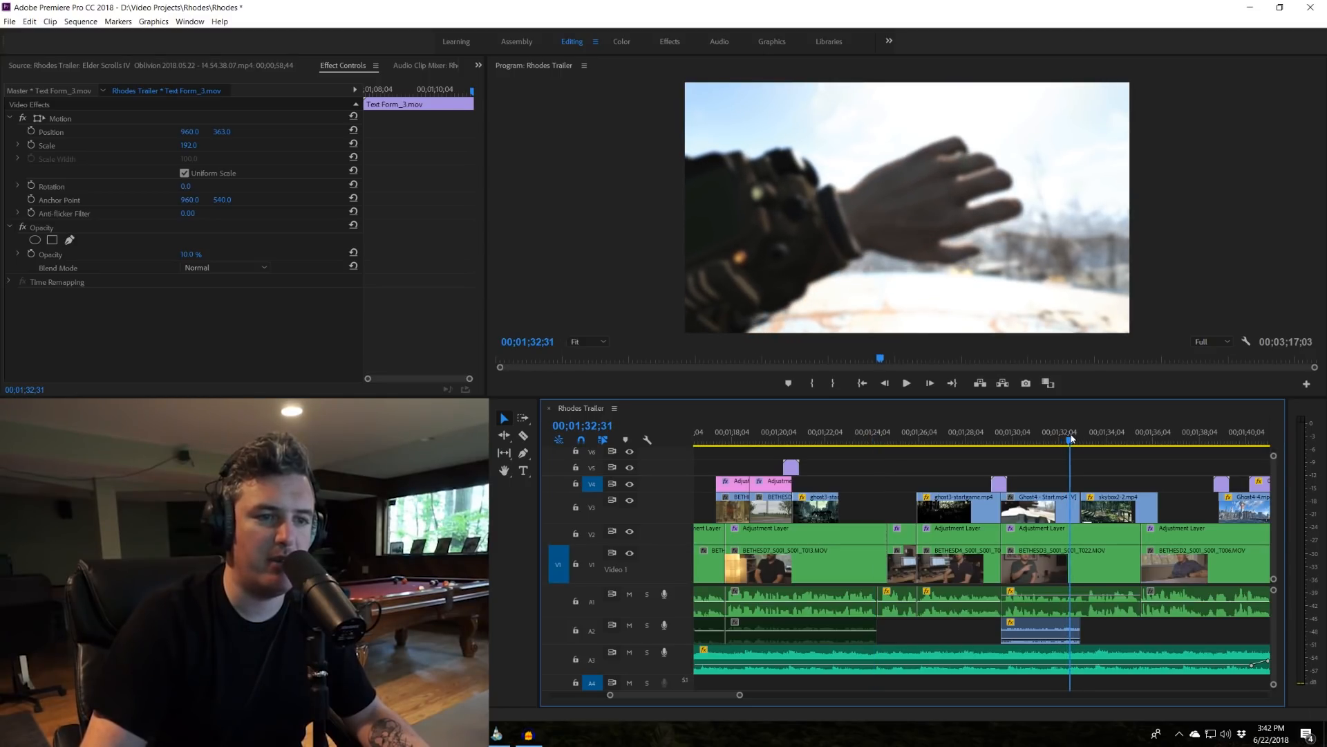
pyautogui.click(1036, 575)
pyautogui.click(1041, 536)
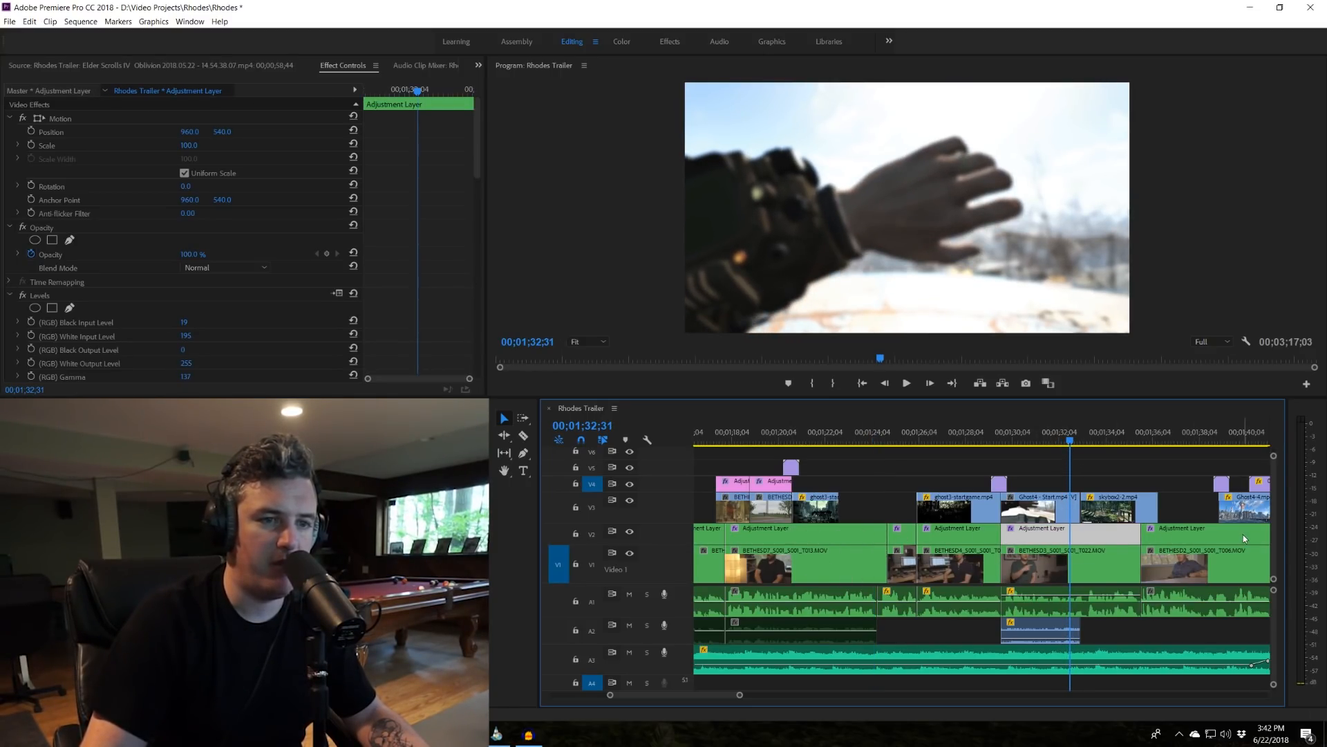
# Check the shot at 00;01;32;41 with and without the V3 gameplay track, and clear the clip selection.
pyautogui.moveTo(1063, 439)
pyautogui.mouseDown()
pyautogui.moveTo(987, 432)
pyautogui.moveTo(1085, 432)
pyautogui.moveTo(1074, 433)
pyautogui.mouseUp()
pyautogui.click(632, 500)
pyautogui.click(633, 501)
pyautogui.click(1136, 473)
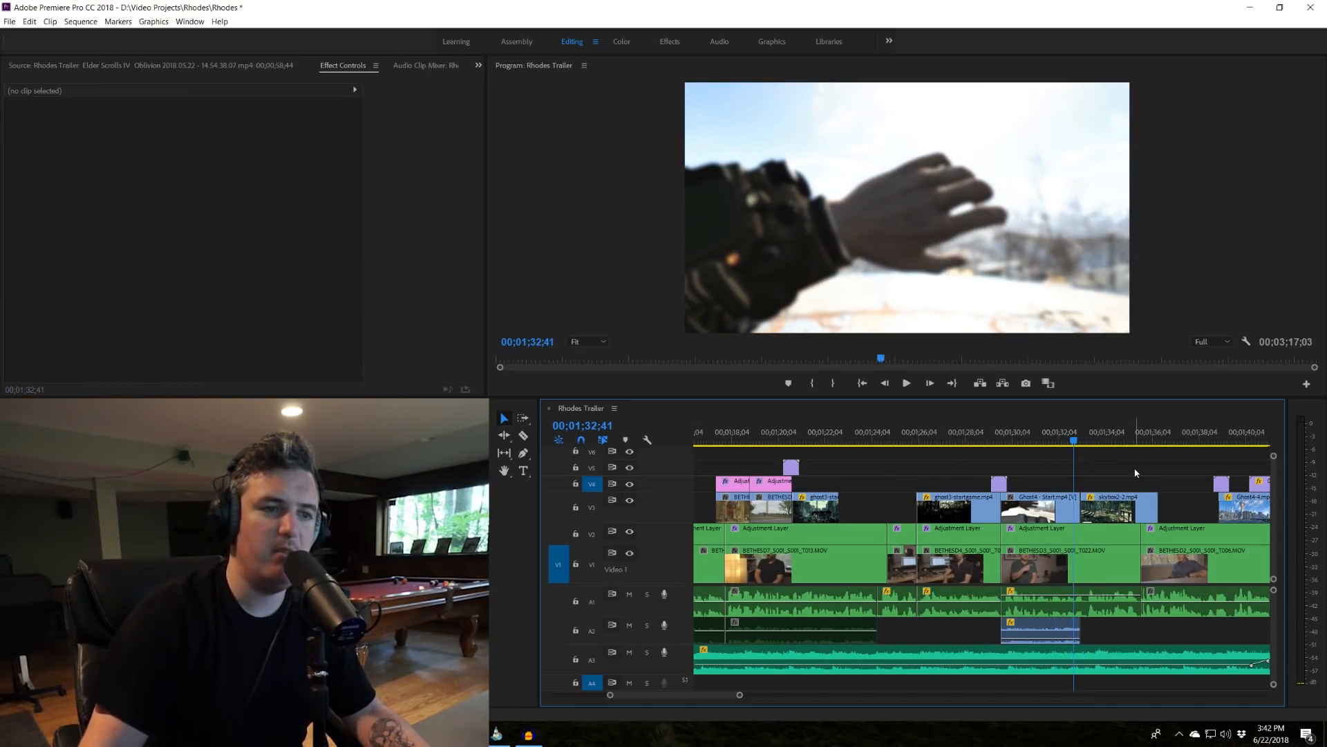
# Play into the forest village footage, skim the interview shots and monument b-roll, and return to the Terminator boxes at 00;01;17;48.
pyautogui.press('space')
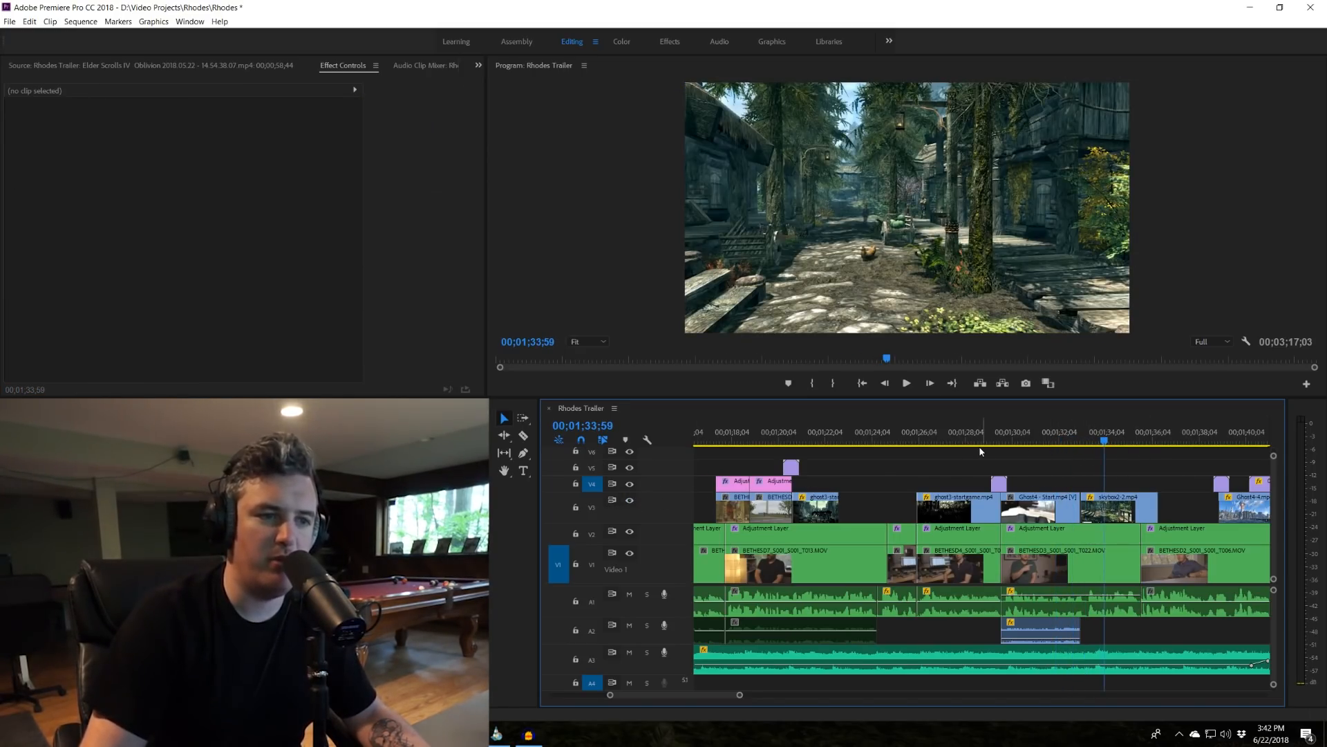
pyautogui.moveTo(970, 443); pyautogui.dragTo(896, 443)
pyautogui.scroll(-1, 1276, 547)
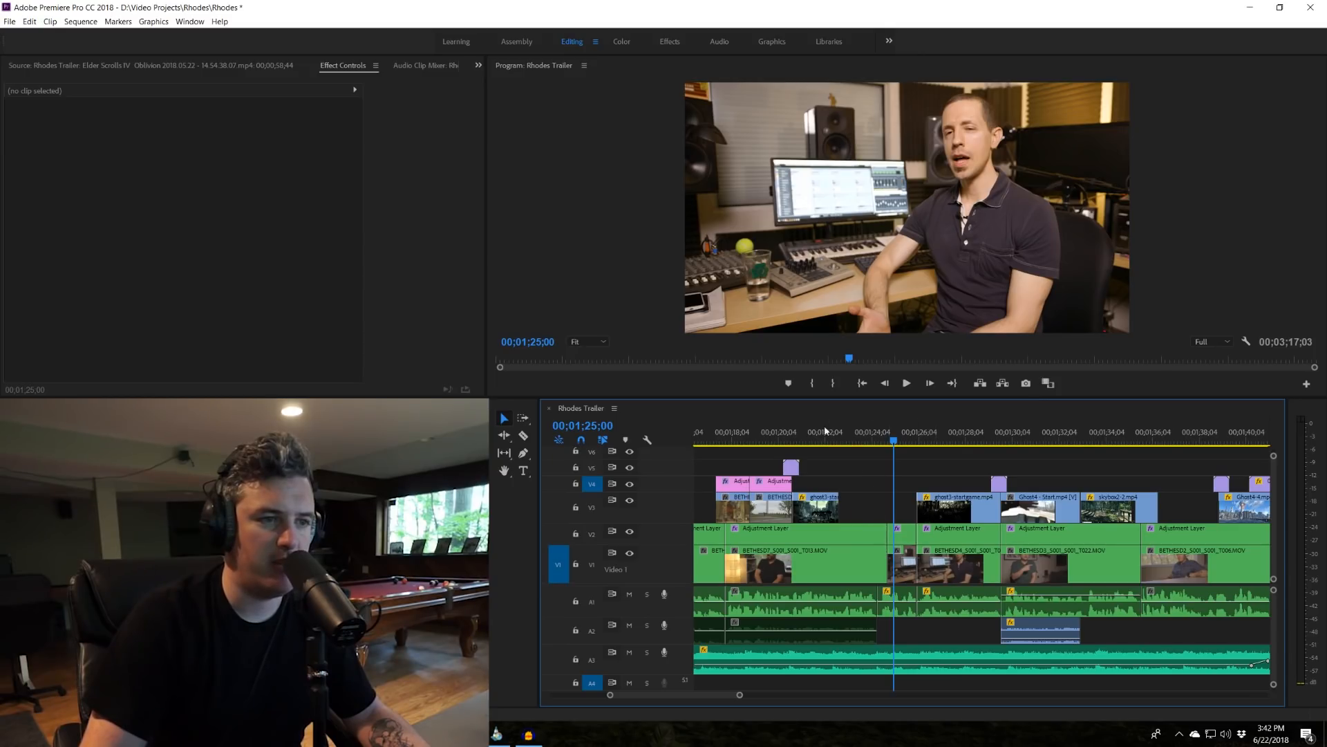
pyautogui.click(869, 438)
pyautogui.click(1183, 432)
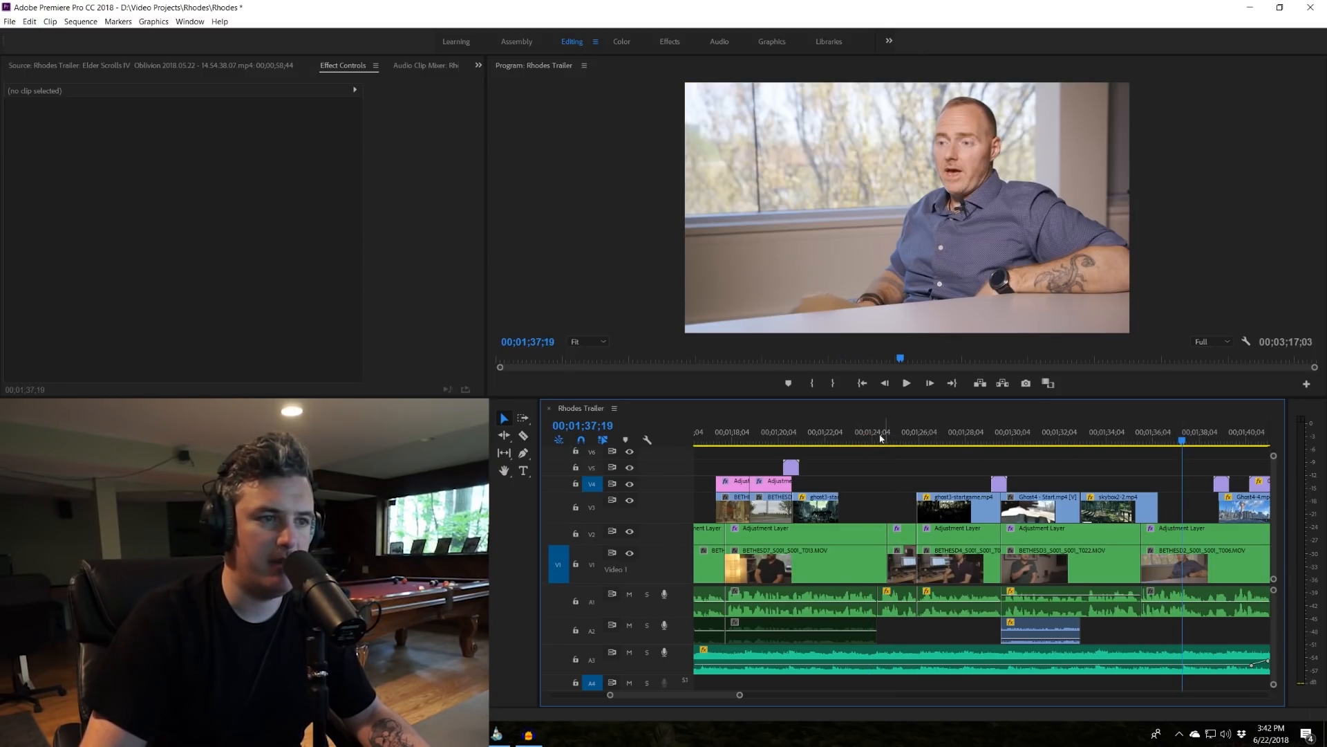
pyautogui.click(766, 435)
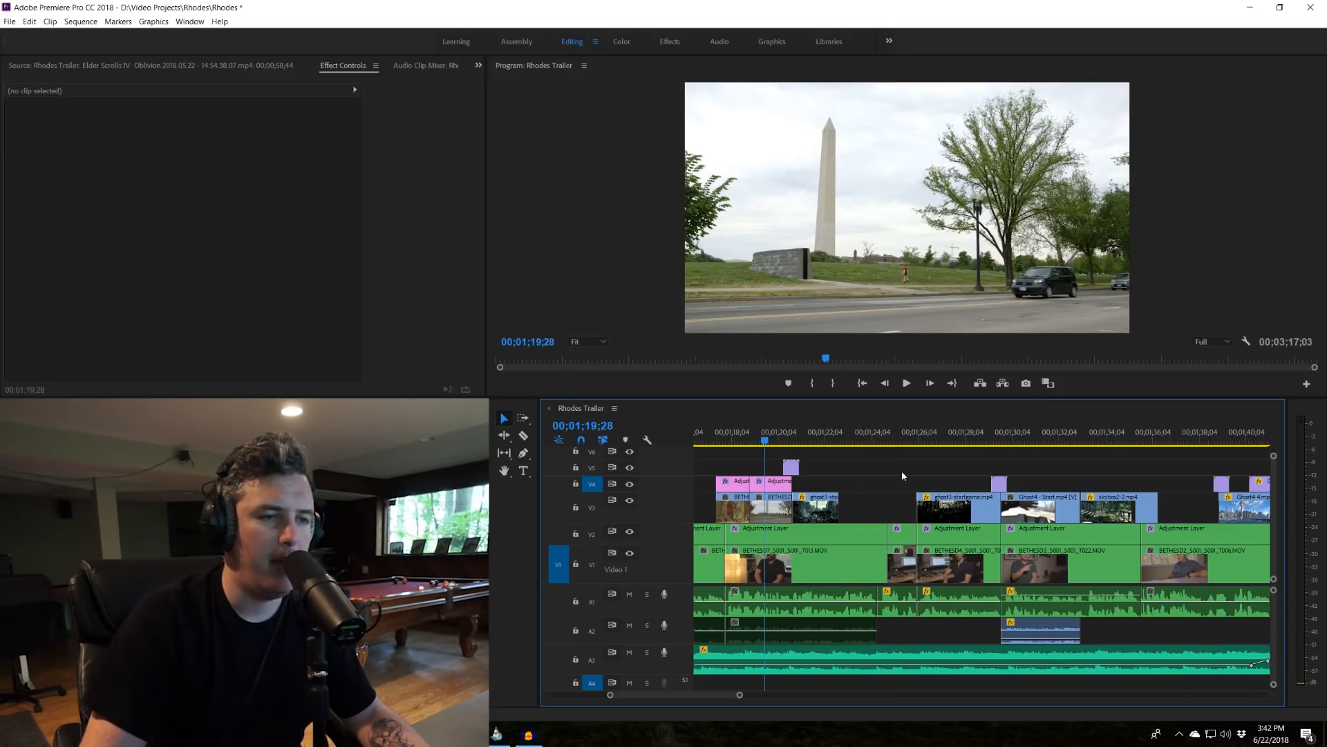
pyautogui.moveTo(769, 441); pyautogui.dragTo(729, 444)
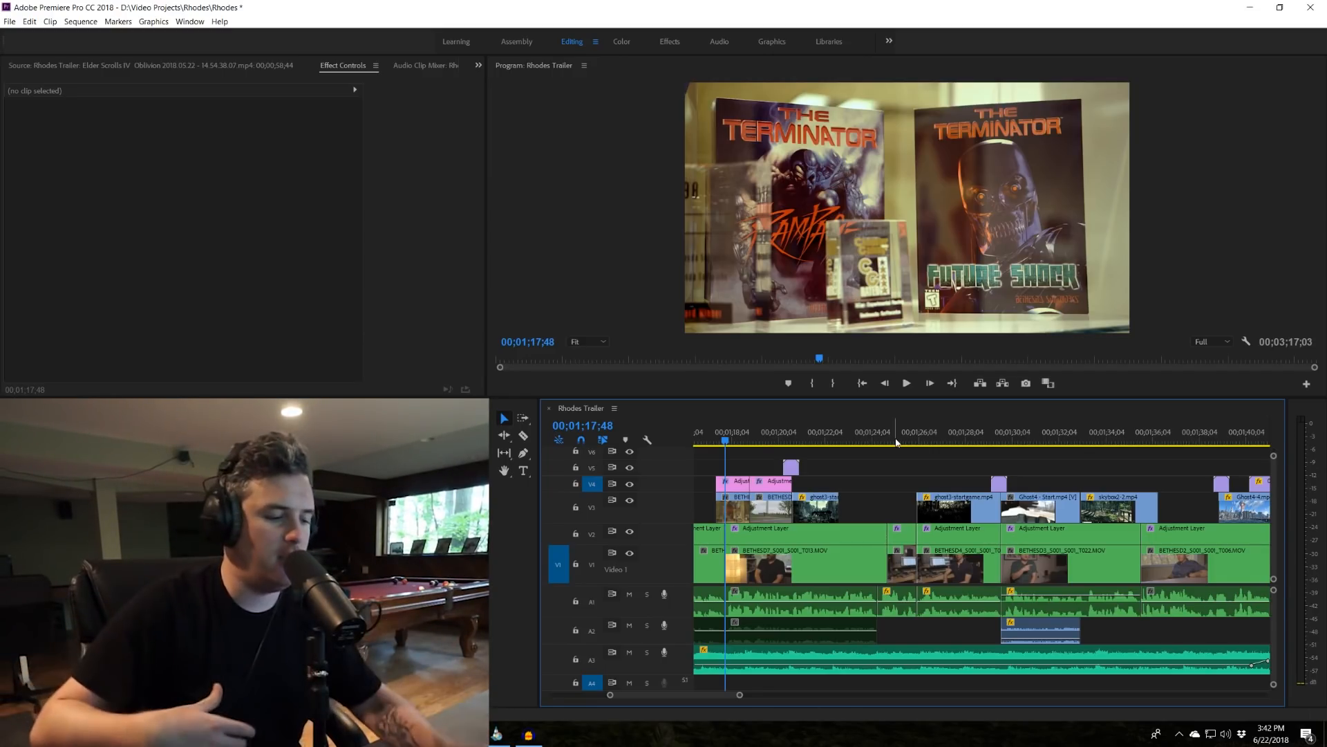
# Play from the Terminator boxes through the monument b-roll, and inspect the Analogue Glitch clip over the transition into the ruined-city gameplay.
pyautogui.press('space')
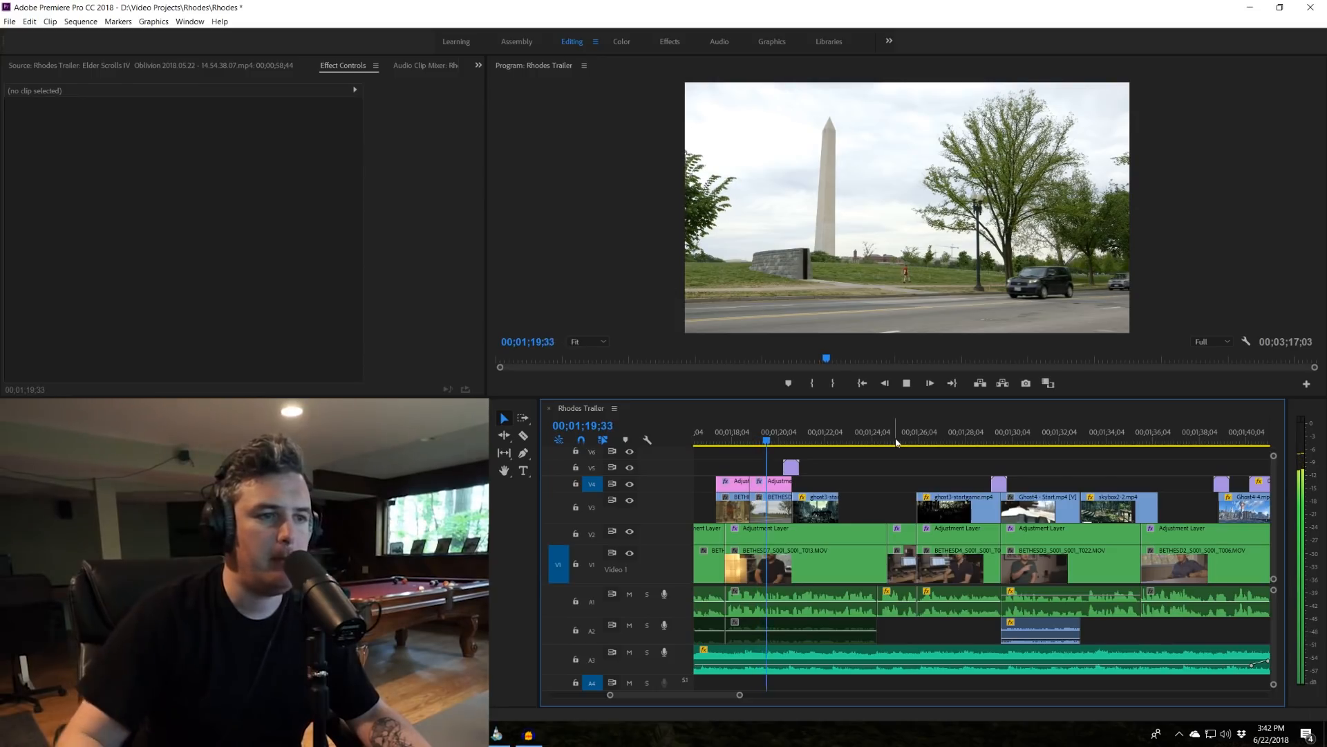
pyautogui.press('space')
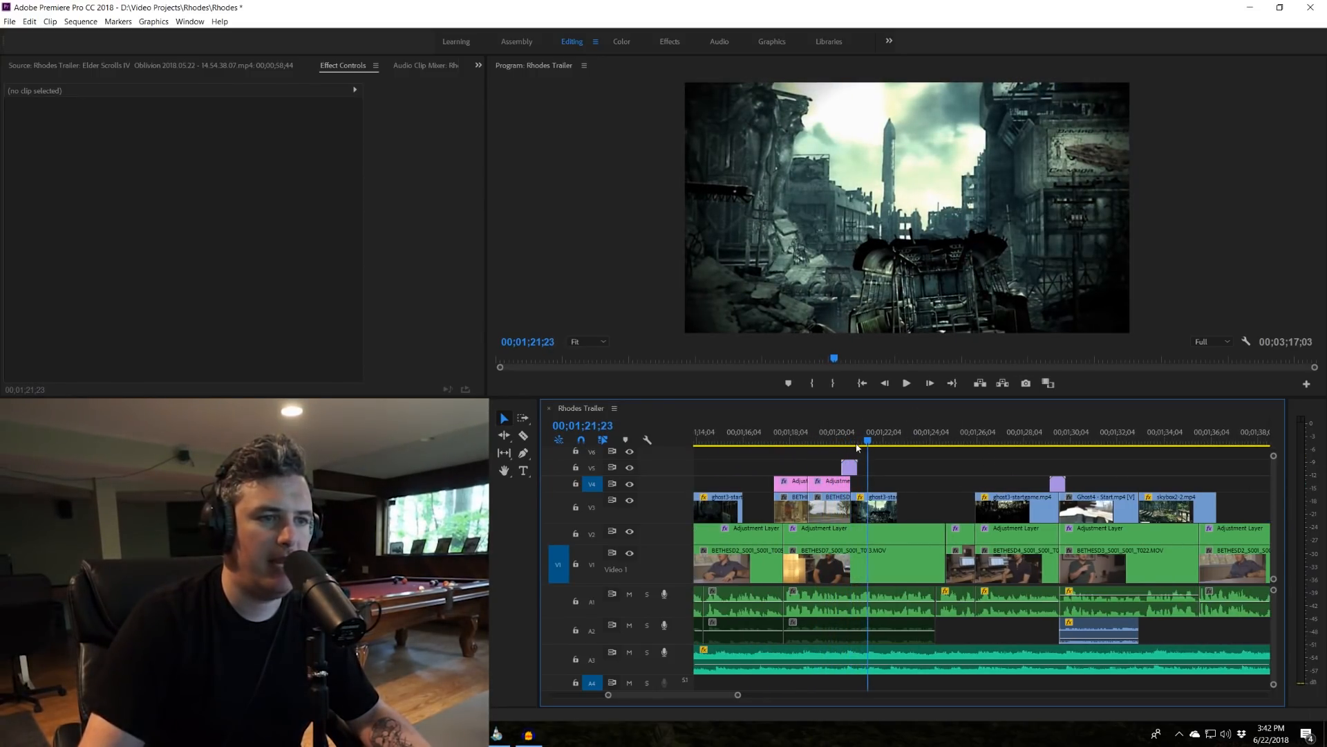
pyautogui.click(851, 438)
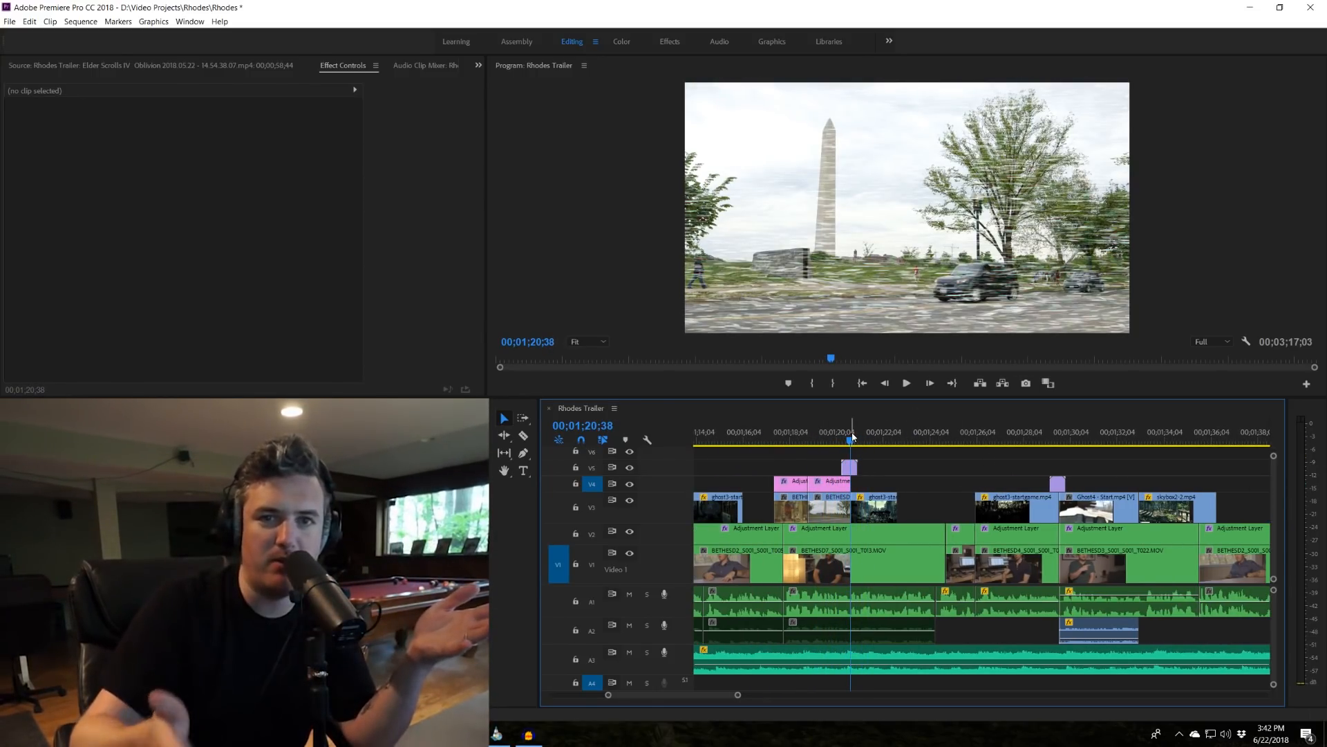
pyautogui.moveTo(852, 440); pyautogui.dragTo(850, 440)
pyautogui.click(851, 470)
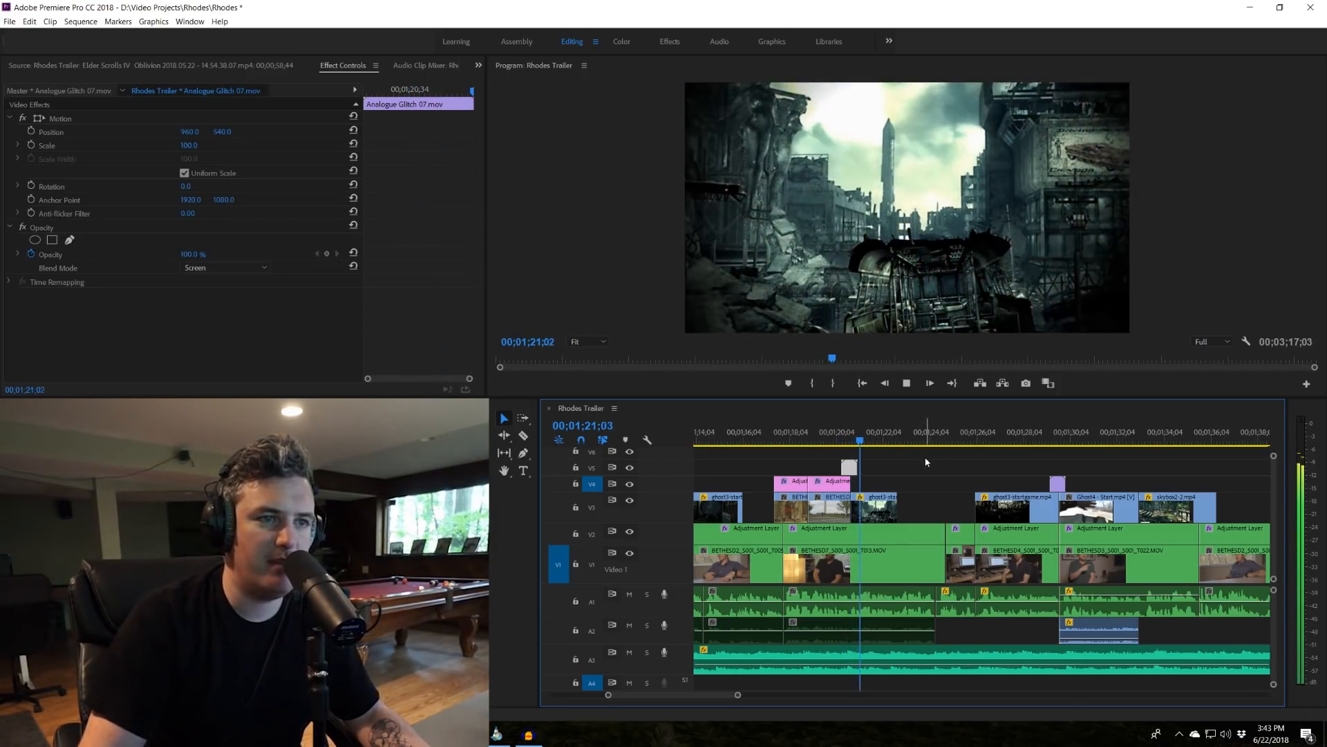
# Skim between the monument shot at 00;01;19;29 and the interview at 00;01;22;56, and return to 00;01;20;01.
pyautogui.click(824, 436)
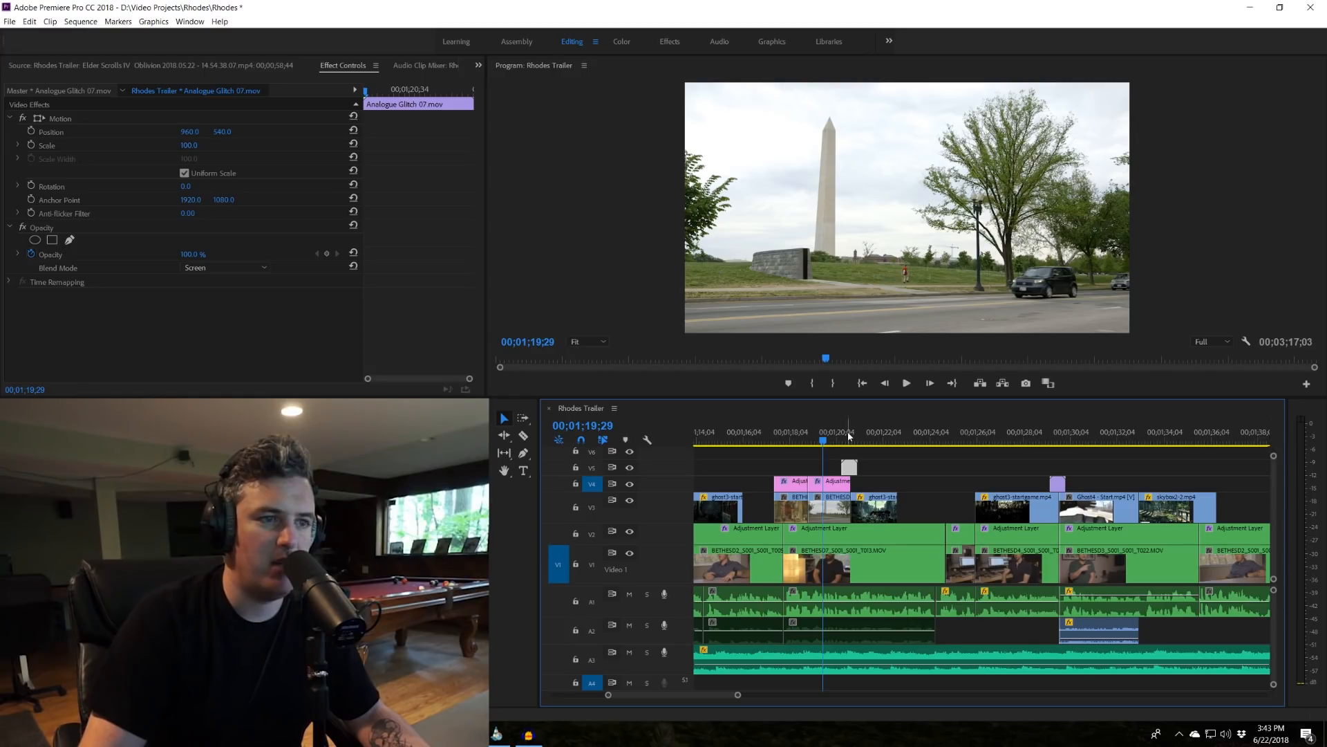
pyautogui.click(904, 441)
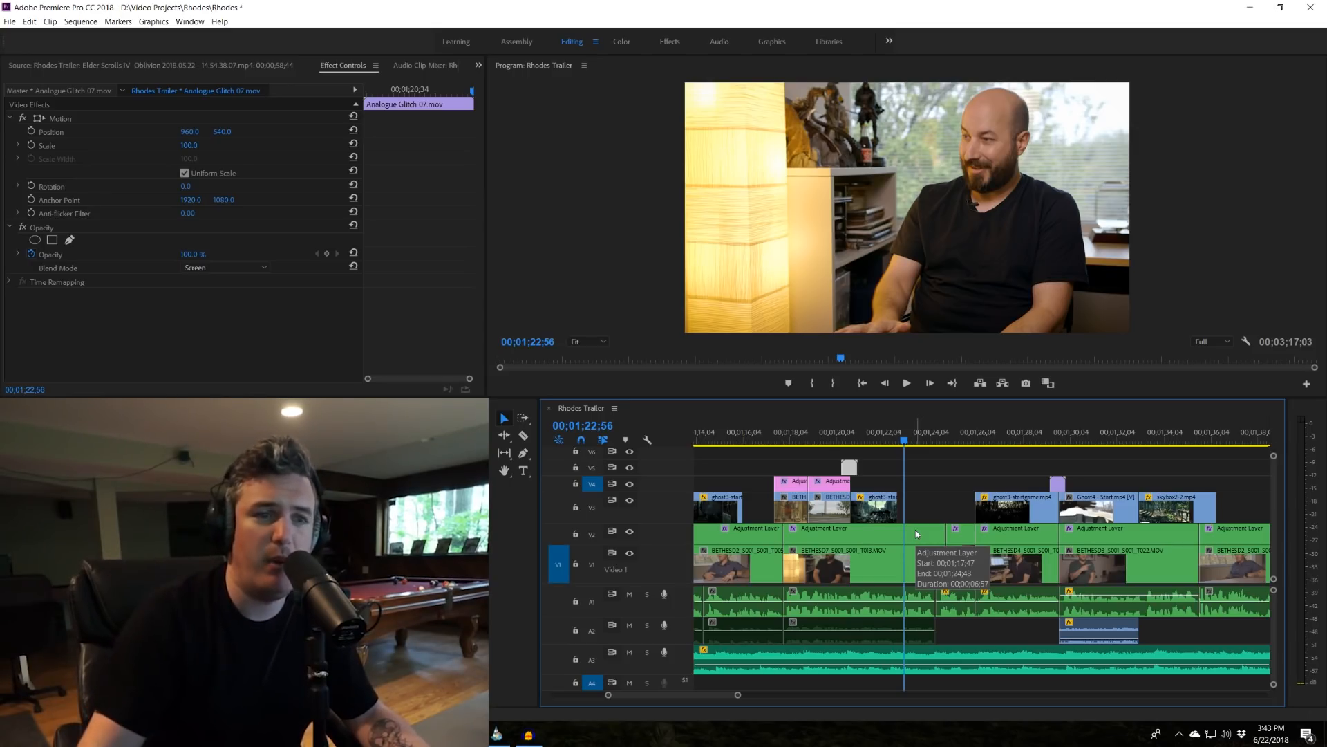
pyautogui.click(835, 435)
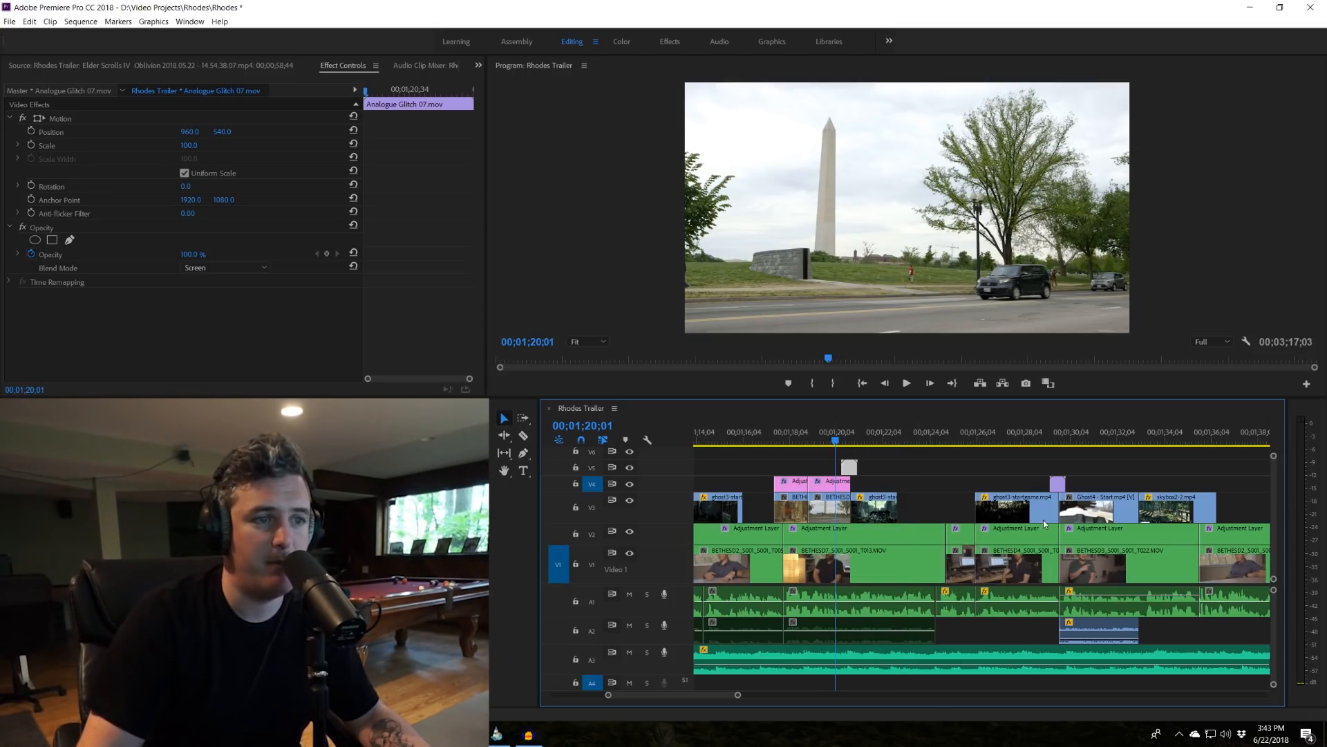
# Play from the monument shot through the ruined-city gameplay and the second interview to the billboard shot at 00;01;26;58.
pyautogui.press('space')
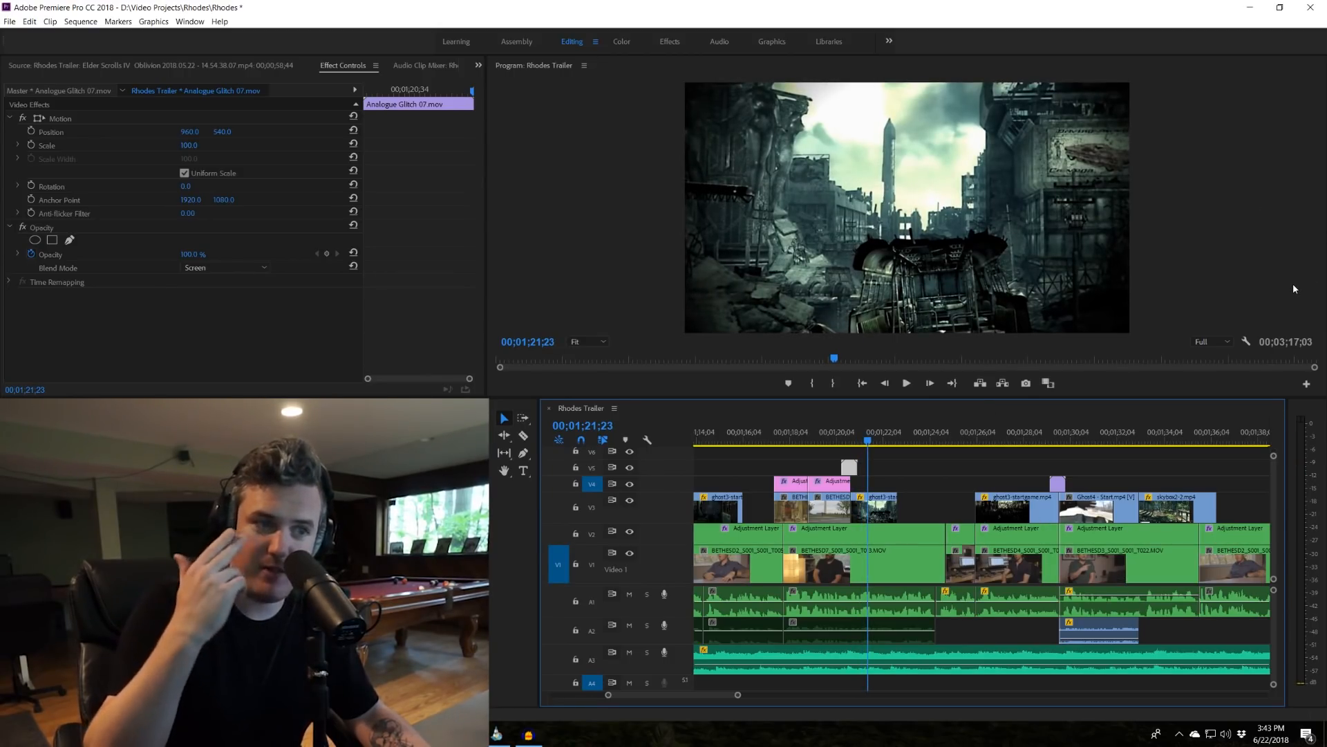
pyautogui.press('space')
pyautogui.press('space')
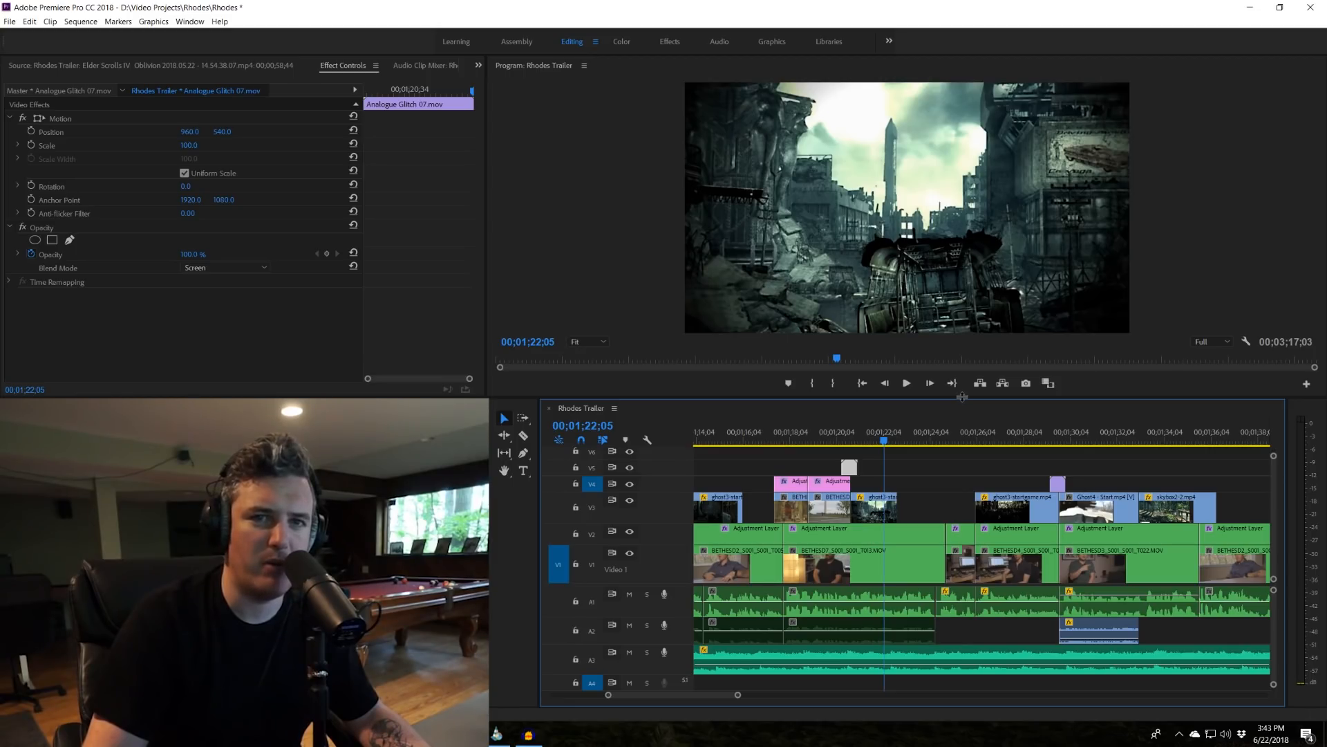
pyautogui.press('space')
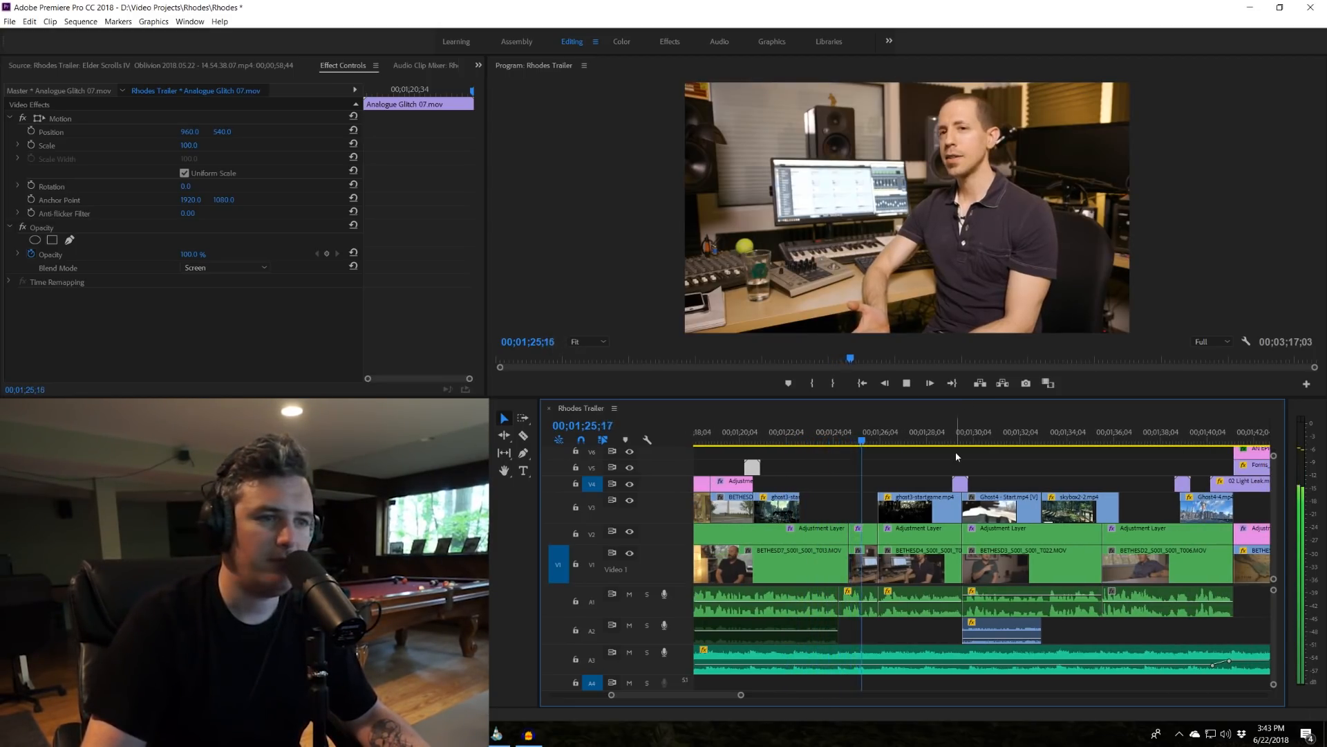
pyautogui.press('space')
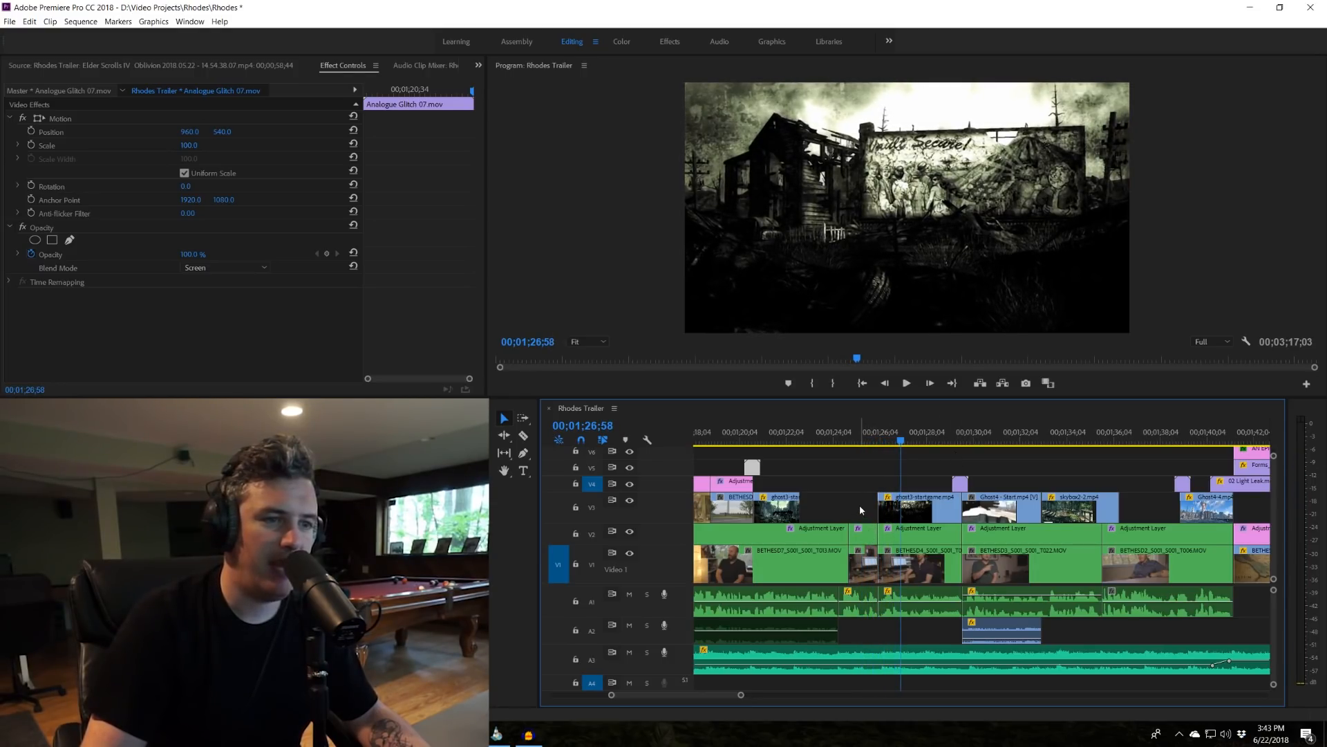
# Try removing the first interview's tail and starting the second interview earlier, play the cut from 00;01;22;54, and undo the edits.
pyautogui.moveTo(820, 495); pyautogui.dragTo(817, 580)
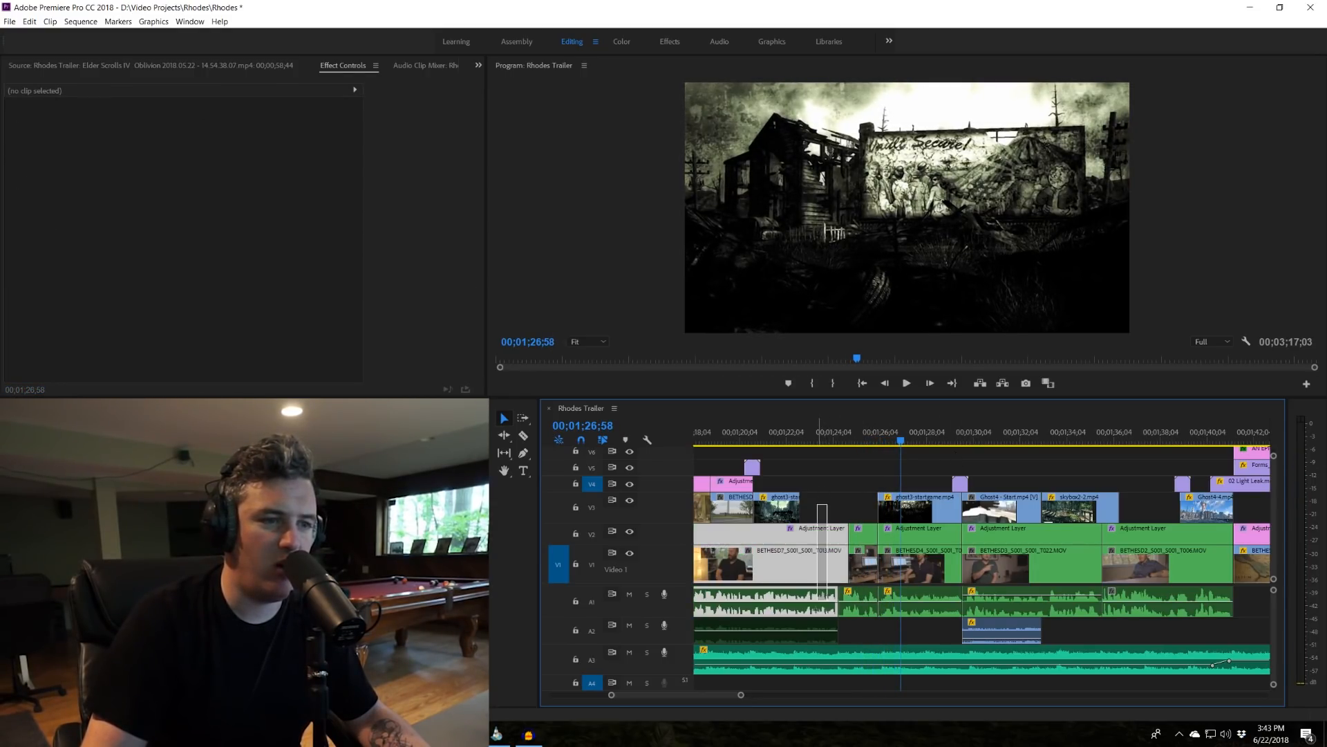
pyautogui.moveTo(851, 517); pyautogui.dragTo(877, 562)
pyautogui.click(810, 436)
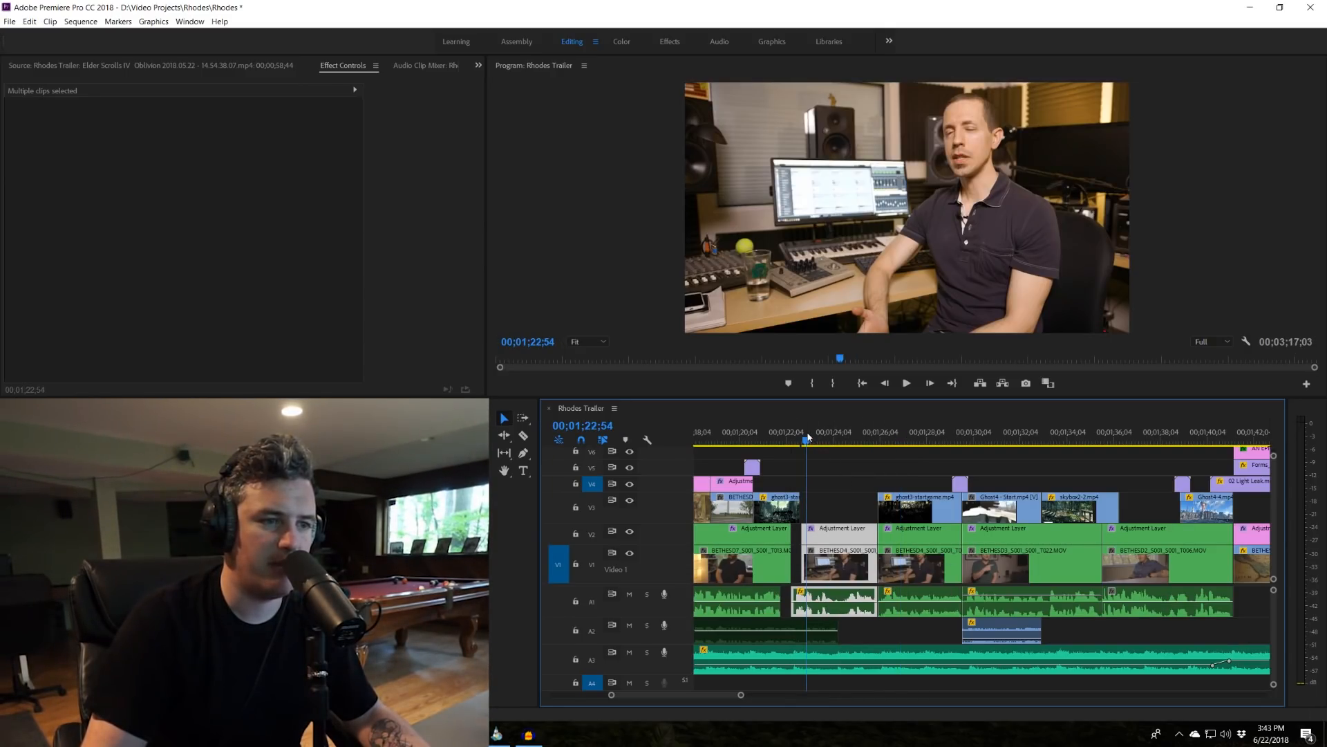
pyautogui.press('space')
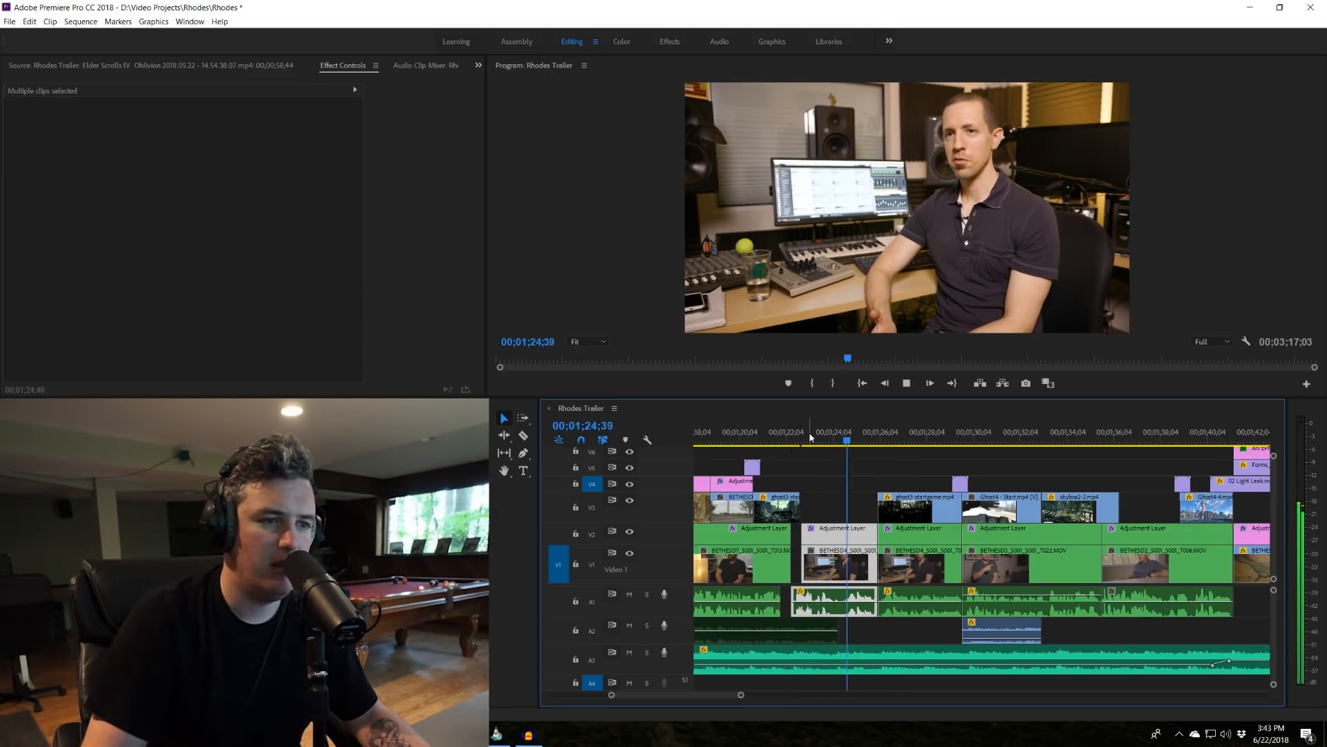
pyautogui.hotkey('ctrl', 'z')
pyautogui.hotkey('ctrl', 'z')
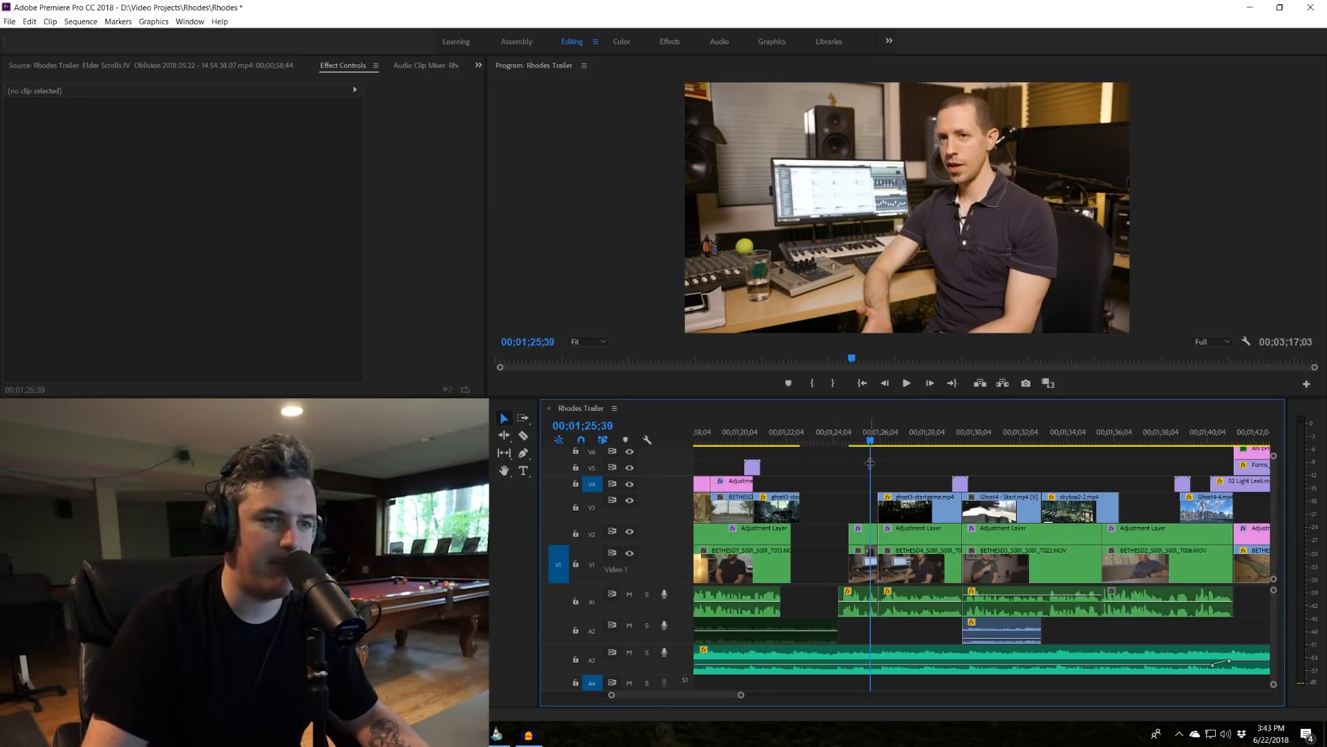
pyautogui.hotkey('ctrl', 'z')
# Play and scrub the cut between the two interviews around 00;01;24;16, and park the playhead at 00;01;23;59.
pyautogui.moveTo(876, 442); pyautogui.dragTo(875, 442)
pyautogui.press('=')
pyautogui.press('=')
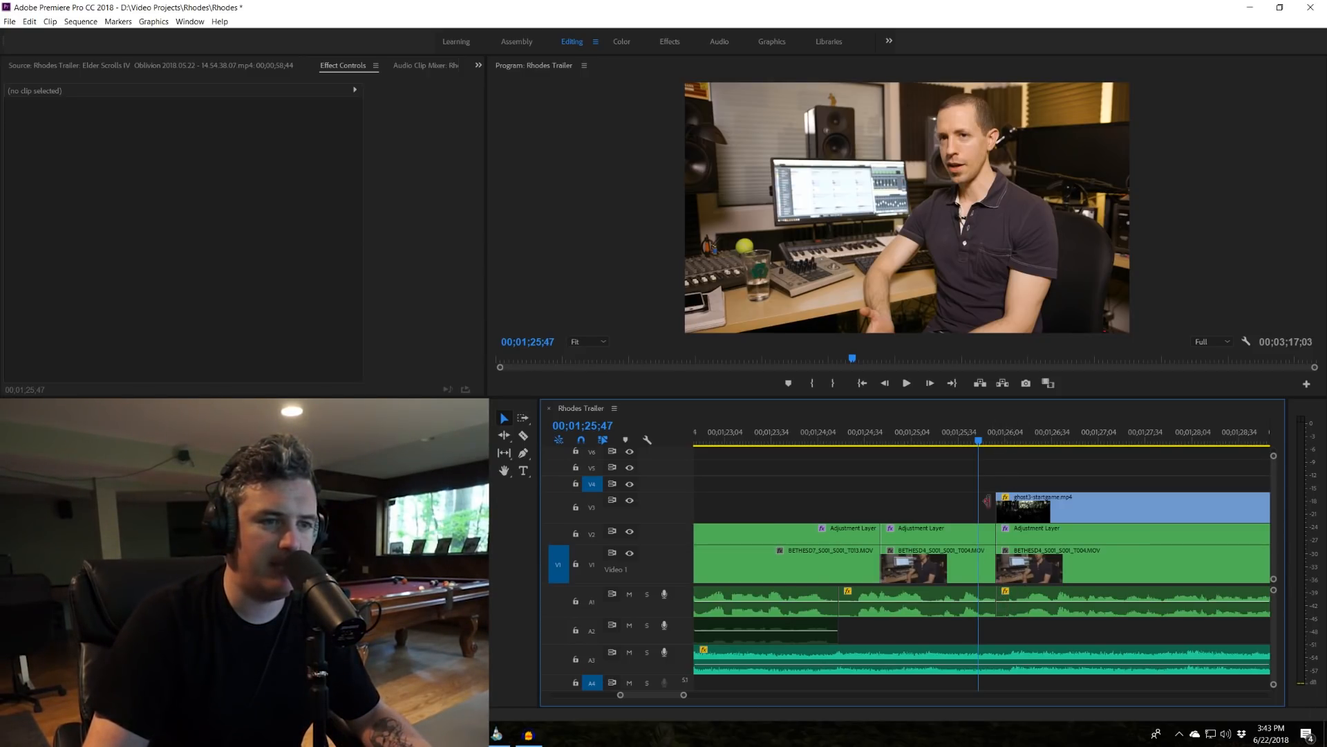
pyautogui.moveTo(920, 440); pyautogui.dragTo(773, 443)
pyautogui.press('space')
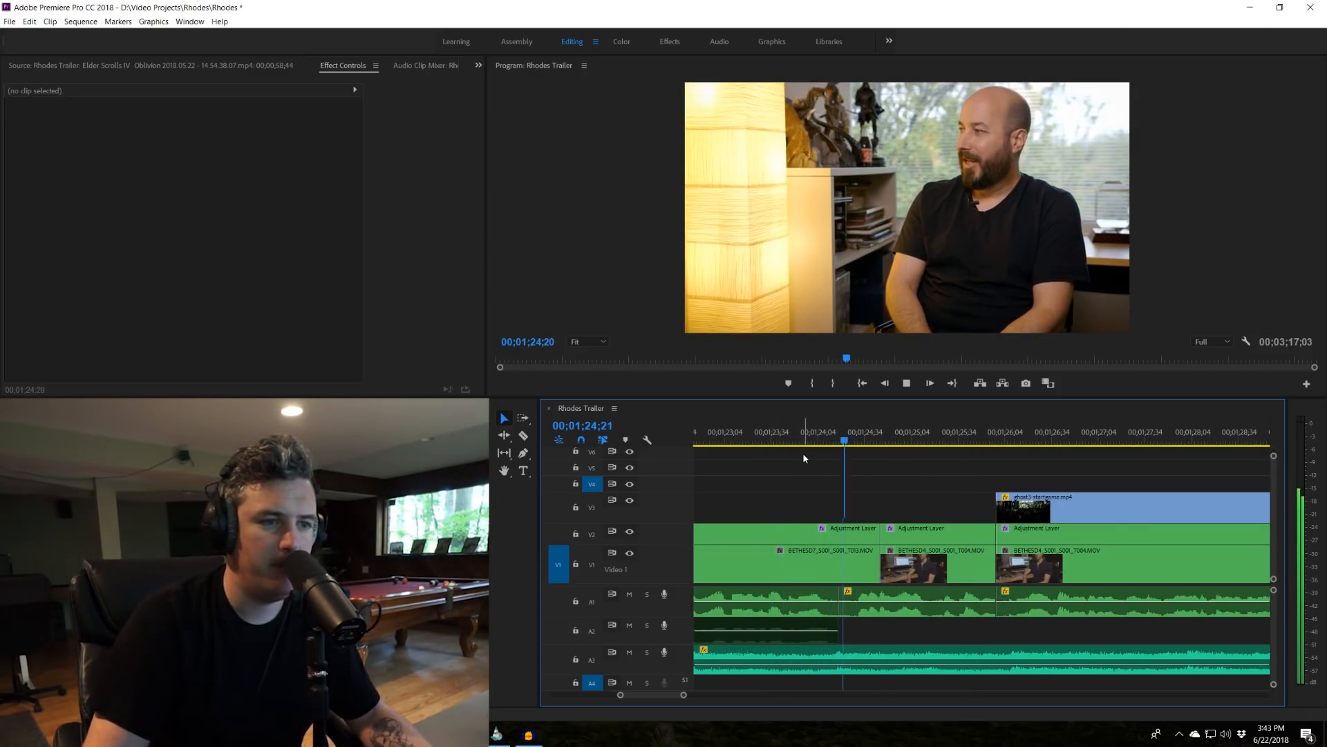
pyautogui.press('space')
pyautogui.click(862, 437)
pyautogui.moveTo(861, 437); pyautogui.dragTo(837, 438)
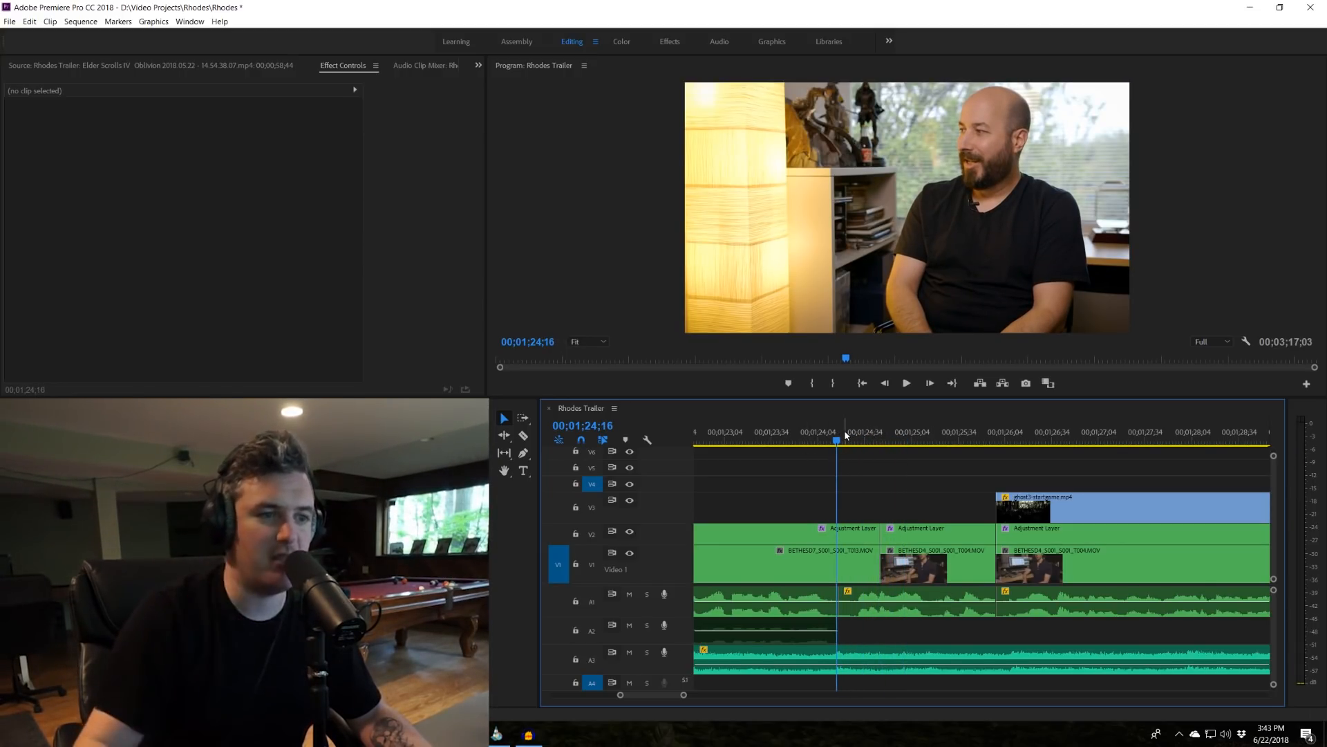
pyautogui.moveTo(844, 433); pyautogui.dragTo(810, 450)
# Select the audio and video clips of both interviews in turn to compare their edit points at the cut.
pyautogui.click(867, 615)
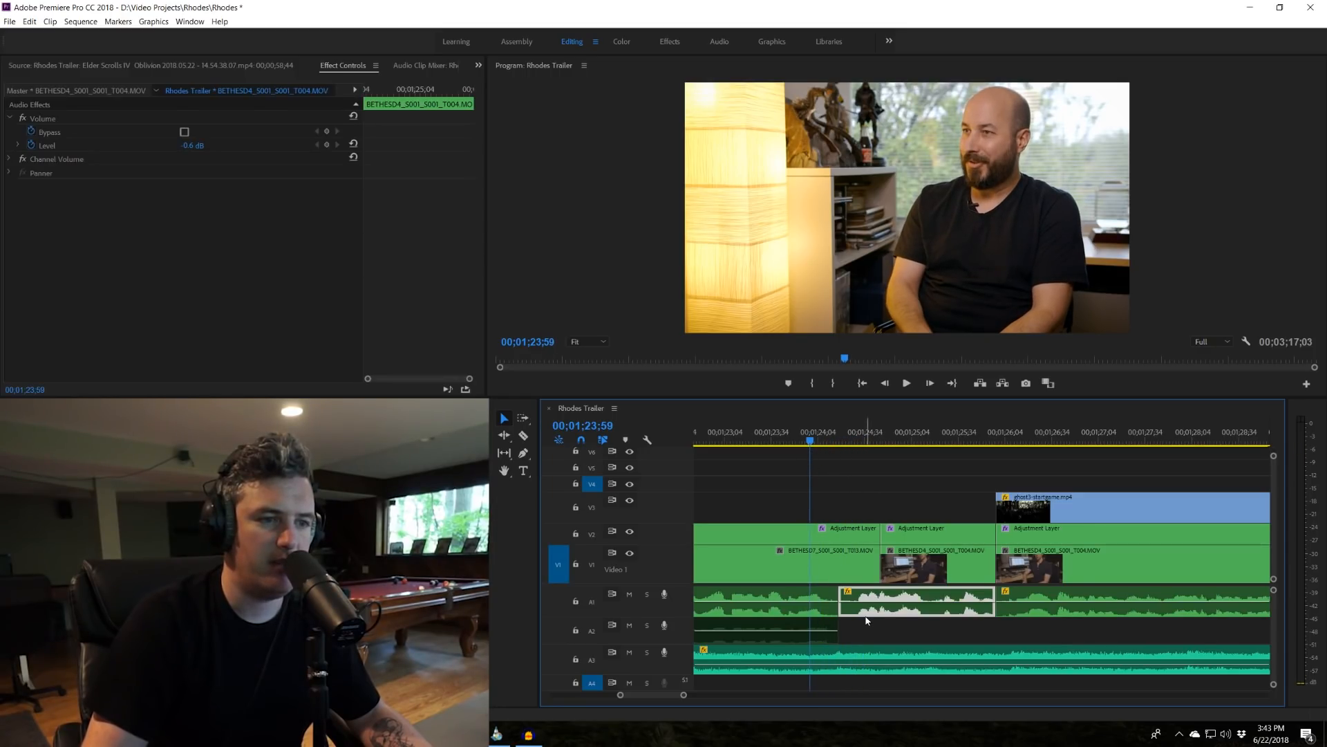
pyautogui.click(916, 576)
pyautogui.click(819, 574)
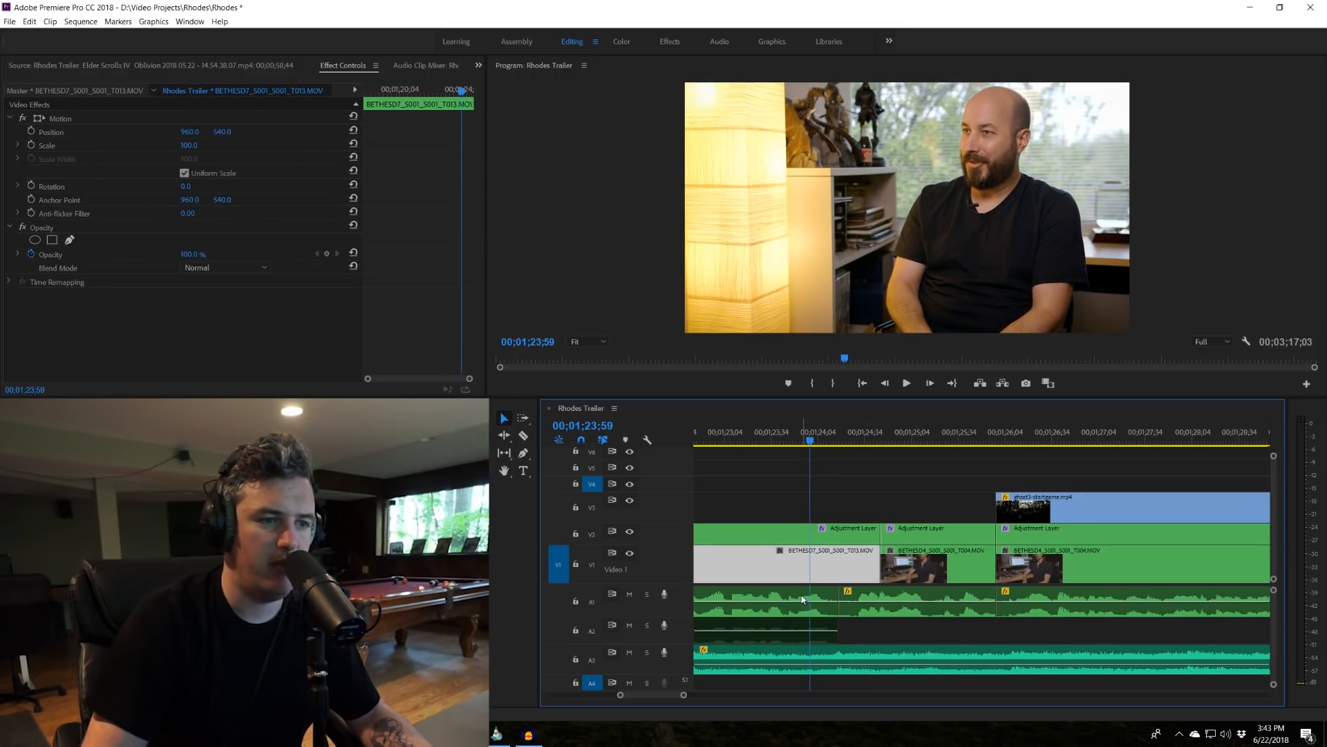
pyautogui.click(805, 602)
# Play the J-cut from 00;01;24;17, where the second interview's audio starts under the first interview's picture, and replay it.
pyautogui.click(831, 441)
pyautogui.moveTo(836, 444); pyautogui.dragTo(840, 444)
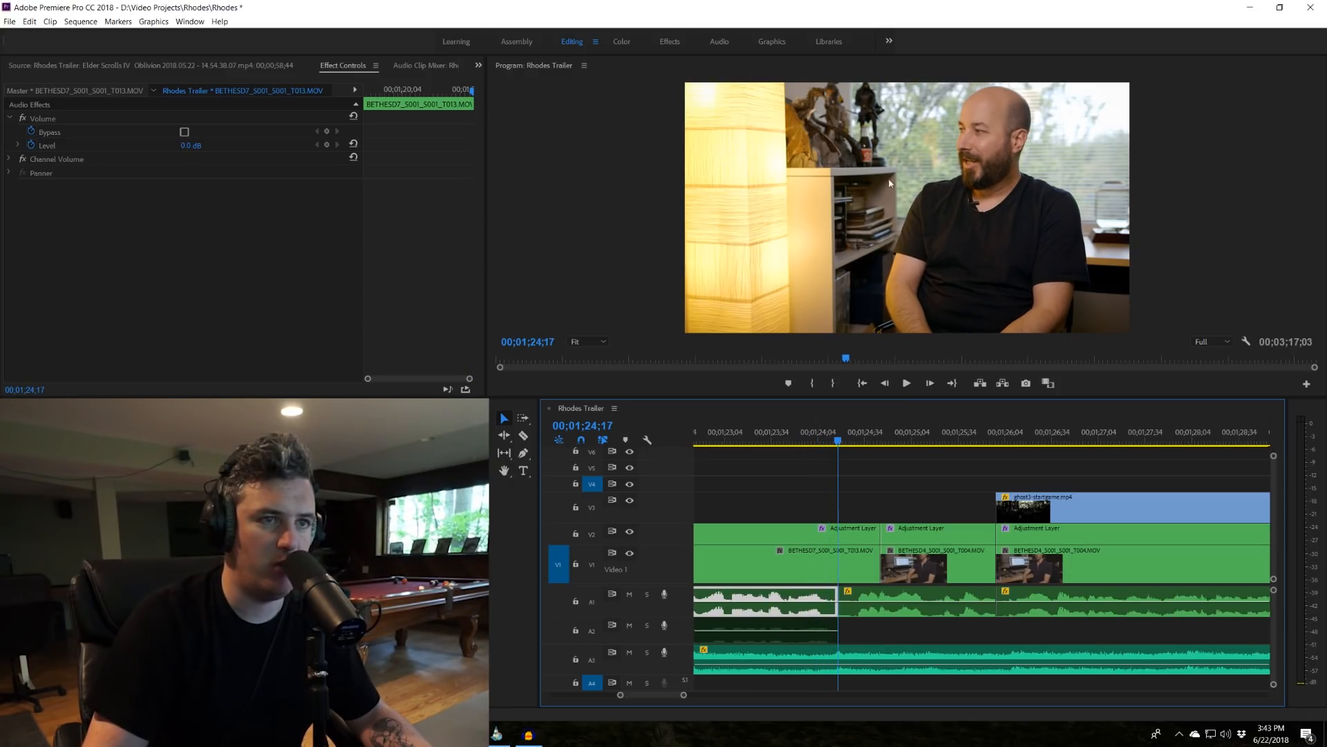
pyautogui.press('space')
pyautogui.press('space')
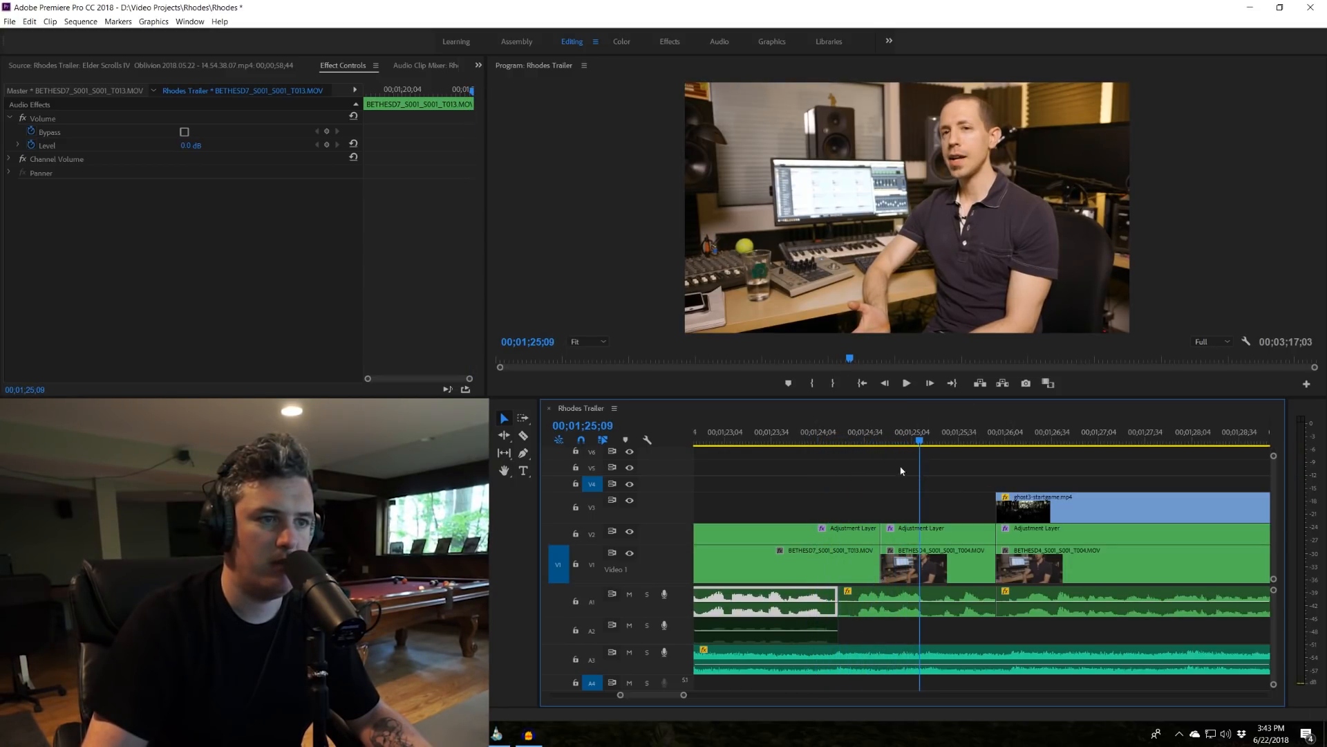
pyautogui.click(849, 441)
pyautogui.press('space')
pyautogui.press('space')
# Try aligning the video and adjustment layer cut with the interview audio cut, play it back, and undo the change.
pyautogui.moveTo(857, 503); pyautogui.dragTo(839, 559)
pyautogui.click(893, 512)
pyautogui.moveTo(785, 441); pyautogui.dragTo(699, 441)
pyautogui.press('space')
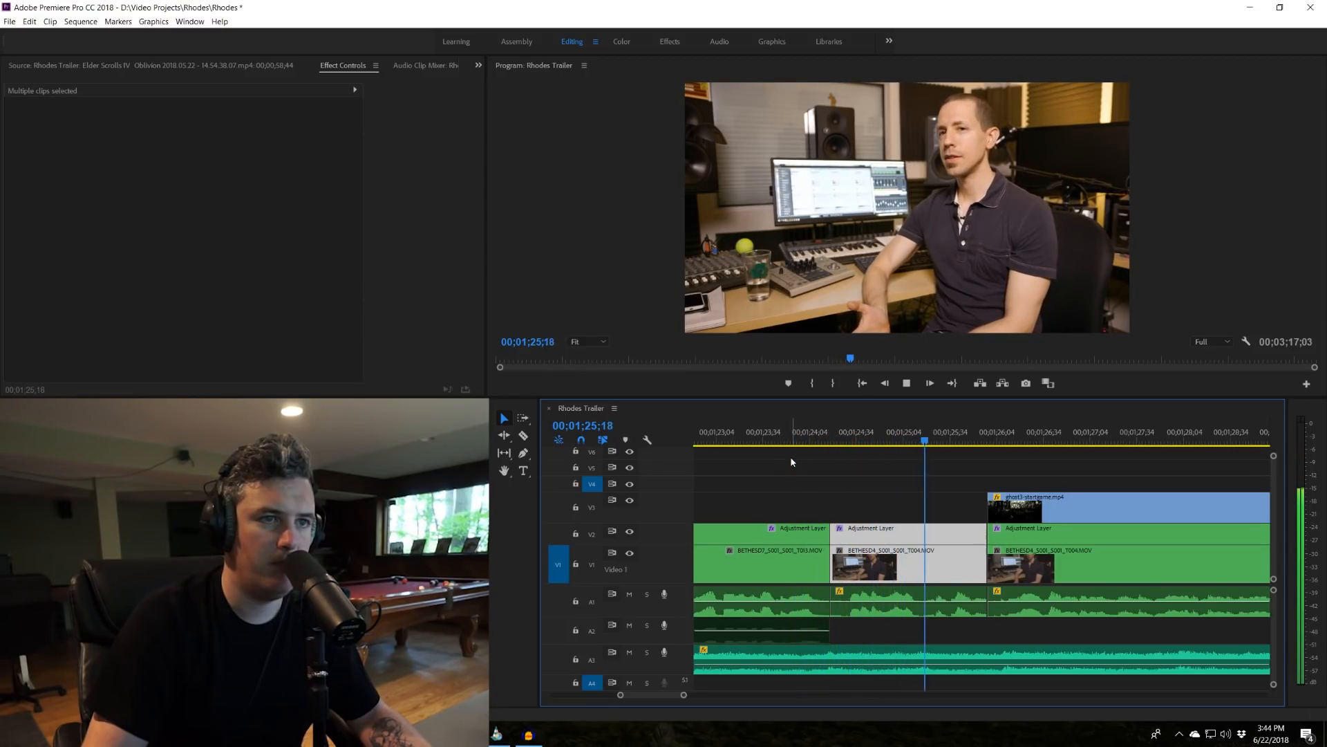
pyautogui.hotkey('ctrl', 'z')
pyautogui.hotkey('ctrl', 'z')
# Replay the original J-cut between the interviews, and examine the first interview's picture at 00;01;24;20 and 00;01;24;32.
pyautogui.click(770, 446)
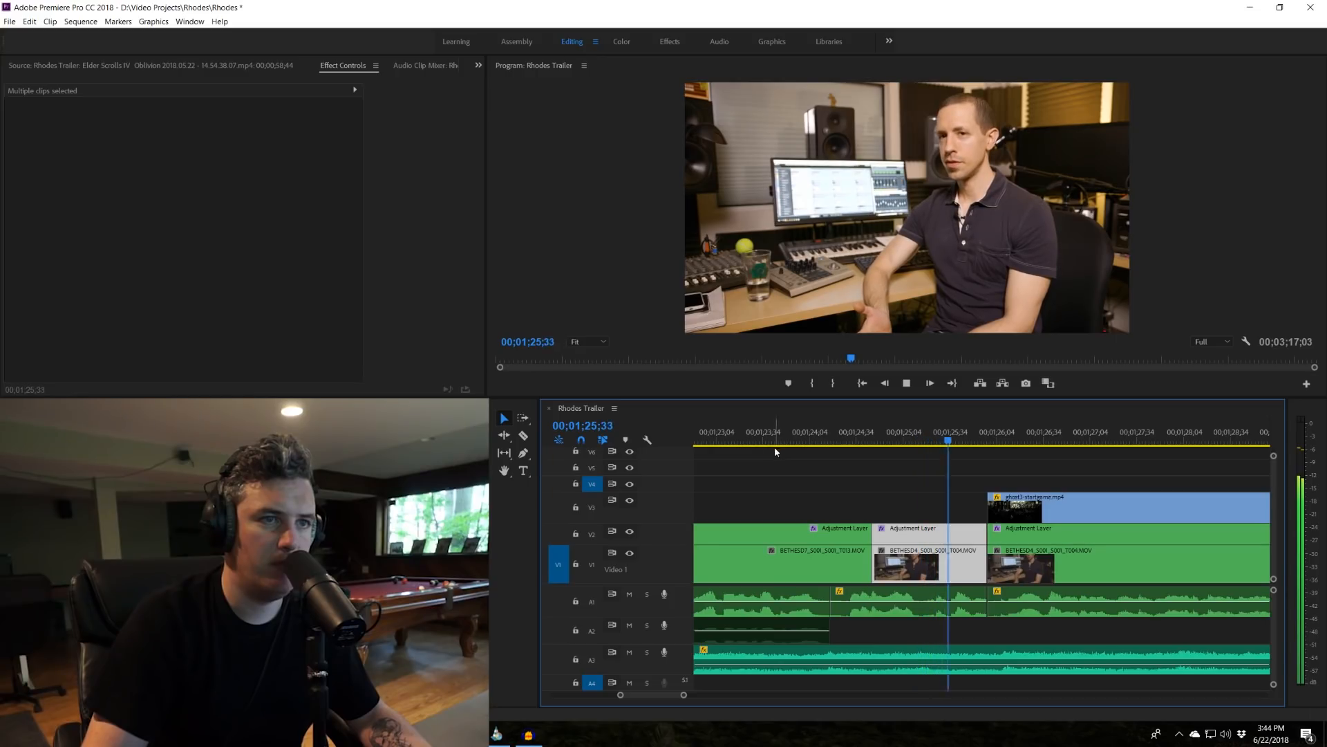
pyautogui.press('space')
pyautogui.click(839, 439)
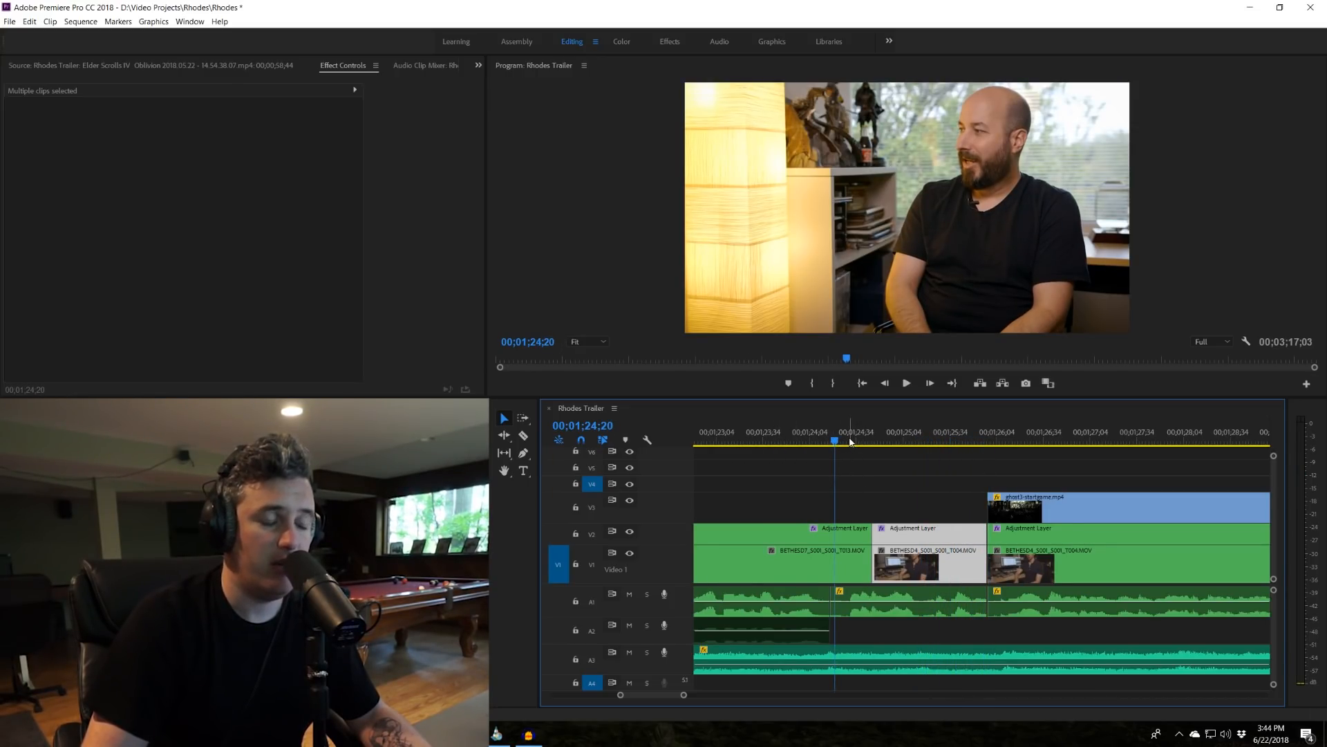
pyautogui.click(854, 438)
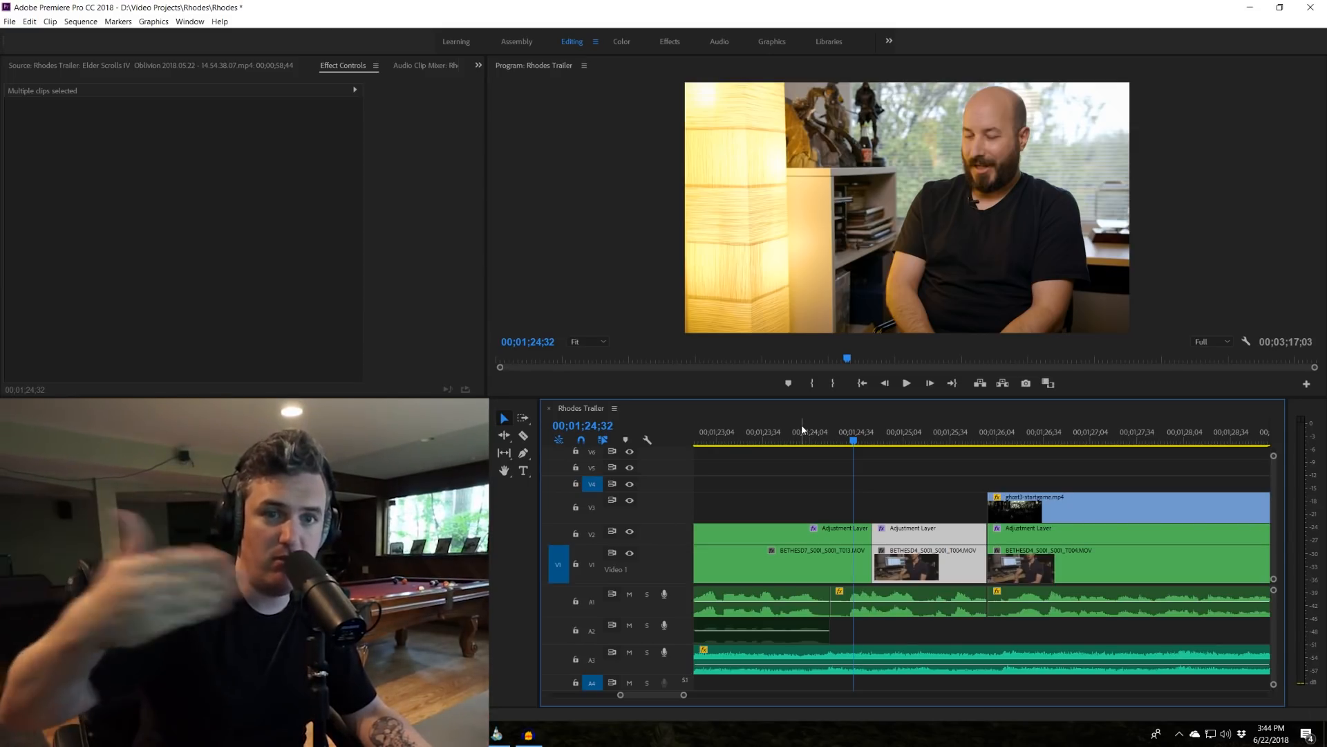
# Play the first interview up to 00;01;24;27, just past the start of the second interview's audio.
pyautogui.press('-')
pyautogui.click(896, 441)
pyautogui.press('space')
pyautogui.press('space')
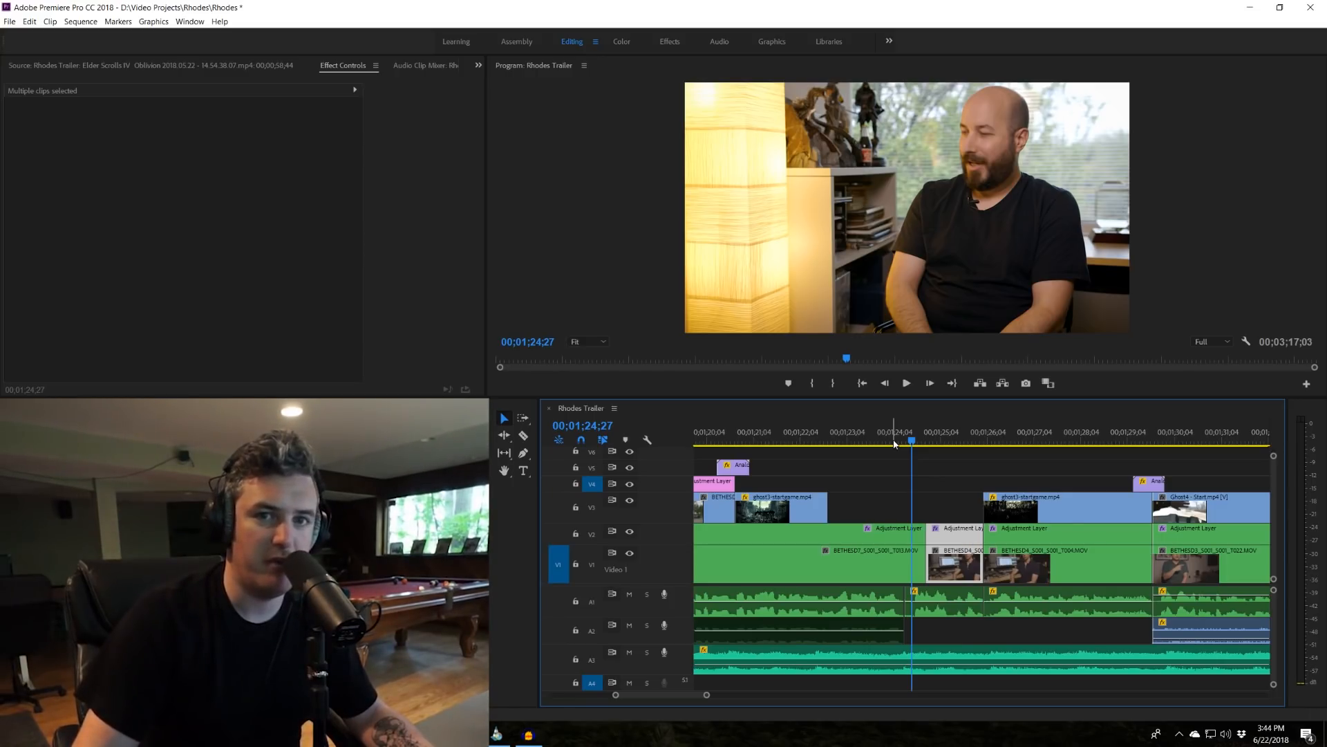
# Try moving the second interview's picture and adjustment layer start ahead of its audio cut, play the result, and undo the move.
pyautogui.click(874, 444)
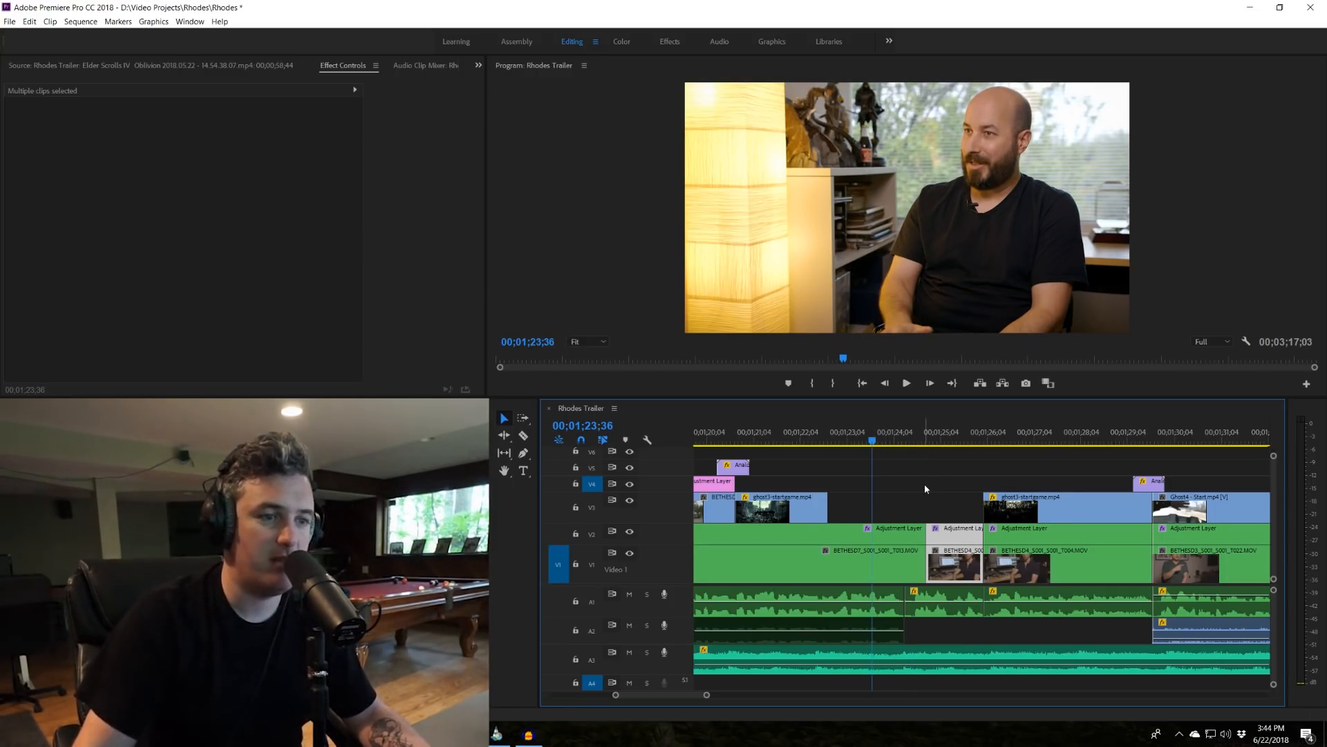
pyautogui.moveTo(924, 488); pyautogui.dragTo(887, 559)
pyautogui.click(927, 560)
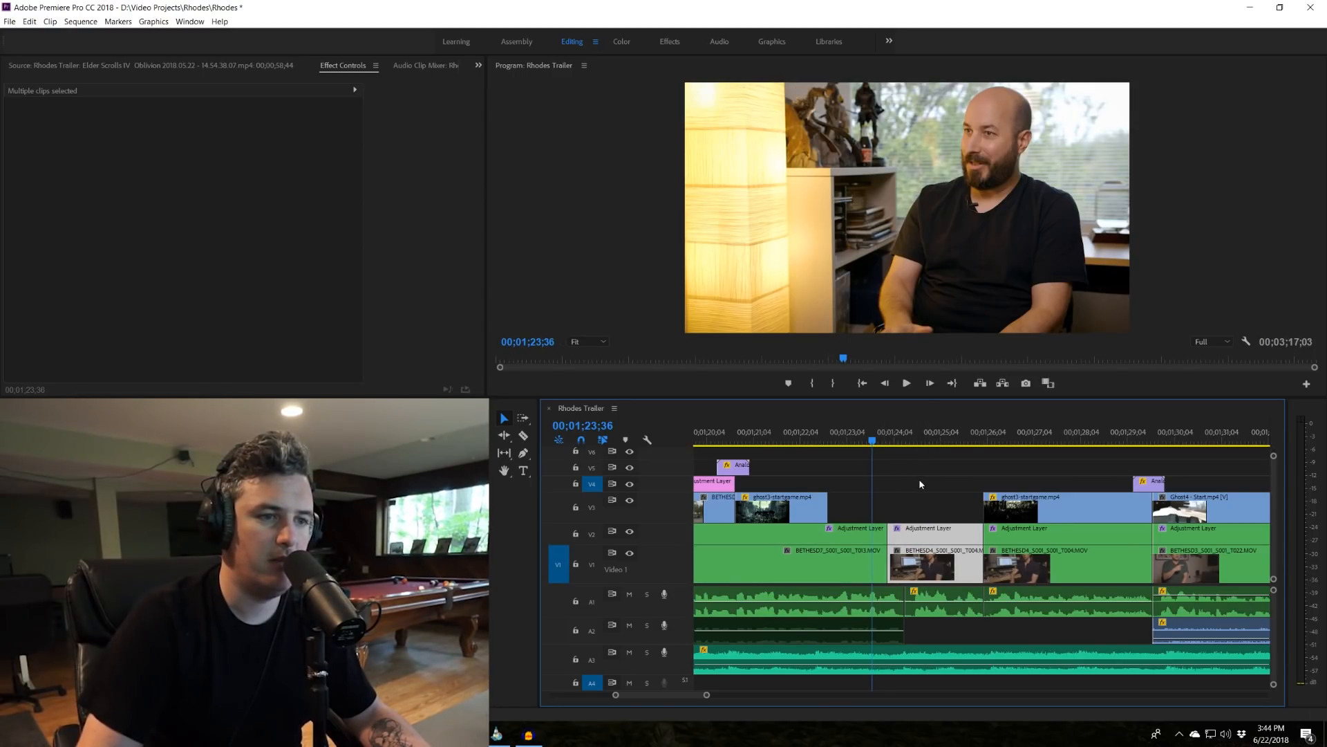
pyautogui.press('space')
pyautogui.click(882, 437)
pyautogui.press('space')
pyautogui.press('space')
pyautogui.hotkey('ctrl', 'z')
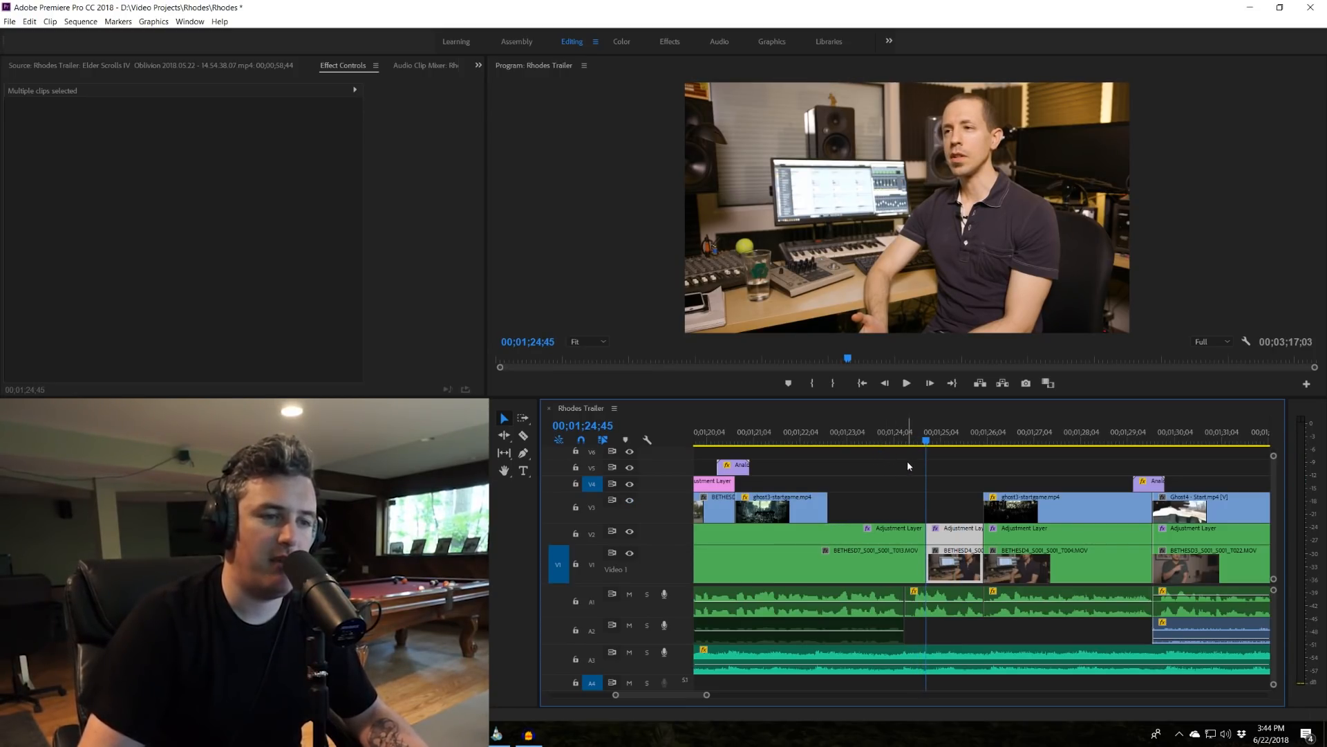
# Play the edit from 00;01;24;11 through the interview and gameplay clips up to 00;01;41;07.
pyautogui.click(893, 437)
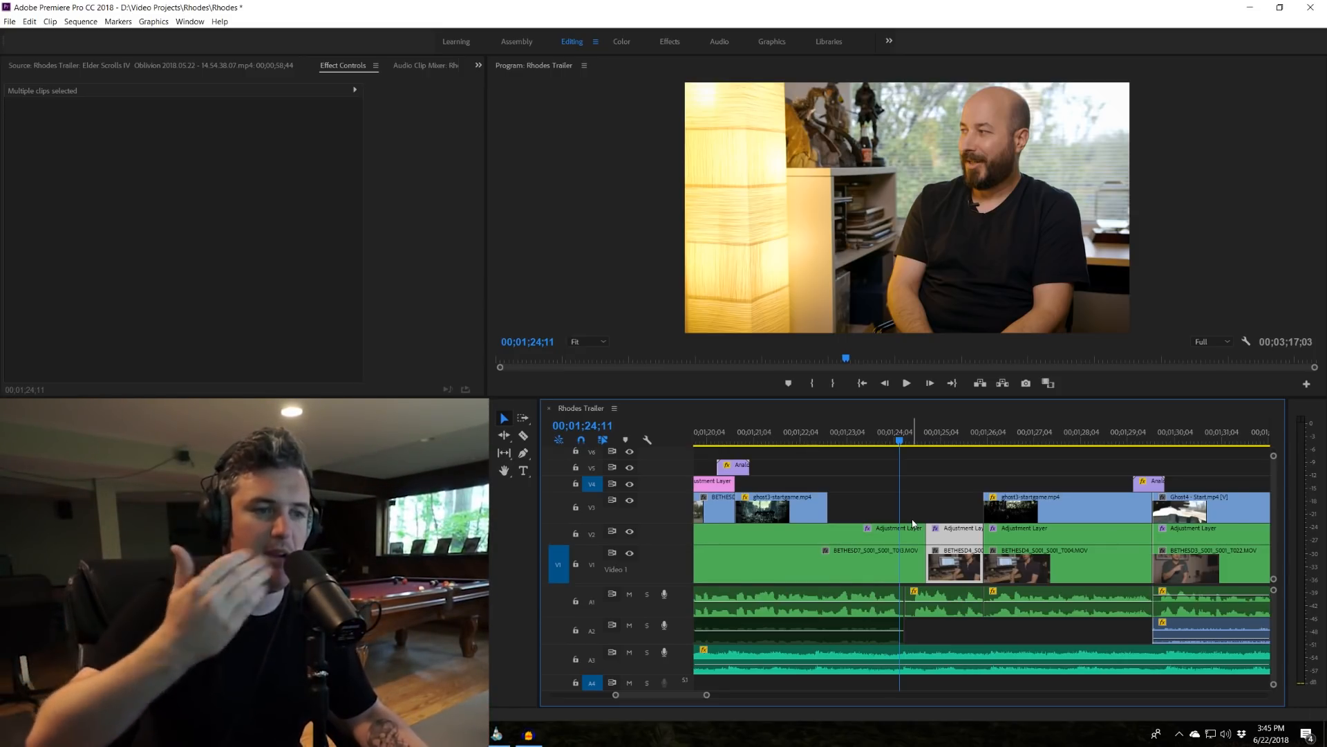
pyautogui.press('space')
pyautogui.scroll(-6, 914, 524)
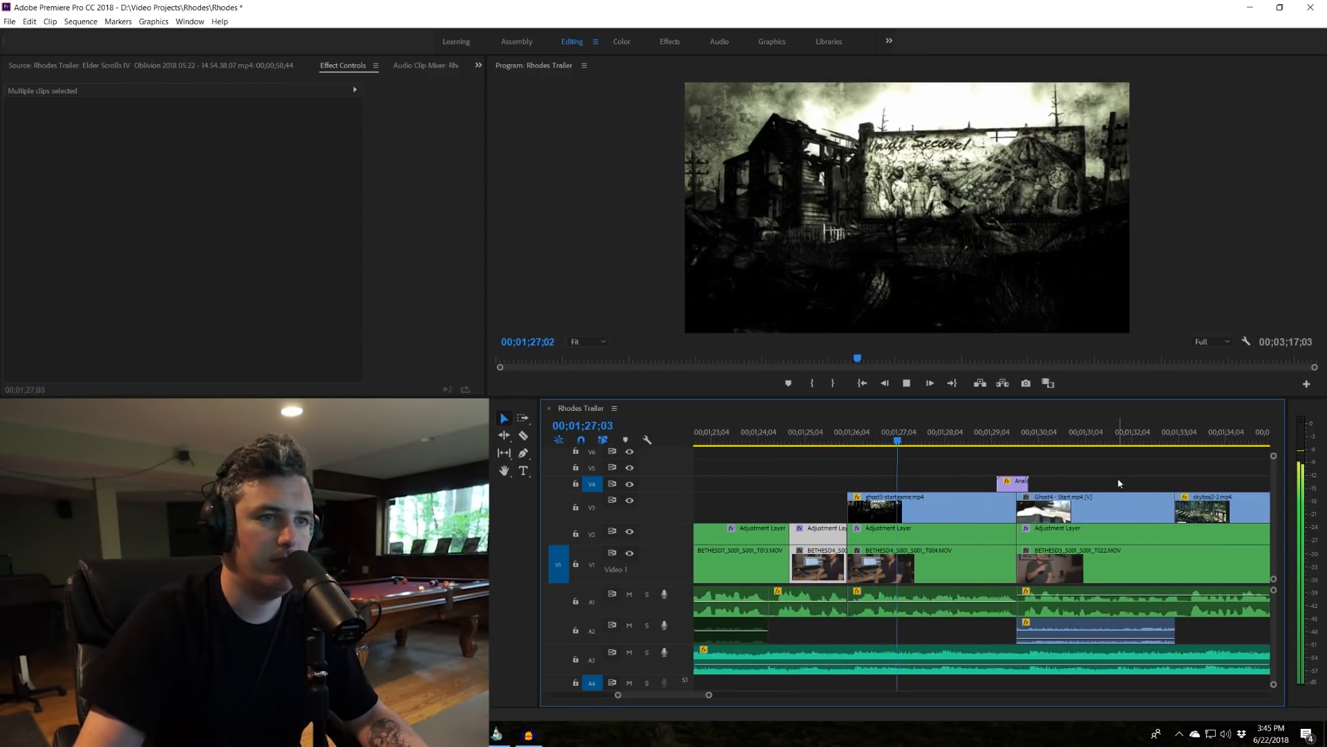
pyautogui.scroll(-1, 1119, 483)
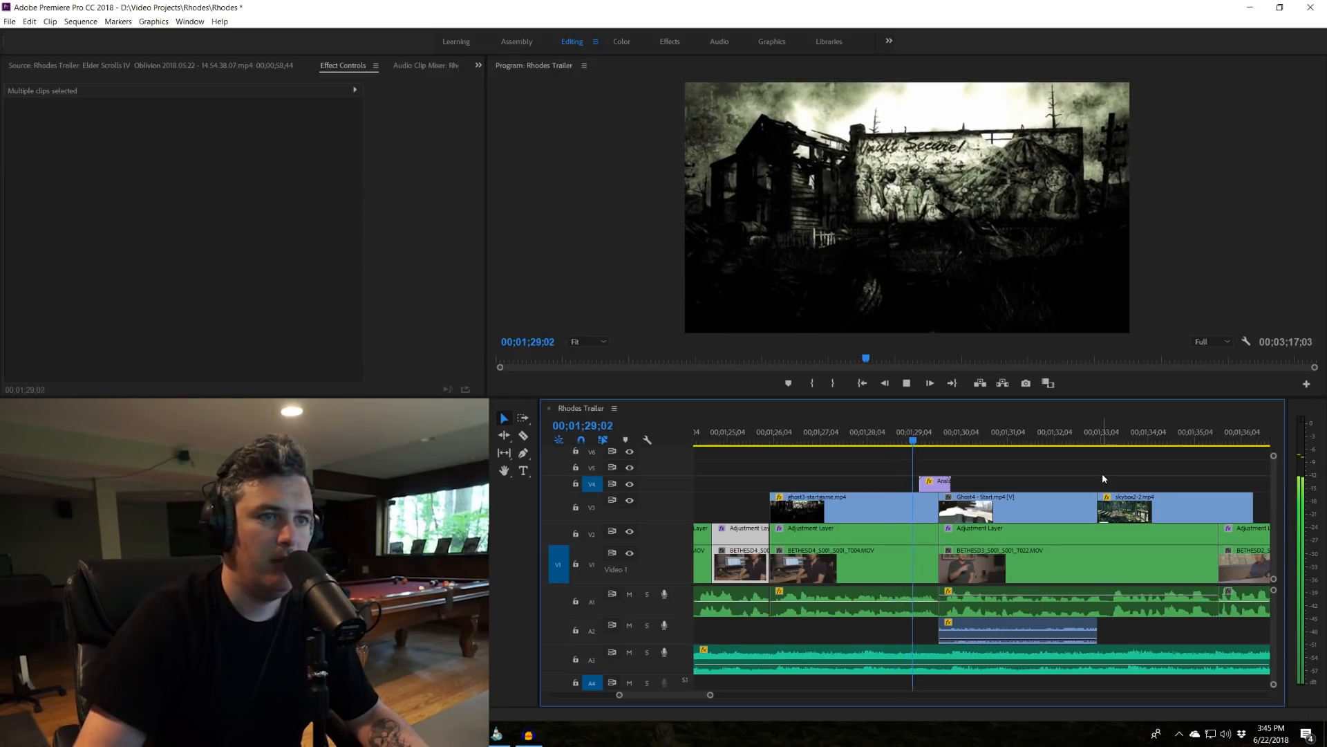
pyautogui.scroll(-1, 1102, 470)
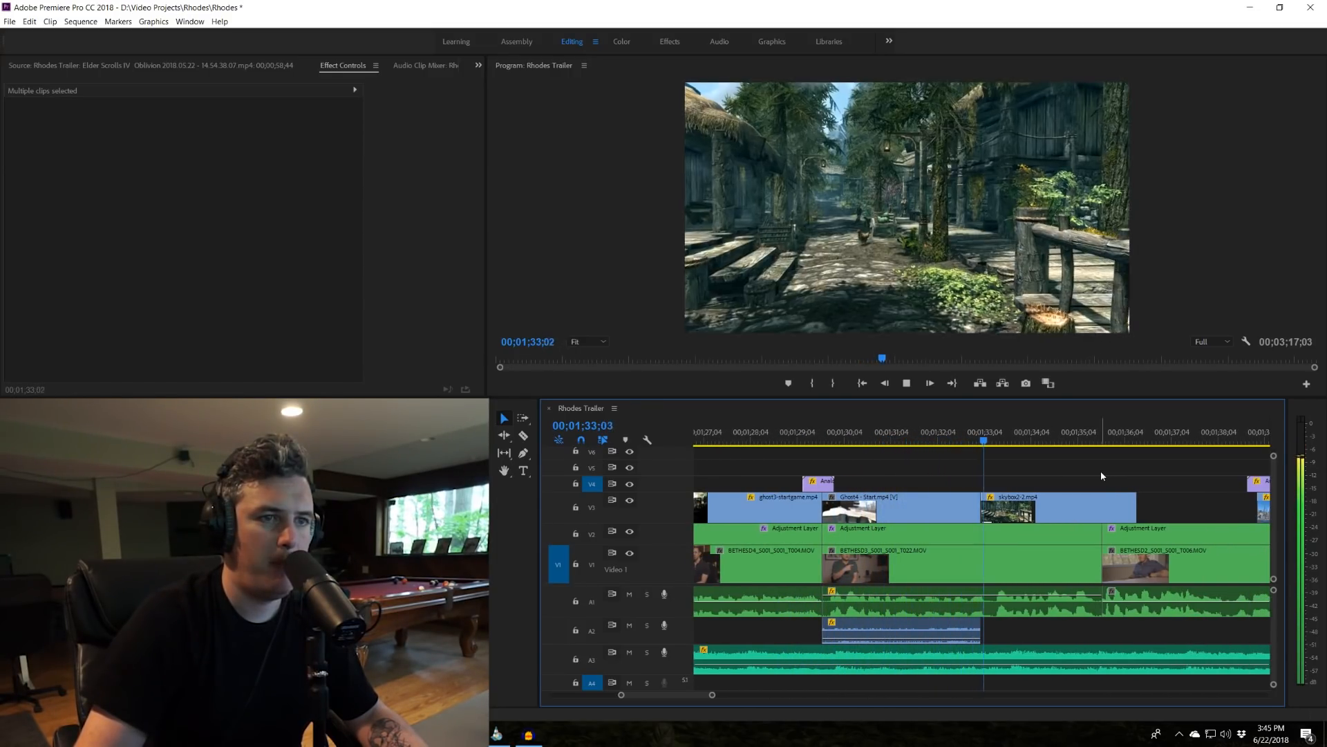
pyautogui.scroll(-1, 1101, 474)
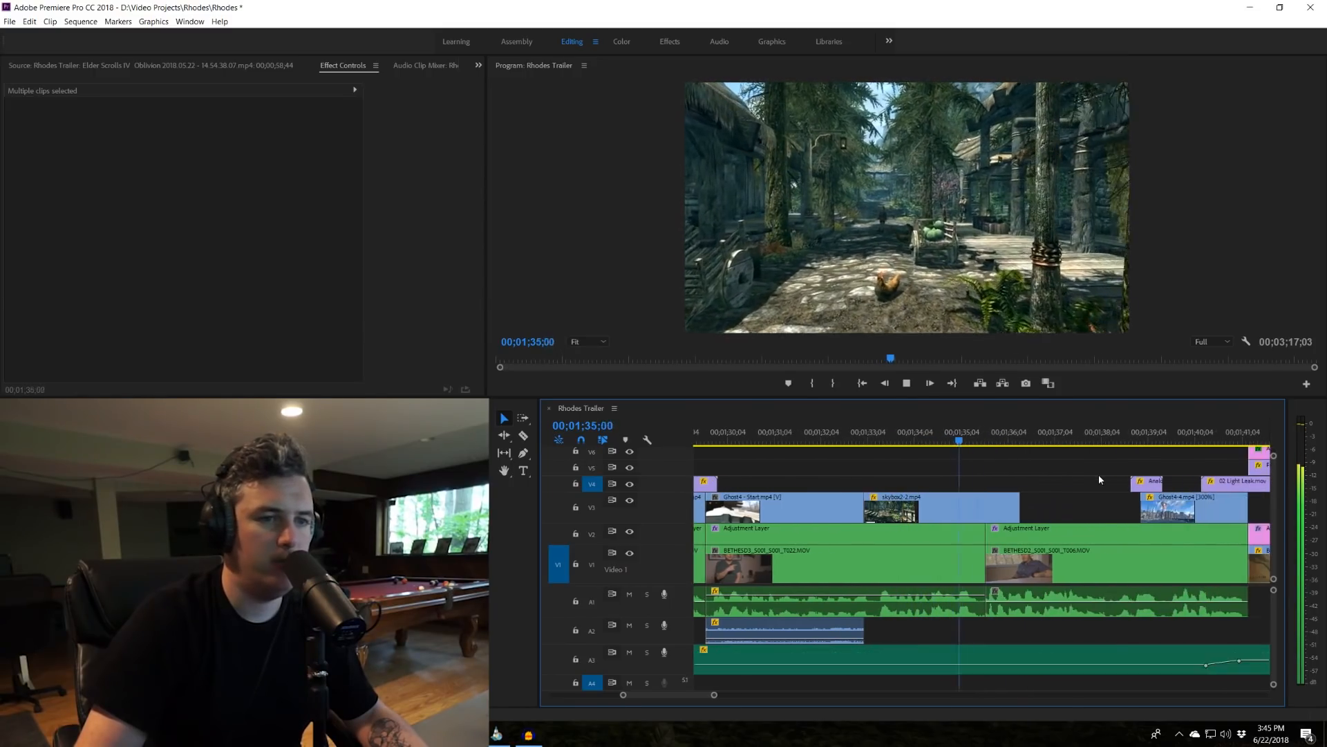
pyautogui.scroll(-2, 1101, 478)
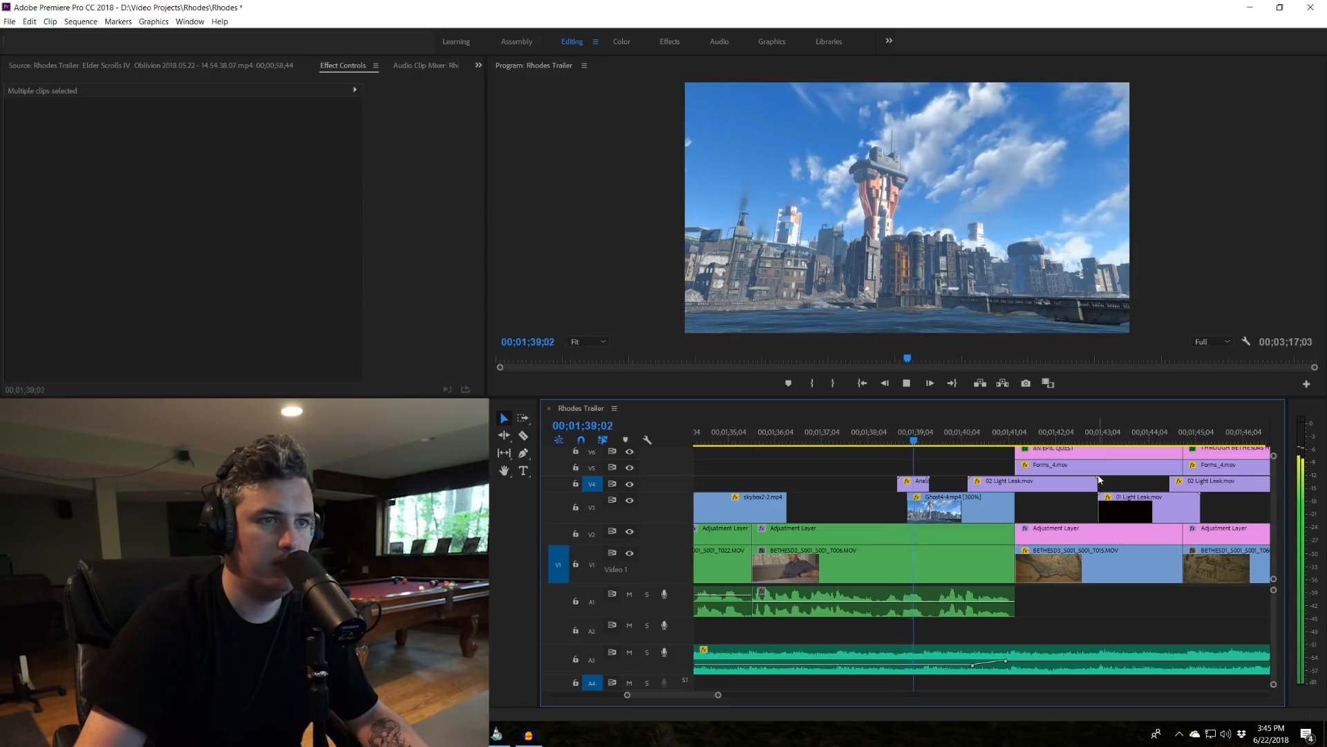
pyautogui.press('space')
# Bring the upper video tracks into view, then scrub and play the glitch transition into the "AN EPIC QUEST" title.
pyautogui.scroll(4, 1032, 504)
pyautogui.scroll(-8, 1134, 489)
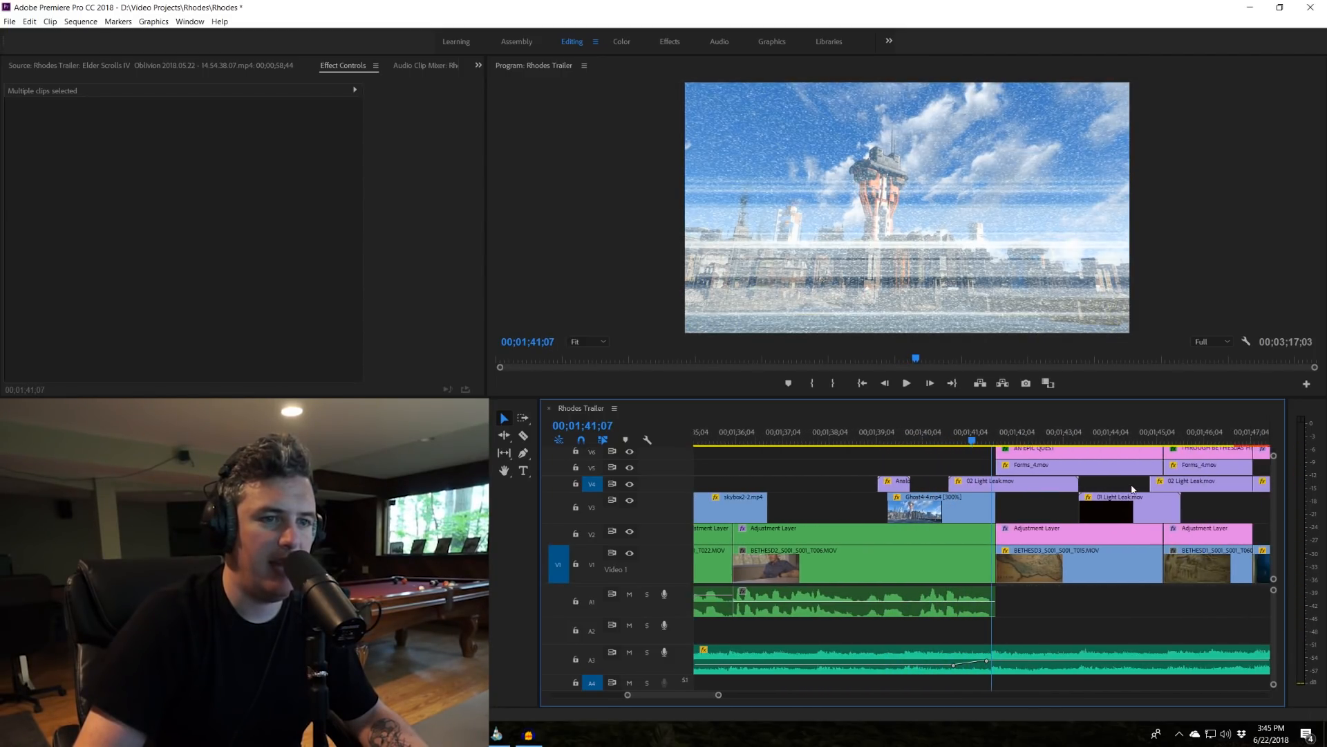
pyautogui.moveTo(1274, 537); pyautogui.dragTo(1274, 533)
pyautogui.scroll(-2, 1272, 533)
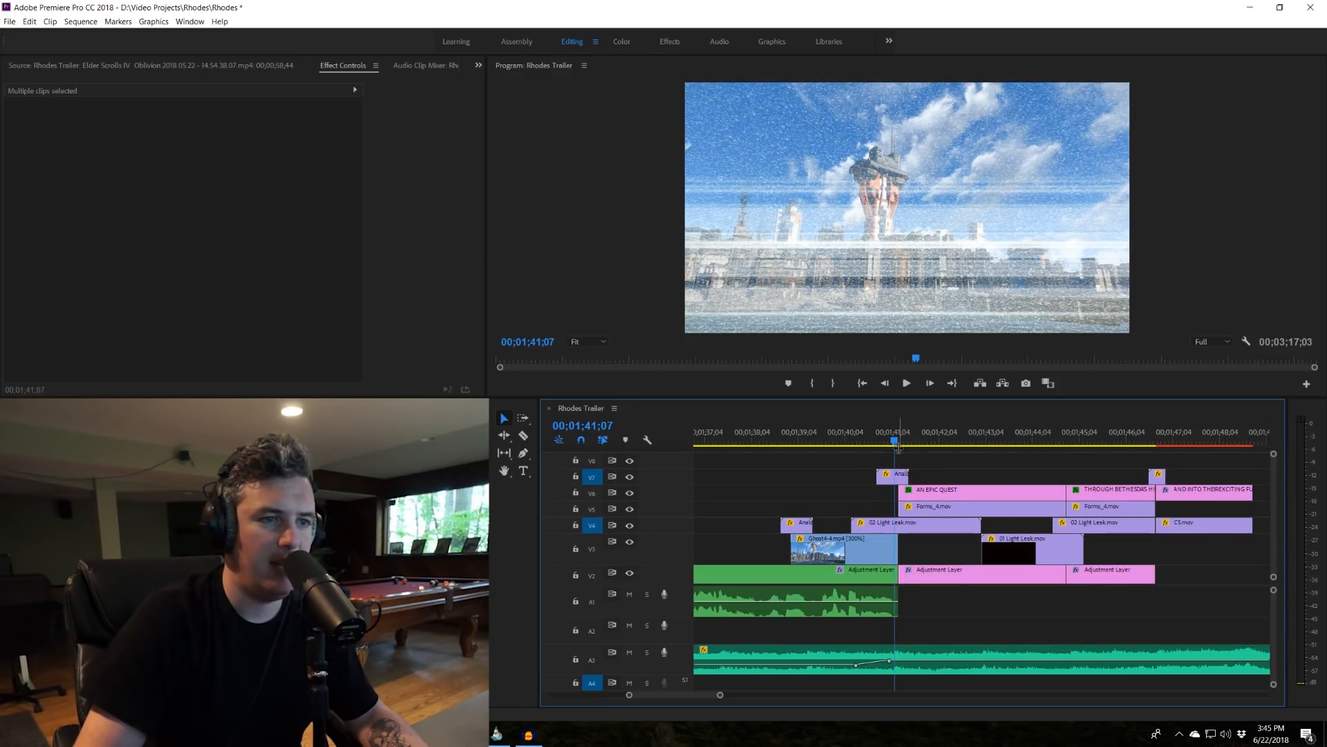
pyautogui.moveTo(895, 443); pyautogui.dragTo(909, 443)
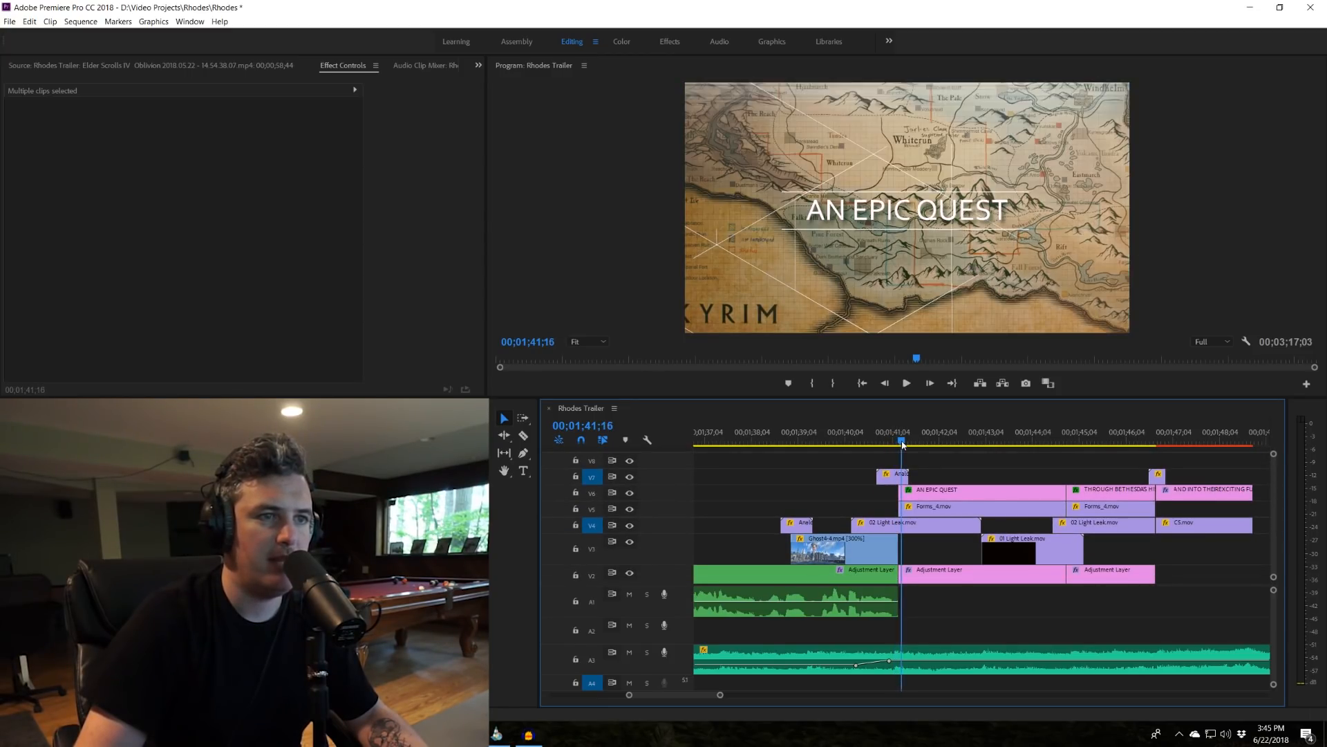
pyautogui.moveTo(911, 448); pyautogui.dragTo(916, 444)
pyautogui.moveTo(921, 443); pyautogui.dragTo(892, 437)
pyautogui.press('space')
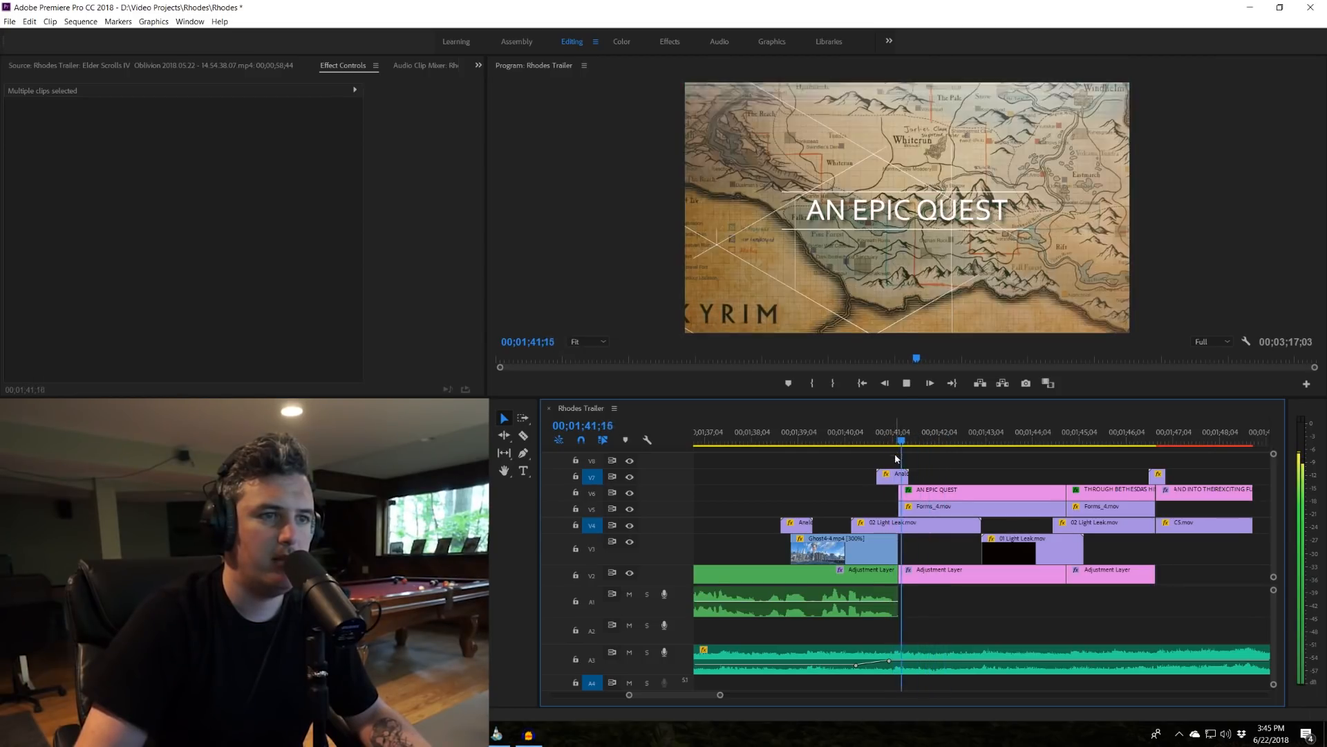
pyautogui.press('space')
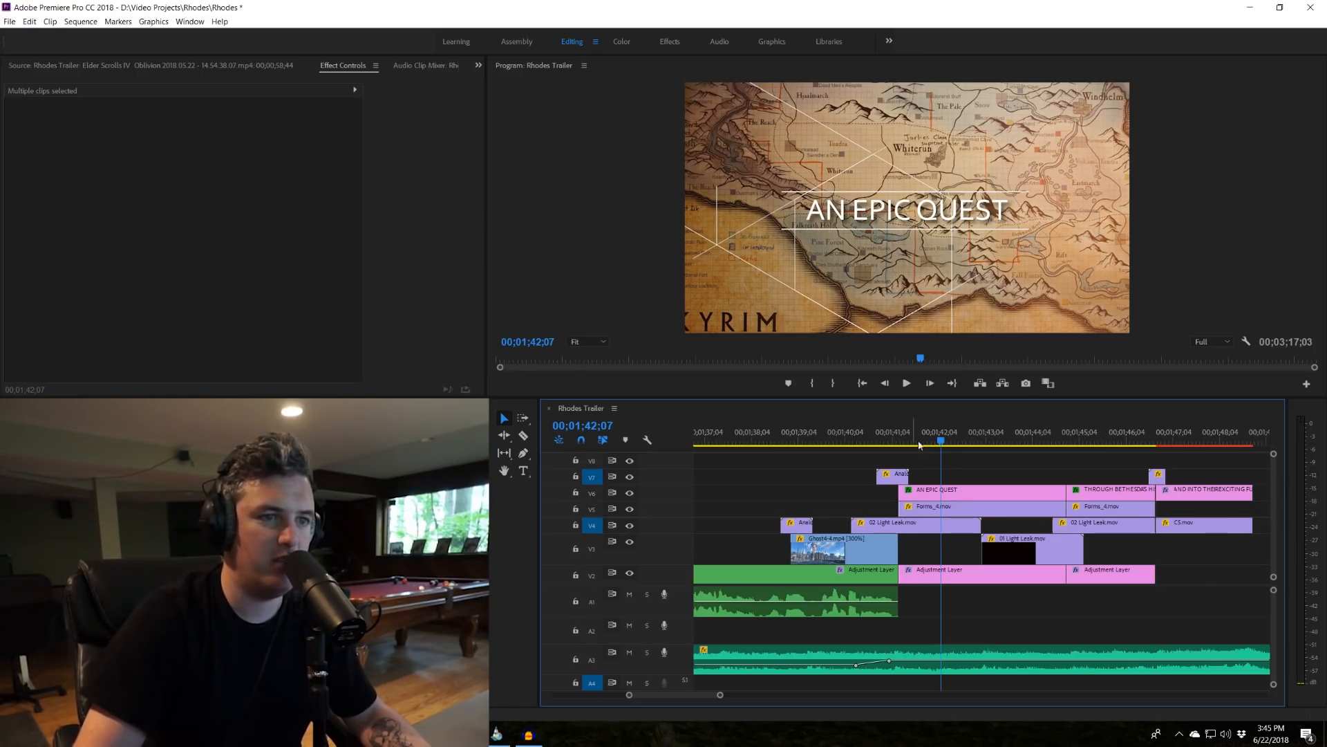
# Scrub through the "AN EPIC QUEST" title and play the following titles up to 00;01;48;39.
pyautogui.scroll(-2, 847, 448)
pyautogui.moveTo(845, 442); pyautogui.dragTo(895, 446)
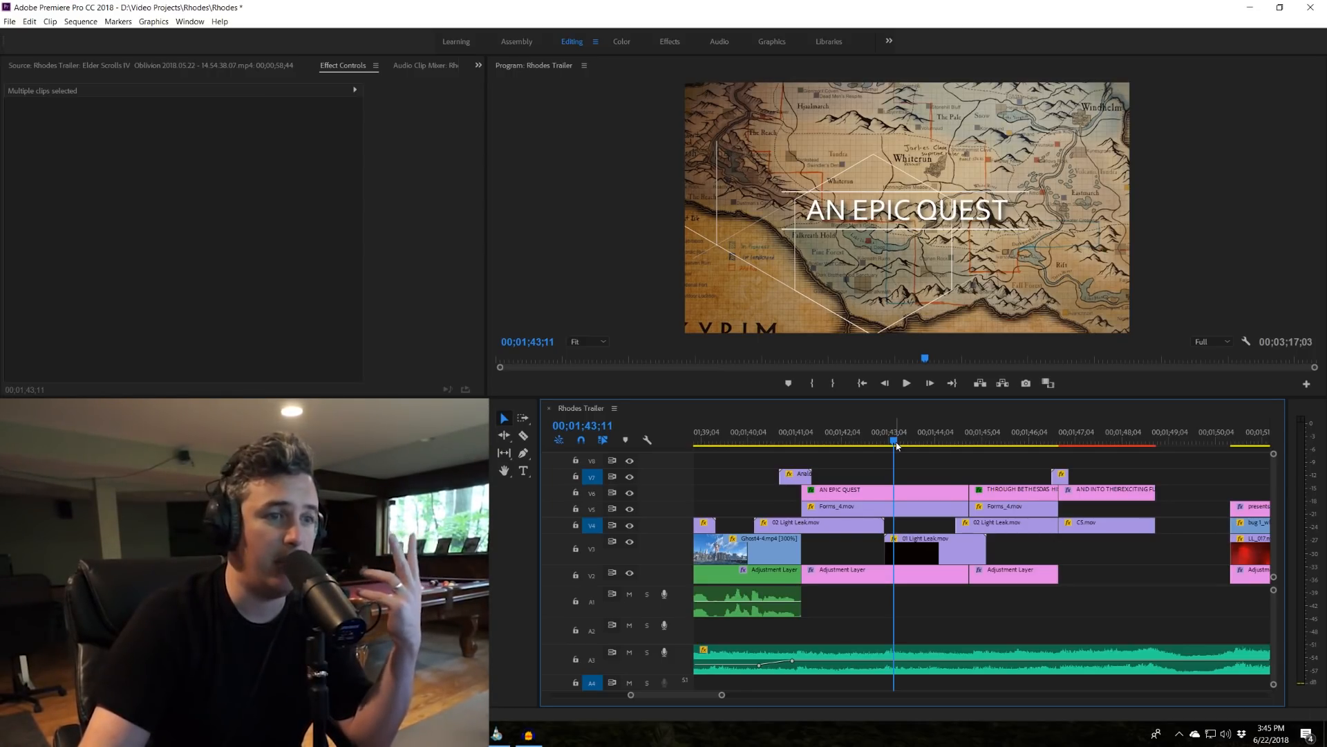
pyautogui.moveTo(897, 446); pyautogui.dragTo(948, 435)
pyautogui.press('Up')
pyautogui.press('space')
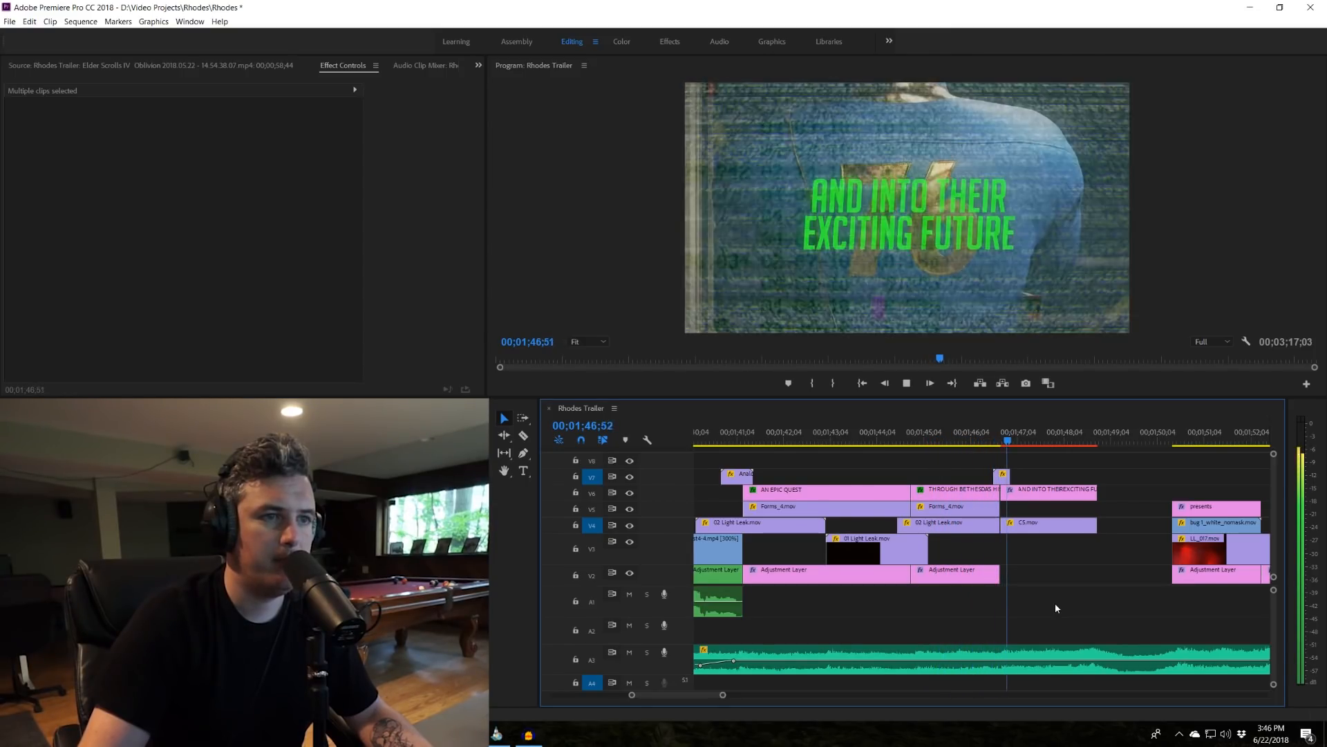
pyautogui.press('space')
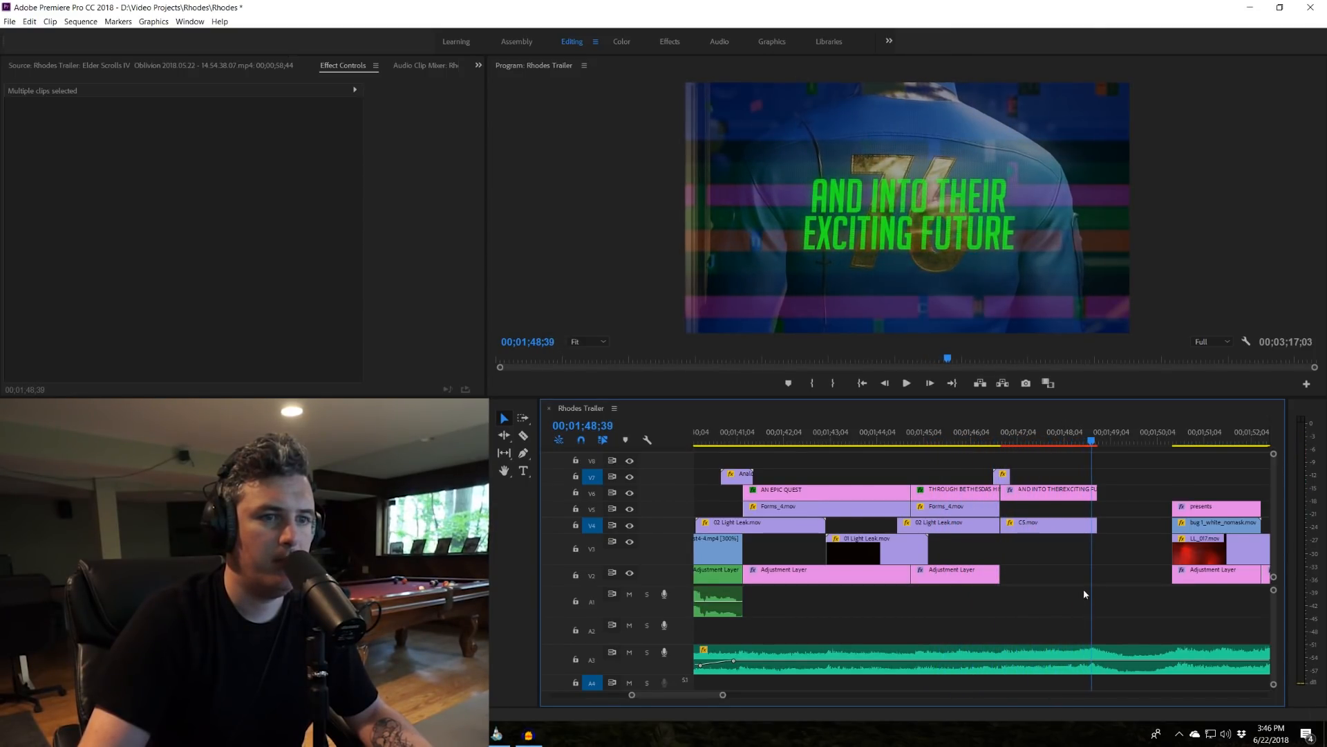
# Compare the interview around 00;01;38;13 with the title section, replaying the change into "AND INTO THEIR EXCITING FUTURE".
pyautogui.press('-')
pyautogui.moveTo(1004, 434); pyautogui.dragTo(795, 465)
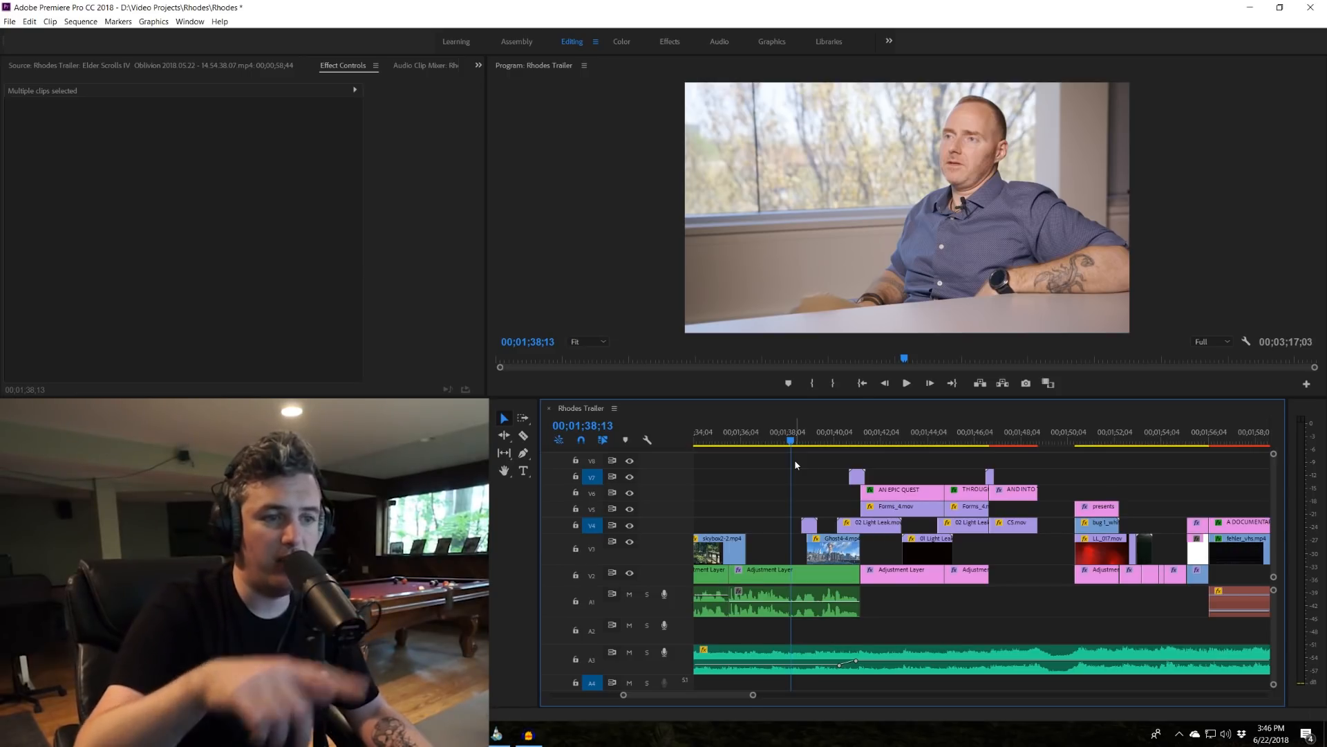
pyautogui.click(986, 434)
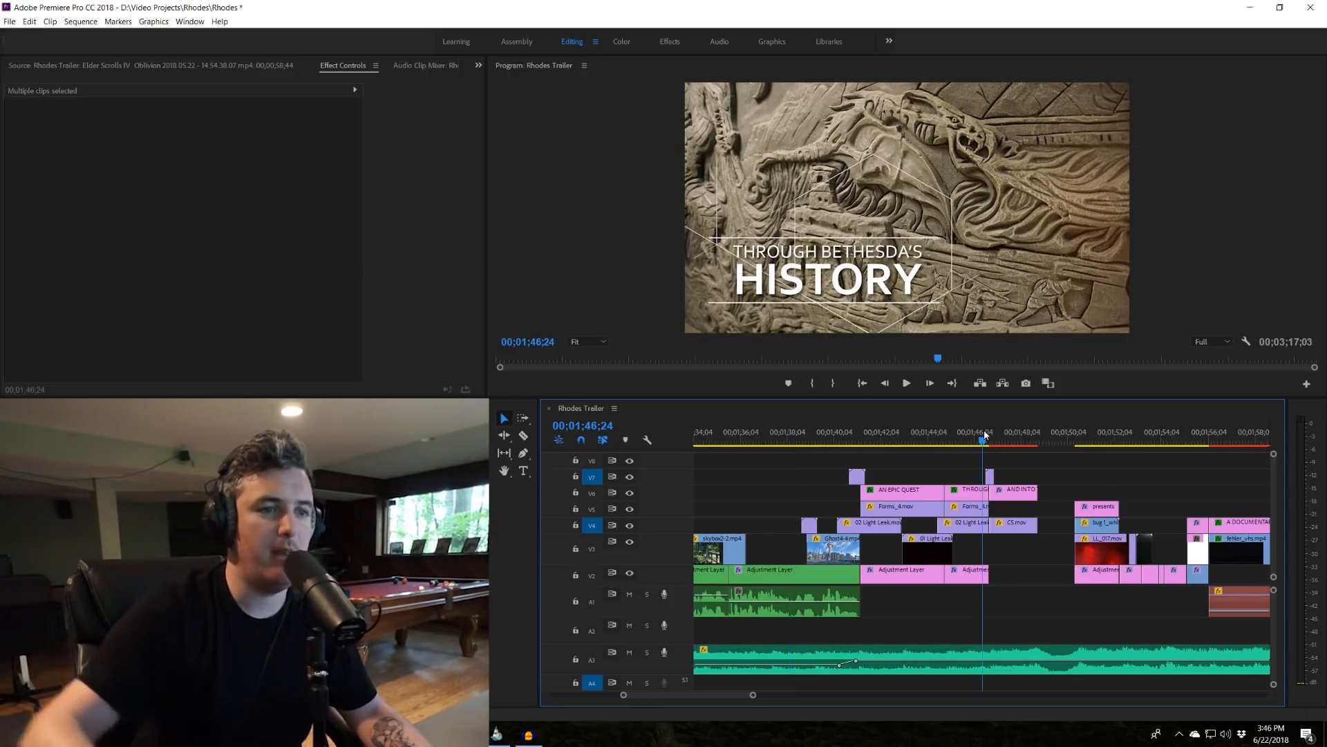
pyautogui.press('space')
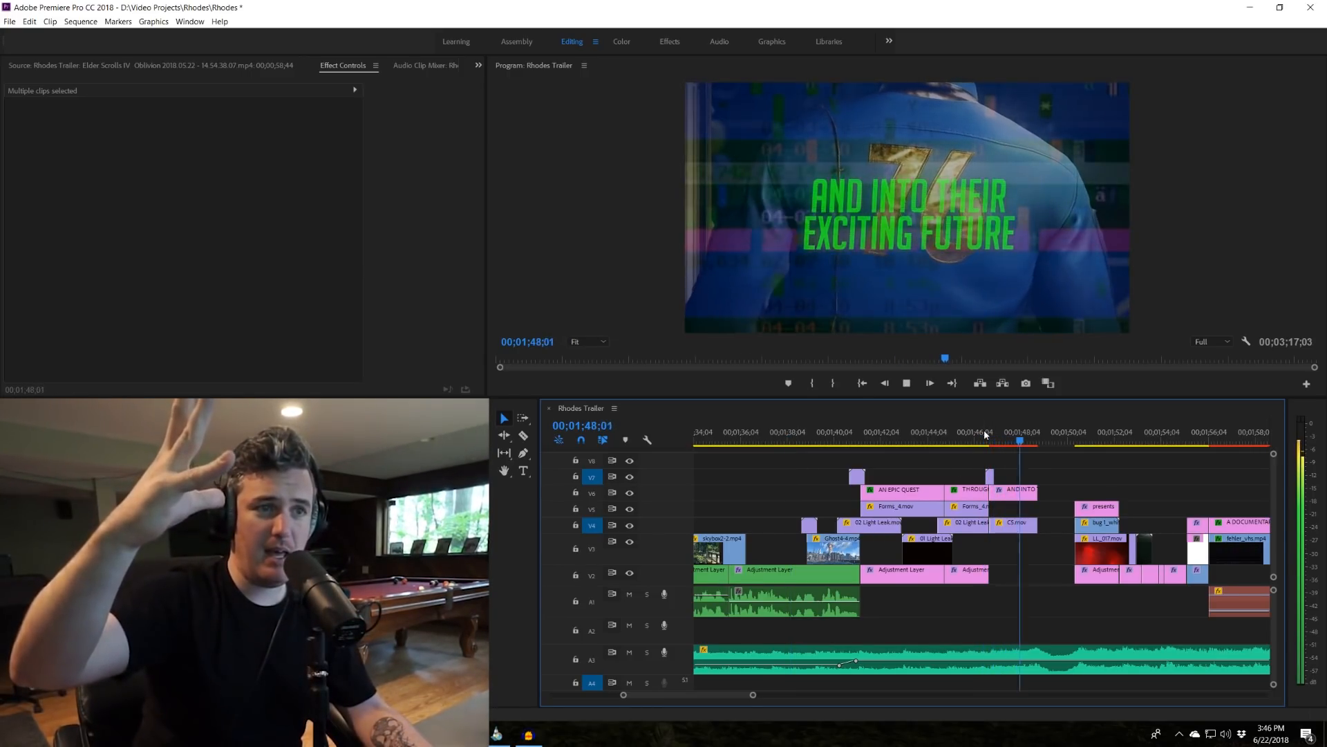
pyautogui.press('space')
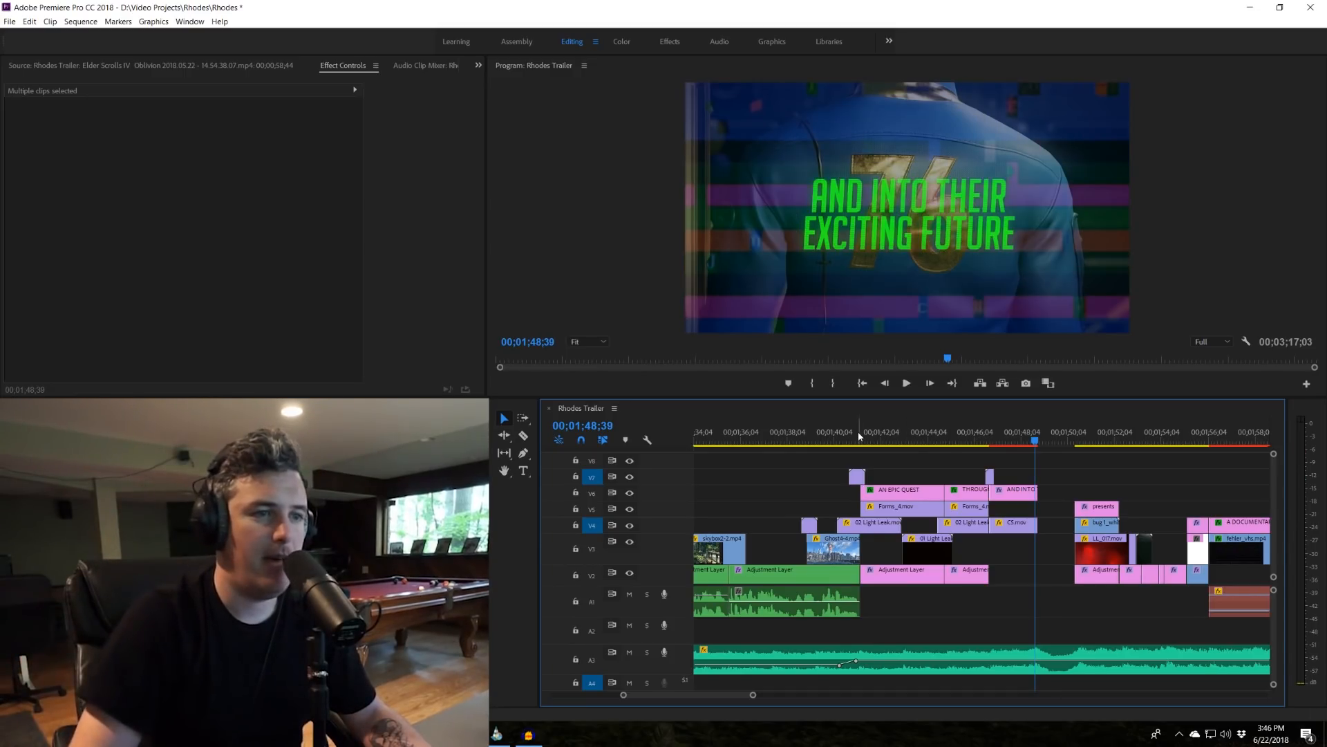
pyautogui.moveTo(849, 434); pyautogui.dragTo(788, 436)
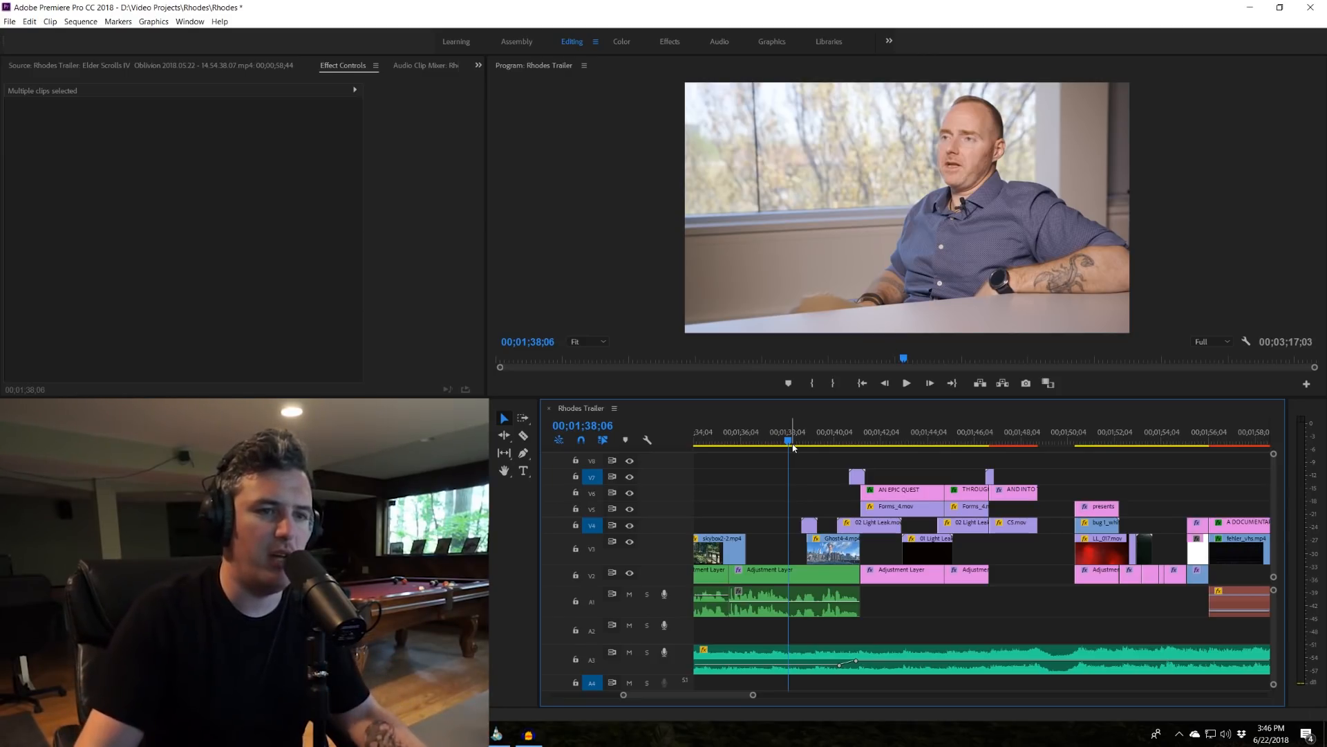
# Select the FalloutMenu.avi clip and view the frame at 00;01;56;34.
pyautogui.scroll(-2, 1275, 562)
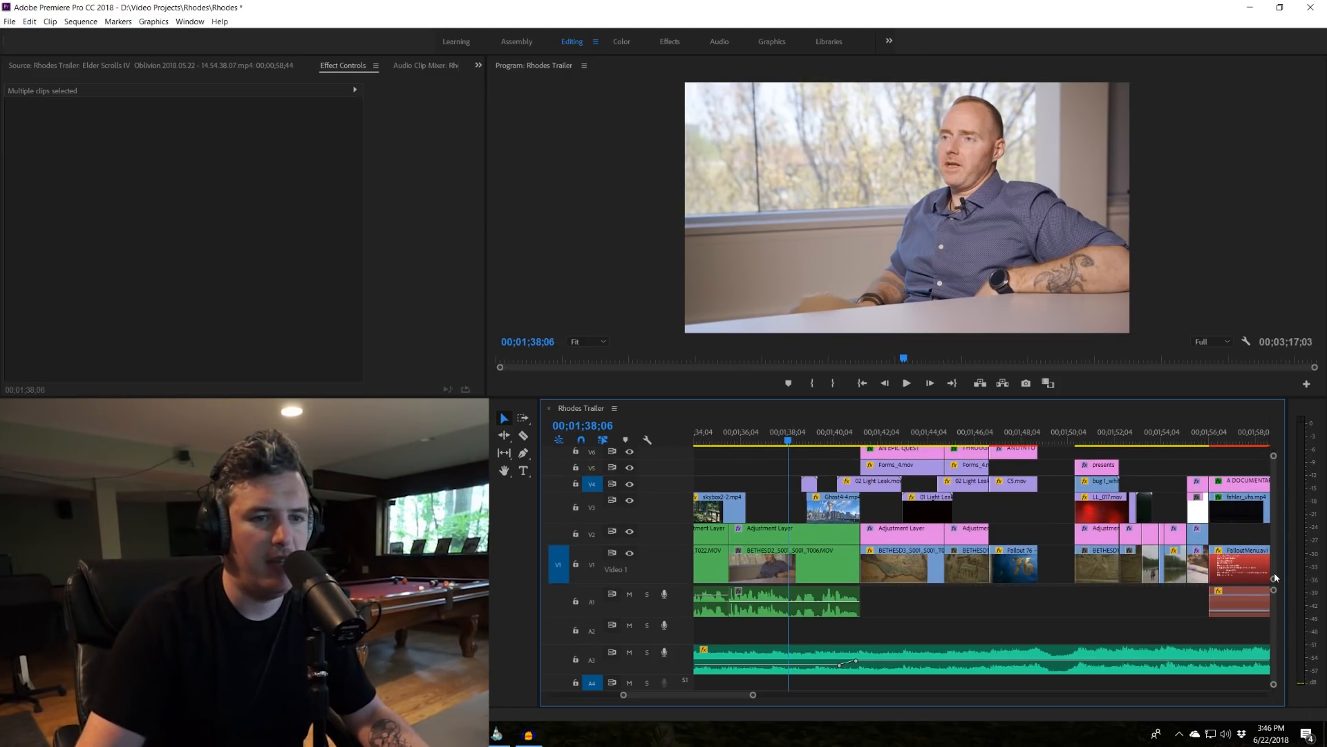
pyautogui.click(1248, 571)
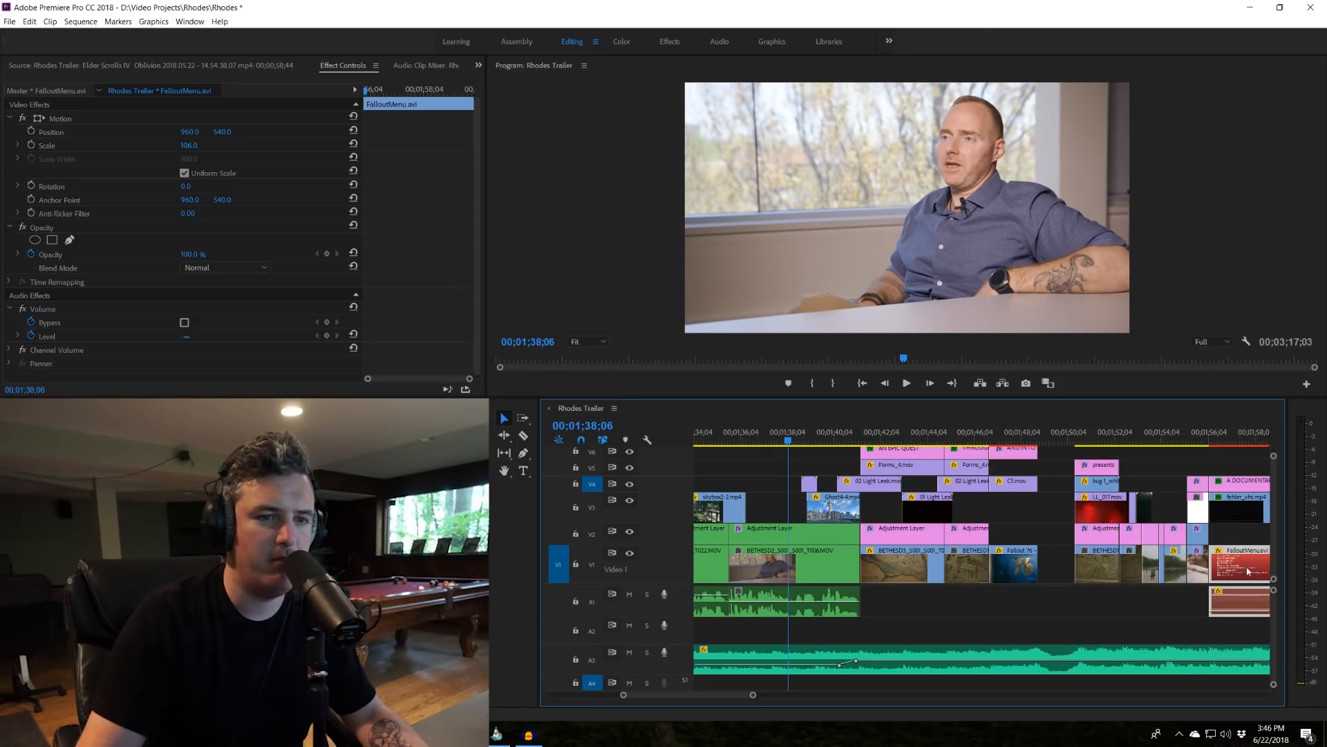
pyautogui.click(1221, 437)
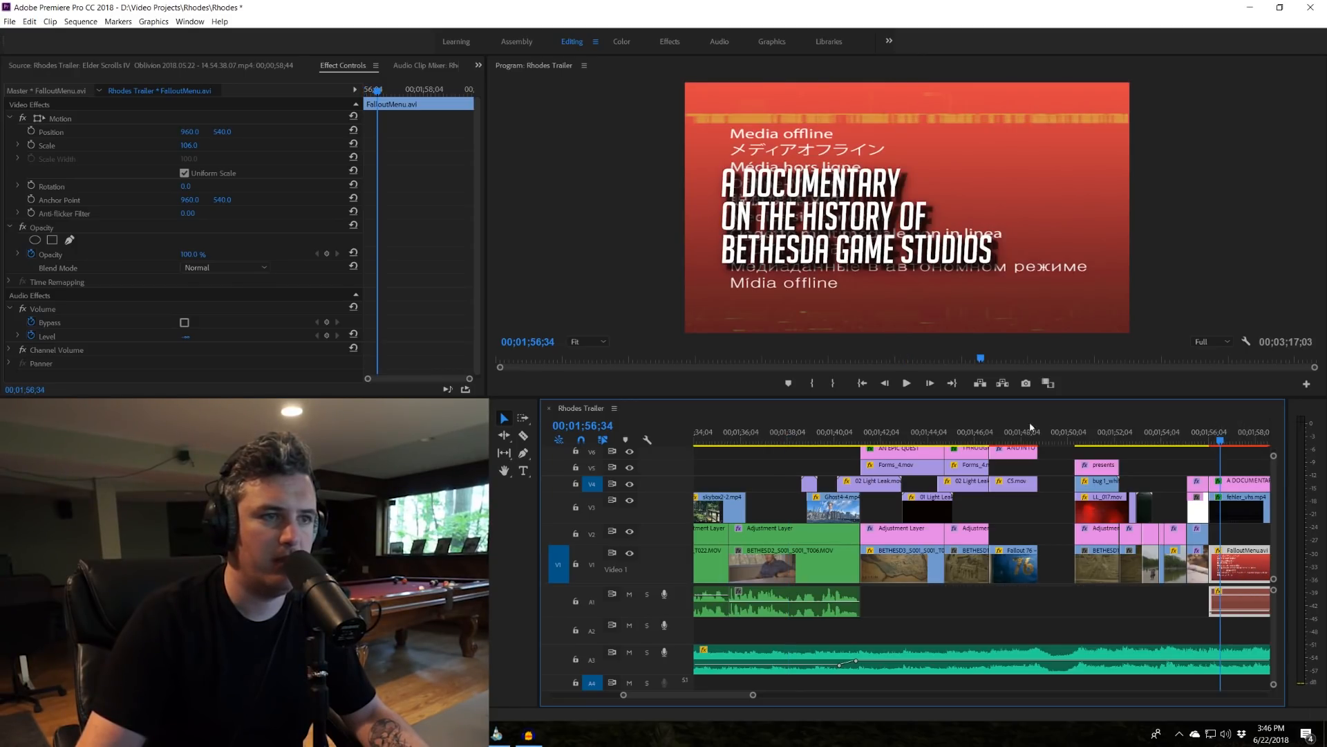
# Compare the city gameplay shot with the interview before it, and start playback from 00;01;36;22.
pyautogui.click(823, 434)
pyautogui.click(799, 450)
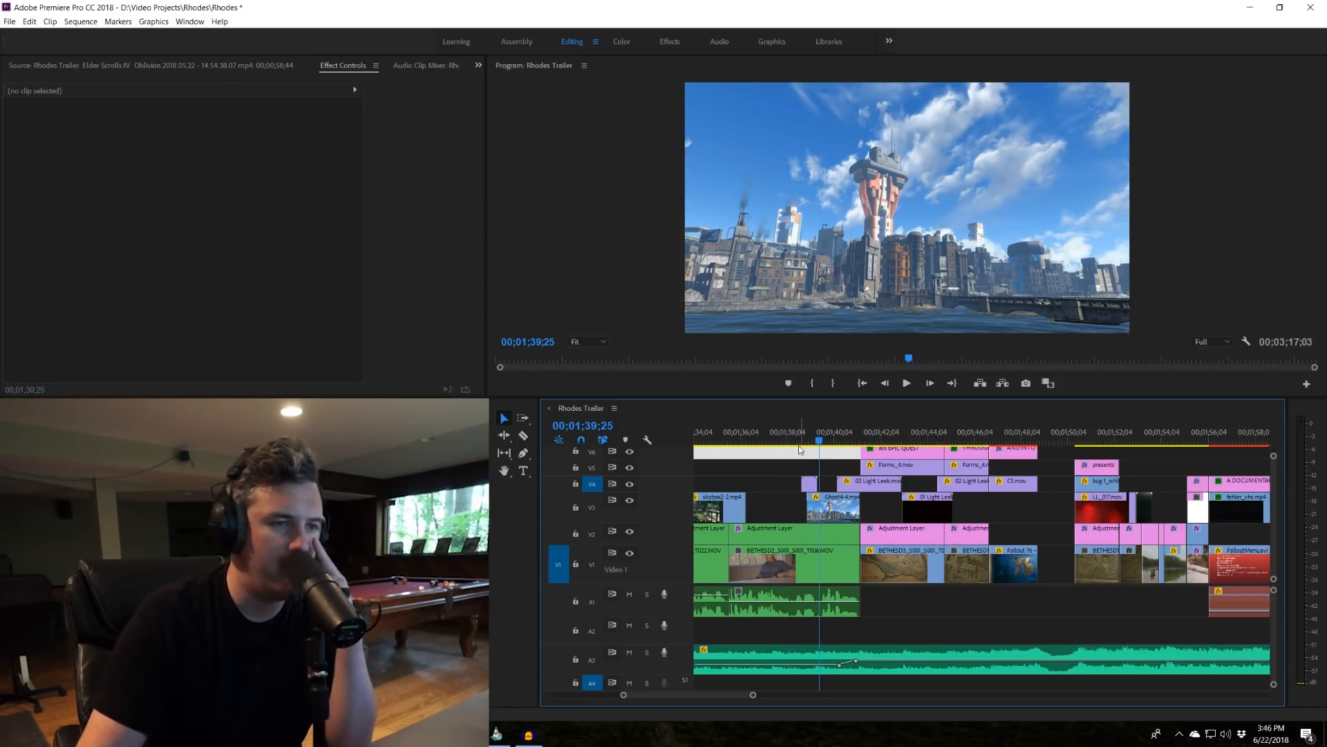
pyautogui.click(800, 437)
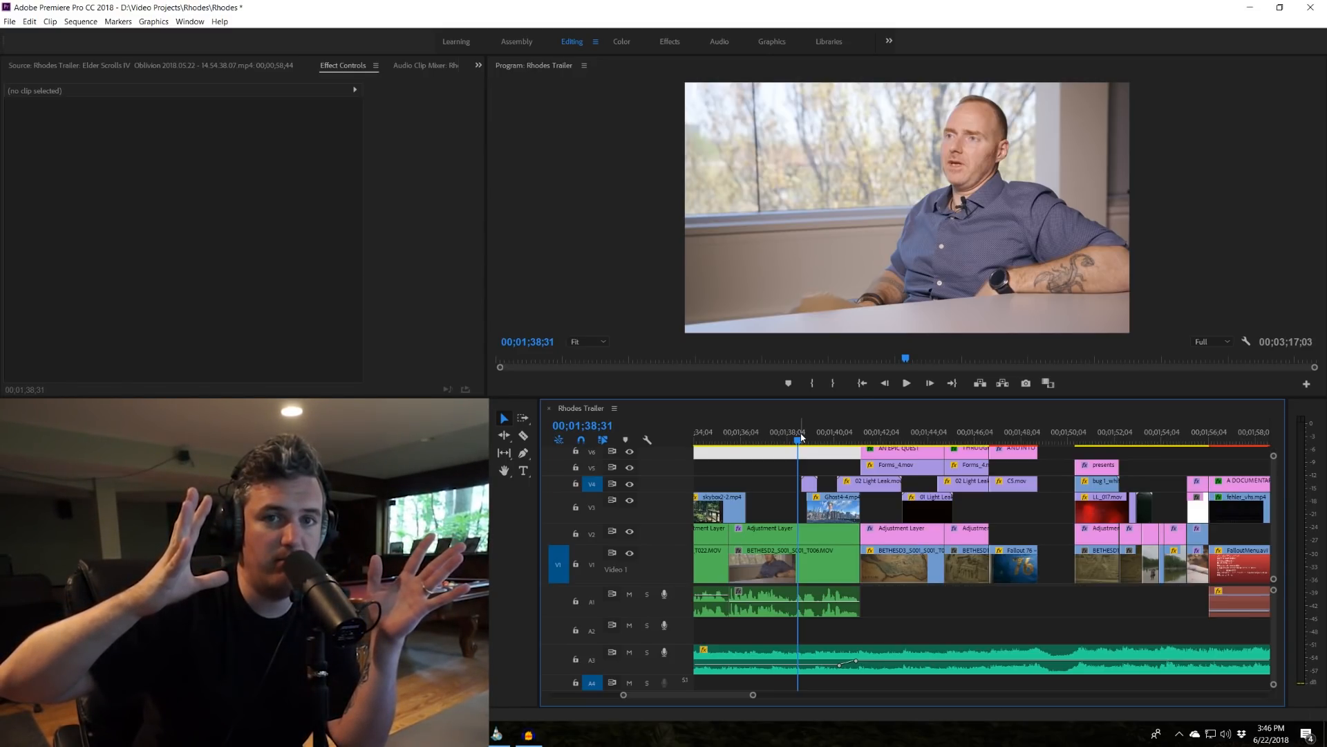
pyautogui.click(837, 438)
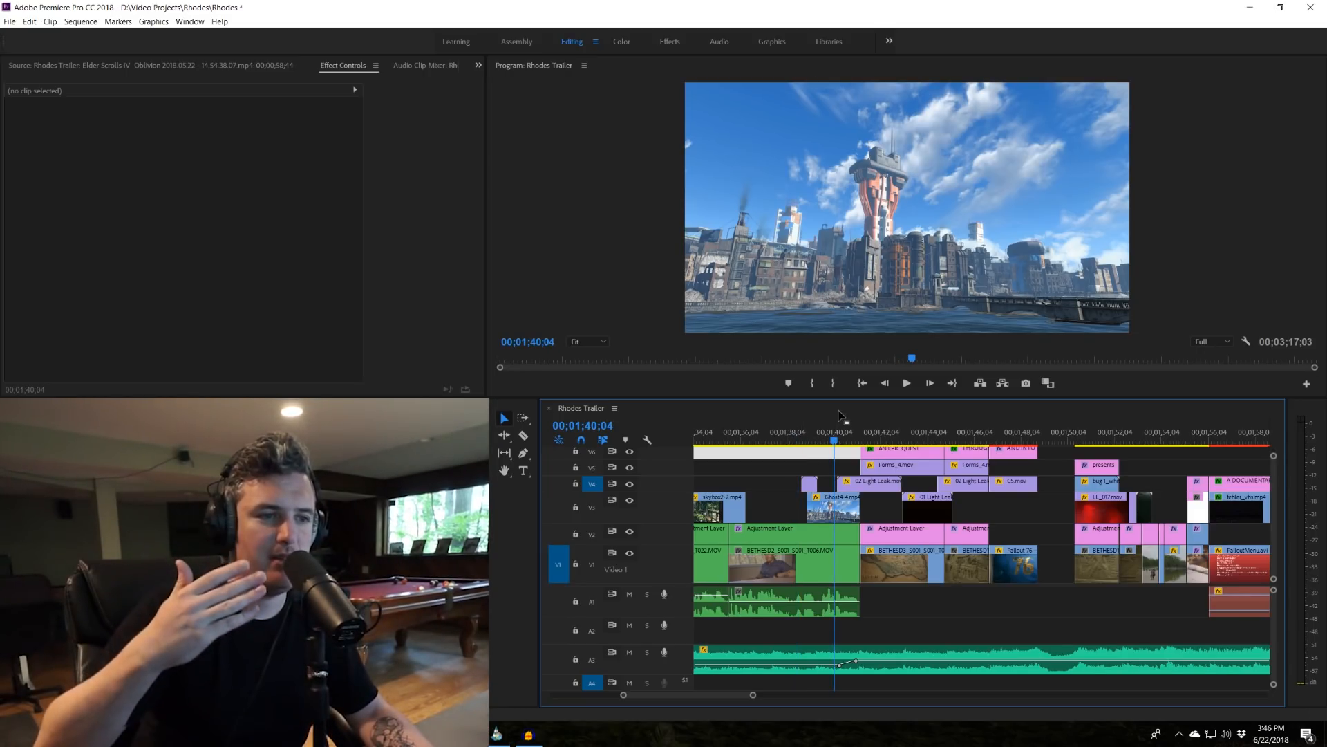
pyautogui.click(758, 437)
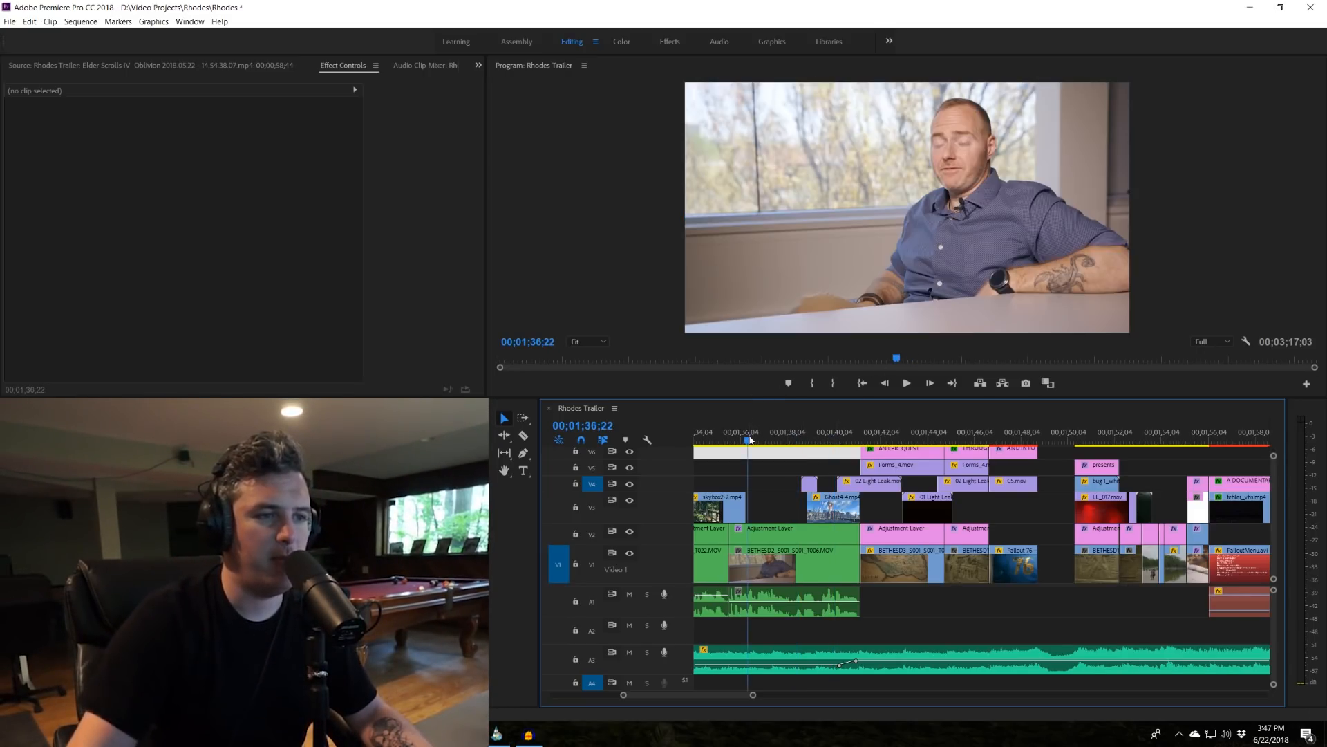
pyautogui.press('space')
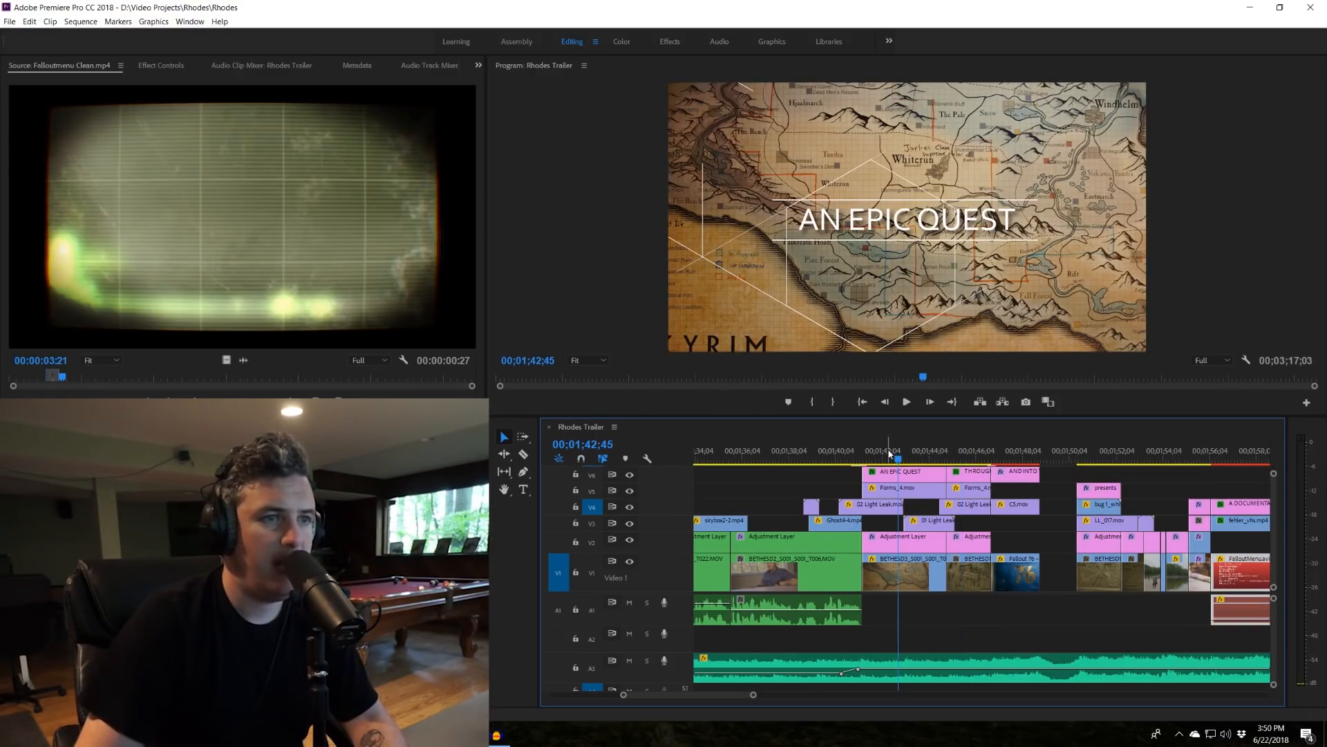
# Examine the "AN EPIC QUEST" title over the map, and play the "THROUGH BETHESDA'S HISTORY" title.
pyautogui.moveTo(889, 454); pyautogui.dragTo(906, 454)
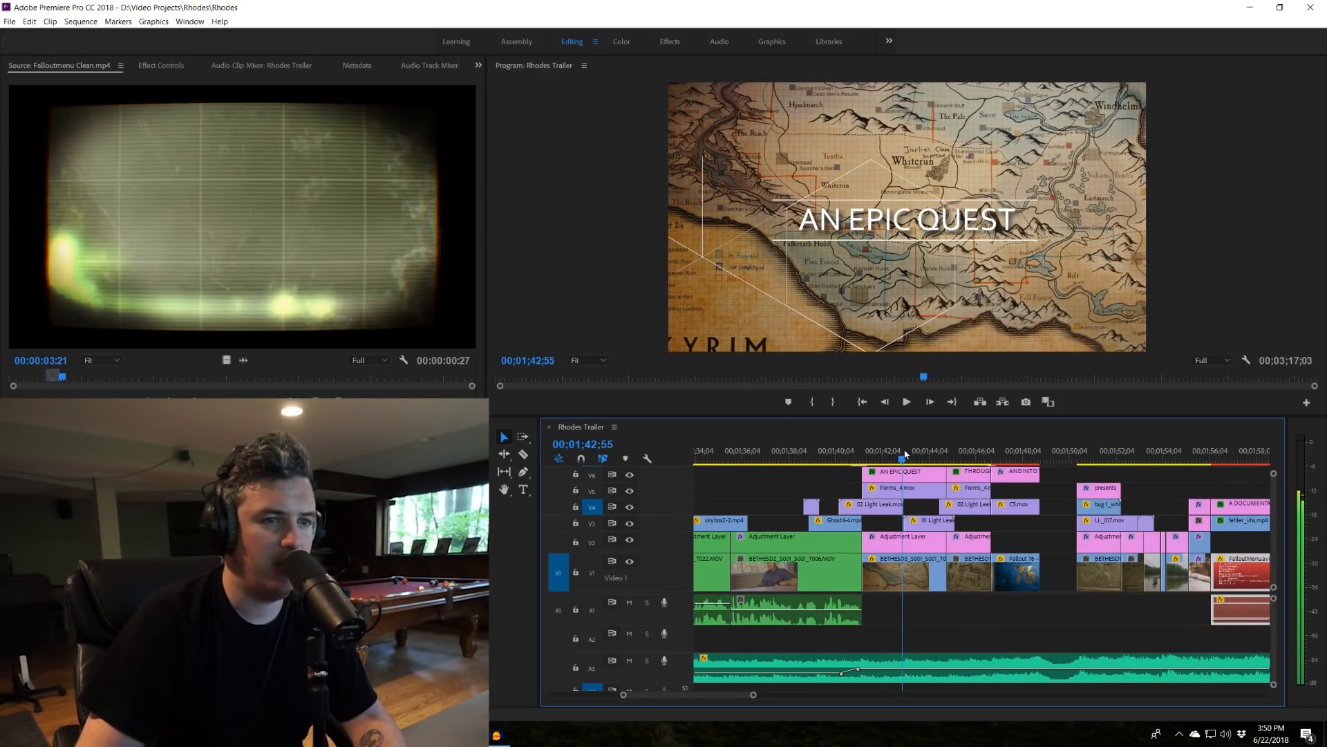
pyautogui.click(955, 450)
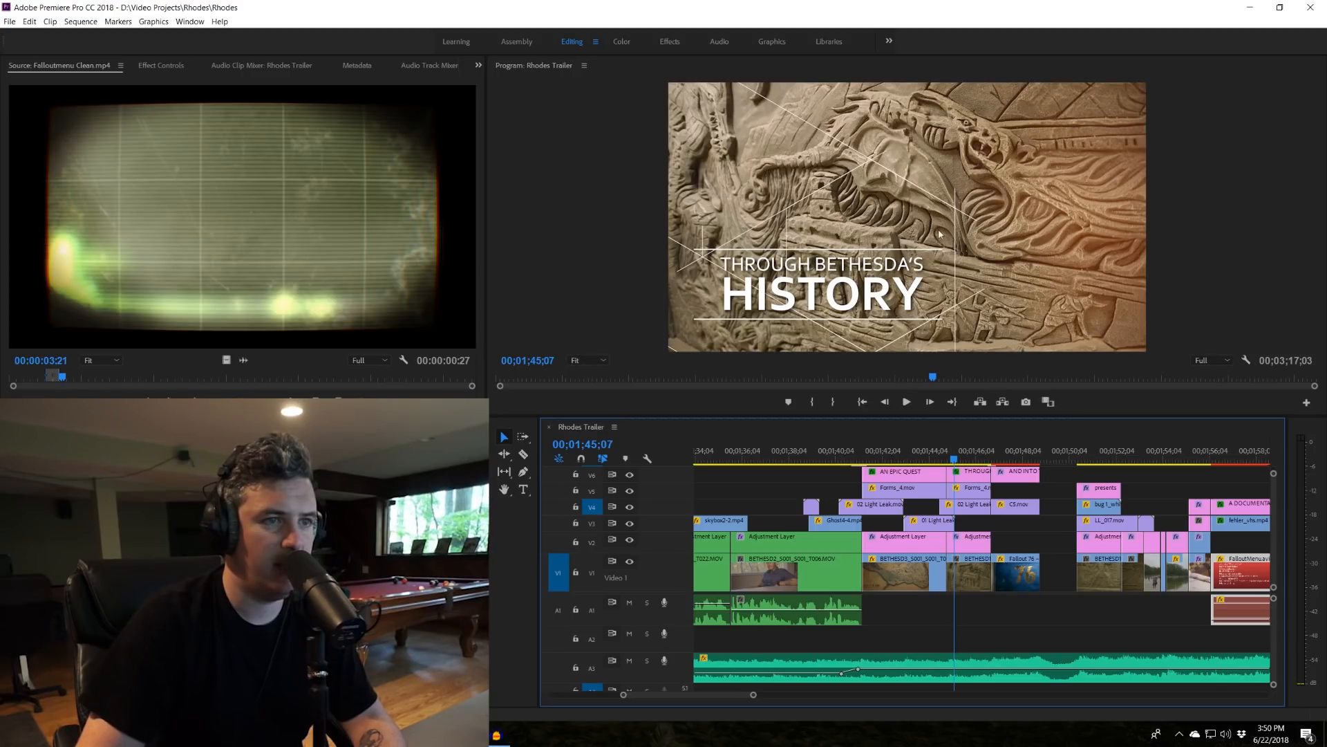
pyautogui.moveTo(951, 459); pyautogui.dragTo(946, 460)
pyautogui.press('space')
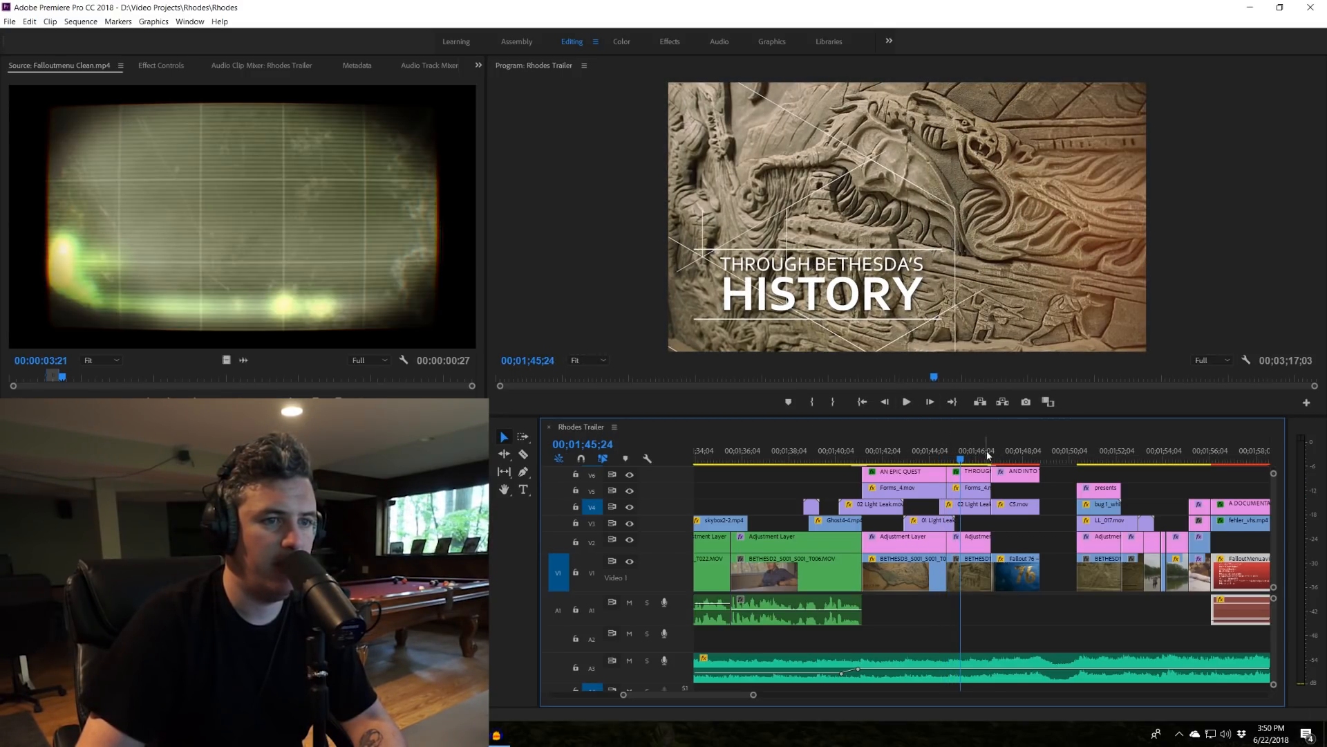
# Open the glitch overlay under the "AND INTO THEIR EXCITING FUTURE" title, scrub its source footage, and inspect its motion and opacity settings.
pyautogui.click(1009, 453)
pyautogui.doubleClick(1019, 512)
pyautogui.moveTo(145, 375); pyautogui.dragTo(393, 359)
pyautogui.moveTo(1006, 458); pyautogui.dragTo(1014, 460)
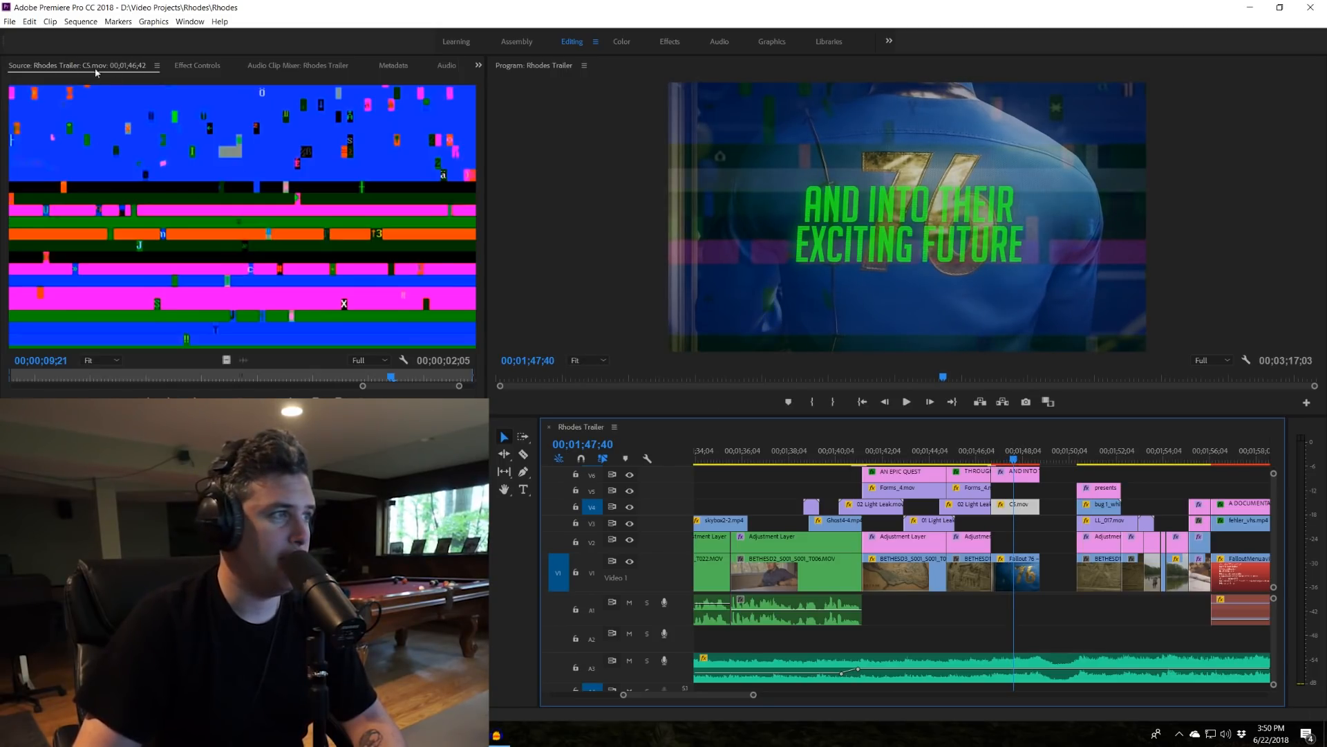
pyautogui.click(203, 65)
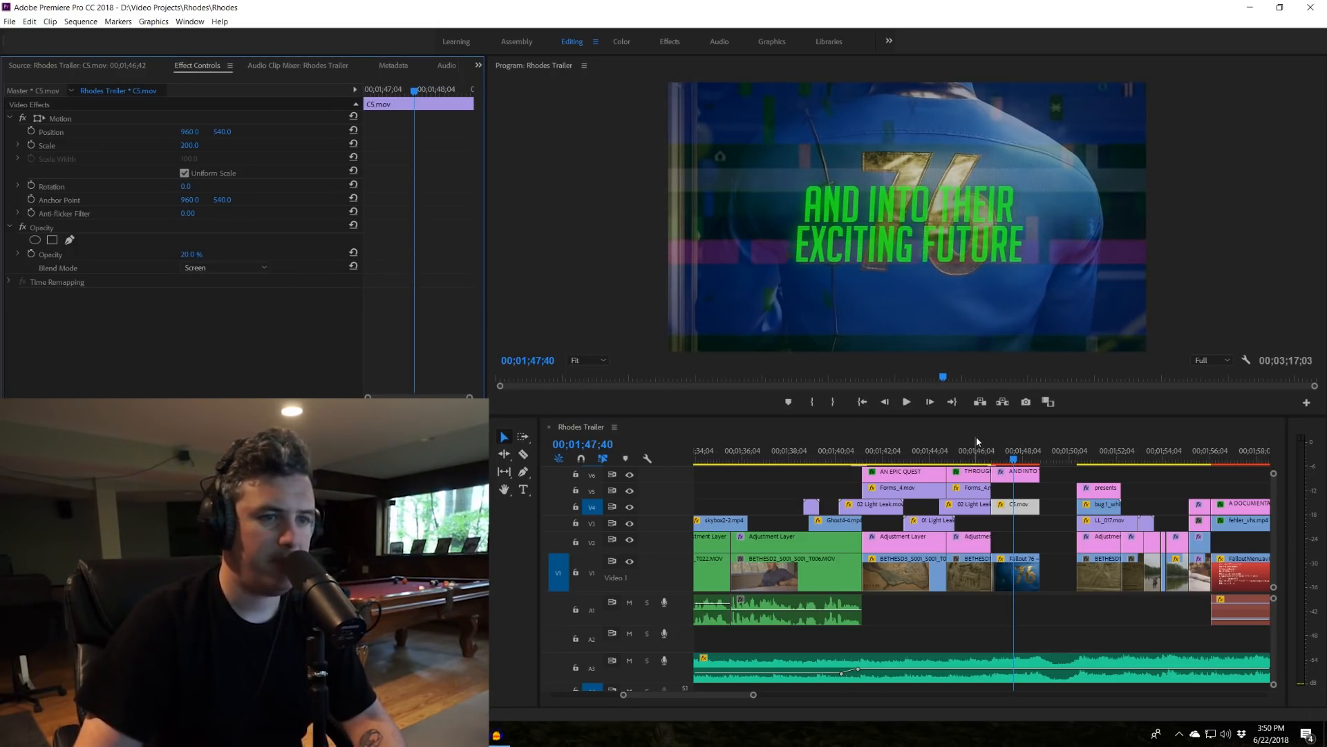
# Scrub back over the titles to 00;01;47;53 and reopen the glitch overlay's source footage at 00;00;07;40.
pyautogui.click(924, 456)
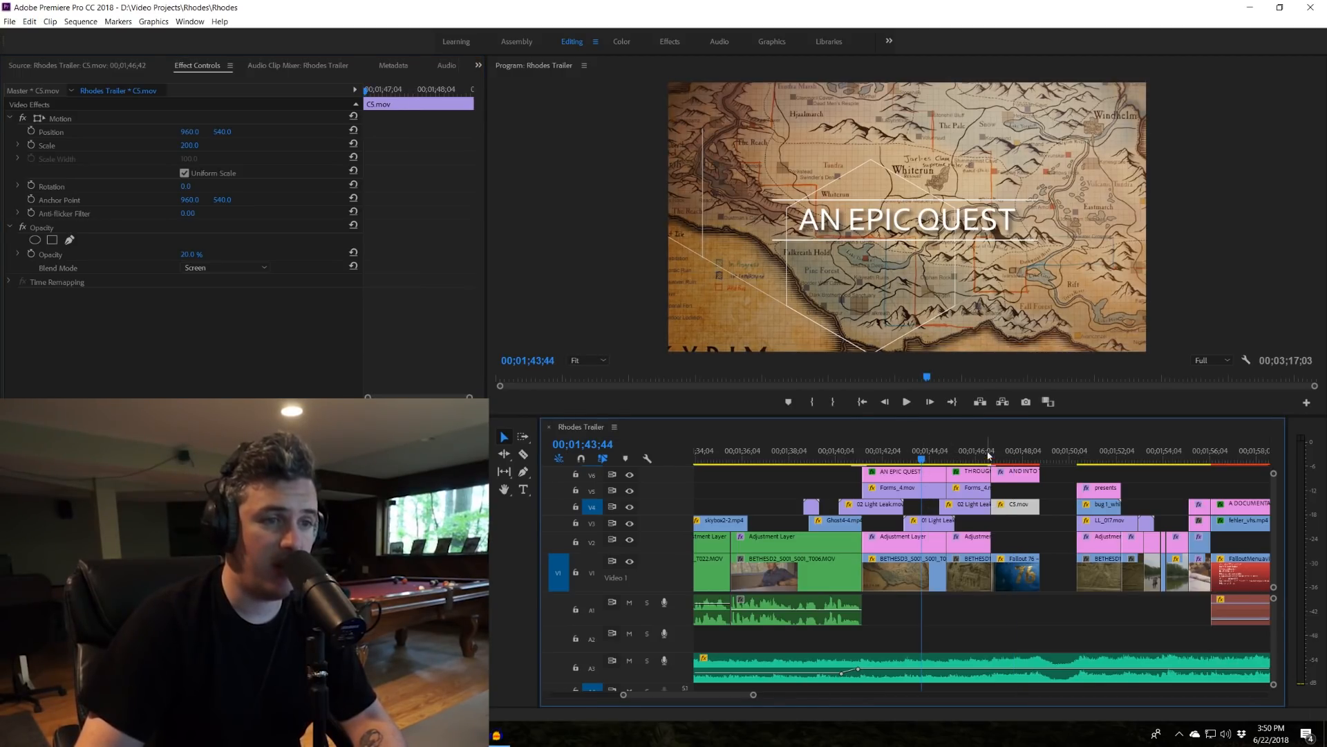
pyautogui.click(967, 456)
pyautogui.moveTo(935, 456); pyautogui.dragTo(1019, 456)
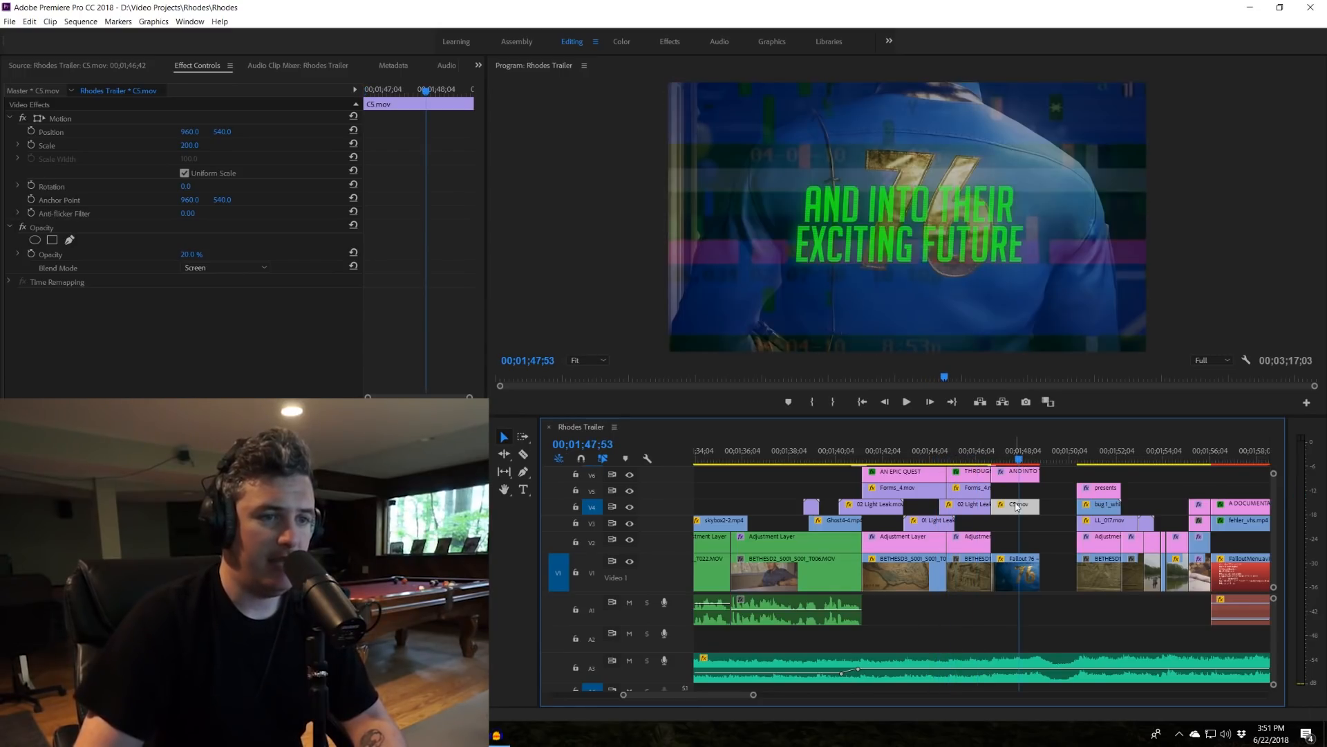
pyautogui.doubleClick(1016, 506)
pyautogui.moveTo(63, 374); pyautogui.dragTo(24, 374)
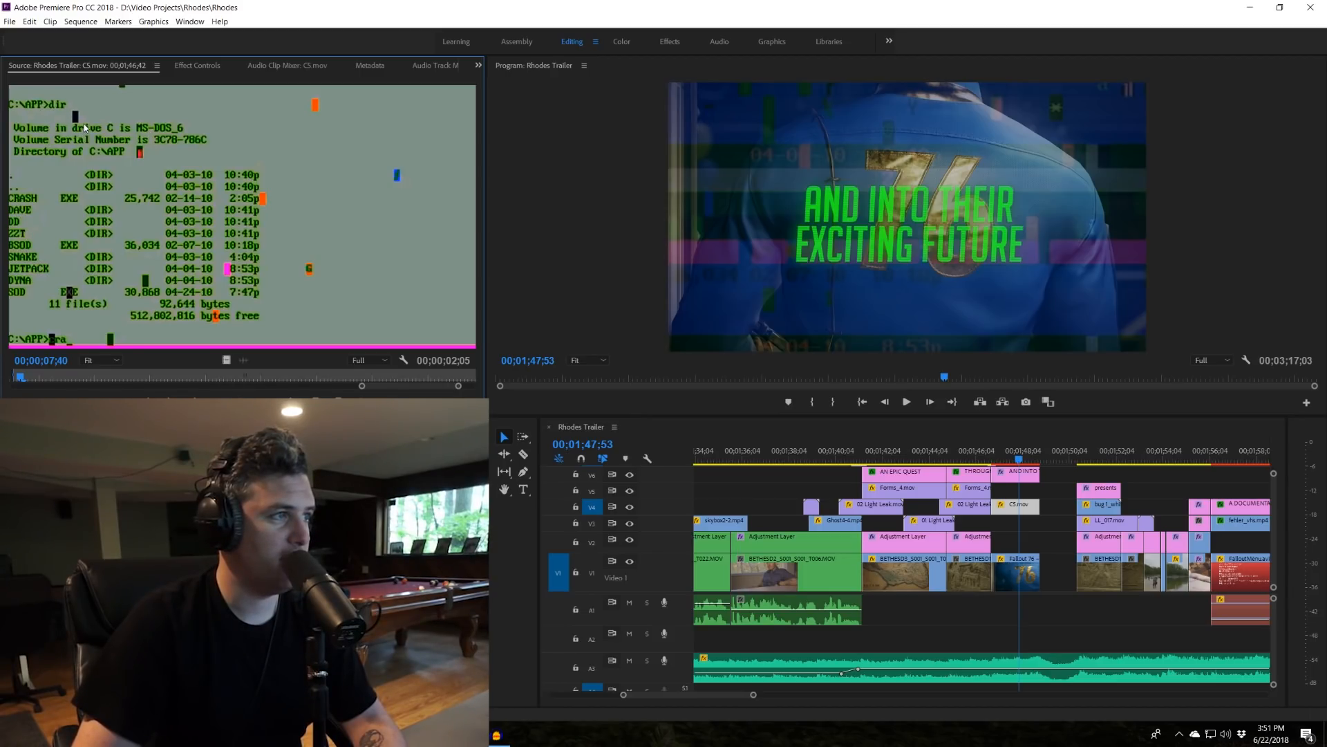
# Scrub the glitch overlay's source footage to 00;00;08;54, and inspect the clip's motion and opacity settings.
pyautogui.moveTo(47, 379); pyautogui.dragTo(294, 376)
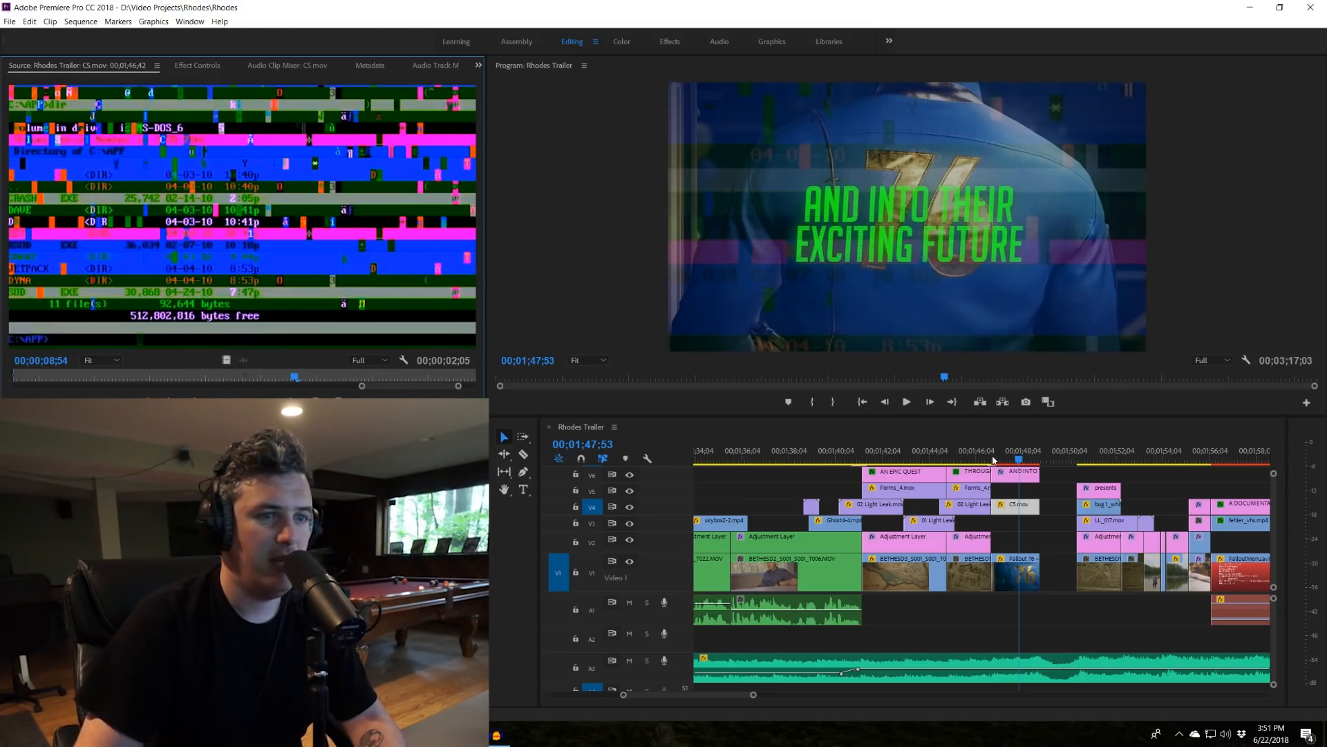
pyautogui.click(1016, 511)
pyautogui.click(198, 65)
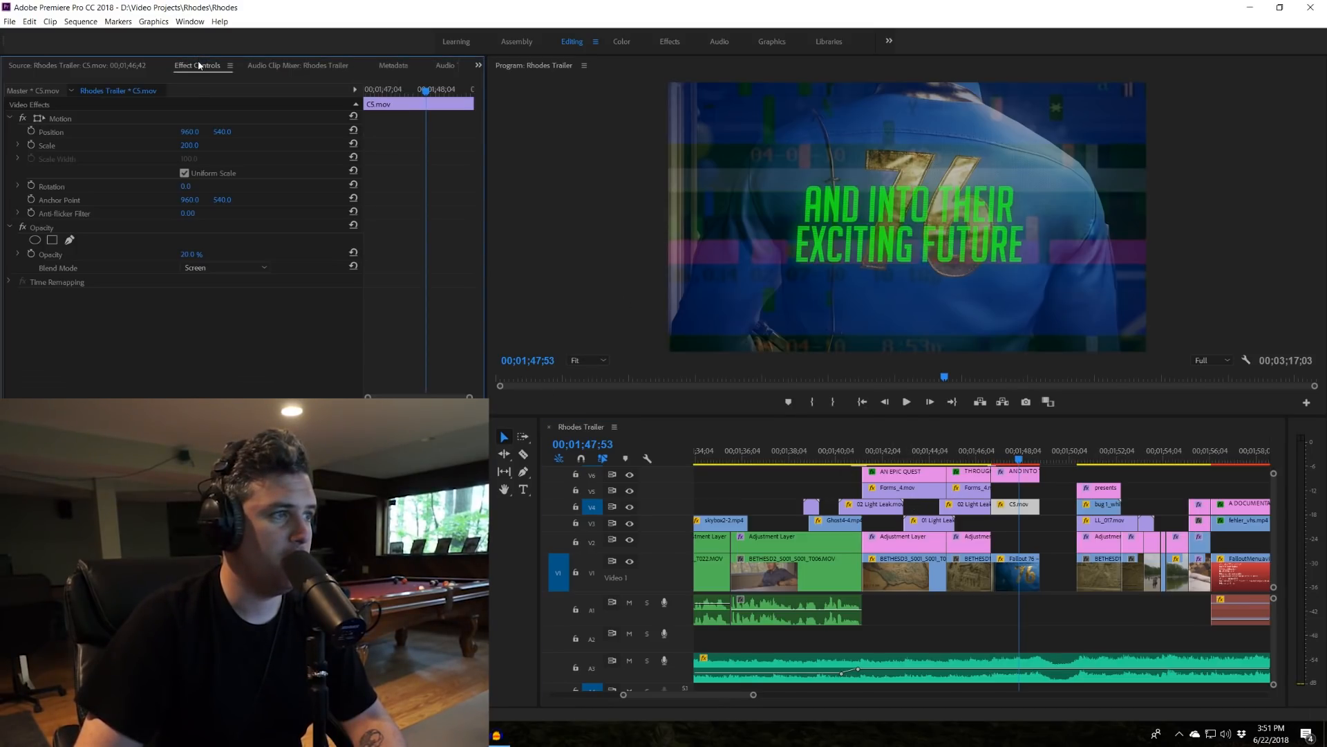
# Play the cut from the "THROUGH BETHESDA'S HISTORY" title into "AND INTO THEIR EXCITING FUTURE", replaying it from 00;01;46;30.
pyautogui.moveTo(1000, 467)
pyautogui.mouseDown()
pyautogui.moveTo(1045, 462)
pyautogui.moveTo(981, 459)
pyautogui.mouseUp()
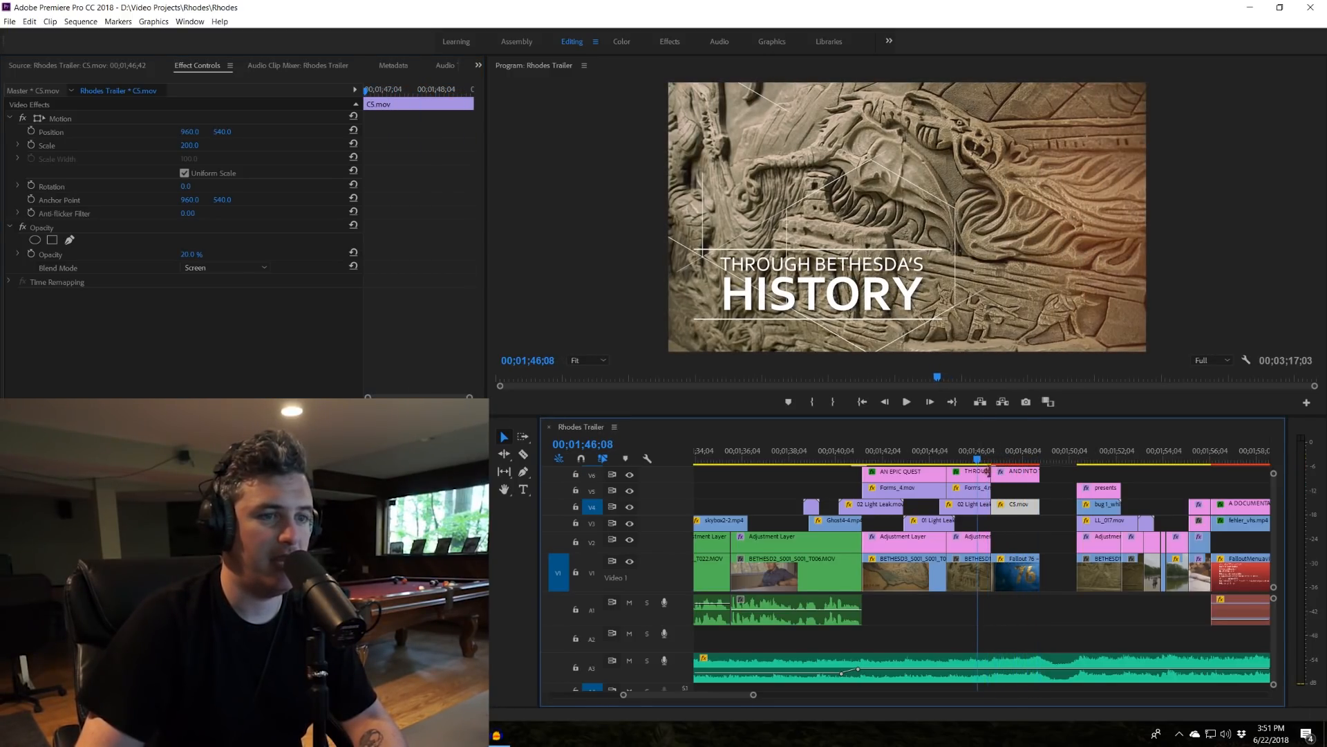
pyautogui.press('space')
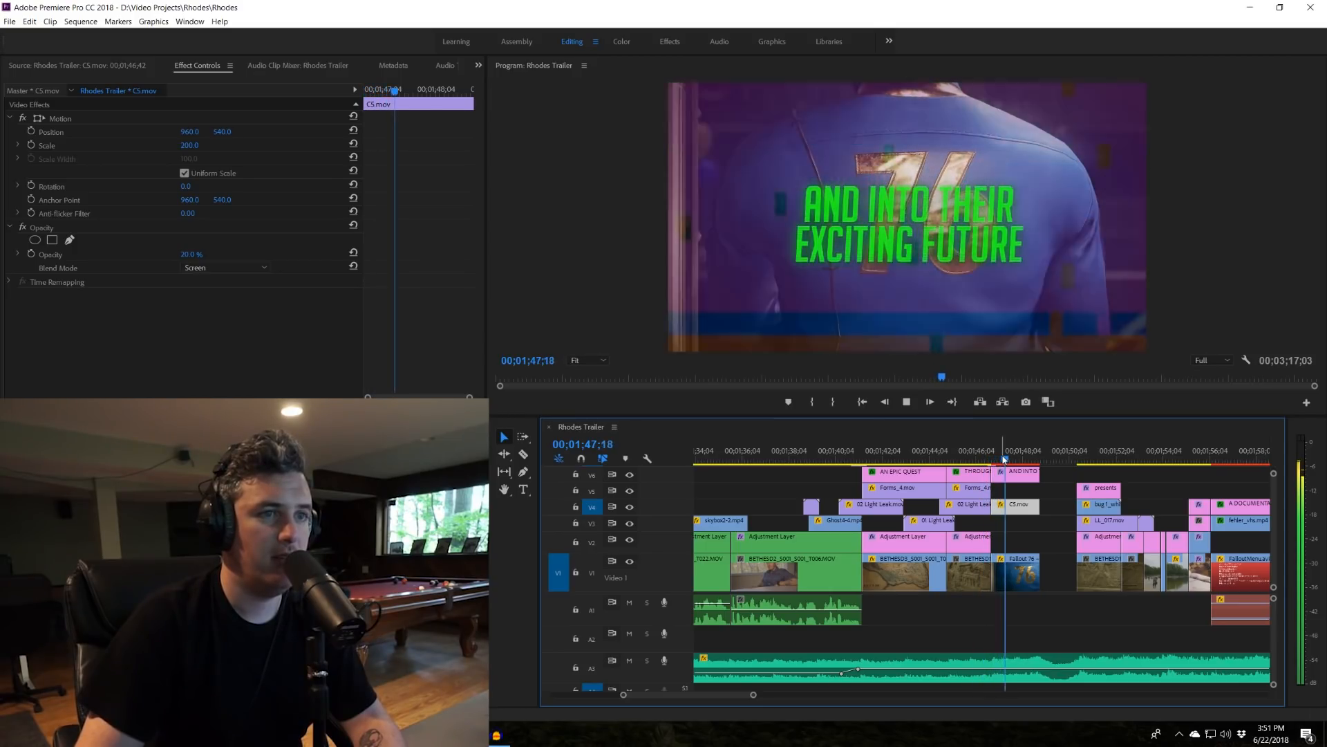
pyautogui.click(986, 460)
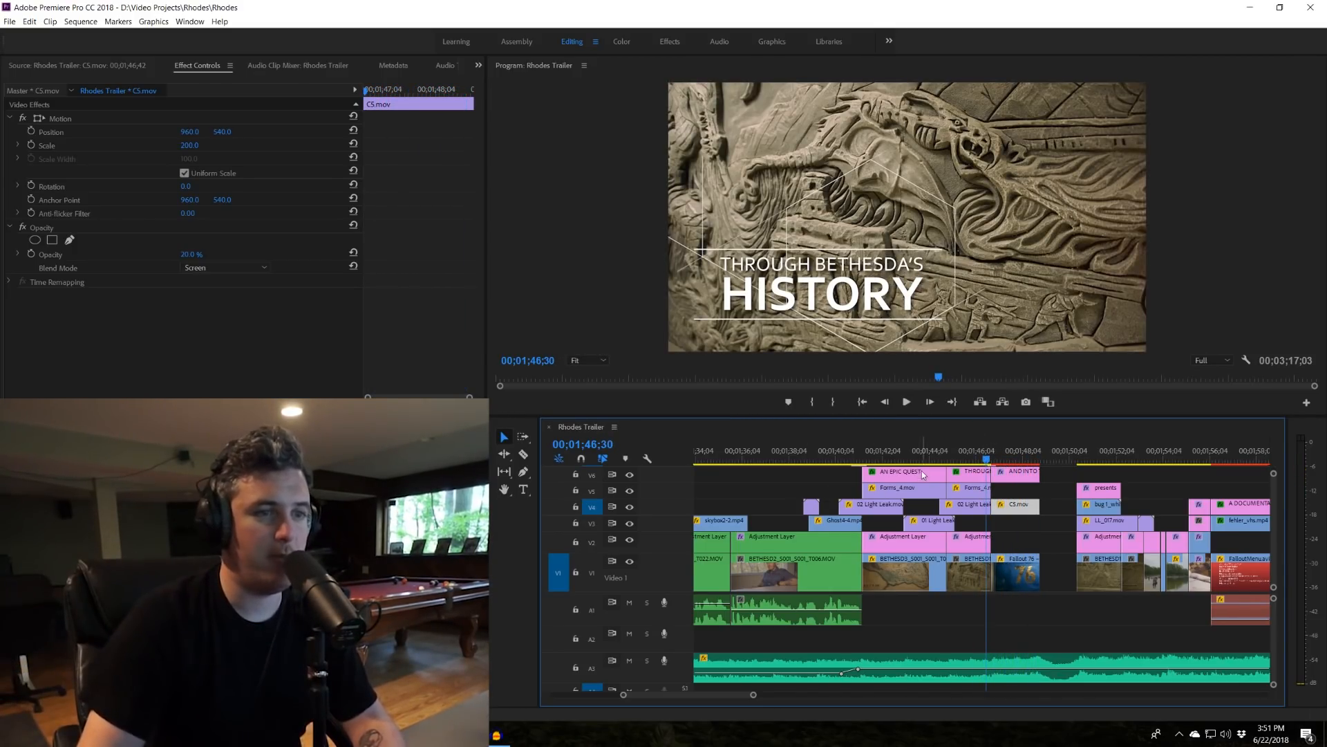
pyautogui.press('space')
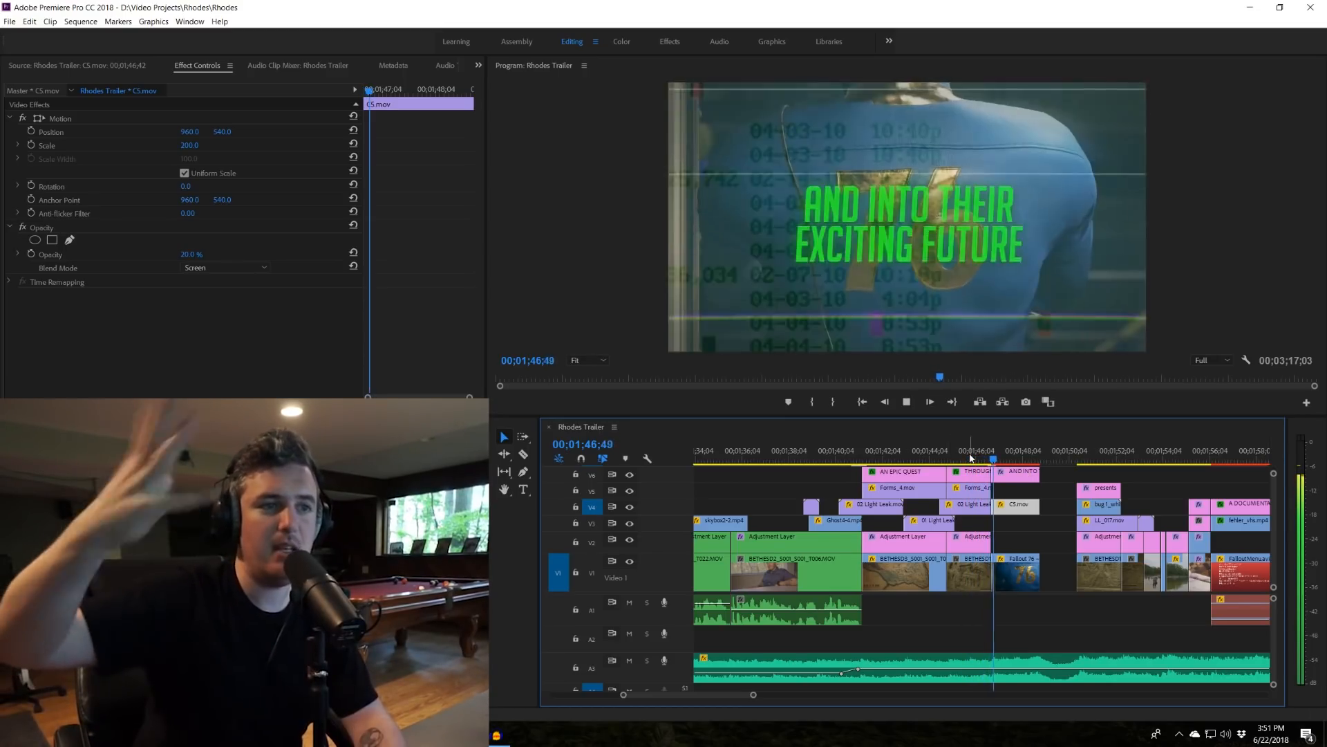
pyautogui.press('space')
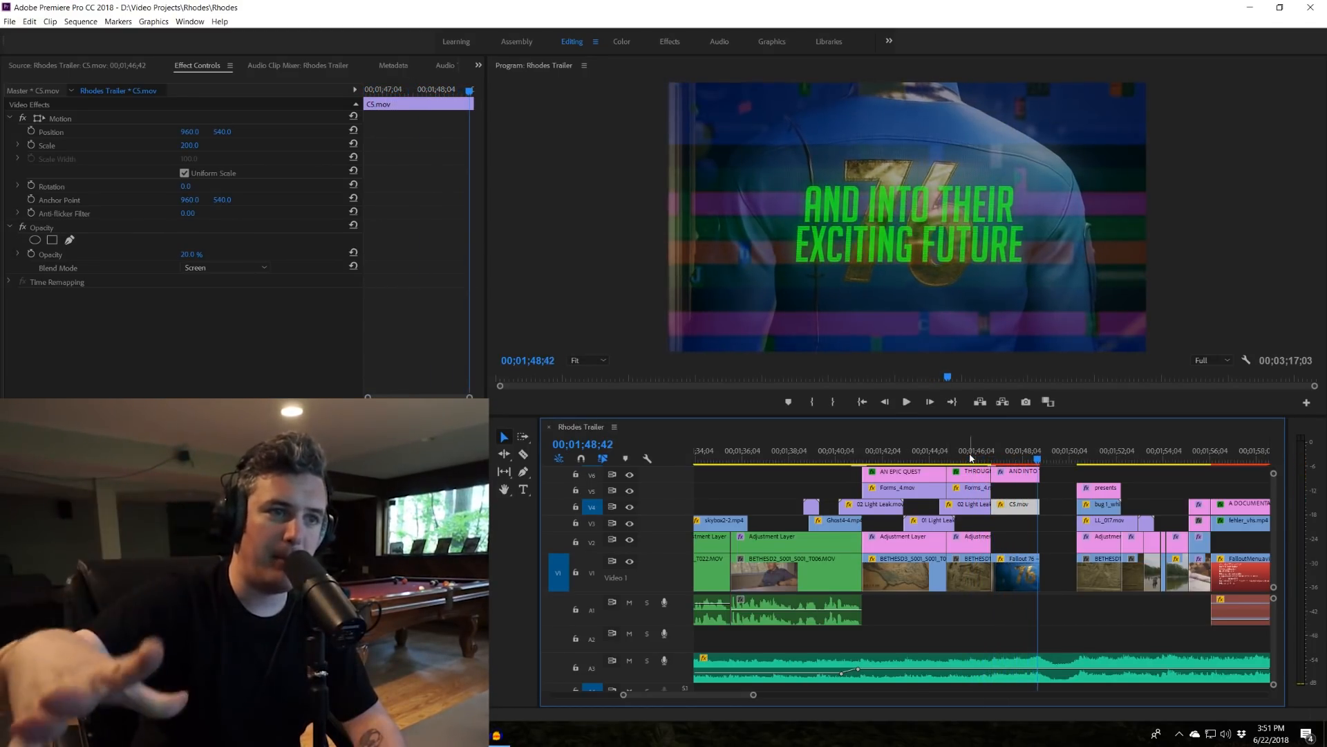
# Play and replay the black gap between the "AND INTO THEIR EXCITING FUTURE" title and the "noclip presents" title.
pyautogui.press('space')
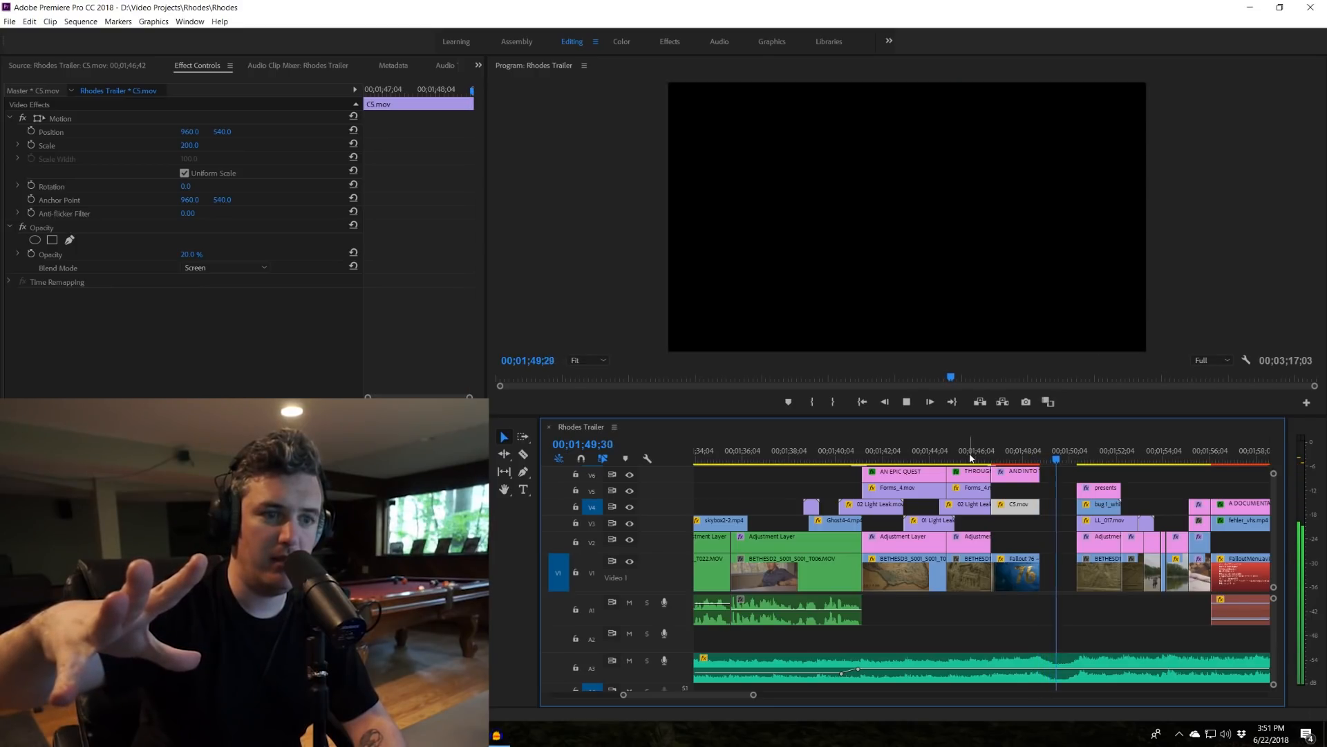
pyautogui.press('space')
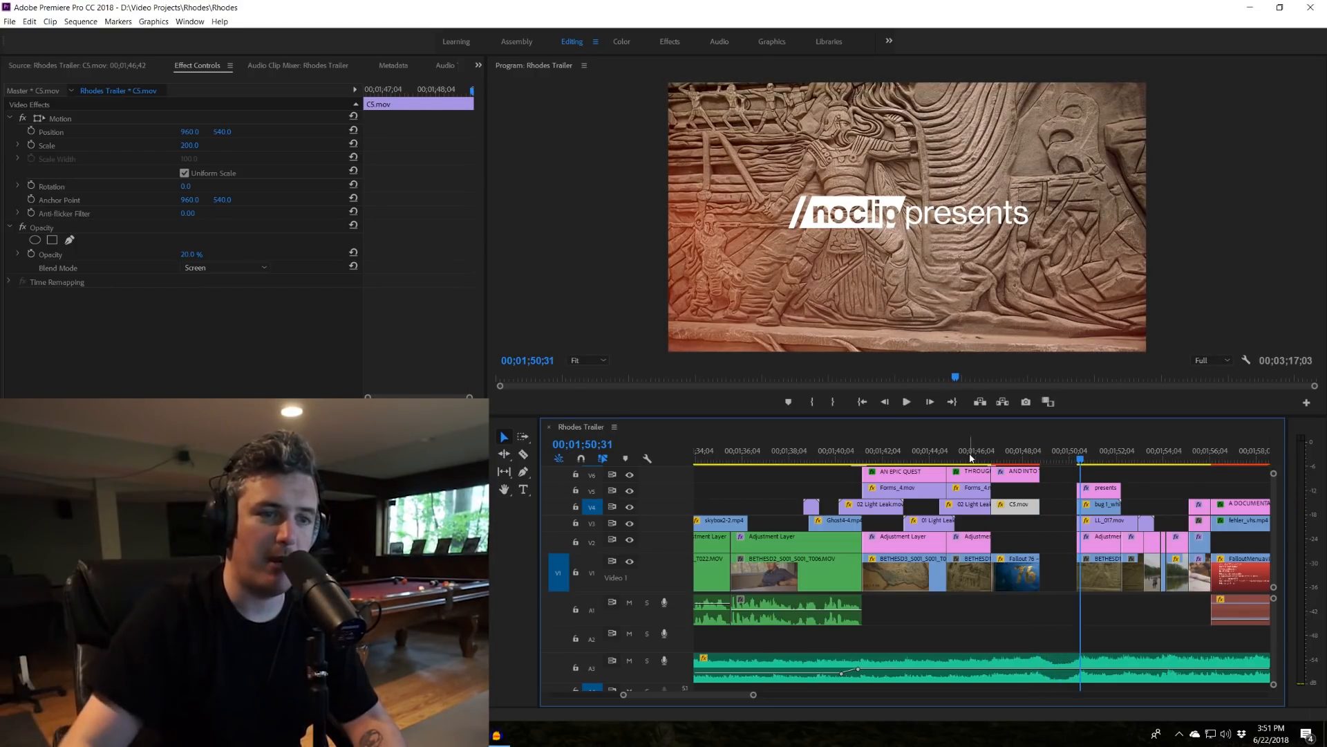
pyautogui.scroll(-3, 968, 518)
pyautogui.click(901, 452)
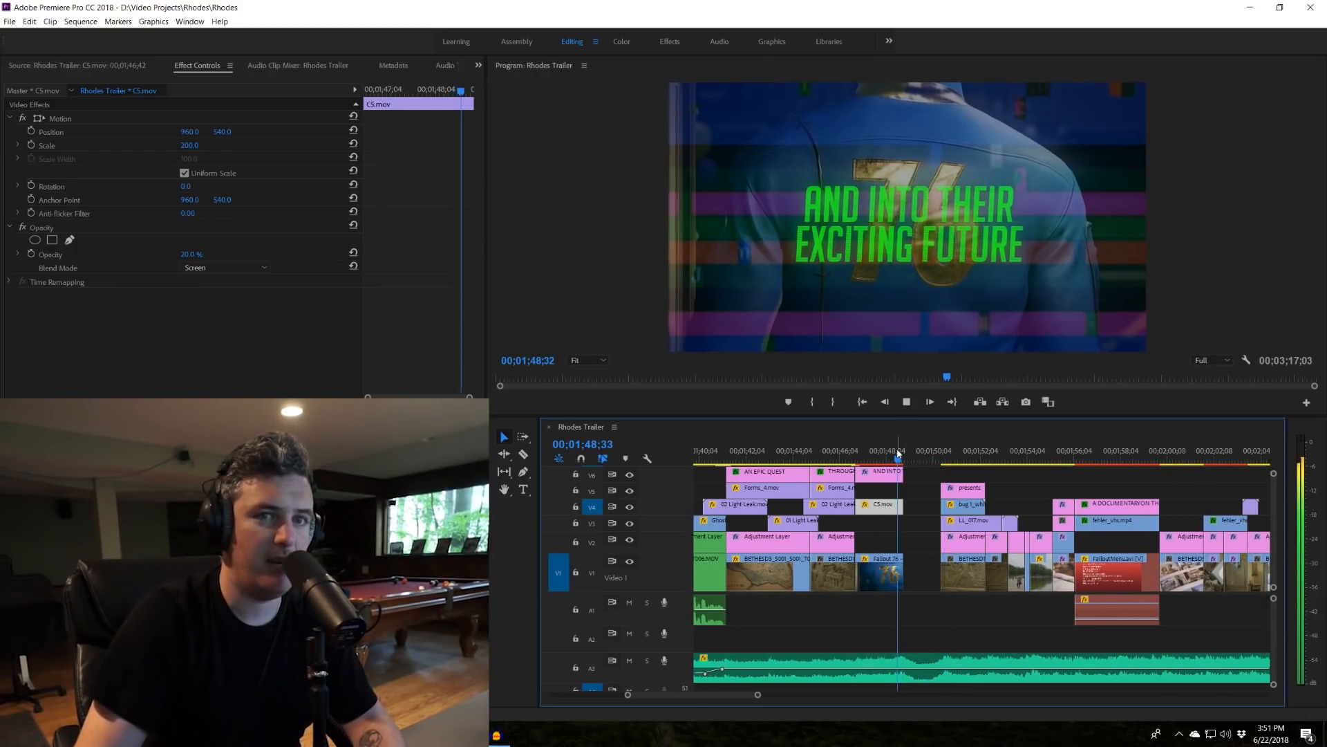
pyautogui.press('space')
pyautogui.scroll(-2, 958, 469)
pyautogui.press('space')
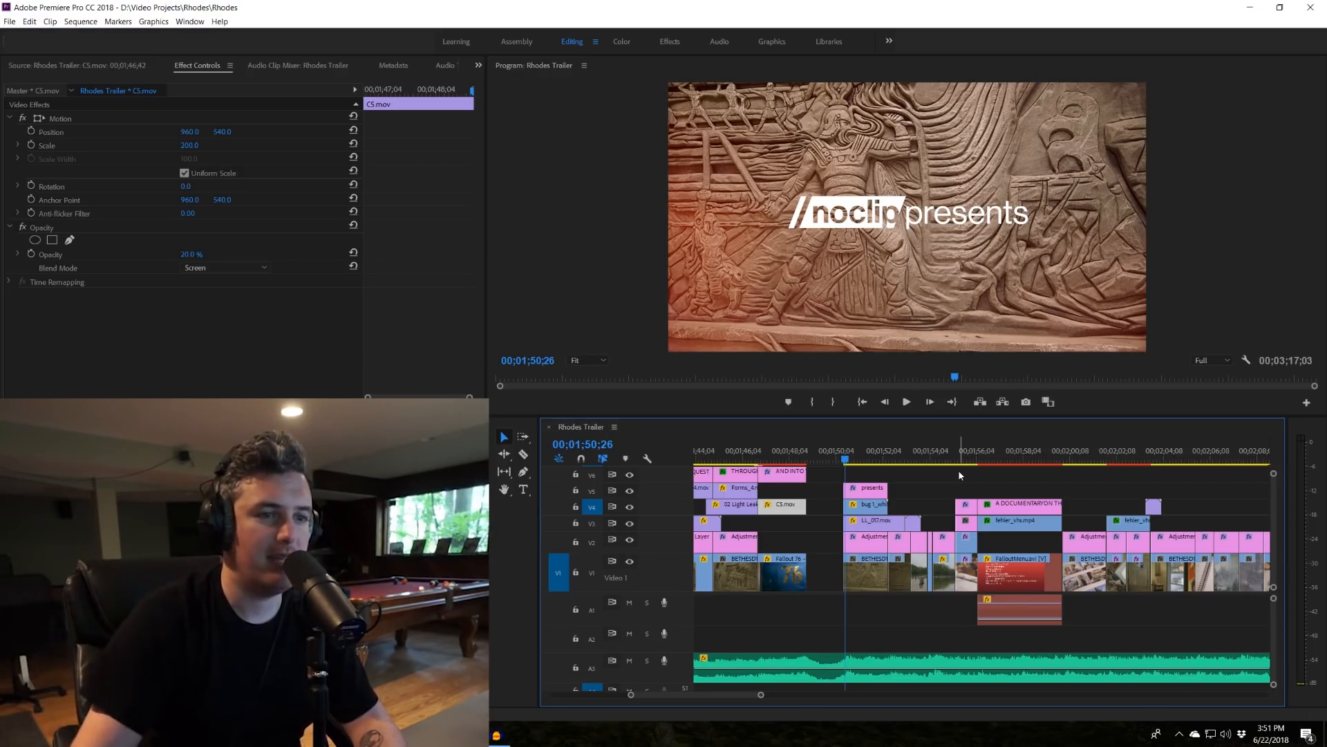
# Survey the sequence back to the interview at 00;01;32;43, and play from the black gap at 00;01;49;20.
pyautogui.scroll(-2, 958, 472)
pyautogui.scroll(-8, 956, 478)
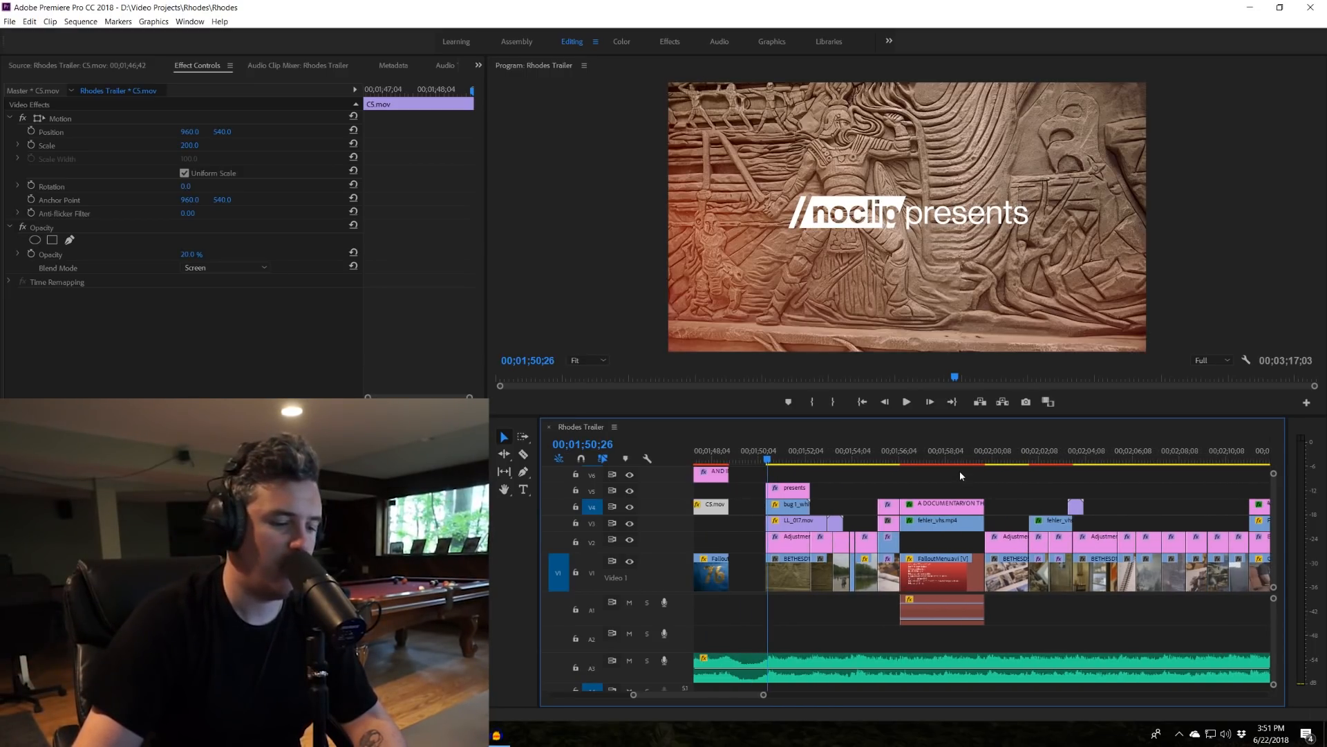
pyautogui.moveTo(753, 458); pyautogui.dragTo(905, 459)
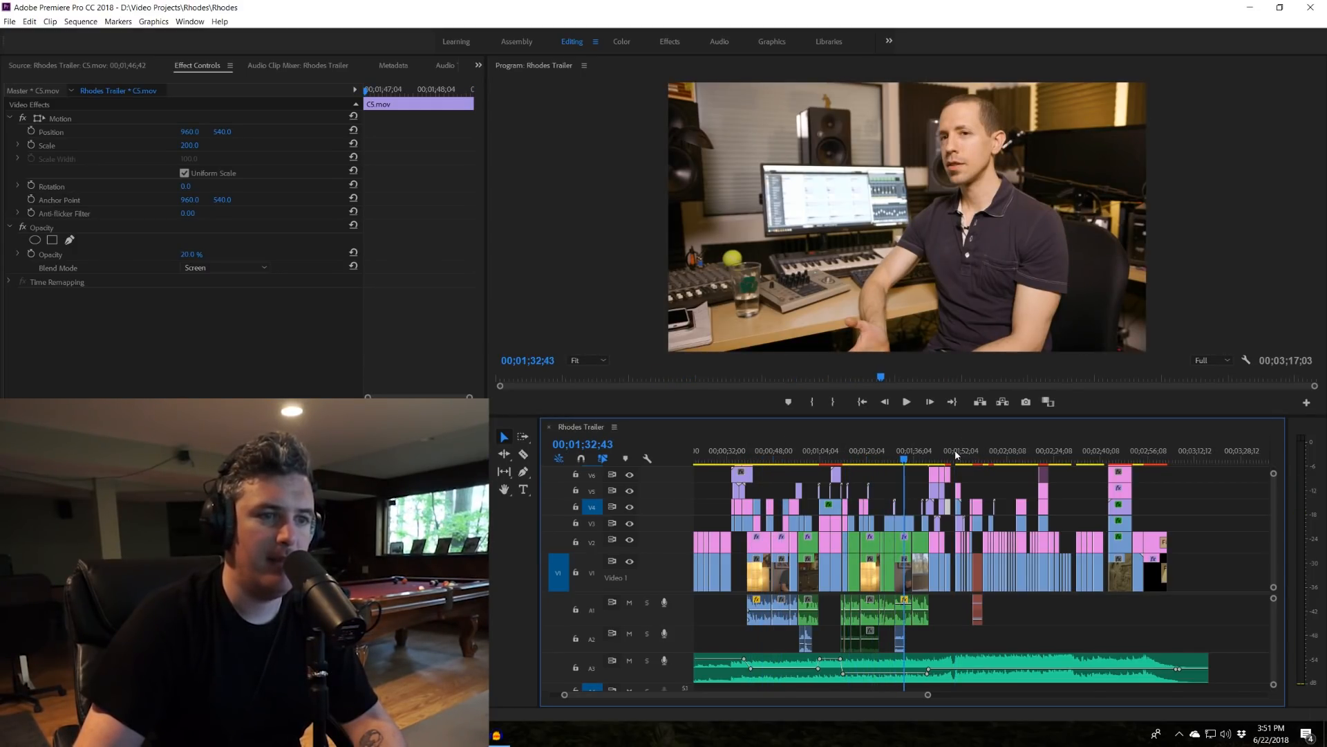
pyautogui.click(955, 454)
pyautogui.scroll(8, 1033, 476)
pyautogui.scroll(-3, 1009, 464)
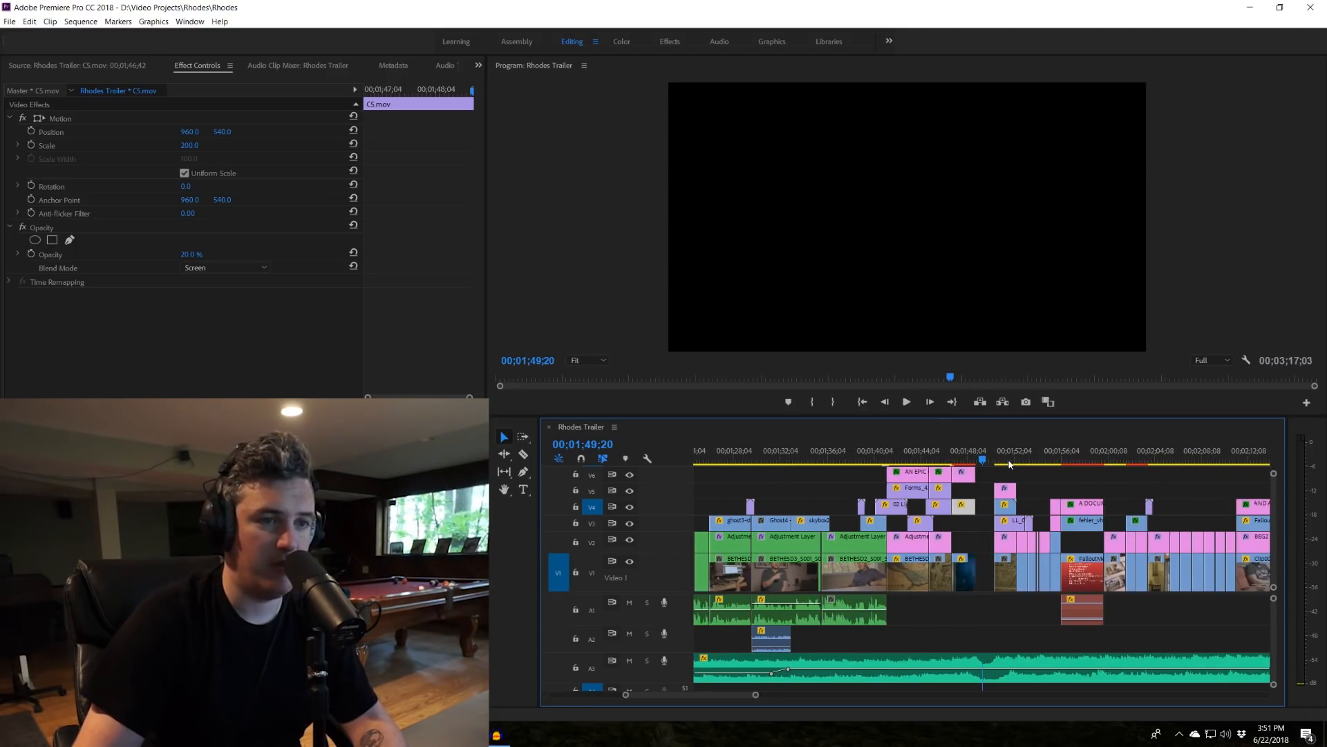
pyautogui.press('space')
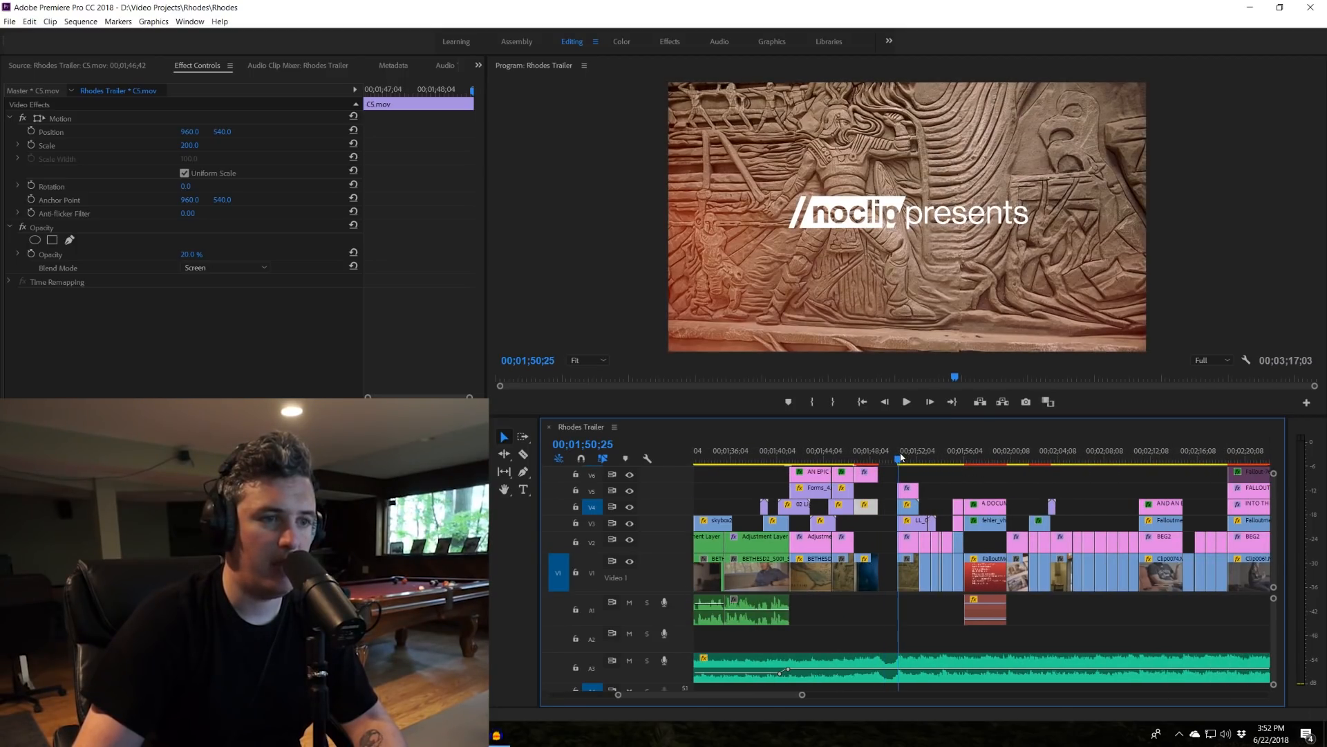
# Compare the "noclip presents" title with the following engraving shot, and check it with the V4 track hidden and shown again.
pyautogui.click(899, 456)
pyautogui.scroll(3, 925, 459)
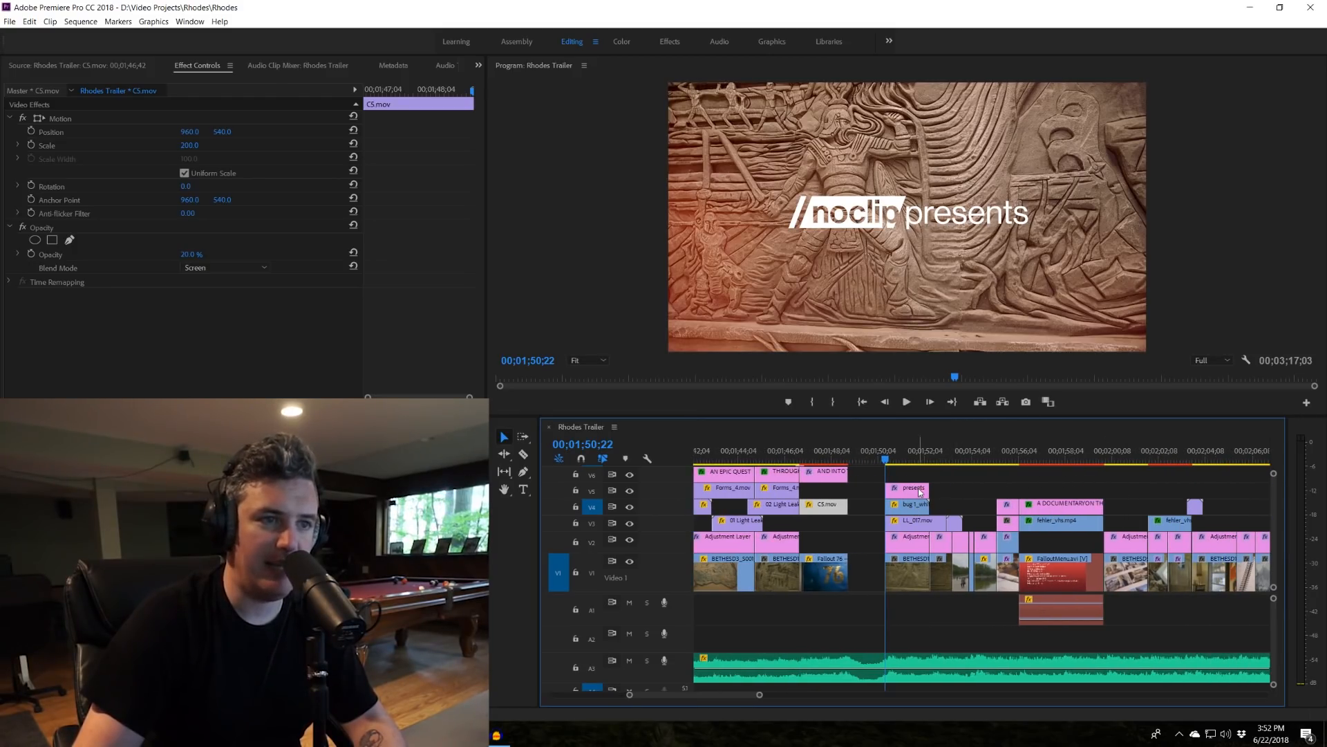
pyautogui.click(941, 456)
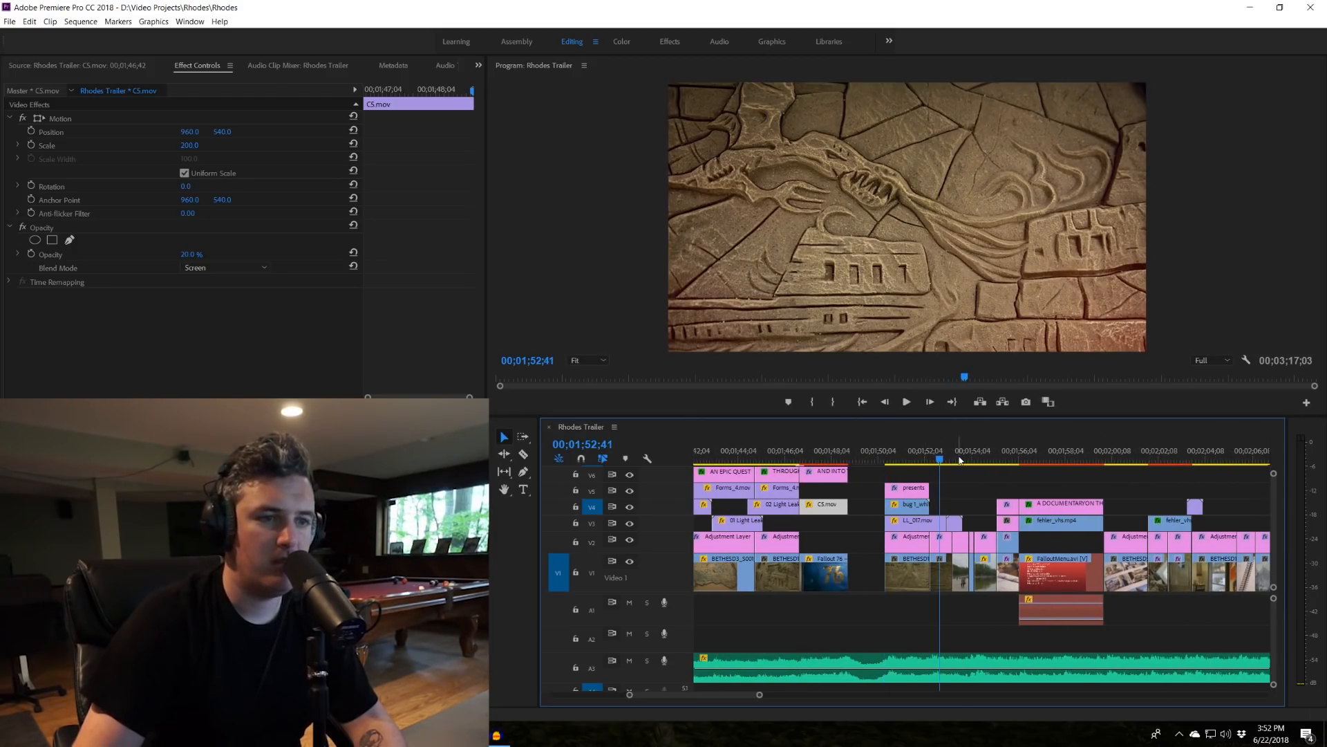
pyautogui.click(906, 456)
pyautogui.click(631, 507)
pyautogui.click(631, 508)
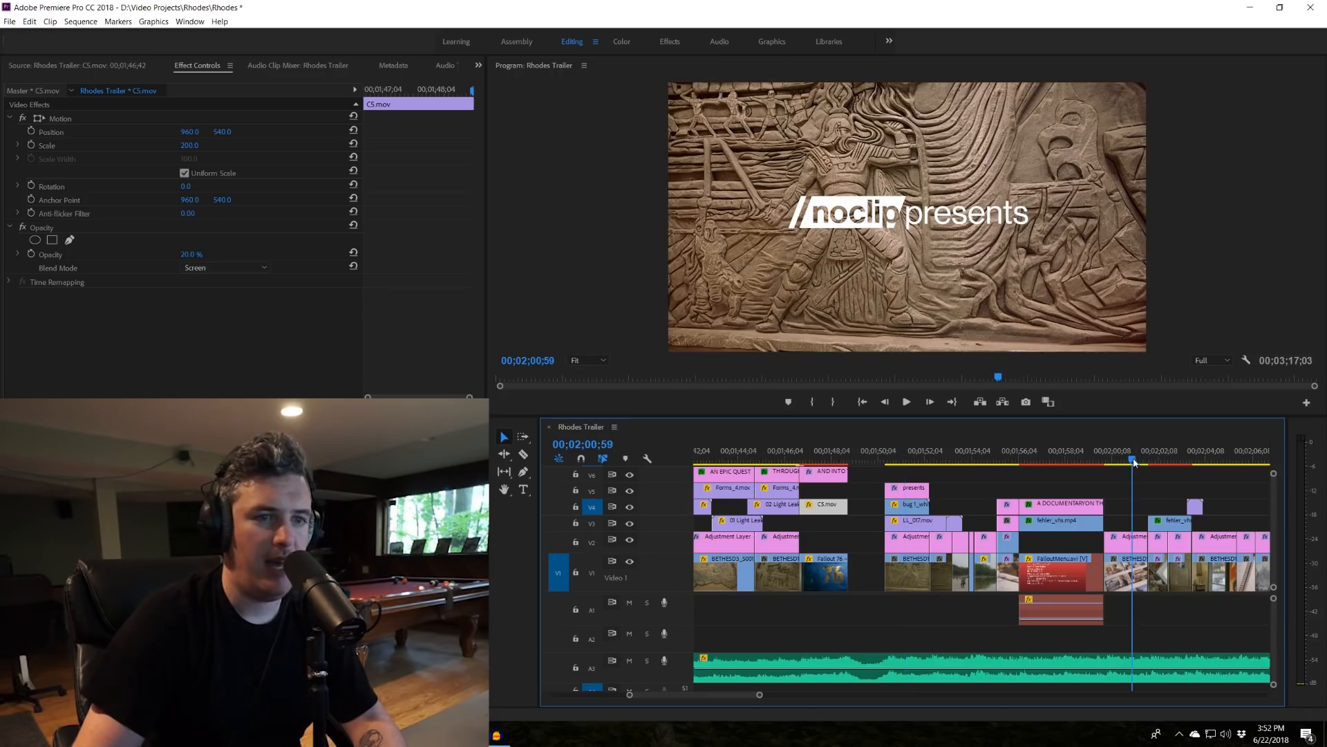
# Scrub the b-roll to 00;02;07;41, and examine the Falloutmenu Clean.mp4 source footage up to 00;00;15;23.
pyautogui.press('space')
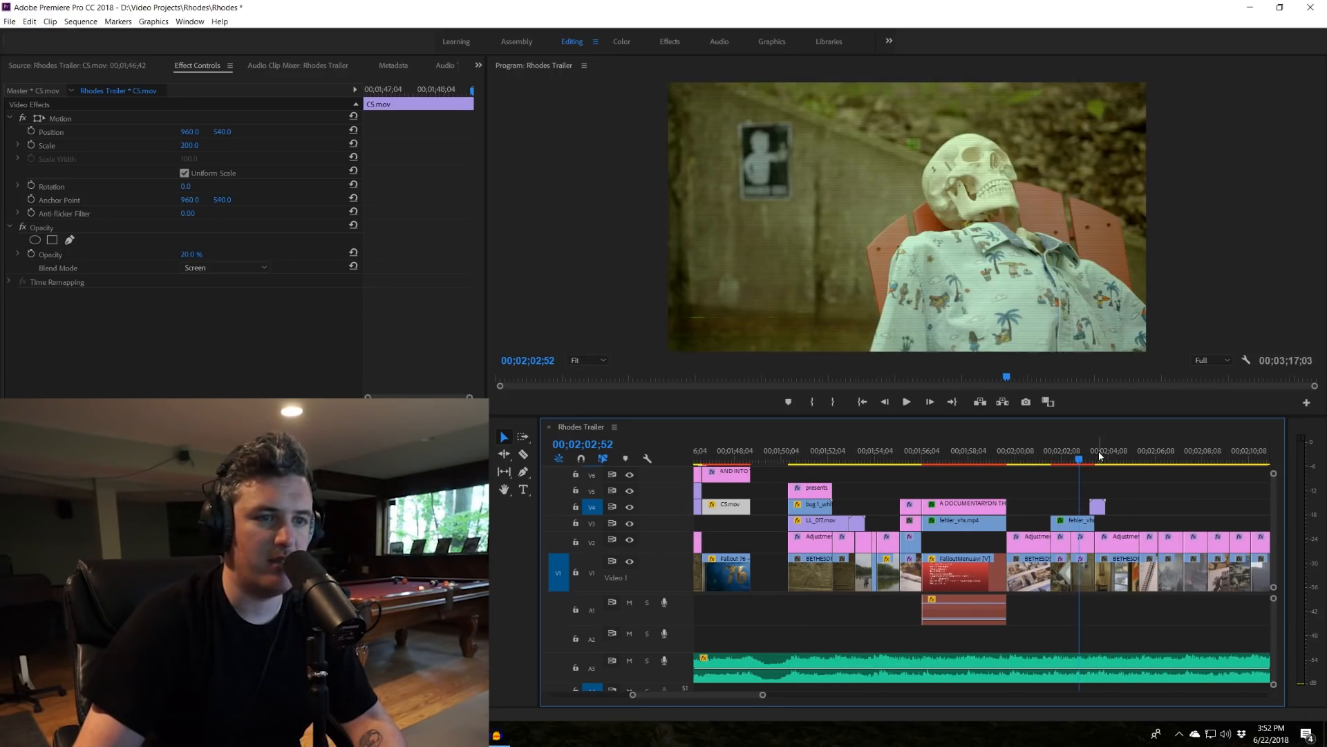
pyautogui.moveTo(1166, 461); pyautogui.dragTo(1198, 465)
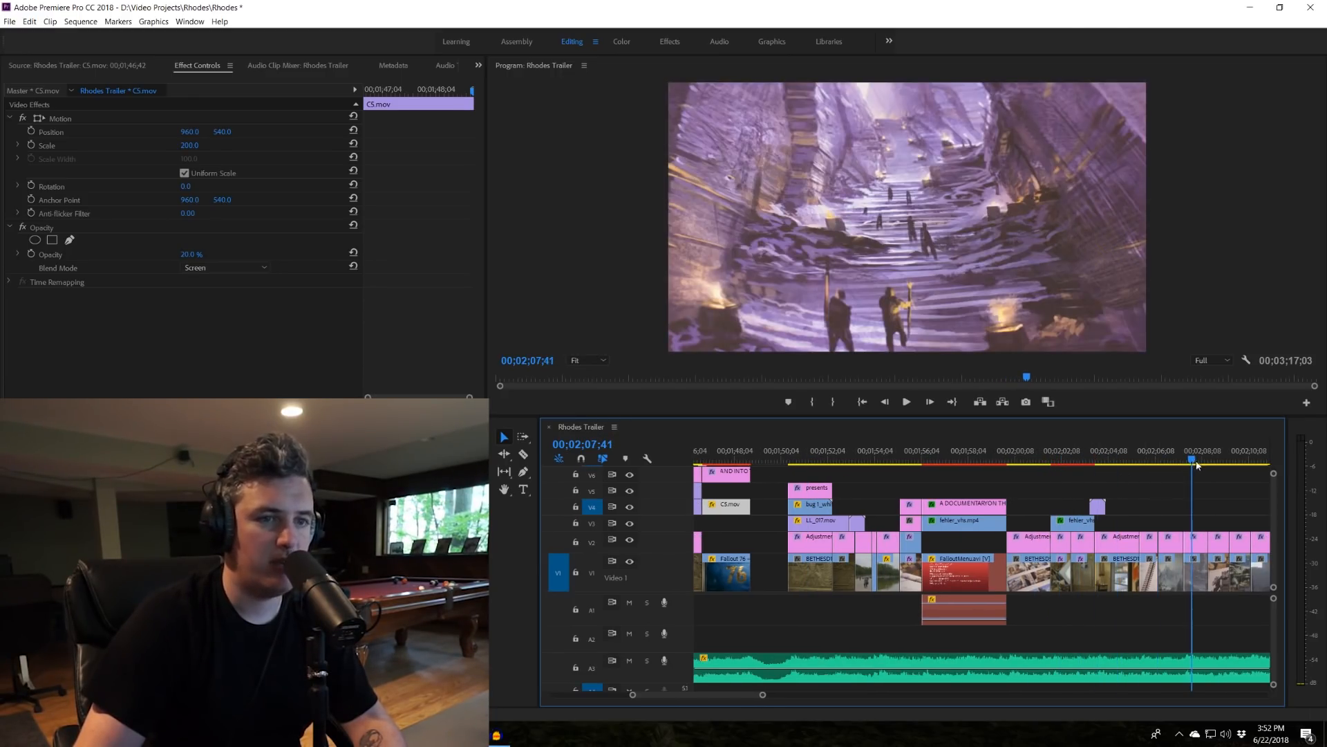
pyautogui.click(958, 589)
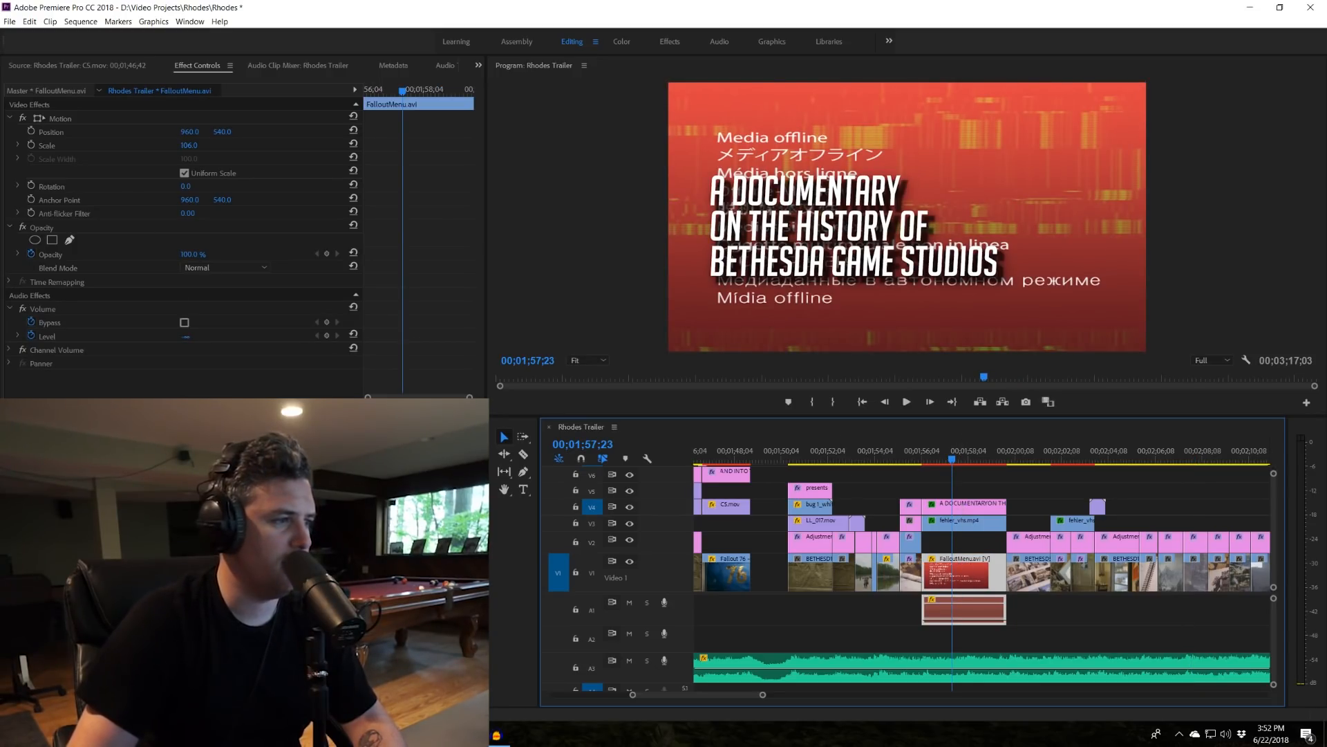
pyautogui.moveTo(85, 381); pyautogui.dragTo(158, 383)
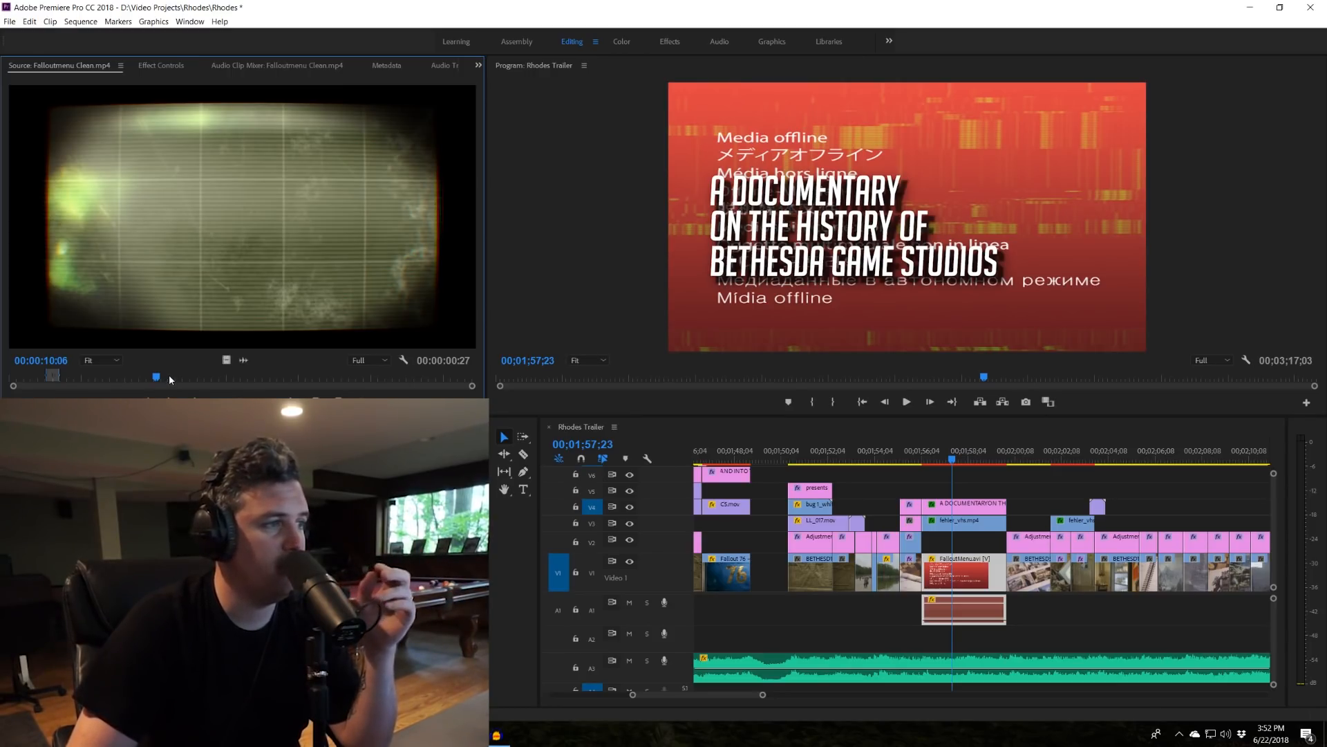
pyautogui.moveTo(163, 377); pyautogui.dragTo(240, 383)
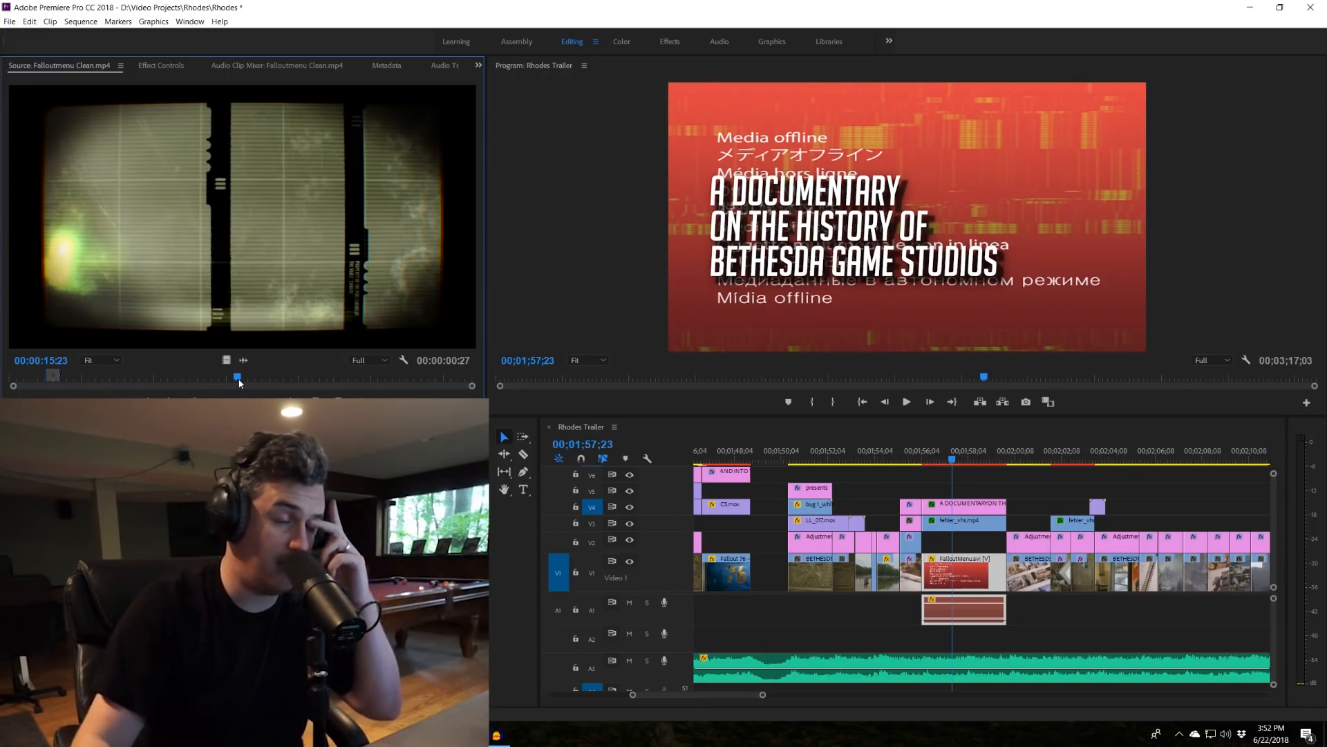
# Examine the documentary title at 00;01;59;20 with the V1 track hidden, and show the track again.
pyautogui.click(975, 457)
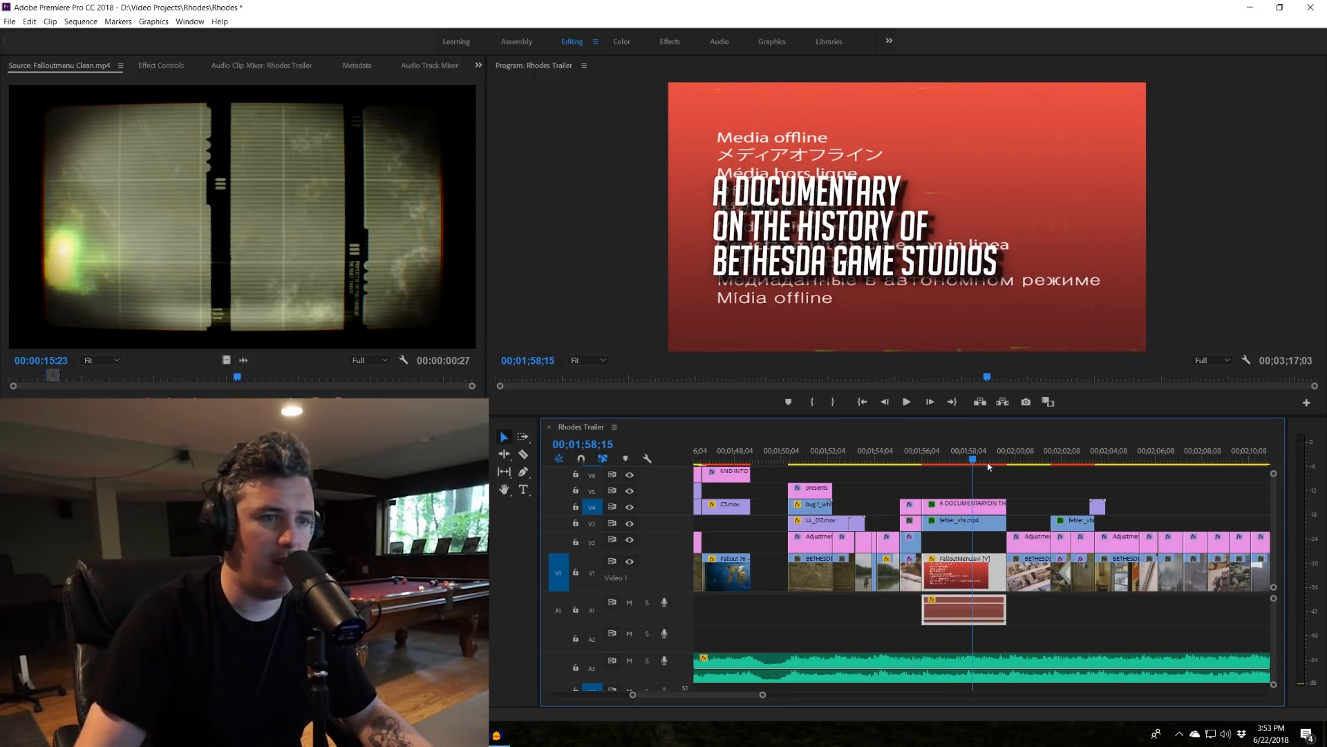
pyautogui.rightClick(959, 576)
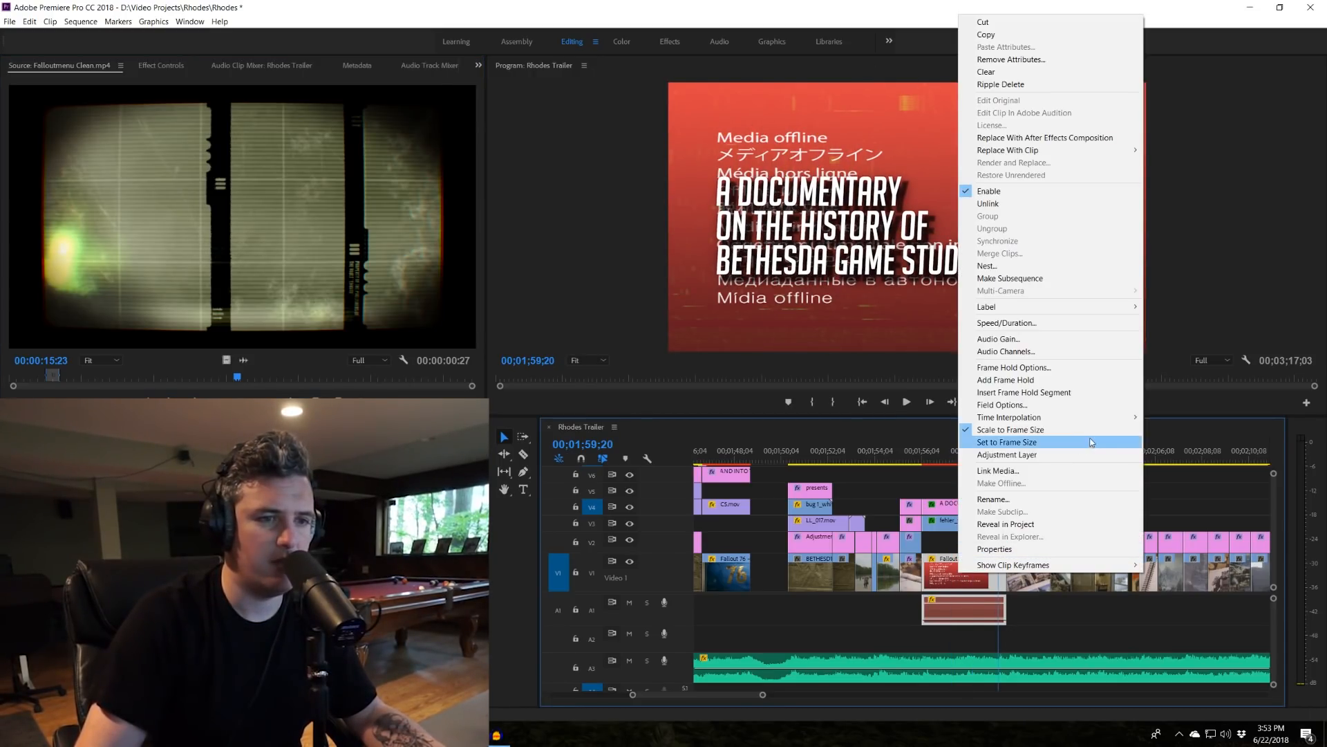
pyautogui.click(864, 613)
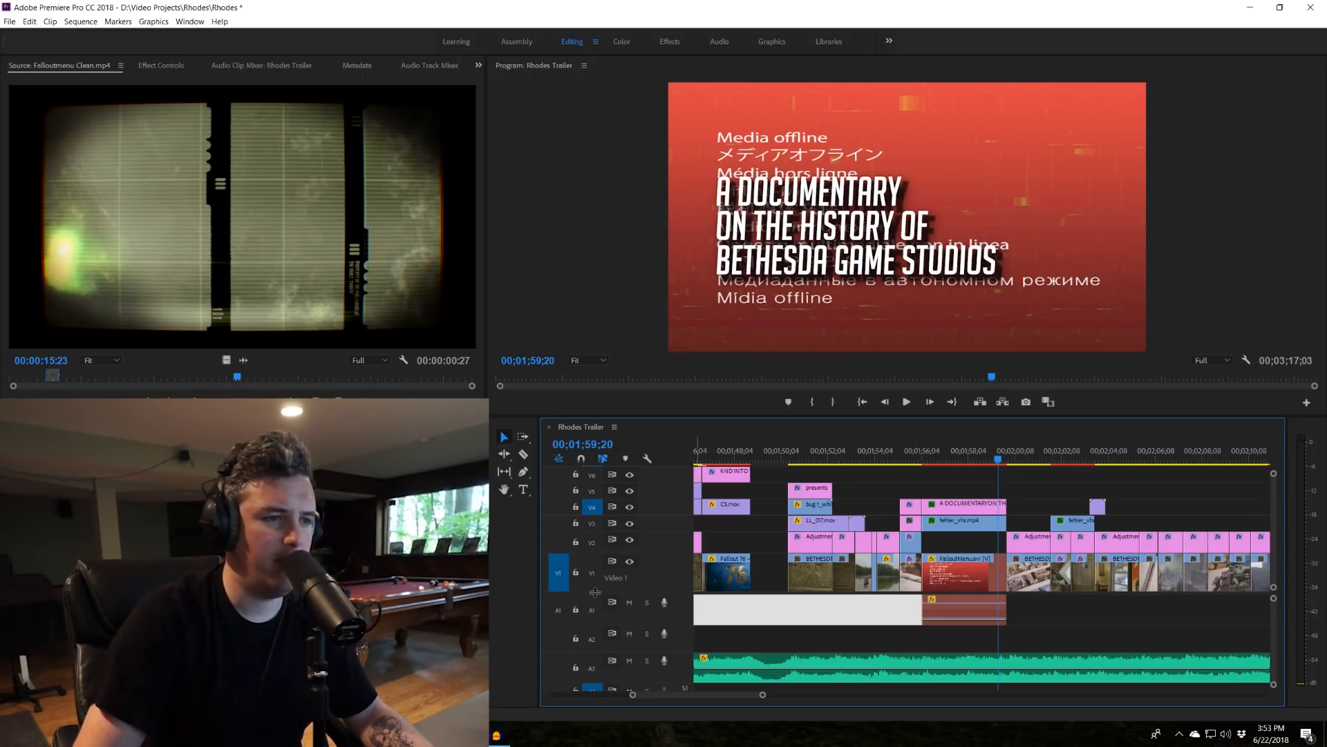
pyautogui.click(630, 562)
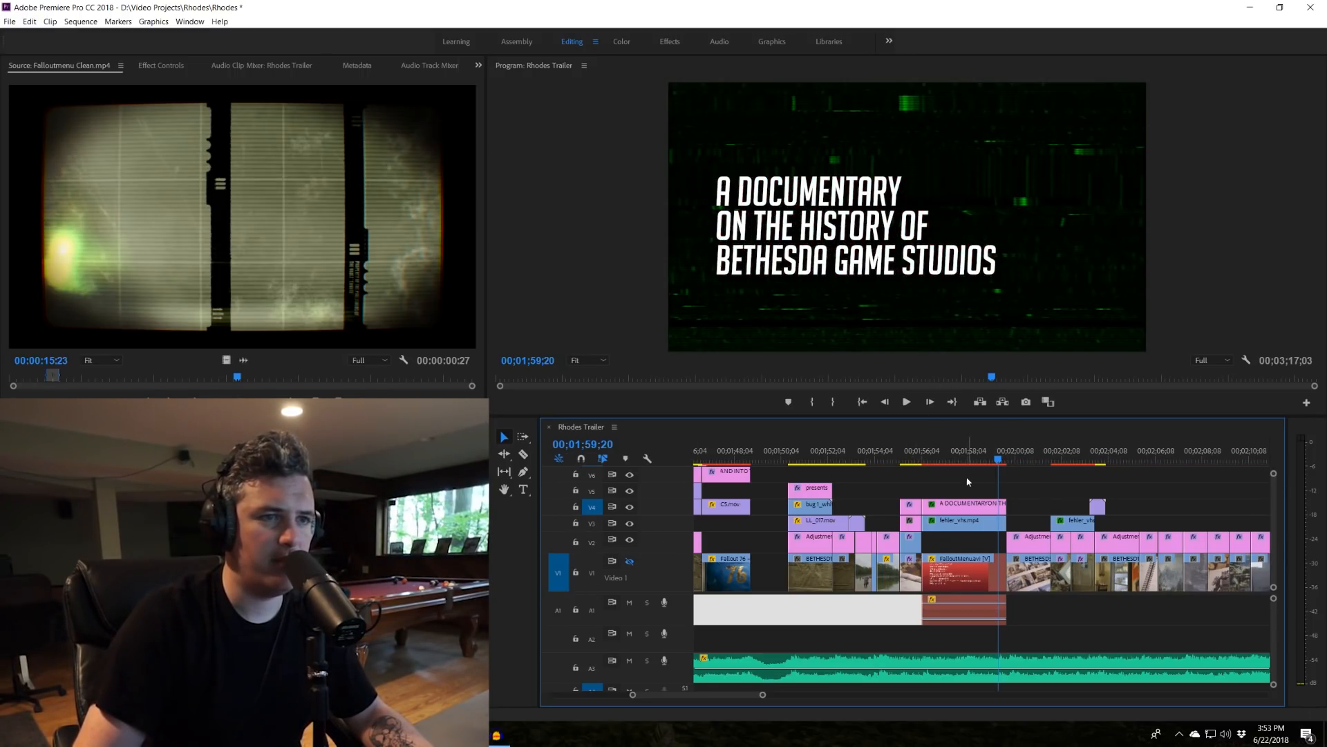
pyautogui.click(630, 561)
# Play the "noclip presents" title from its beginning to 00;01;51;45, and return to its start.
pyautogui.click(795, 457)
pyautogui.press('space')
pyautogui.press('space')
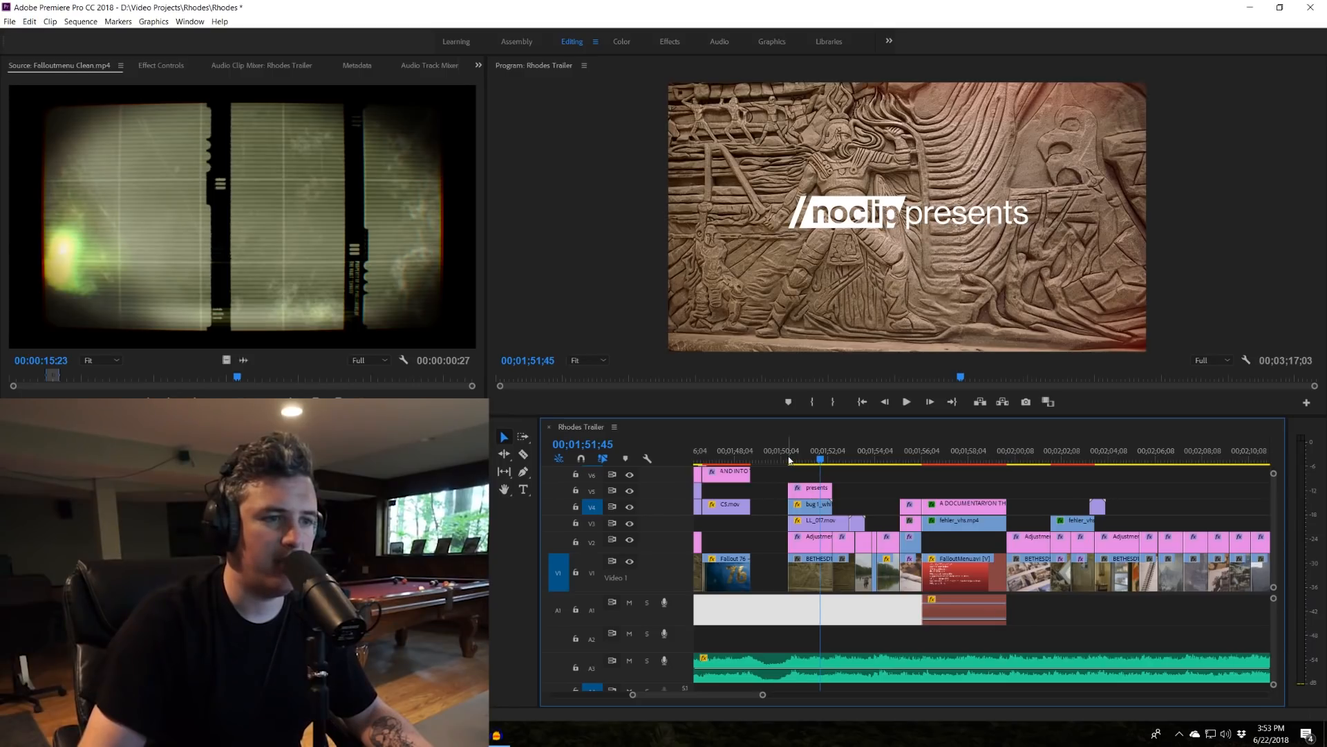
pyautogui.click(790, 460)
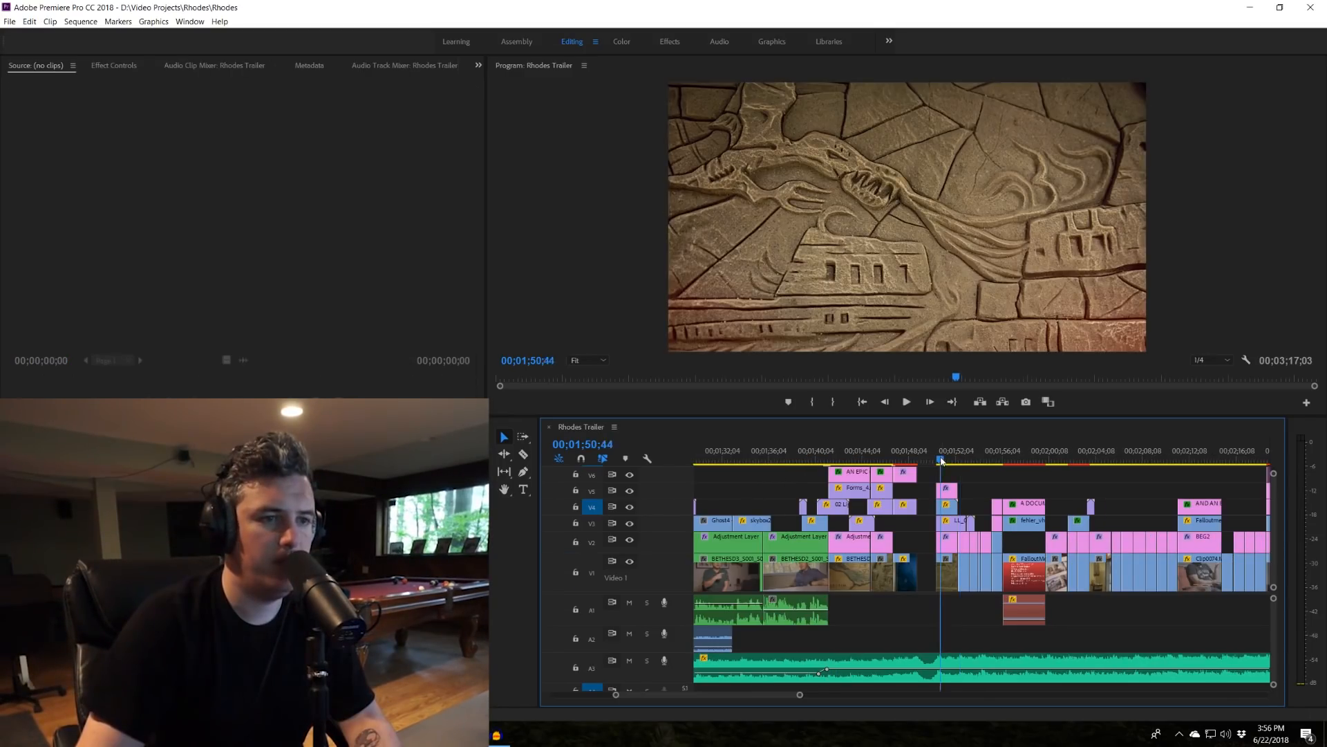
# Play from 00;01;50;14 into the reflecting pool b-roll, replay its last shots, and scrub back to 00;01;52;44.
pyautogui.click(934, 460)
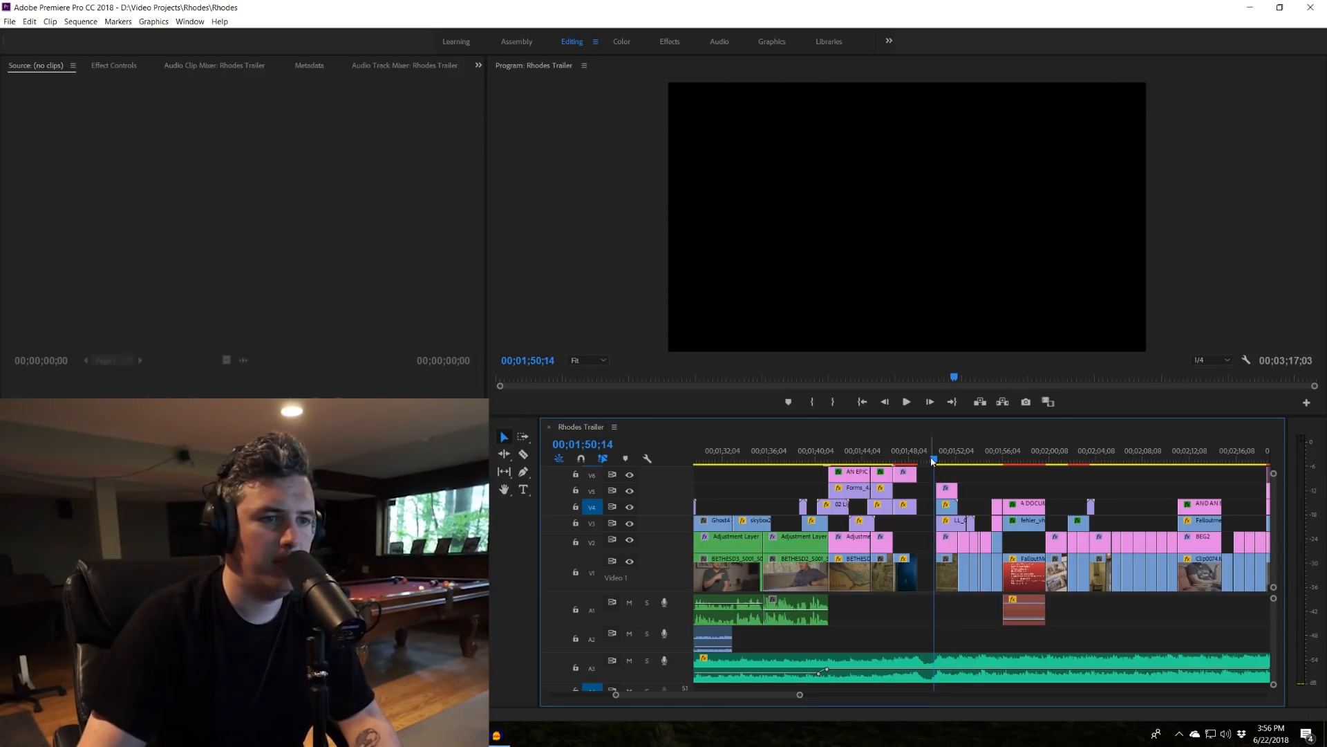
pyautogui.press('space')
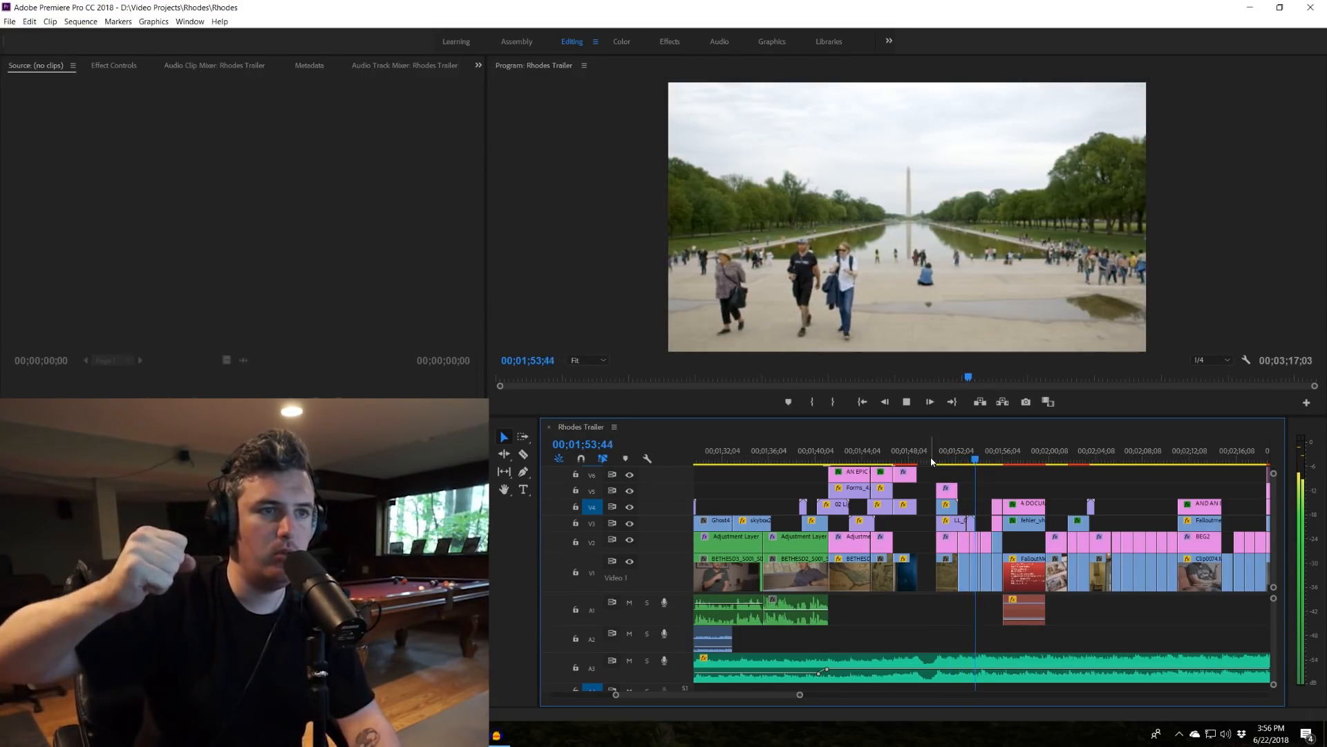
pyautogui.press('space')
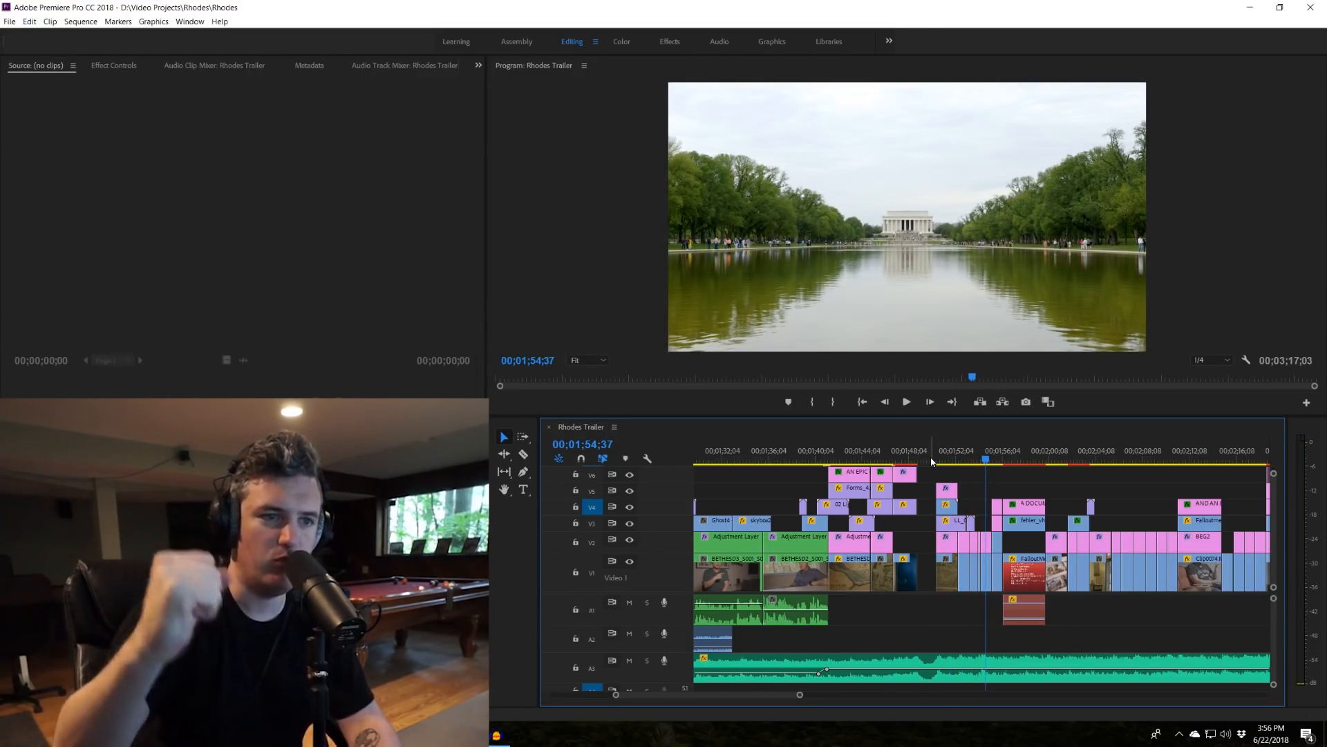
pyautogui.moveTo(987, 459); pyautogui.dragTo(981, 459)
pyautogui.press('space')
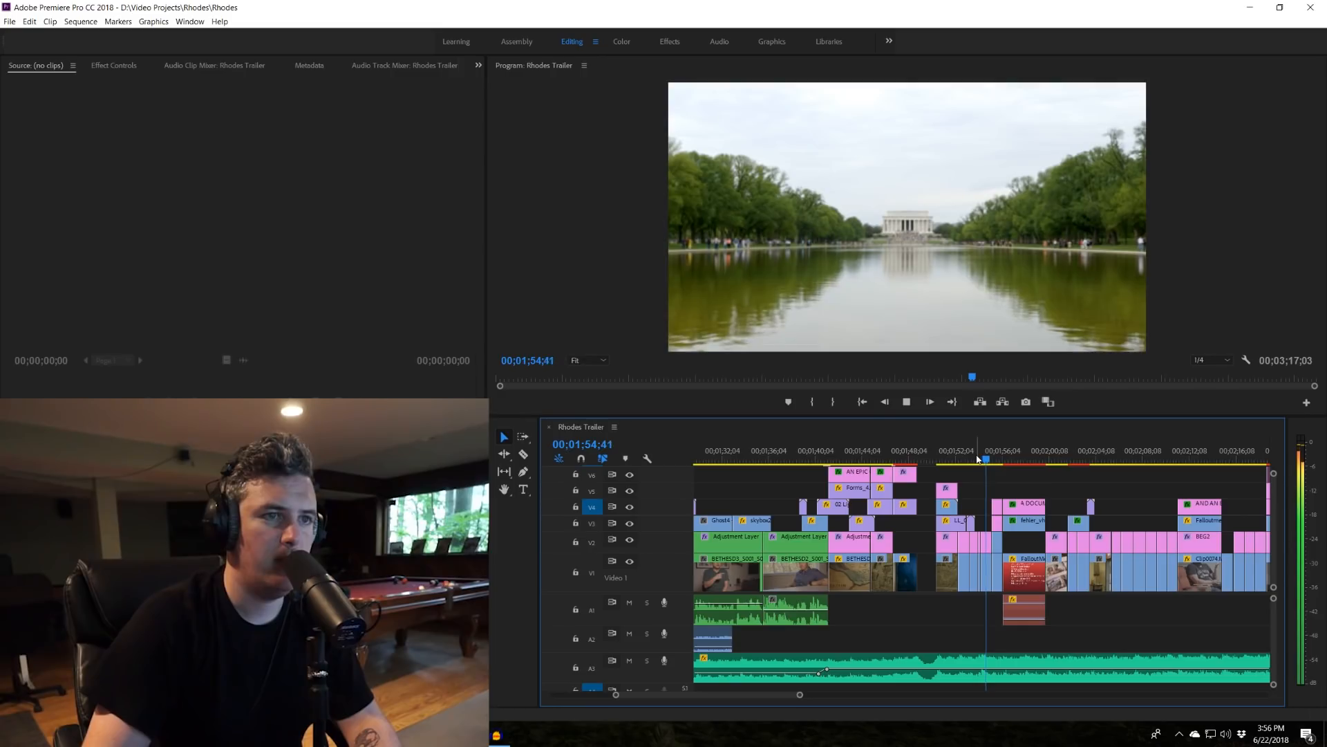
pyautogui.moveTo(979, 459); pyautogui.dragTo(965, 459)
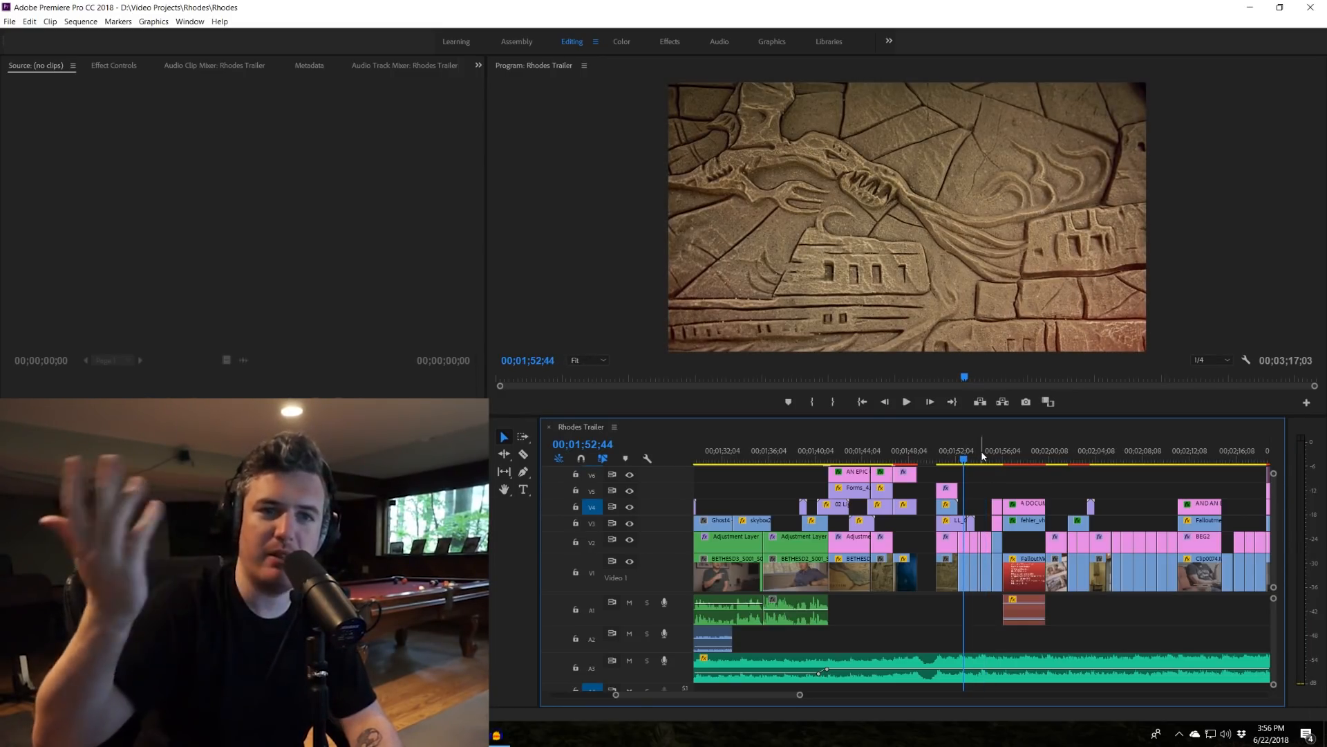
pyautogui.scroll(-4, 1026, 506)
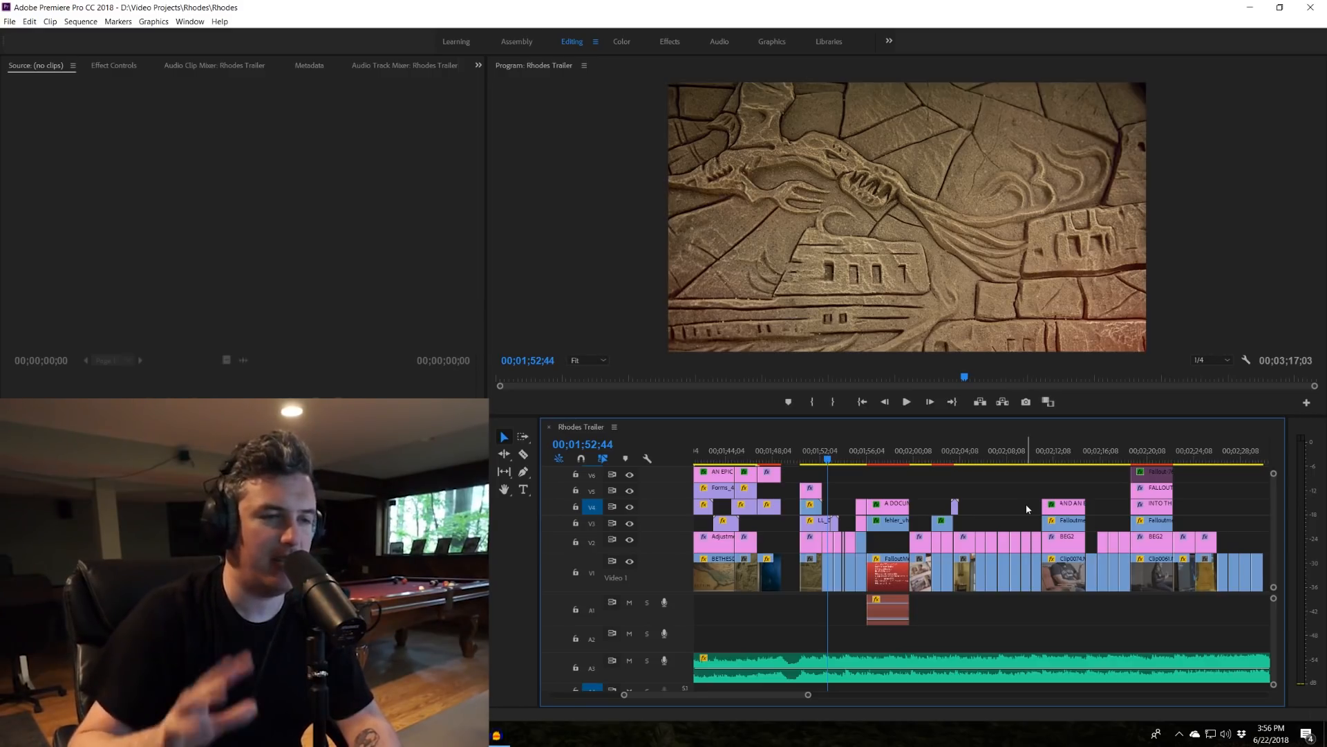
# Play the b-roll from 00;01;52;44 past the documentary title, and replay the title from 00;01;56;36 into the montage.
pyautogui.press('space')
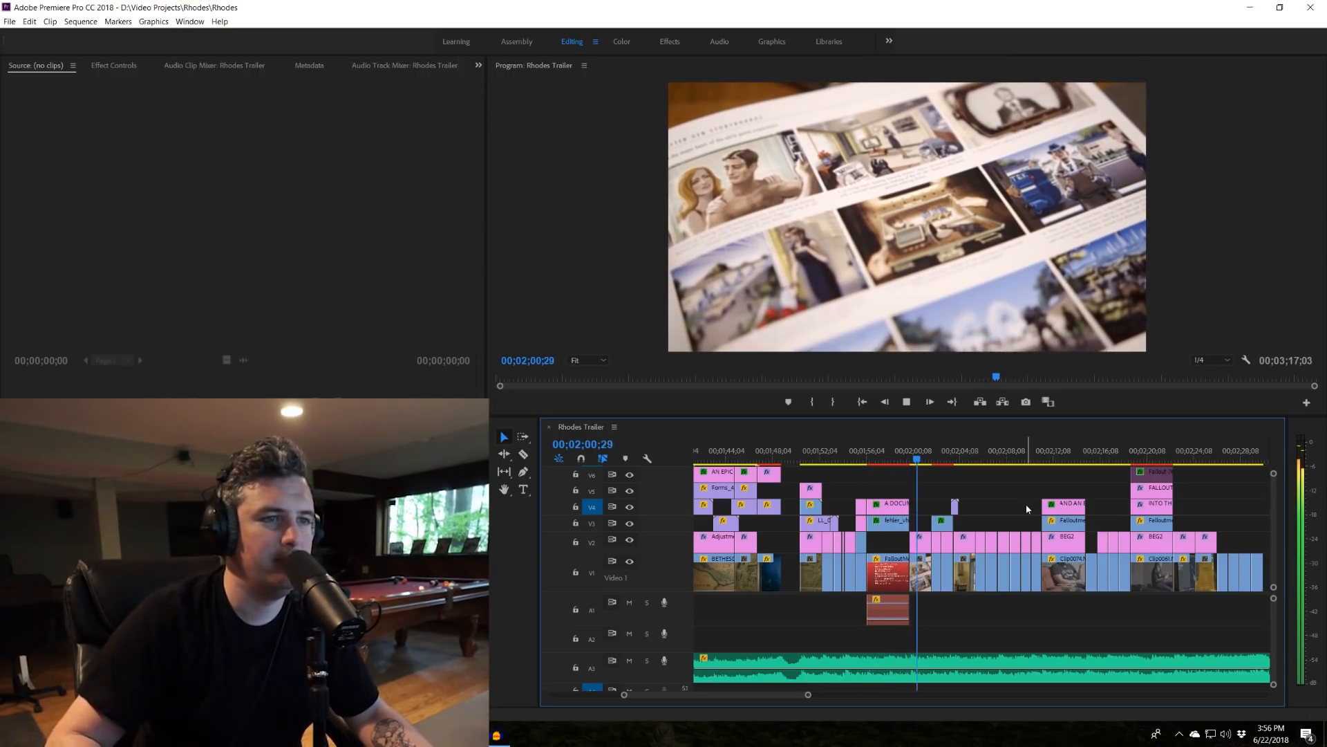
pyautogui.press('space')
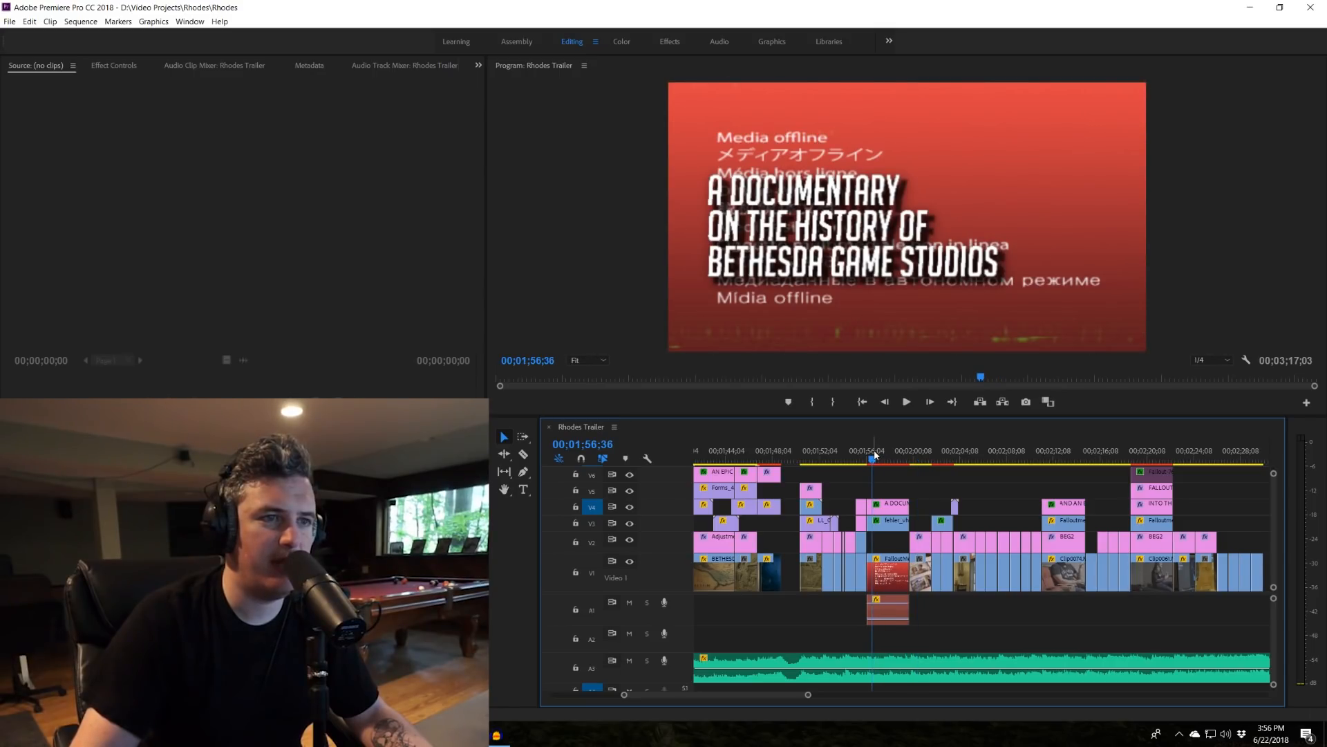
pyautogui.press('space')
pyautogui.press('space')
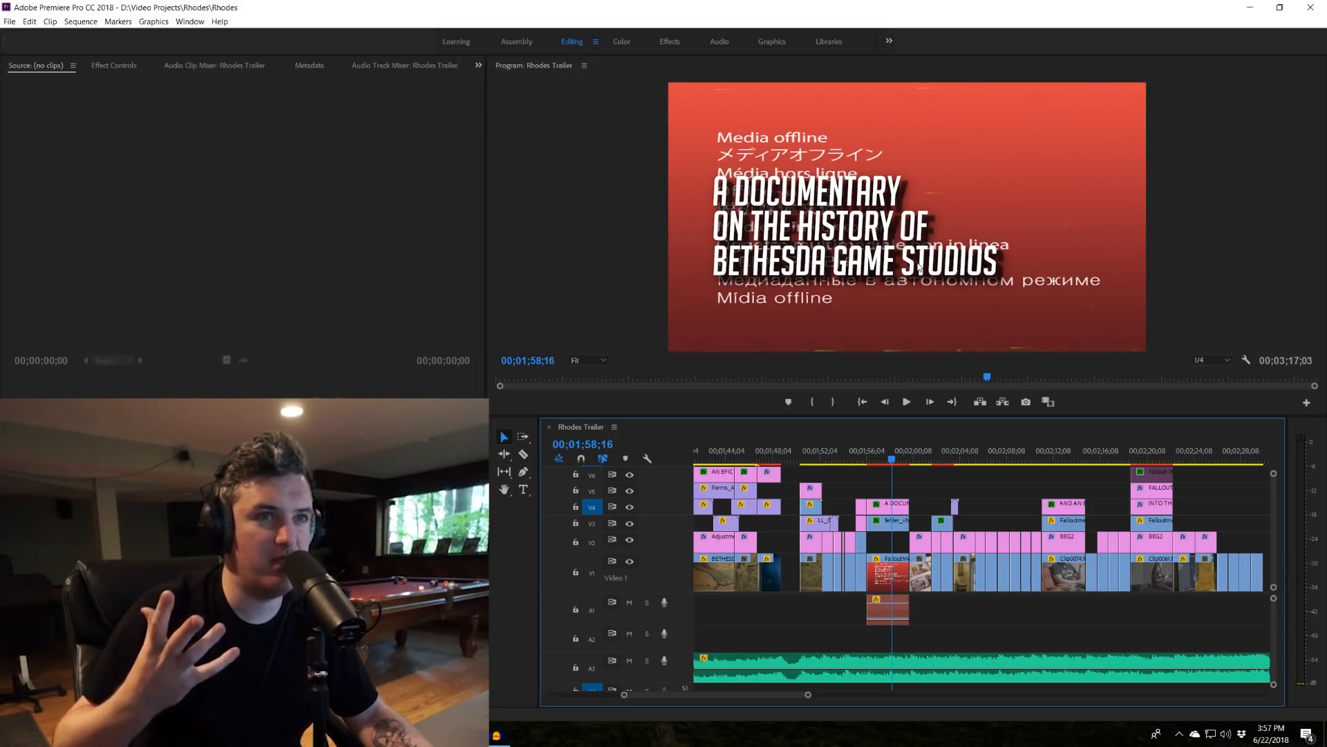
pyautogui.press('space')
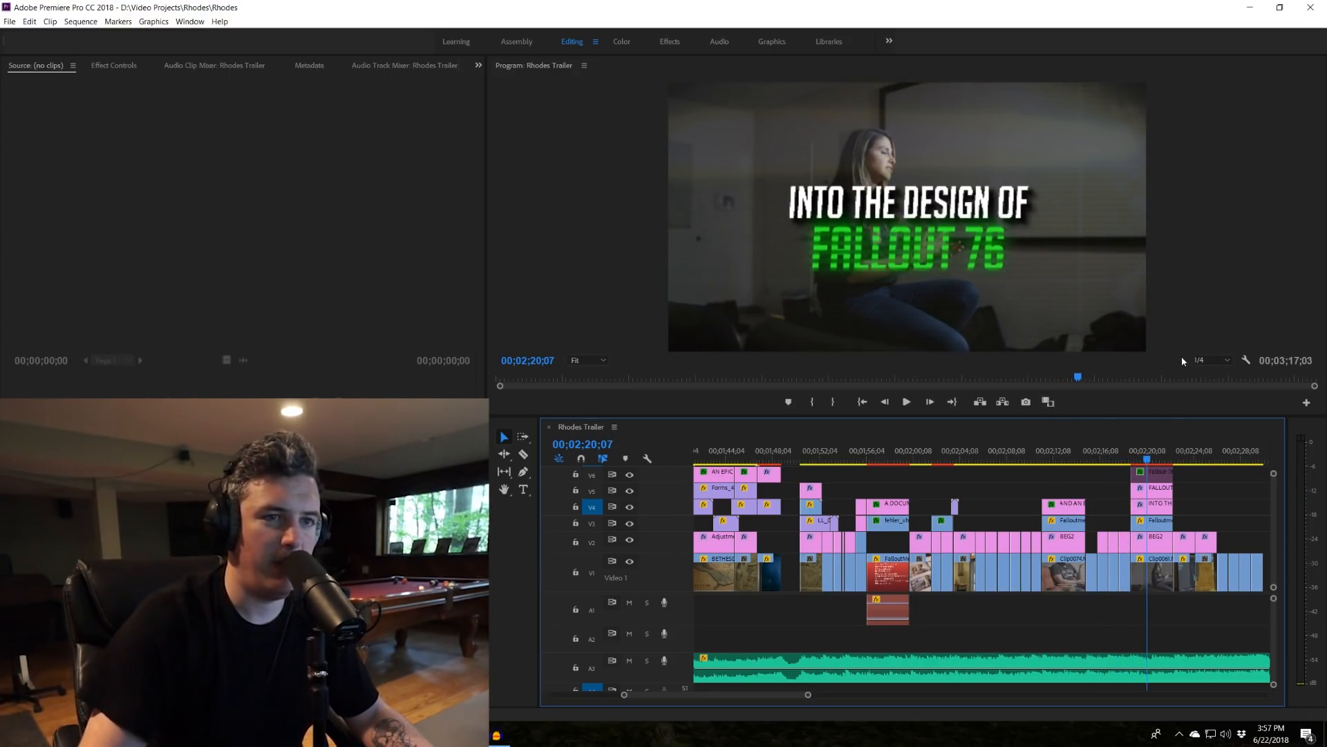
# Check the playback resolution options, and play the "Into the design of Fallout 76" title from 00;02;20;07 to 00;02;21;30.
pyautogui.click(1227, 360)
pyautogui.click(1226, 509)
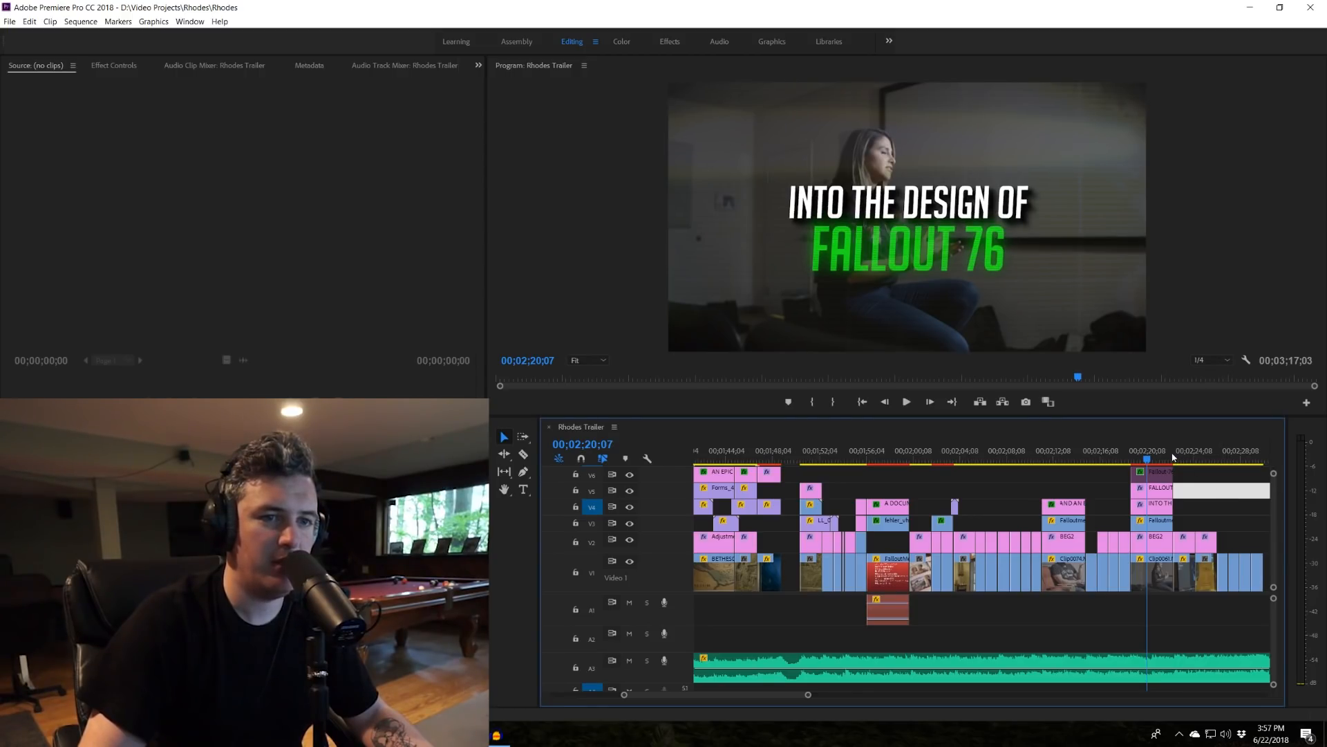
pyautogui.press('space')
pyautogui.scroll(-2, 959, 471)
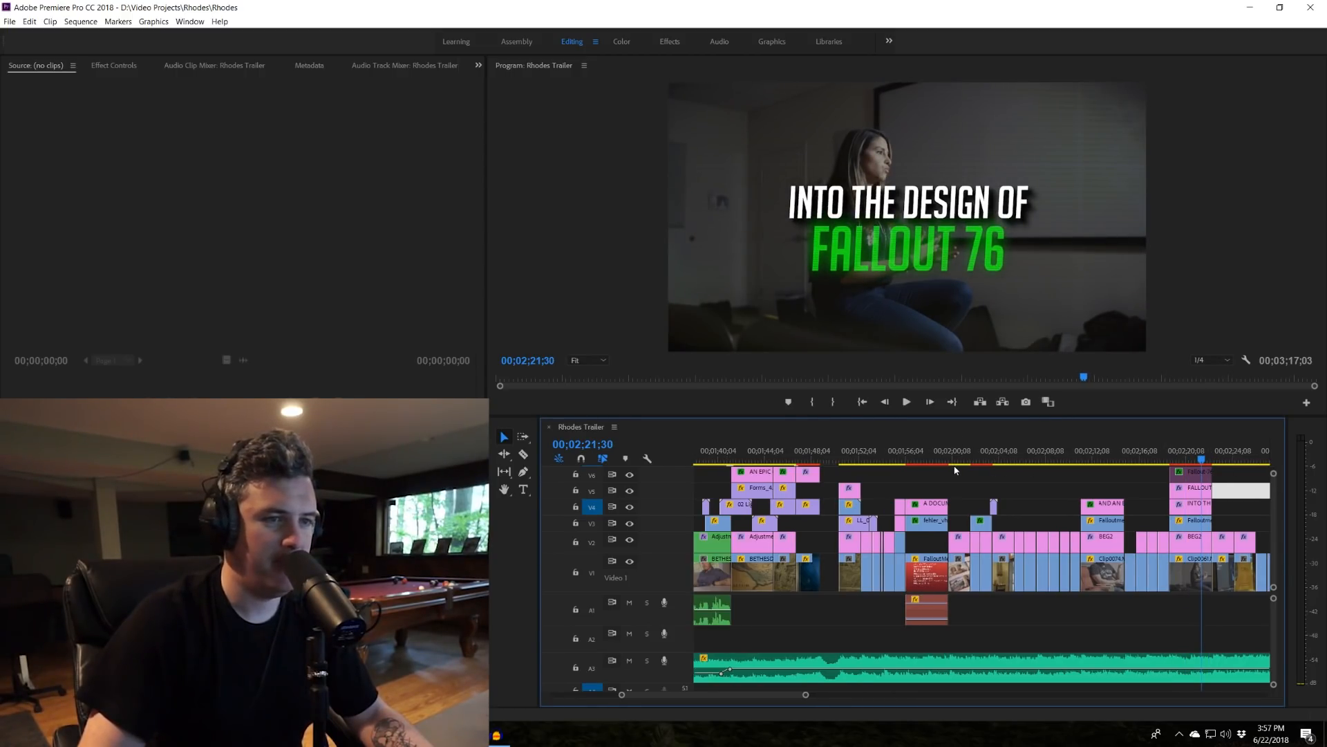
# Return to the storyboard b-roll near 00;02;01;03, and play through the "And an exclusive, behind the scenes dive" title to the audience shot.
pyautogui.click(886, 459)
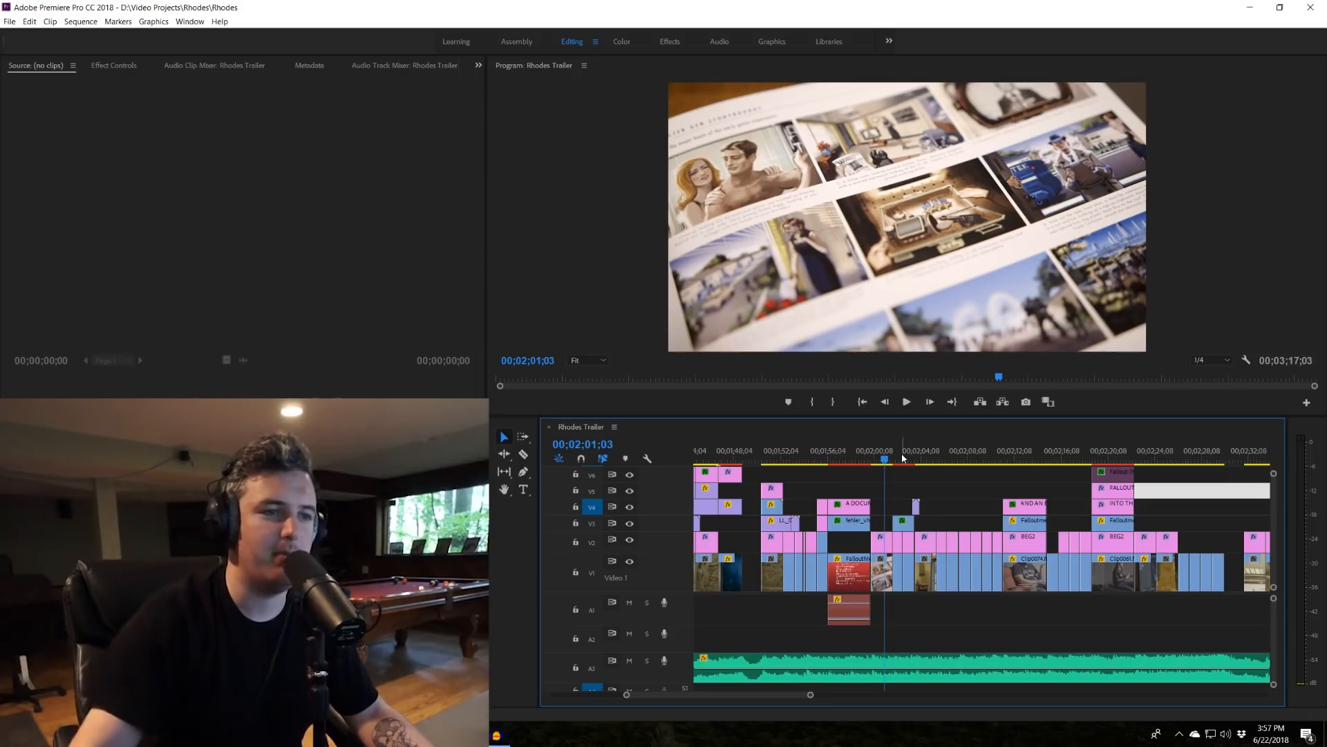
pyautogui.click(890, 454)
pyautogui.press('space')
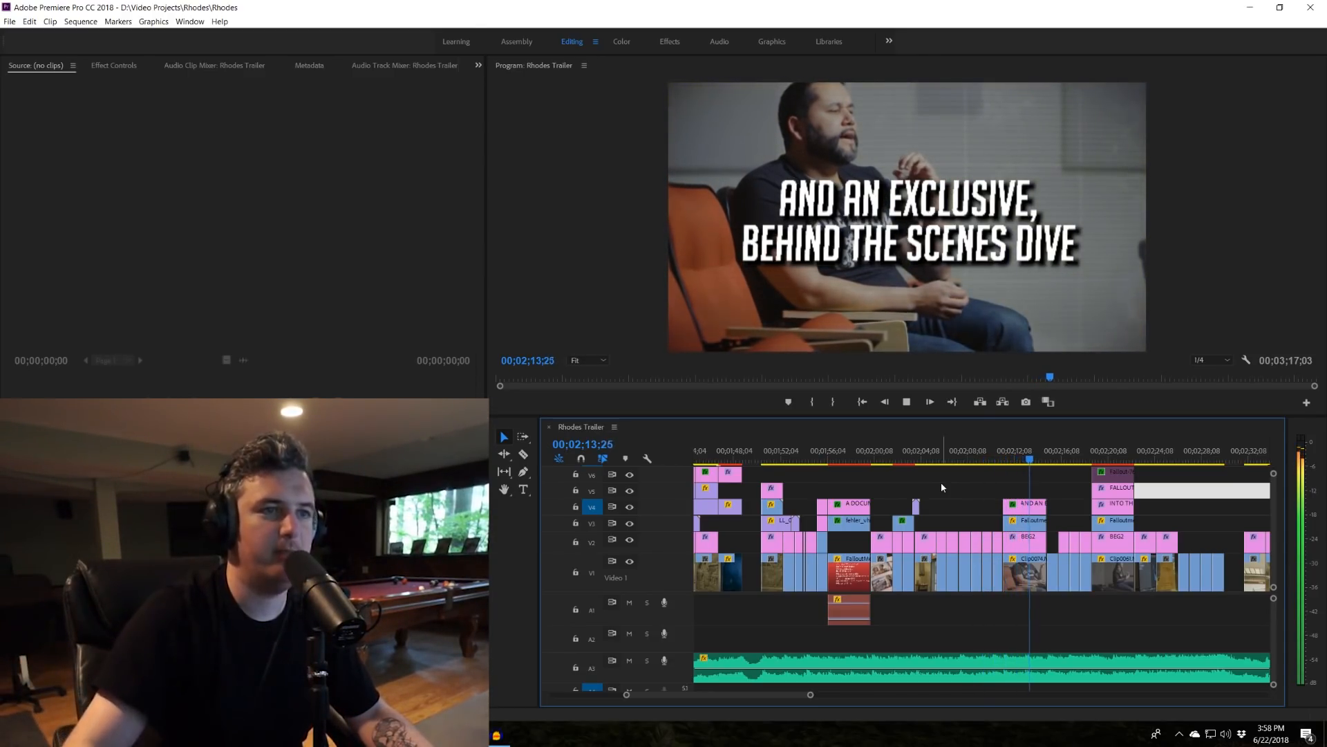
pyautogui.press('space')
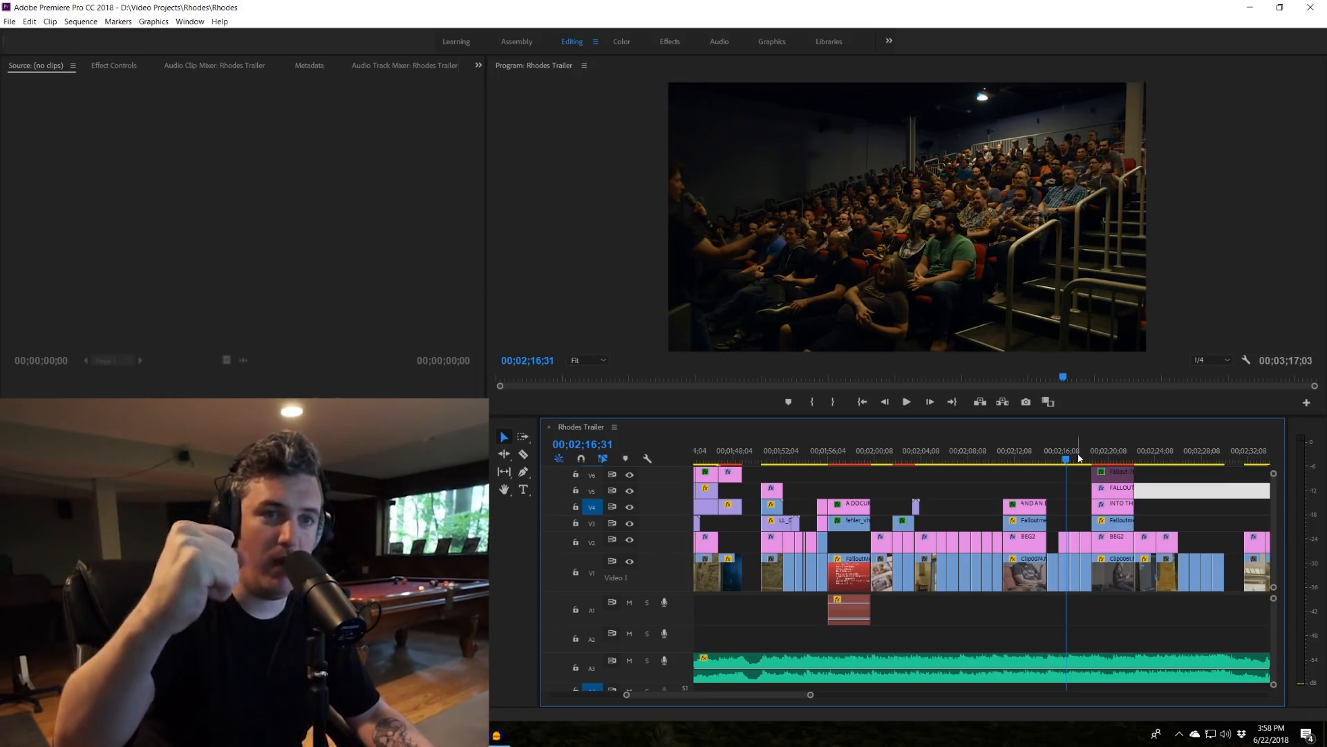
# Compare the "behind the scenes dive" title with the "Into the design of Fallout 76" title, ending on the former at 00;02;11;45.
pyautogui.click(1023, 458)
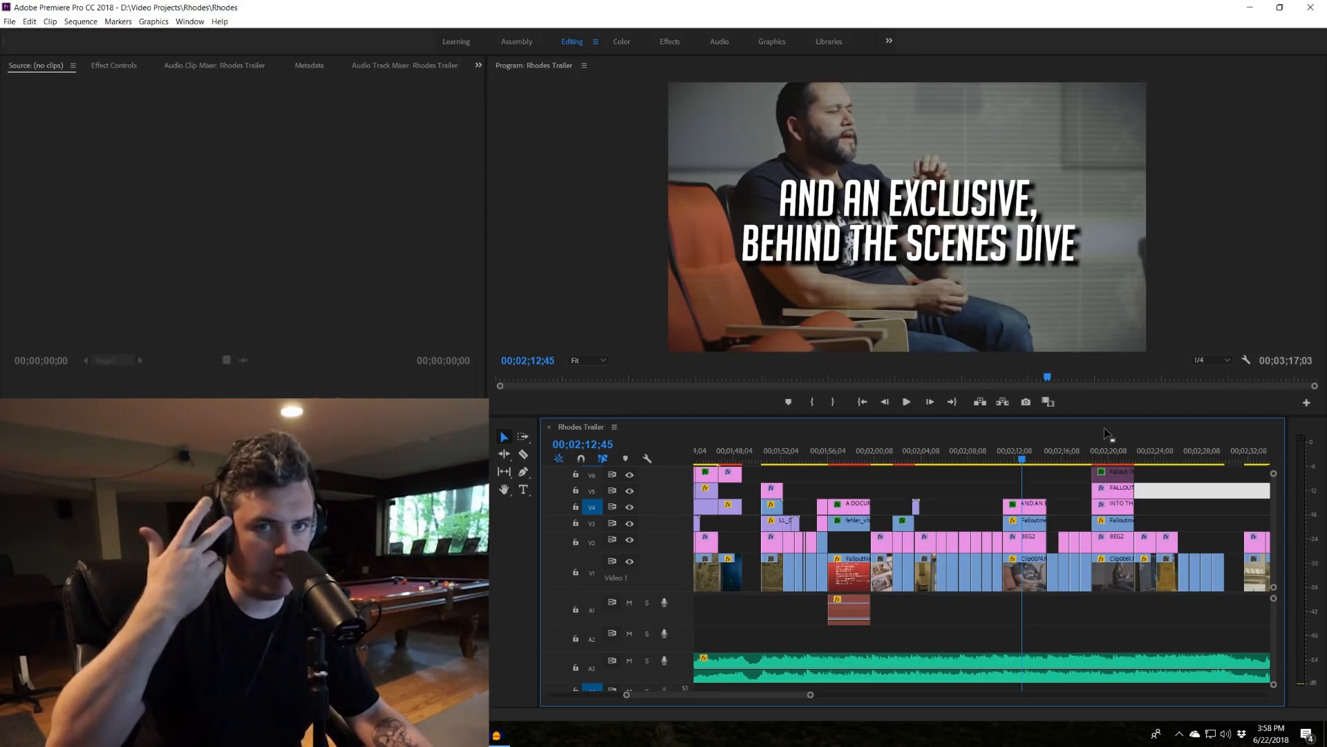
pyautogui.click(1114, 450)
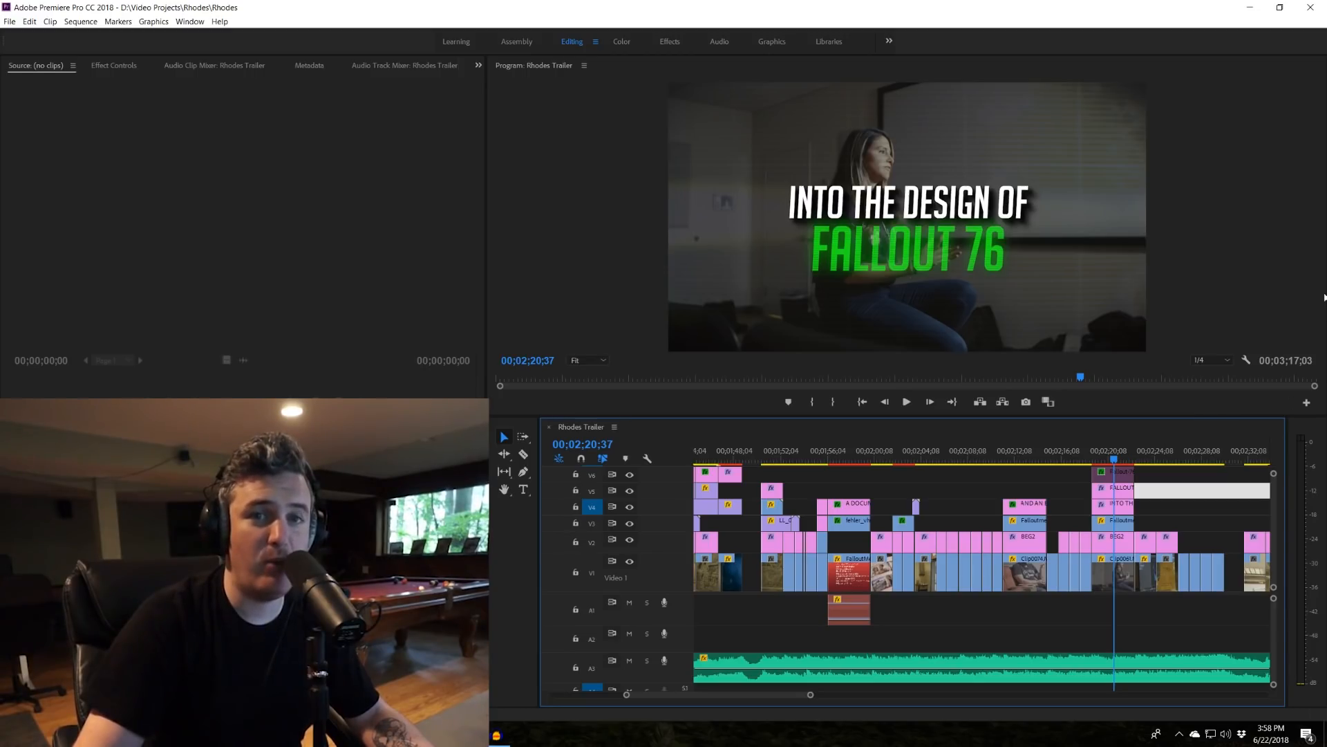
pyautogui.click(1037, 458)
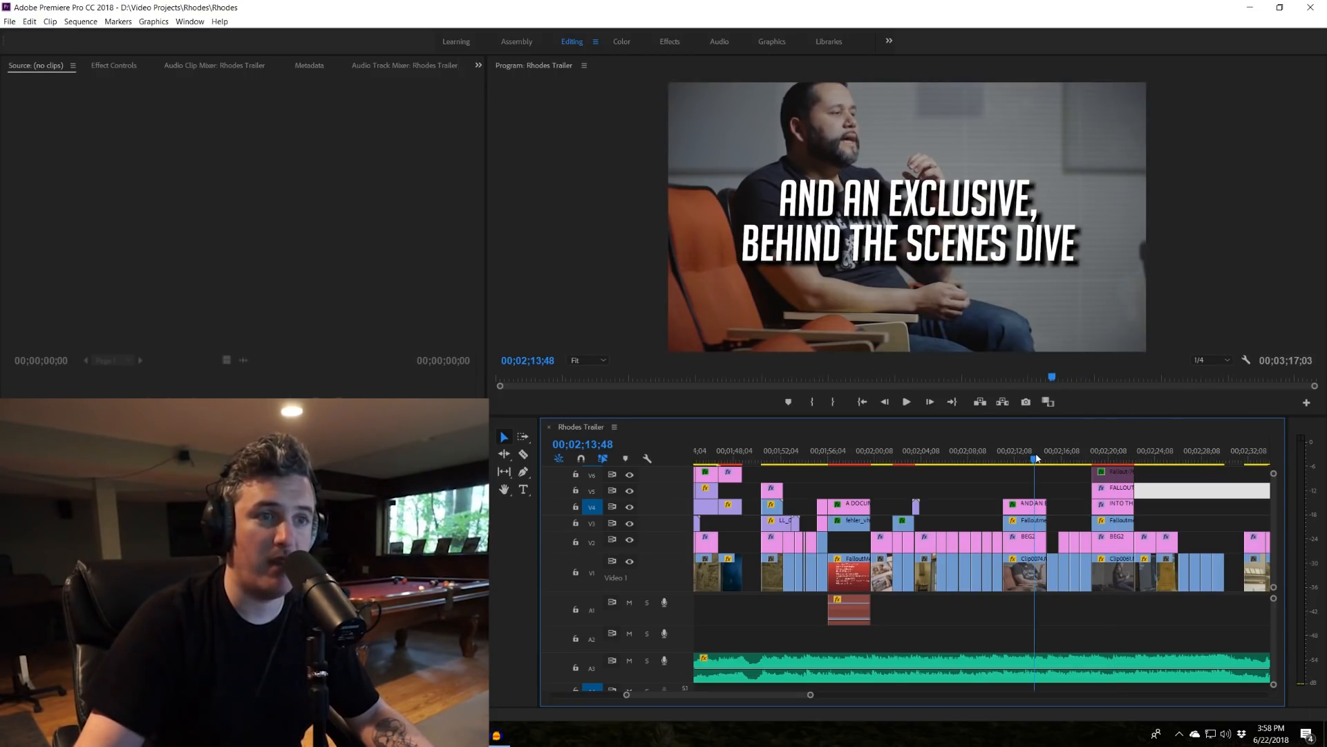
pyautogui.click(1109, 455)
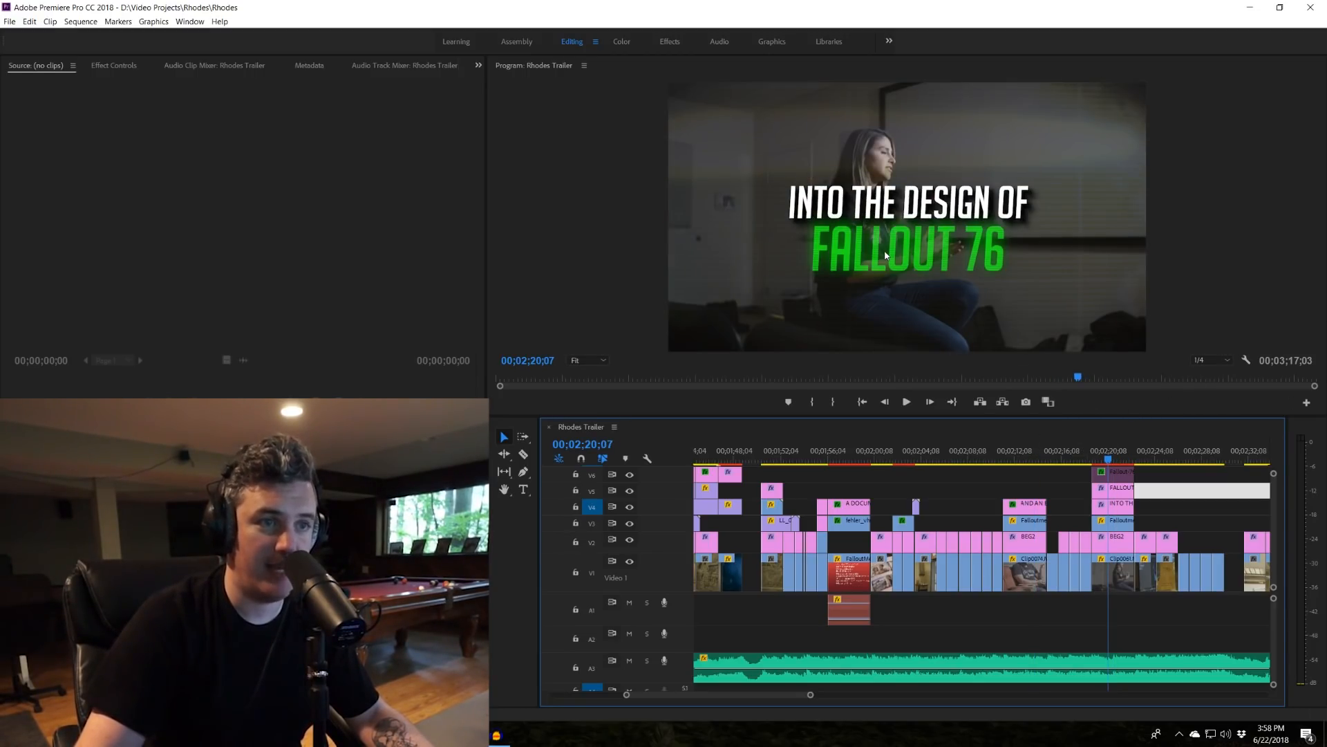
pyautogui.click(1011, 451)
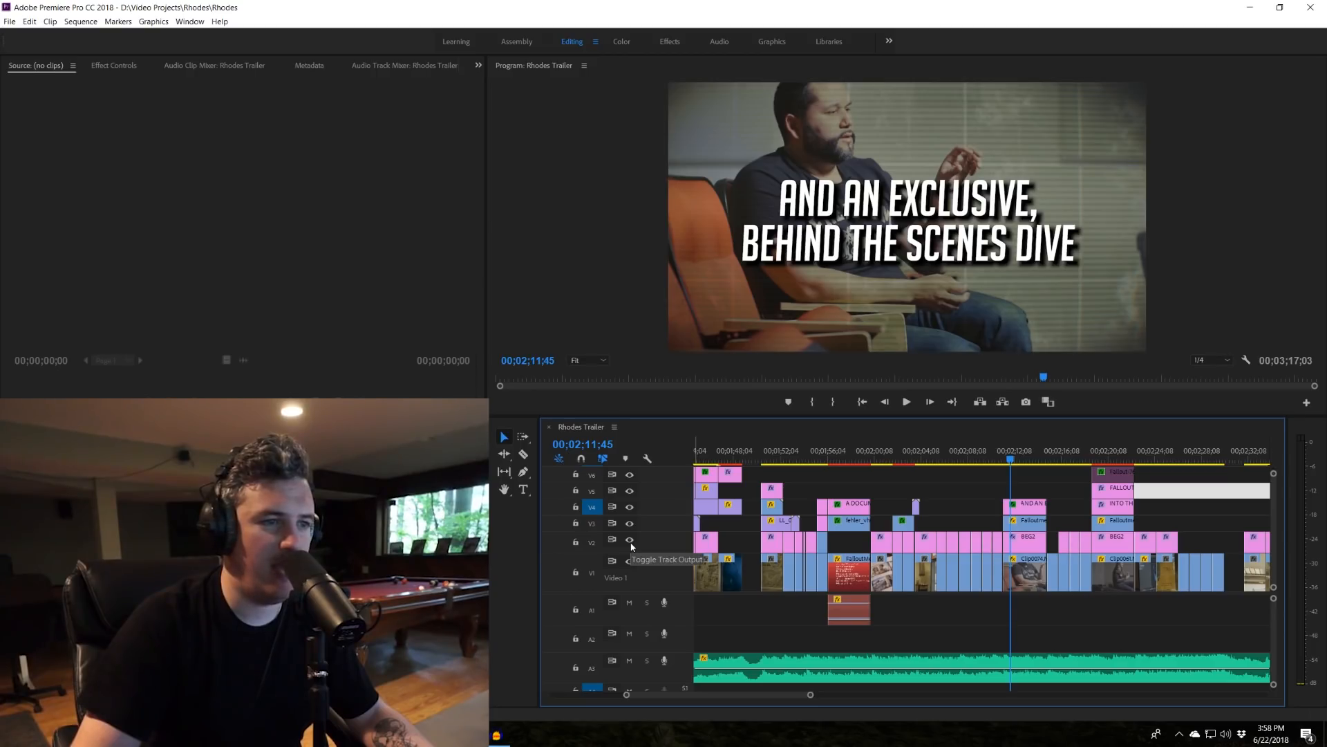
# Play the "behind the scenes dive" title to 00;02;13;26 with the V3 track hidden, and show the track again.
pyautogui.click(630, 508)
pyautogui.click(630, 508)
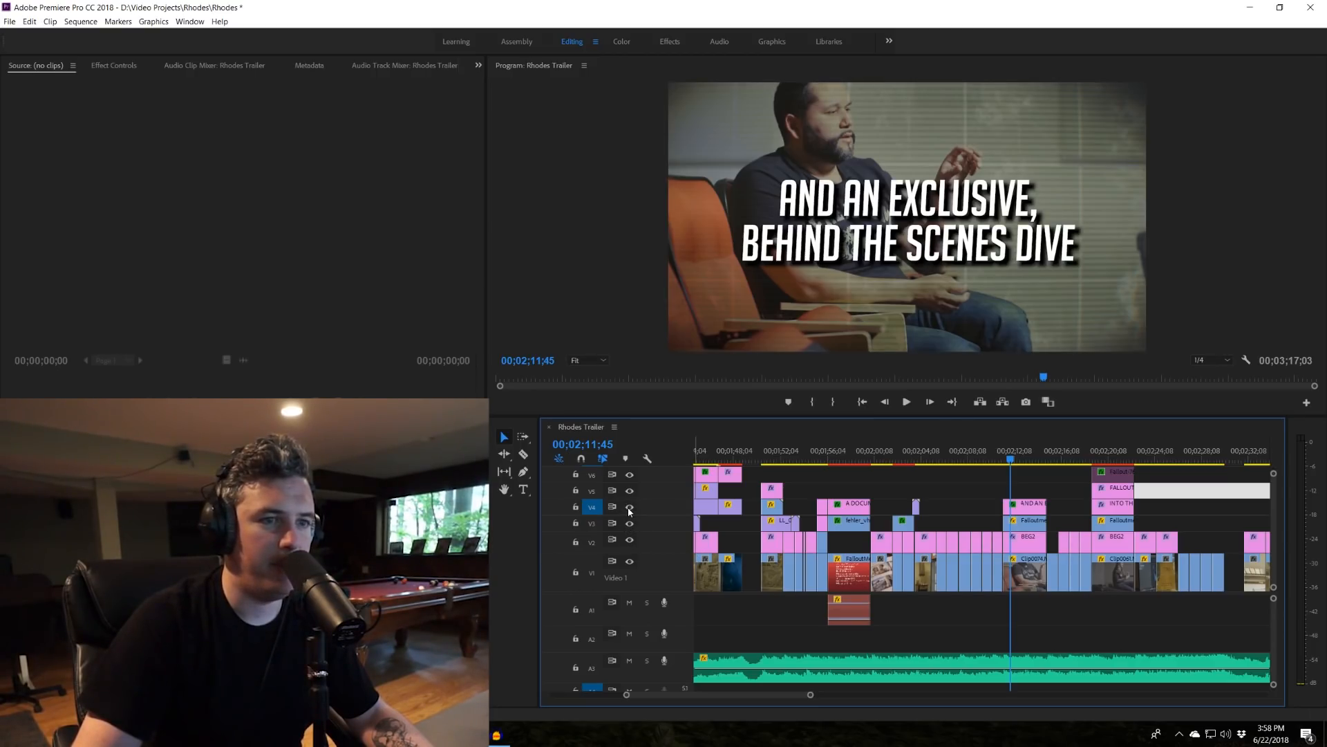
pyautogui.click(630, 524)
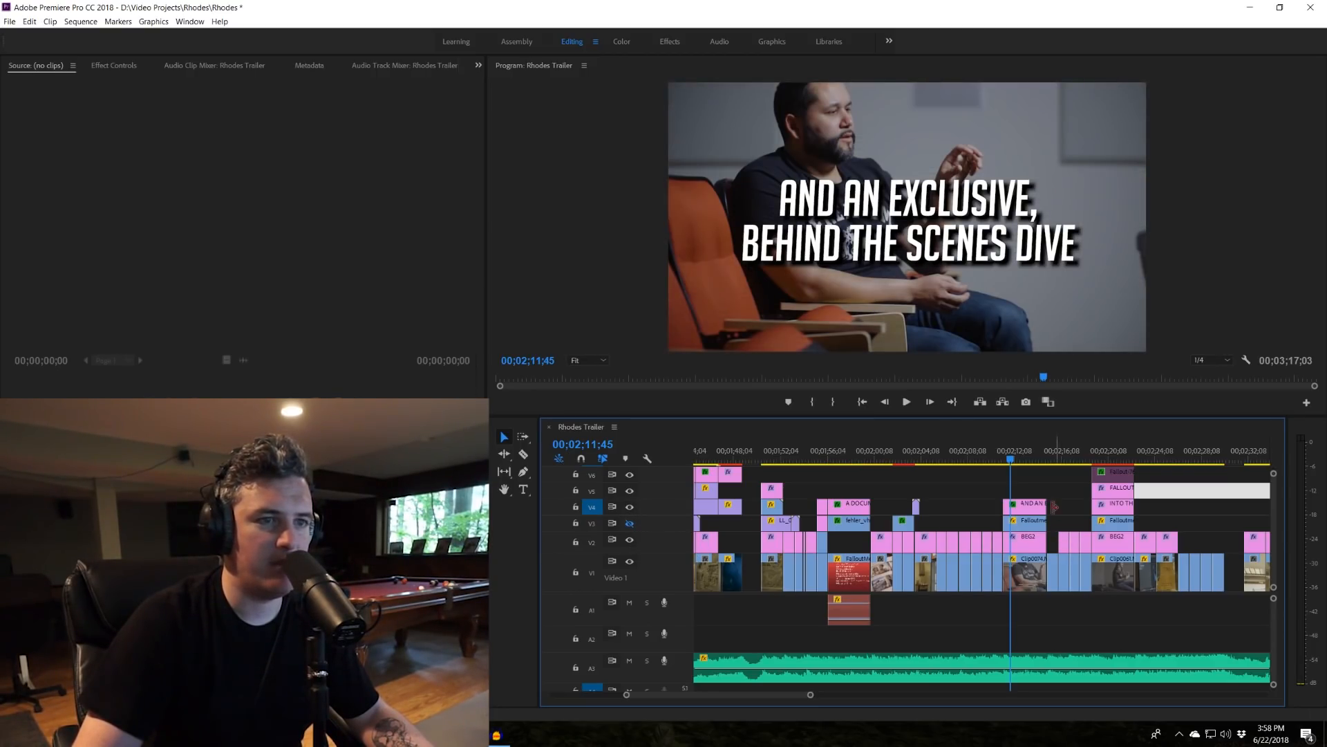
pyautogui.moveTo(1010, 460); pyautogui.dragTo(1004, 458)
pyautogui.press('space')
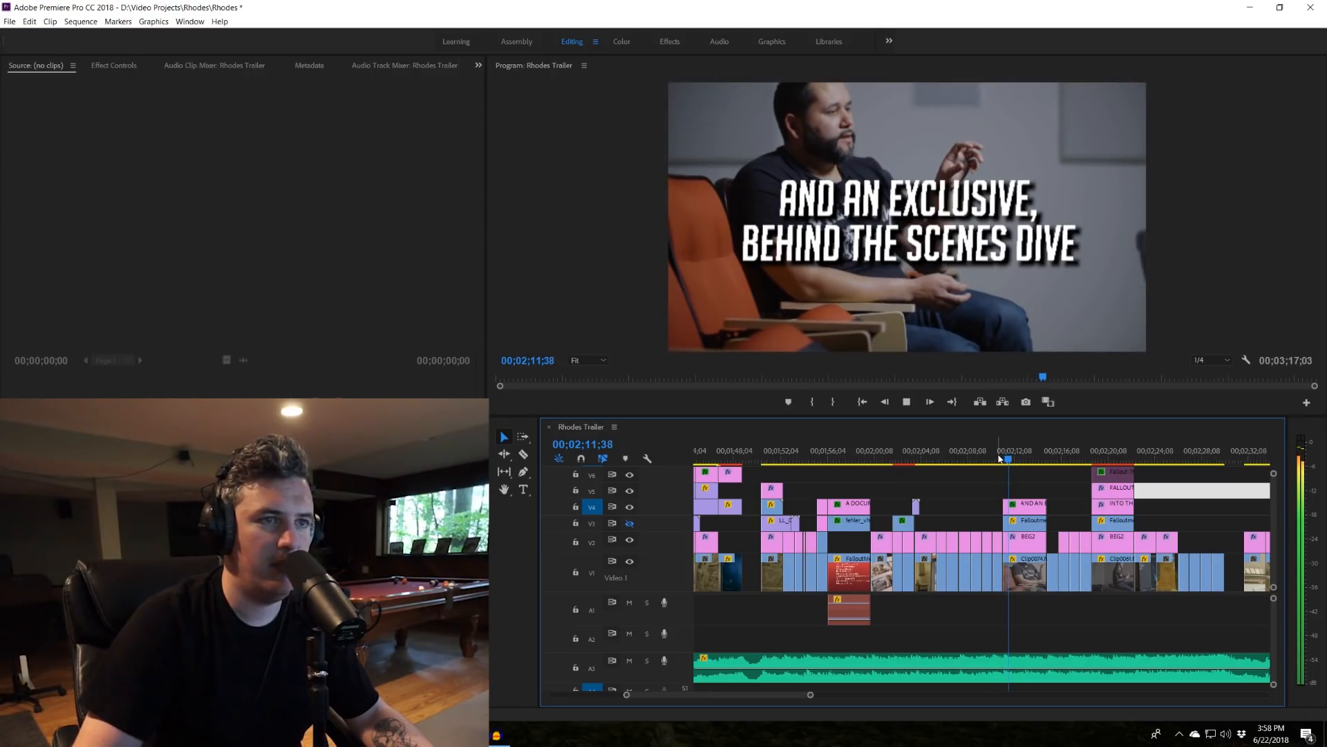
pyautogui.press('space')
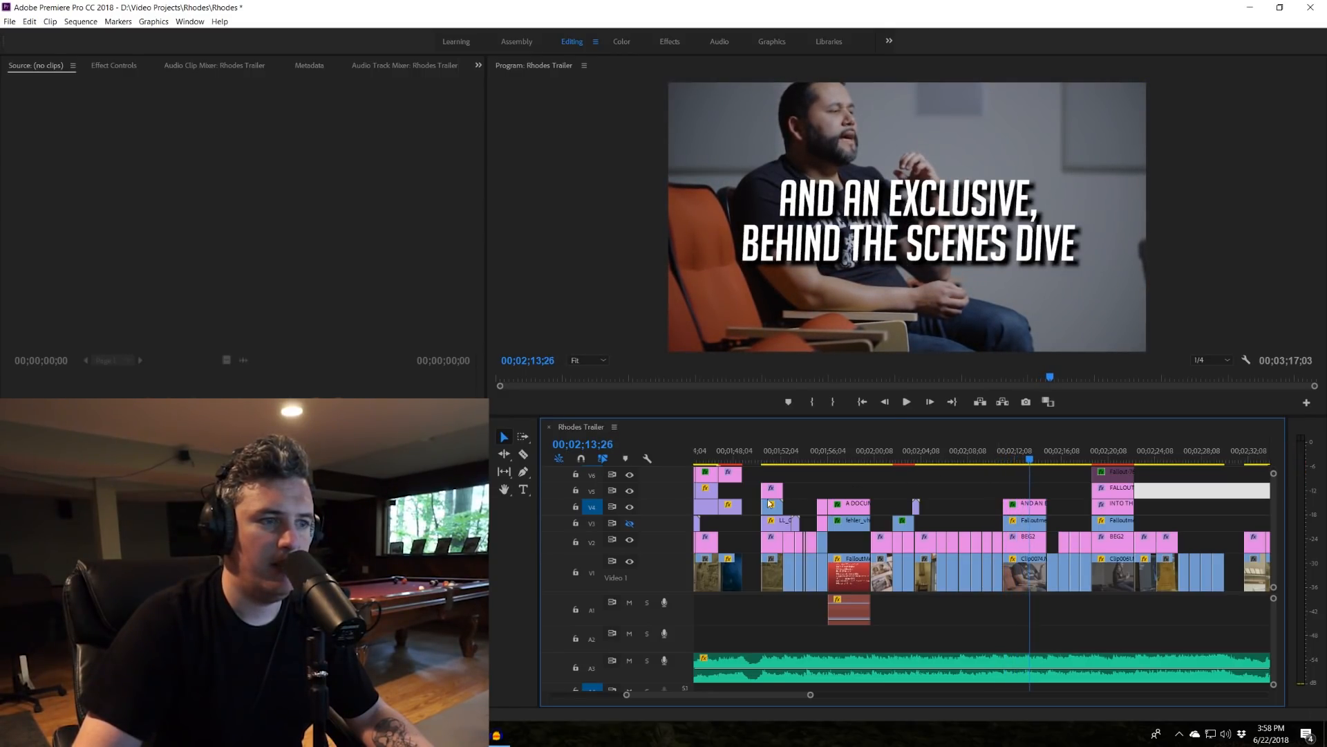
pyautogui.click(629, 524)
# Examine the effect settings of the Falloutmenu Clean.mp4 overlay at 00;02;12;08, and play its title section to 00;02;14;16.
pyautogui.moveTo(1002, 461); pyautogui.dragTo(1017, 466)
pyautogui.click(123, 67)
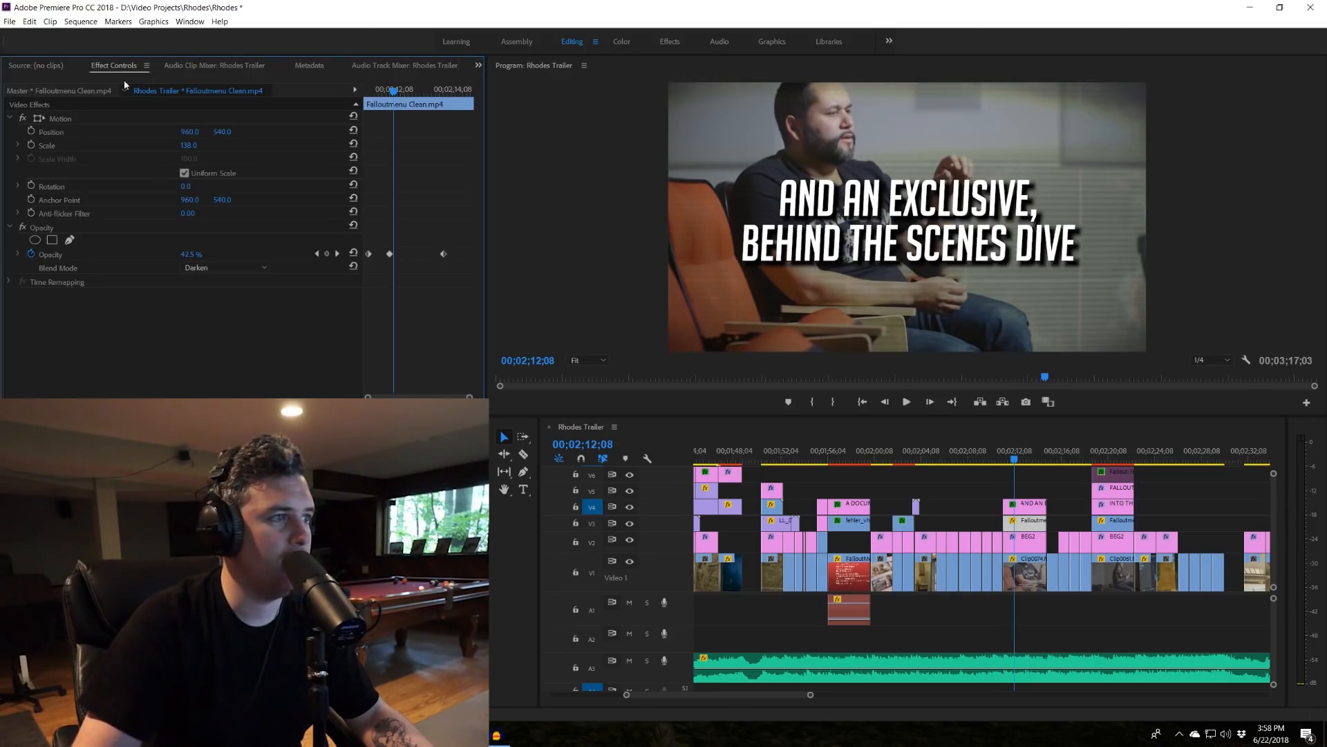
pyautogui.click(994, 459)
pyautogui.press('space')
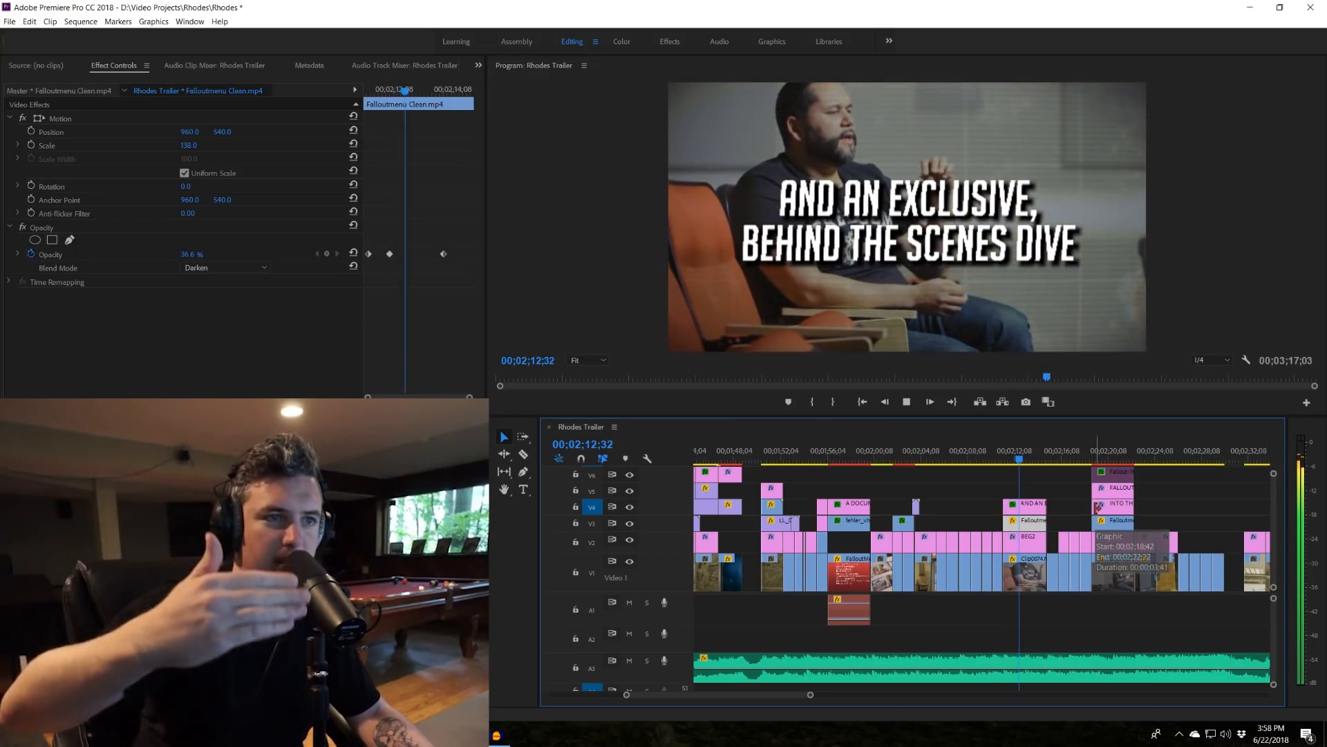
pyautogui.press('space')
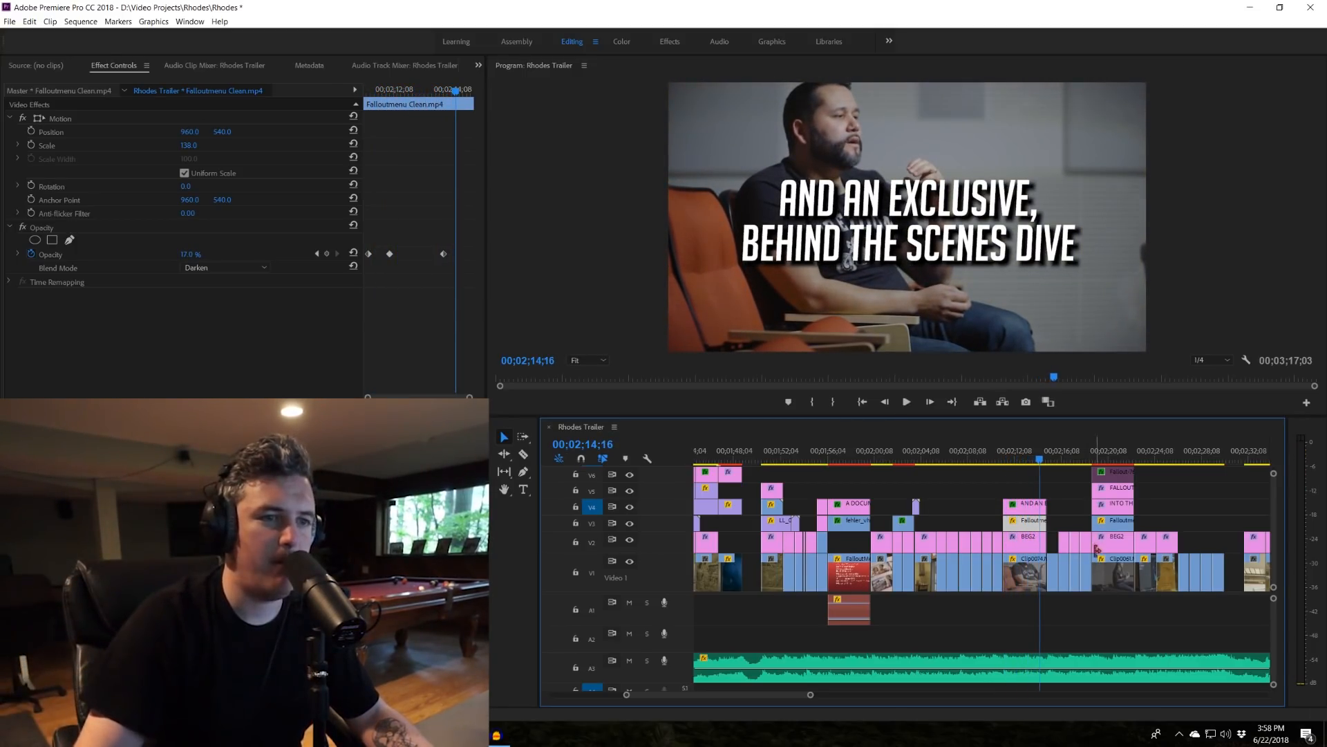
# Play the camera operator shot to 00;02;11;05, and replay it from 00;02;10;18 into the title up to 00;02;13;02.
pyautogui.click(1001, 453)
pyautogui.press('space')
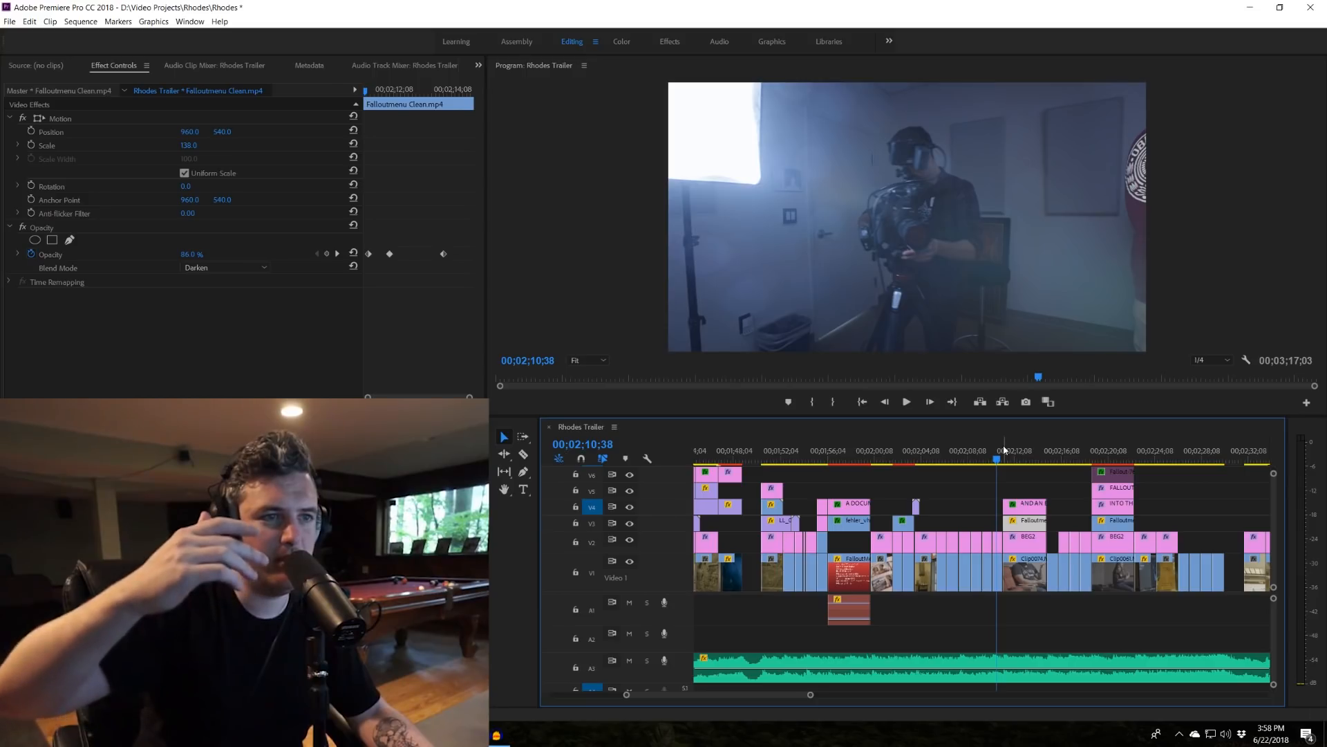
pyautogui.press('space')
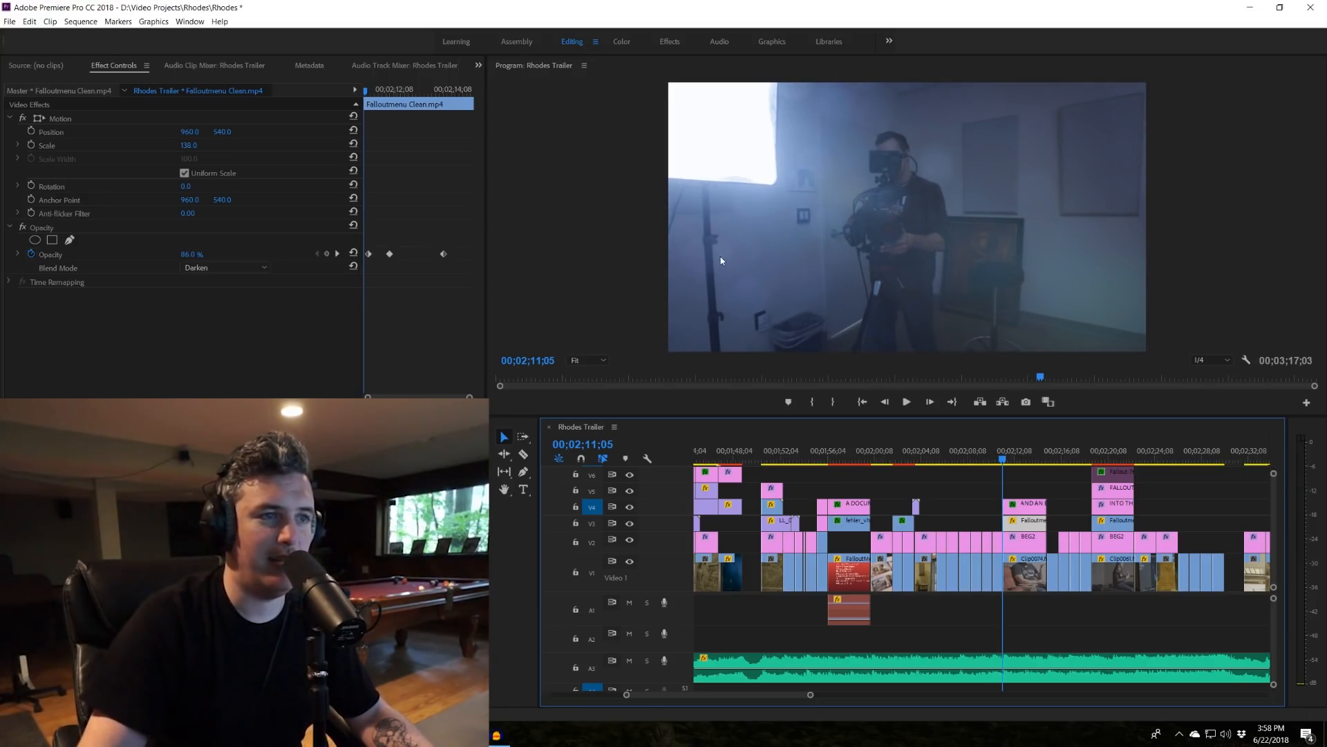
pyautogui.moveTo(1001, 453); pyautogui.dragTo(995, 453)
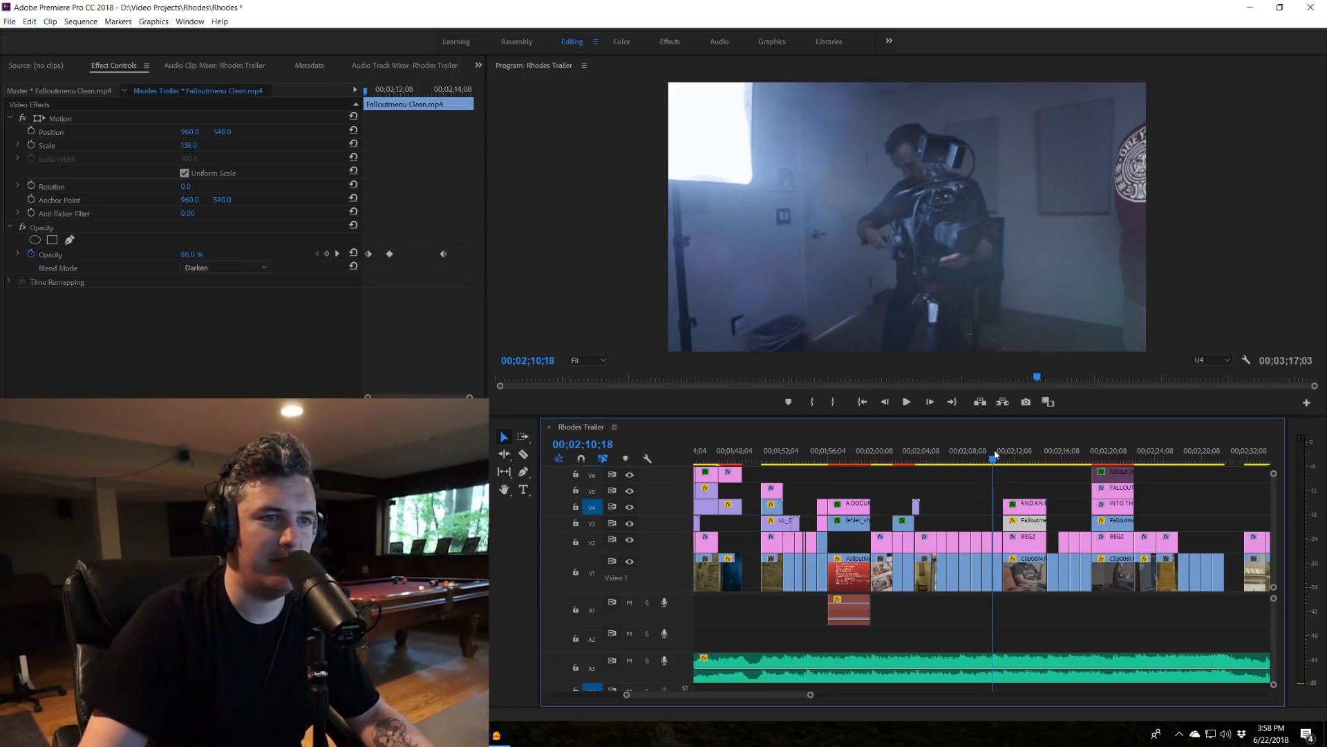
pyautogui.press('space')
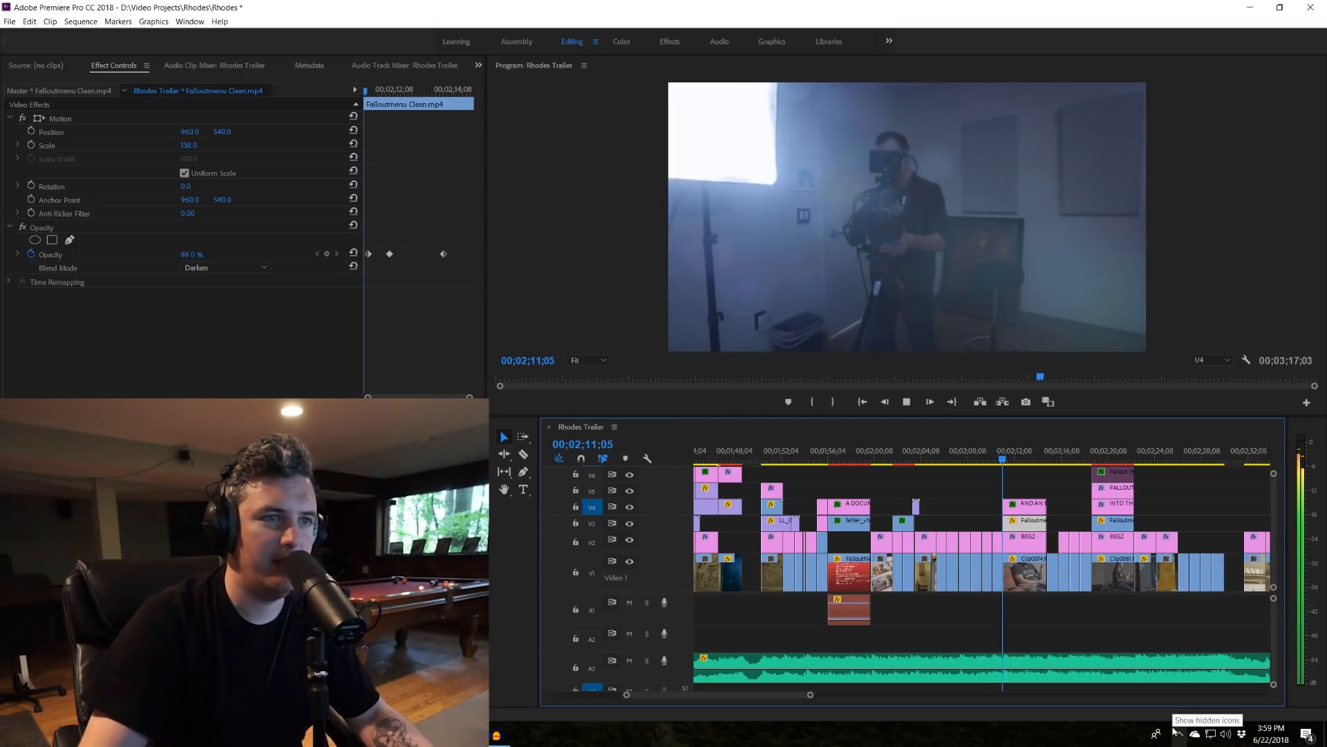
pyautogui.press('space')
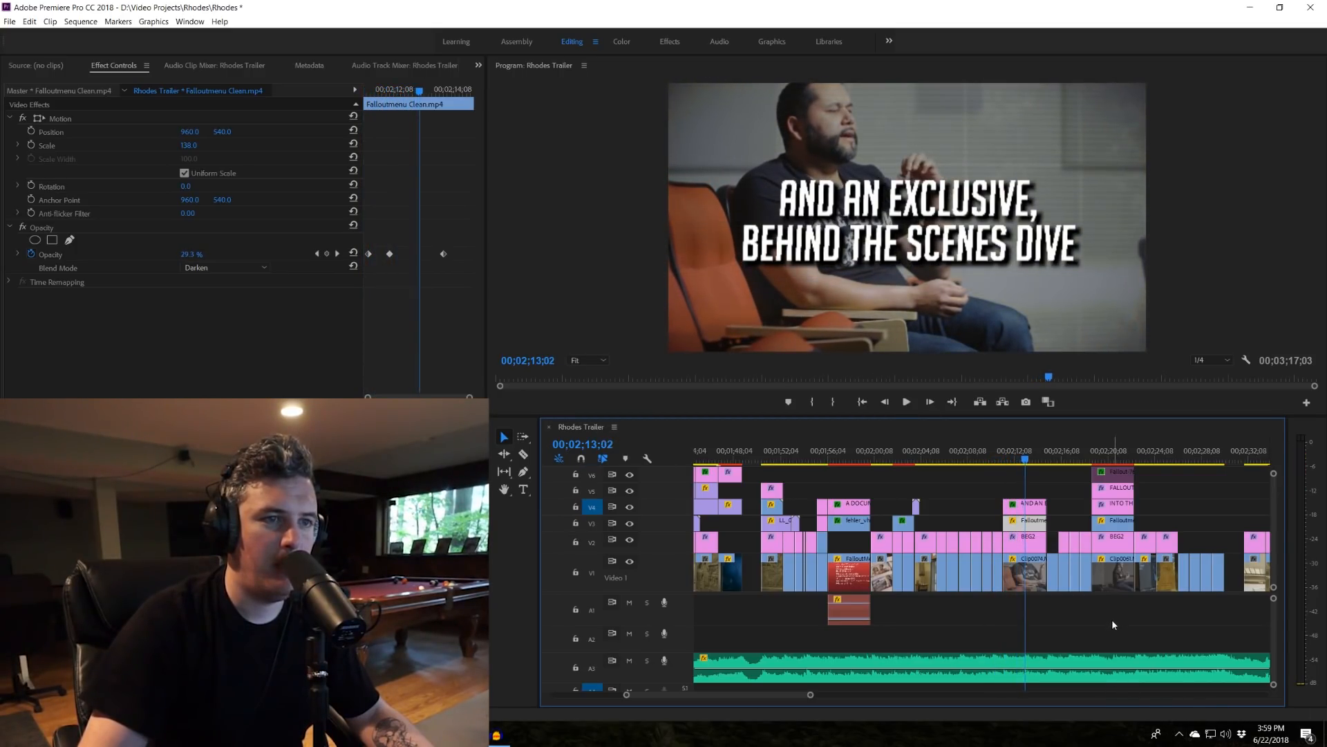
# Play from 00;02;13;02 through the rest of the title and the following b-roll to the interview setup shot.
pyautogui.scroll(-5, 1175, 608)
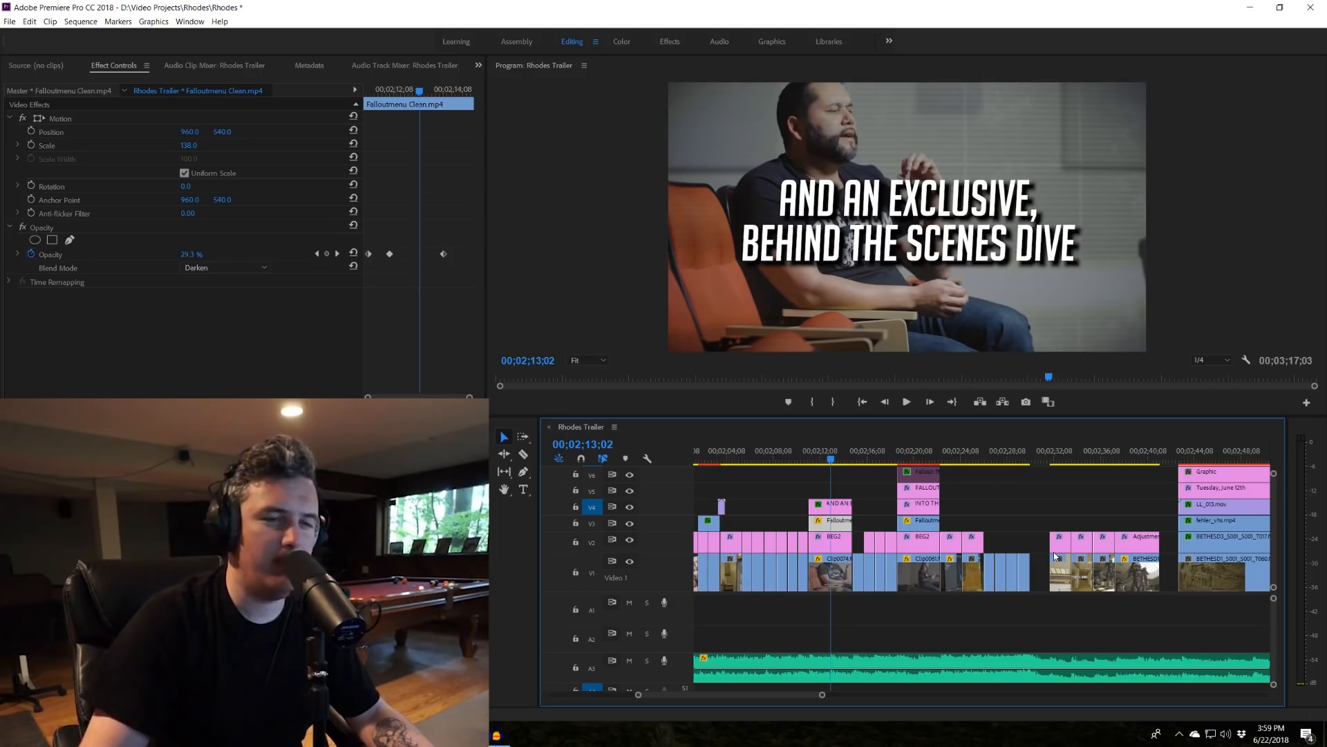
pyautogui.press('space')
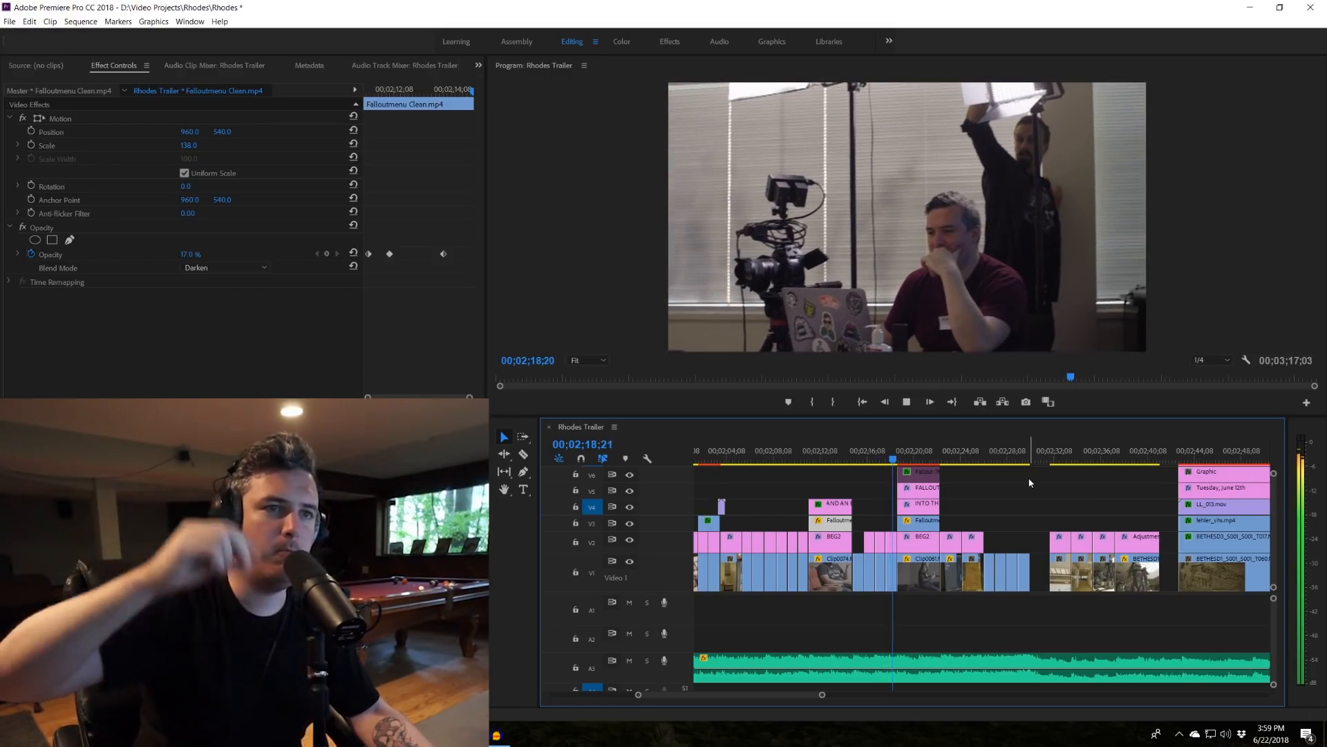
pyautogui.press('space')
# Replay the b-roll after the title in short bursts from 00;02;14;38, through the computer desk and audience shots.
pyautogui.click(853, 458)
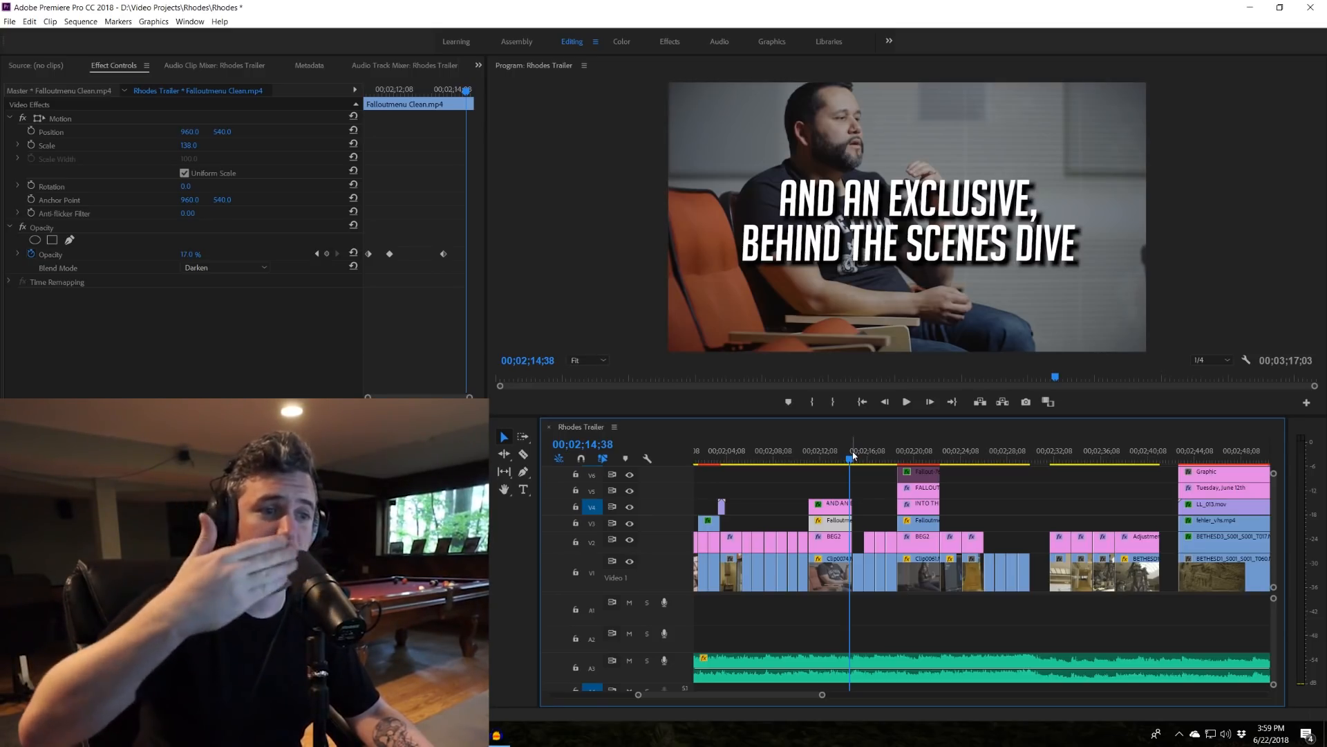
pyautogui.press('space')
pyautogui.press('space')
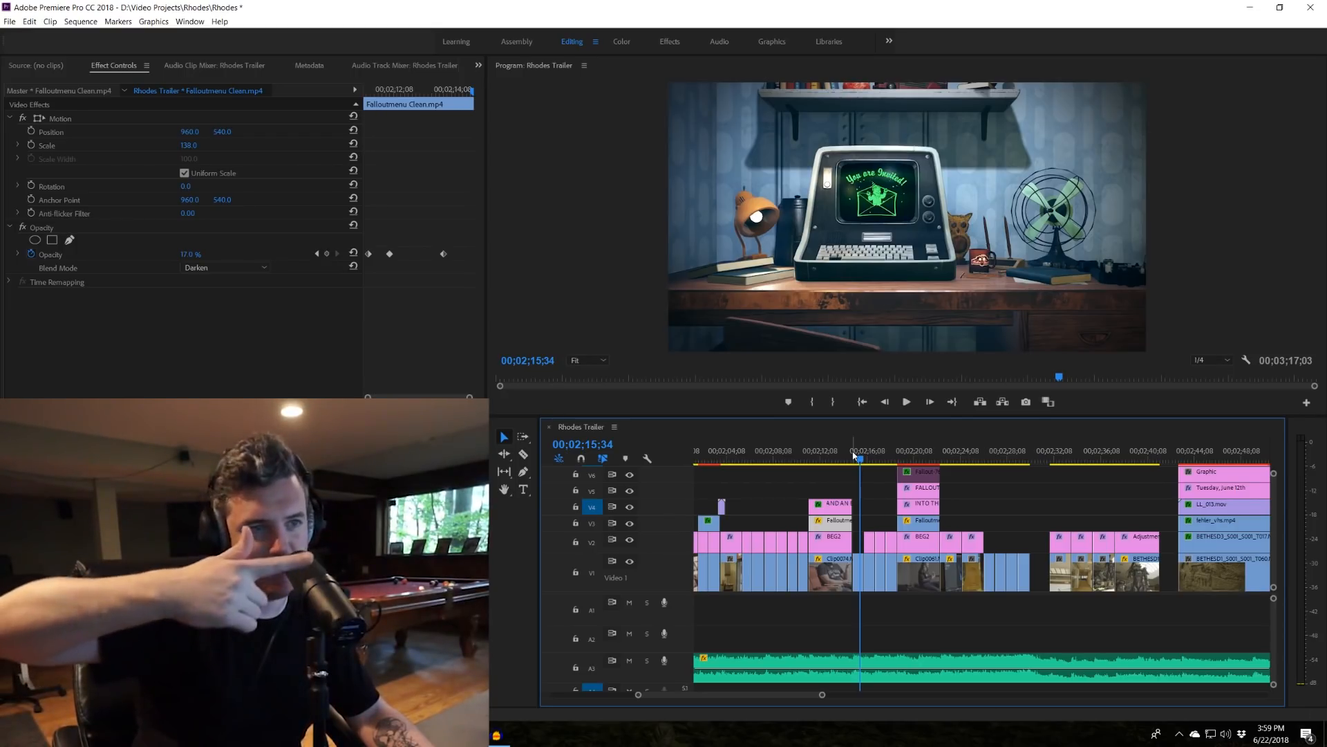
pyautogui.press('space')
pyautogui.press('space')
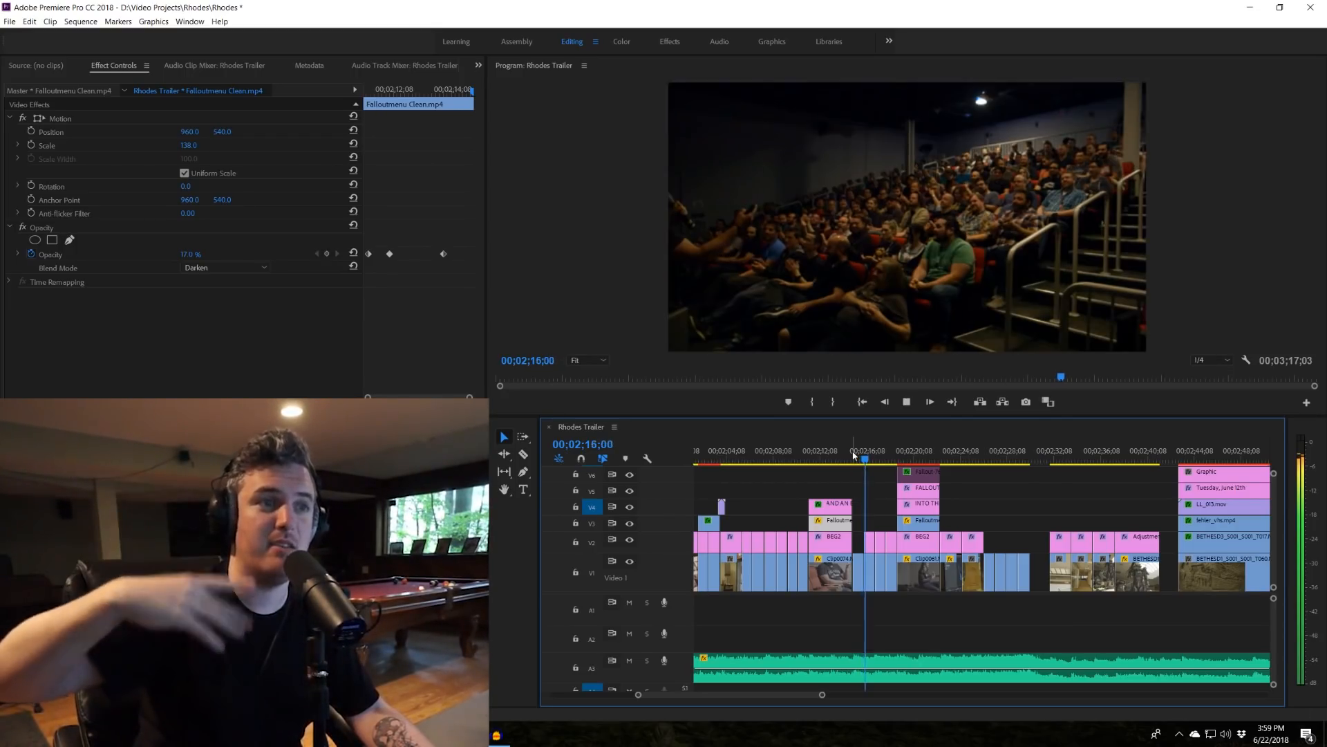
pyautogui.press('space')
pyautogui.press('space')
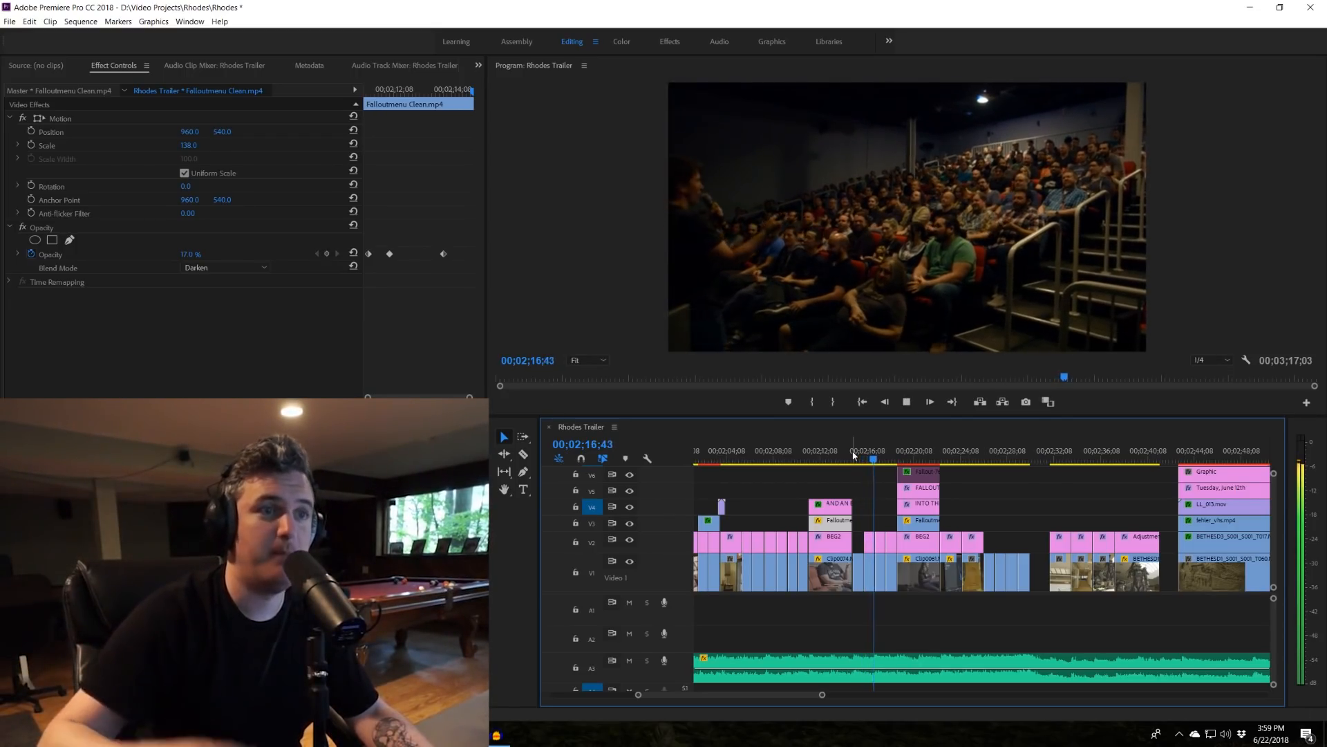
pyautogui.press('space')
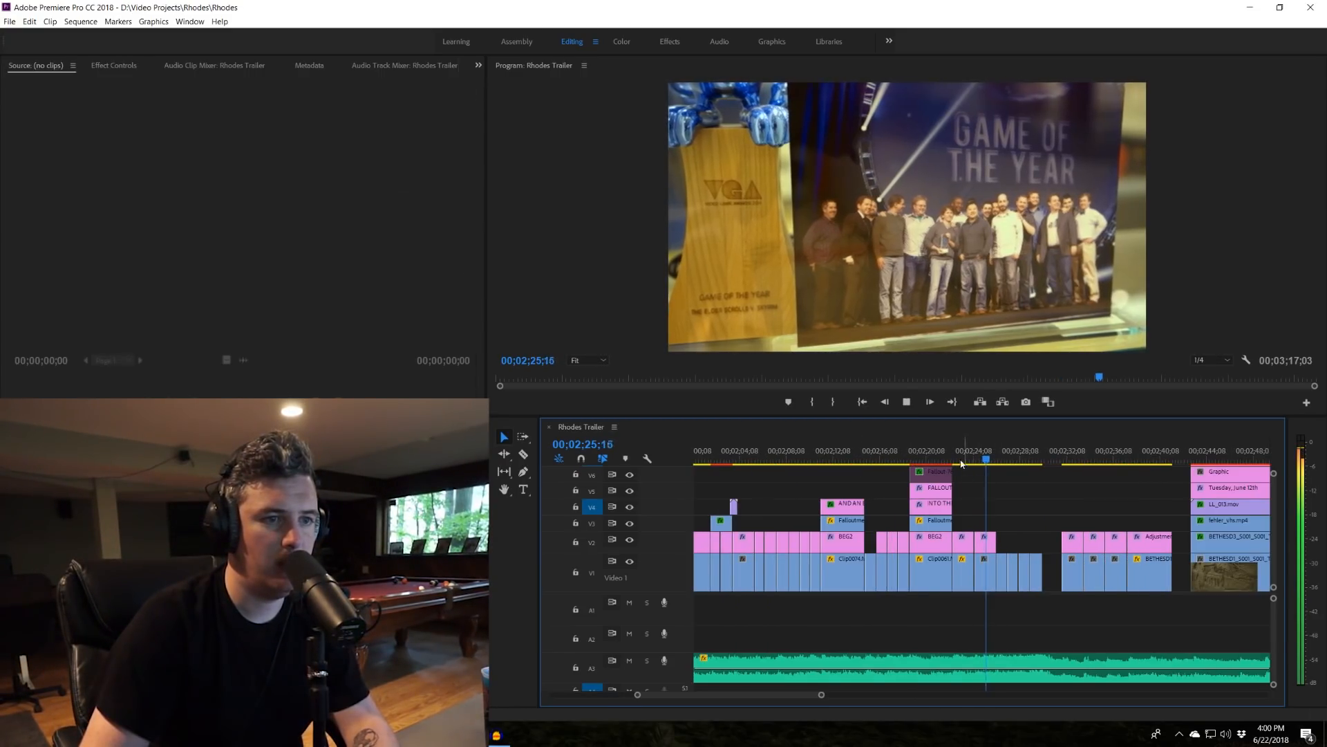
# Scrub back to the "Into the design of Fallout 76" title, and examine the wireframe character shot at 00;02;23;18.
pyautogui.moveTo(961, 462); pyautogui.dragTo(922, 455)
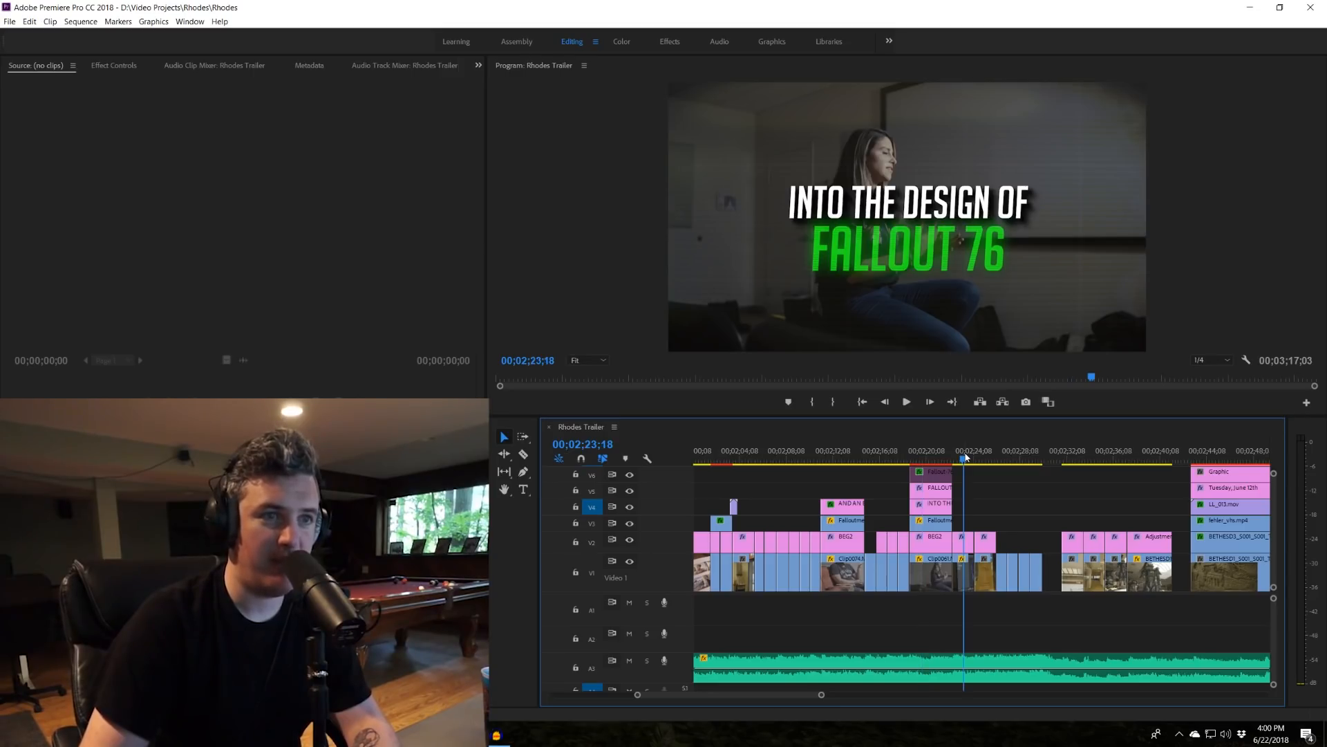
pyautogui.click(965, 456)
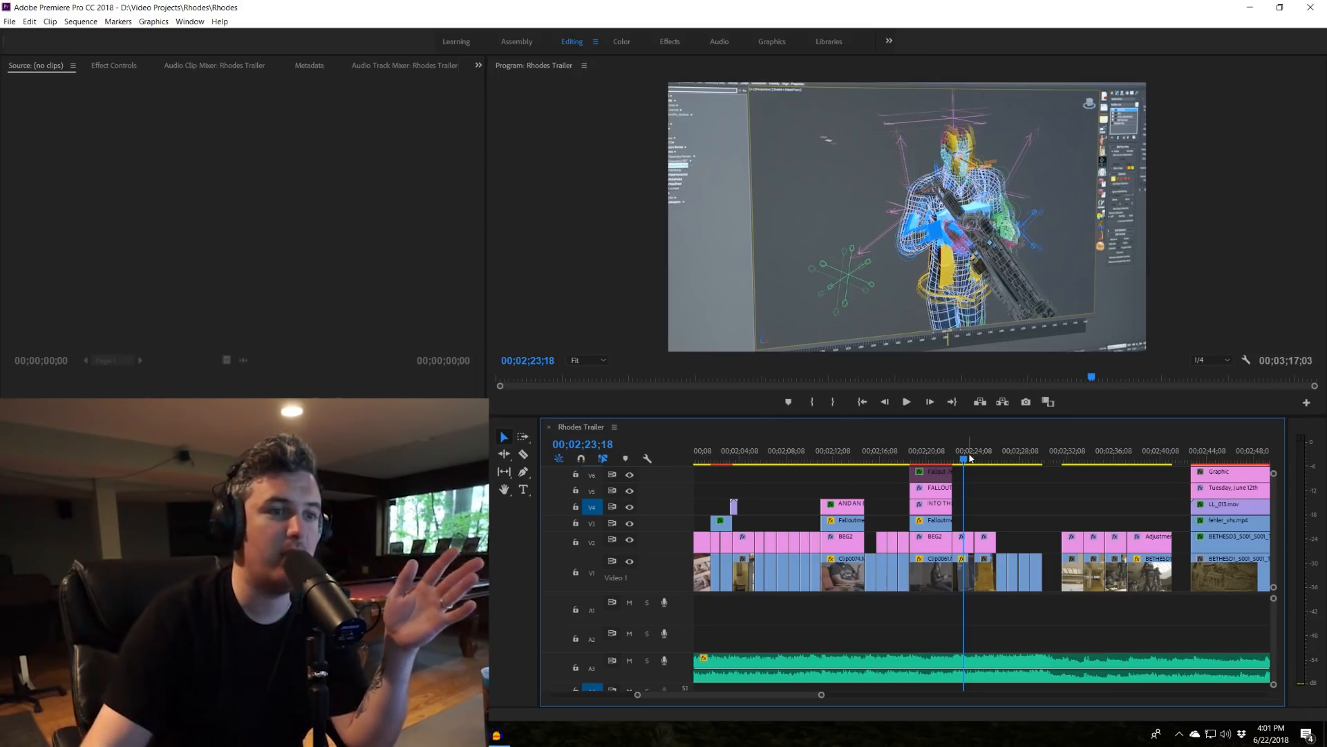
# Scrub through the wireframe character shot between 00;02;23;05 and 00;02;23;41 to examine its zoom movement.
pyautogui.moveTo(963, 459); pyautogui.dragTo(961, 456)
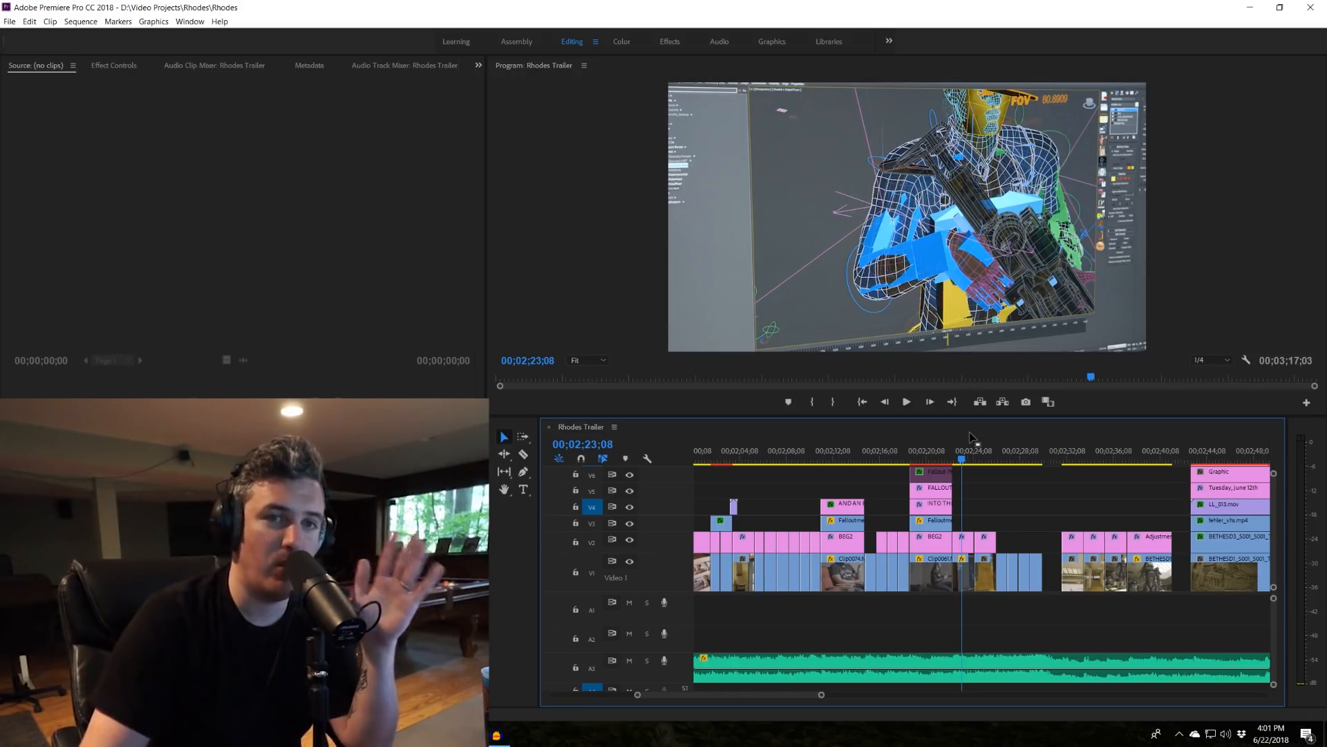
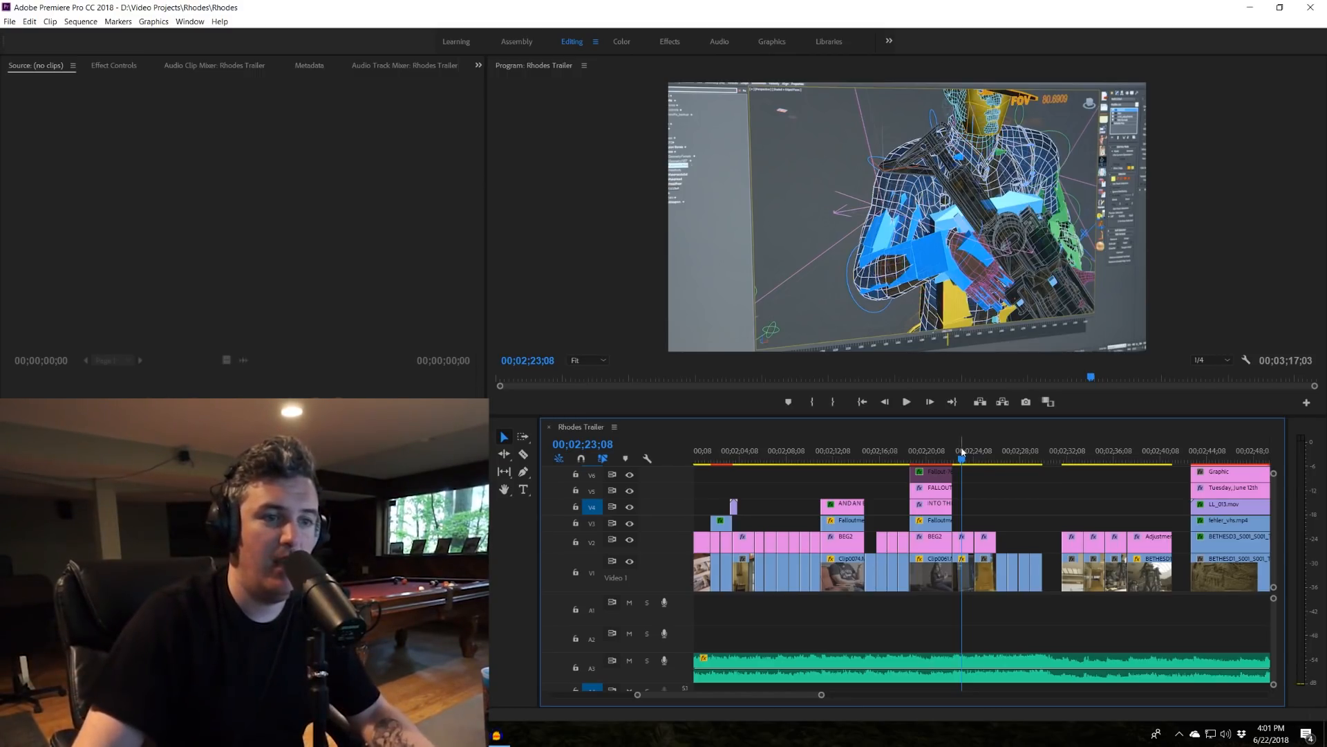
pyautogui.moveTo(962, 458); pyautogui.dragTo(963, 457)
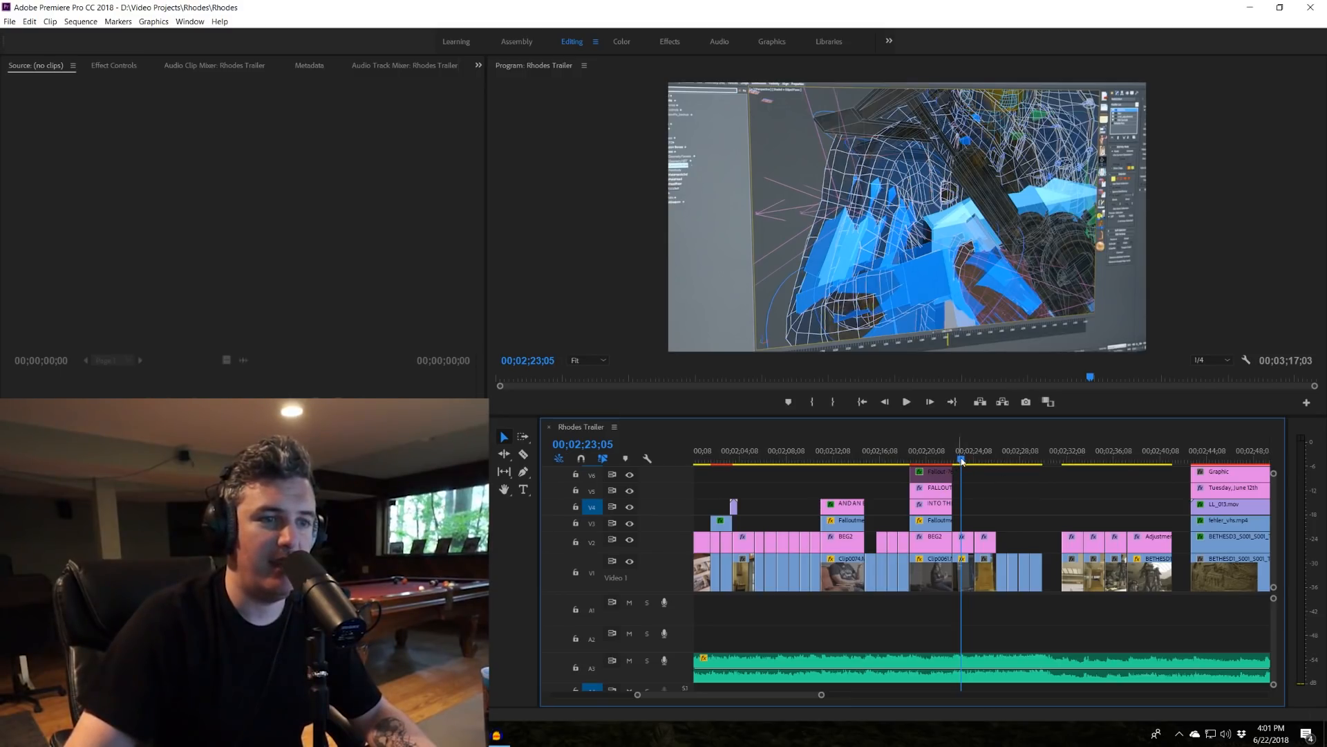
pyautogui.moveTo(961, 460); pyautogui.dragTo(963, 458)
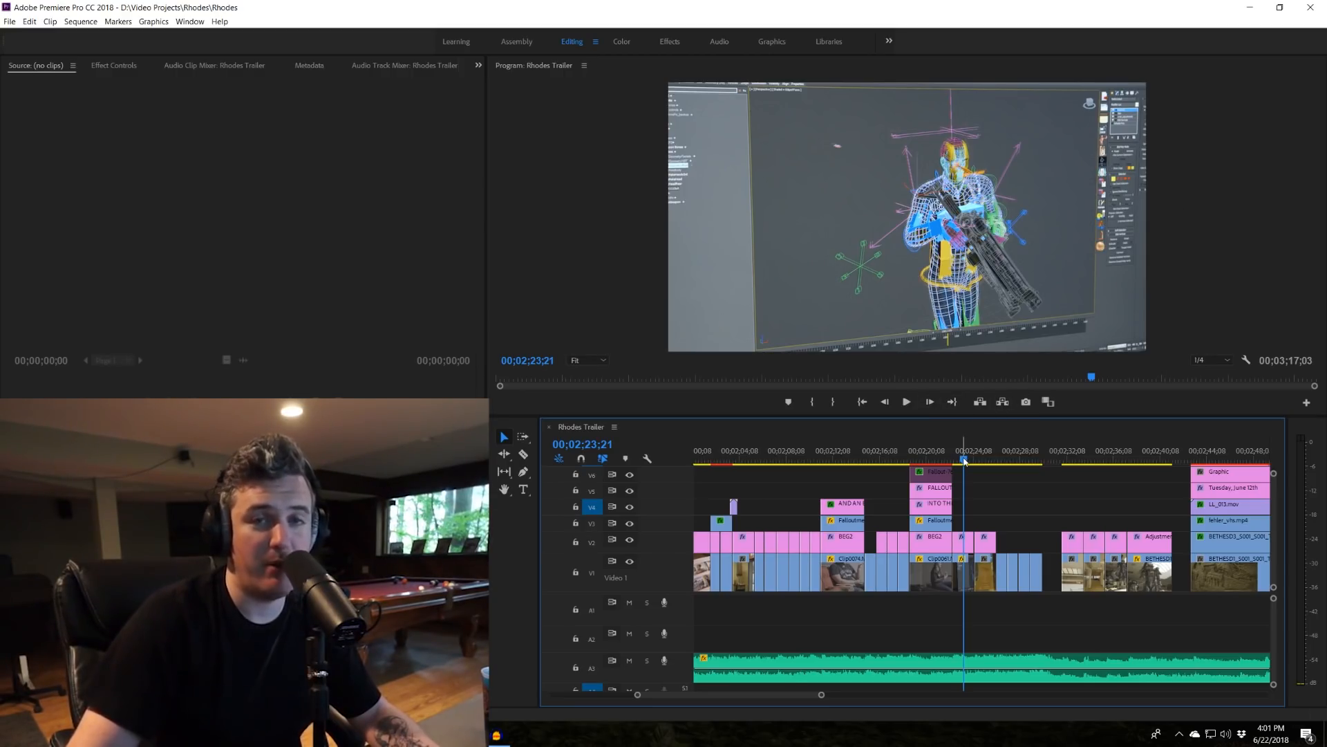
pyautogui.moveTo(965, 461)
pyautogui.mouseDown()
pyautogui.moveTo(954, 456)
pyautogui.moveTo(967, 457)
pyautogui.mouseUp()
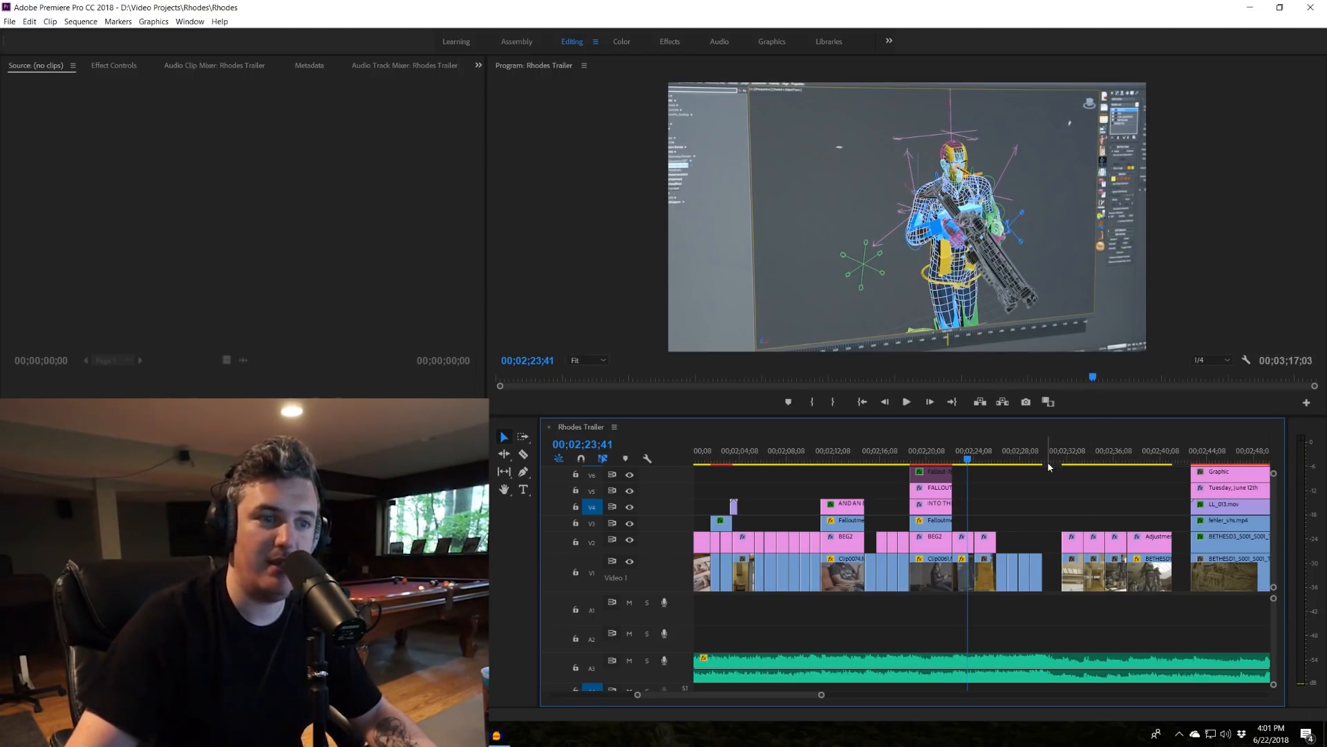
# Play from 00;02;23;41 through the award shot and game footage to the Raider shot at 00;02;29;56.
pyautogui.scroll(-2, 1045, 508)
pyautogui.press('space')
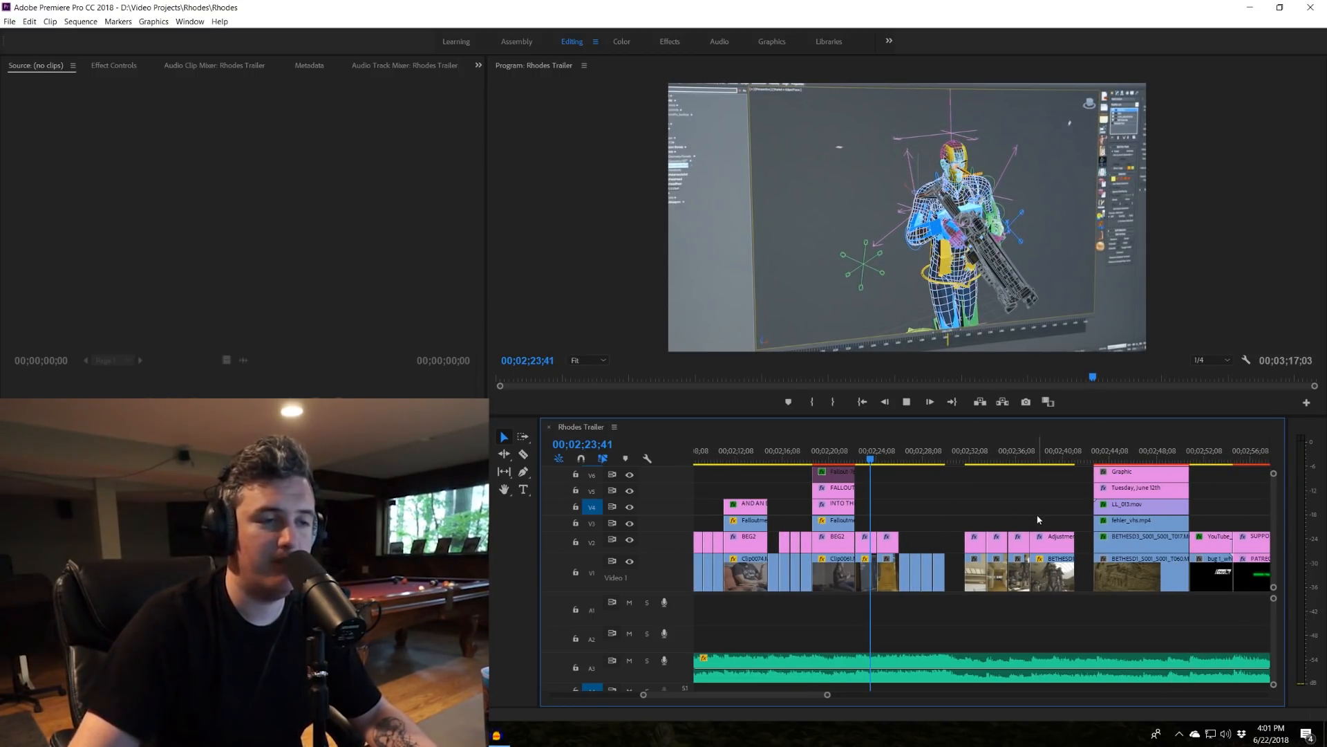
pyautogui.scroll(-3, 959, 503)
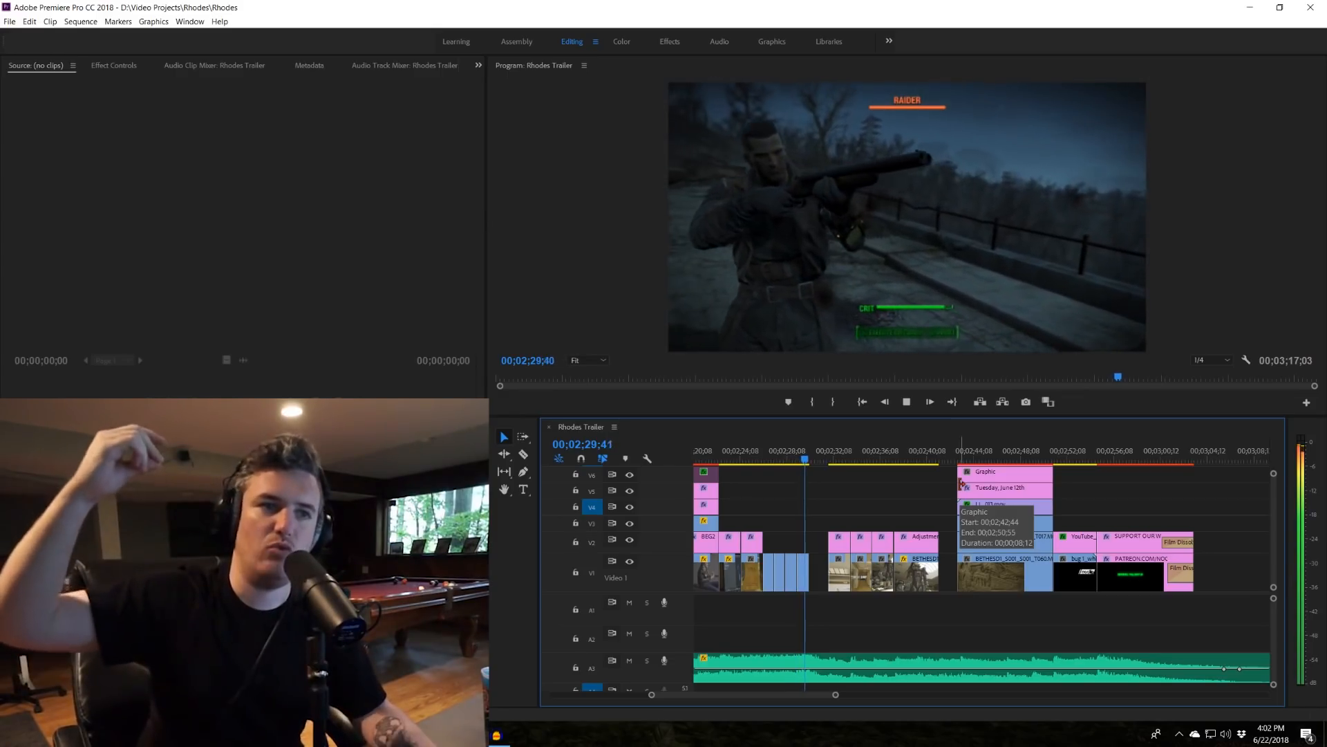
pyautogui.press('space')
pyautogui.scroll(1, 833, 489)
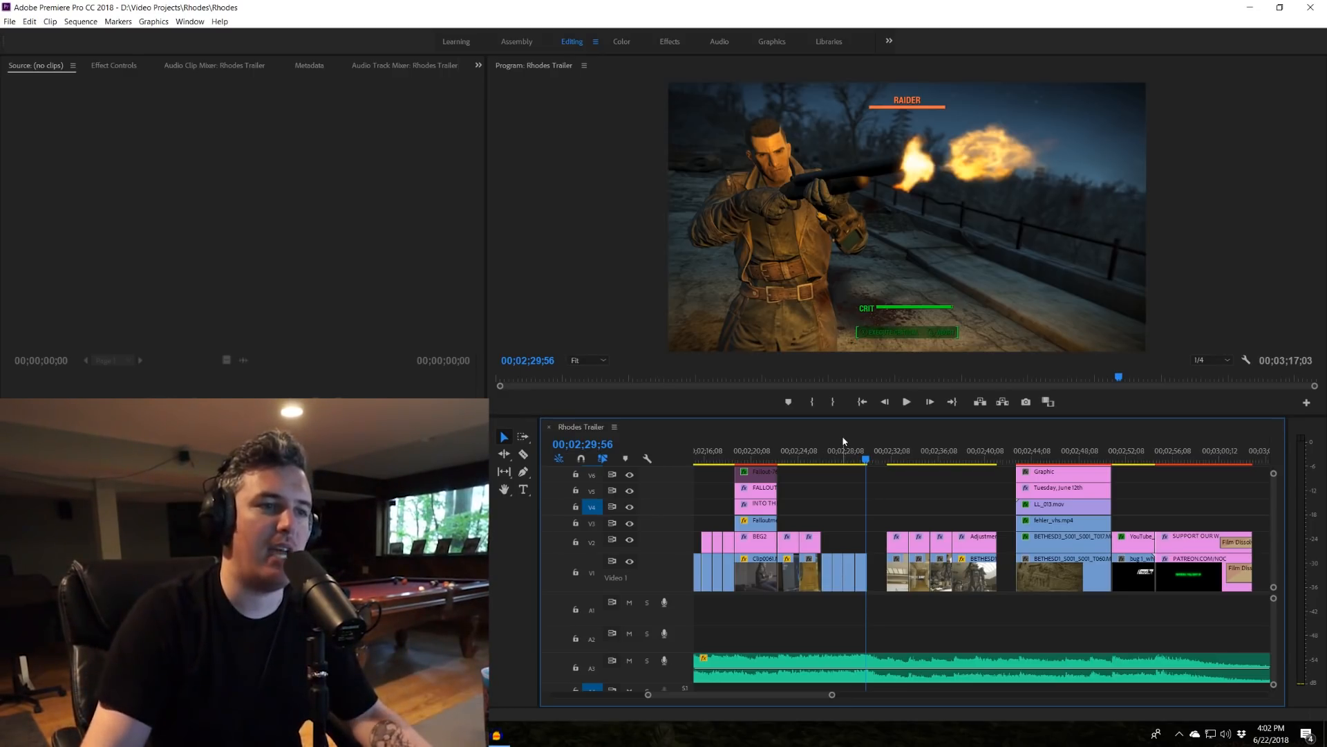
# Examine the game footage clips one by one from 00;02;26;01 to 00;02;29;14, and go back to 00;02;28;01.
pyautogui.click(821, 456)
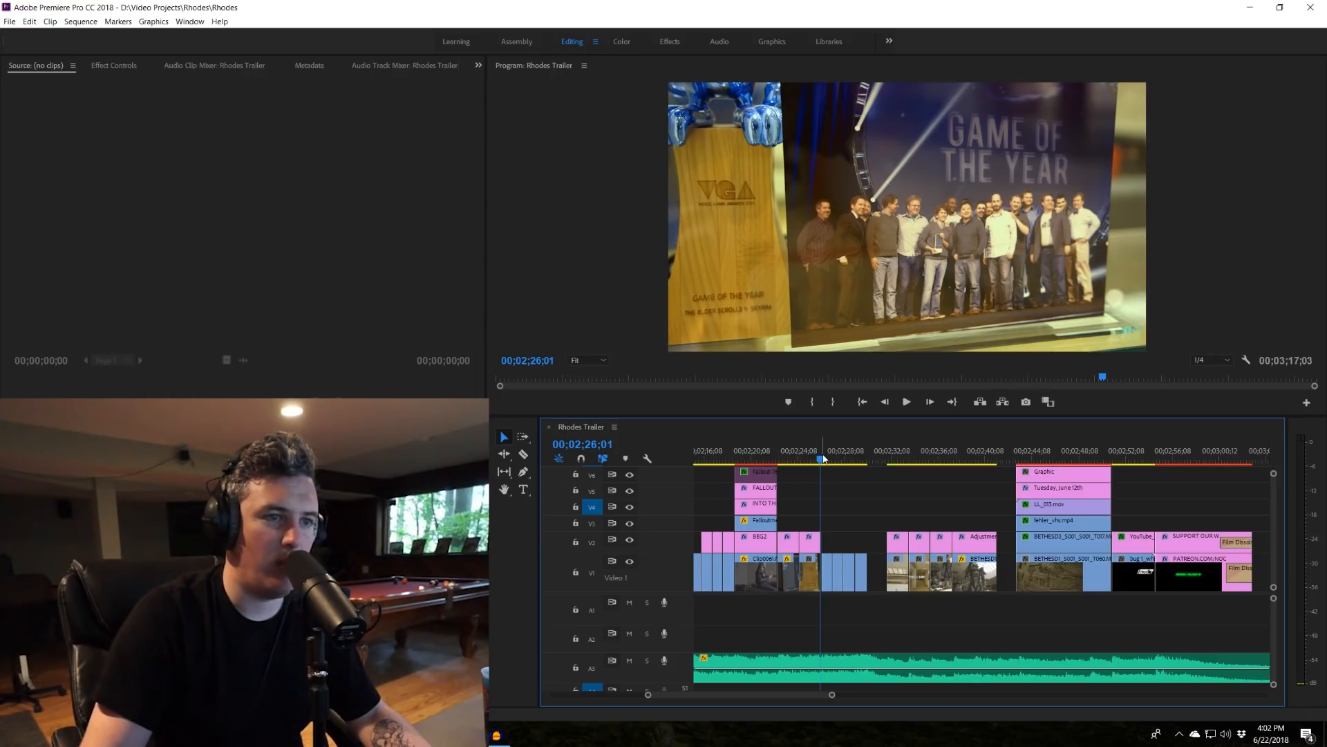
pyautogui.click(822, 456)
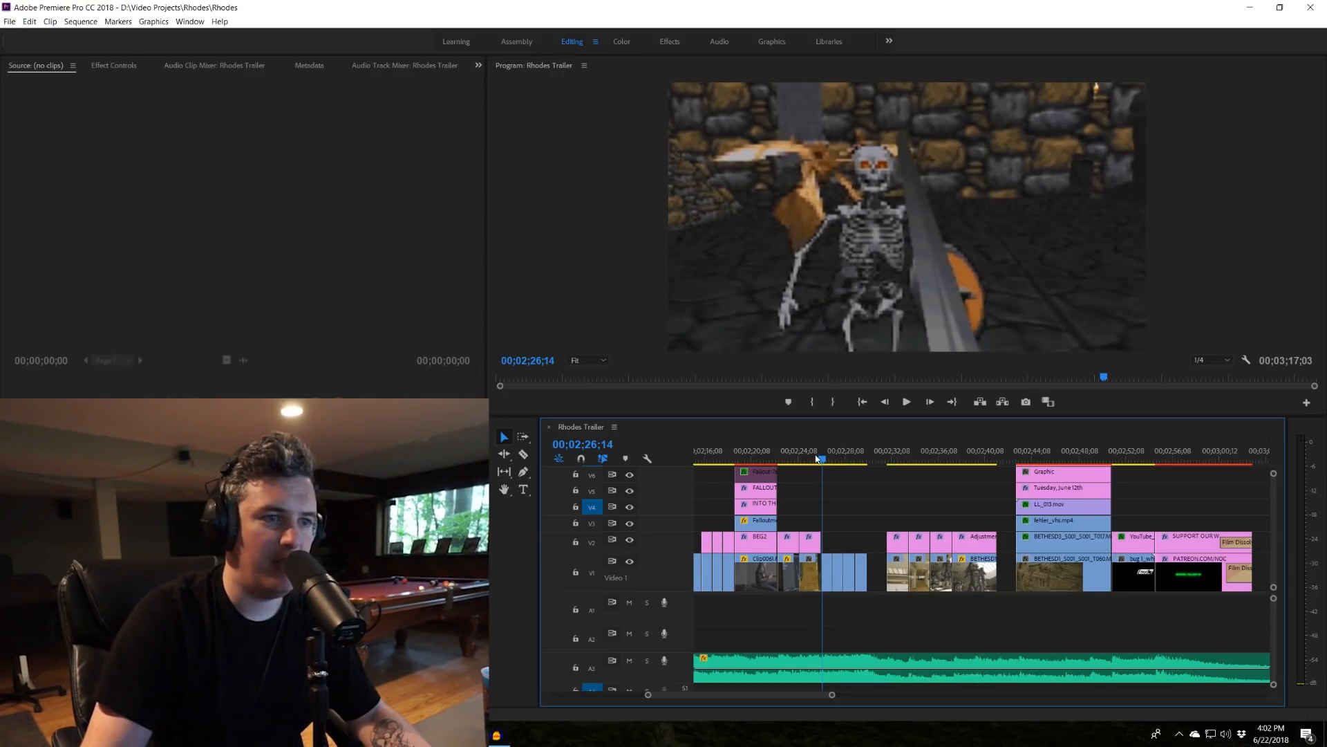
pyautogui.click(816, 458)
pyautogui.click(829, 459)
pyautogui.click(843, 458)
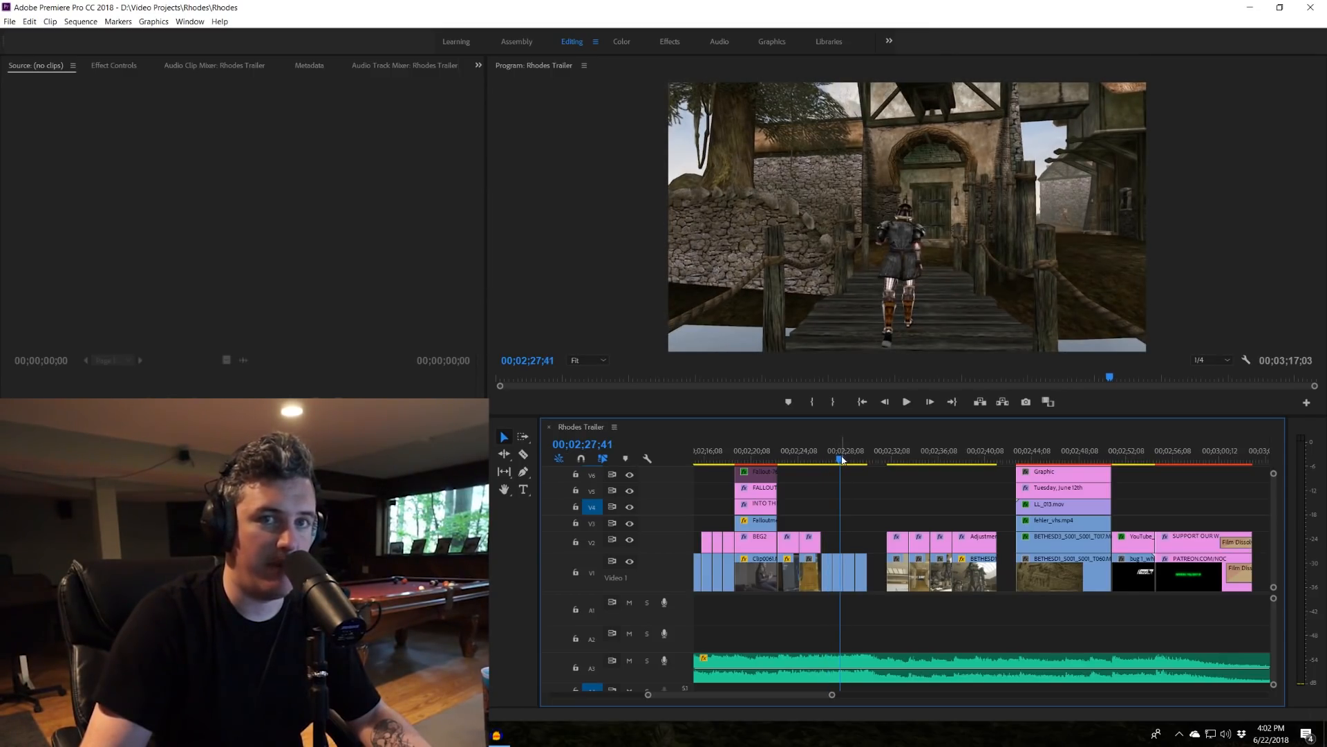
pyautogui.click(848, 459)
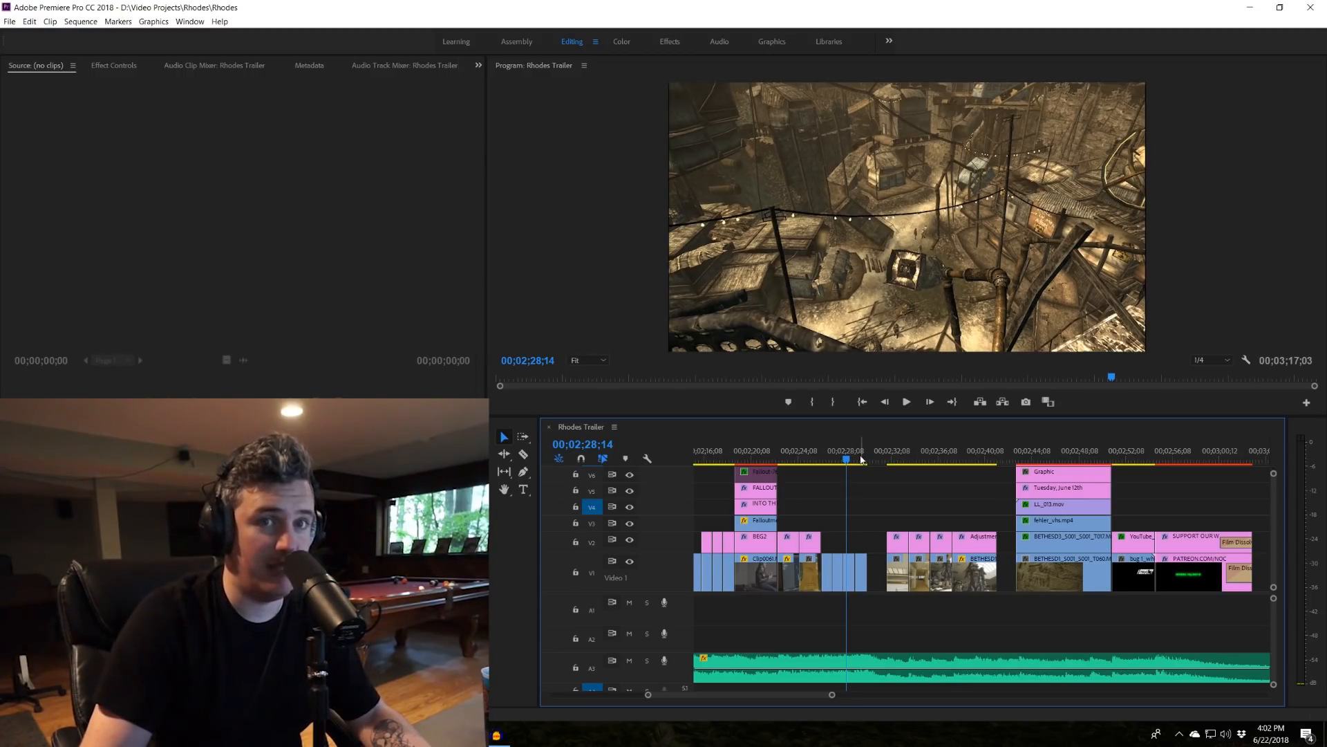
pyautogui.click(860, 459)
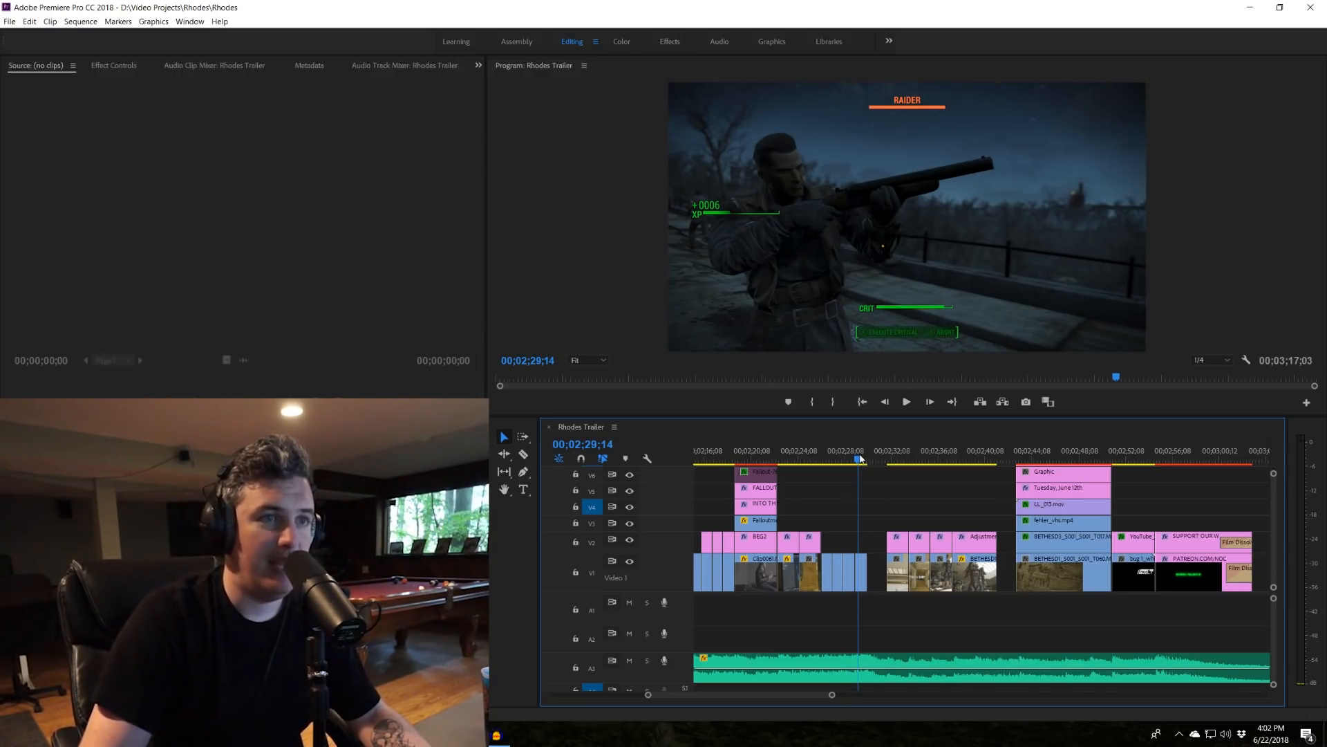
pyautogui.moveTo(859, 459); pyautogui.dragTo(843, 458)
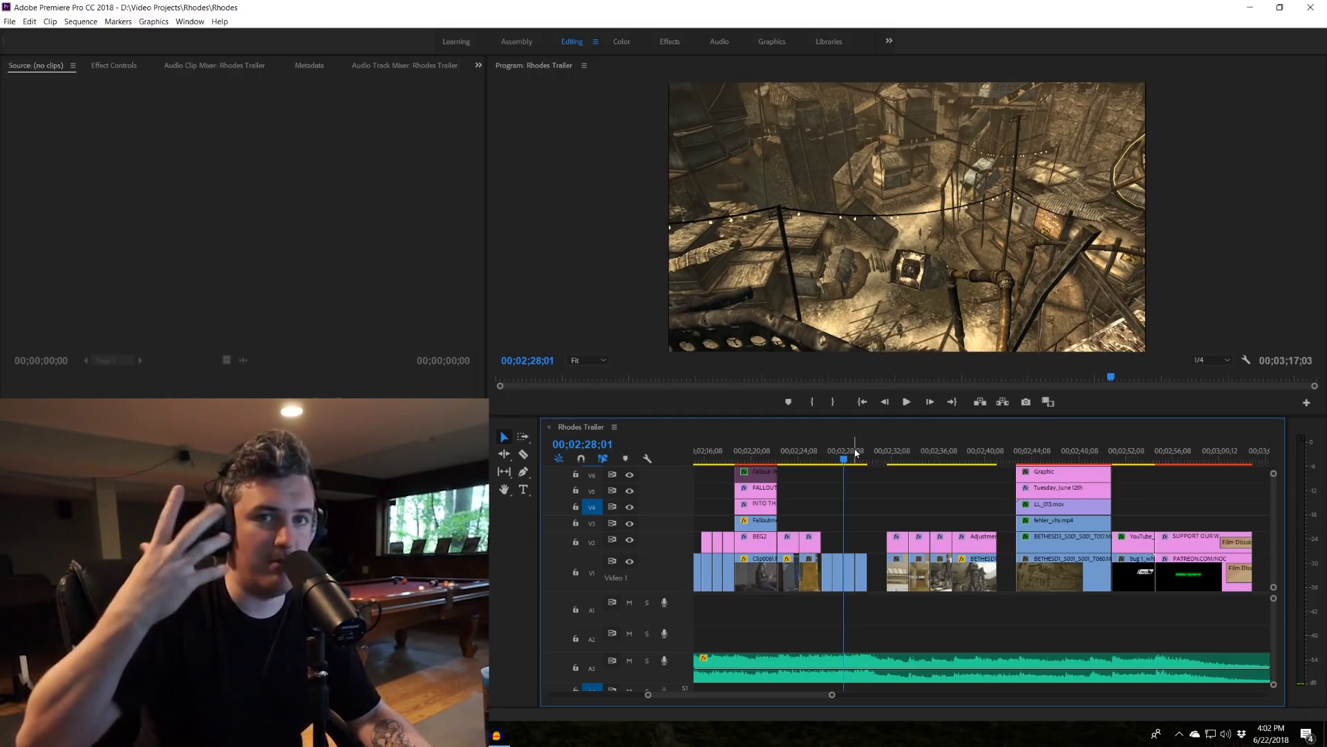
# Play from 00;02;28;01 across the black gap to the statue shot, and compare the statue and power armor shots after it.
pyautogui.press('space')
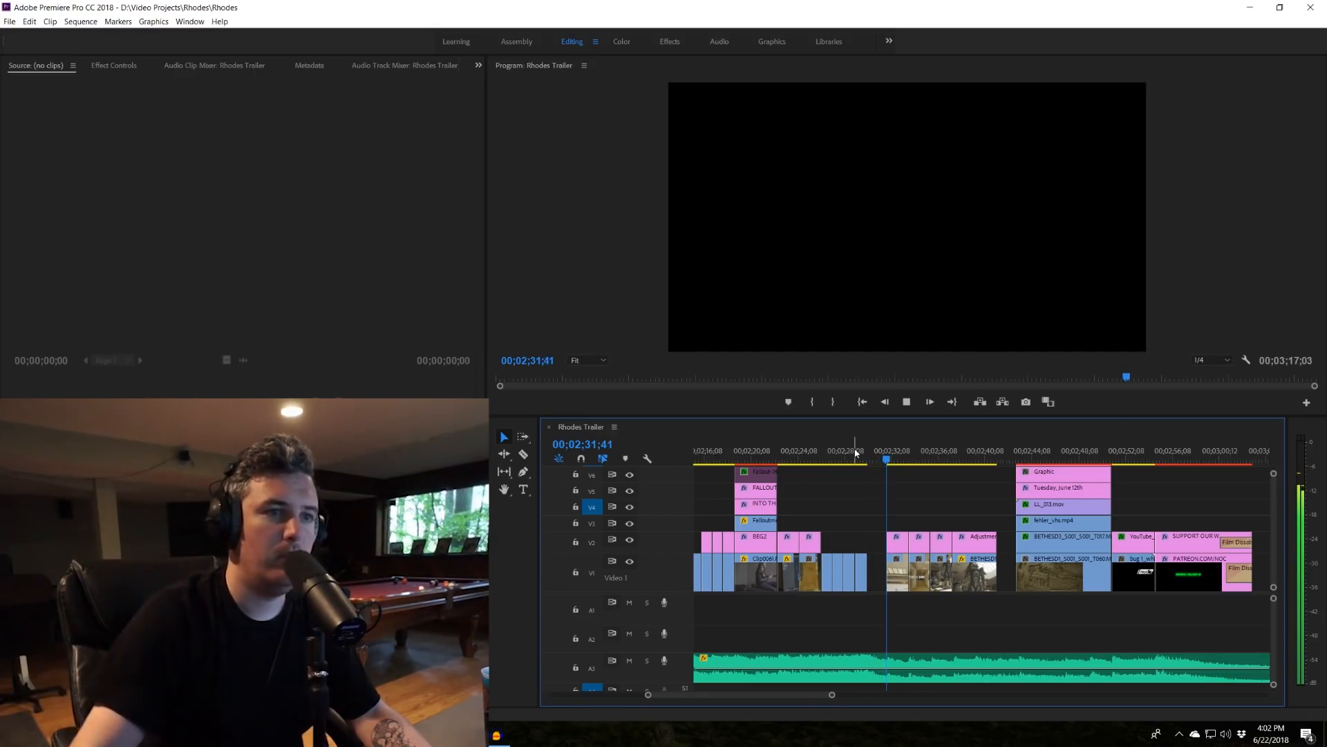
pyautogui.press('space')
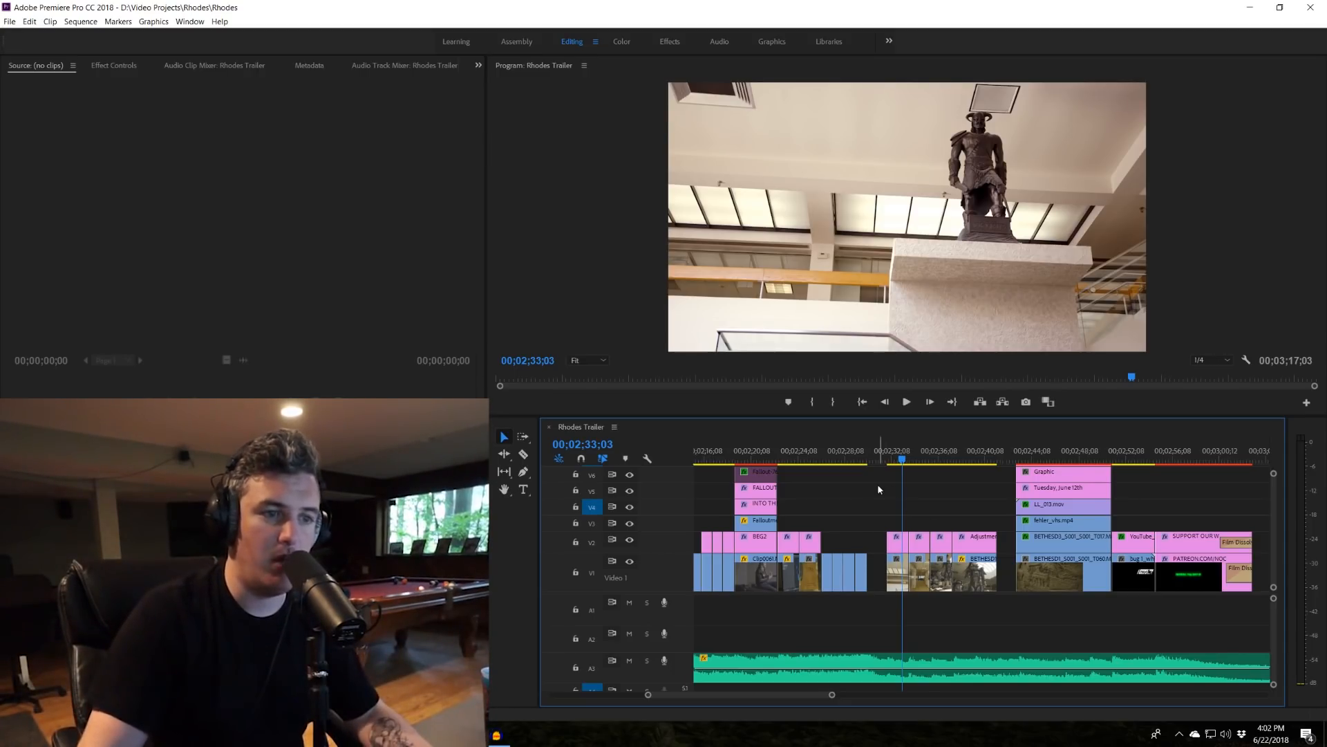
pyautogui.moveTo(891, 460); pyautogui.dragTo(899, 464)
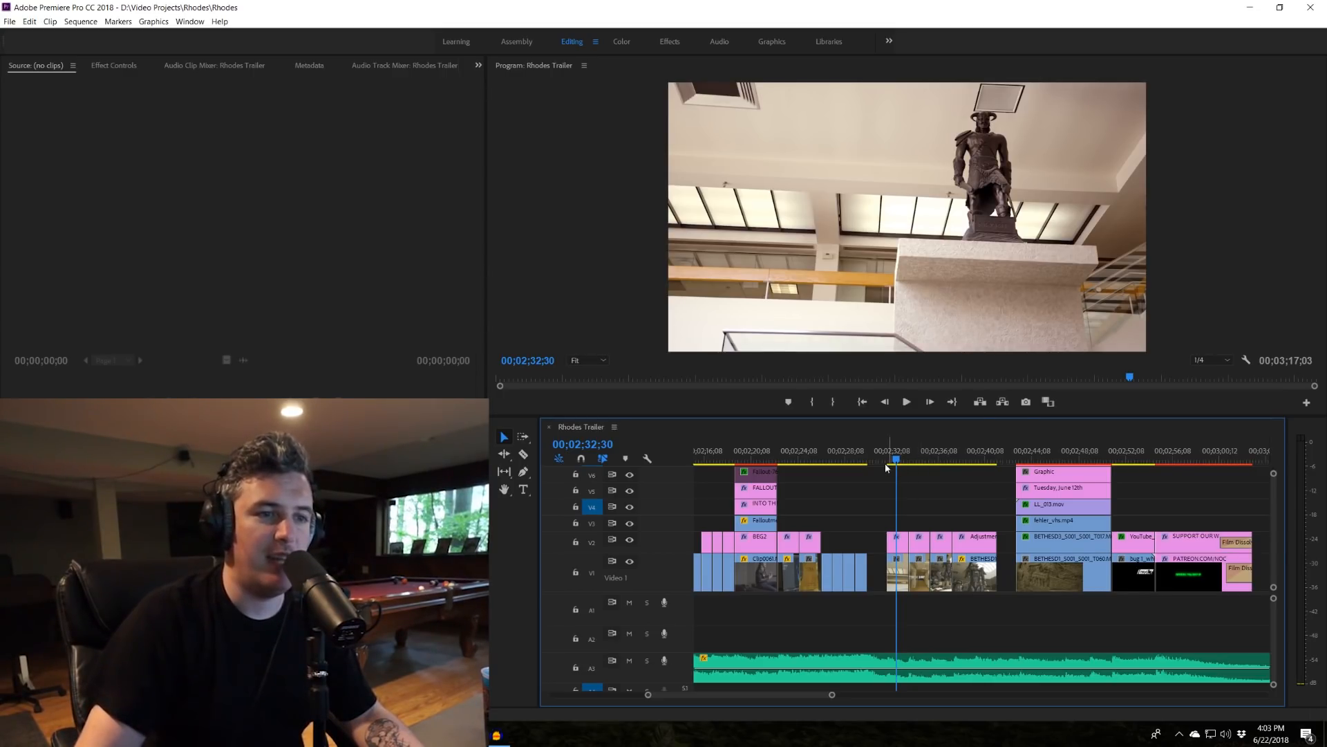
pyautogui.click(975, 460)
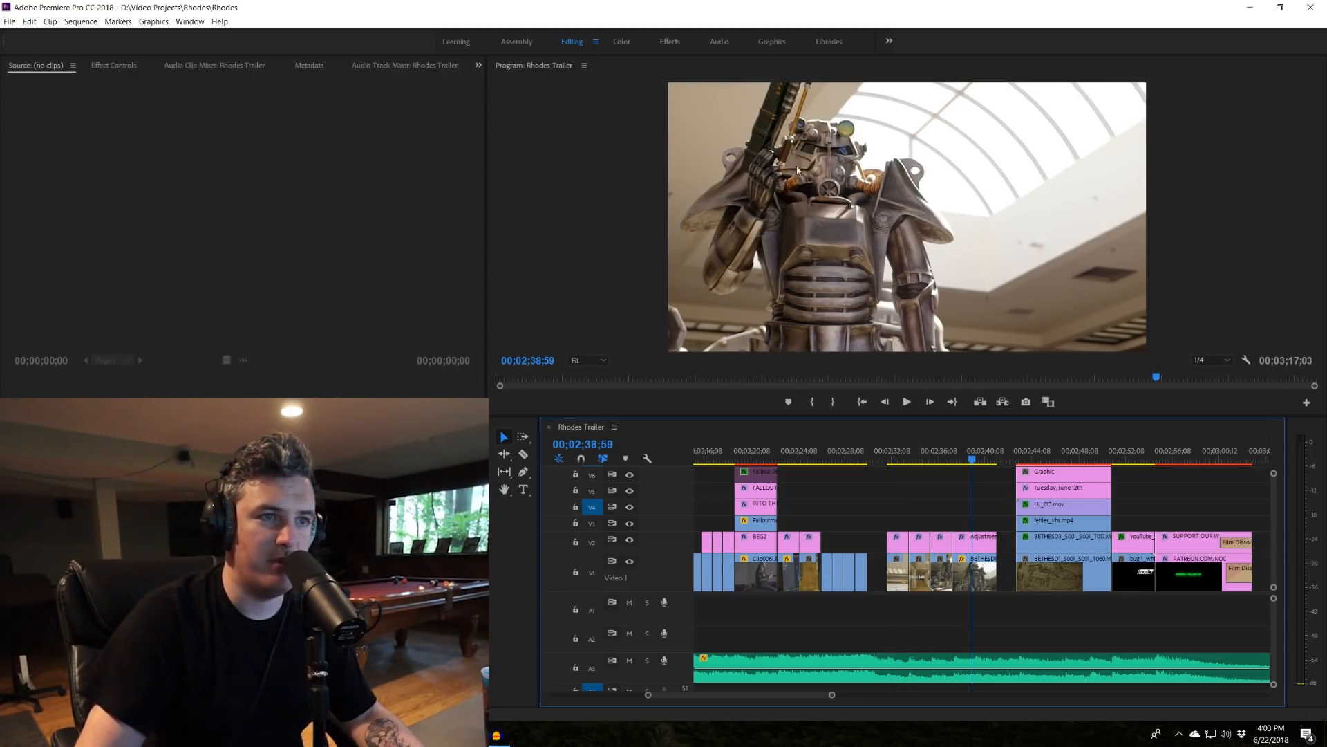
pyautogui.click(941, 458)
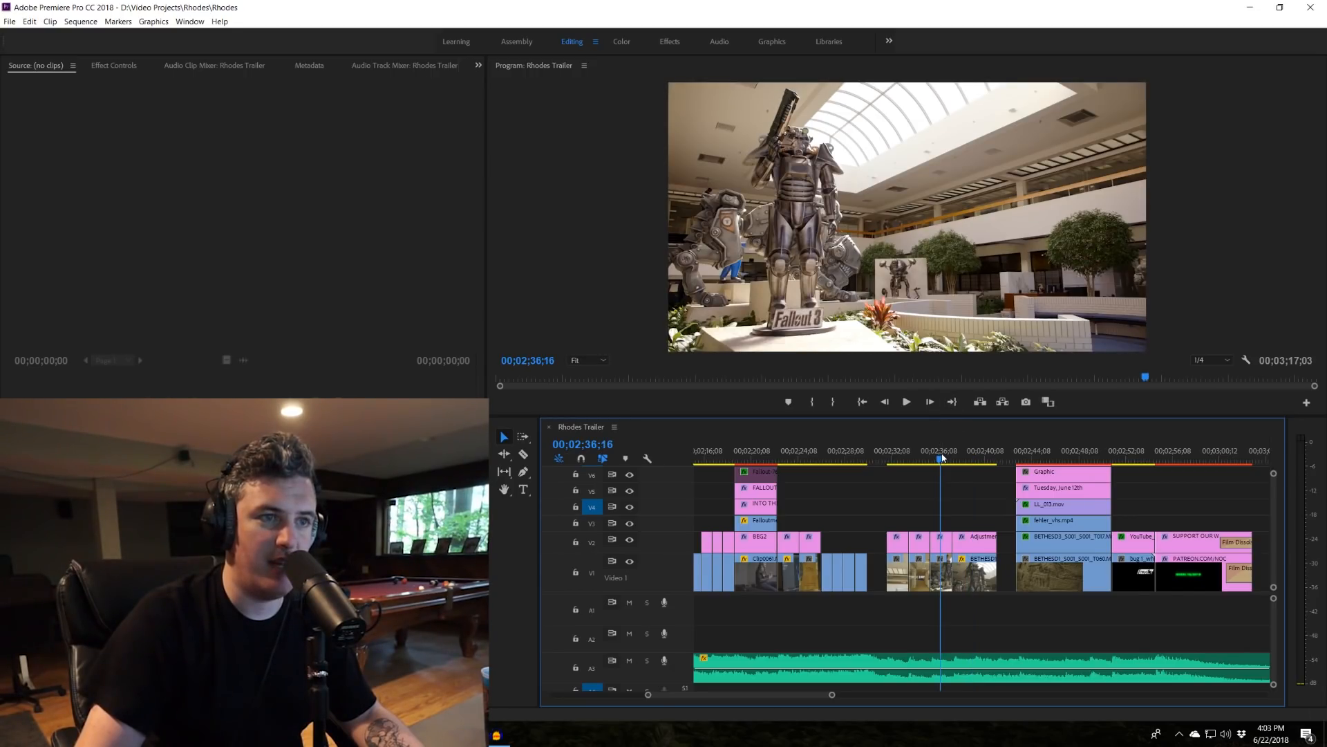
pyautogui.click(879, 456)
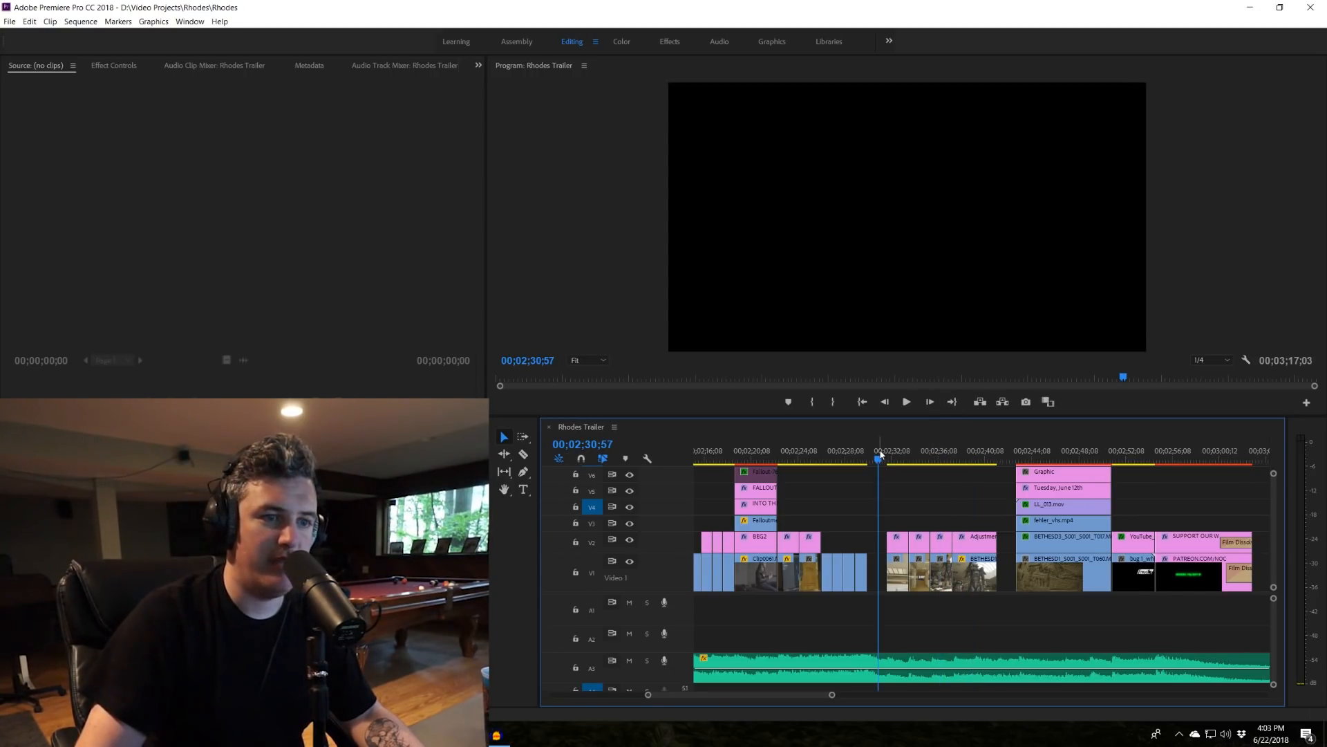
# Play from the game footage at 00;02;28;27 through the office and power armor shots to 00;02;41;56.
pyautogui.scroll(-2, 998, 606)
pyautogui.click(772, 459)
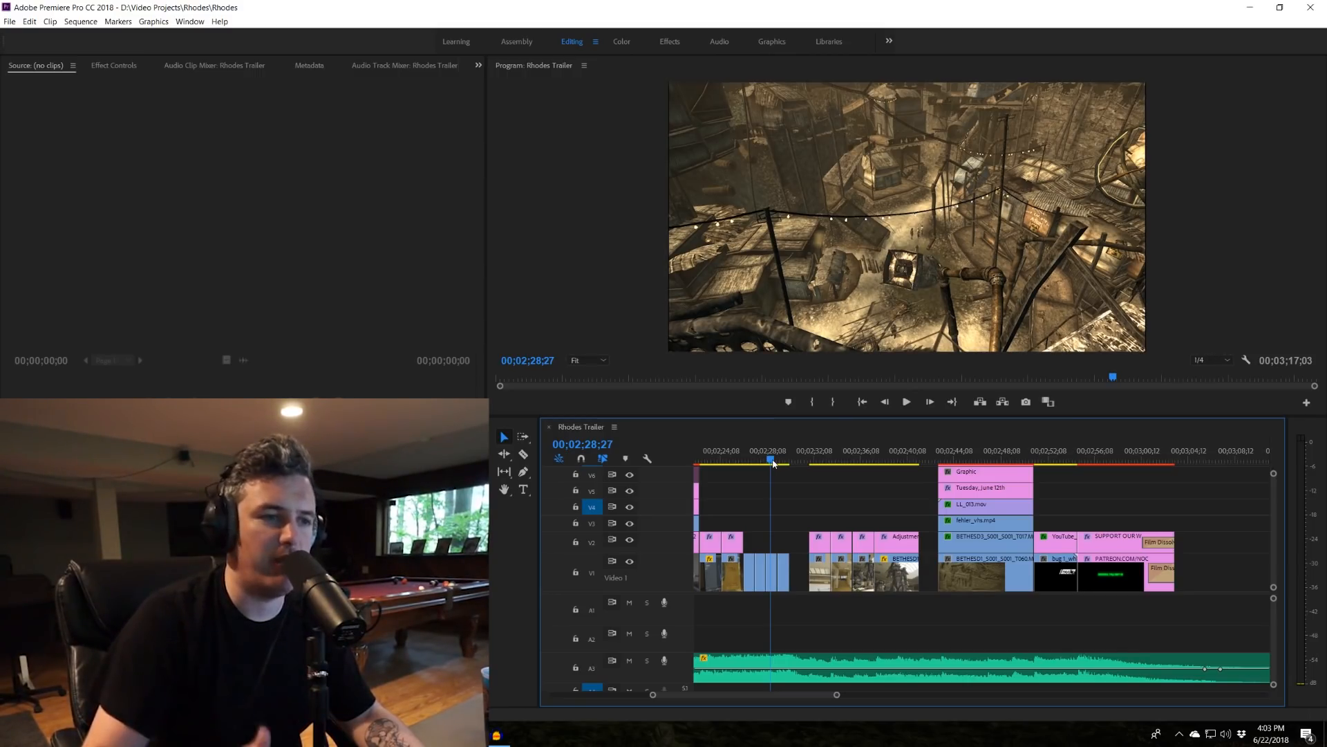
pyautogui.press('space')
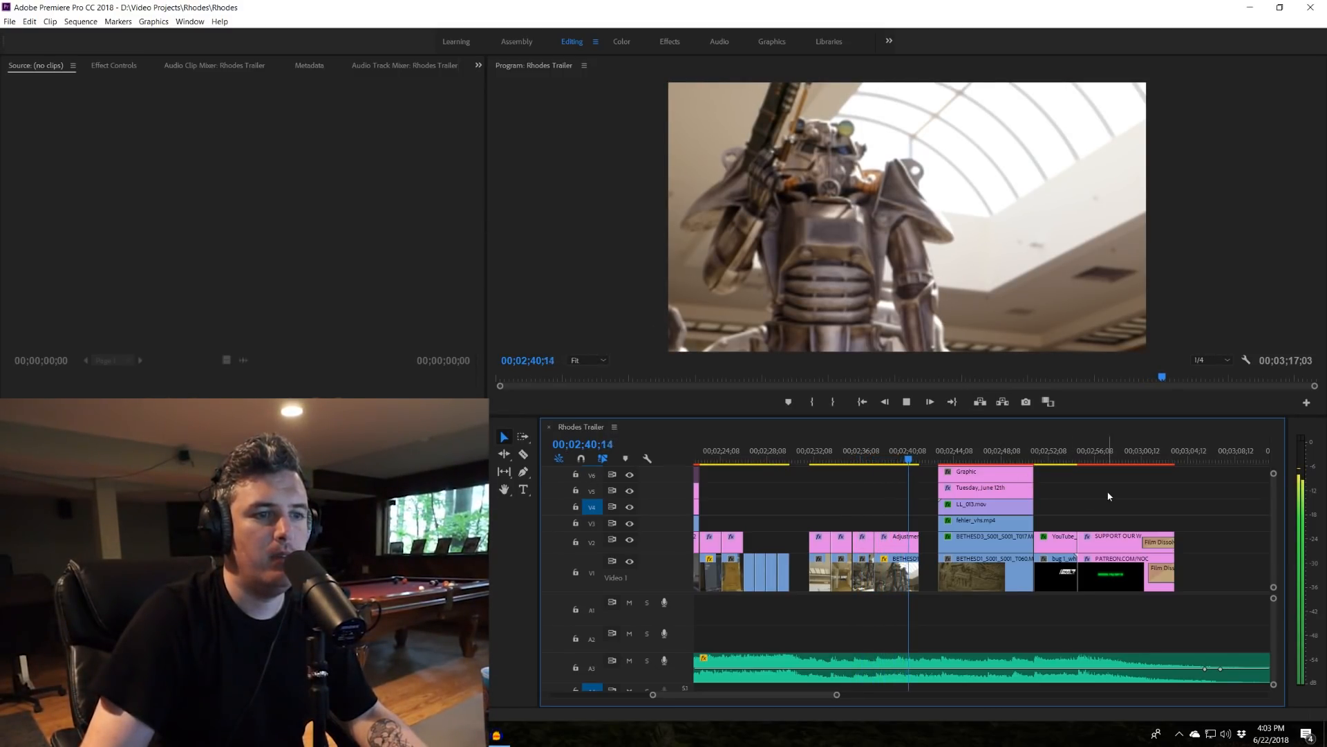
pyautogui.press('space')
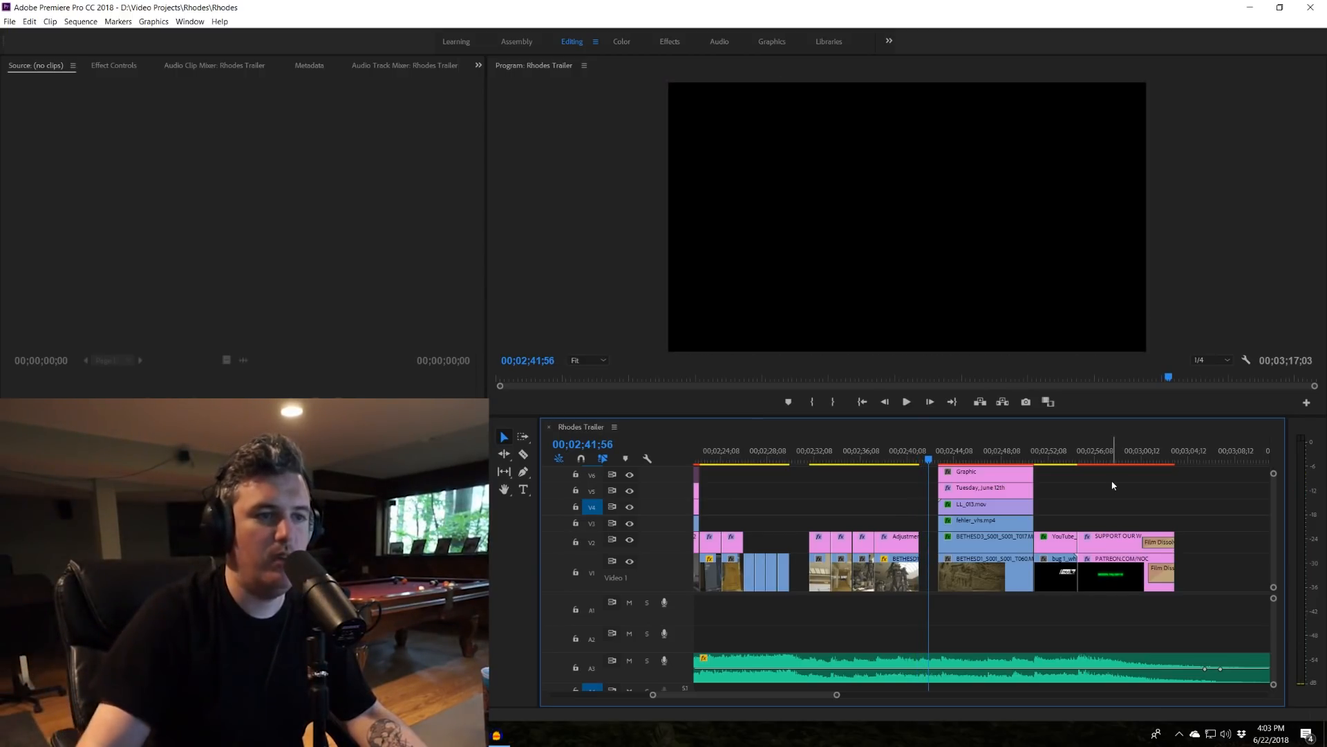
# Scrub back to the hallway artwork shot and step backward frame by frame to 00;02;35;09.
pyautogui.moveTo(860, 450); pyautogui.dragTo(854, 454)
pyautogui.press('Left')
pyautogui.press('Left')
pyautogui.press('Left')
pyautogui.press('Left')
pyautogui.press('Left')
pyautogui.press('Left')
pyautogui.press('Left')
pyautogui.press('Left')
pyautogui.press('Left')
pyautogui.press('Left')
pyautogui.press('Left')
pyautogui.press('Left')
pyautogui.press('Left')
pyautogui.press('Left')
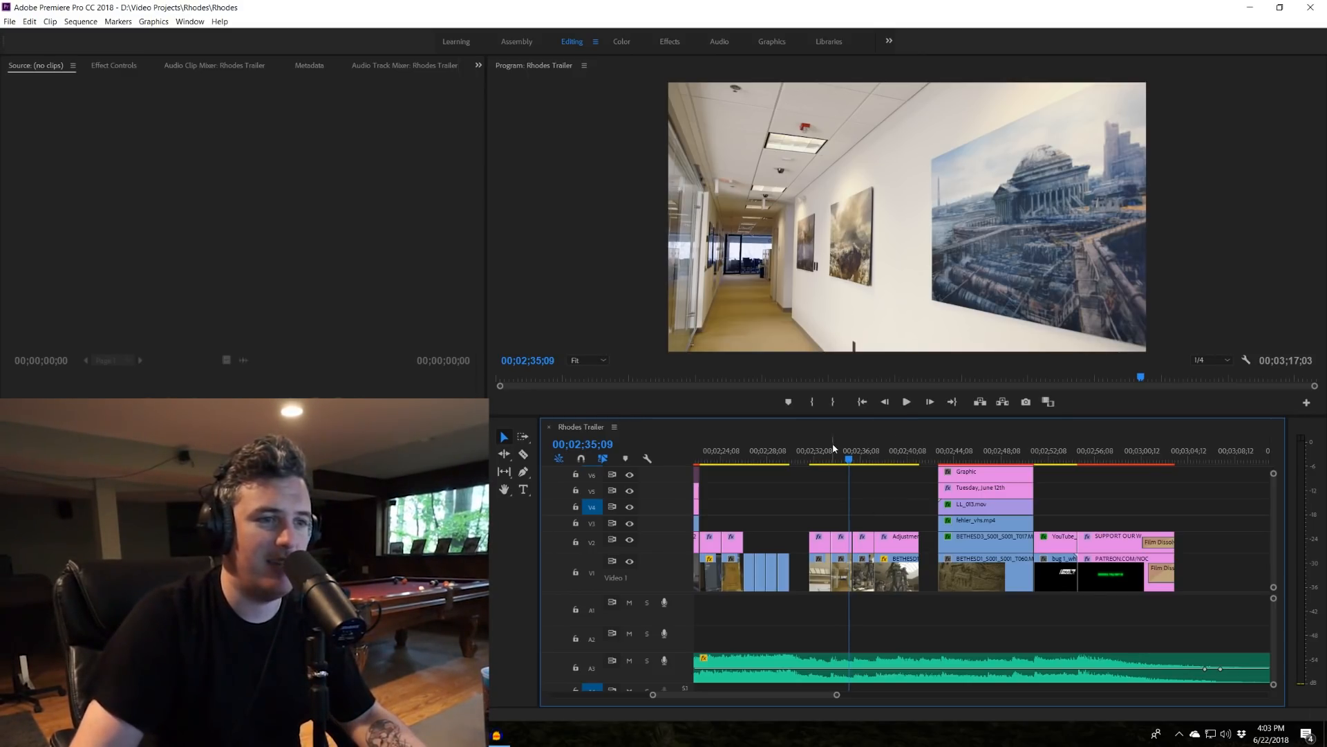
# Reset the scale and position of the power armor close-up clip at 00;02;38;39 to 100 and 960, 540.
pyautogui.click(856, 450)
pyautogui.click(891, 450)
pyautogui.click(898, 571)
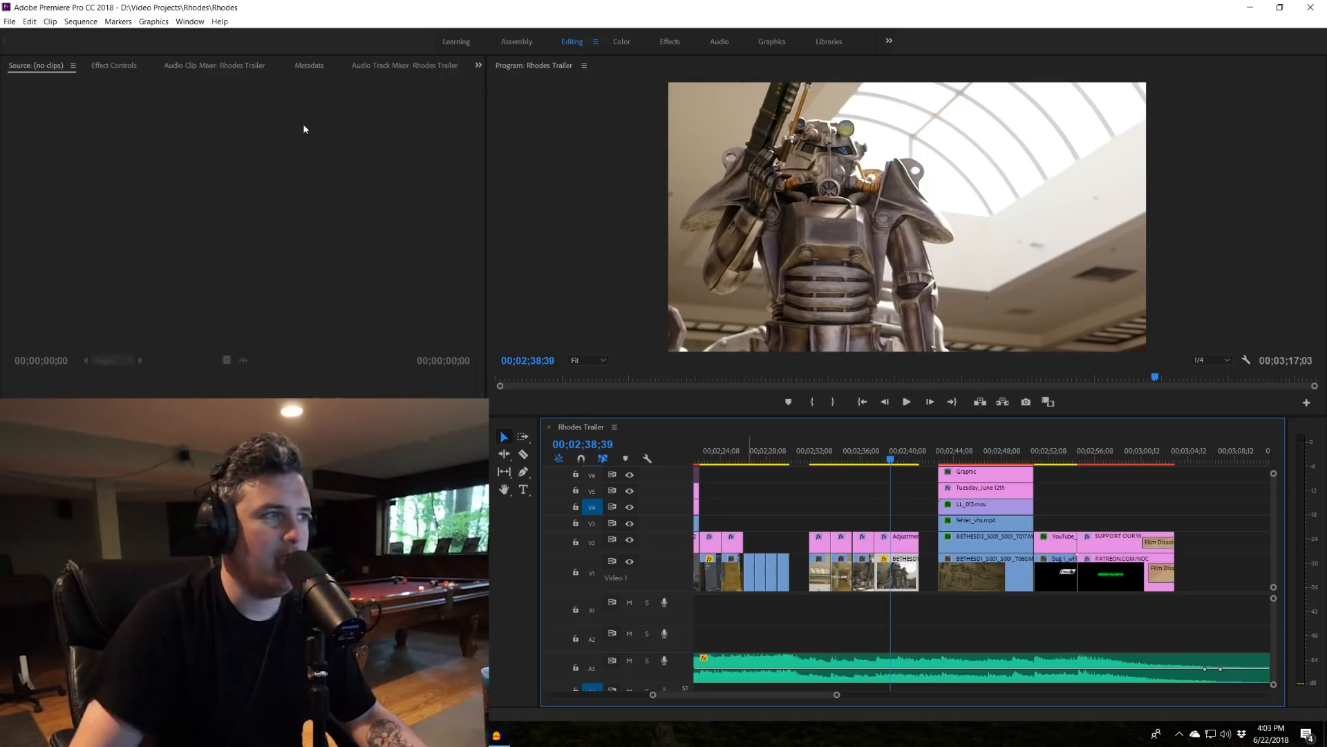
pyautogui.click(110, 65)
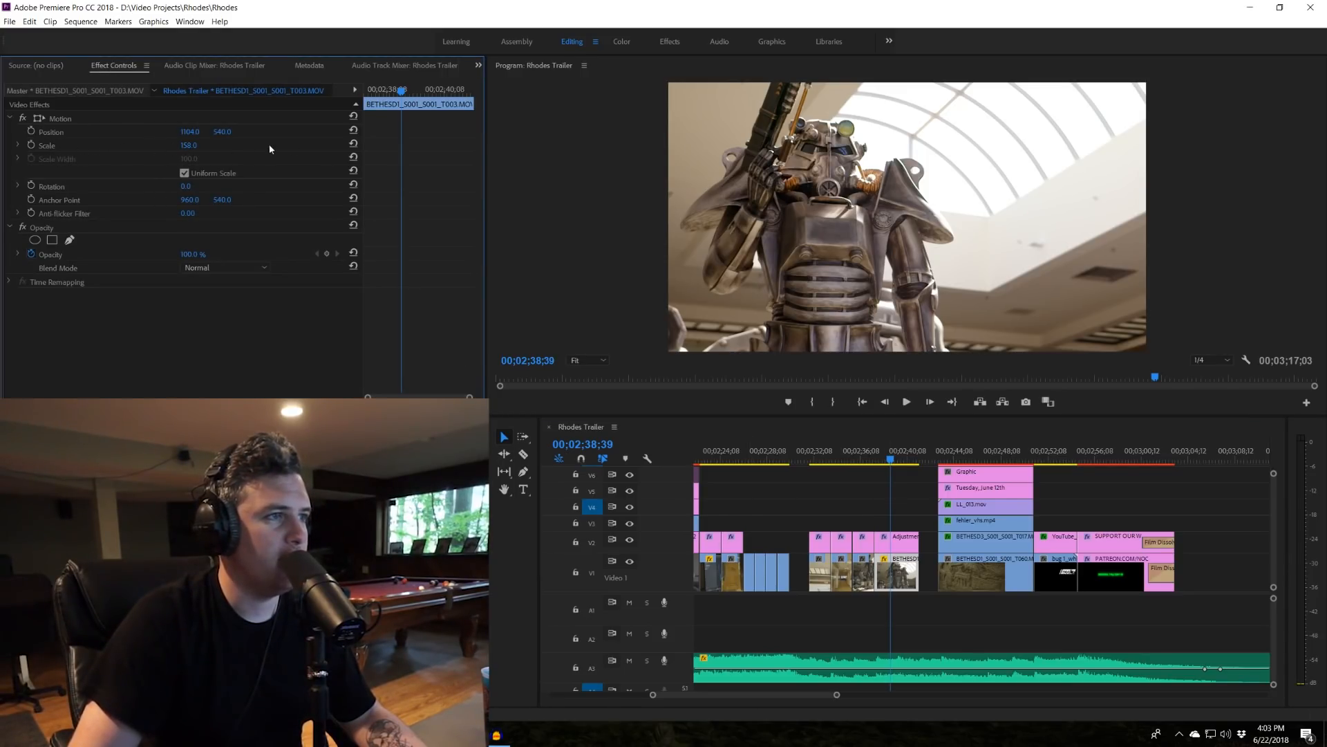
pyautogui.click(354, 144)
pyautogui.click(353, 130)
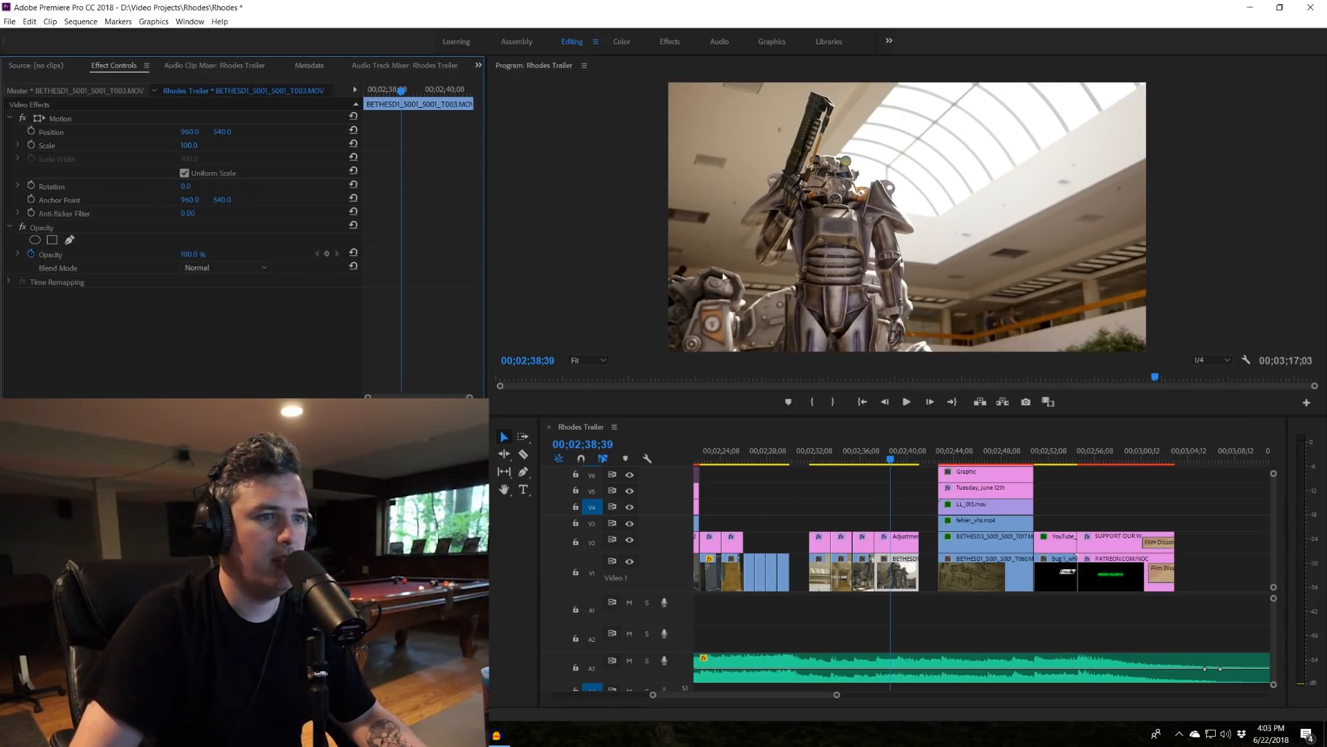
# Compare the close-up with the preceding Fallout 3 statue shot, undoing and redoing its scale and position reset.
pyautogui.click(860, 454)
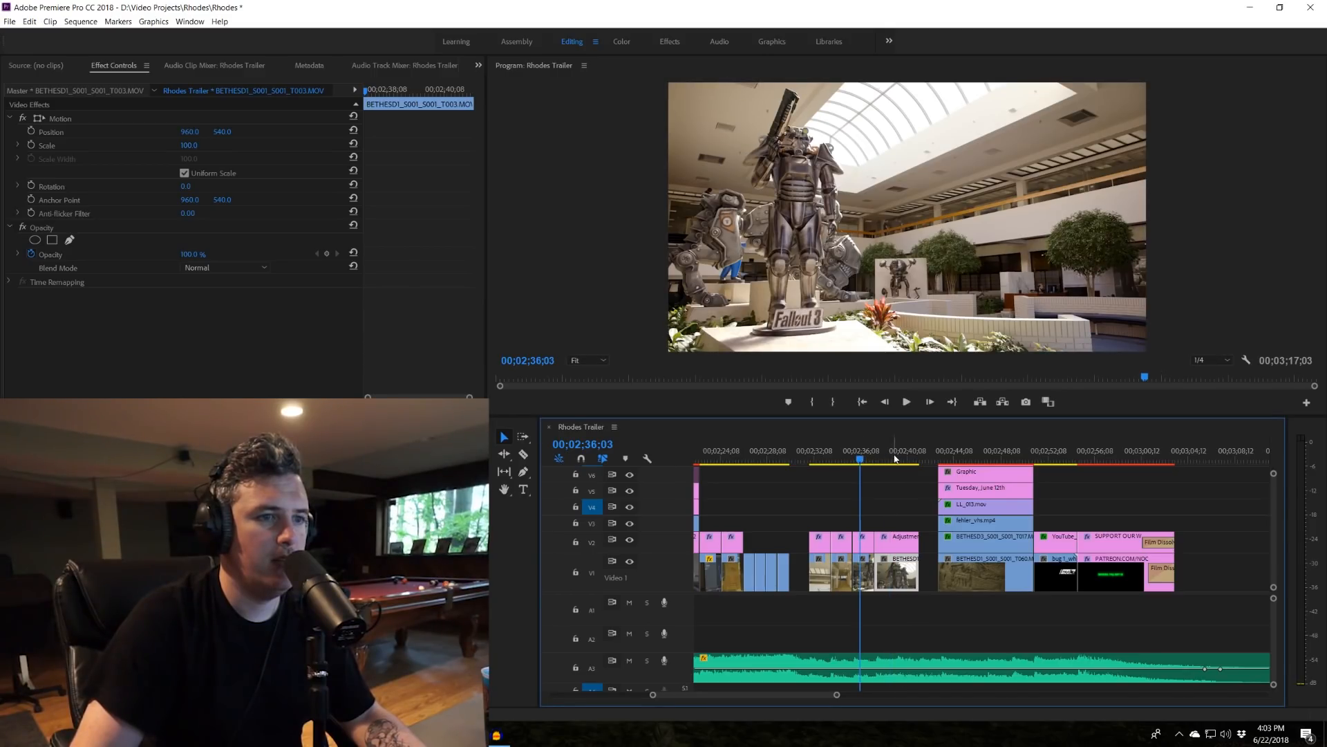
pyautogui.click(894, 458)
pyautogui.hotkey('ctrl', 'z')
pyautogui.hotkey('ctrl', 'z')
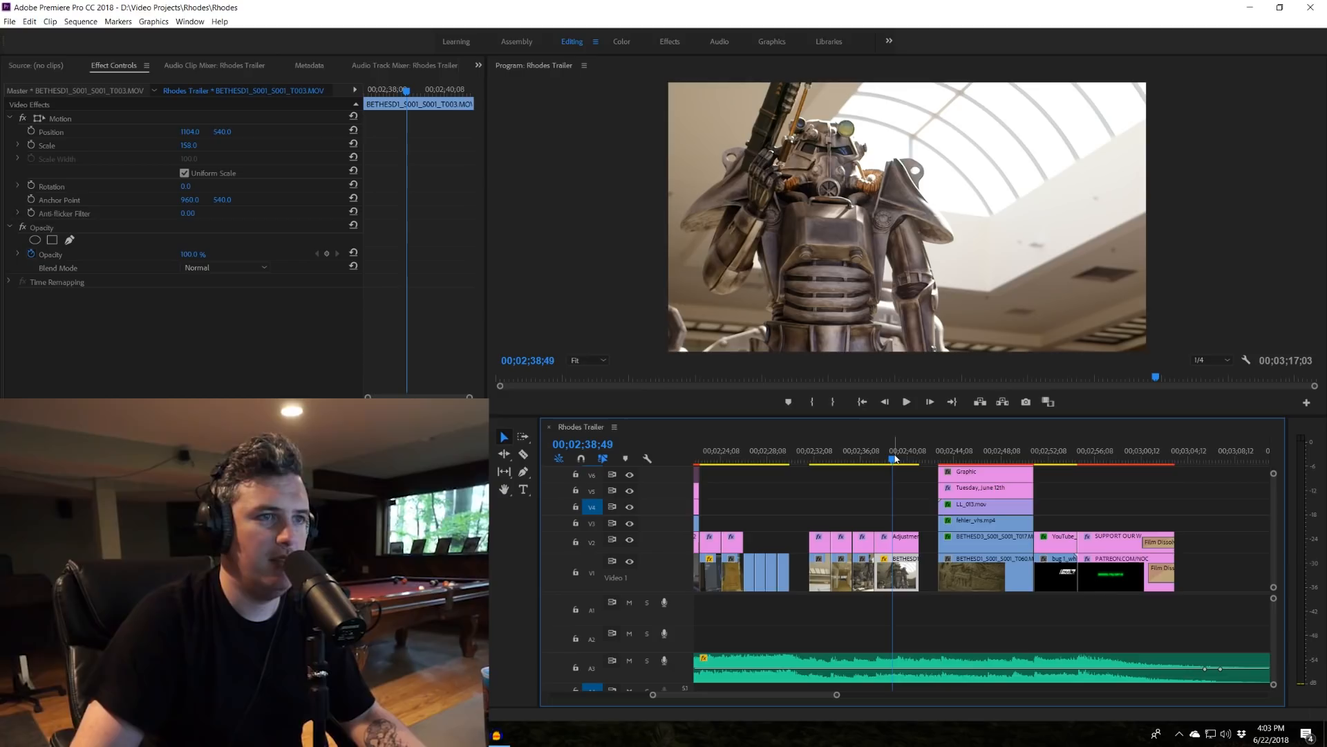
pyautogui.hotkey('ctrl', 'shift', 'z')
pyautogui.hotkey('ctrl', 'shift', 'z')
# Play from the hallway shot across the cut between the two power armor shots to 00;02;38;18.
pyautogui.moveTo(870, 457); pyautogui.dragTo(847, 460)
pyautogui.press('space')
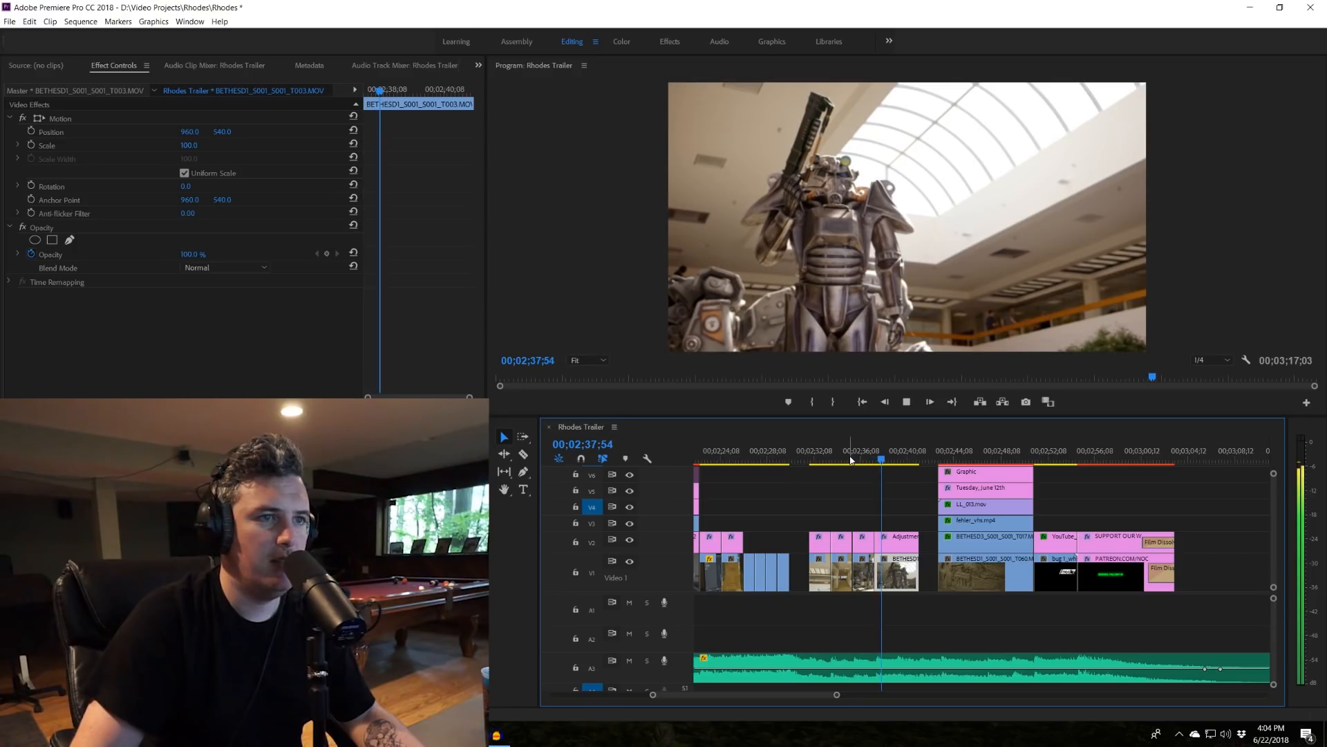
pyautogui.press('space')
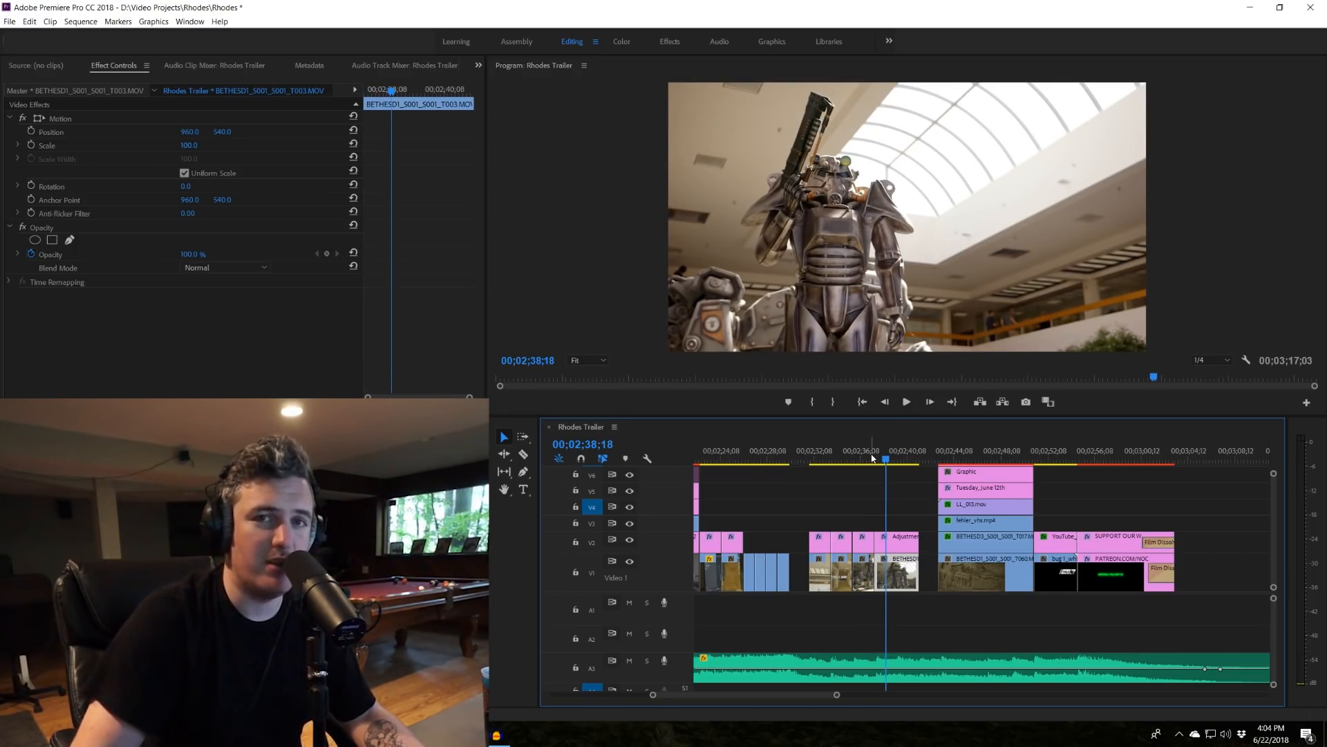
# Compare the wide Fallout 3 statue shot with the unscaled power armor close-up at 00;02;38;16.
pyautogui.click(870, 456)
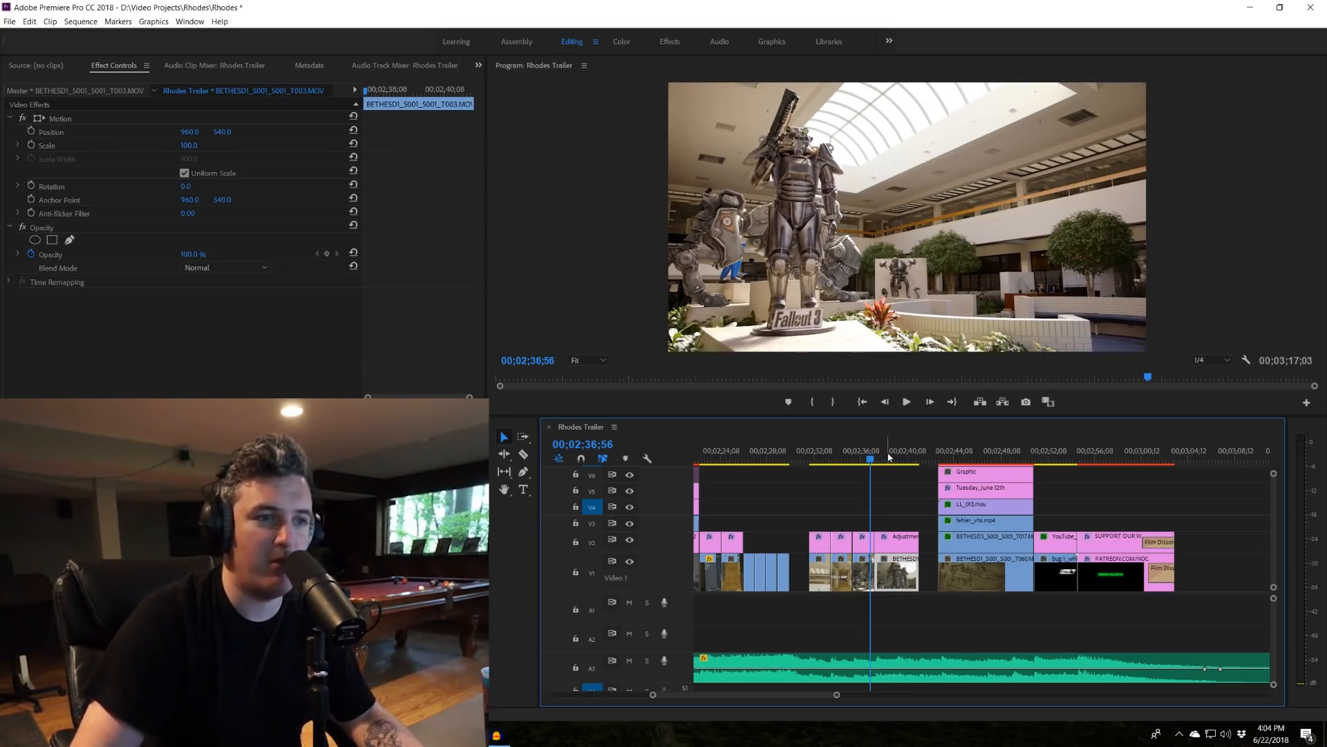
pyautogui.click(886, 456)
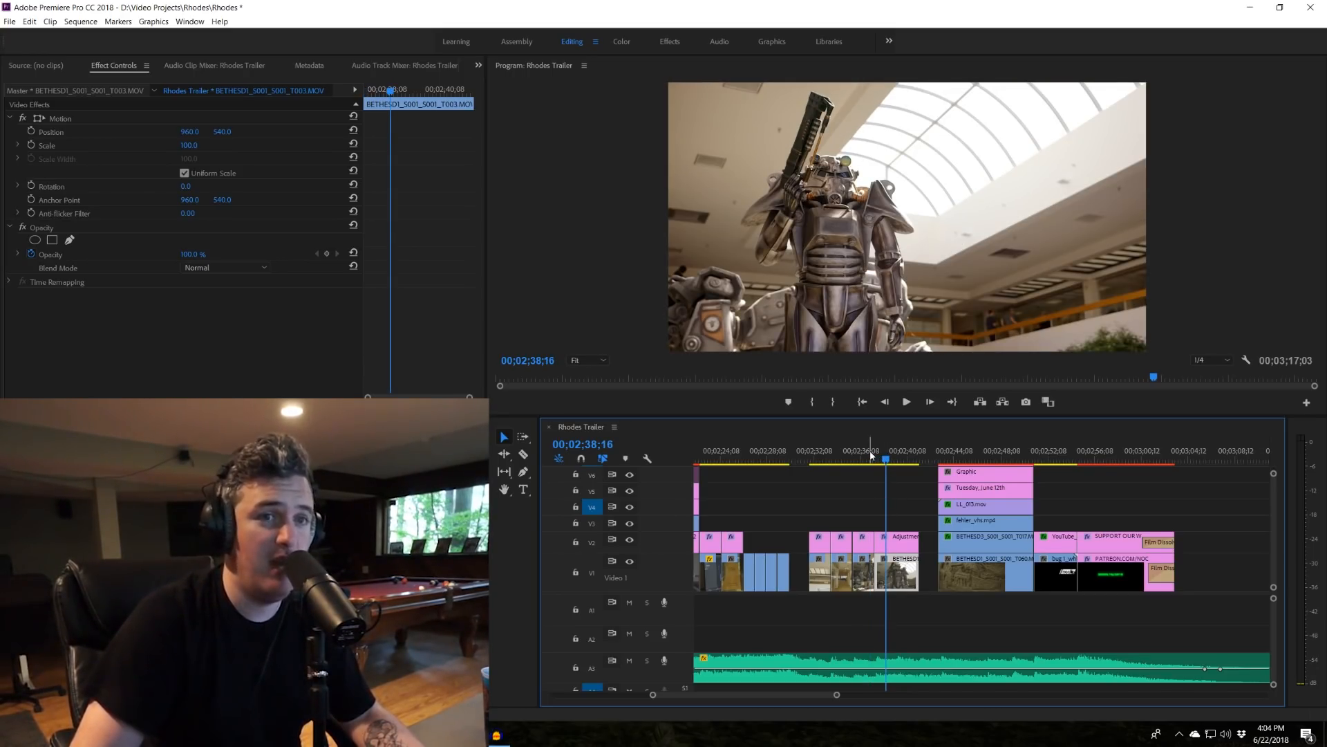
pyautogui.click(870, 457)
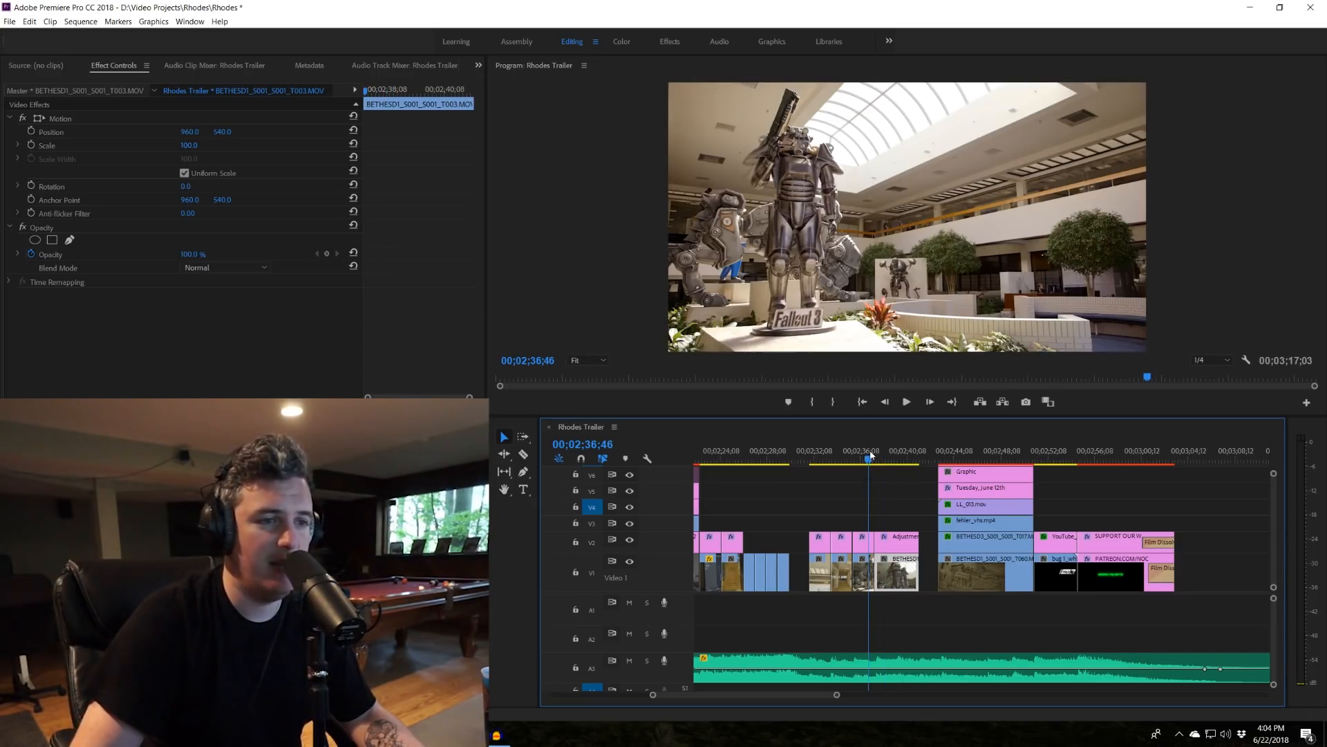
# Play across the cut from the statue shot to the close-up and undo the close-up's scale and position reset.
pyautogui.click(851, 456)
pyautogui.press('space')
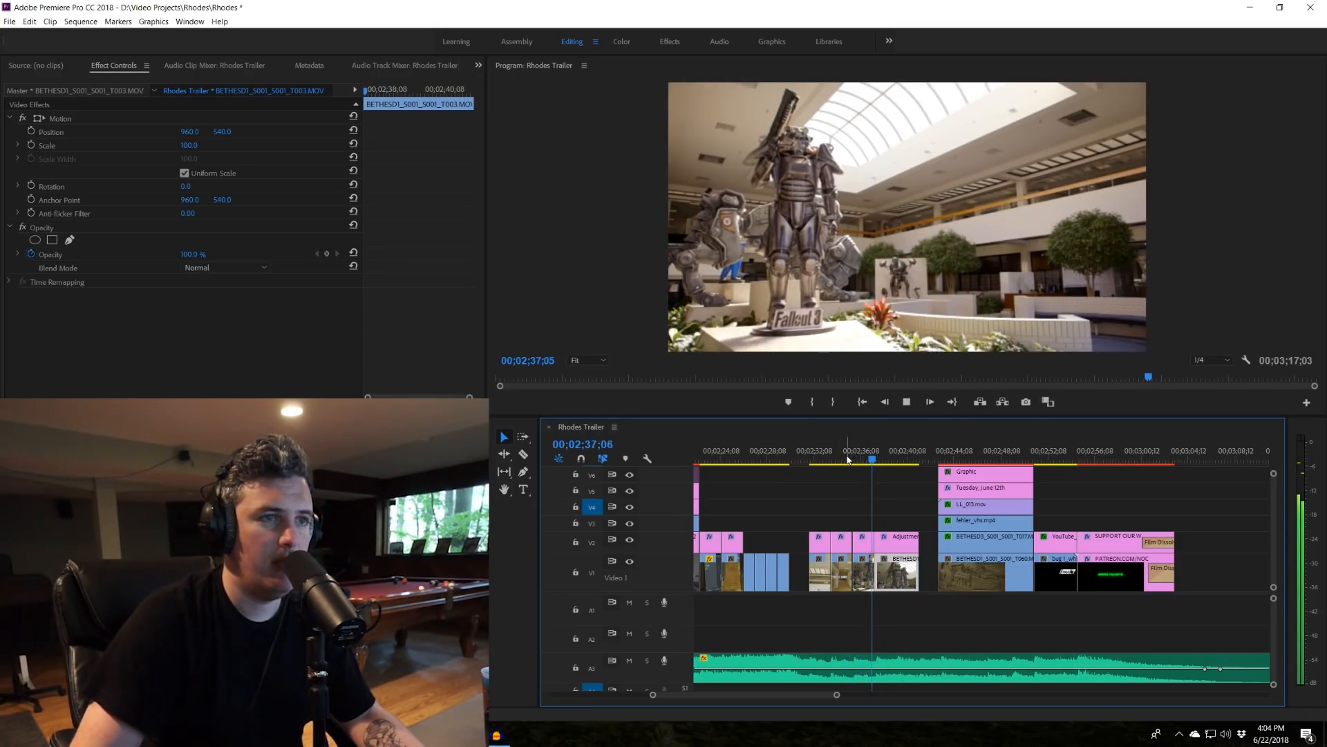
pyautogui.press('space')
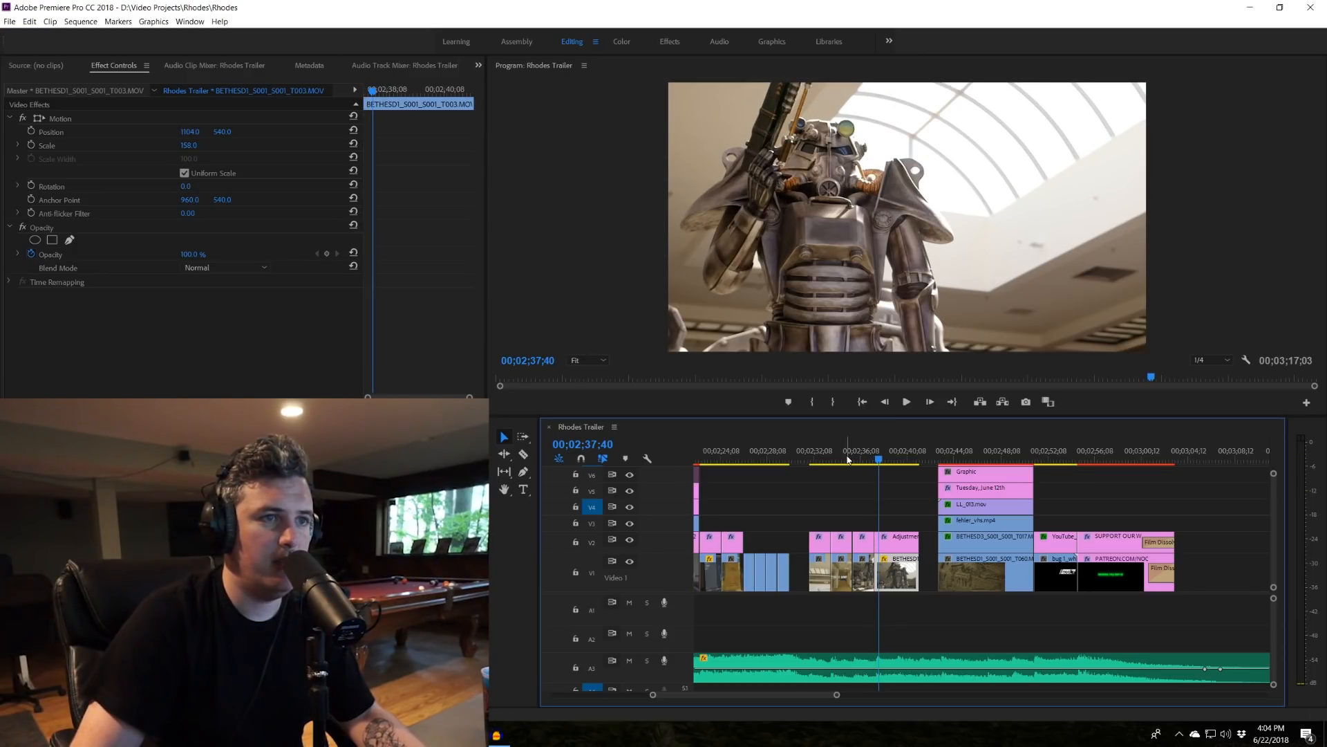
# Play from the hallway artwork shot at 00;02;34;50 through the reframed power armor close-up to 00;02;40;17.
pyautogui.click(848, 459)
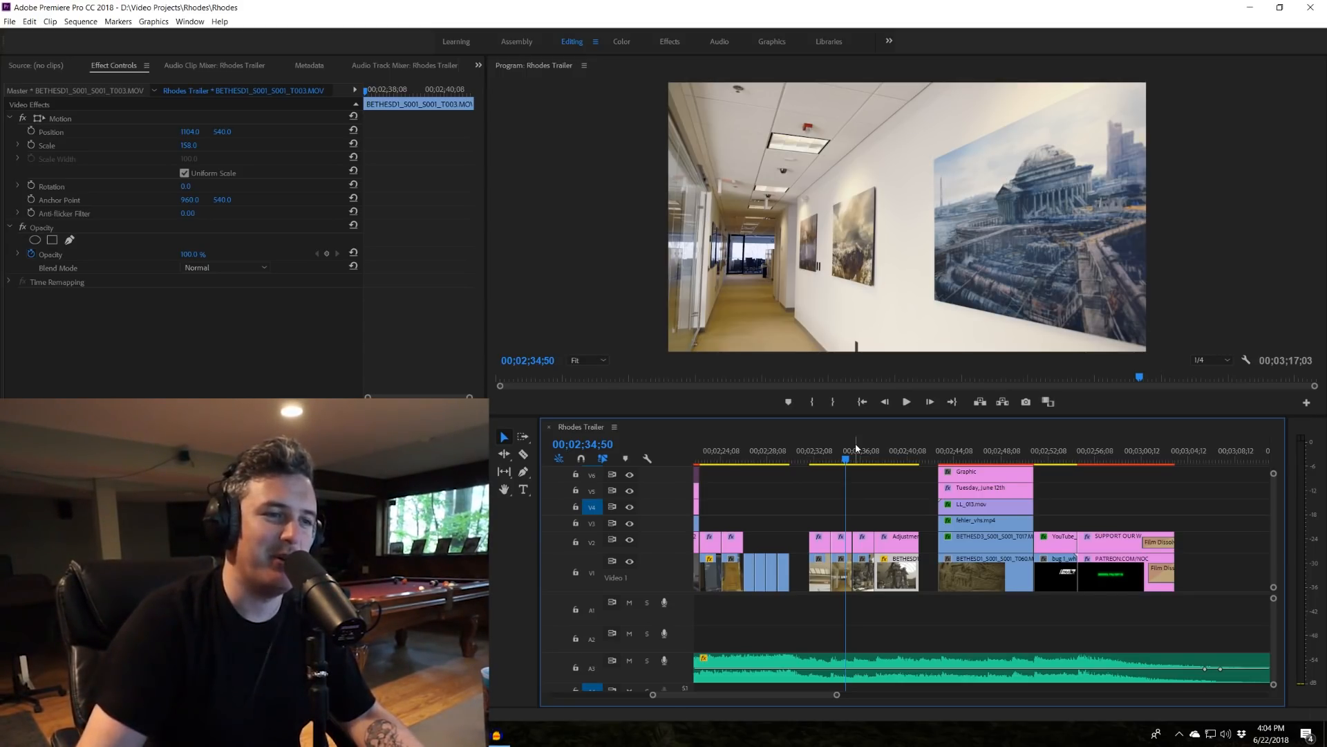
pyautogui.click(869, 505)
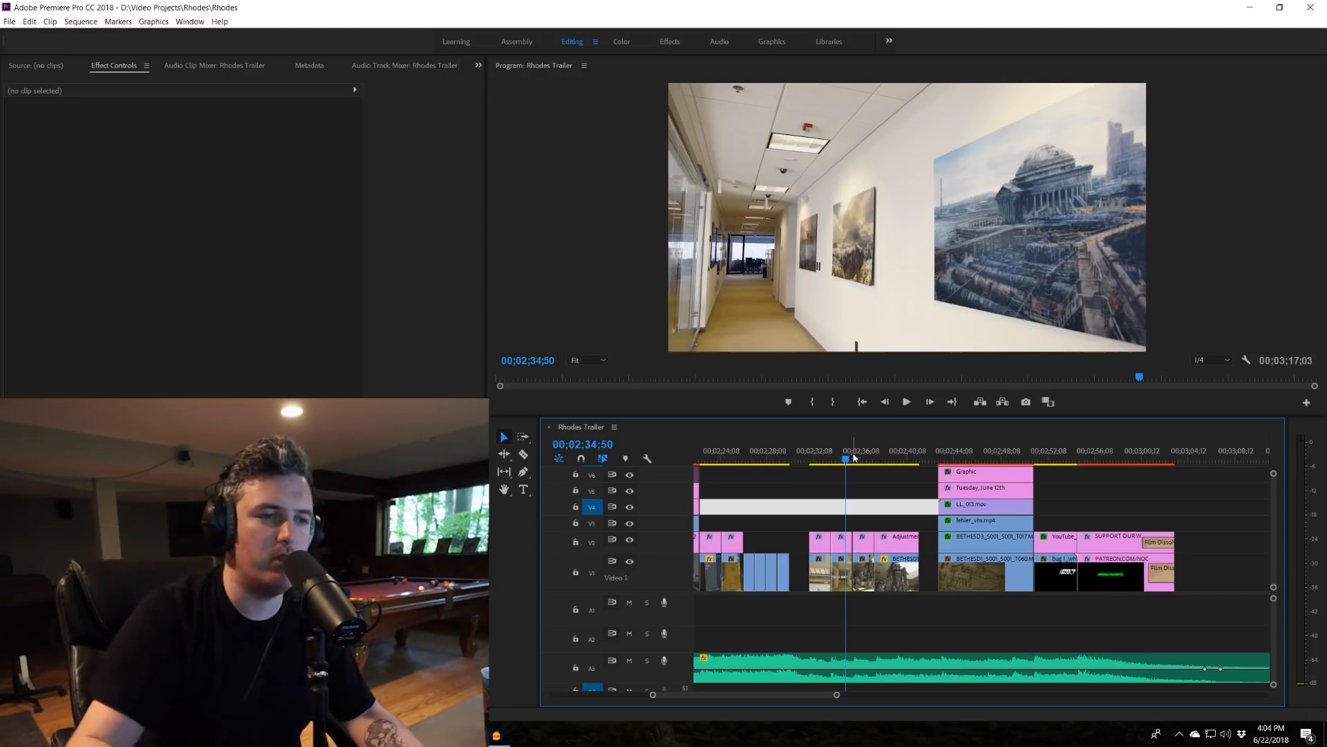
pyautogui.press('space')
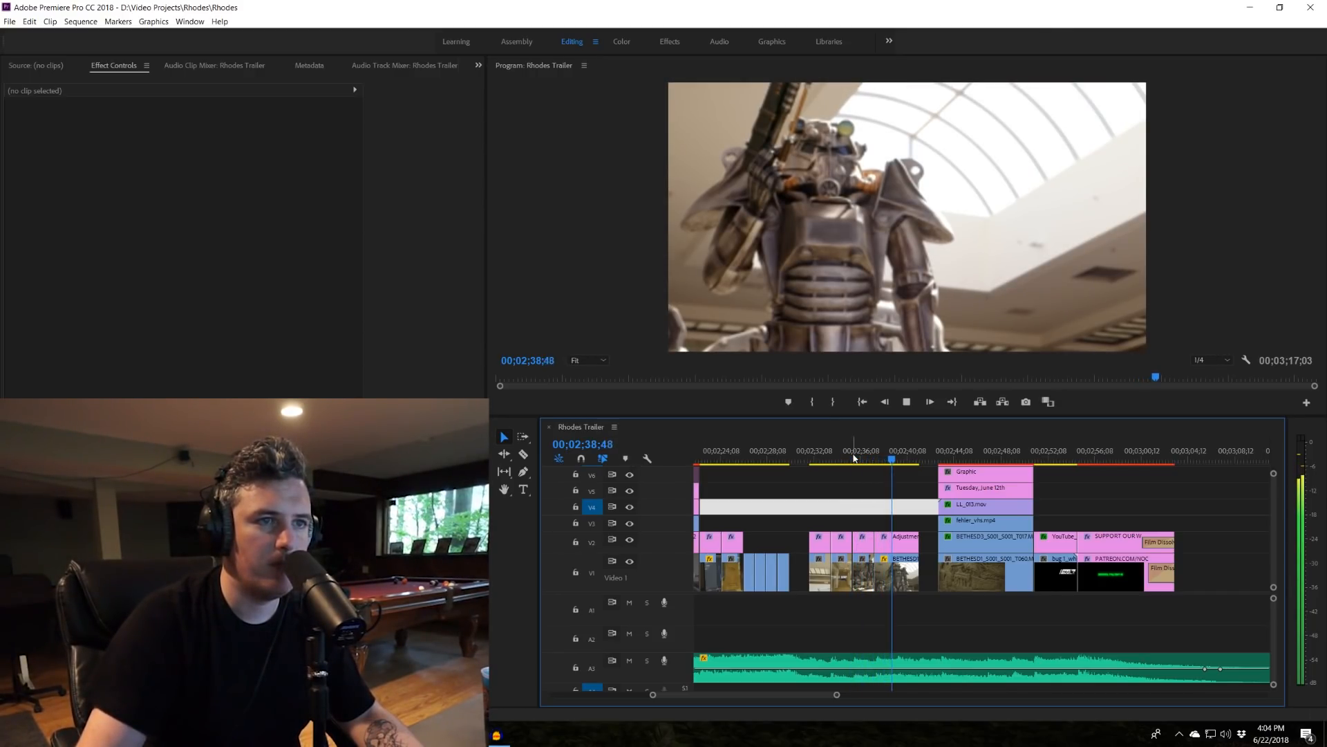
pyautogui.press('space')
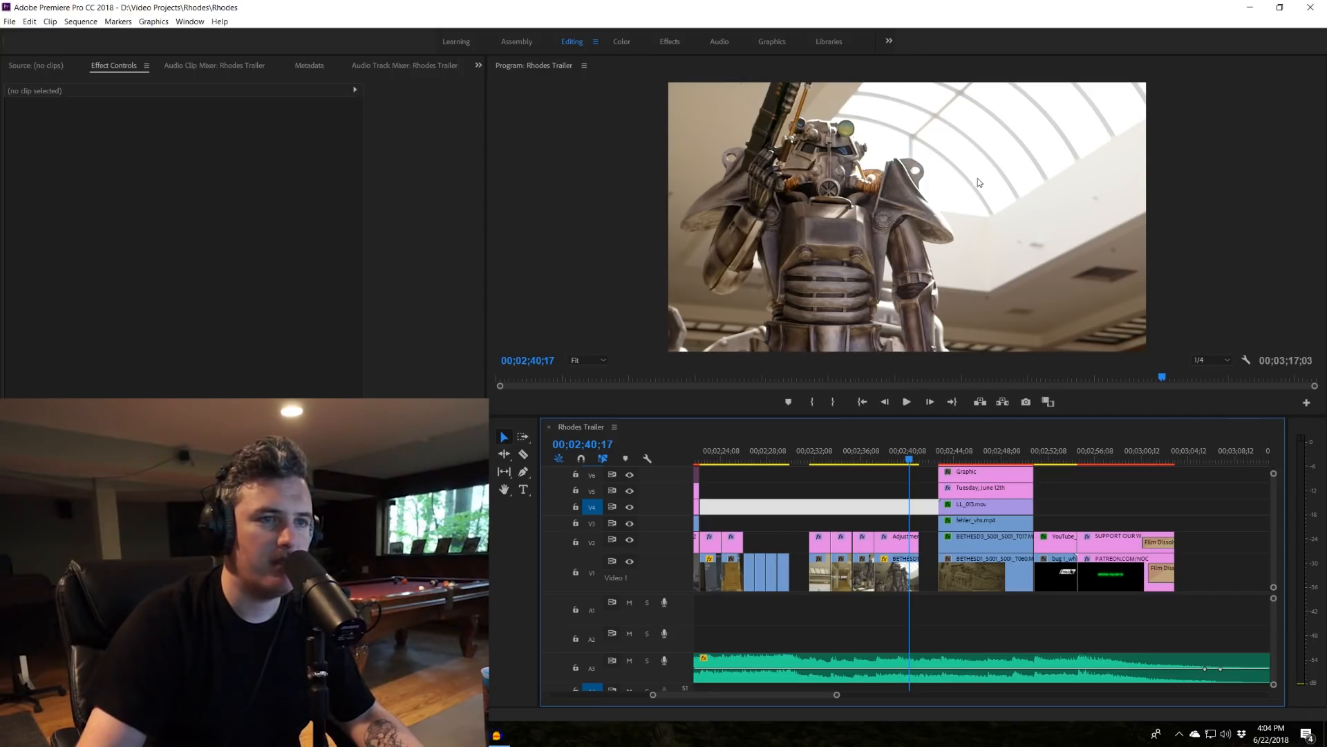
pyautogui.click(1211, 360)
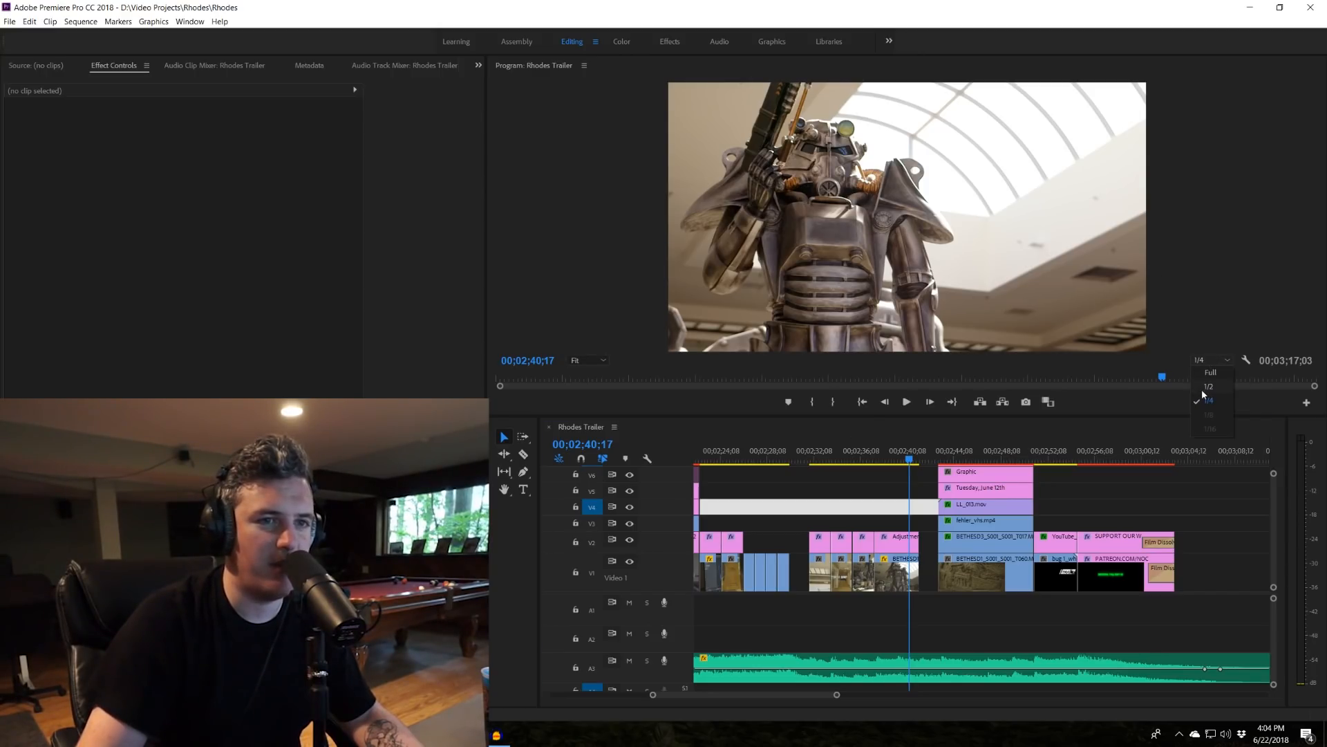
pyautogui.click(1218, 331)
pyautogui.click(1148, 504)
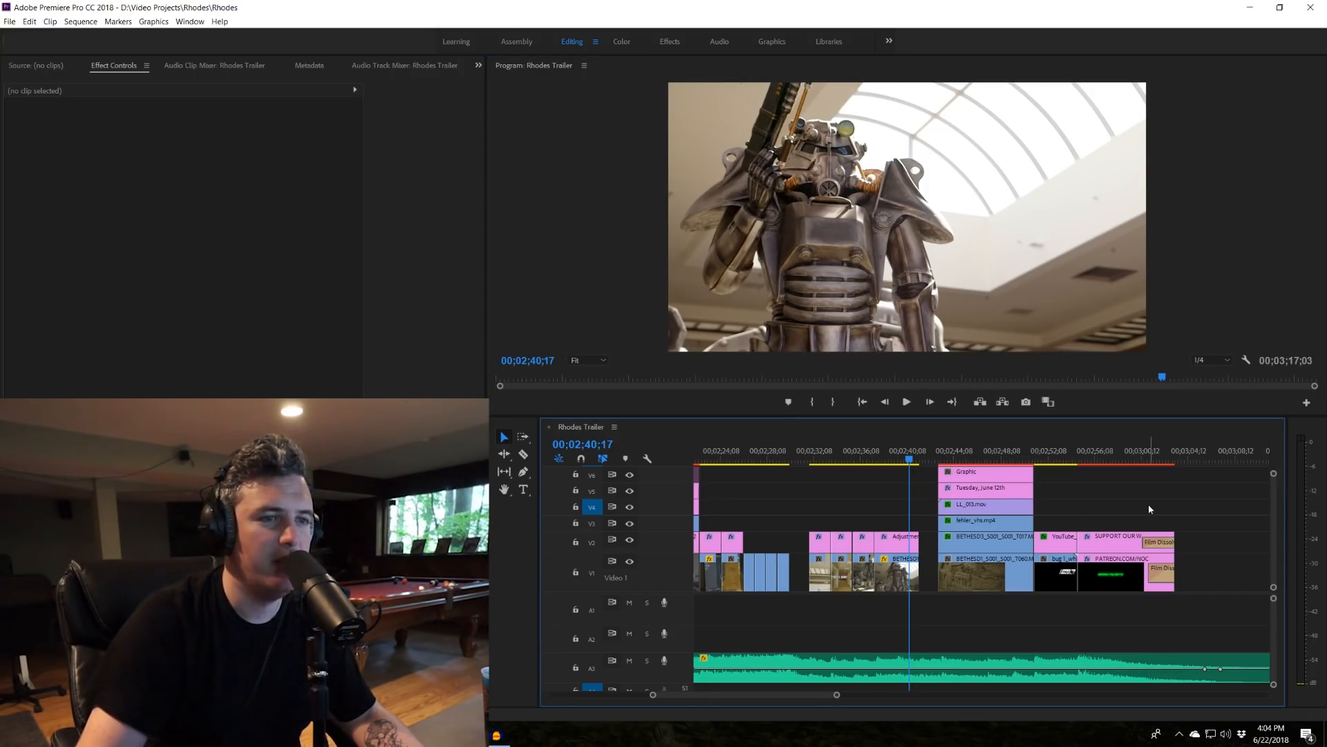
# Play into the split-screen release date card and scrub through it between 00;02;42;55 and 00;02;50;50.
pyautogui.press('space')
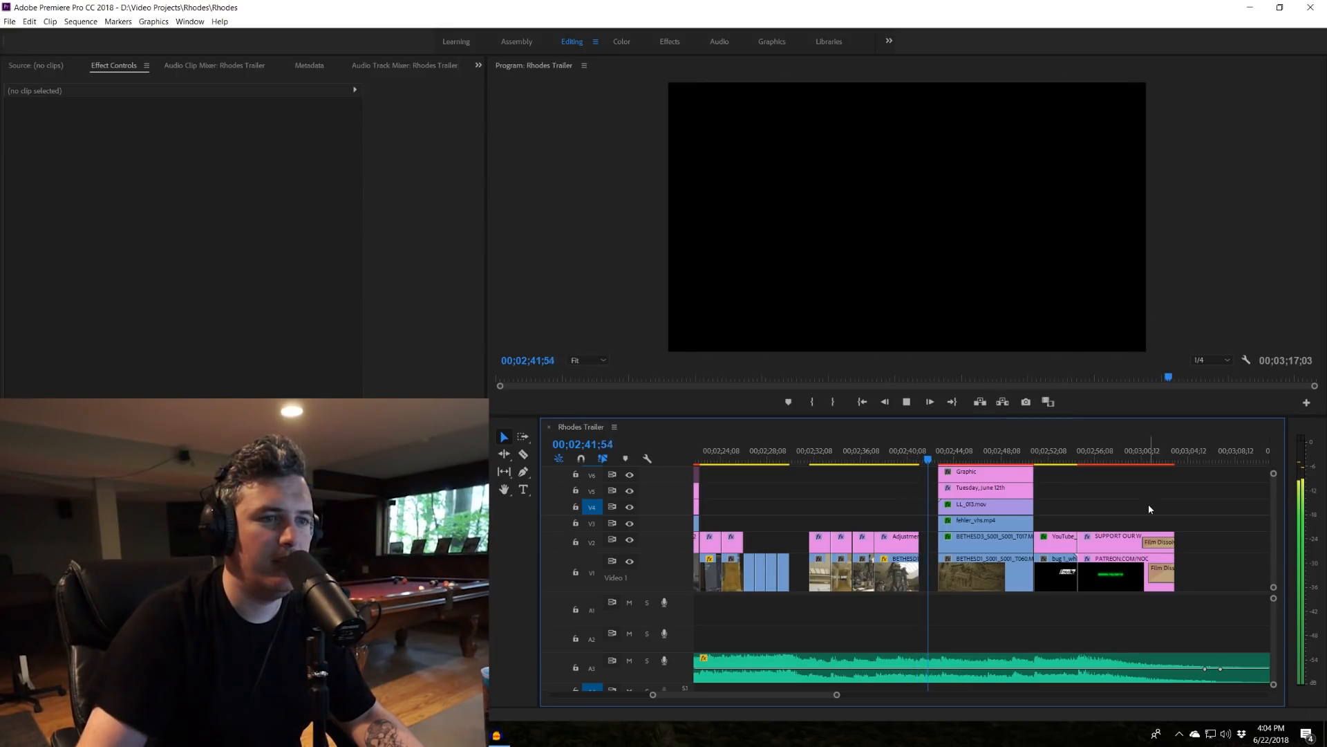
pyautogui.press('space')
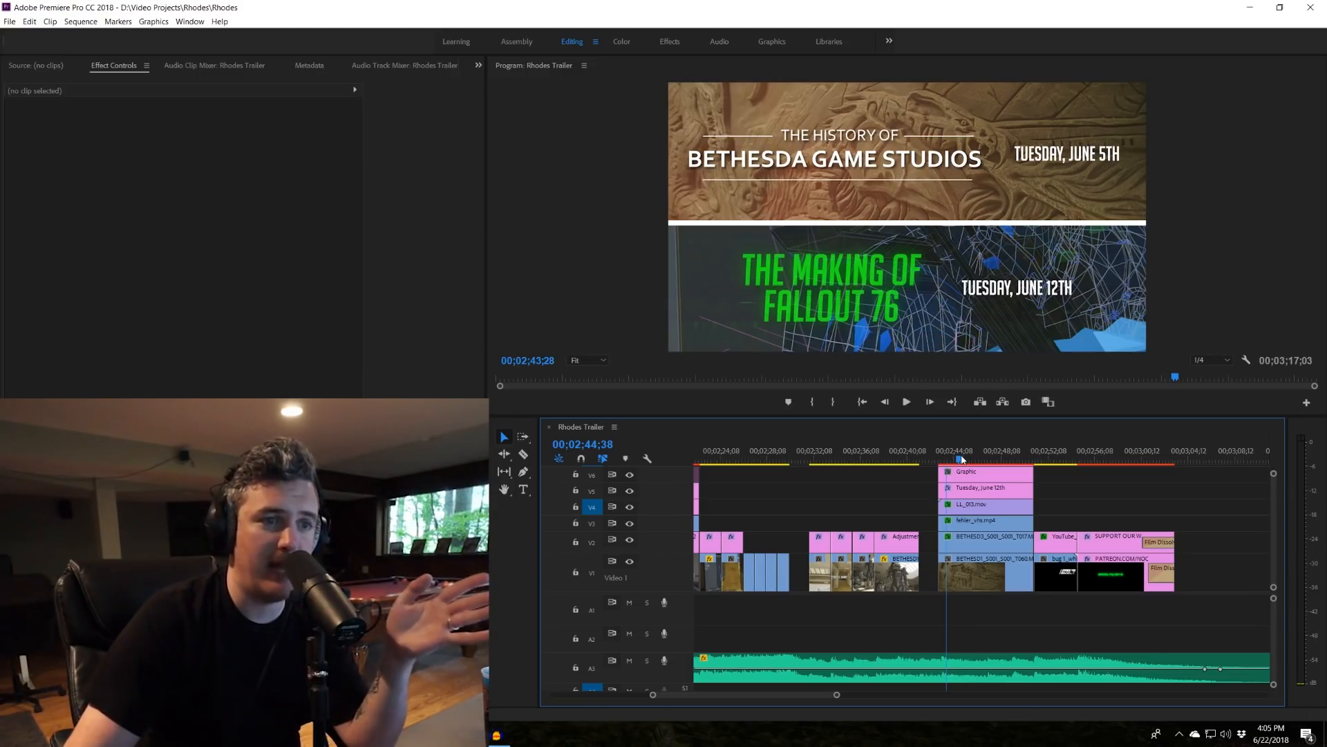
pyautogui.click(962, 458)
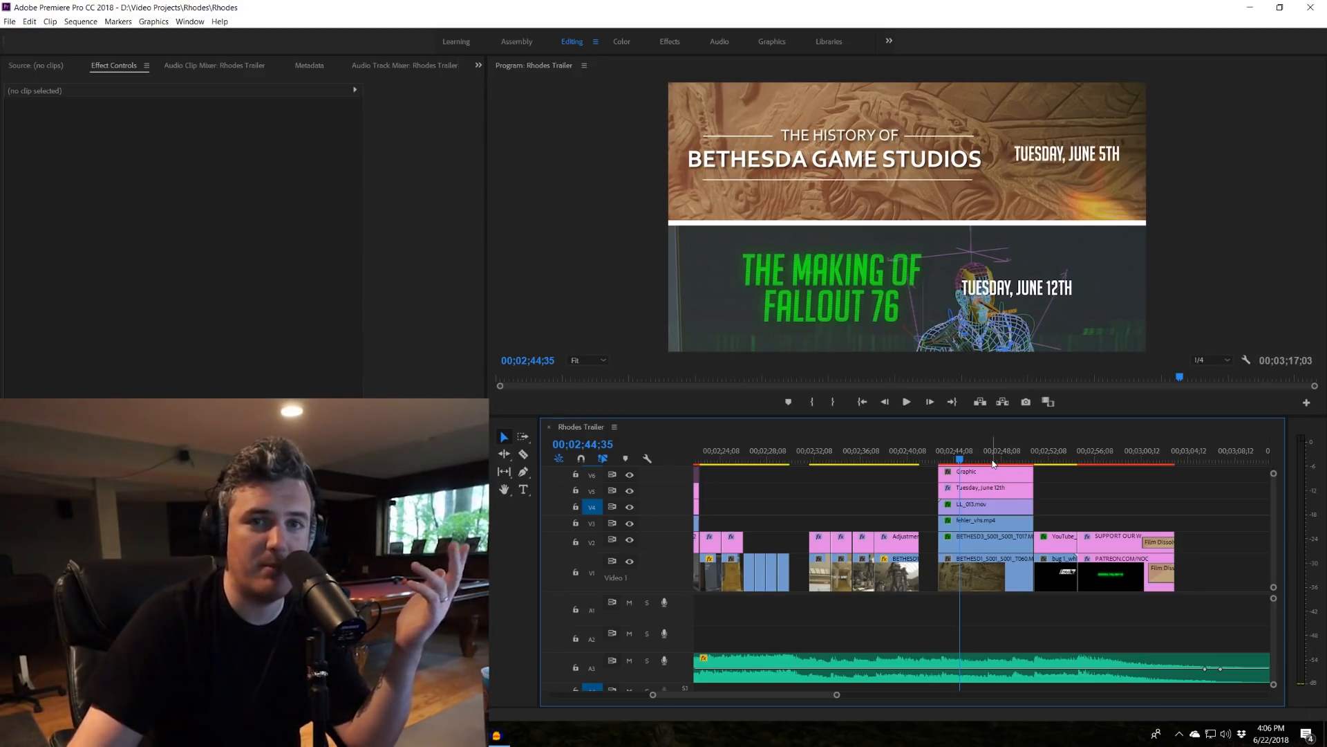
pyautogui.click(947, 458)
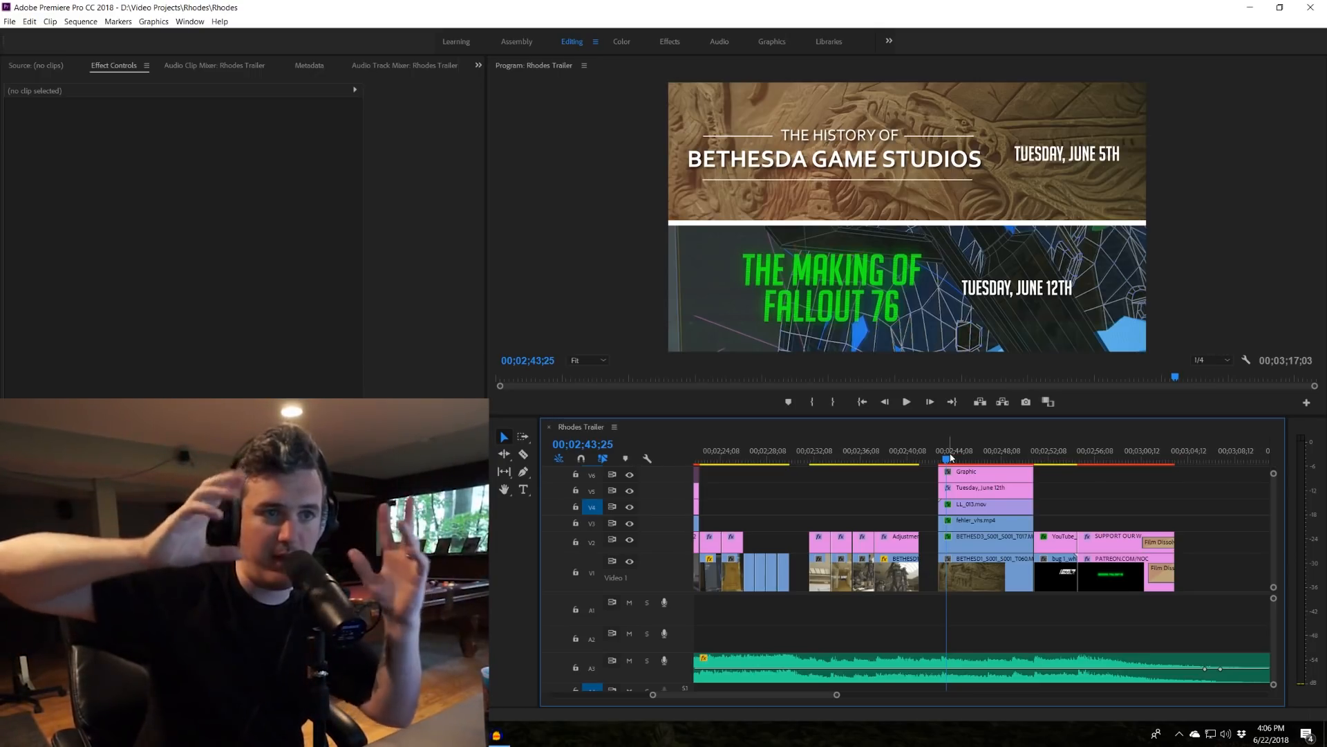
pyautogui.moveTo(951, 456); pyautogui.dragTo(1035, 467)
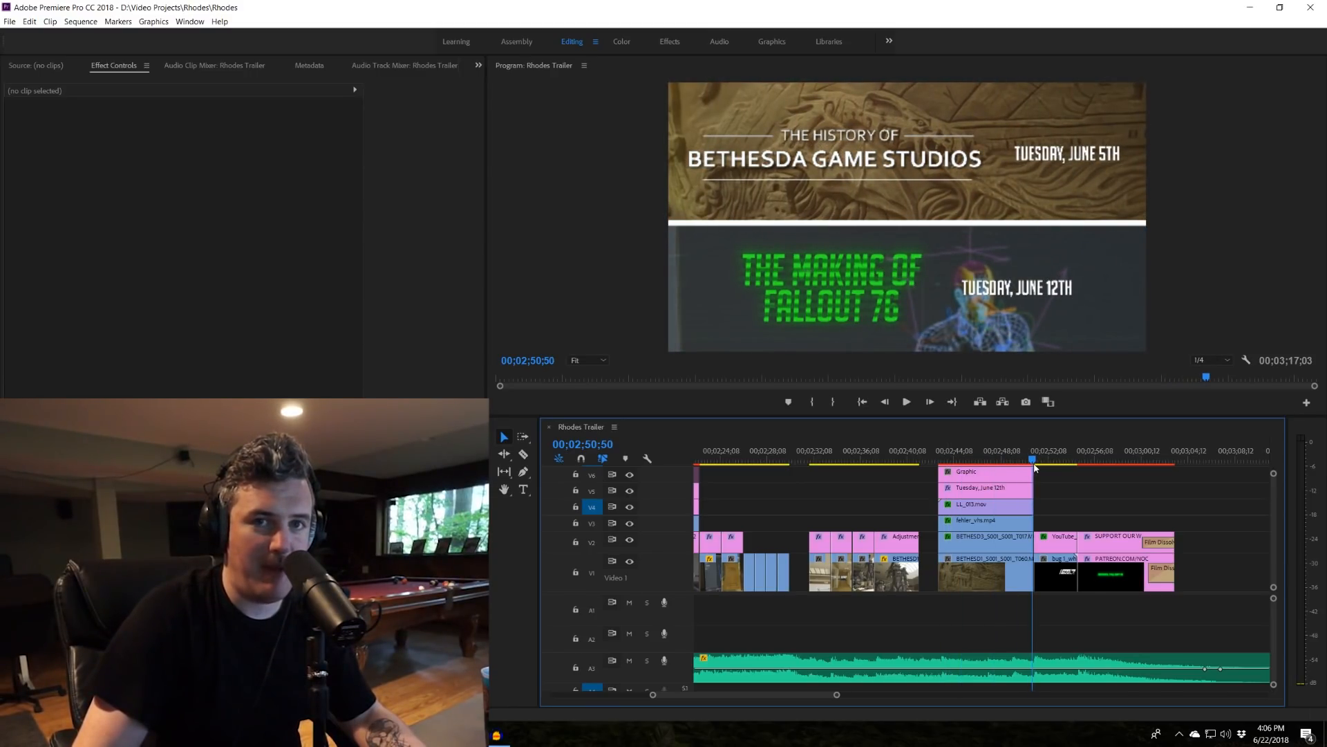
pyautogui.click(941, 458)
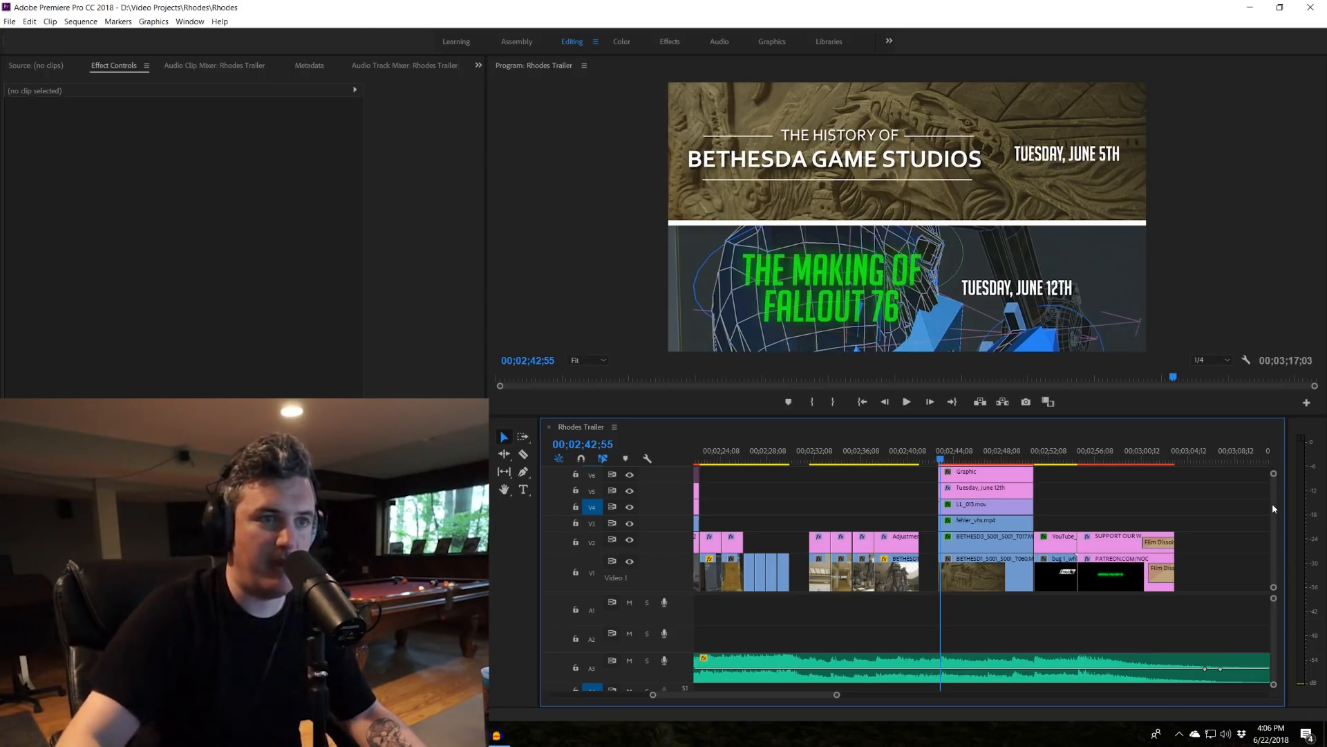
pyautogui.click(994, 456)
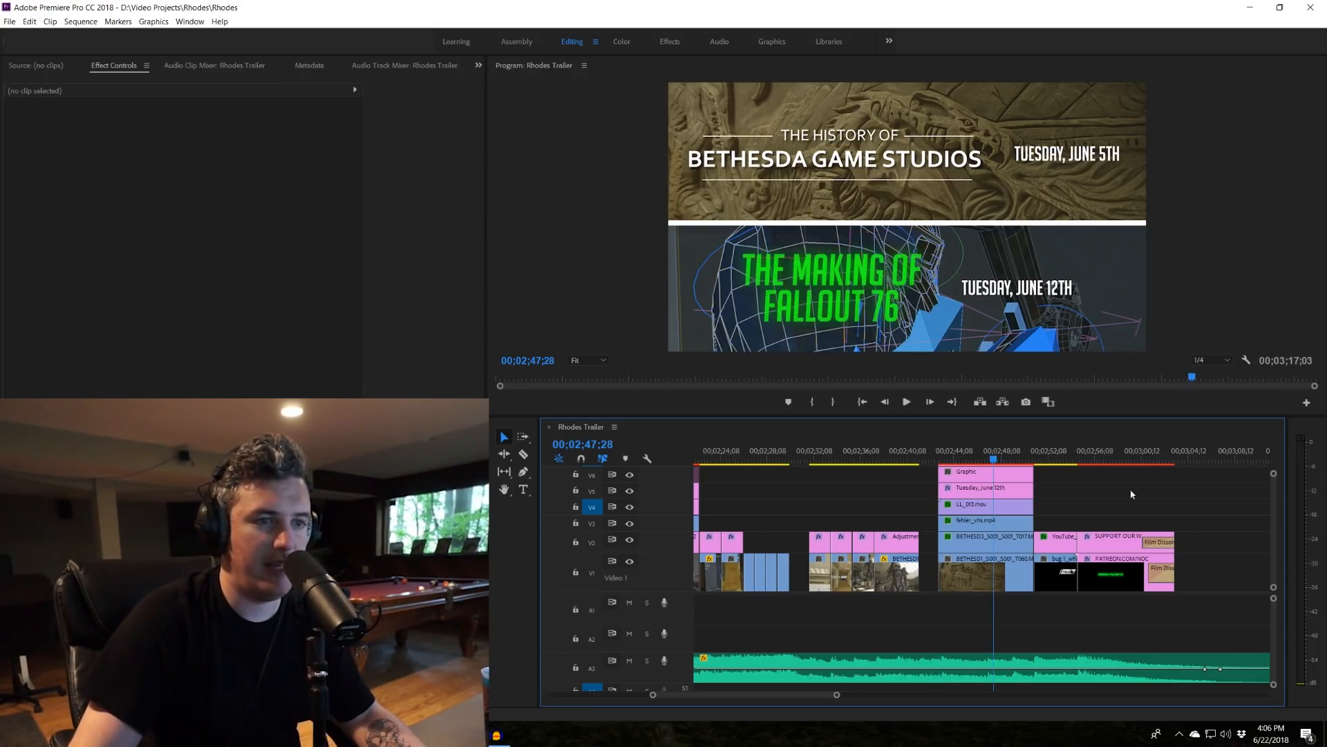
# Toggle the visibility of tracks V7, V8 and V5 off and on to examine the release card's titles and dates.
pyautogui.scroll(2, 1276, 500)
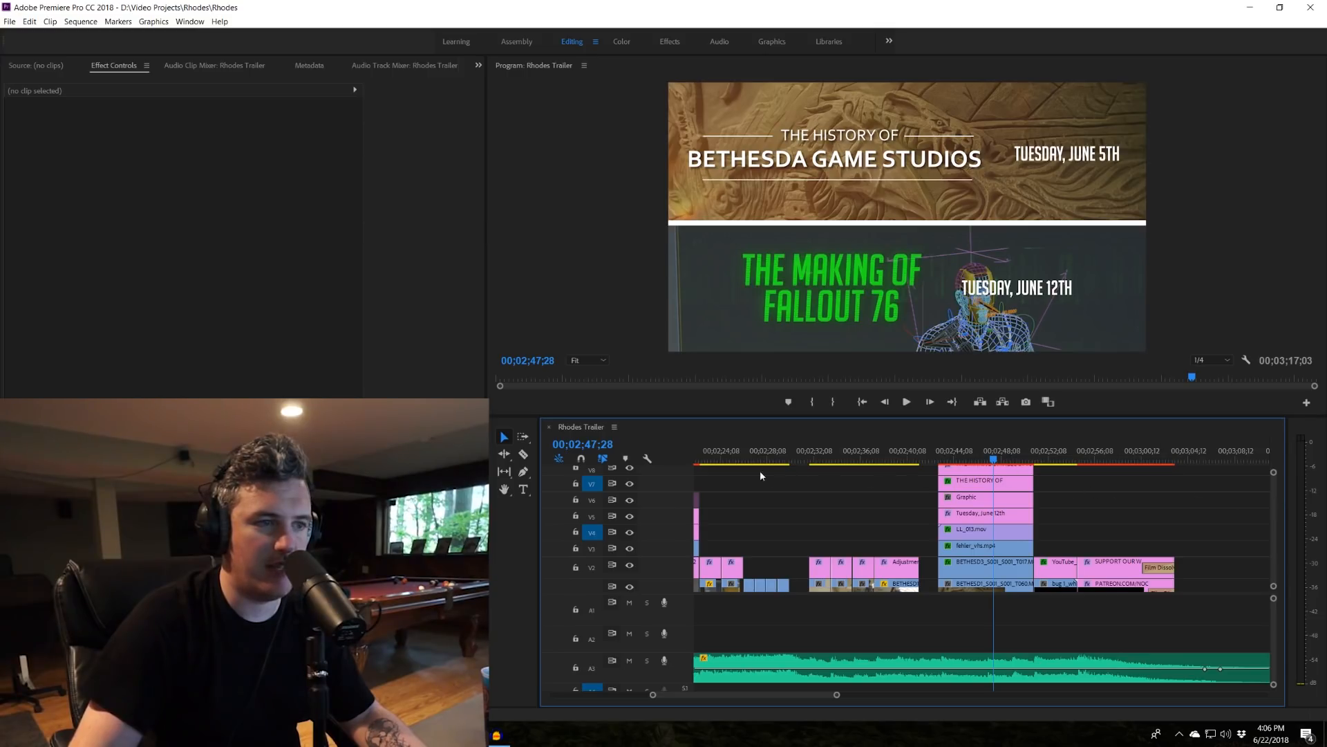
pyautogui.click(630, 484)
pyautogui.click(630, 484)
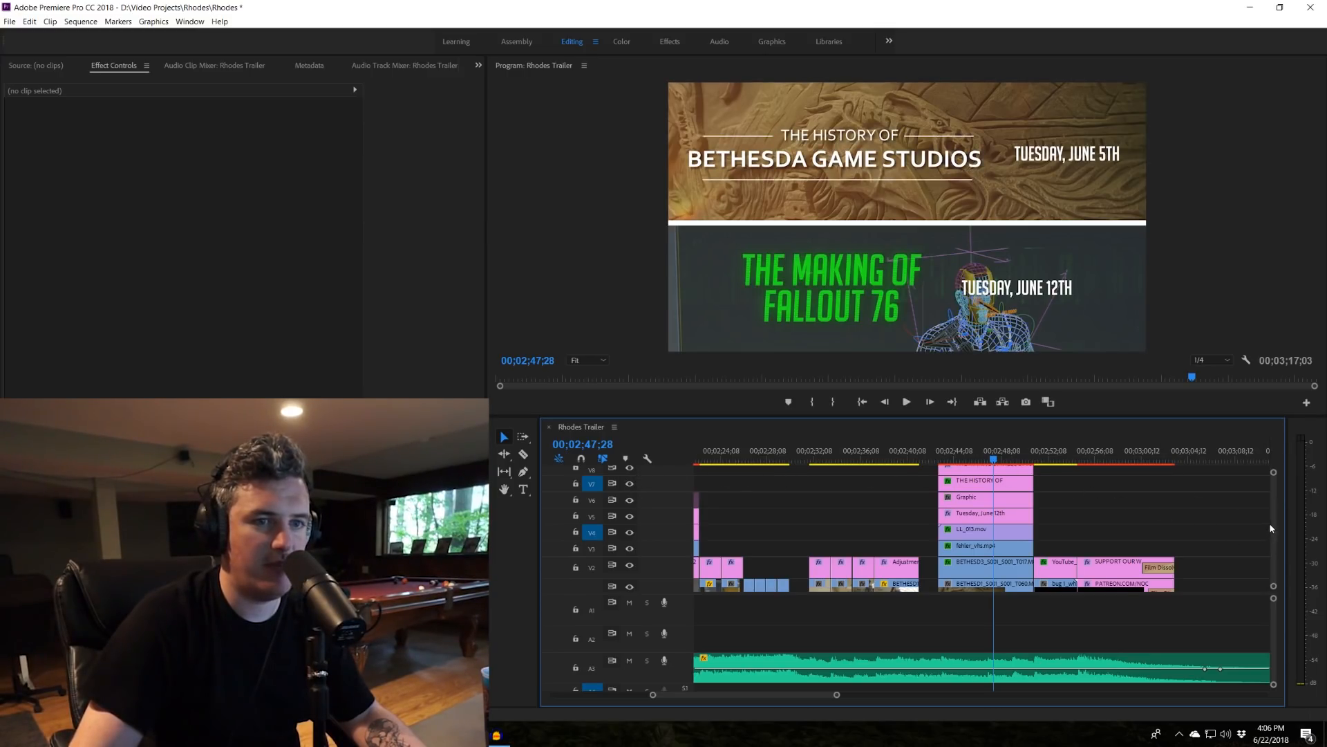
pyautogui.scroll(1, 1272, 526)
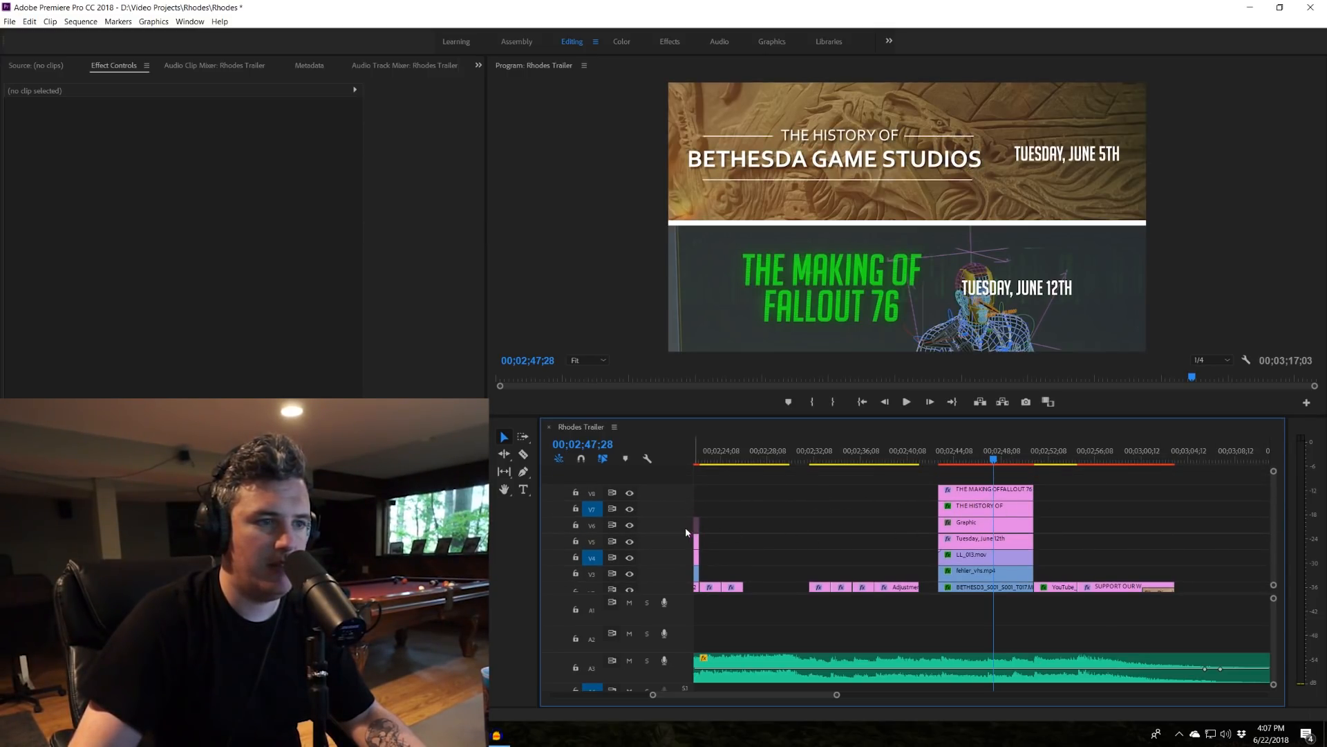
pyautogui.click(630, 493)
pyautogui.click(630, 493)
pyautogui.click(630, 509)
pyautogui.click(630, 509)
pyautogui.click(630, 542)
pyautogui.click(630, 541)
pyautogui.click(630, 542)
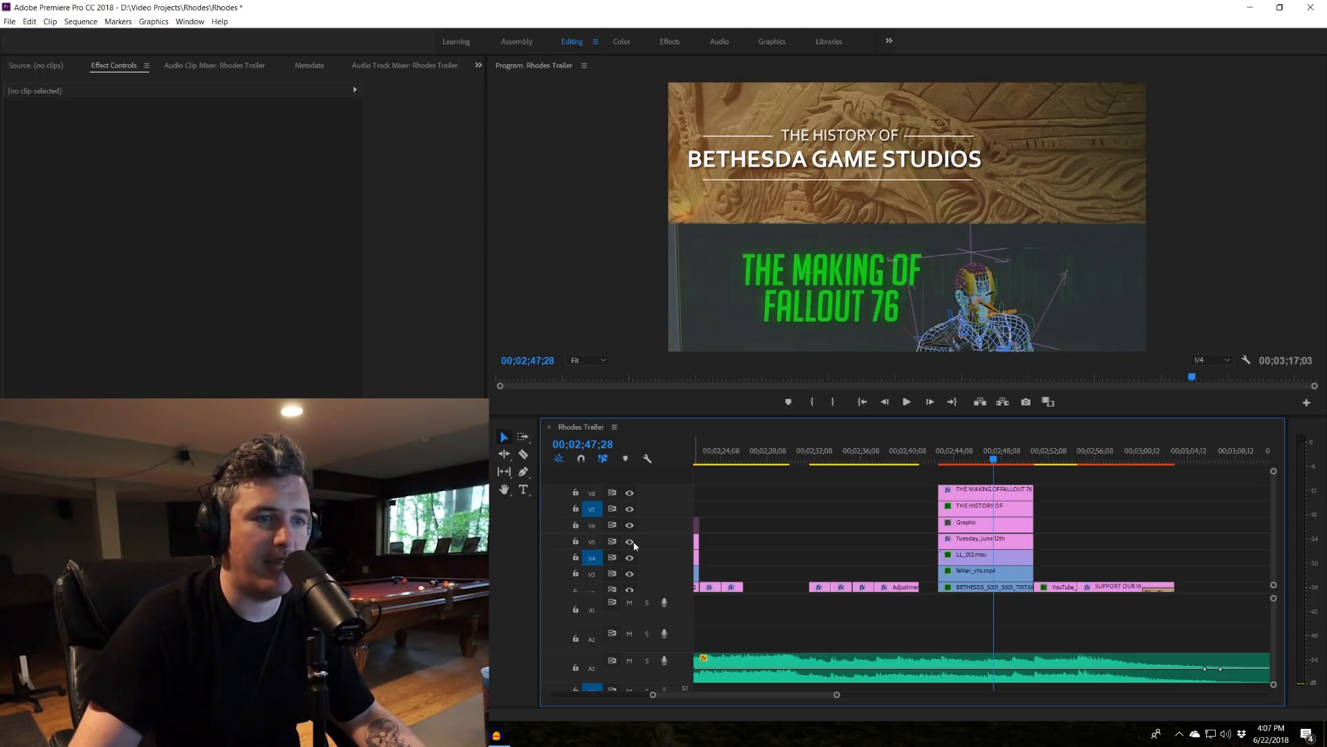
pyautogui.click(629, 542)
# Inspect the graphic holding the release dates and the white divider line, and deselect it.
pyautogui.click(1029, 289)
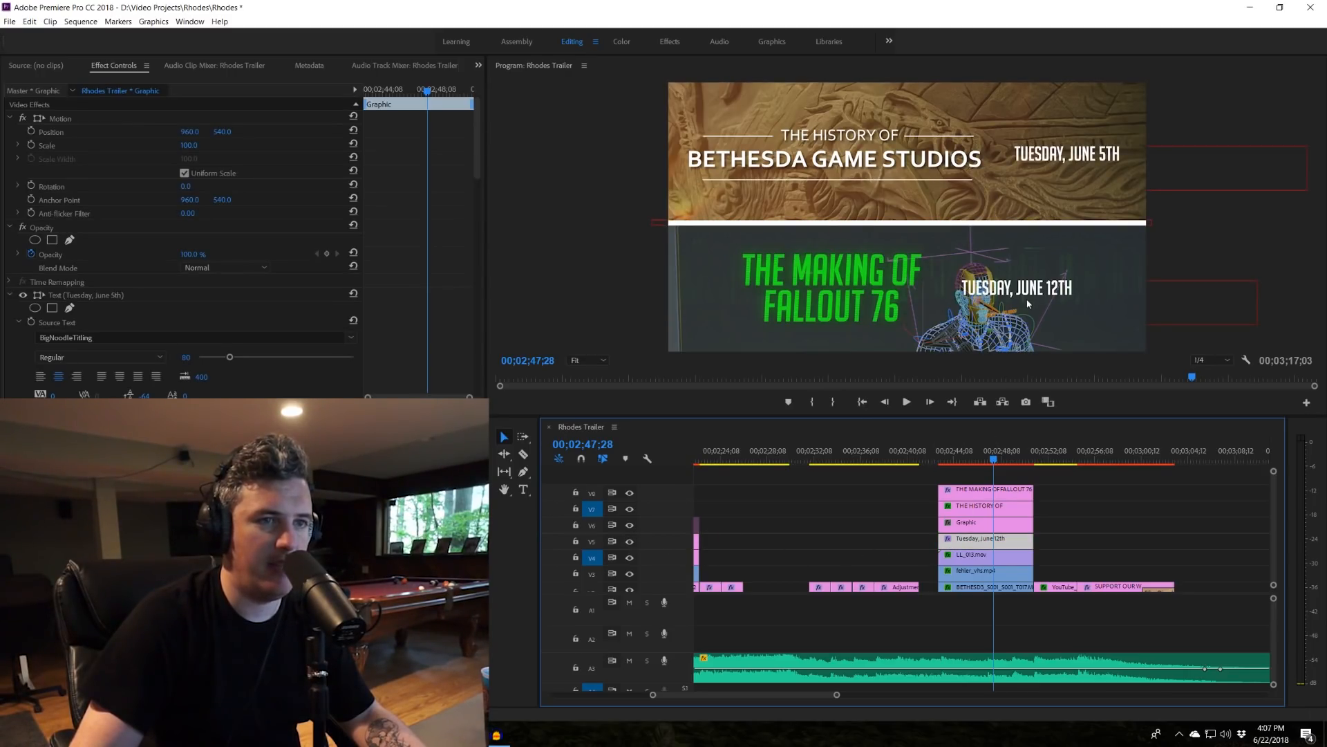
pyautogui.click(954, 223)
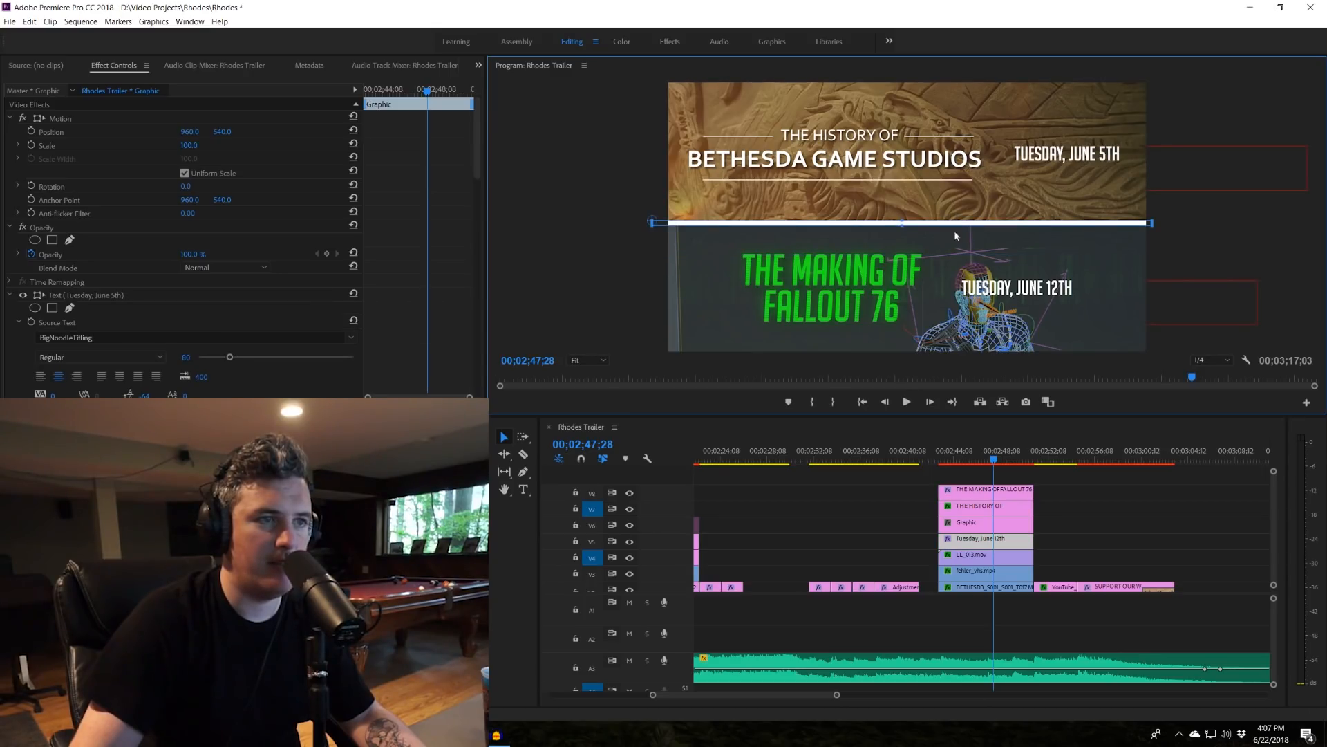
pyautogui.click(1167, 548)
# Inspect the motion and Crop settings of the LL_013.mov overlay on the release card.
pyautogui.scroll(-2, 1275, 500)
pyautogui.click(1009, 507)
pyautogui.moveTo(225, 131)
pyautogui.mouseDown()
pyautogui.moveTo(315, 131)
pyautogui.moveTo(227, 131)
pyautogui.mouseUp()
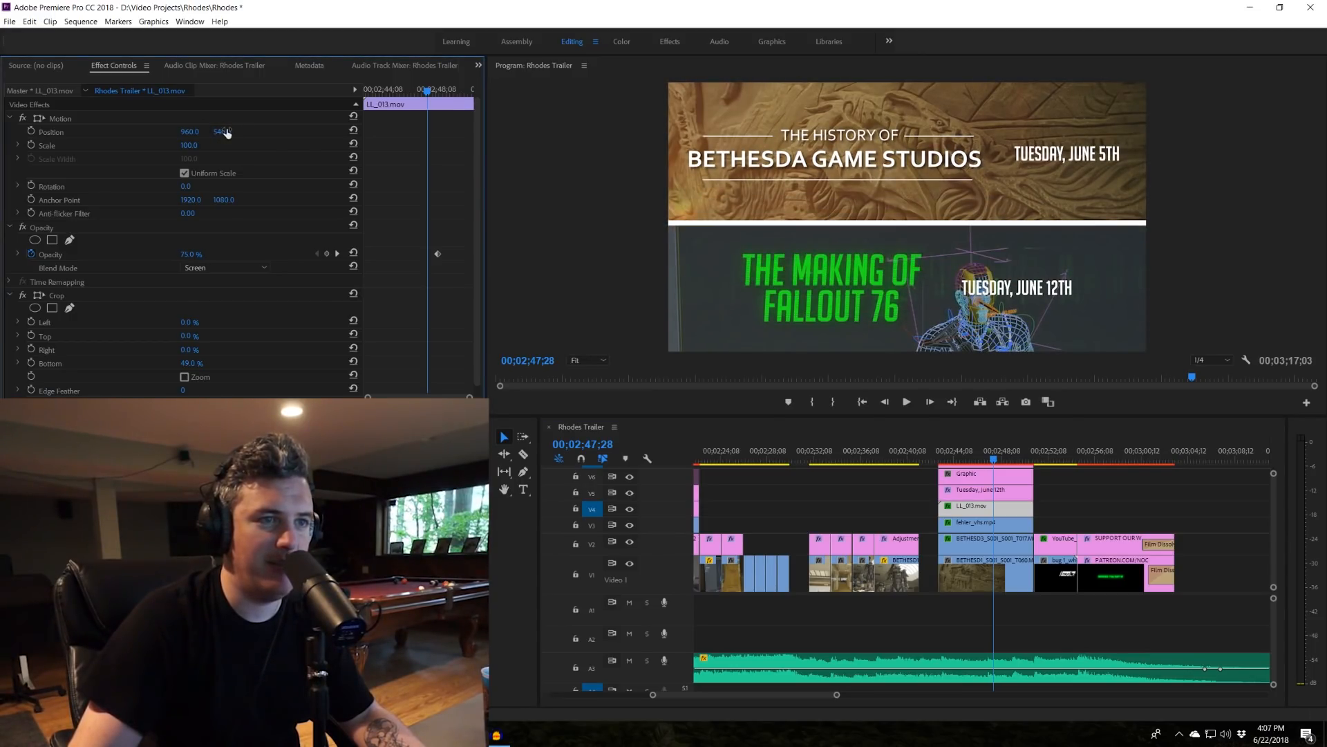
# Try adjusting the position and top crop of the fehler_vhs.mp4 overlay on the release card.
pyautogui.click(999, 528)
pyautogui.moveTo(230, 136); pyautogui.dragTo(181, 133)
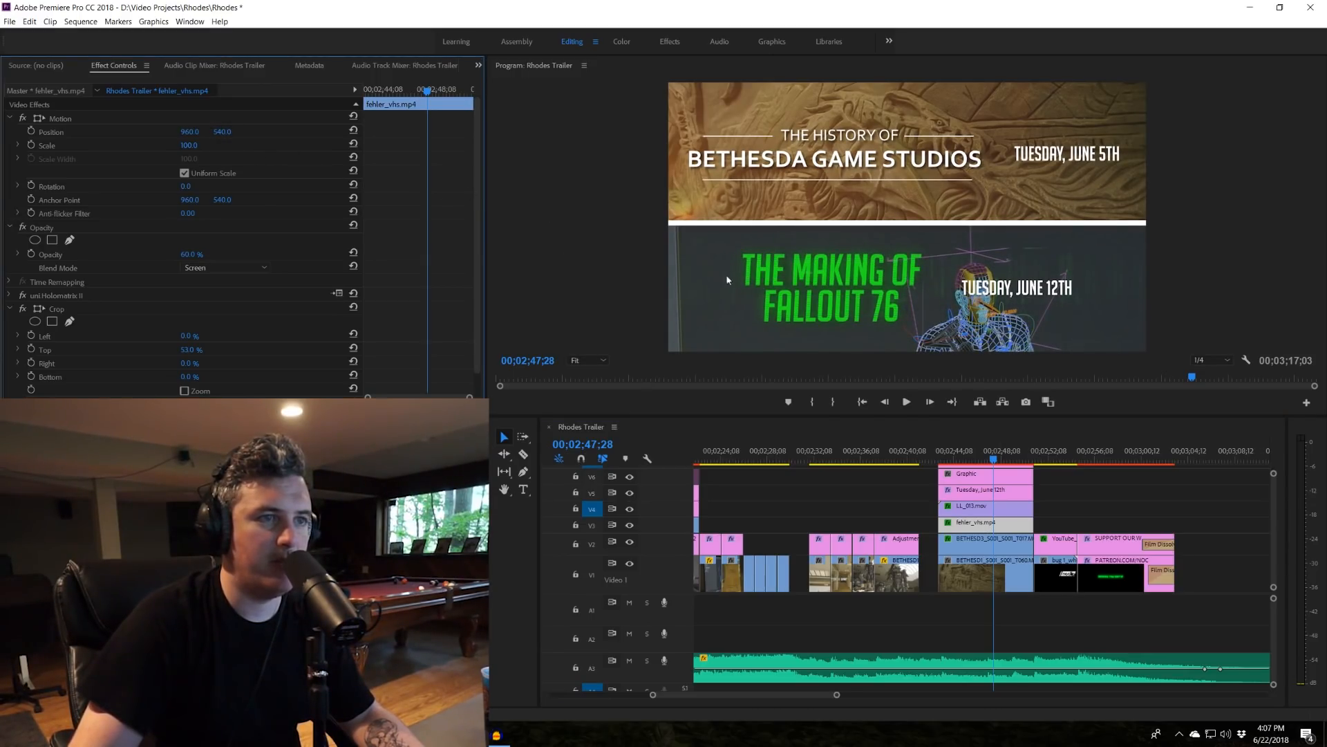
pyautogui.click(10, 309)
pyautogui.click(9, 309)
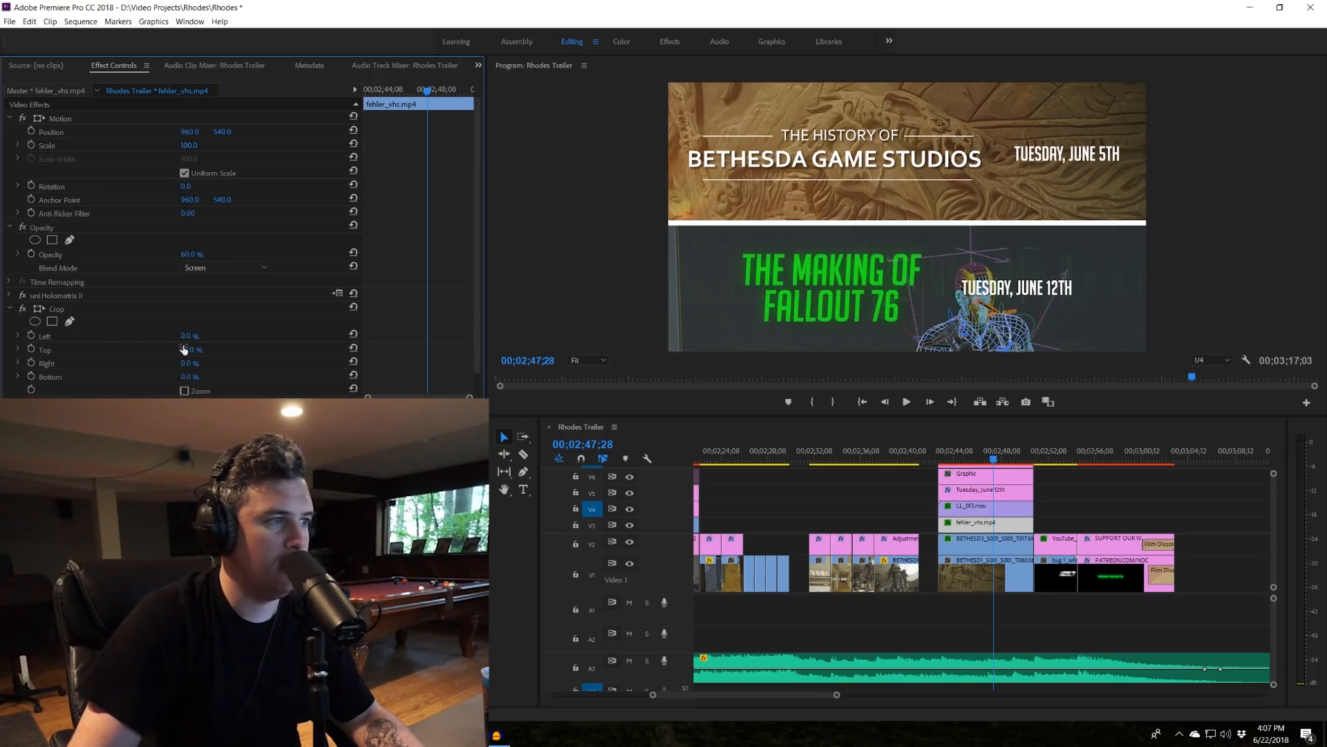
pyautogui.moveTo(184, 348)
pyautogui.mouseDown()
pyautogui.moveTo(252, 349)
pyautogui.moveTo(198, 350)
pyautogui.mouseUp()
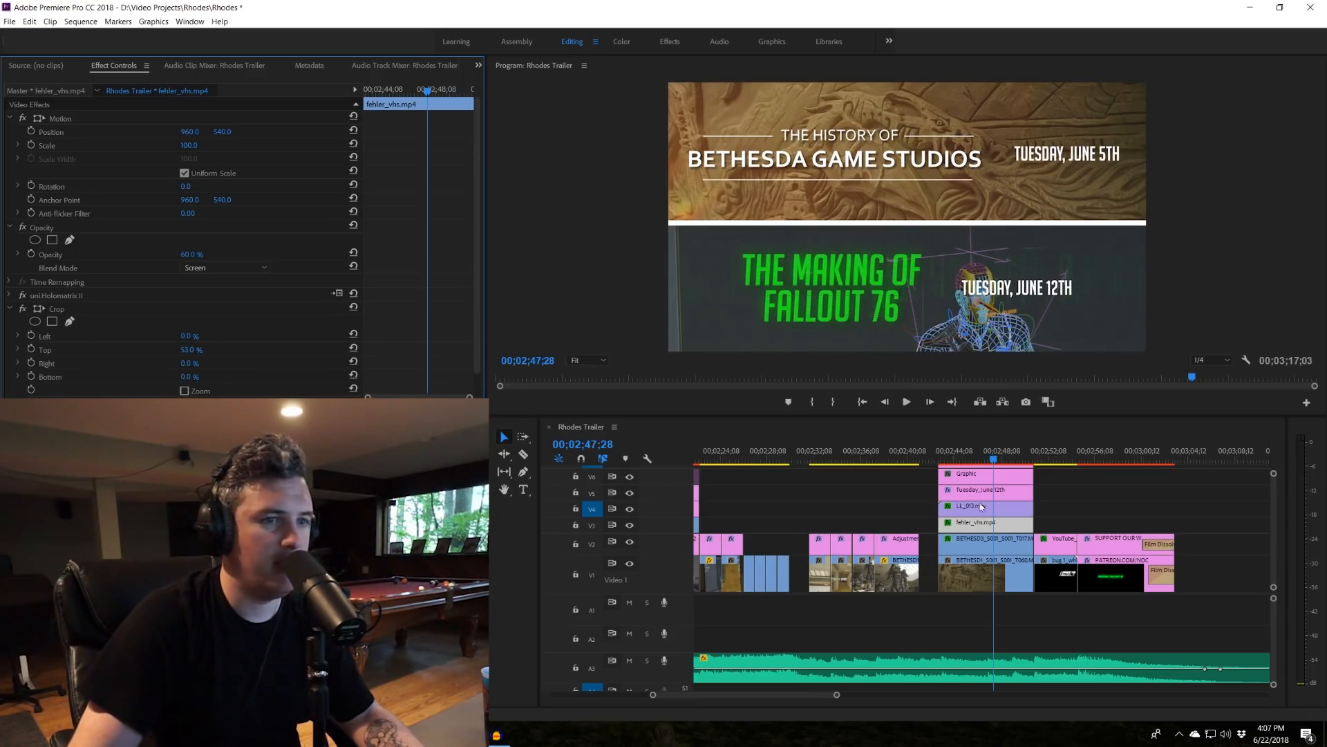
# Play from the start of the release date card to the closing noclip logo at 00;02;51;29 and clear the clip selection.
pyautogui.click(936, 459)
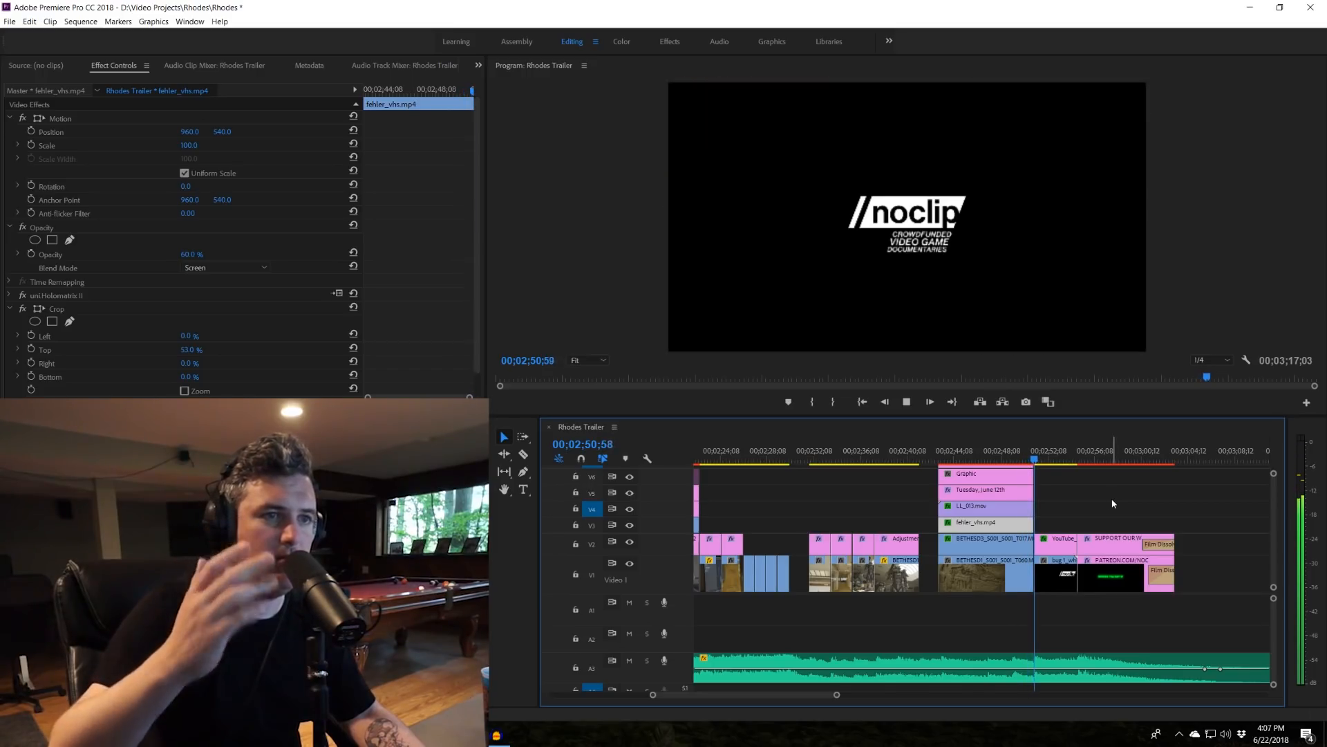
pyautogui.press('space')
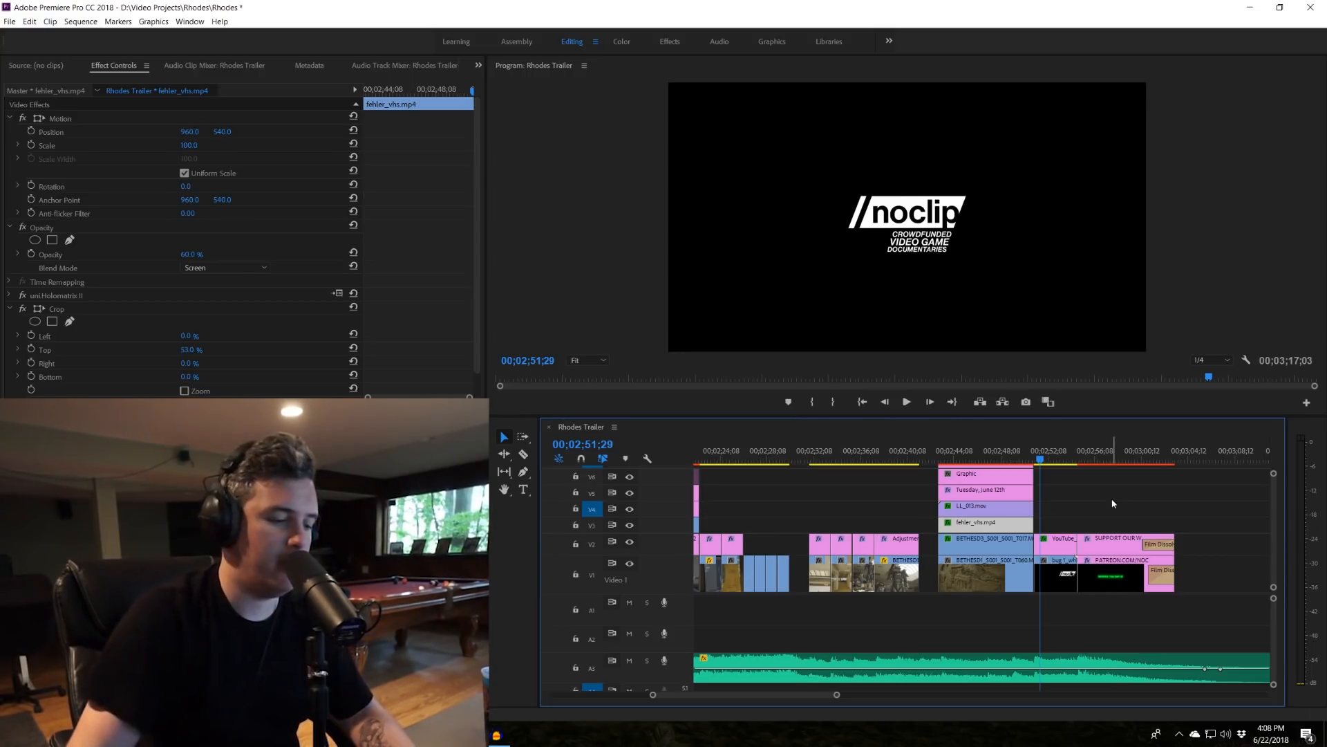
pyautogui.click(1113, 503)
# Go back to the opening noclip logo near the start of the trailer at 00;00;16;21.
pyautogui.press('-')
pyautogui.press('-')
pyautogui.press('-')
pyautogui.press('-')
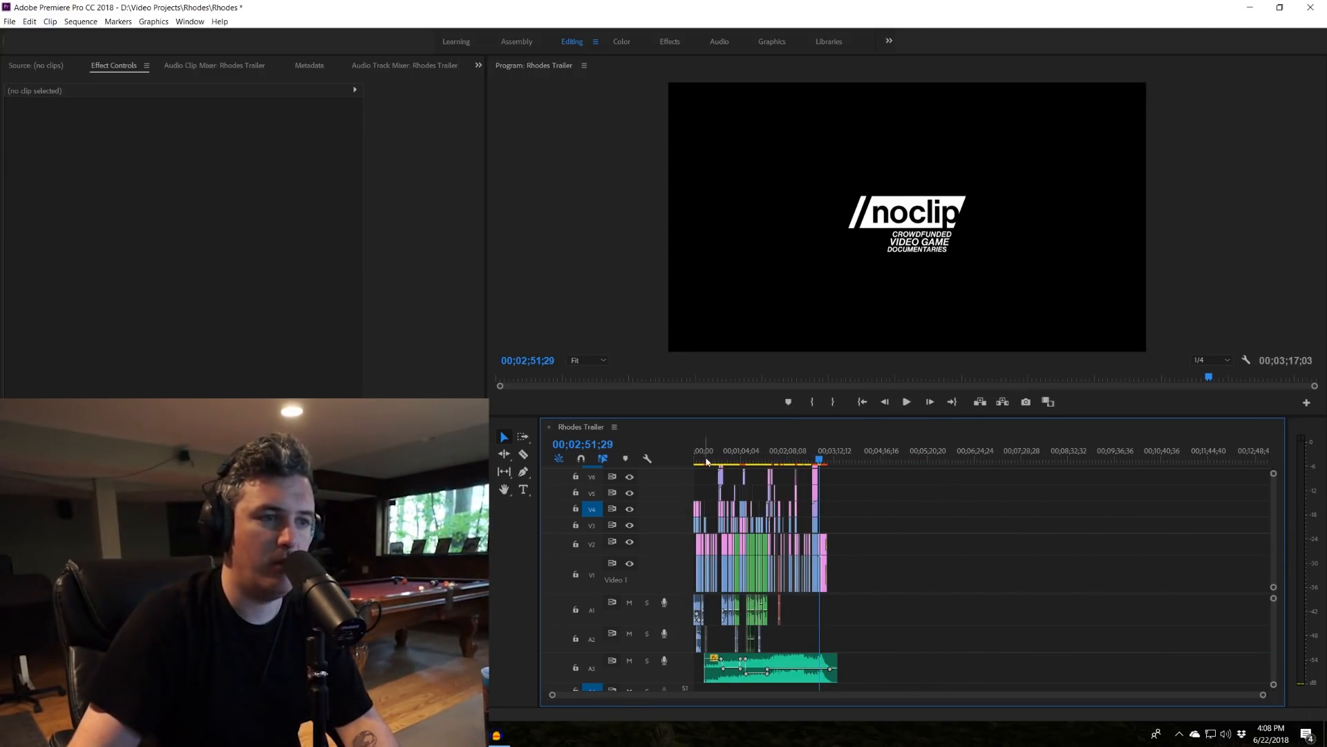
pyautogui.click(701, 453)
pyautogui.press('=')
pyautogui.press('=')
pyautogui.press('=')
pyautogui.press('=')
pyautogui.click(885, 457)
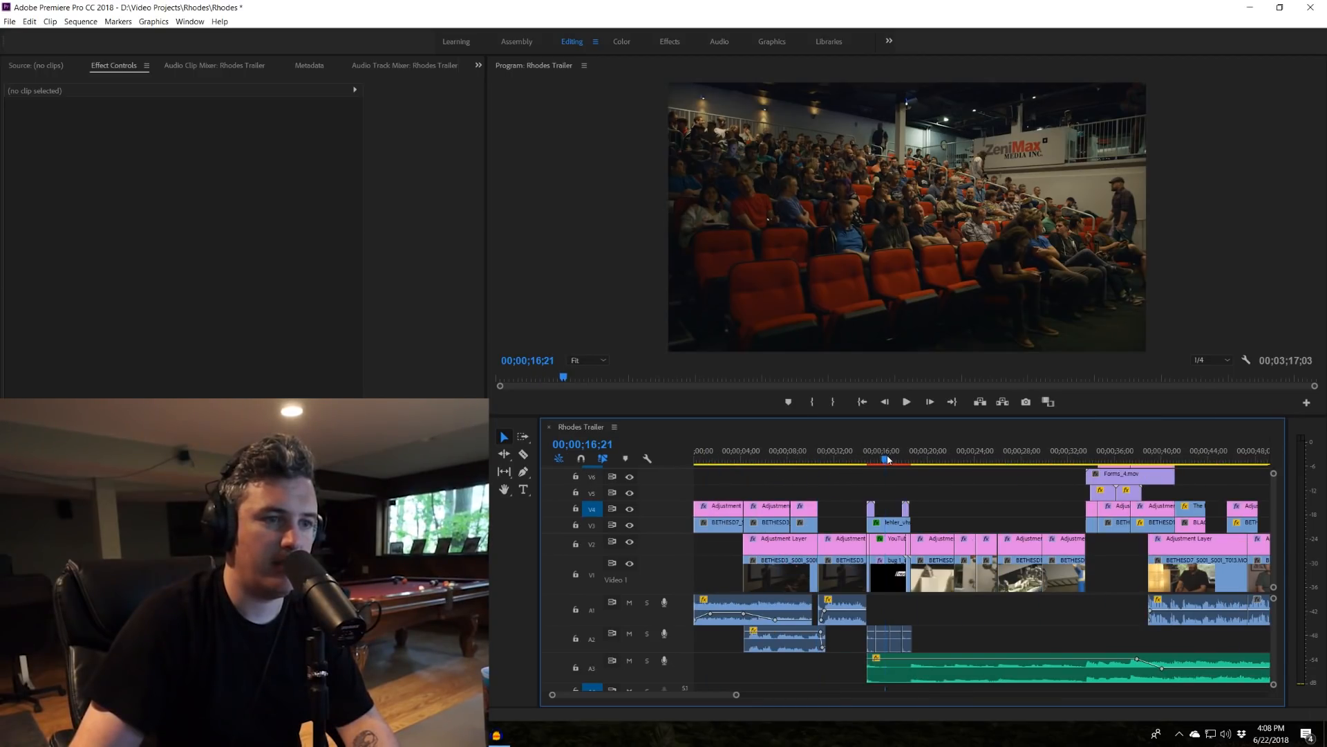
# Compare the closing Patreon support card at 00;02;56;22 with the opening logo section at 00;00;16;11.
pyautogui.press('-')
pyautogui.press('-')
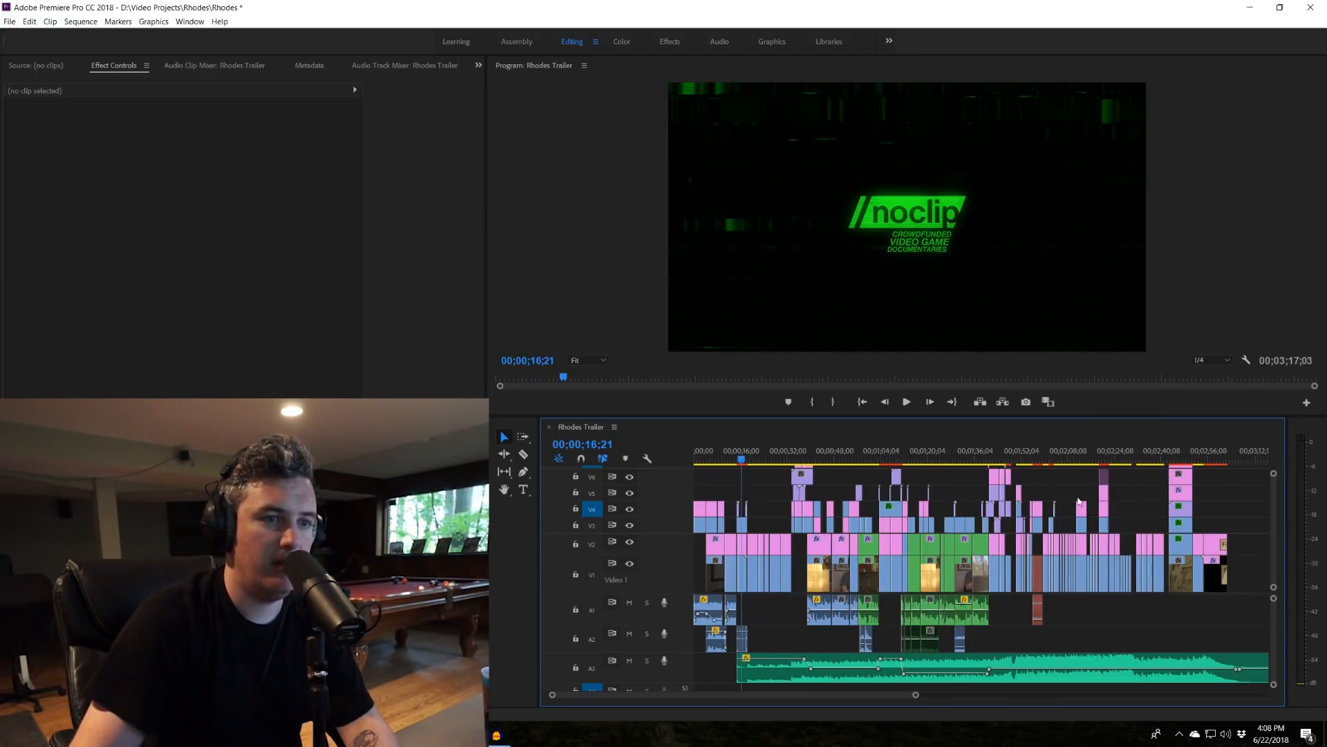
pyautogui.click(1210, 453)
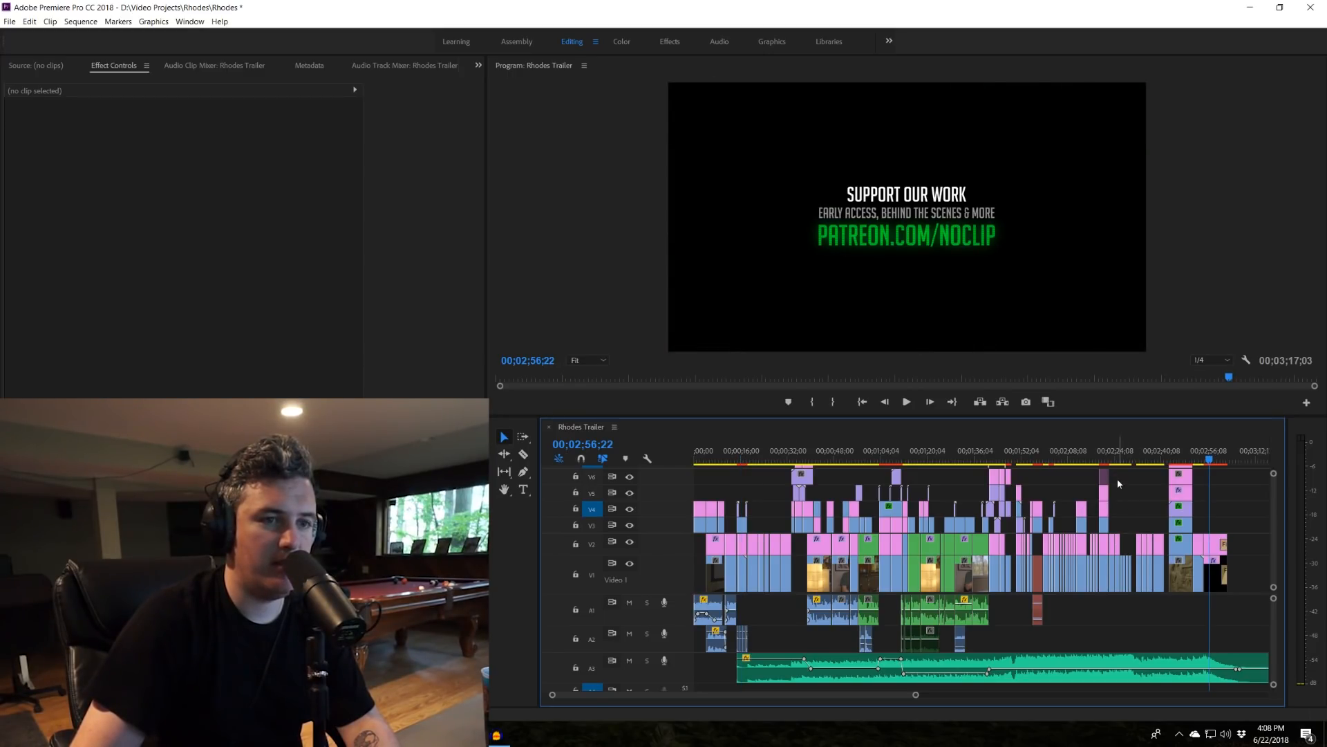
pyautogui.click(742, 454)
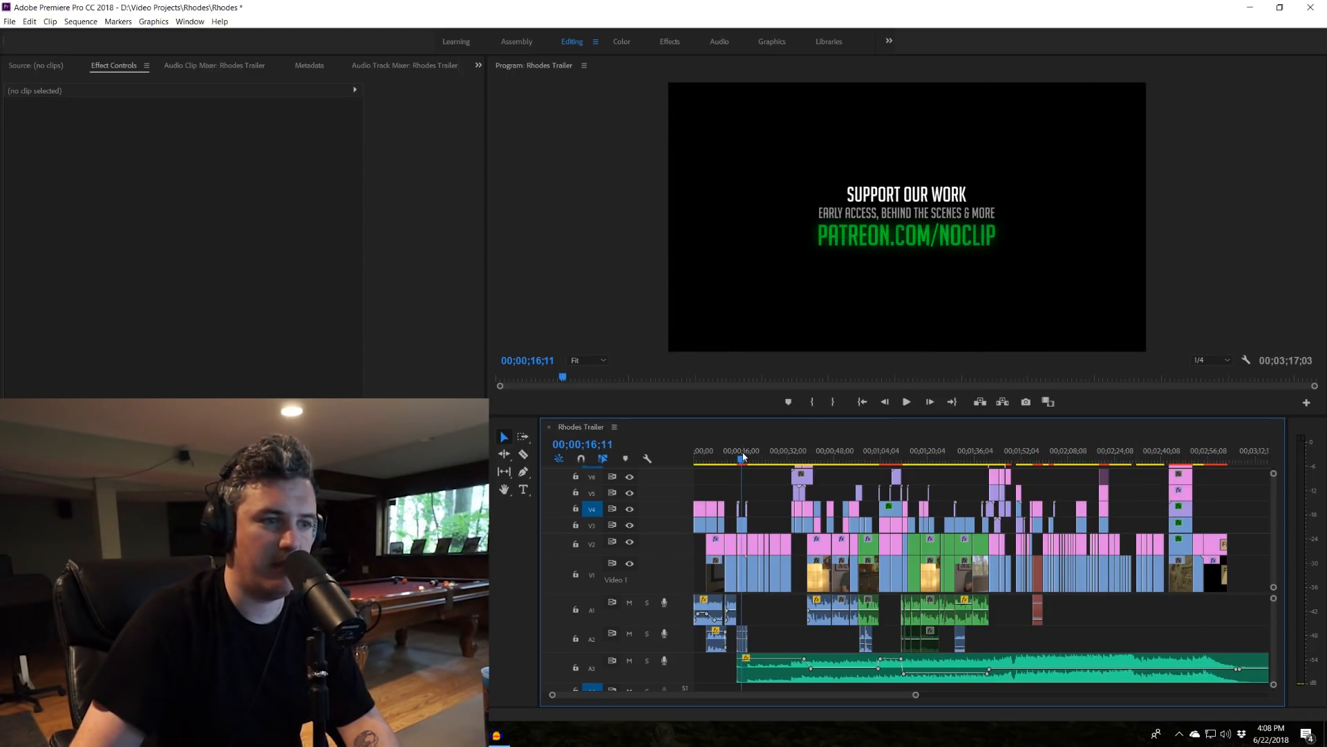
# Sample shots across the Rhodes Trailer, viewing the frames at 00;00;22;10, 00;02;35;58, 00;00;49;13, 00;01;24;18 and 00;02;03;10.
pyautogui.click(760, 456)
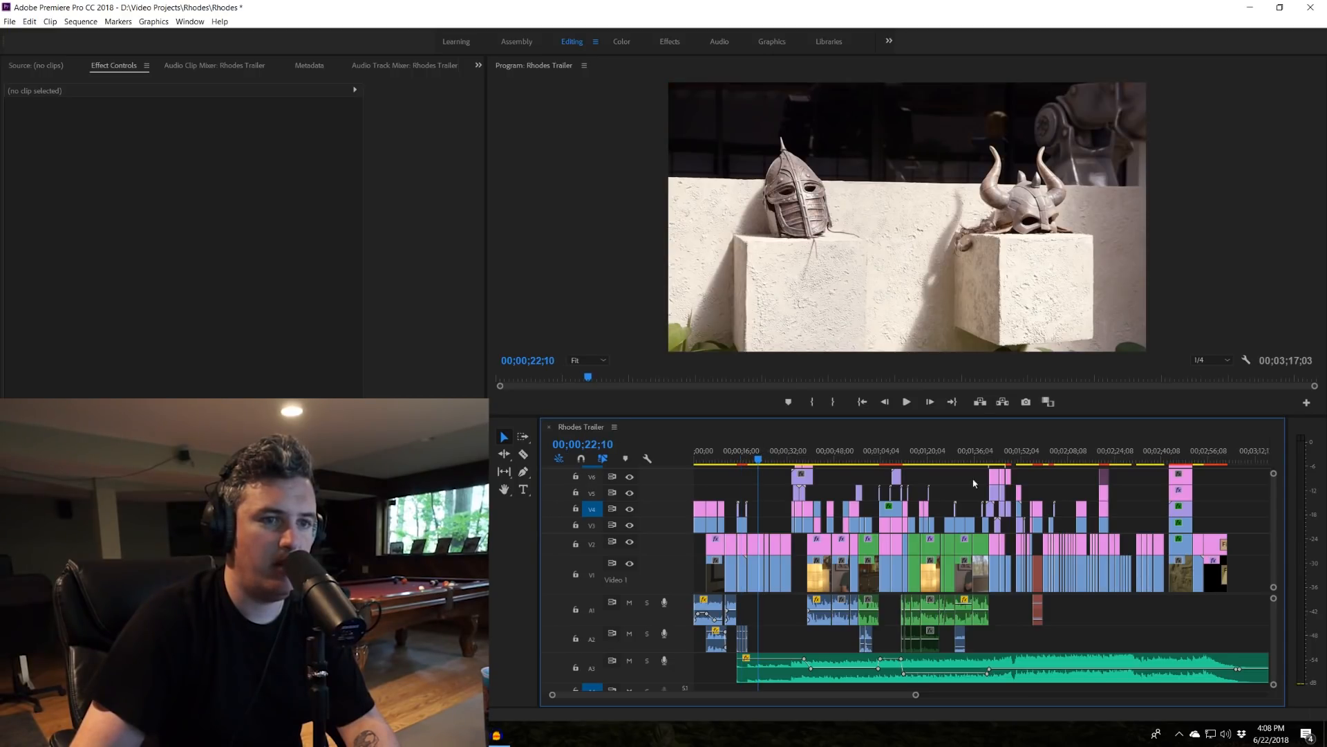
pyautogui.click(1150, 457)
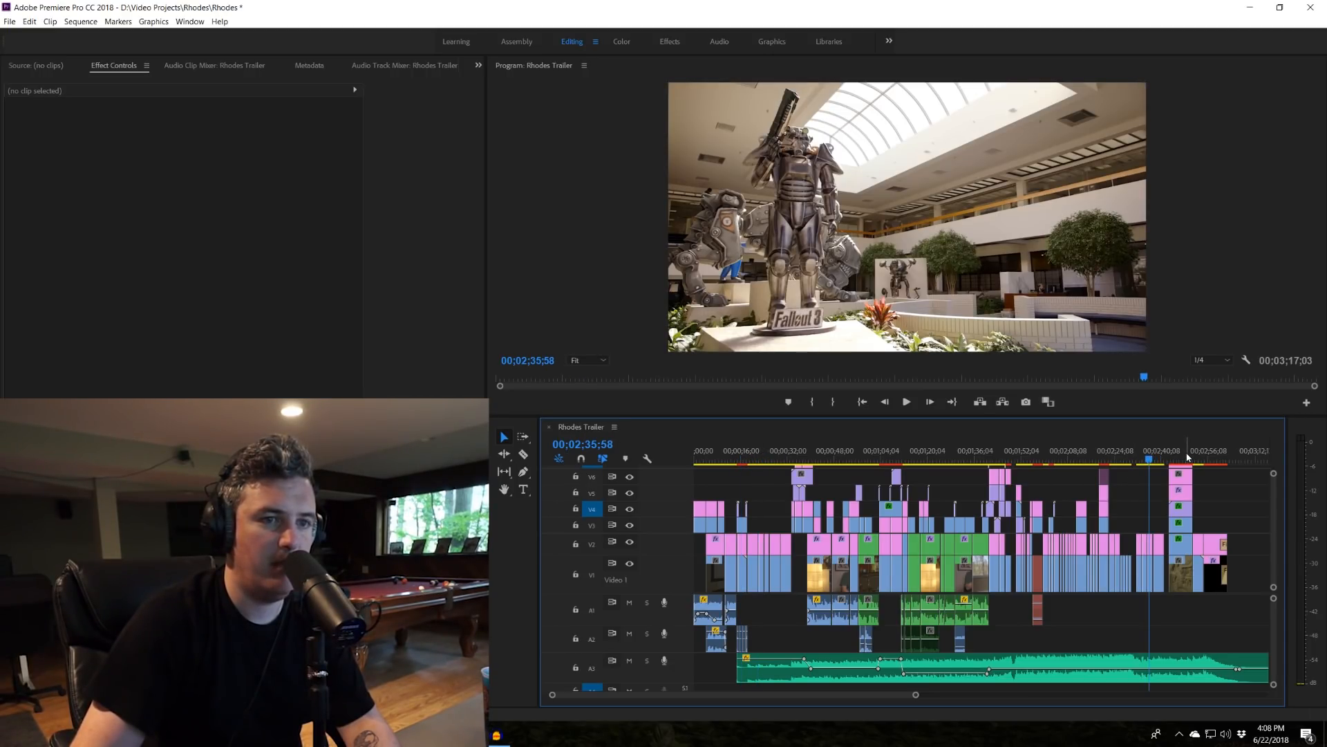
pyautogui.click(840, 458)
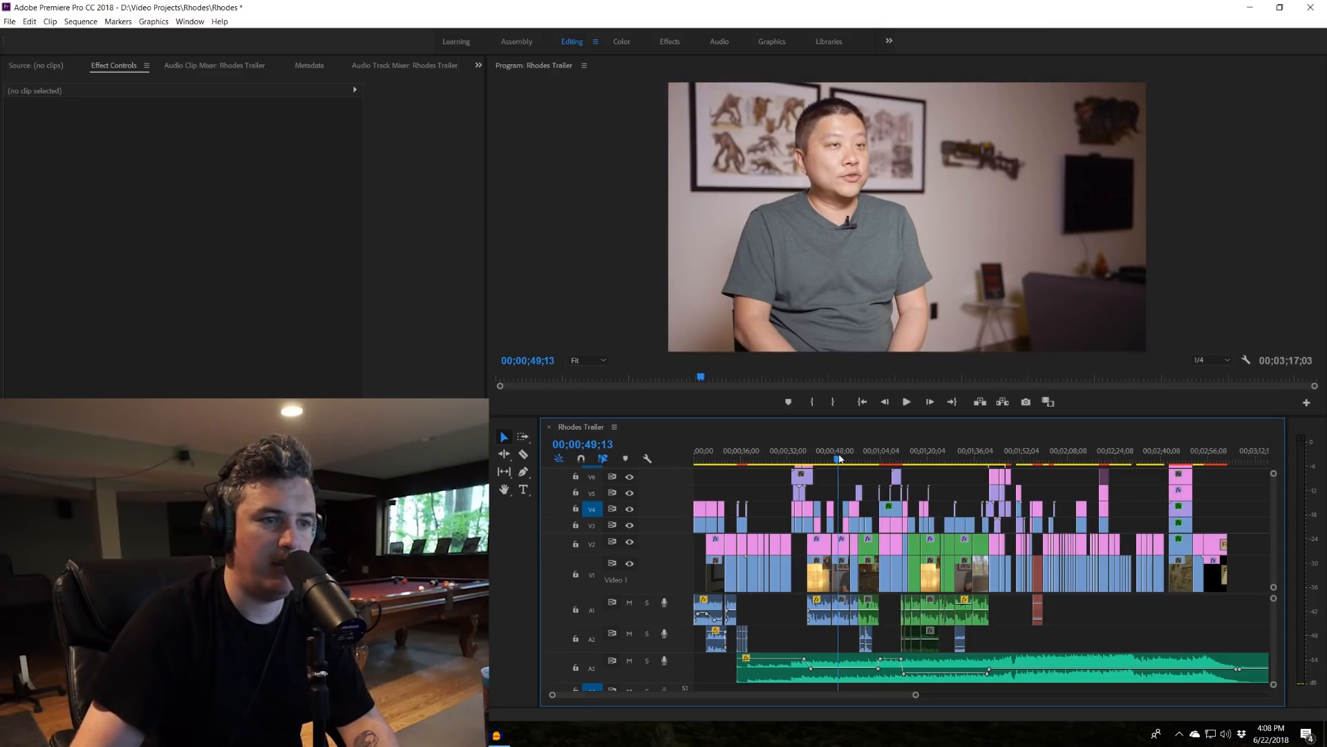
pyautogui.click(942, 456)
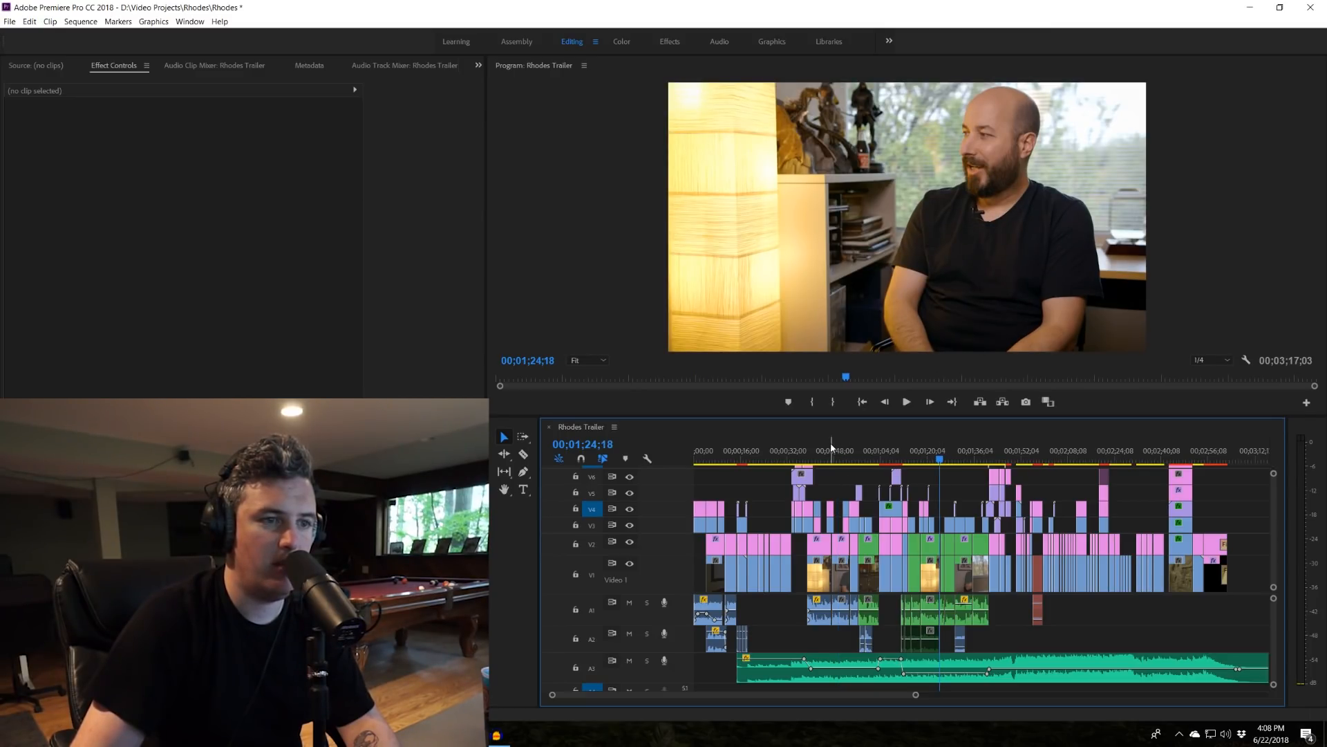
pyautogui.click(1055, 456)
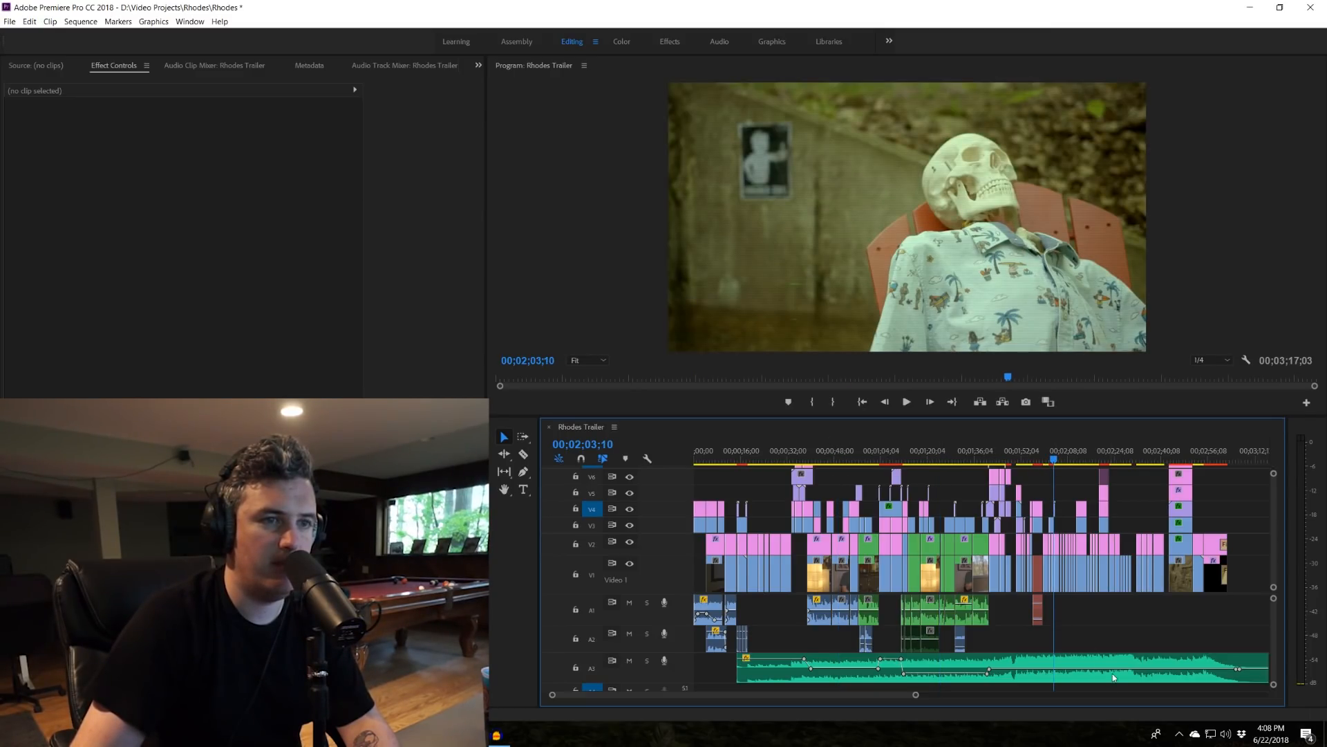
# View the Patreon support card at 00;02;54;49 and go back to the layered release date card at 00;02;43;04.
pyautogui.click(1208, 454)
pyautogui.scroll(-3, 1240, 583)
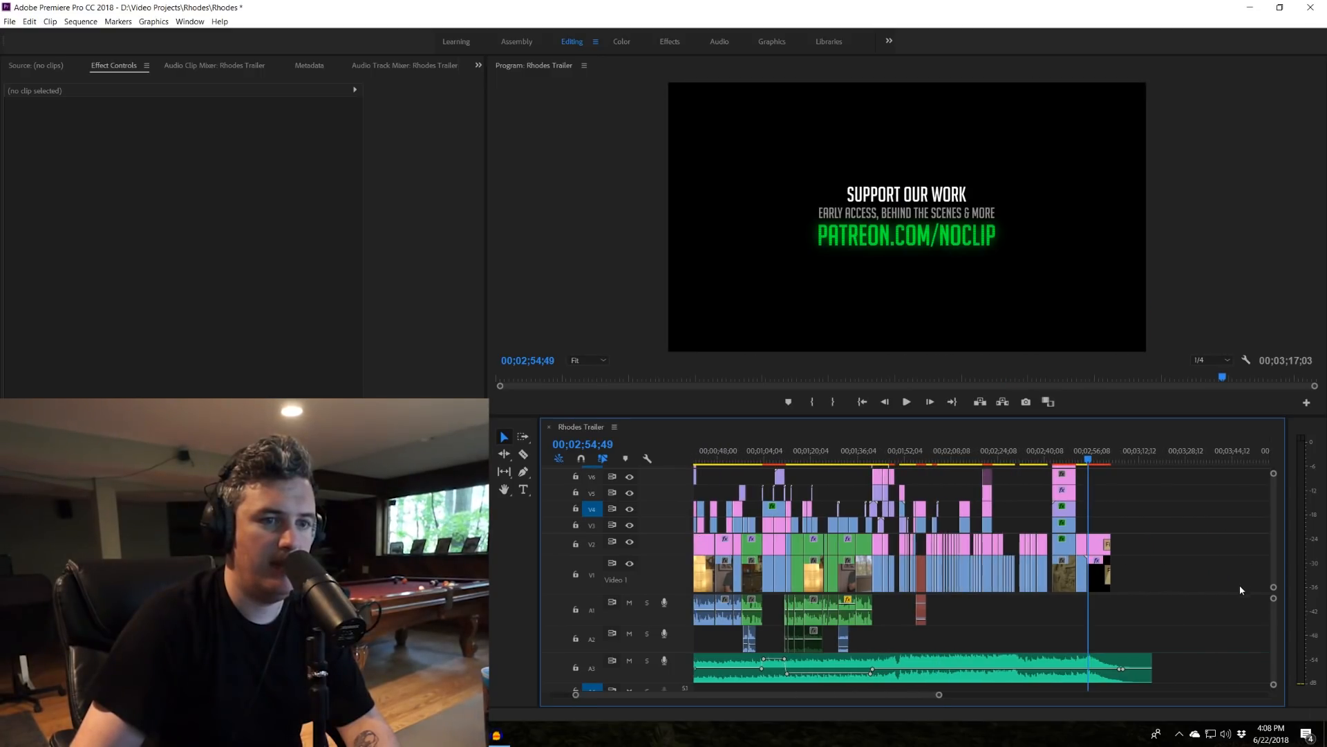
pyautogui.click(1057, 456)
pyautogui.press('=')
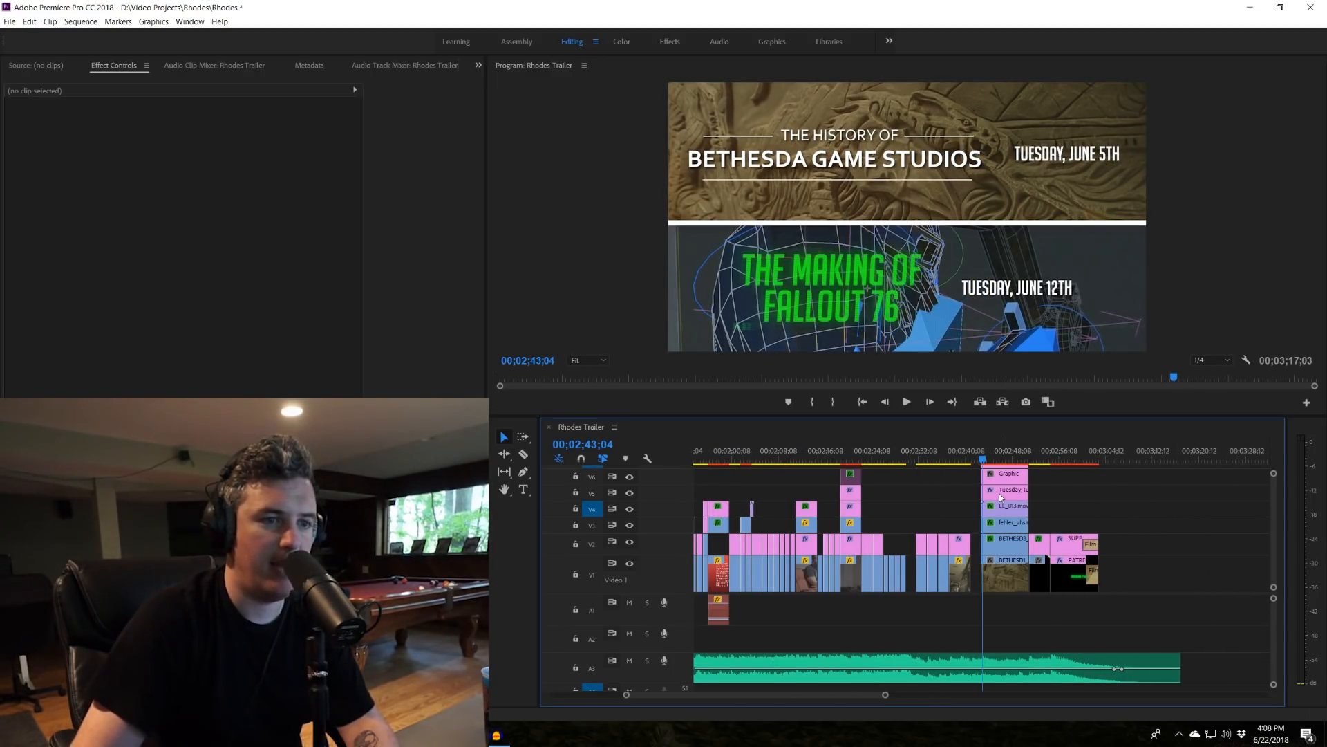
# Play the trailer's final stretch from about 00;02;24 and pause on the Patreon support card at 00;02;58;53.
pyautogui.click(871, 457)
pyautogui.press('space')
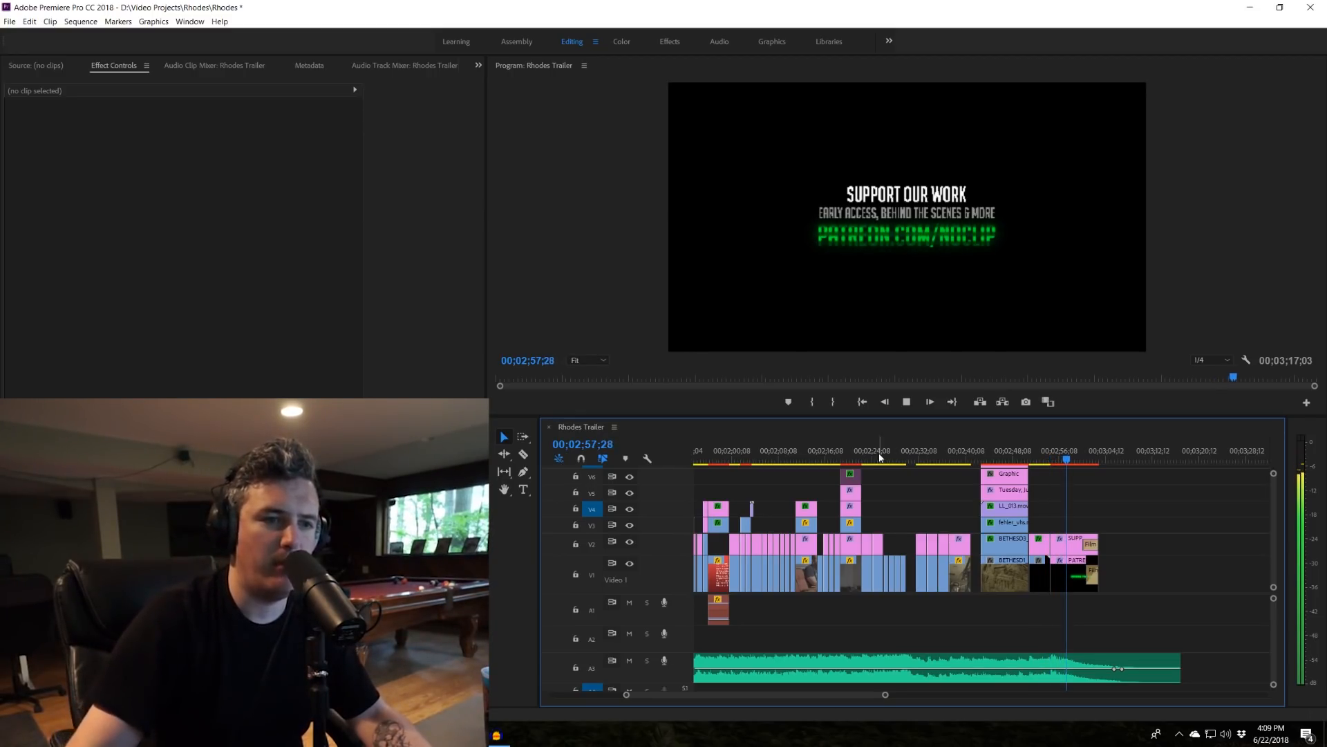
pyautogui.press('space')
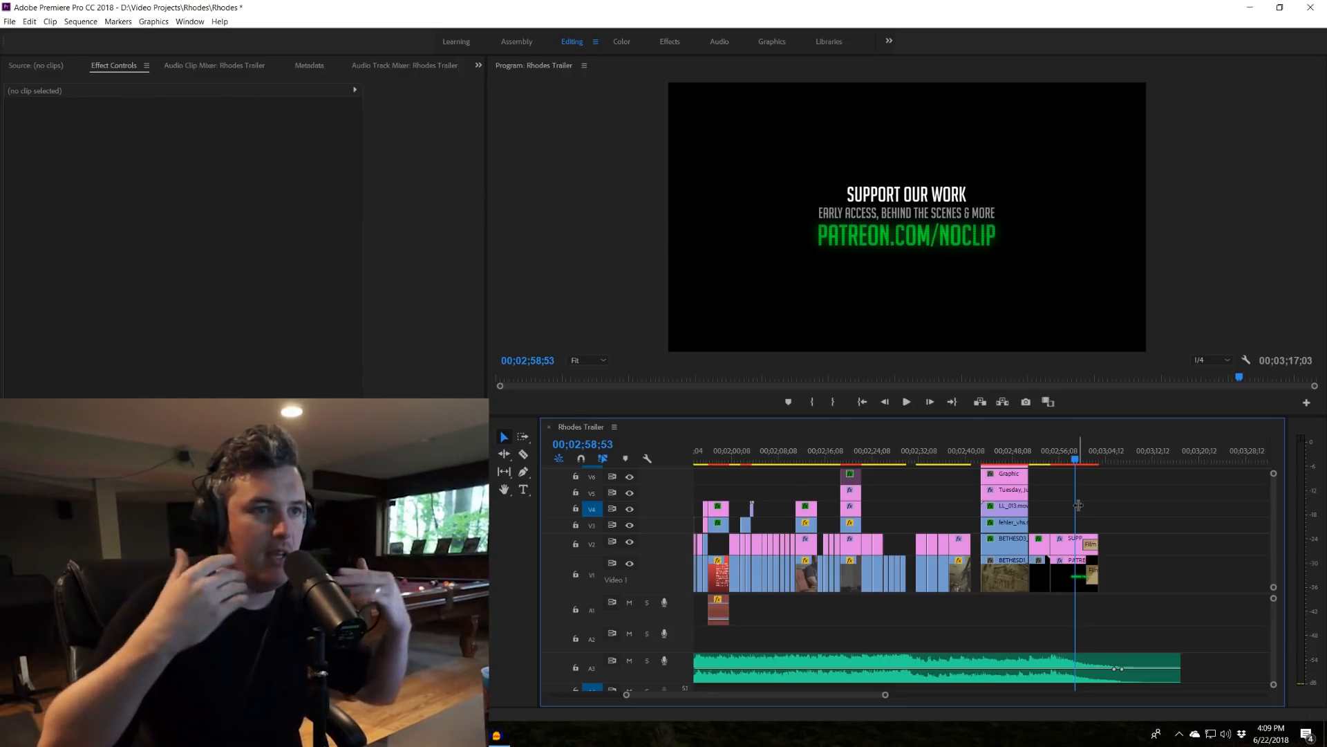
# Replay the ending from the closing logo section, through the Patreon card's fade-out, to black at 00;03;04;56.
pyautogui.click(1036, 459)
pyautogui.press('space')
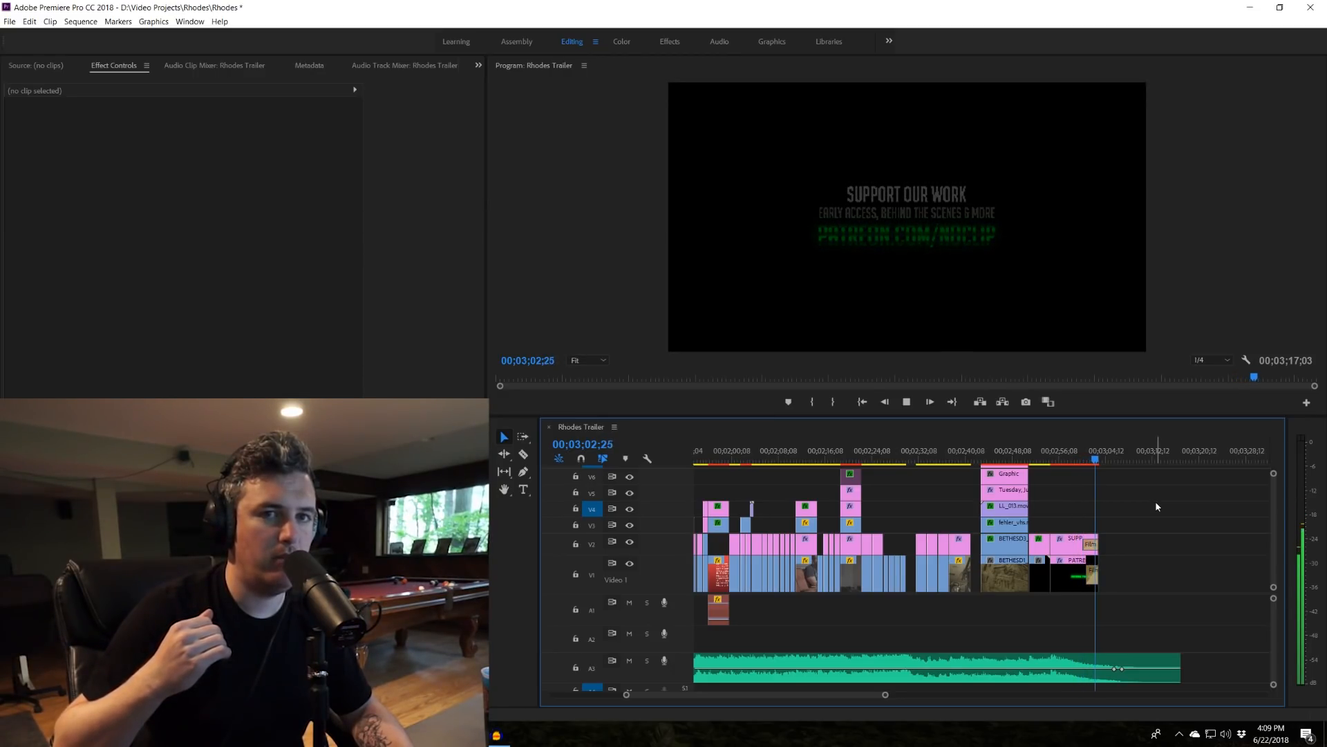
pyautogui.press('c')
pyautogui.press('space')
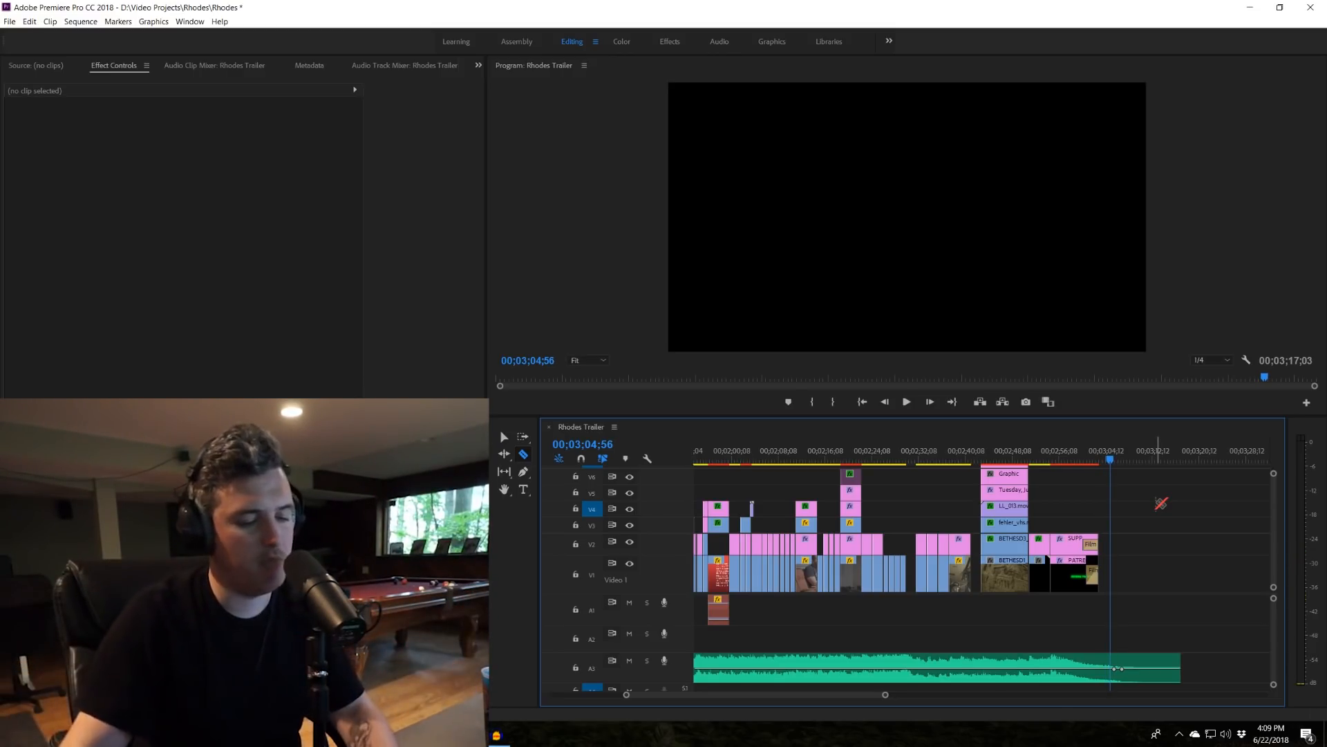
# Check the closing volume fade of the Fallout 4 Official Main Theme clip, then clear the clip selection.
pyautogui.press('v')
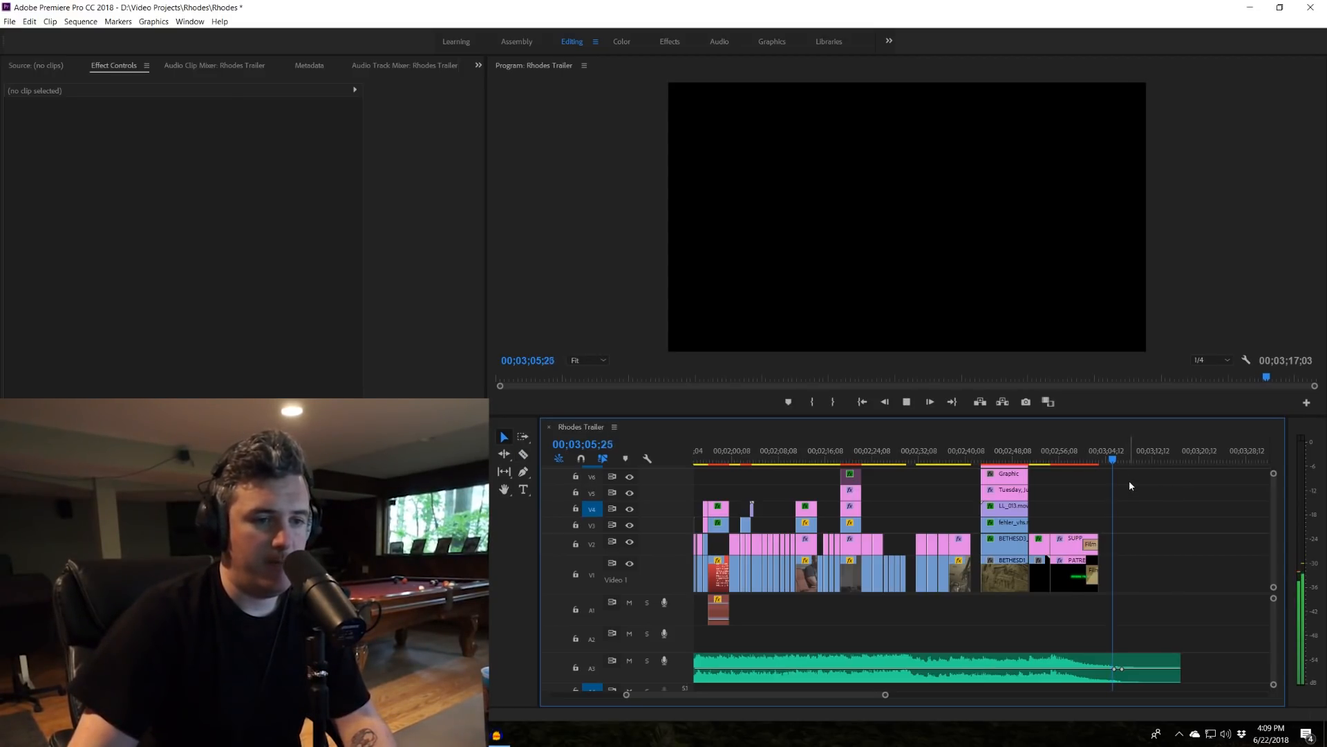
pyautogui.click(1123, 671)
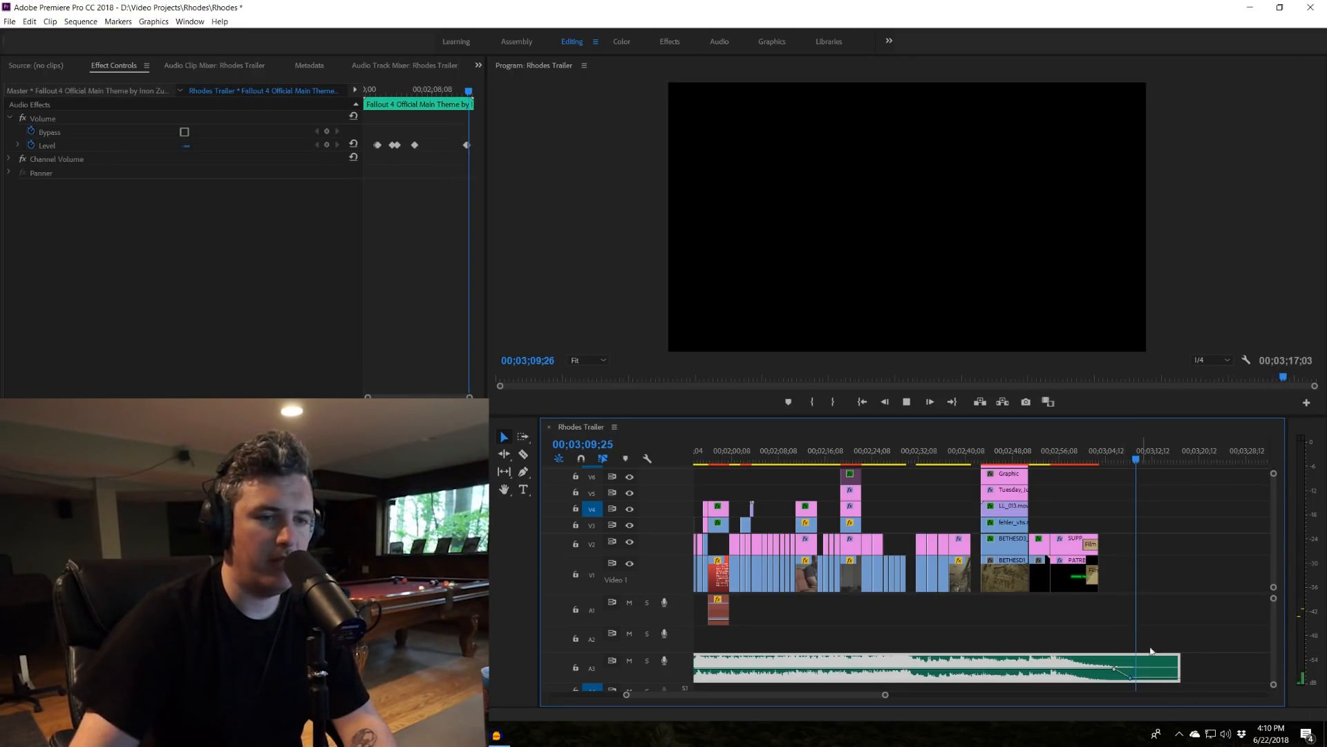
pyautogui.press('space')
pyautogui.click(1172, 585)
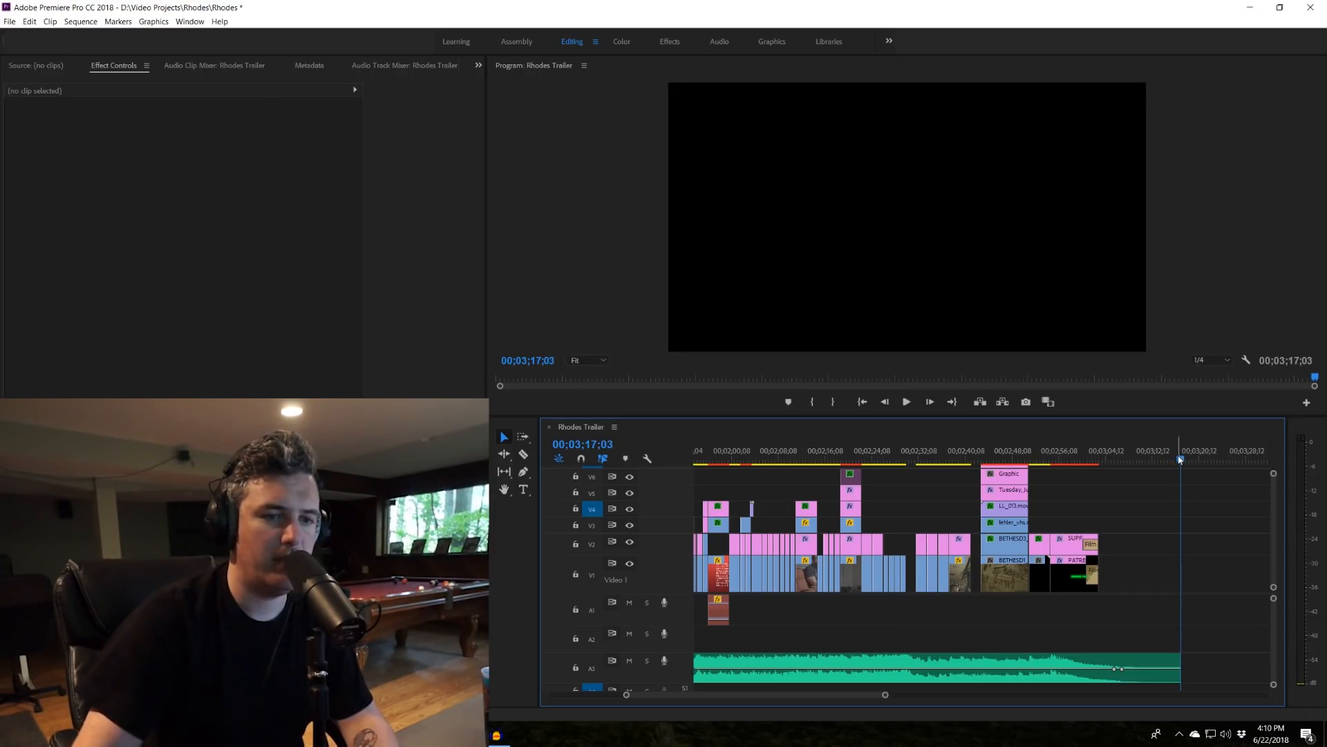
# Show the whole Rhodes Trailer sequence in the timeline, with the playhead at its end at 00;03;17;03.
pyautogui.press('-')
pyautogui.press('-')
pyautogui.press('-')
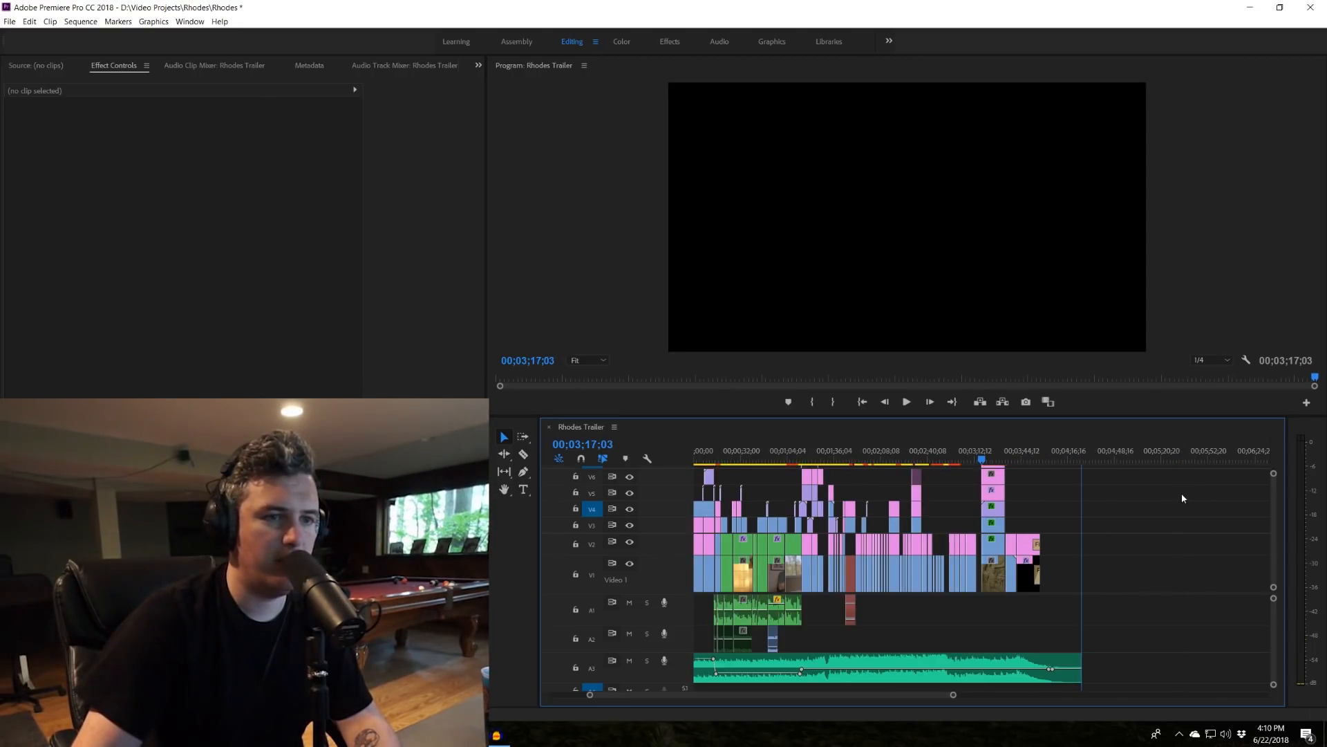
pyautogui.press('=')
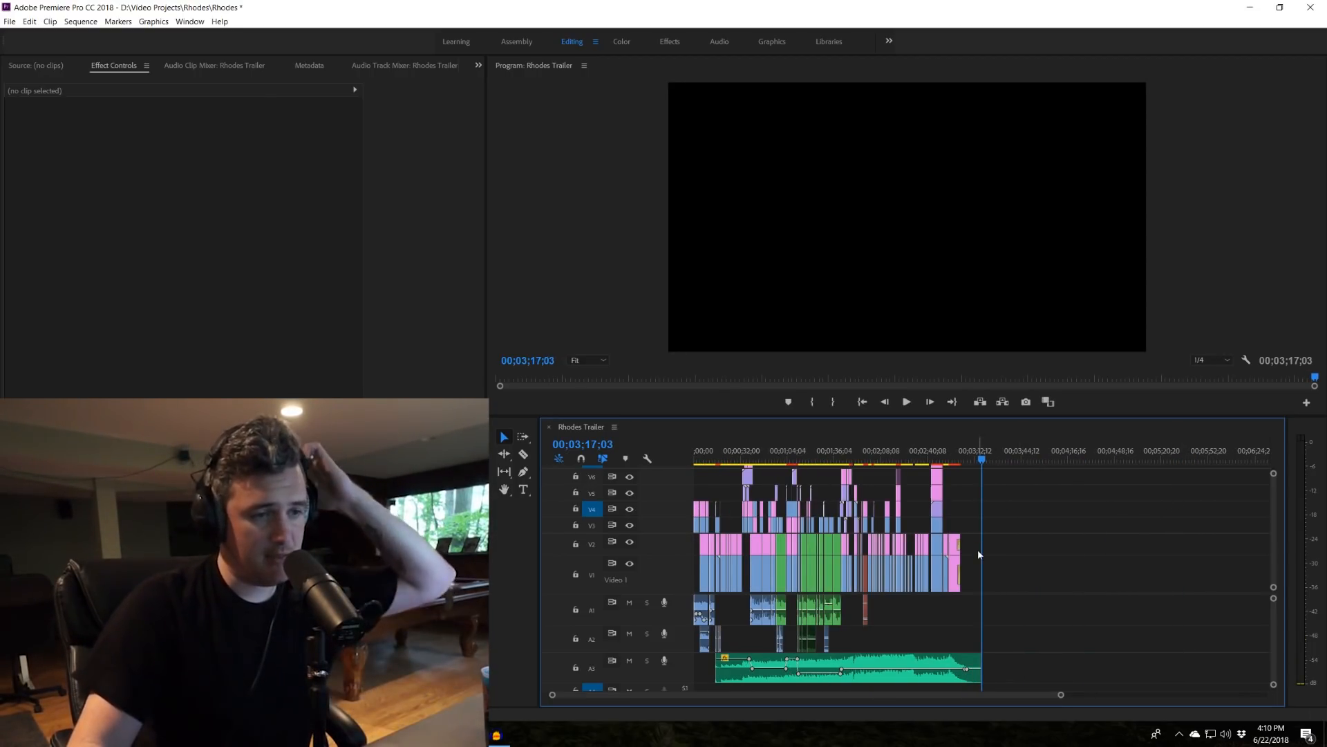